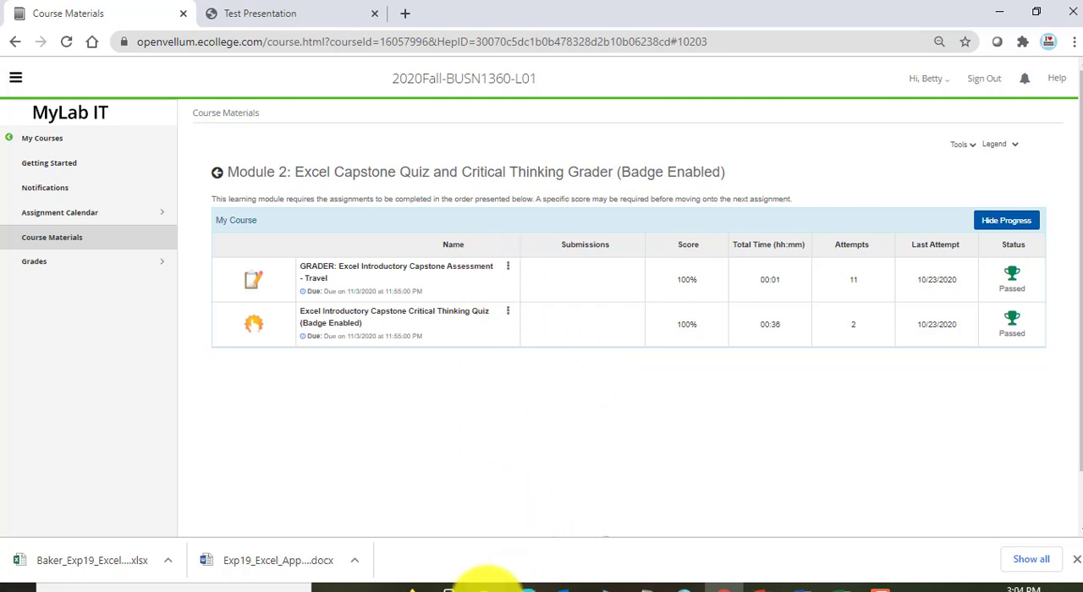
Step: Switch to the Travel instructions document in Word and read through the steps to perform, from the first to the last page
mouse_move(483, 583)
left_click(446, 560)
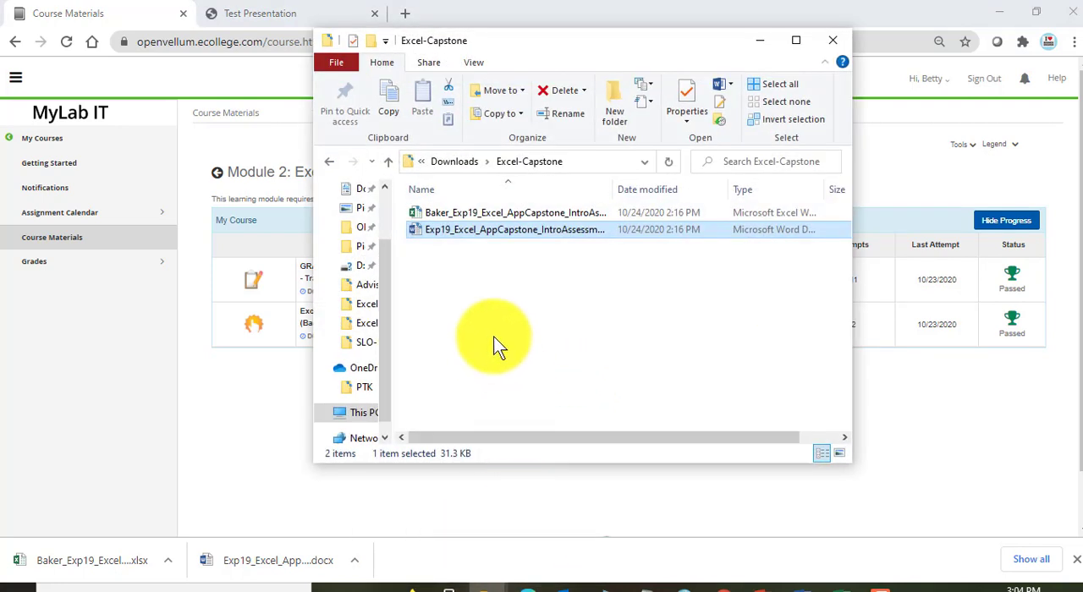
left_click(523, 291)
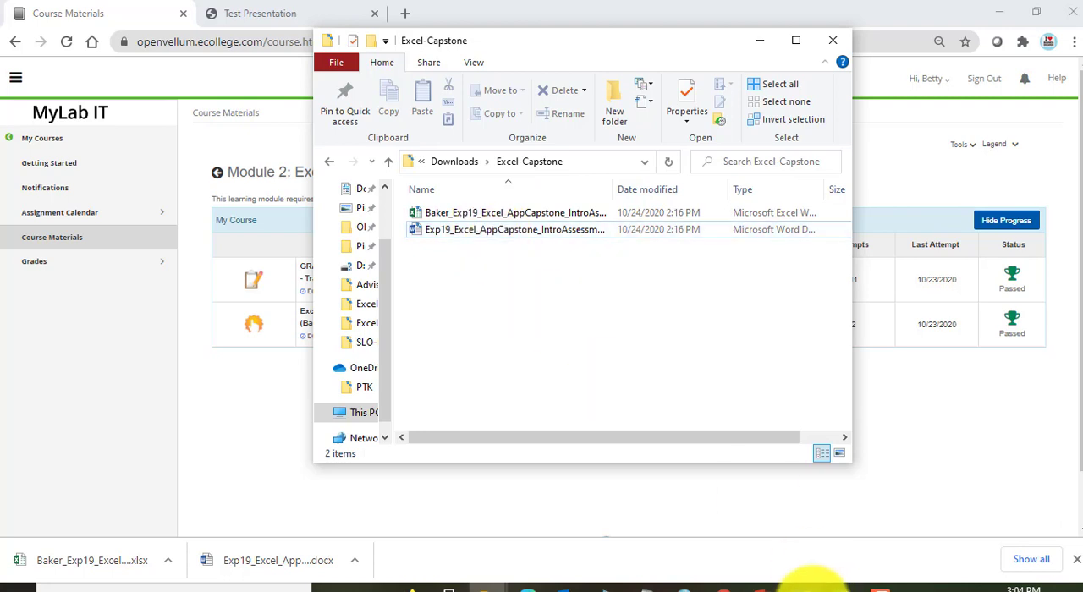
left_click(811, 586)
scroll(542, 372, "down", 3)
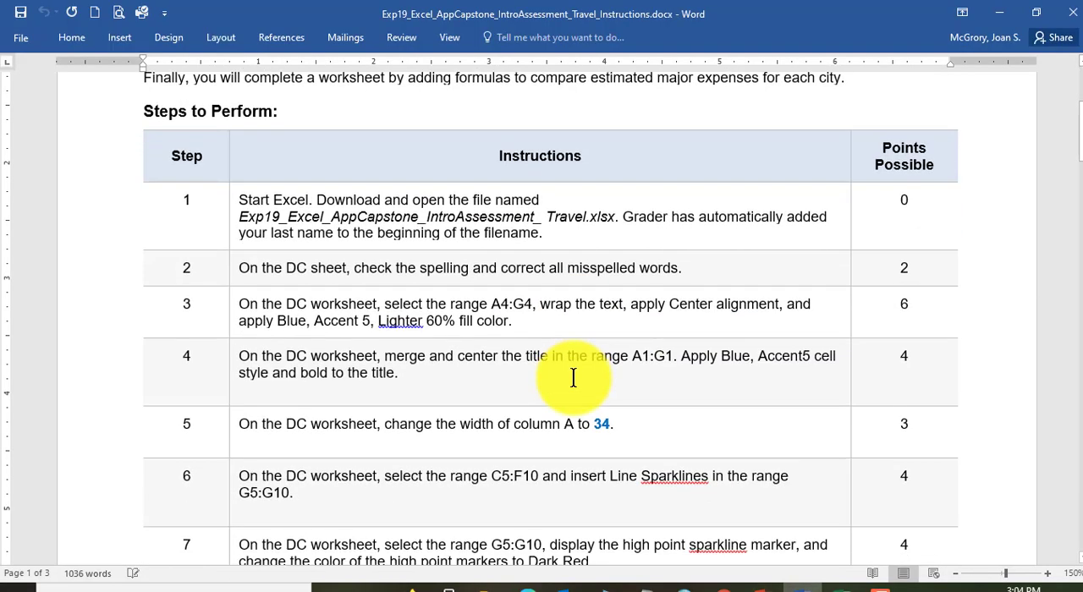
scroll(573, 377, "down", 15)
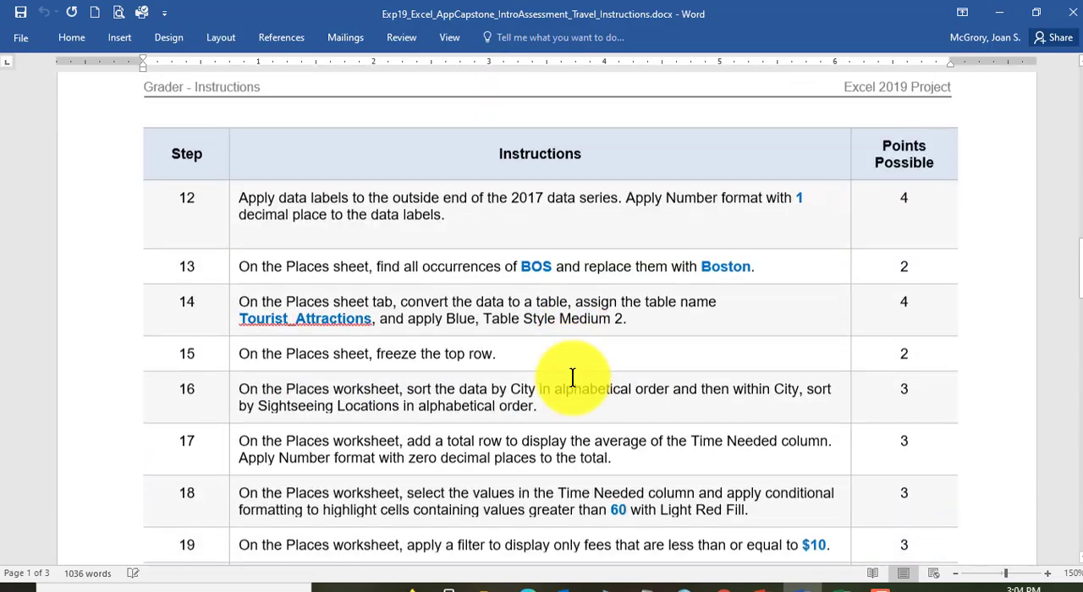
scroll(573, 377, "down", 15)
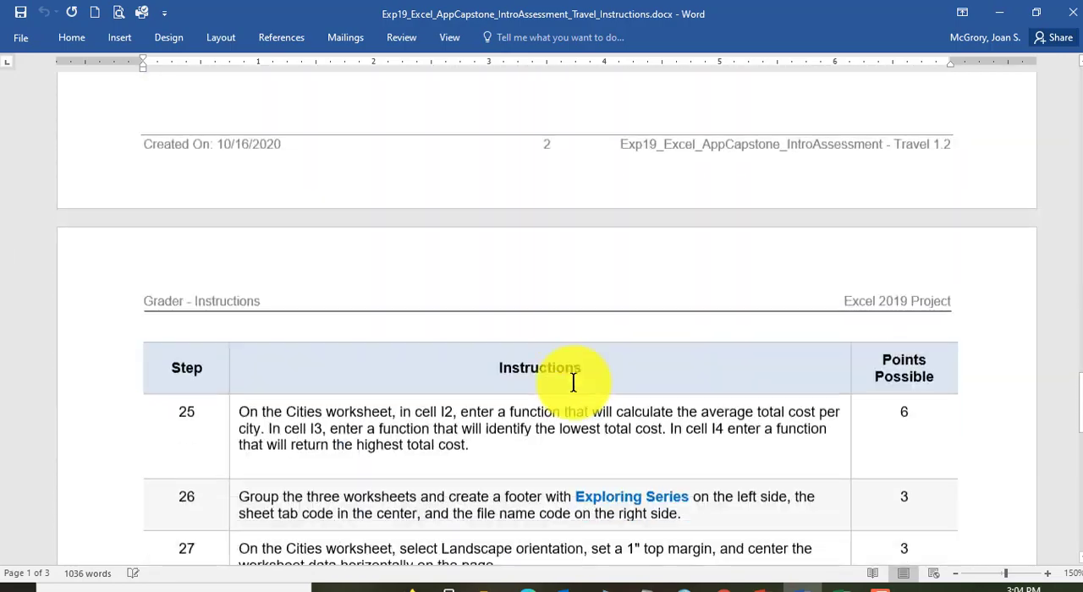
scroll(572, 382, "down", 5)
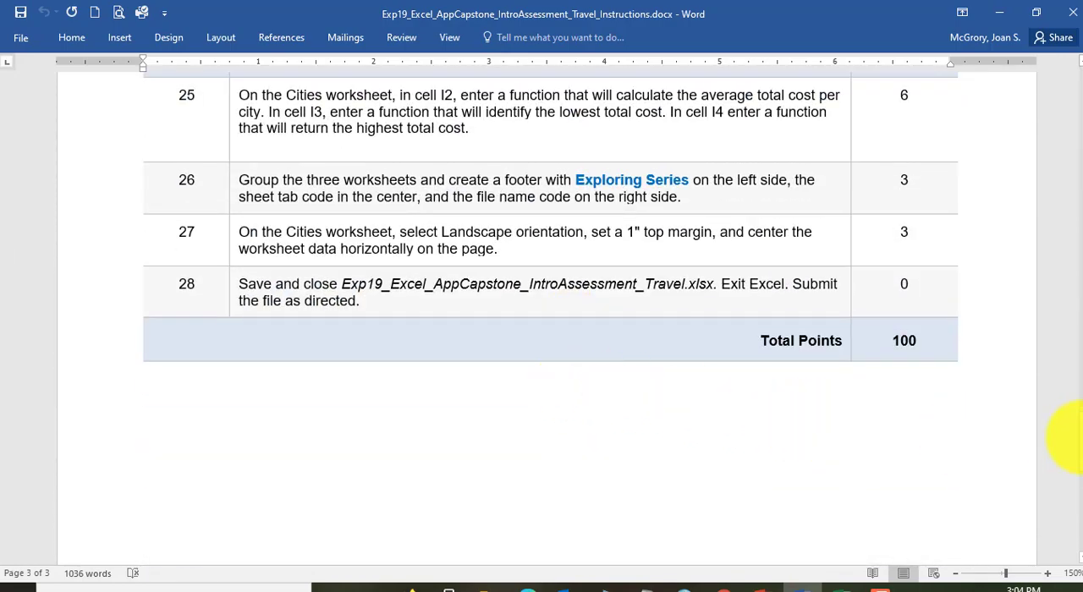
left_click_drag(1070, 435, 1063, 68)
scroll(484, 457, "down", 3)
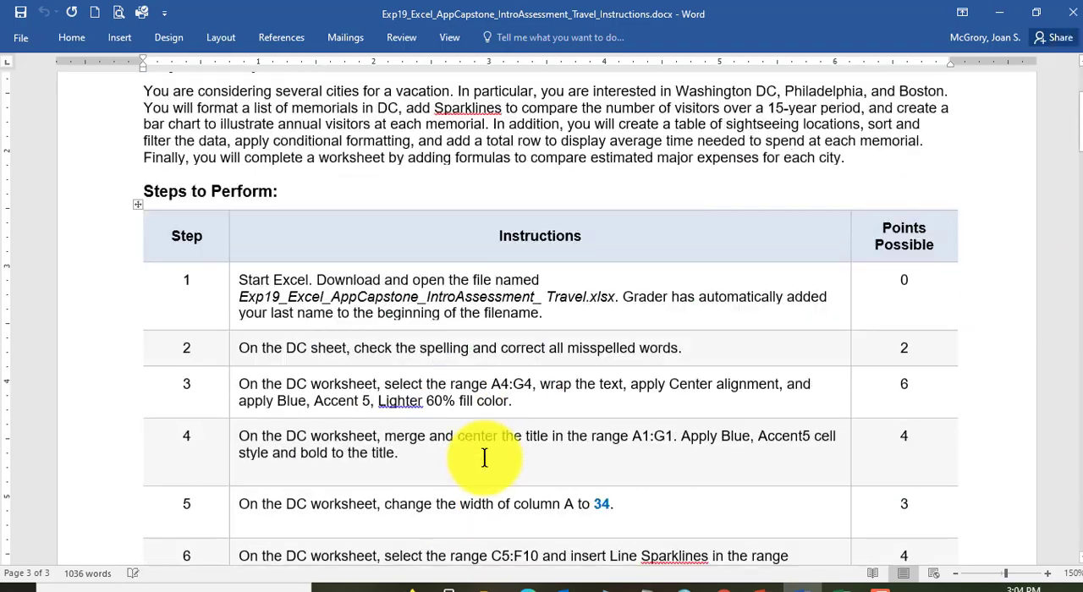
scroll(484, 458, "down", 1)
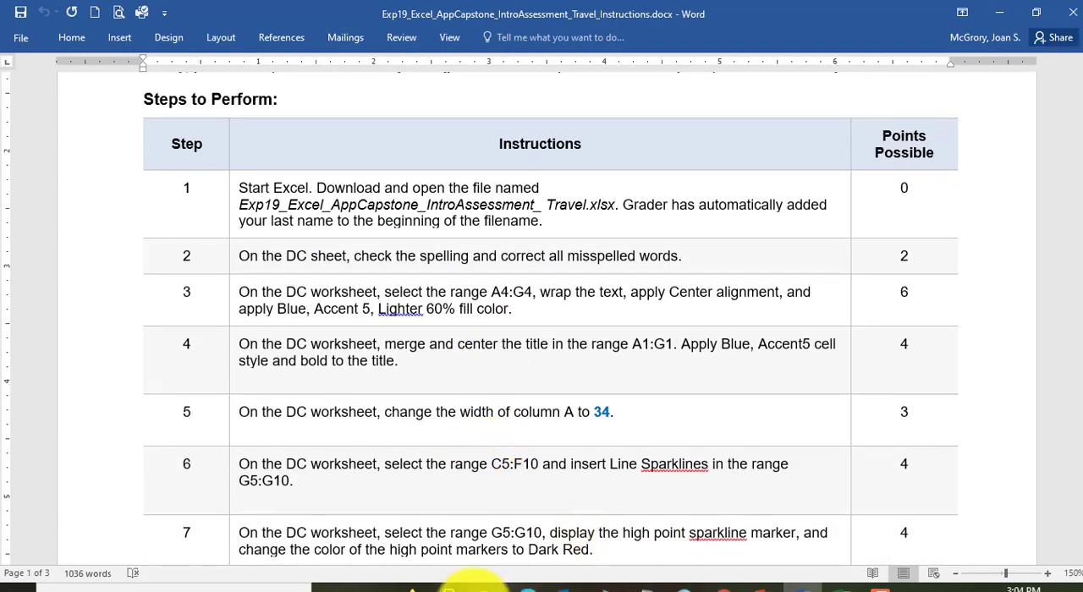
Step: Open the downloaded Exp19_Excel_AppCapstone_IntroAssessment_Travel starter workbook from the Excel-Capstone folder and enable editing
mouse_move(477, 586)
left_click(448, 551)
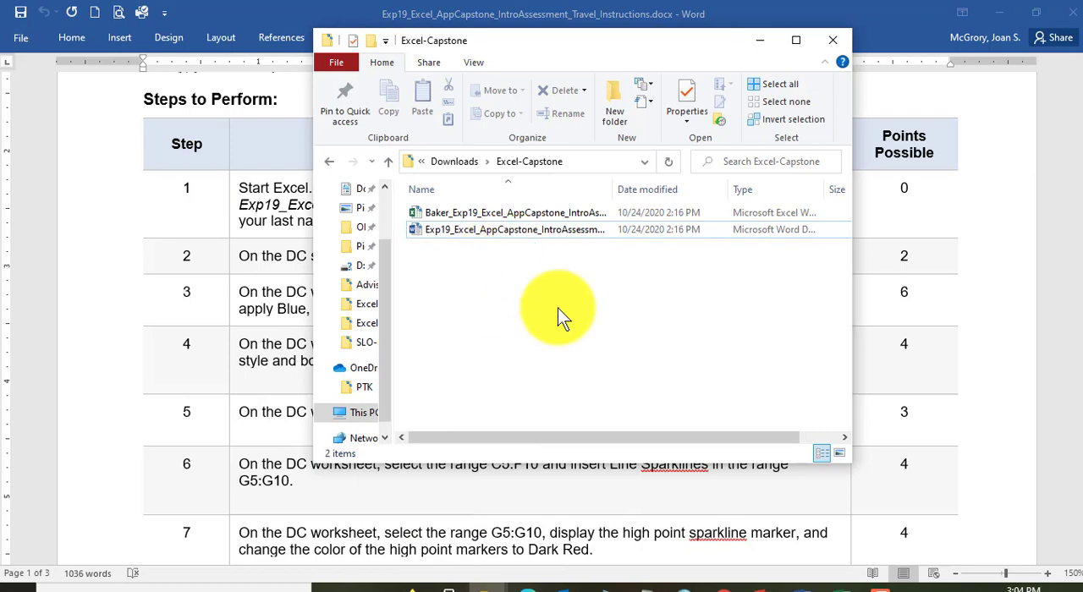
left_click(498, 217)
double_click(498, 216)
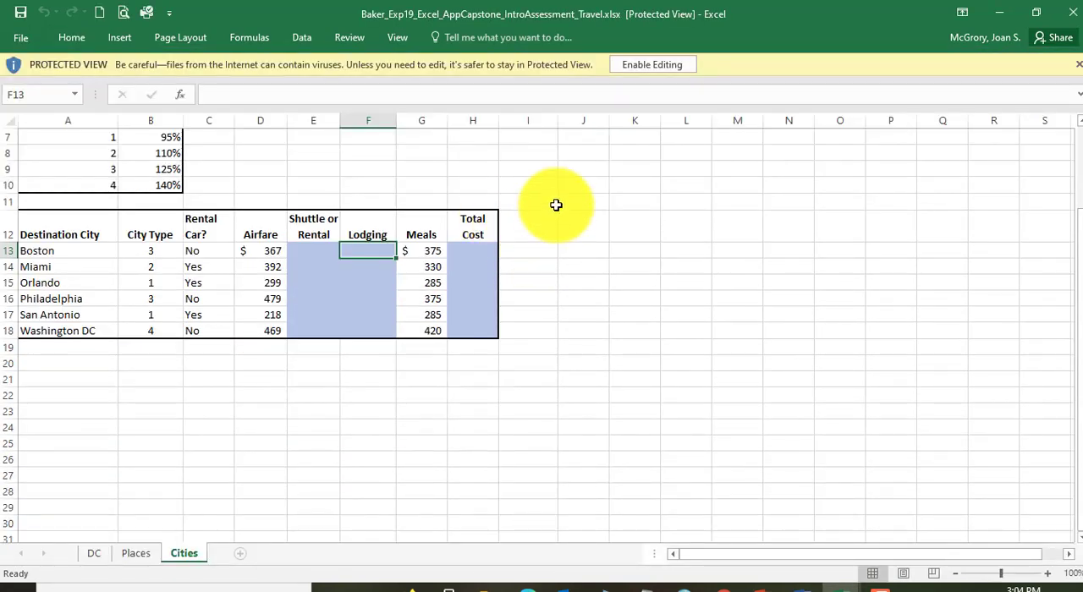
left_click(651, 69)
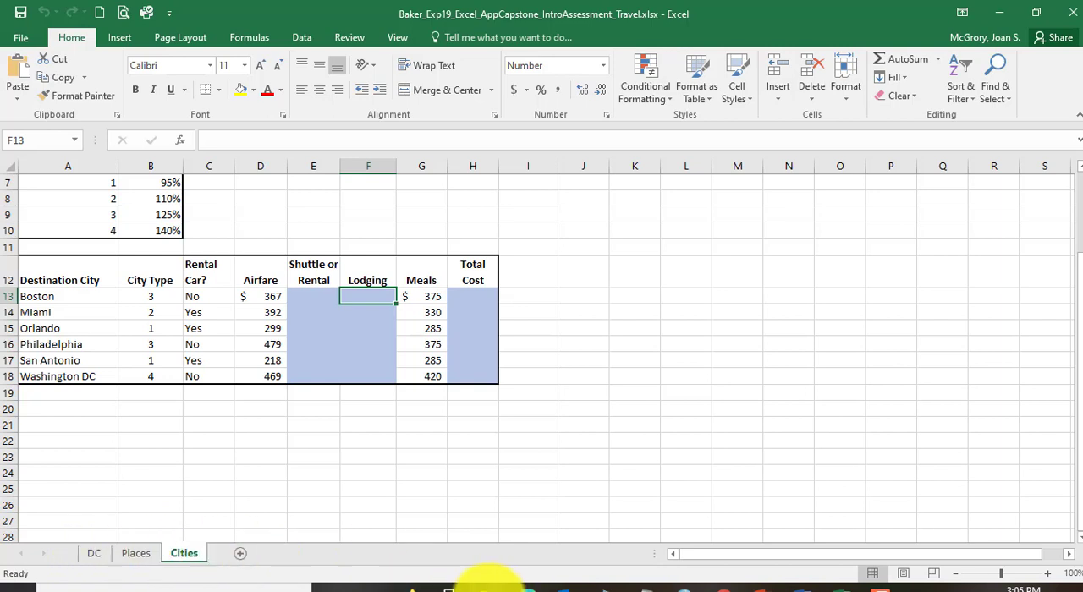
Step: Switch to the Perfect-Exp19_Excel_AppCapstone_IntroAssessment_Travel.xlsx workbook and look over the DC sheet's table and Annual Visitors chart
left_click(489, 585)
left_click(416, 526)
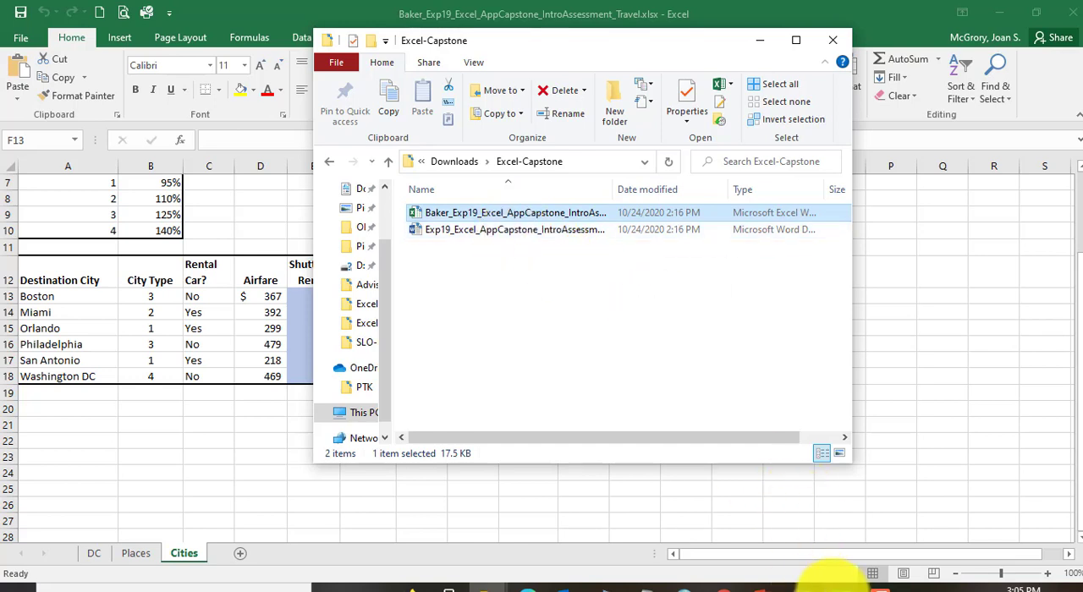
mouse_move(834, 582)
left_click(808, 558)
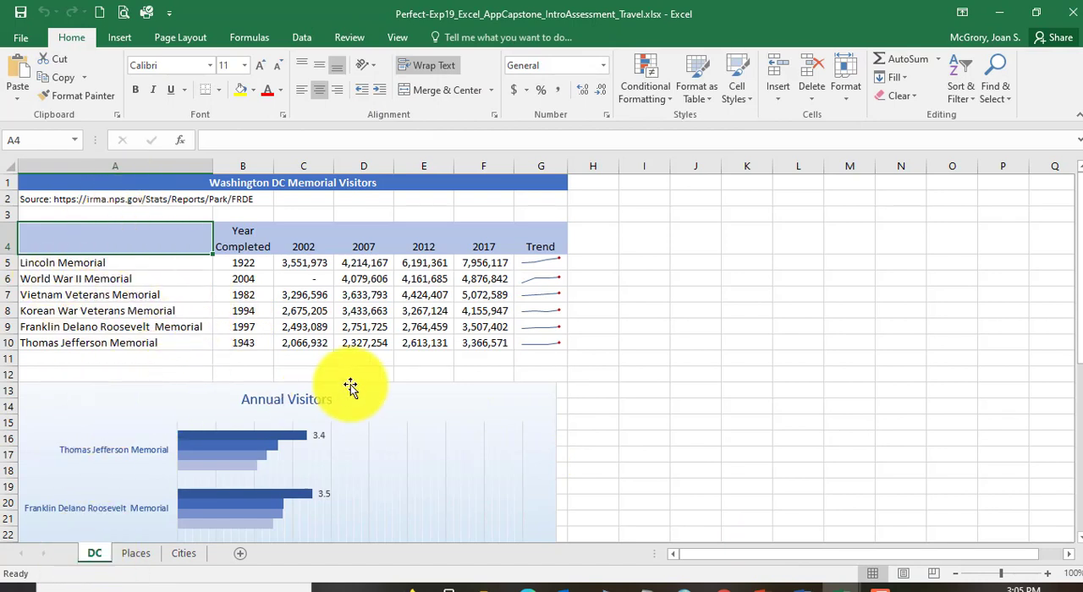
scroll(405, 466, "down", 3)
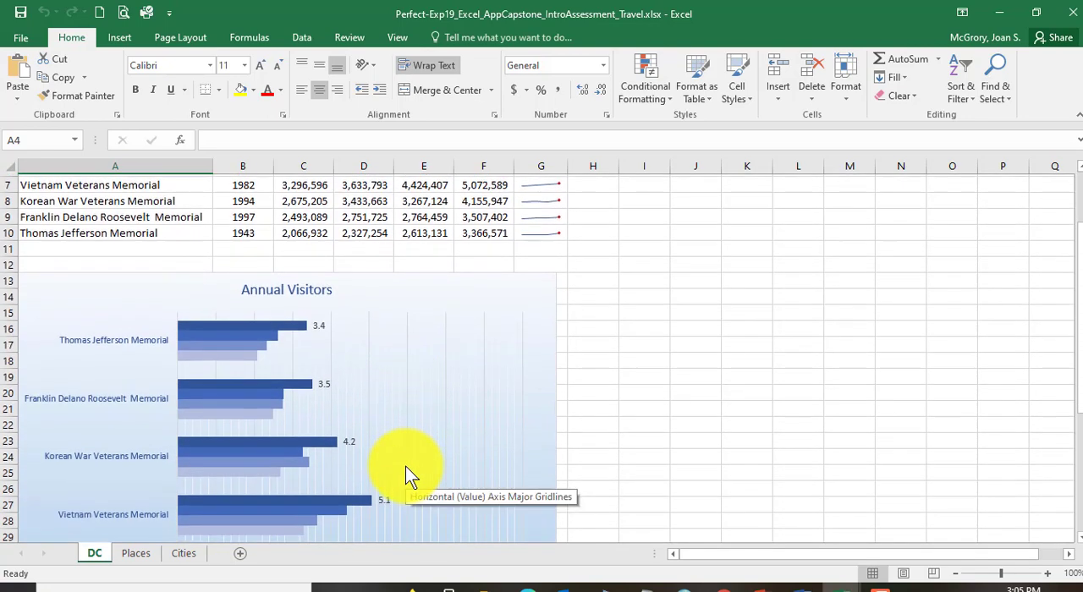
scroll(404, 466, "up", 3)
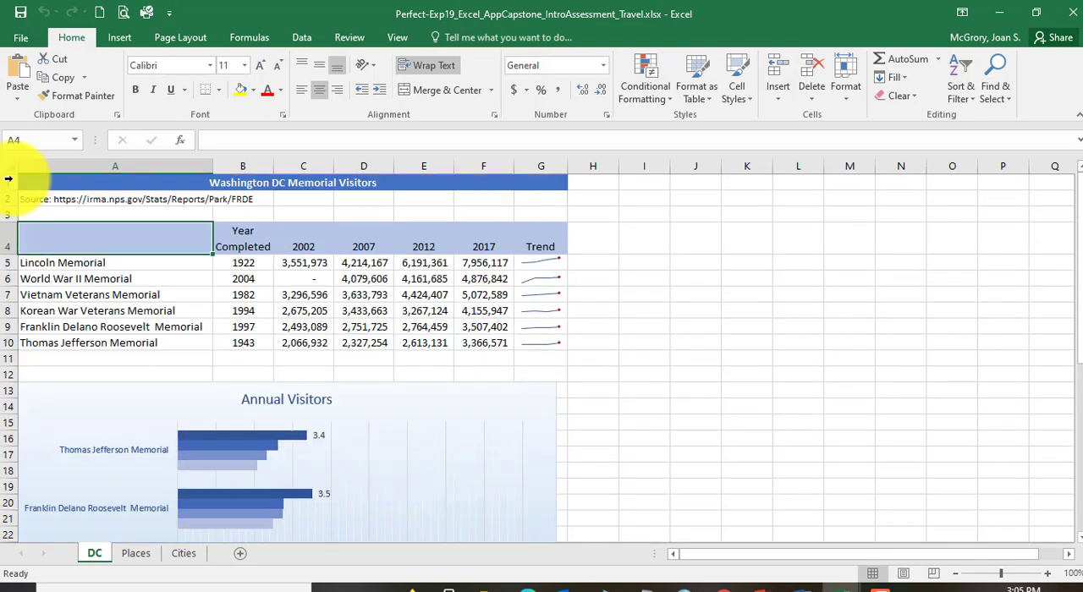
Step: Preview the Accent5 themed cell styles on the header range A4:G4 of the DC sheet, leaving the gallery without applying one
left_click_drag(101, 237, 541, 241)
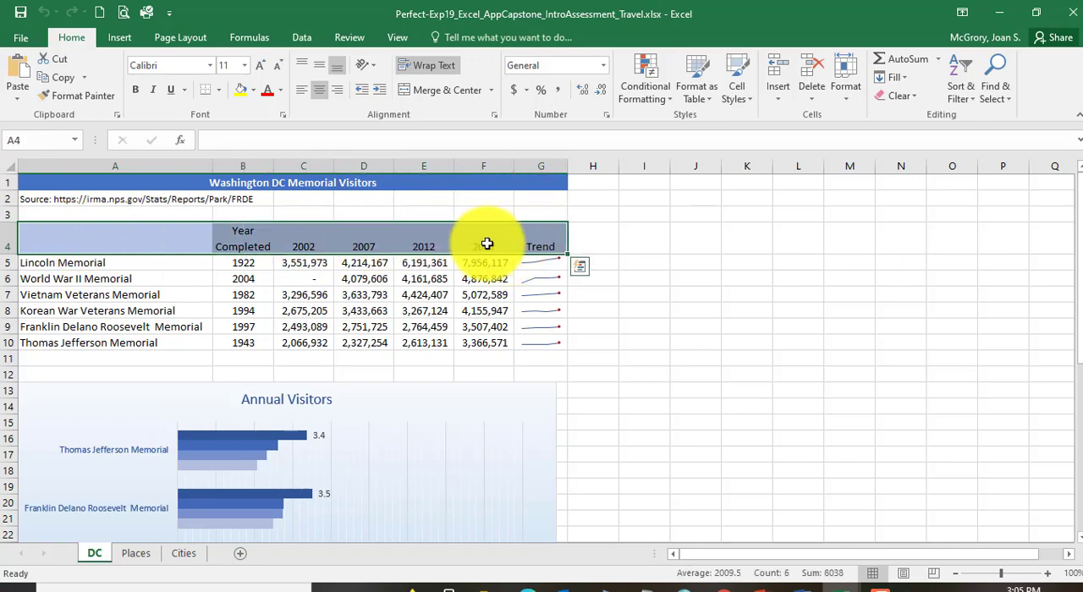
left_click(740, 95)
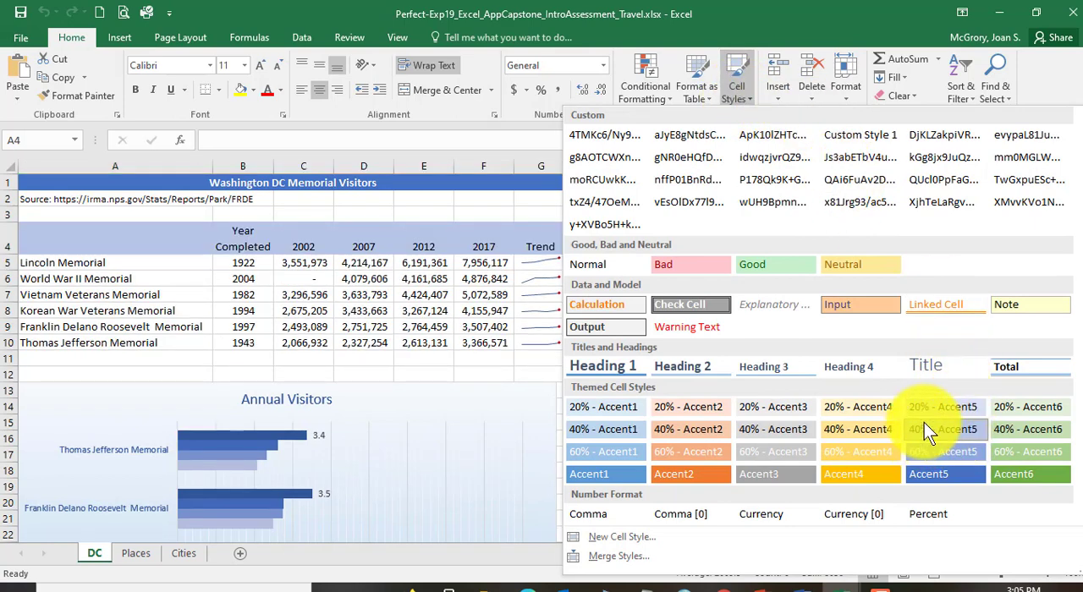
left_click(948, 437)
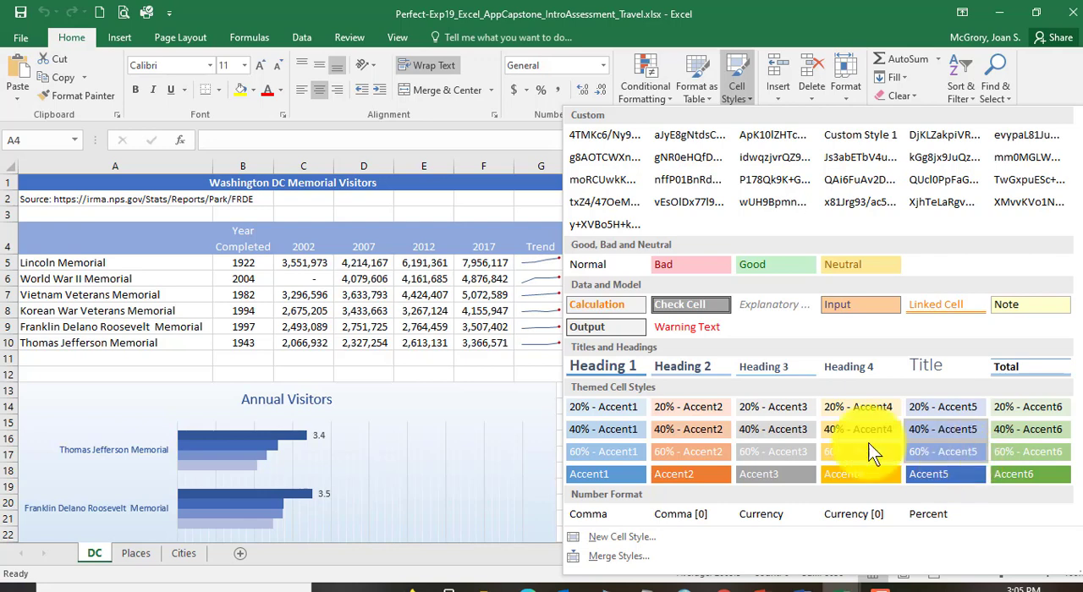
left_click(161, 284)
left_click(395, 306)
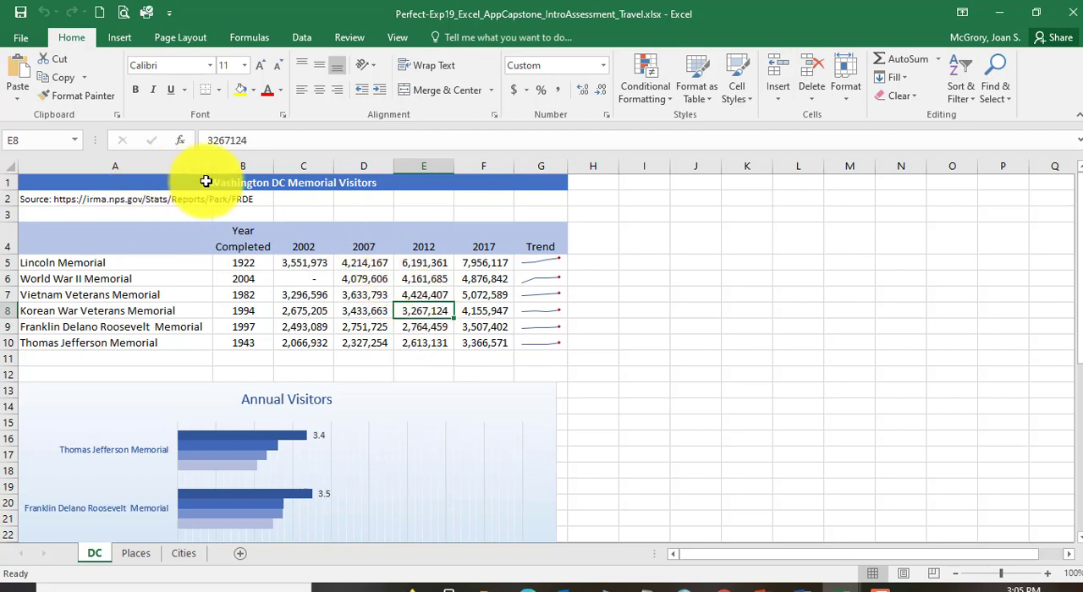
Step: Examine the formatting of the merged title and the Year Completed header, and the bar chart on the DC sheet
left_click(234, 183)
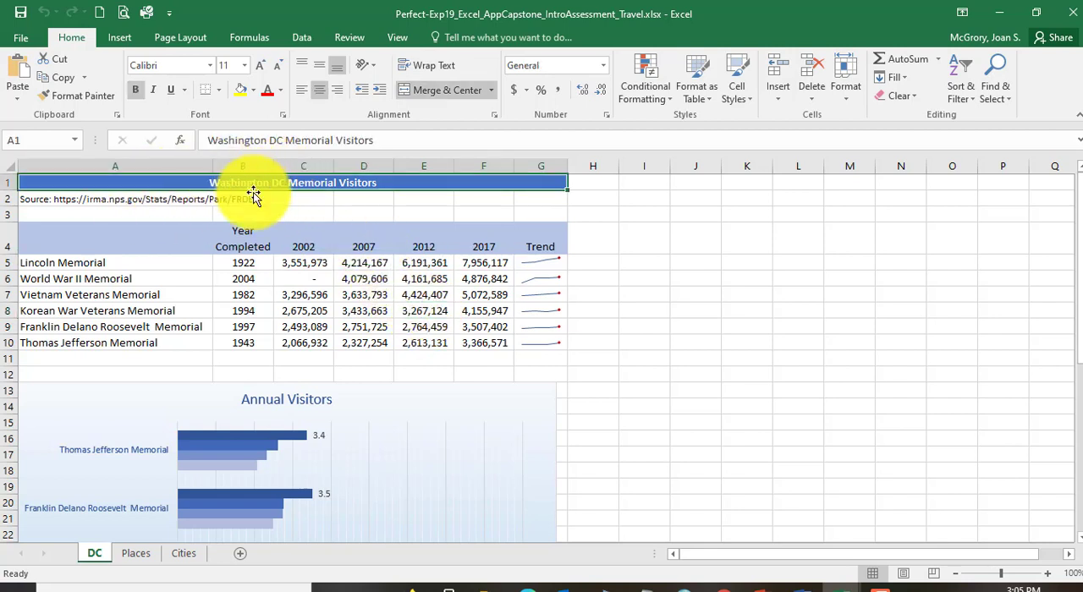
left_click(267, 243)
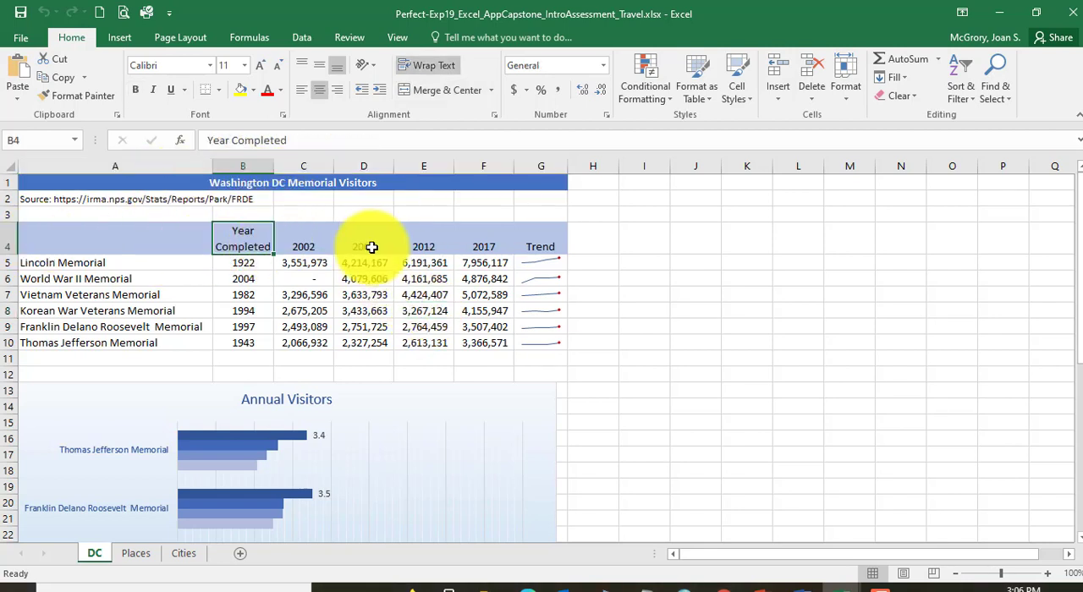
scroll(577, 354, "down", 1)
scroll(308, 339, "down", 4)
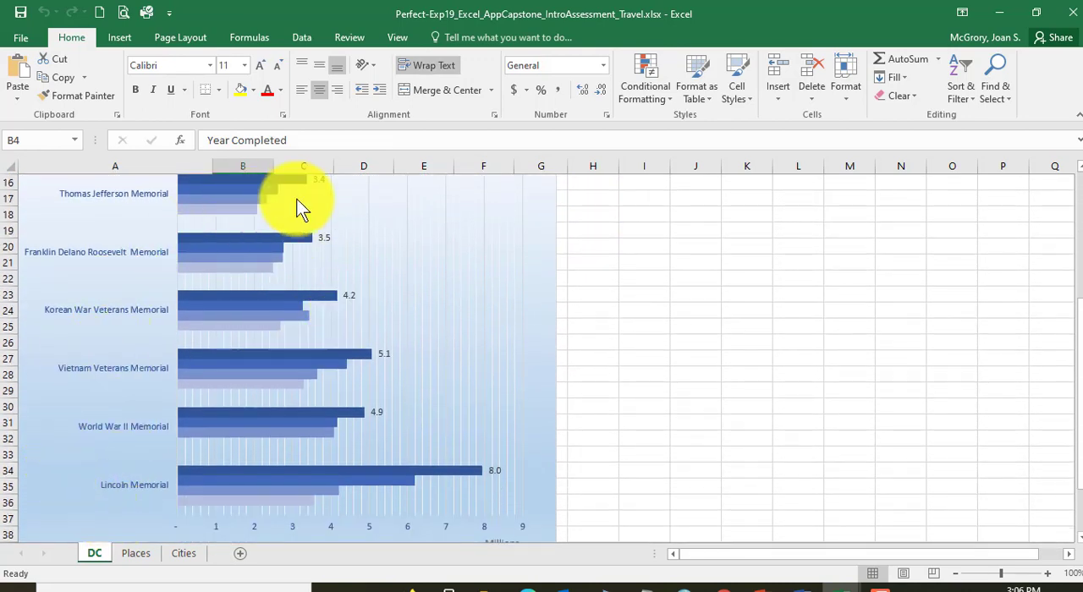
scroll(207, 326, "up", 5)
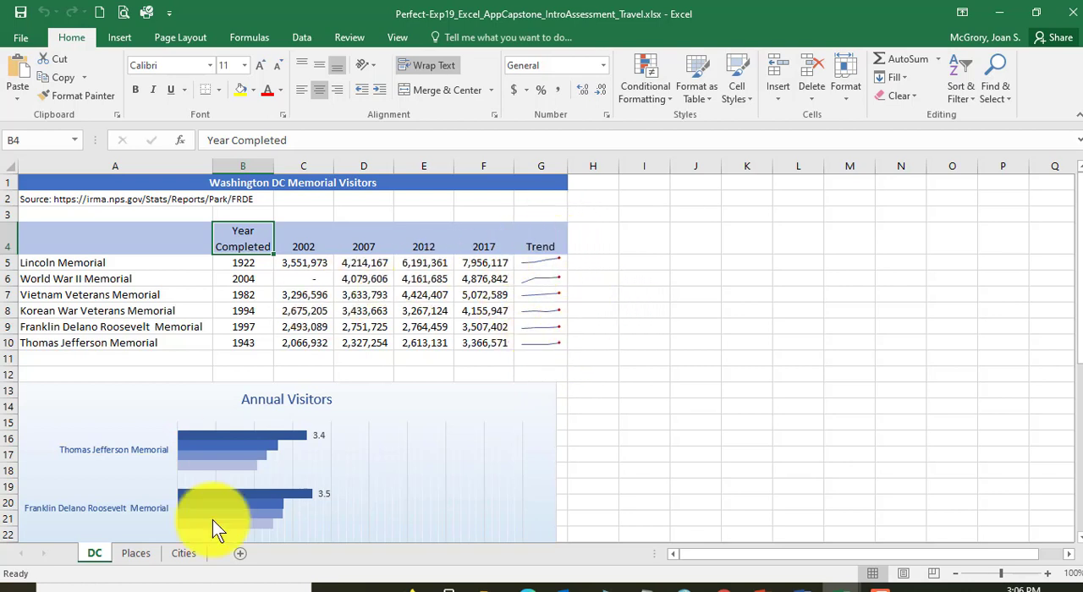
Step: Review the Places sheet's sorted and filtered sightseeing table, its conditional formatting and its total row
left_click(135, 554)
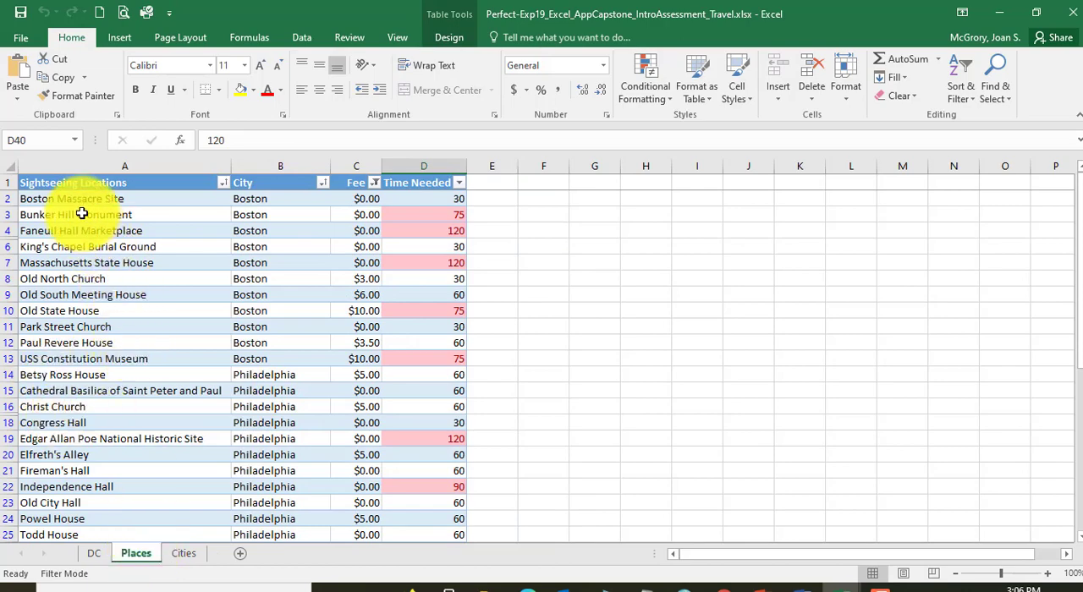
scroll(265, 302, "down", 5)
scroll(268, 311, "down", 2)
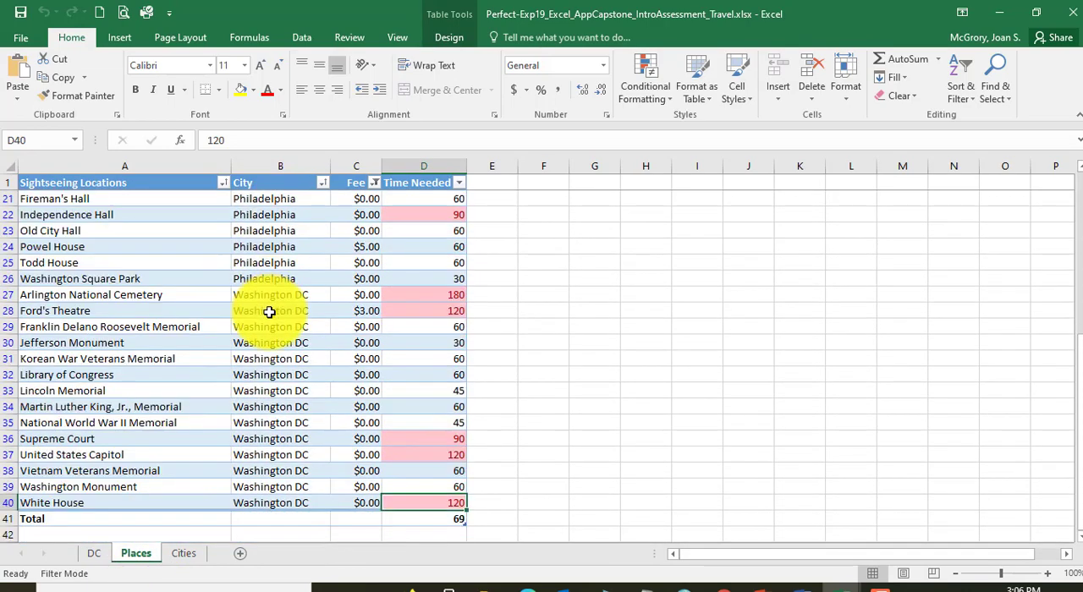
scroll(268, 313, "up", 4)
scroll(268, 315, "up", 3)
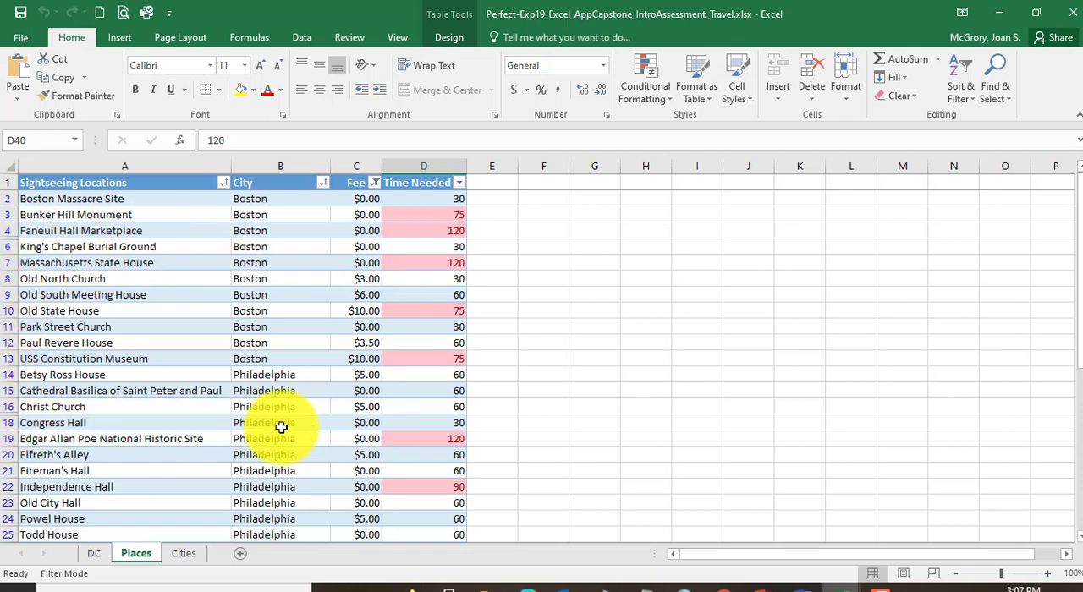
scroll(176, 430, "down", 2)
scroll(176, 431, "up", 2)
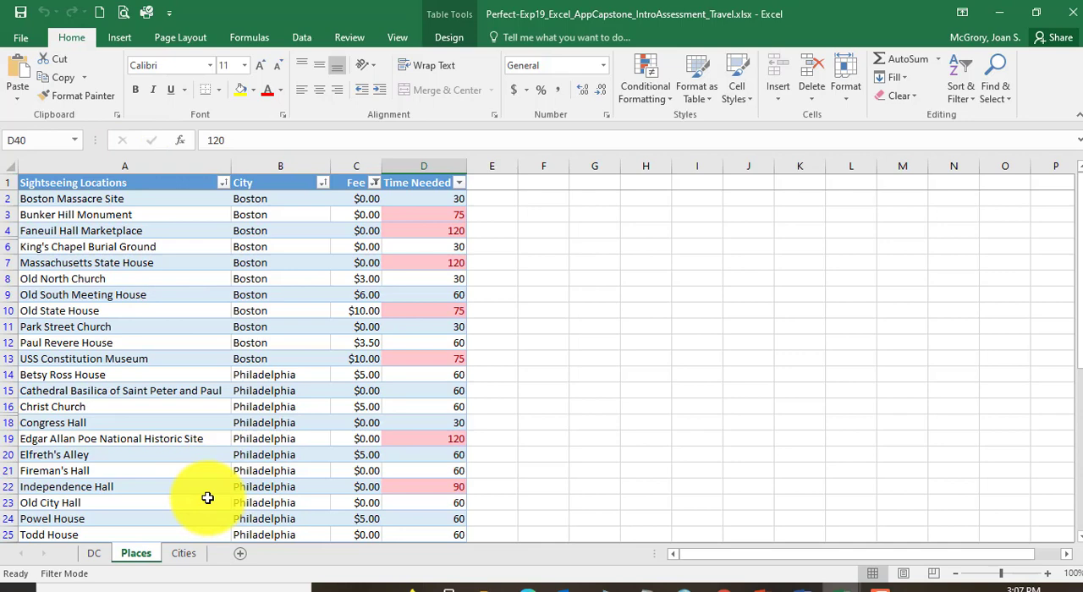
Step: Inspect the Ground Transportation values on the Cities sheet, including the Rental Car Total formula in F4
left_click(184, 557)
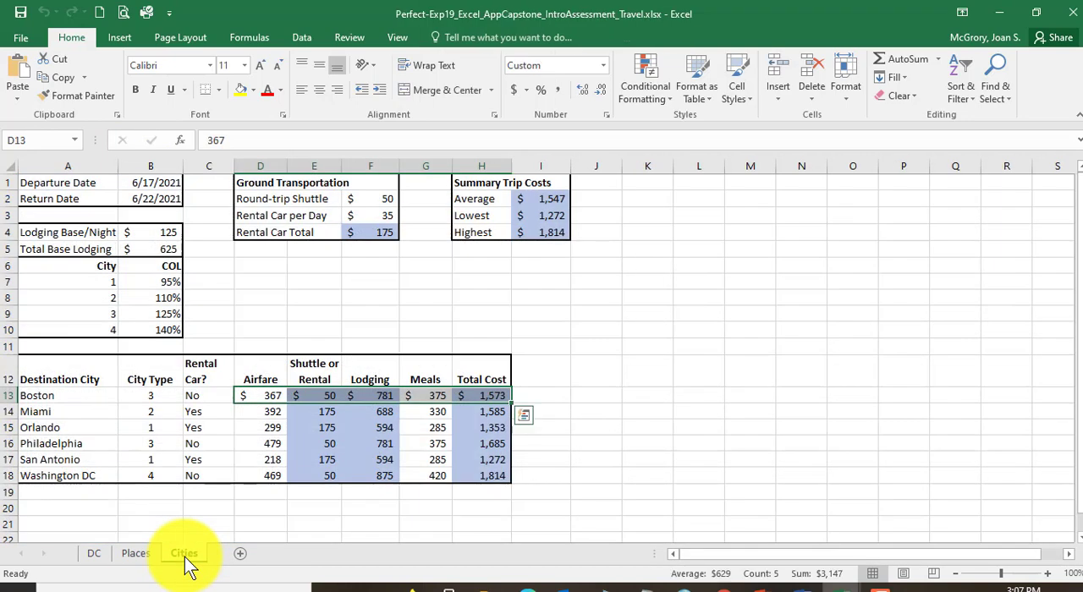
left_click(269, 445)
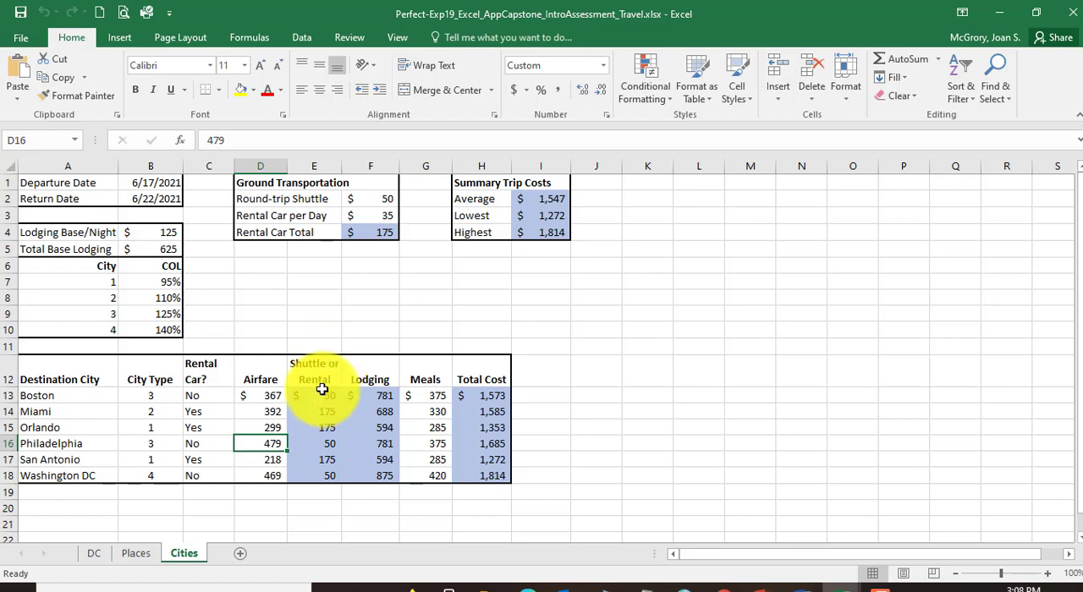
left_click(385, 199)
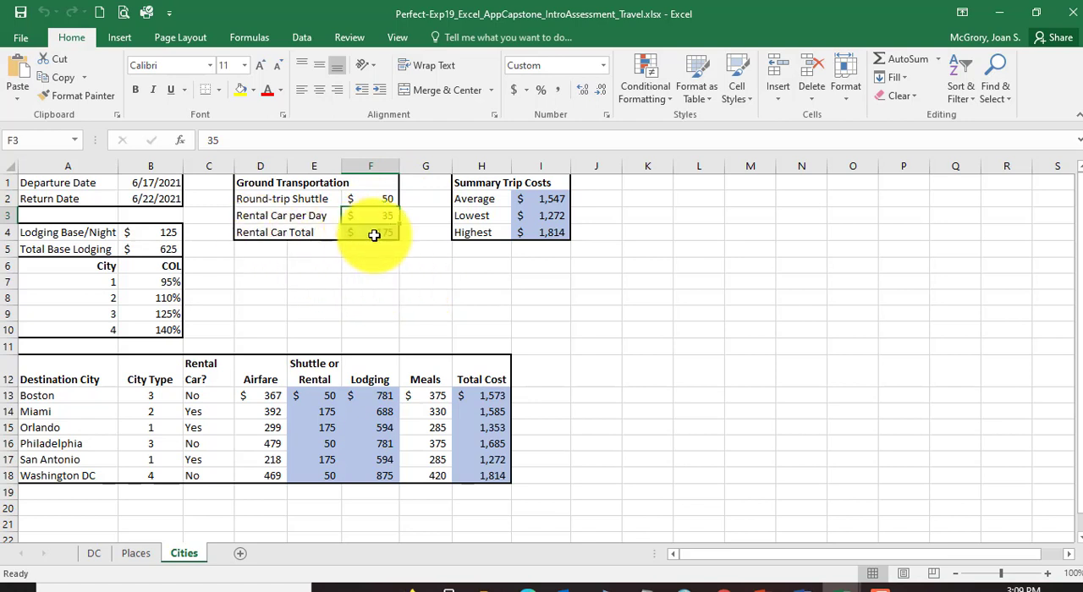
left_click(374, 236)
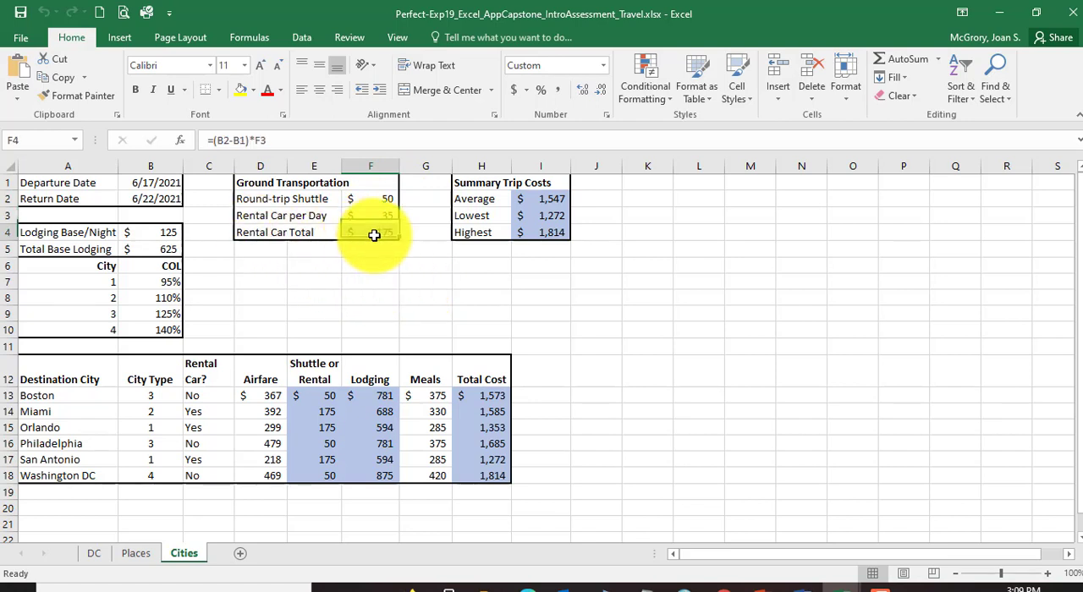
Step: Inspect the average, lowest and highest cost formulas in cells I2:I4 of the Summary Trip Costs block
left_click(558, 197)
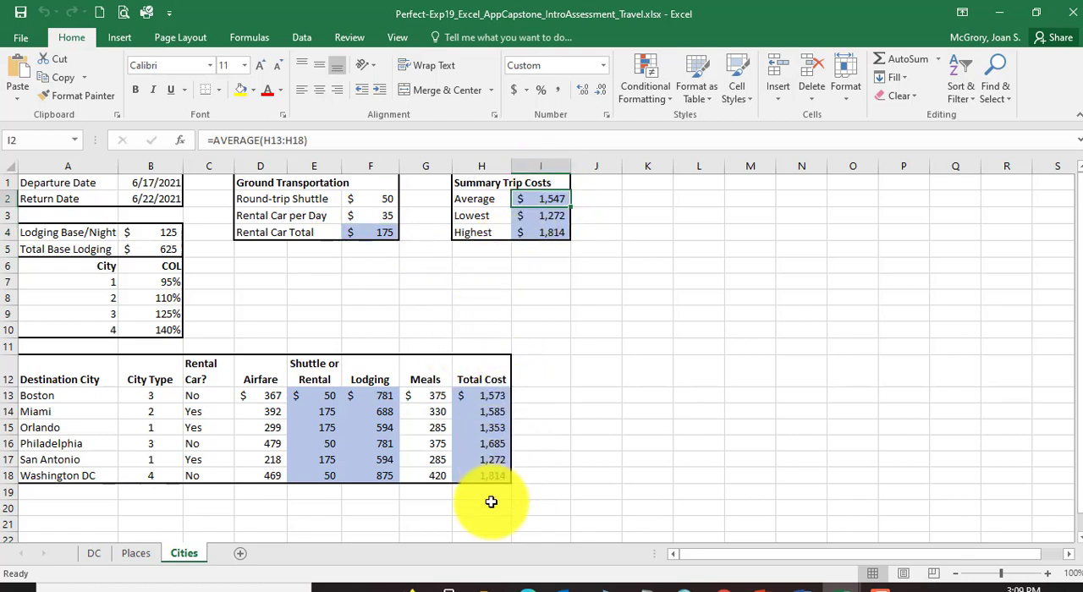
left_click(559, 215)
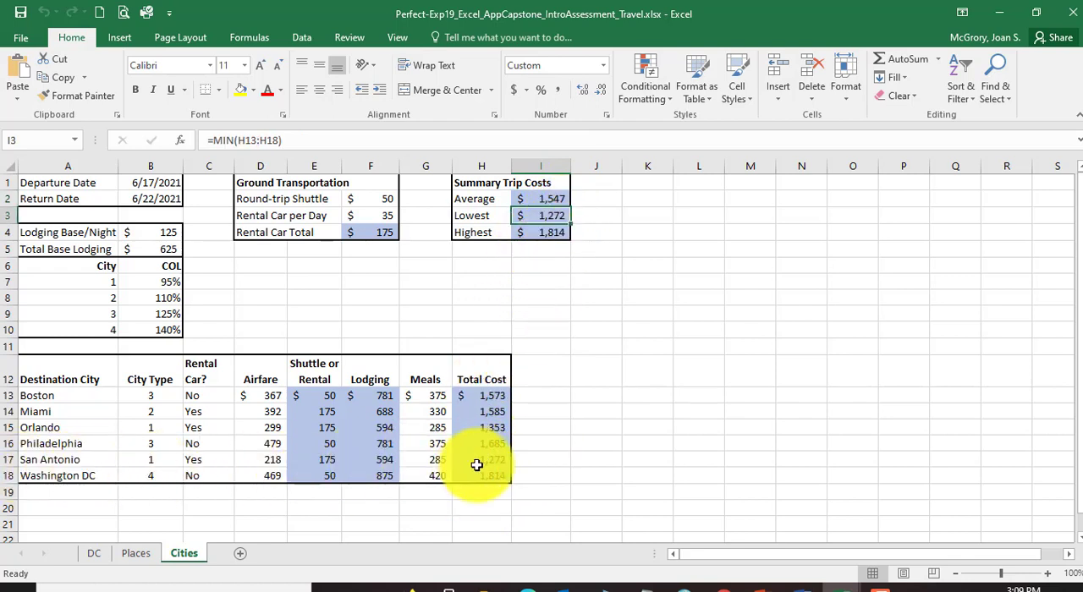
left_click(556, 231)
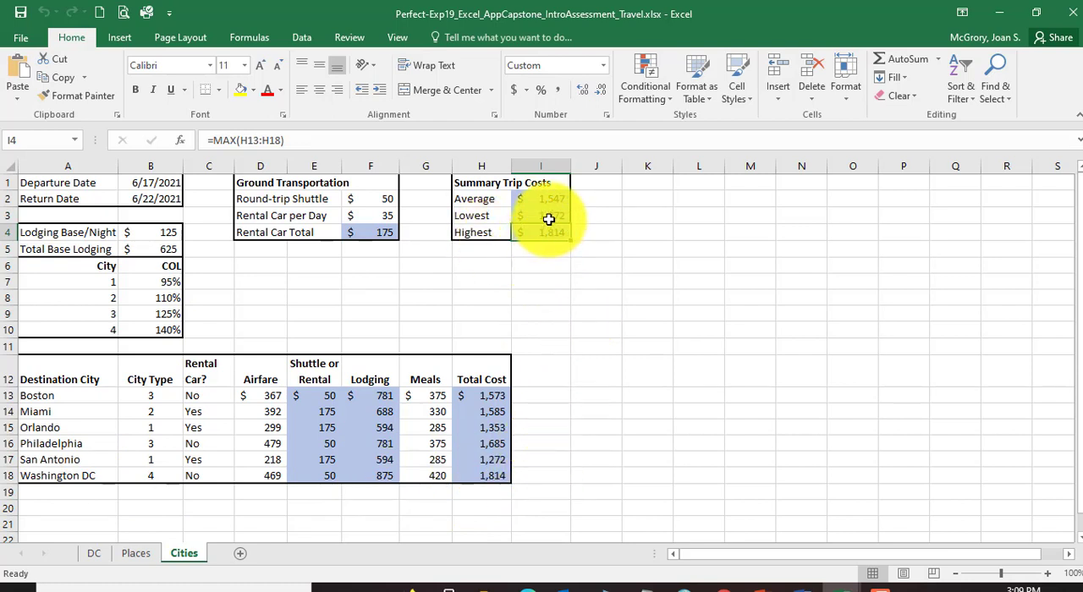
key("shift+Return")
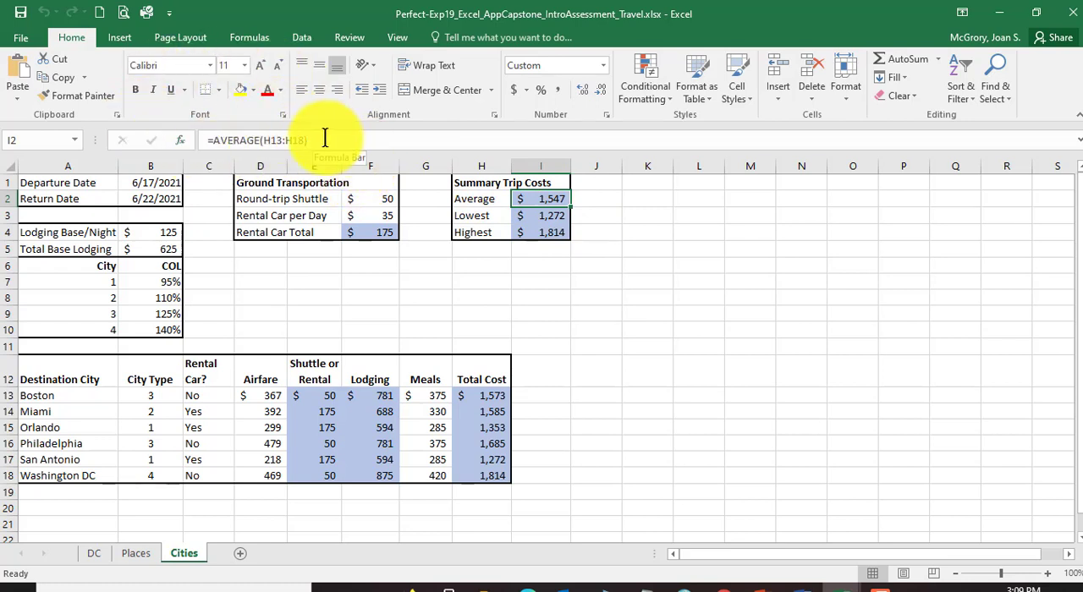
Step: Inspect the summary cost formula in I3 and the Shuttle or Rental, Lodging and Airfare cells in Boston's row 13
left_click(544, 218)
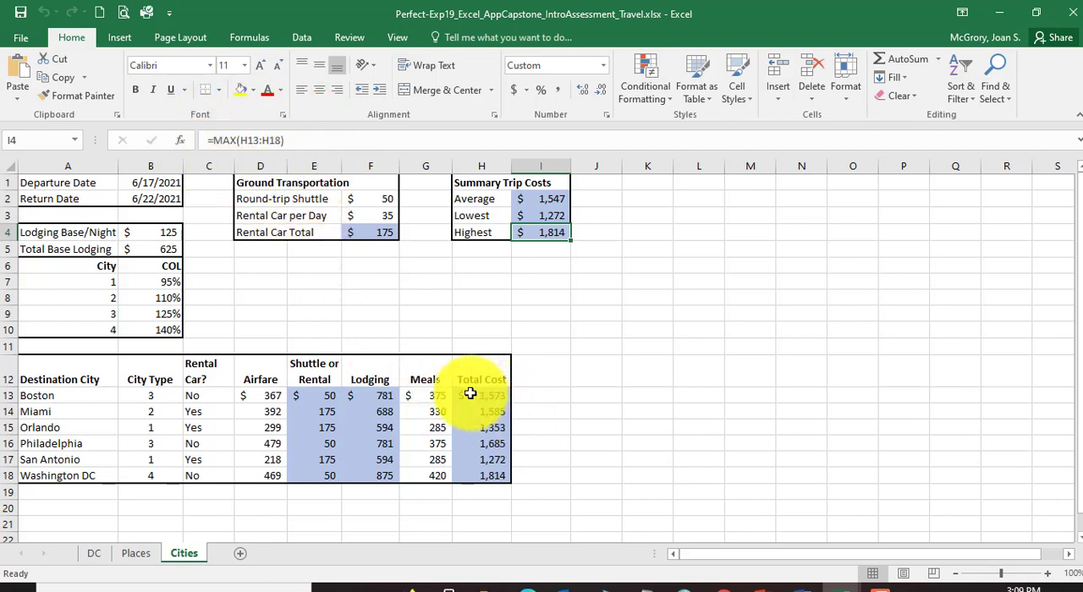
left_click(313, 395)
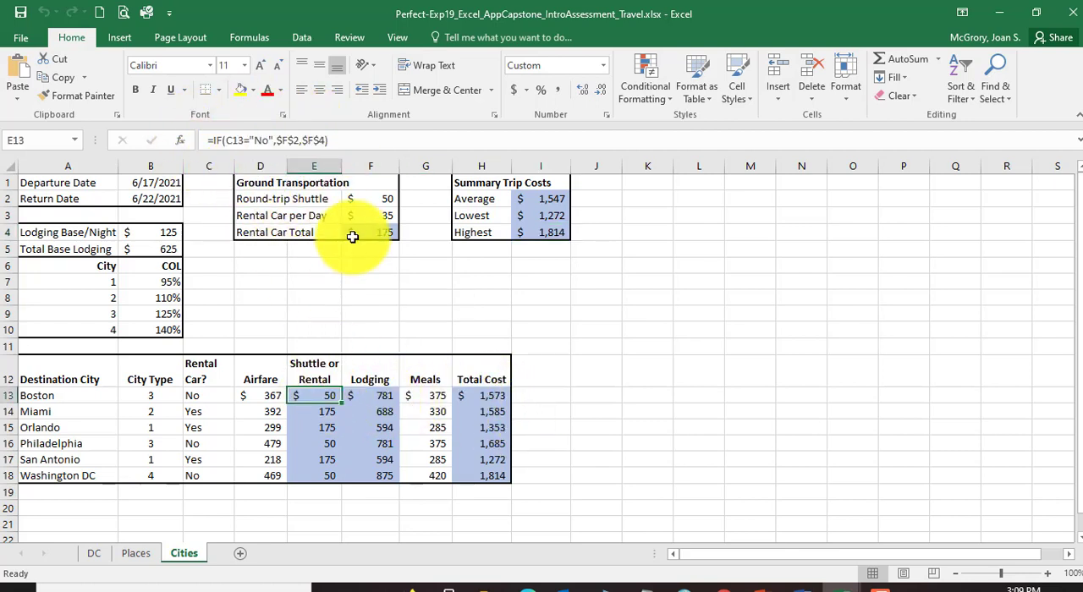
left_click(364, 396)
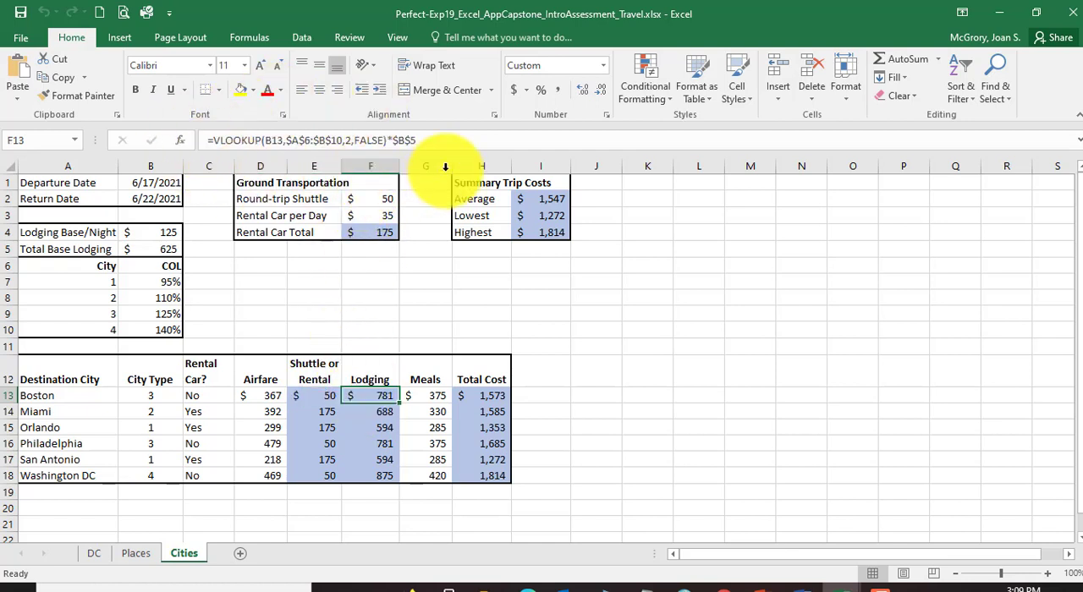
left_click(271, 396)
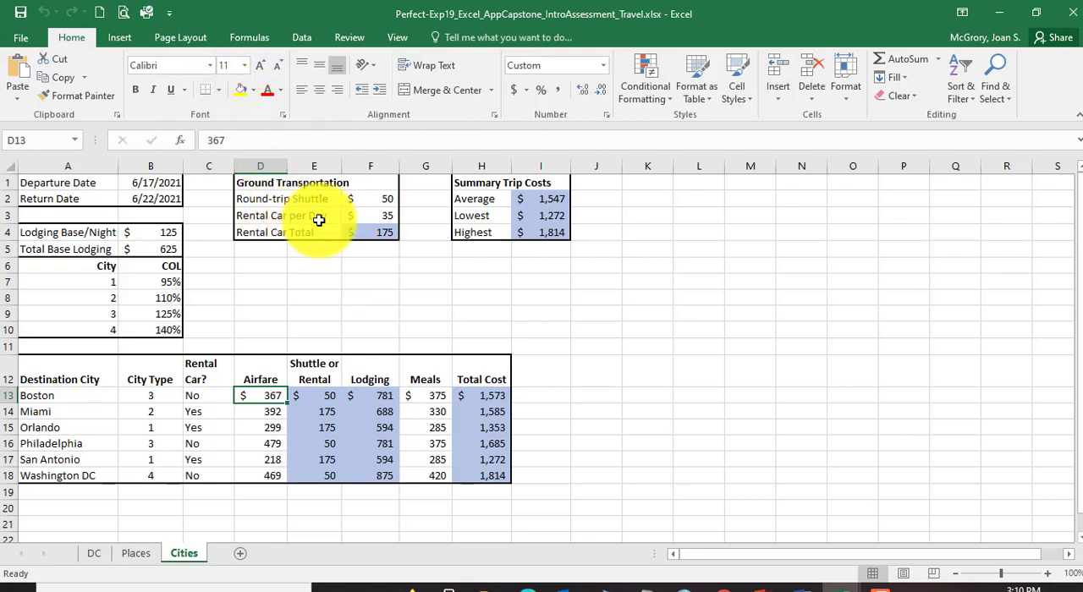
Step: Close the completed example workbook and return to the Cities sheet of the starter workbook
left_click(1070, 17)
left_click(560, 337)
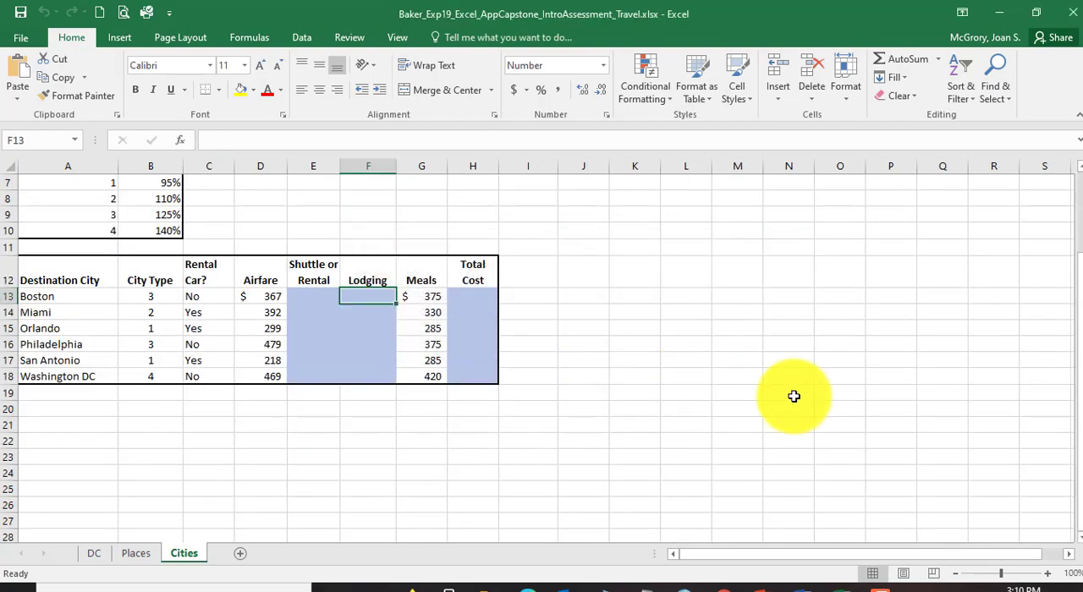
scroll(291, 399, "up", 2)
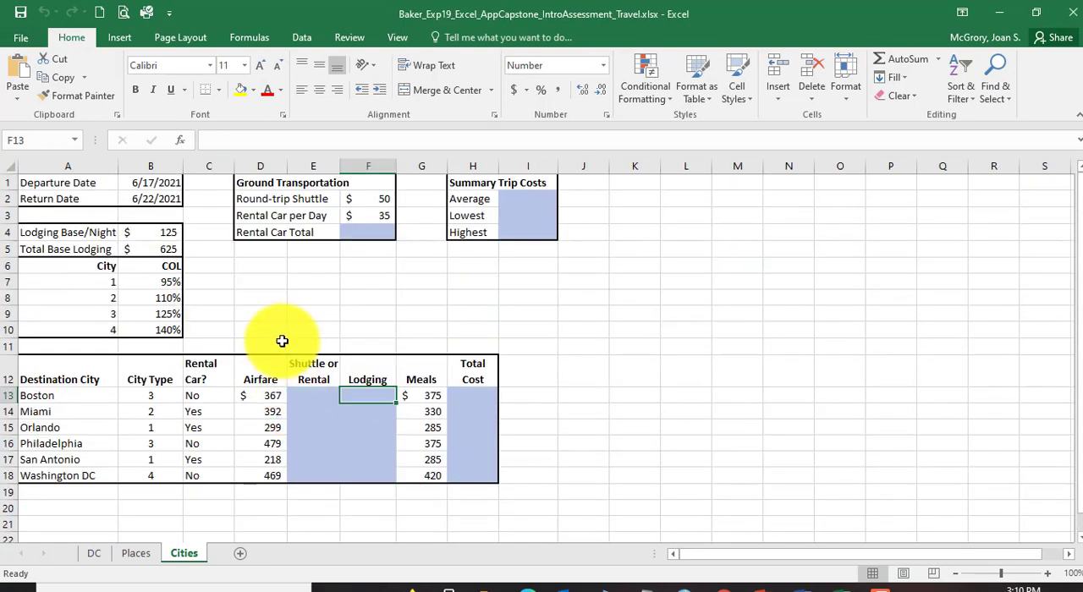
Step: Switch to the Word instructions and read step 2 about checking the spelling on the DC sheet
left_click(807, 587)
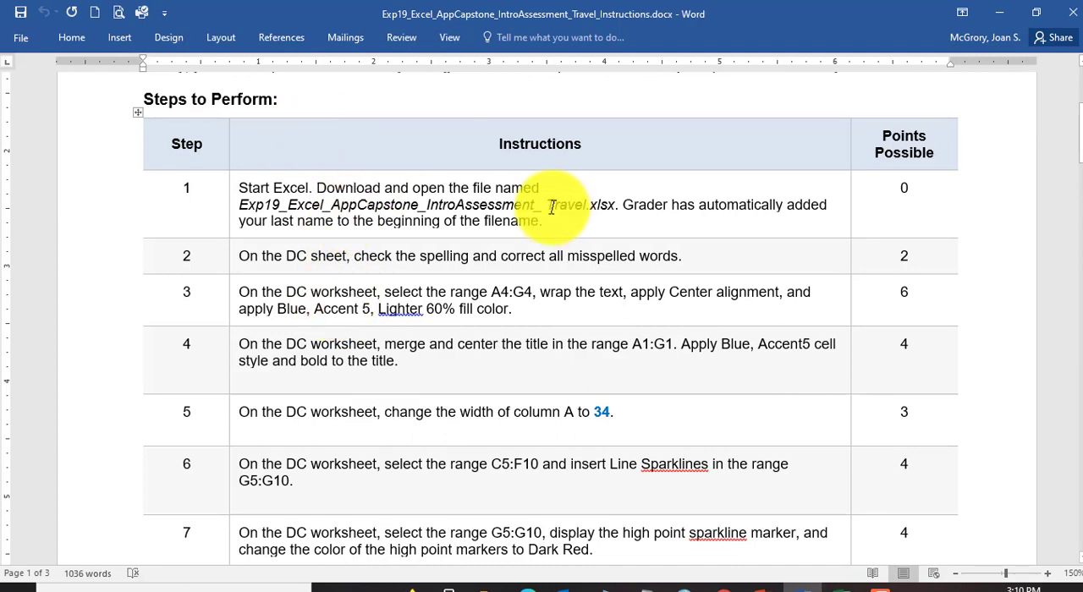
left_click_drag(239, 255, 342, 257)
scroll(326, 330, "down", 1)
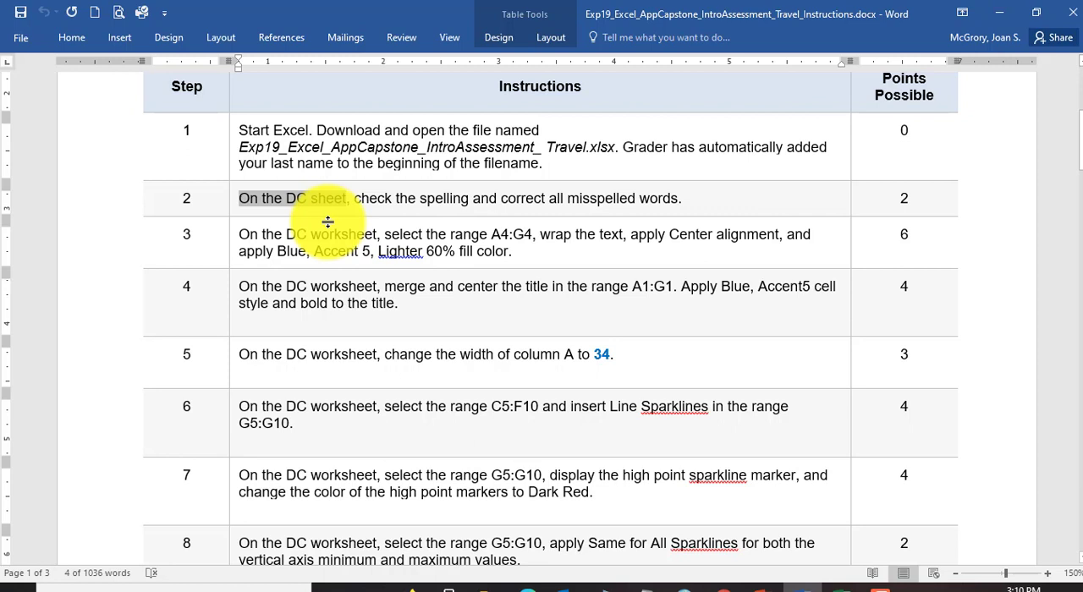
left_click(418, 197)
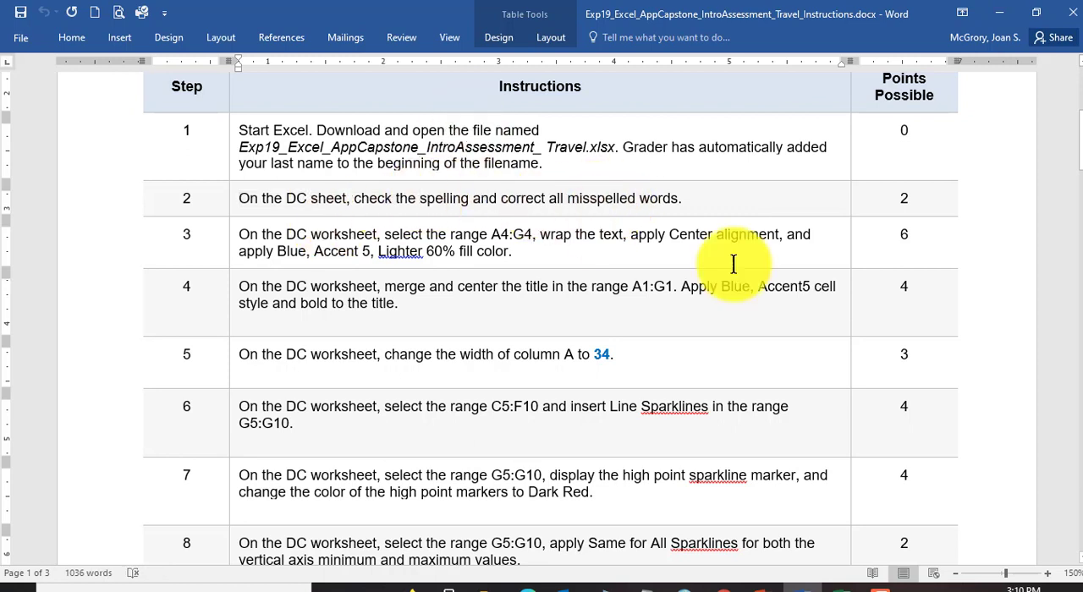
Step: Switch back to the Excel workbook and spell-check the DC sheet, correcting the title's misspelled words to Memorial and Visitors
left_click(837, 586)
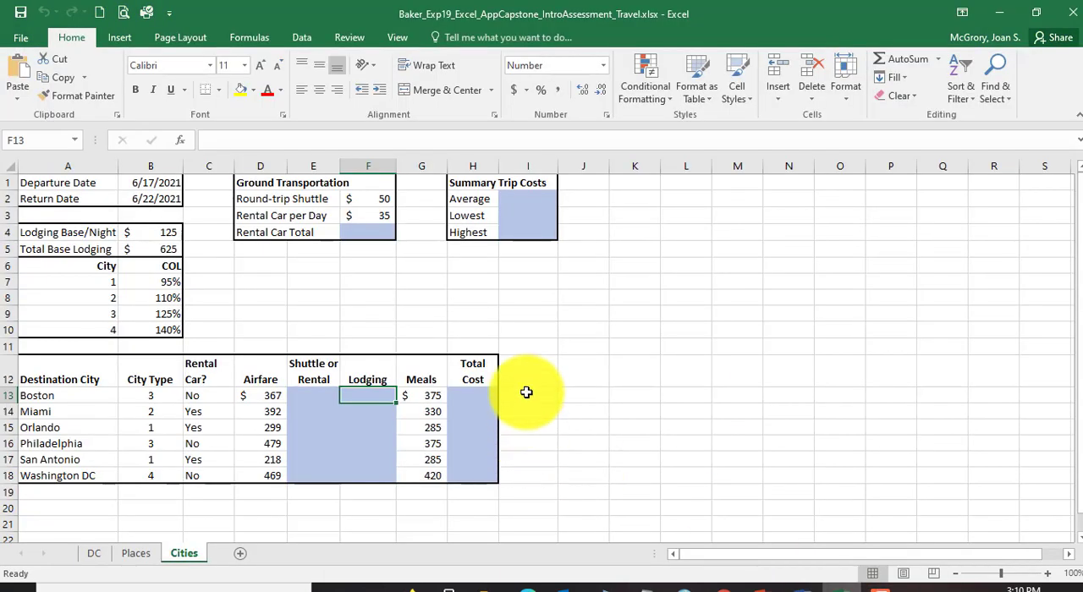
left_click(91, 558)
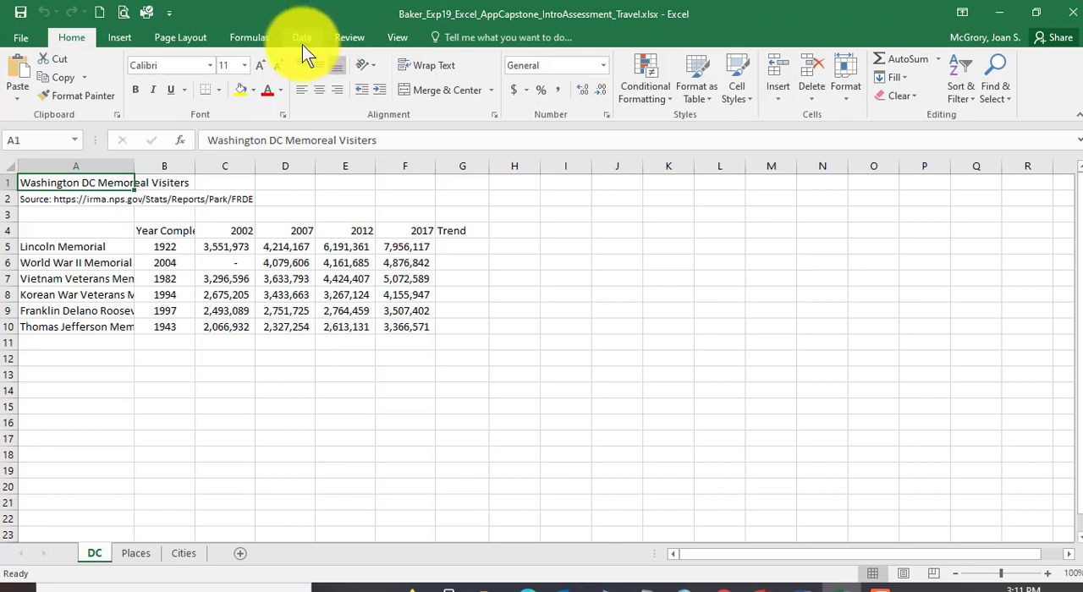
left_click(347, 38)
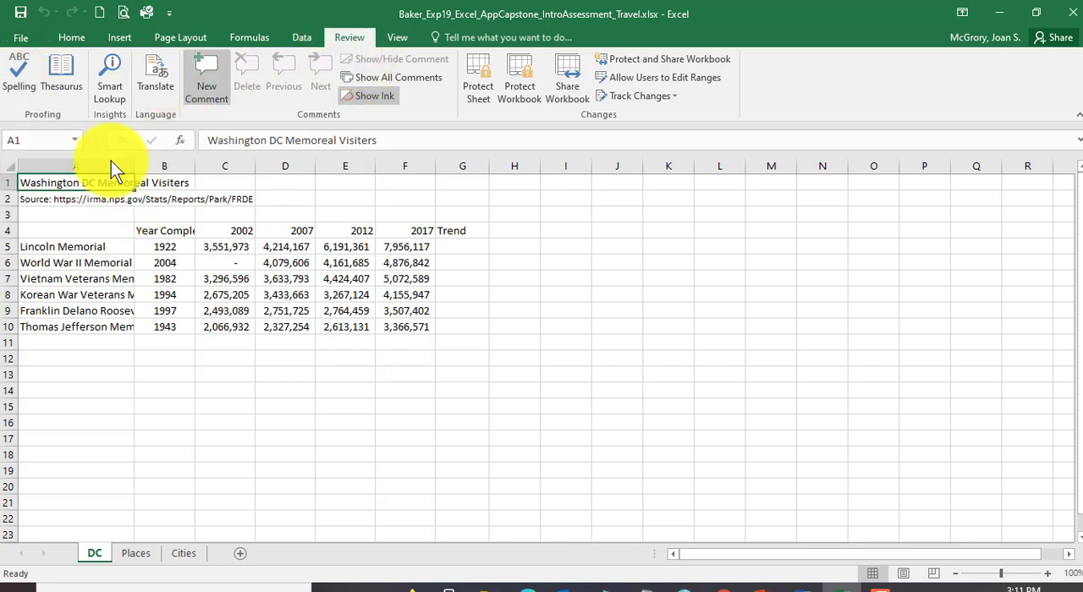
left_click(19, 78)
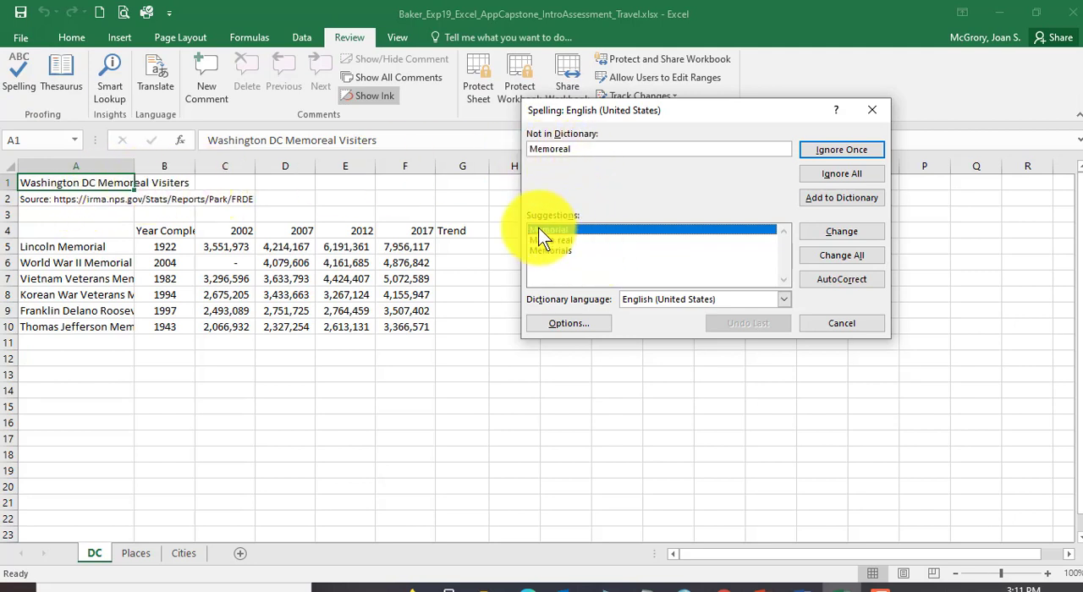
left_click(852, 232)
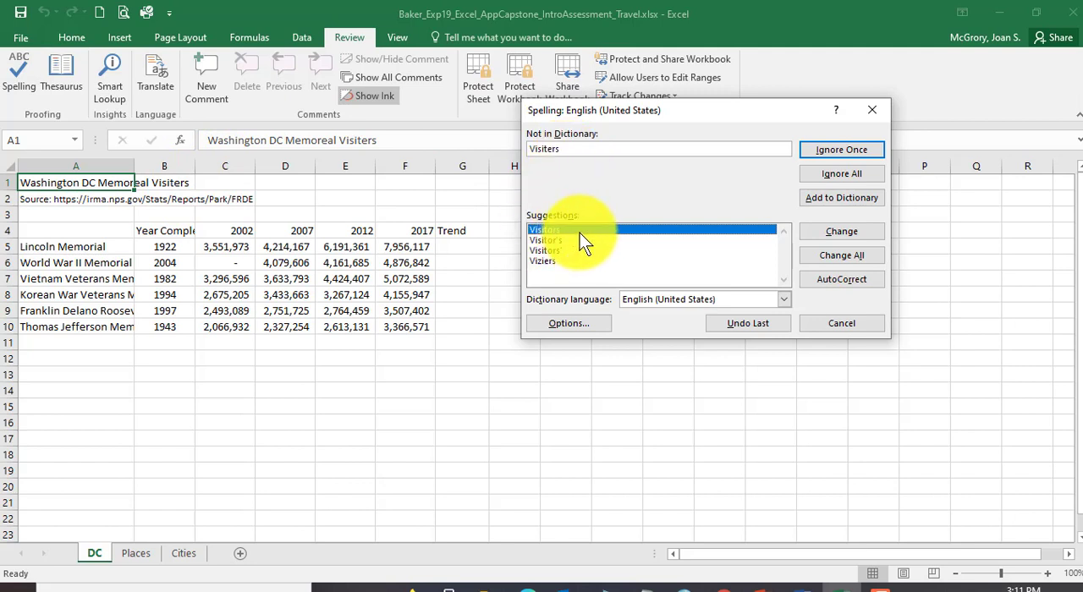
left_click(854, 231)
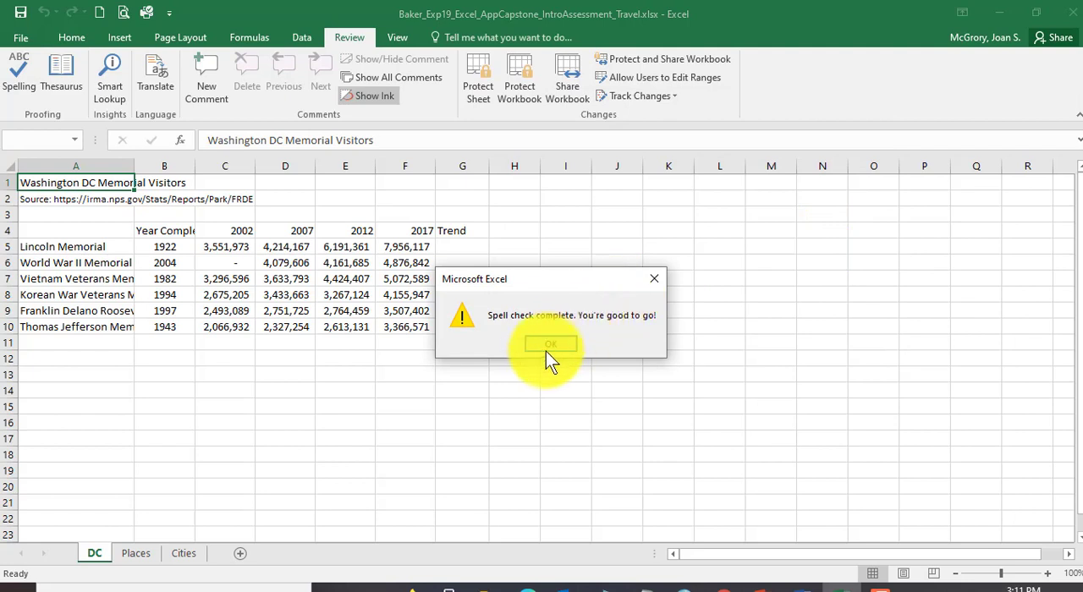
left_click(548, 346)
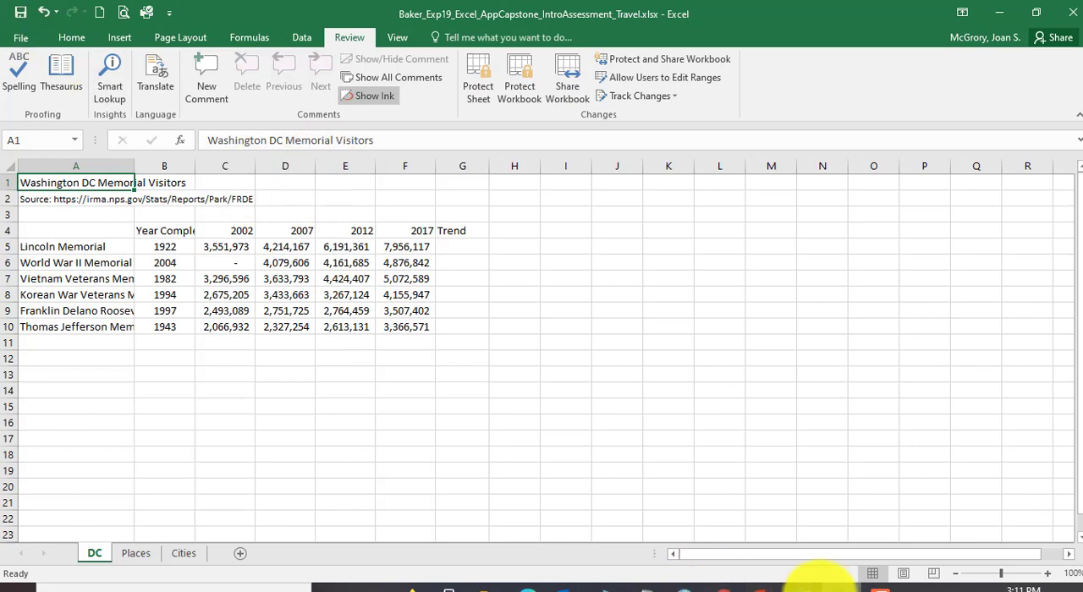
Step: Switch to the Word instructions and read step 3 on wrapping, centering and filling the range A4:G4
left_click(803, 583)
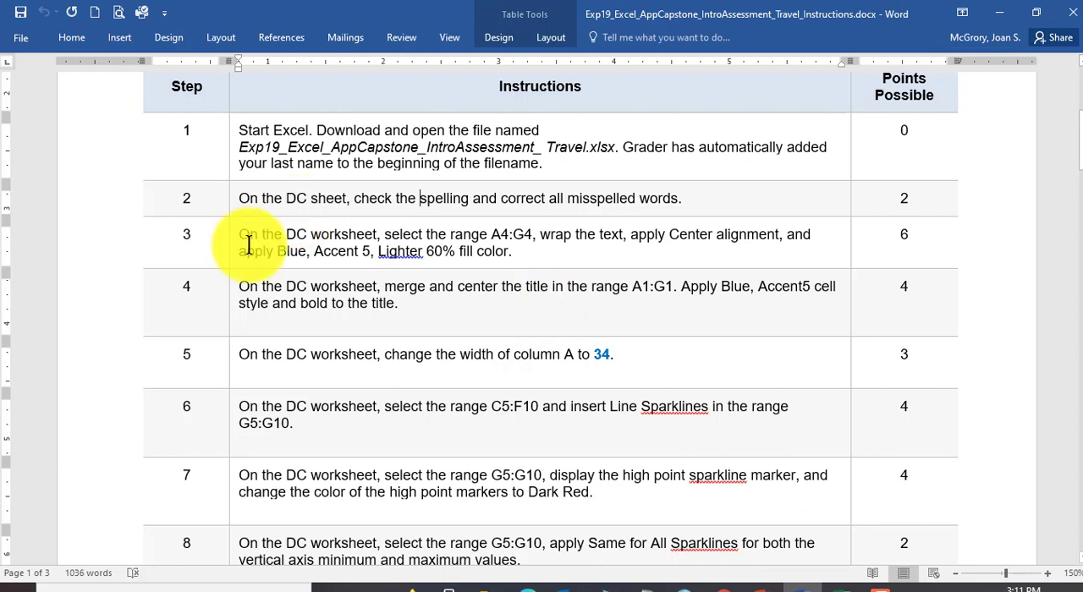
left_click_drag(239, 234, 515, 249)
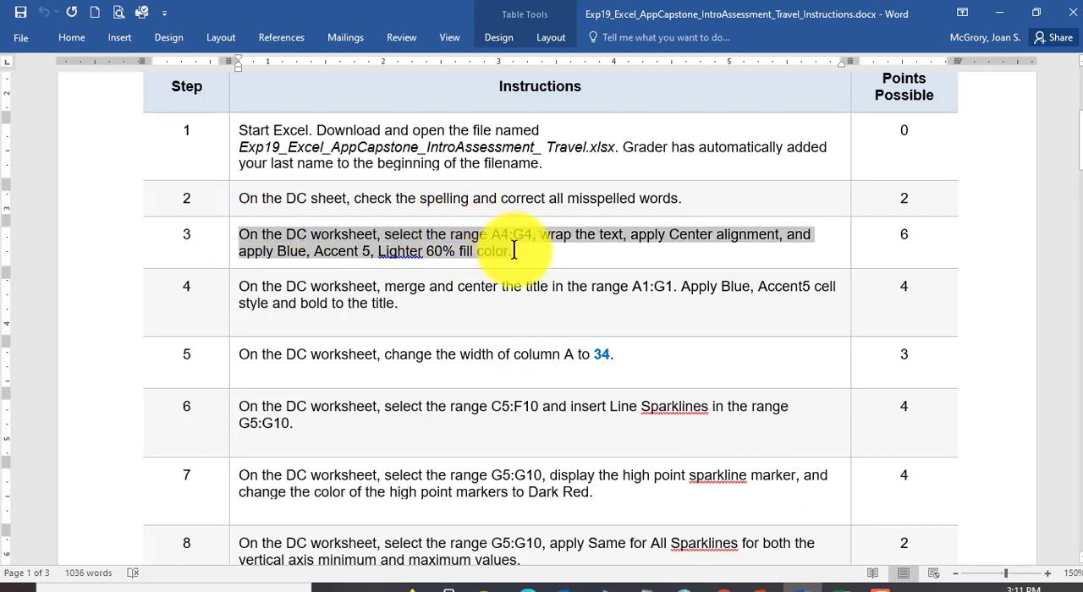
left_click(429, 250)
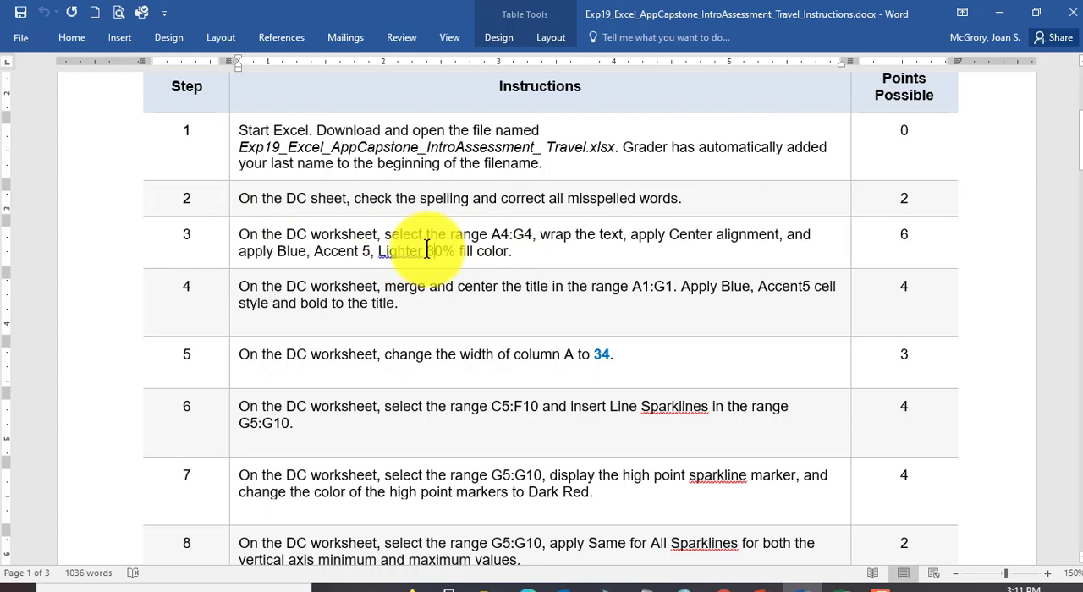
double_click(435, 250)
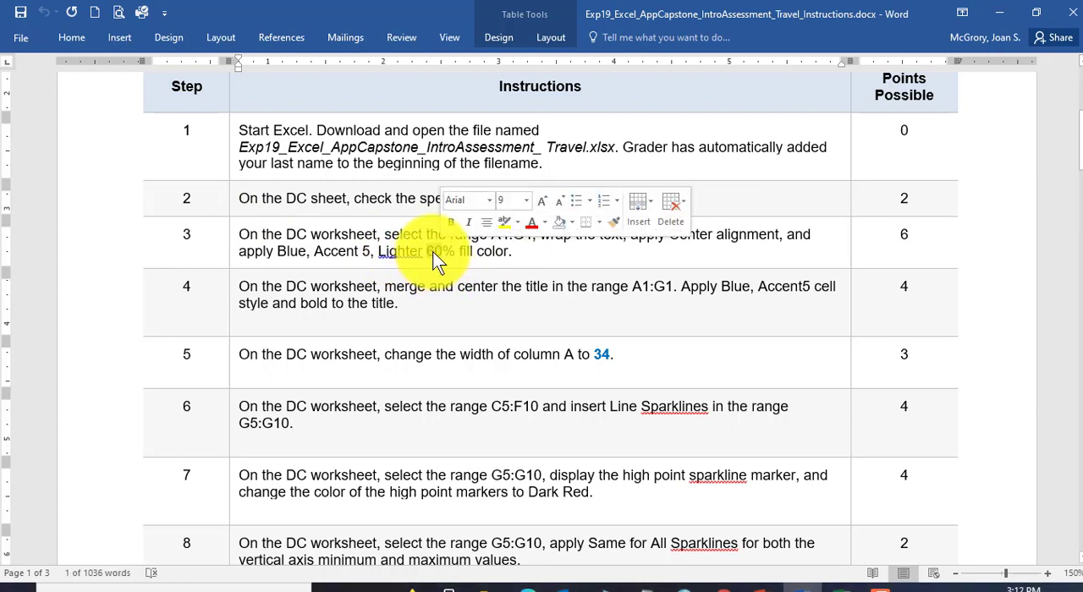
left_click(507, 235)
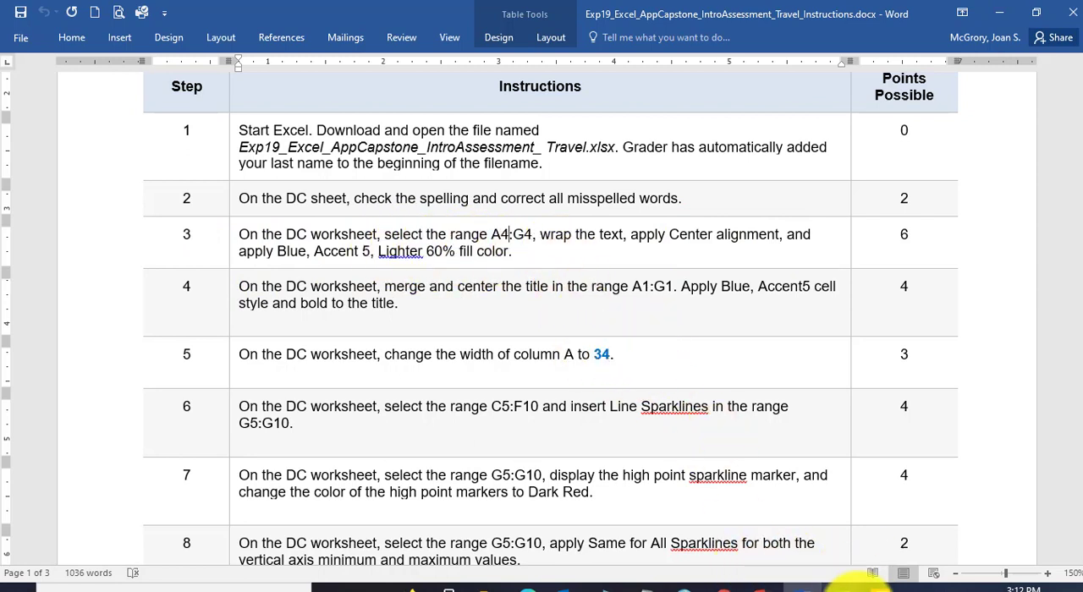
Step: Switch back to the Excel workbook and apply the 40% - Accent5 cell style to the header range A4:G4 on the DC sheet
left_click(846, 589)
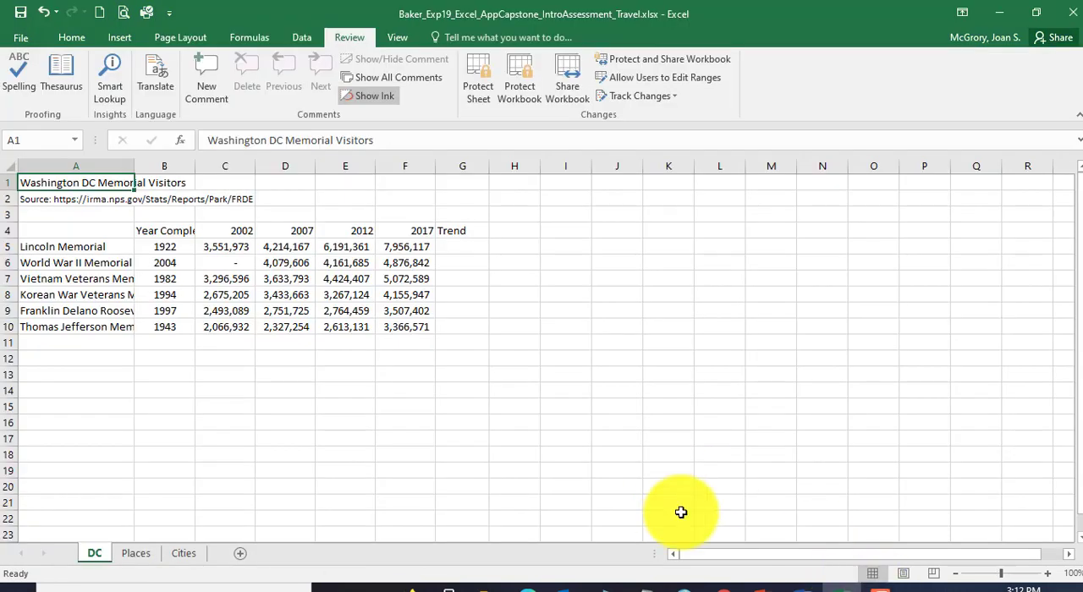
left_click_drag(80, 231, 462, 228)
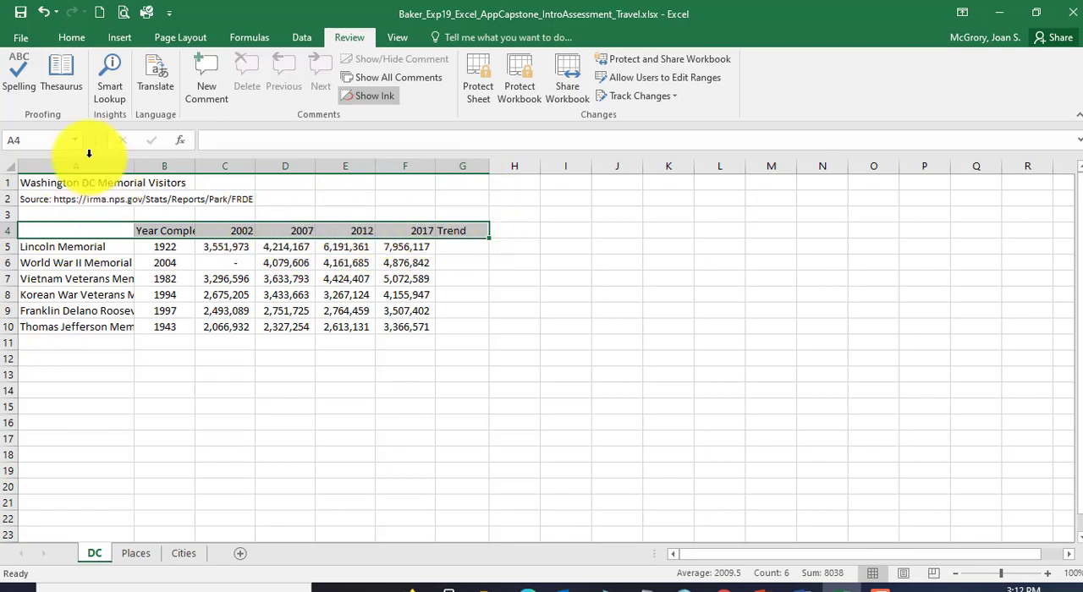
left_click(75, 36)
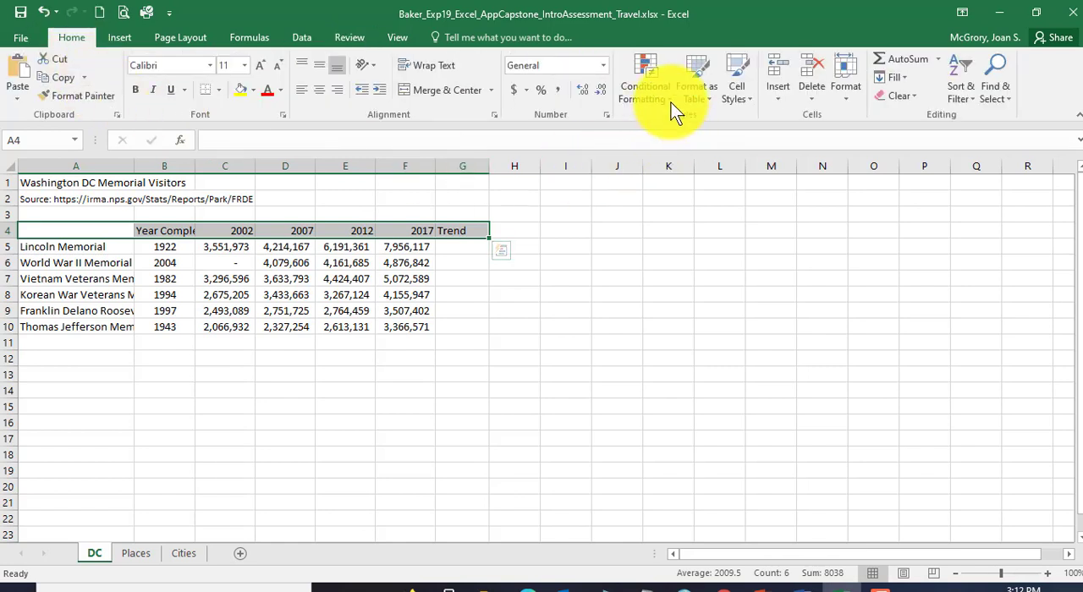
left_click(735, 98)
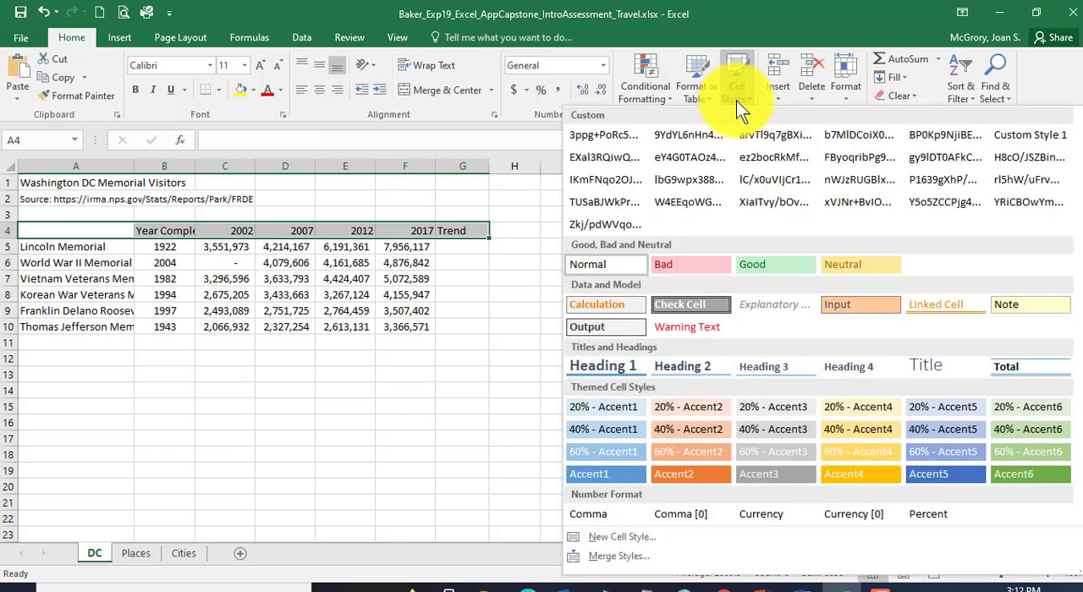
left_click(952, 430)
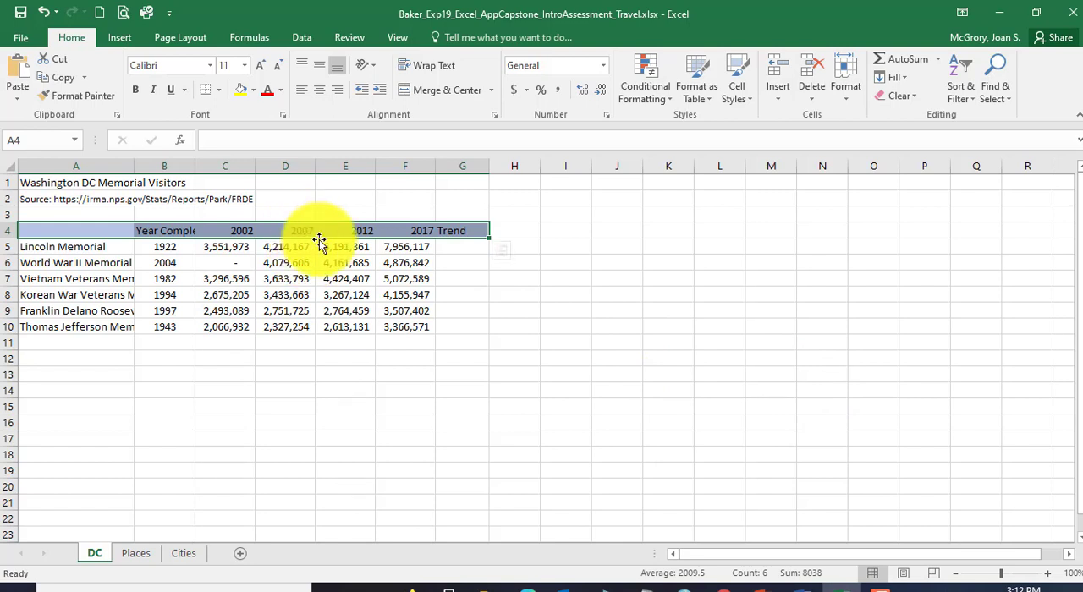
Step: Wrap the text and apply Center alignment in the header range A4:G4
left_click(430, 59)
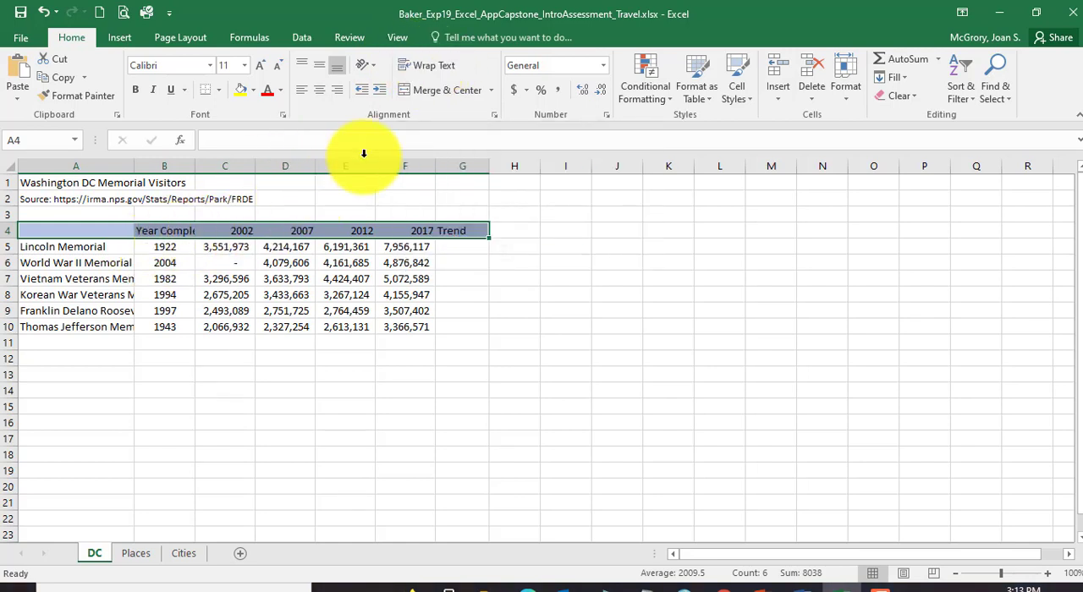
left_click(434, 72)
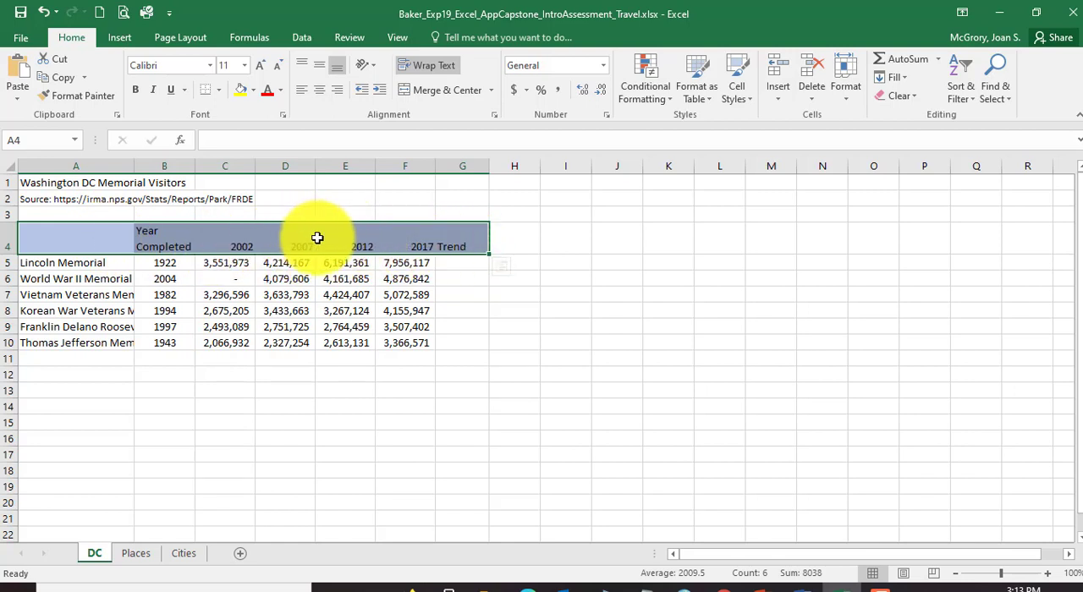
left_click(322, 98)
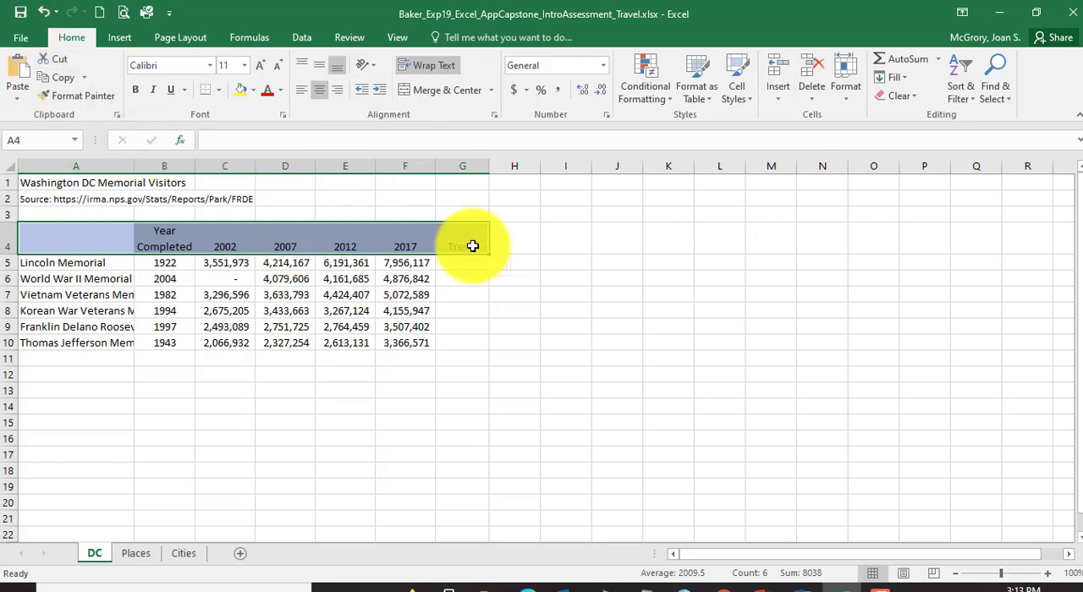
Step: Switch to the Word instructions and read step 4 on merging, centering and styling the title in A1:G1
left_click(804, 588)
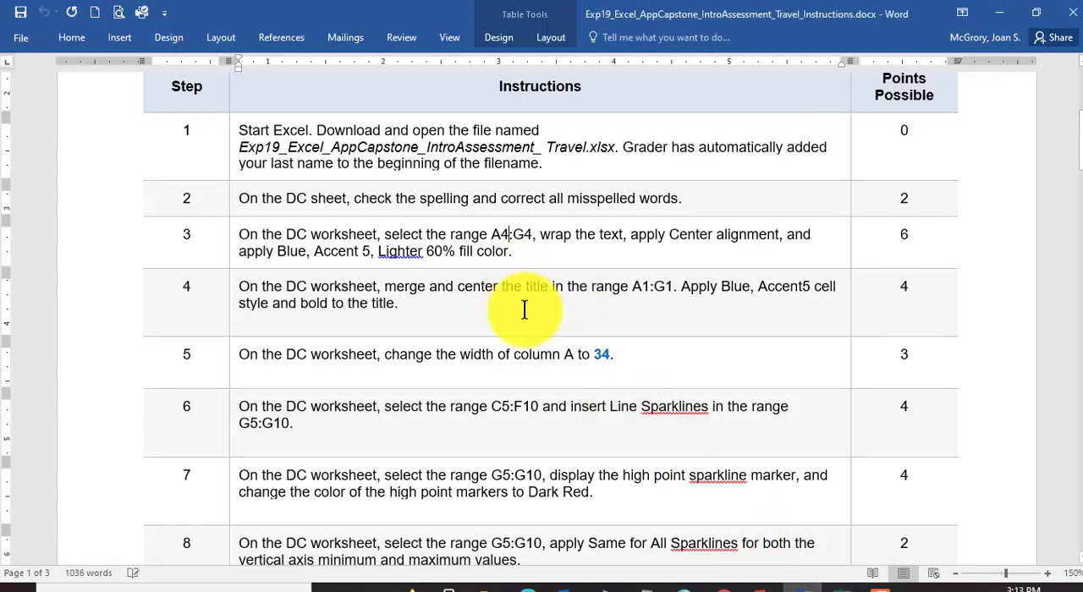
scroll(525, 307, "down", 1)
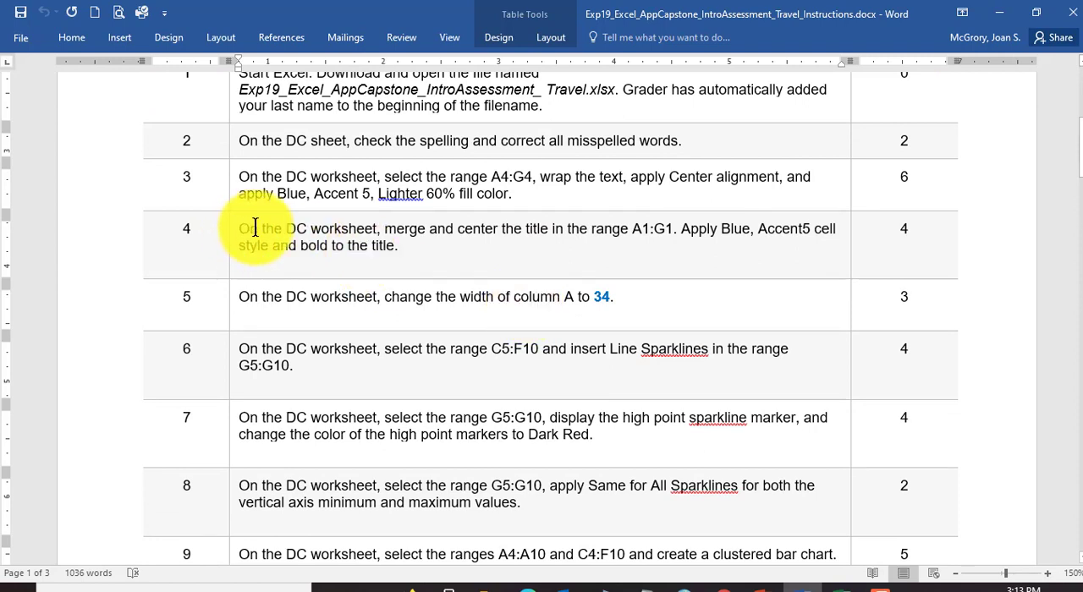
left_click_drag(254, 228, 404, 263)
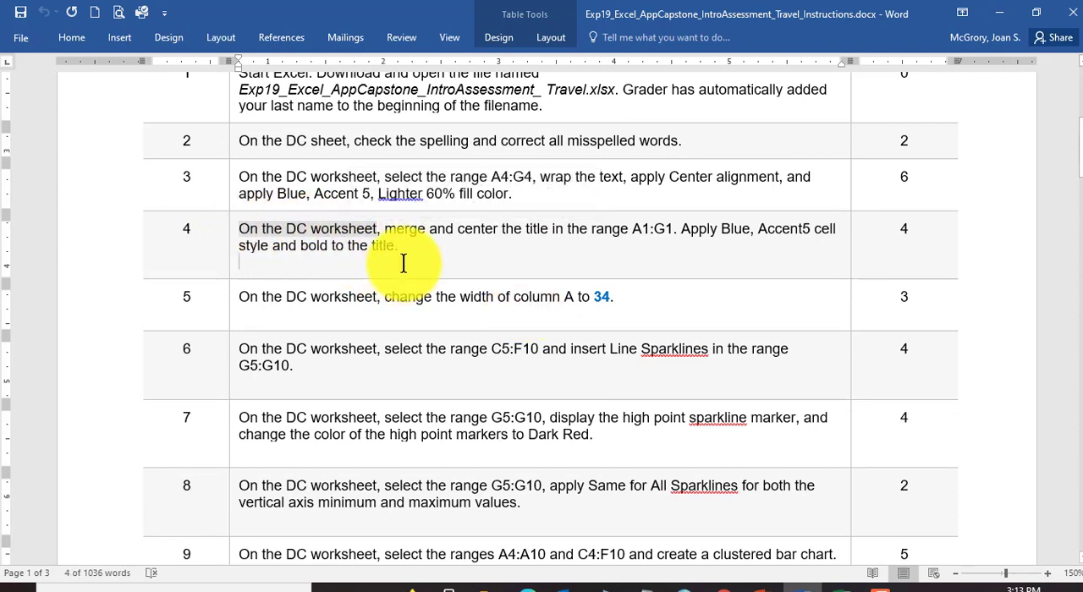
left_click_drag(383, 229, 640, 241)
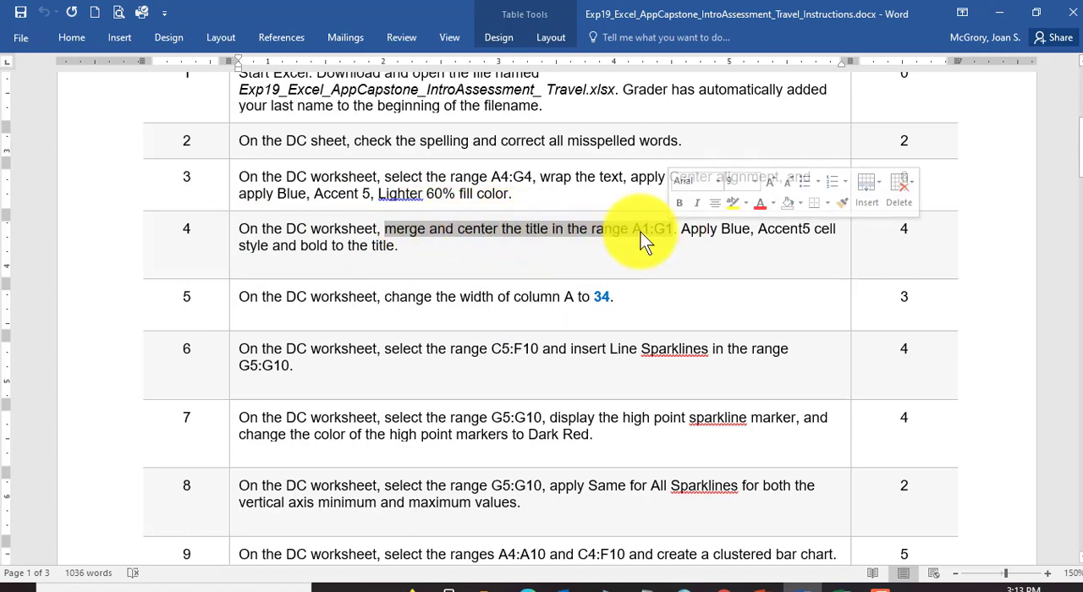
Step: Switch to the Excel workbook and merge and center the title across A1:G1 on the DC sheet
left_click(842, 590)
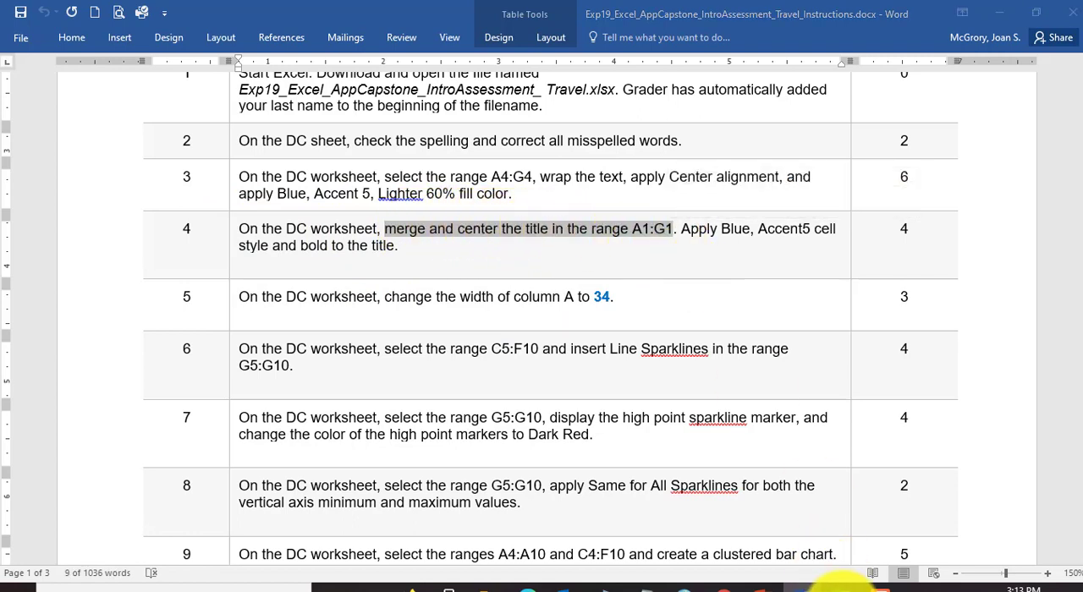
left_click(53, 183)
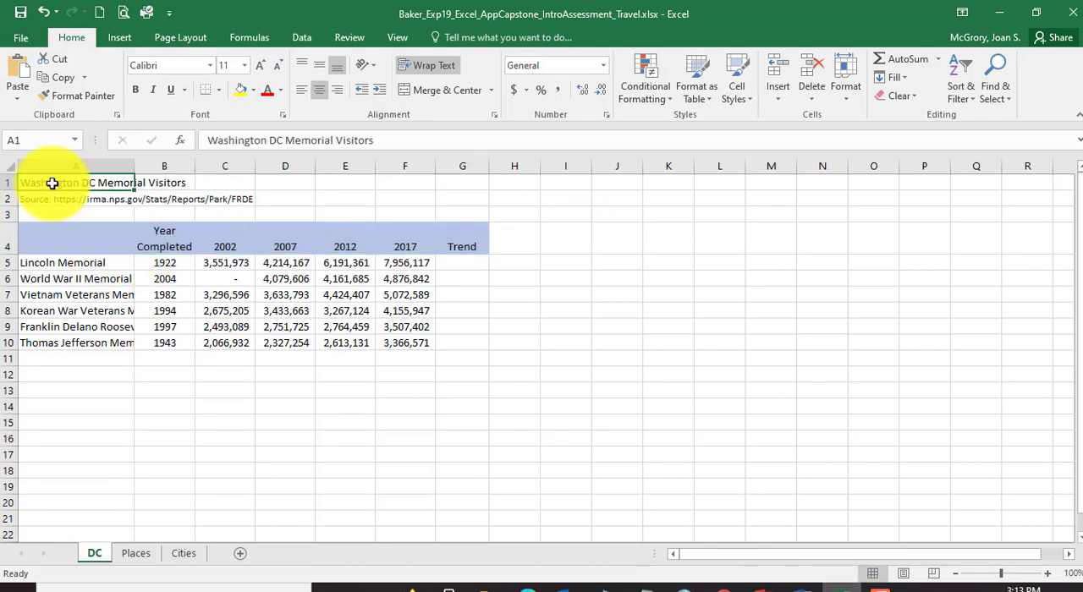
left_click_drag(52, 184, 452, 181)
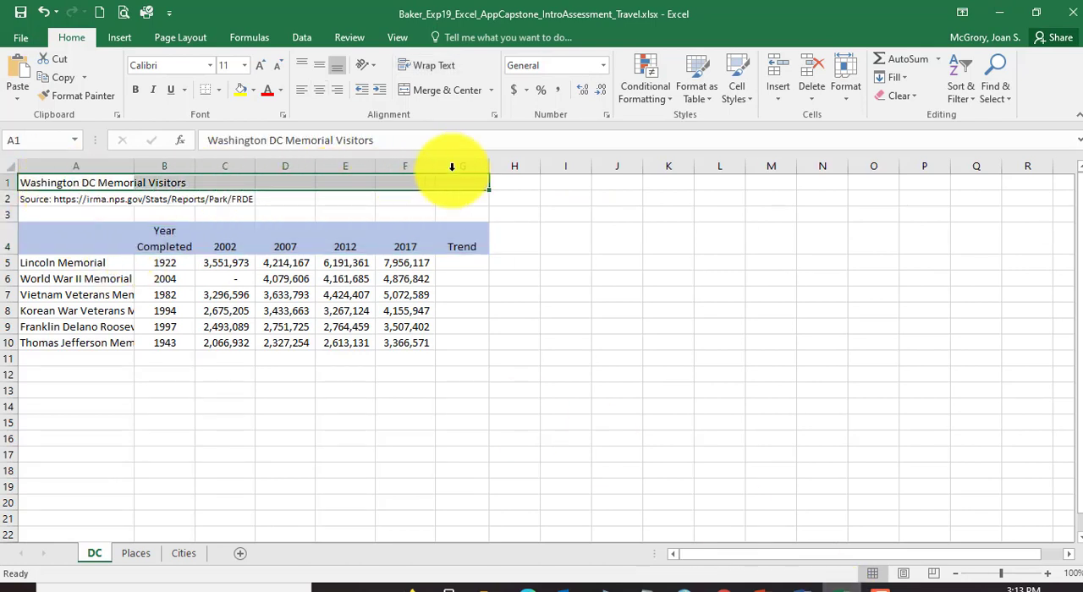
left_click(446, 92)
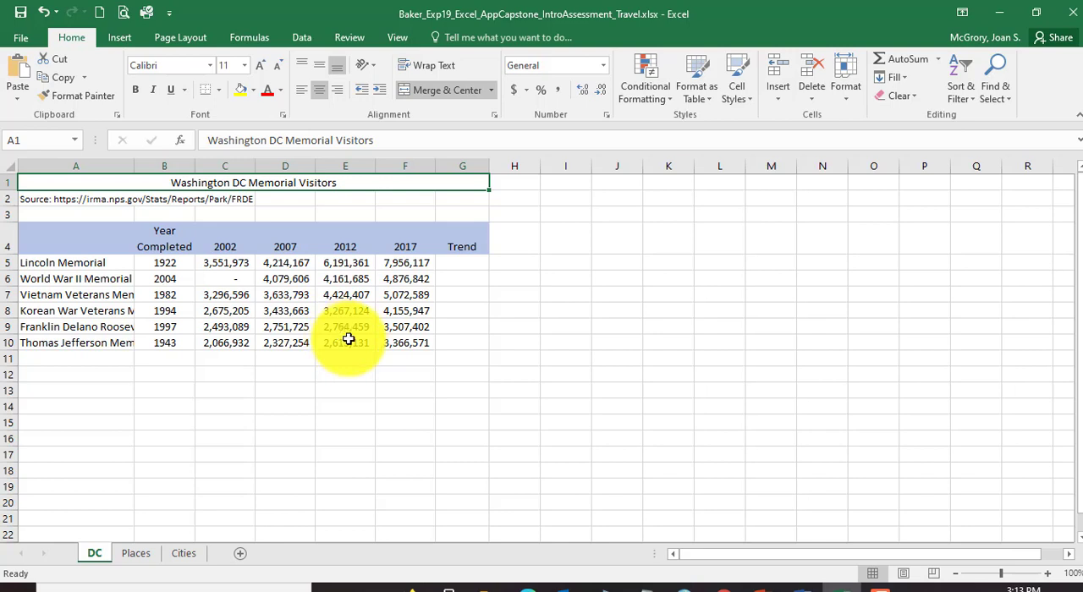
Step: Format the merged title with the Accent5 cell style and bold, and save the workbook
left_click(737, 99)
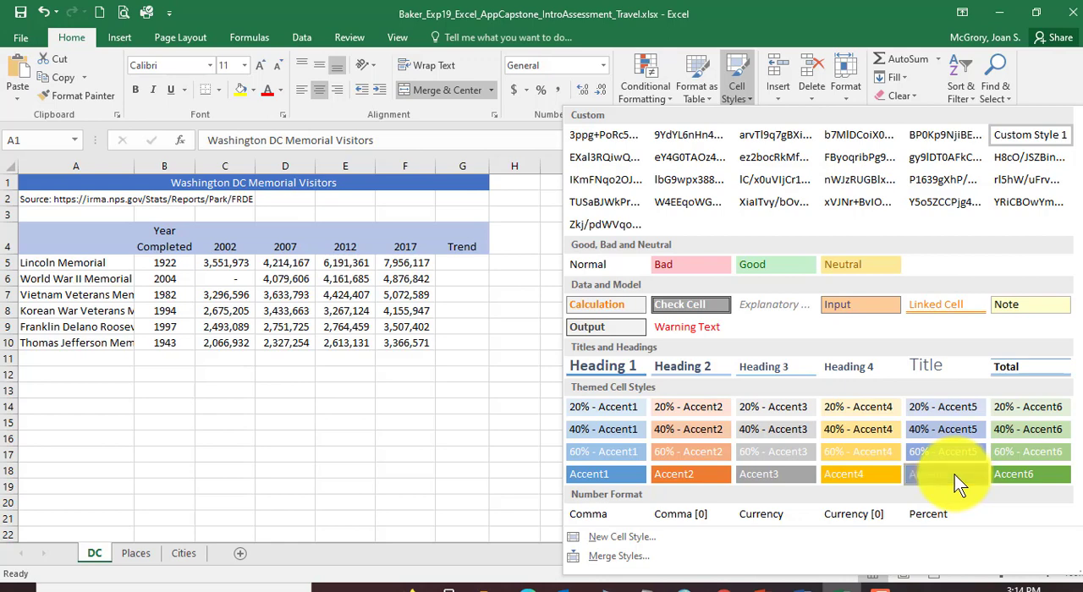
left_click(958, 482)
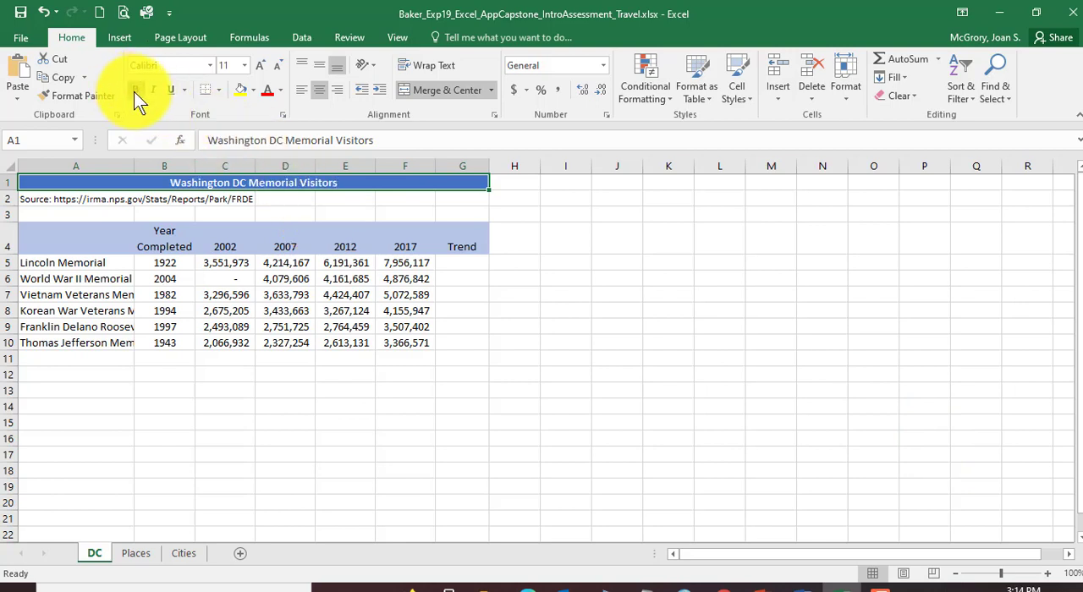
left_click(22, 14)
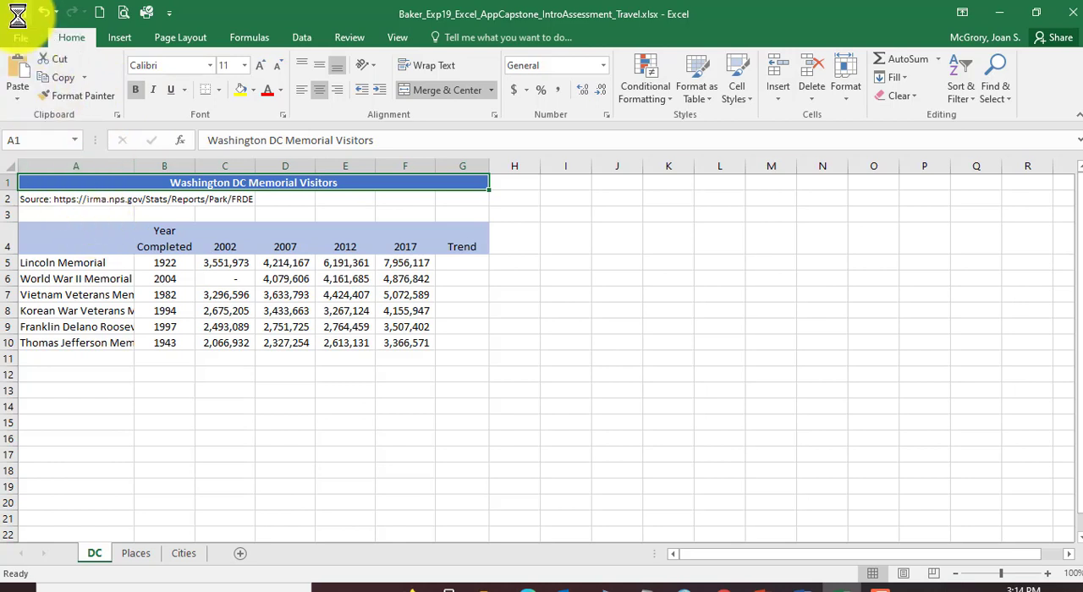
Step: Switch to the Word instructions, recheck step 4 on the title's style and bold, and read step 5 on the width of column A
left_click(797, 587)
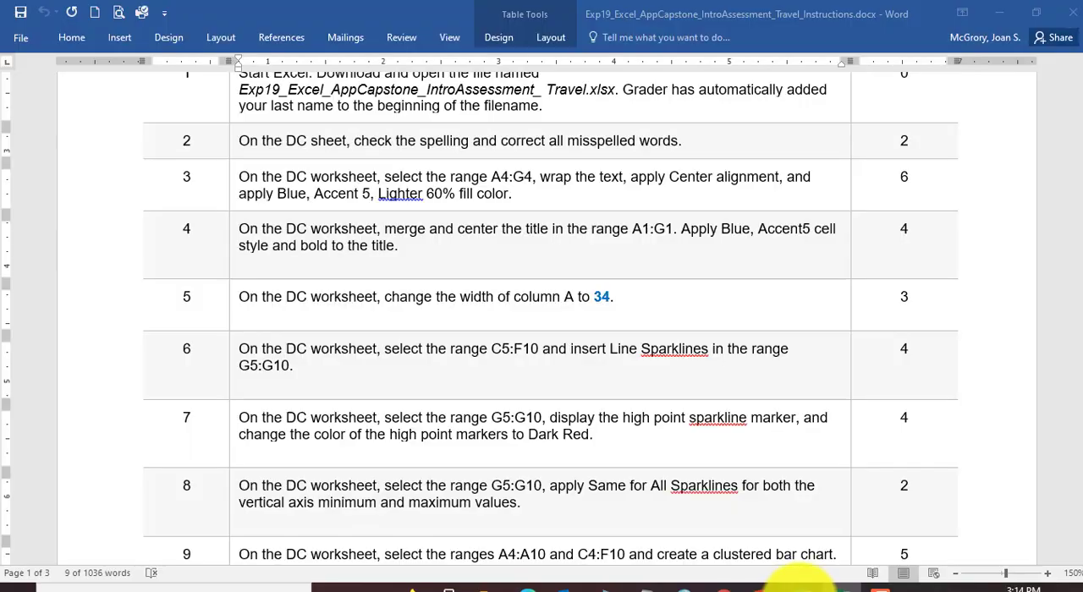
left_click(326, 255)
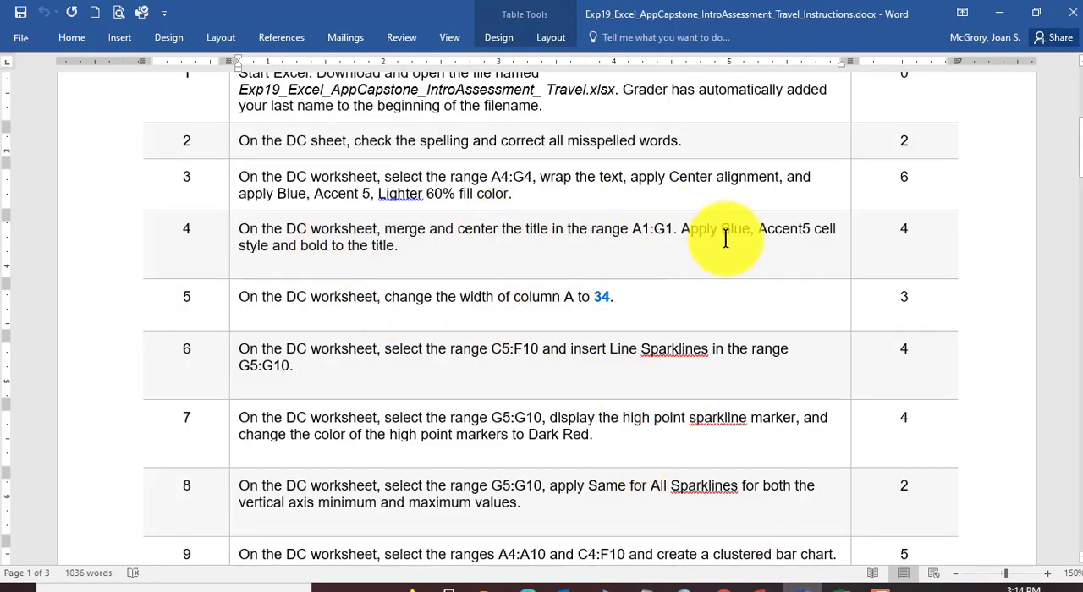
left_click_drag(681, 229, 811, 230)
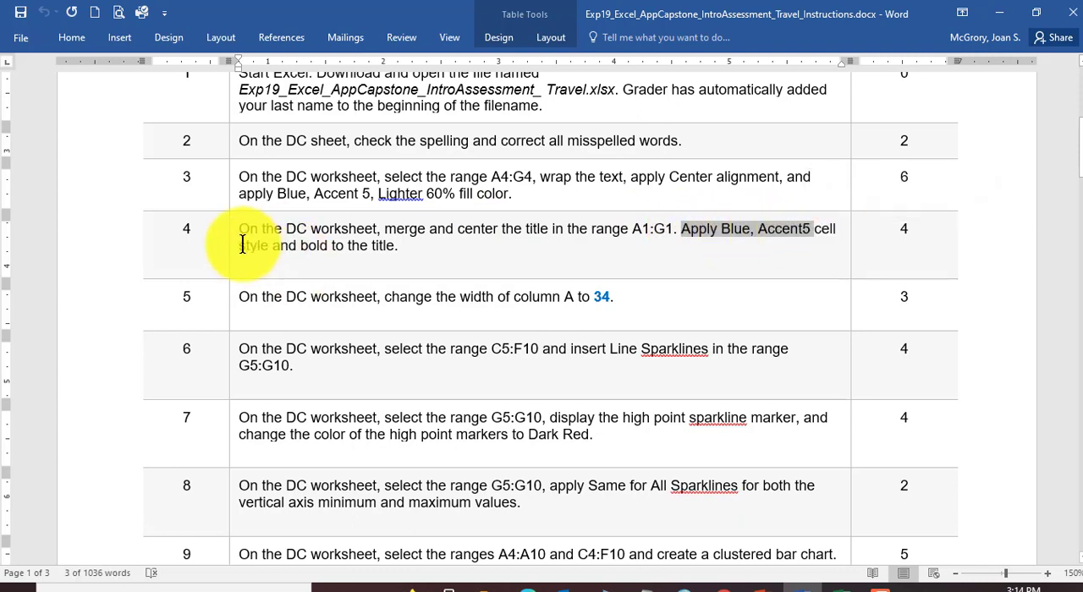
left_click_drag(241, 245, 418, 245)
left_click(370, 249)
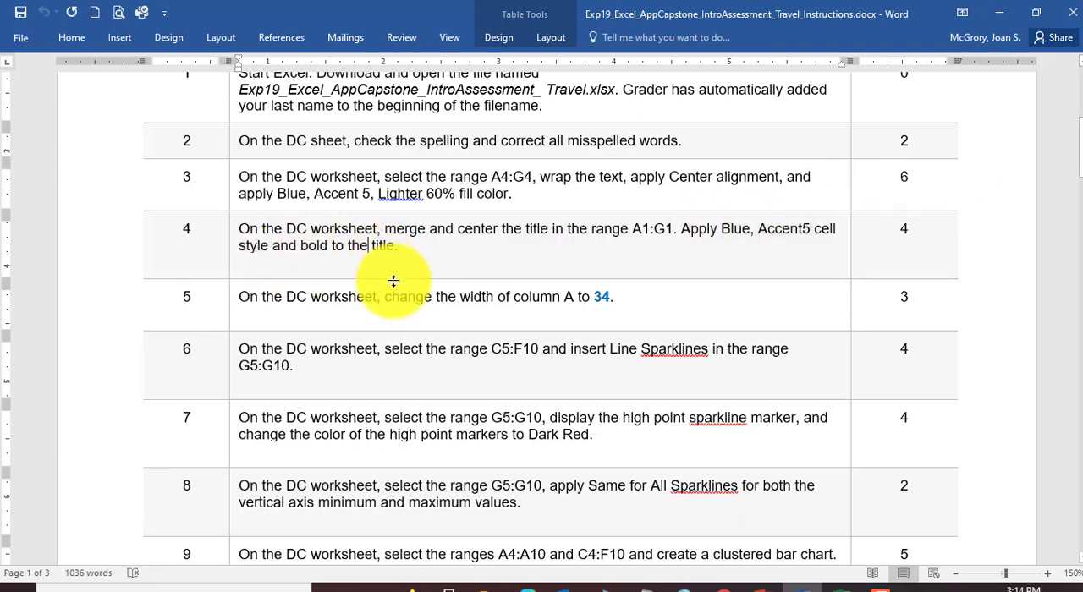
scroll(393, 281, "down", 1)
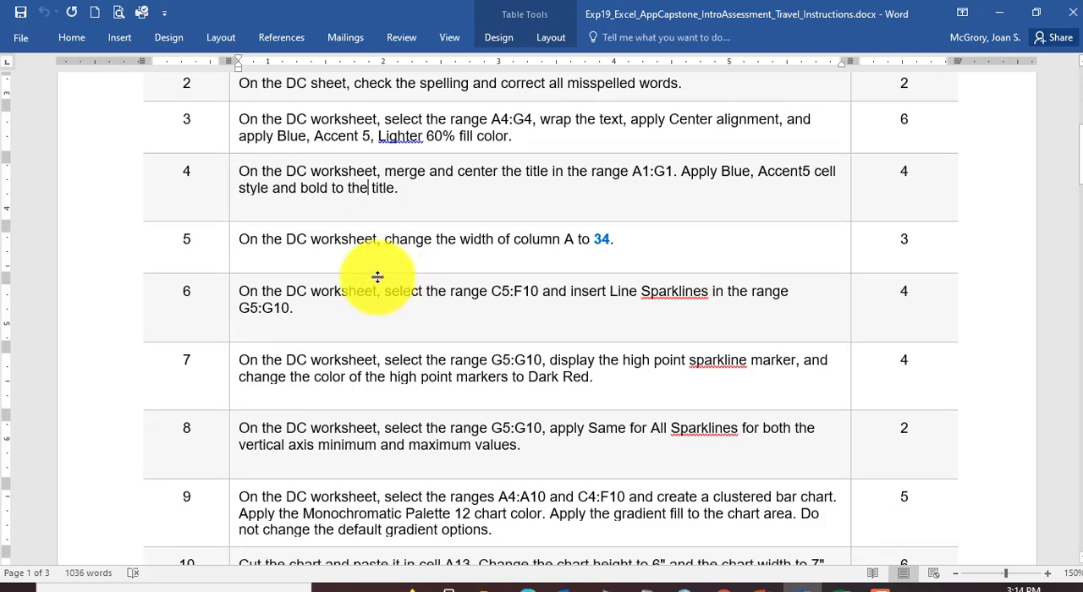
left_click_drag(240, 241, 354, 239)
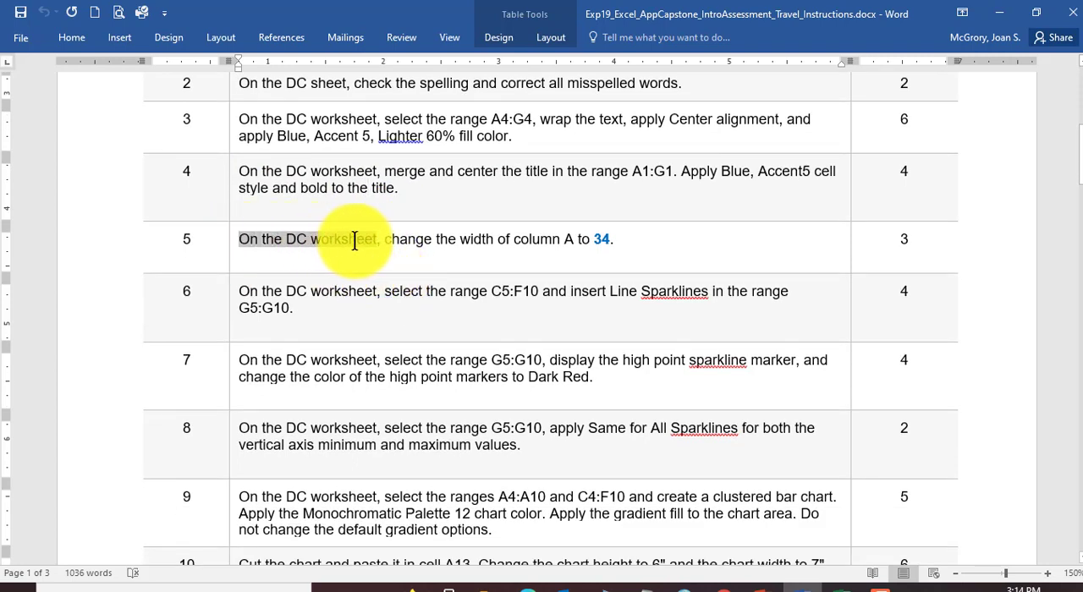
left_click(475, 239)
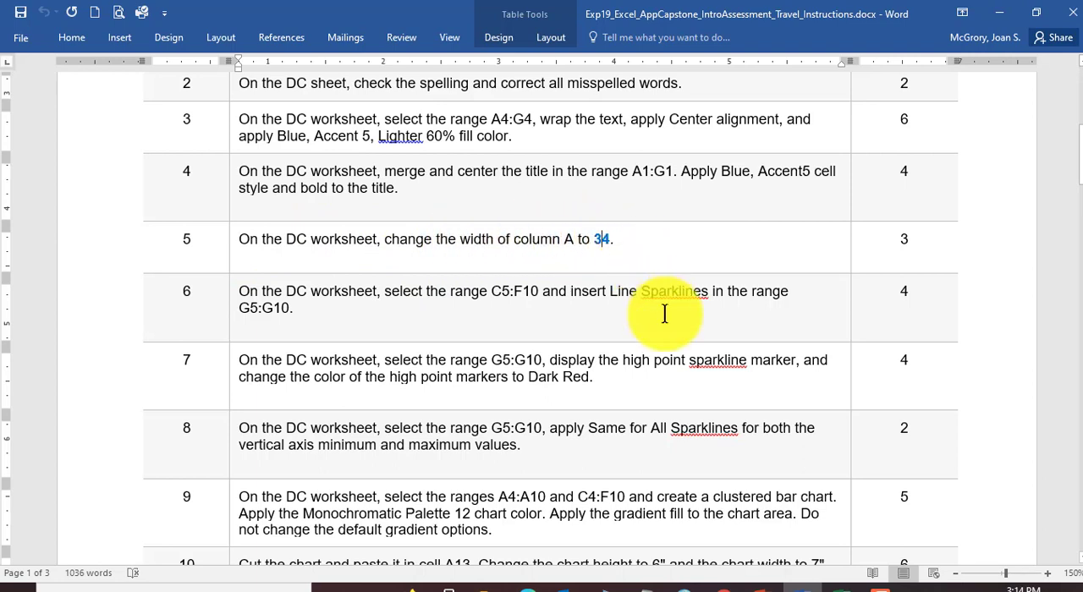
Step: Switch back to the Excel workbook and set the width of column A on the DC sheet to 34
left_click(839, 588)
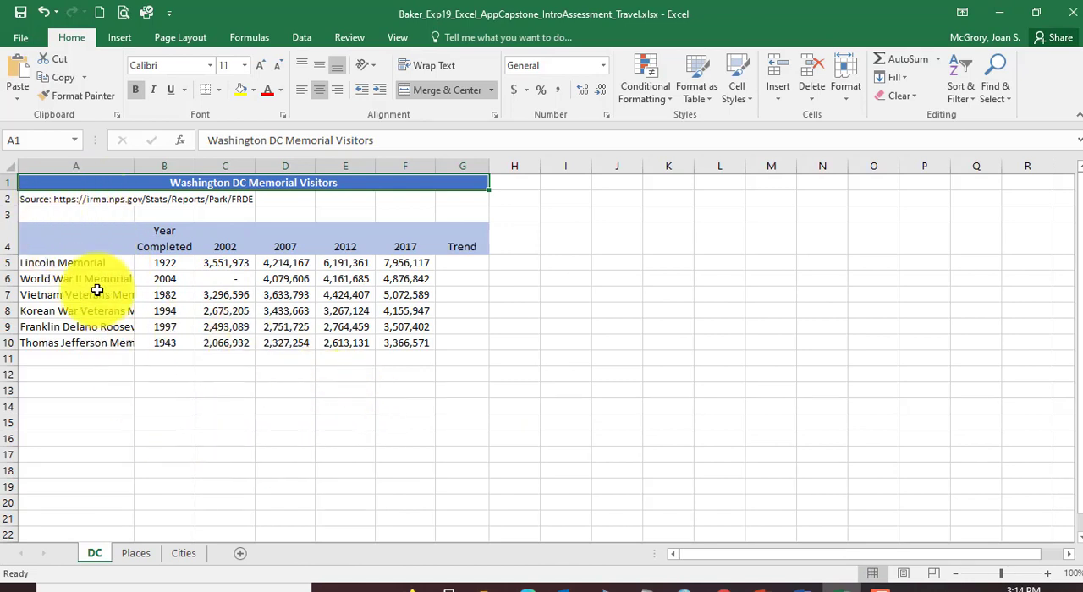
left_click(88, 165)
right_click(88, 165)
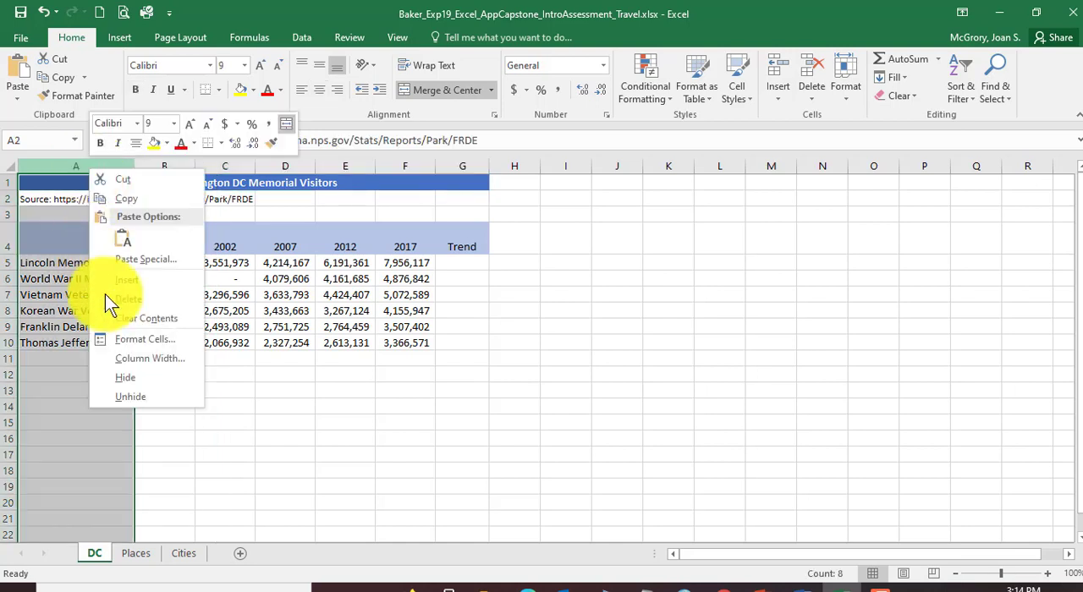
left_click(146, 358)
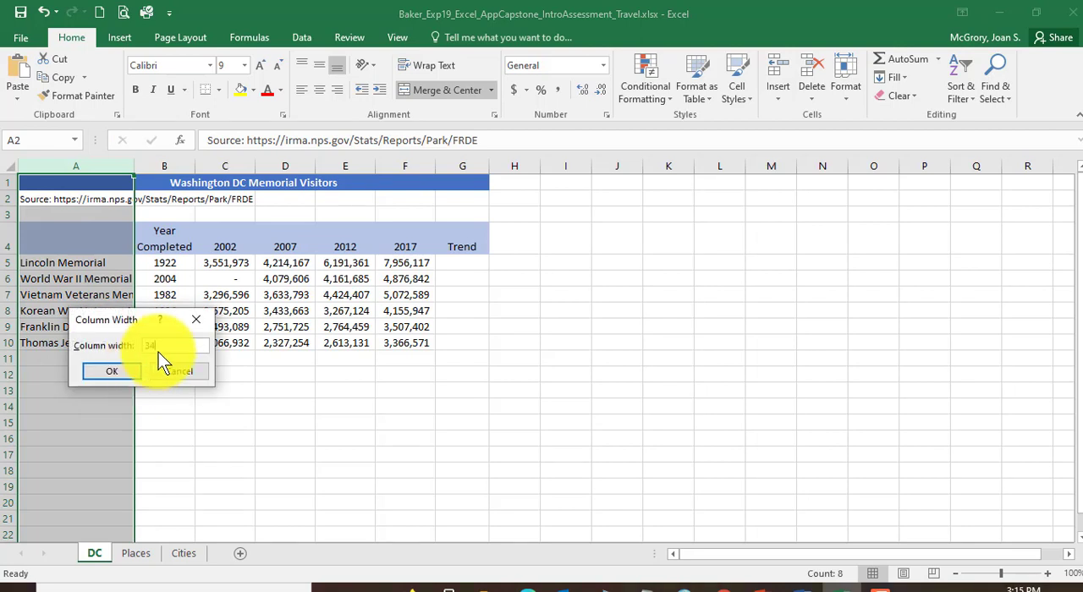
left_click(122, 372)
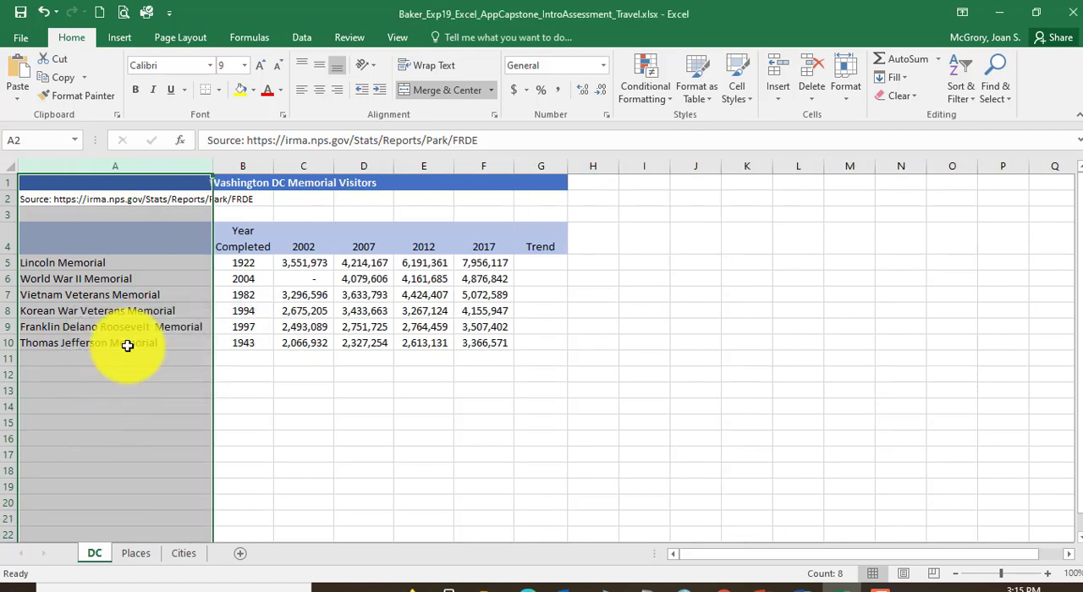
left_click(127, 345)
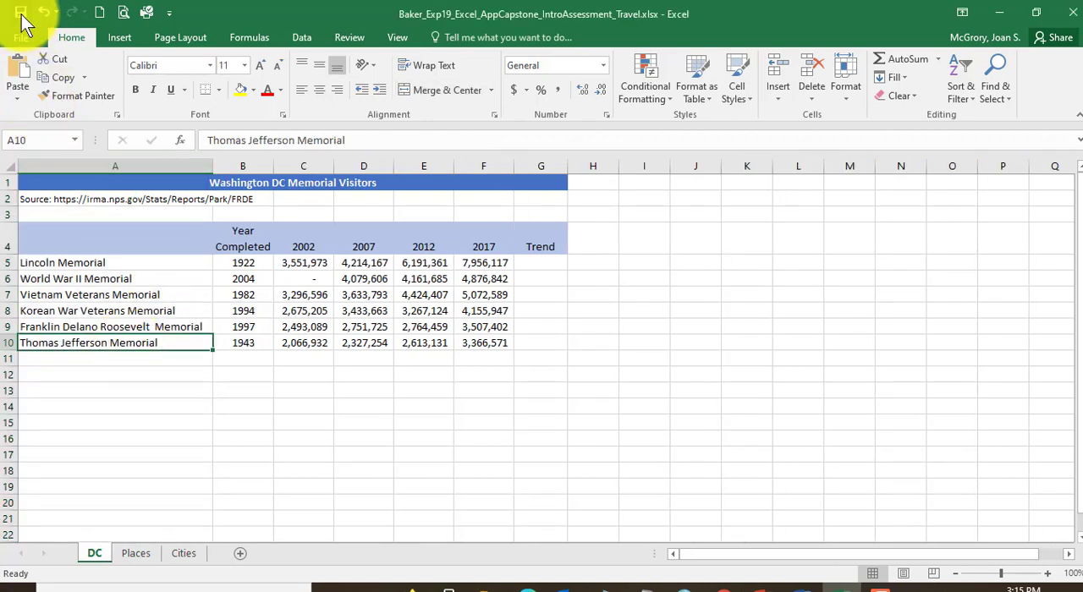
Step: Switch to the Word instructions and read step 6 on inserting Line Sparklines for C5:F10 in the range G5:G10
left_click(785, 587)
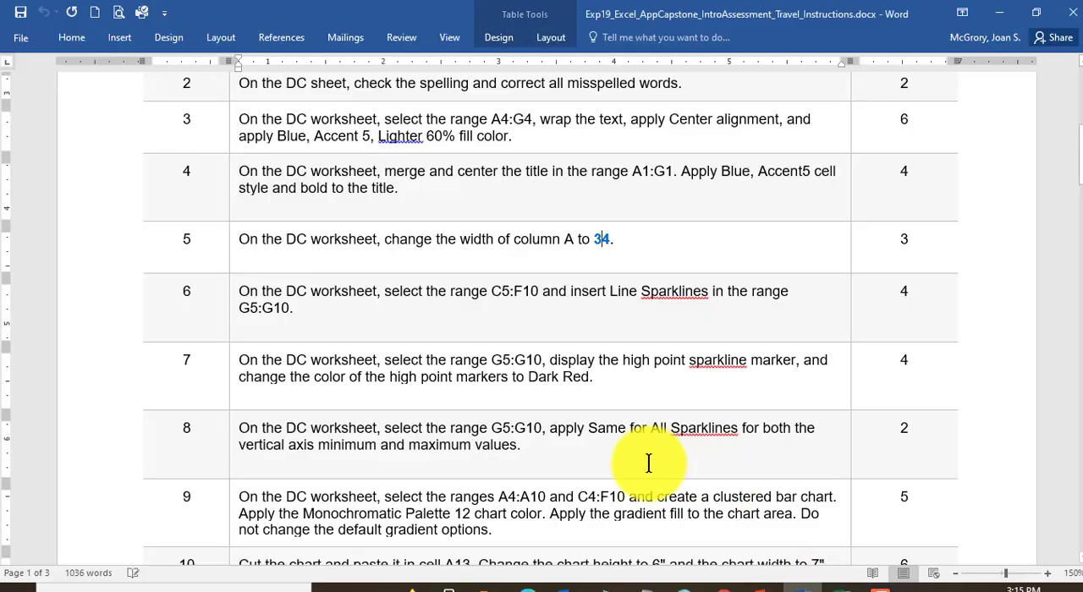
scroll(449, 292, "down", 2)
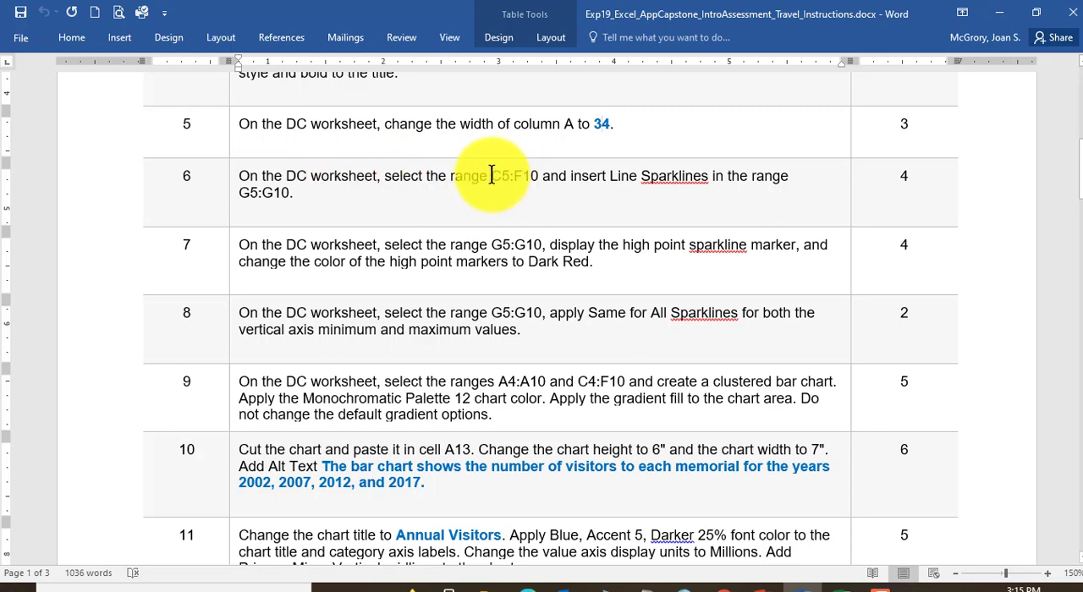
double_click(525, 175)
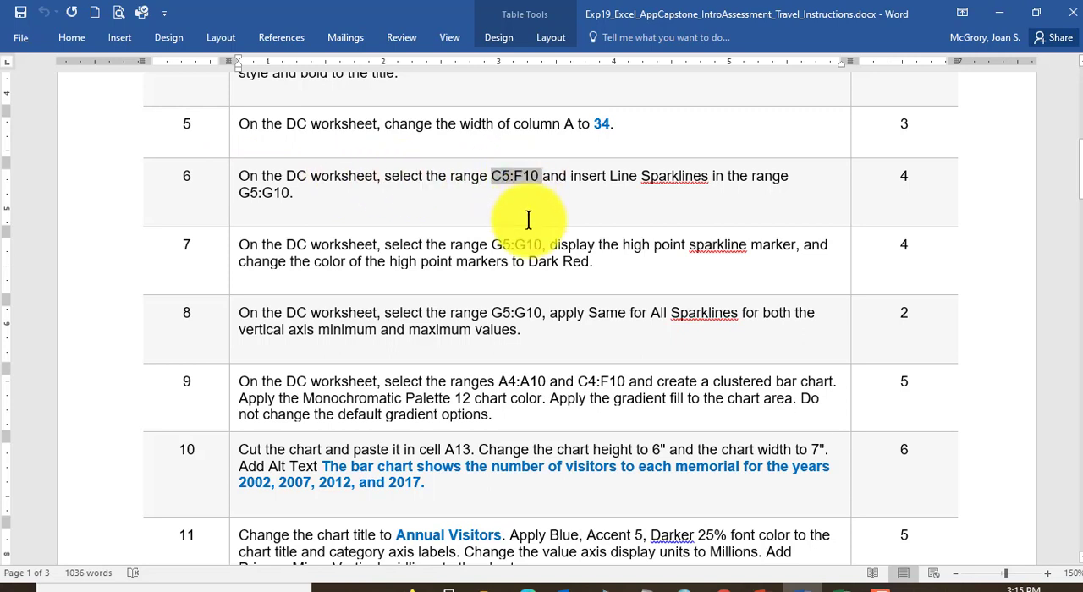
left_click(611, 182)
left_click_drag(610, 176, 761, 177)
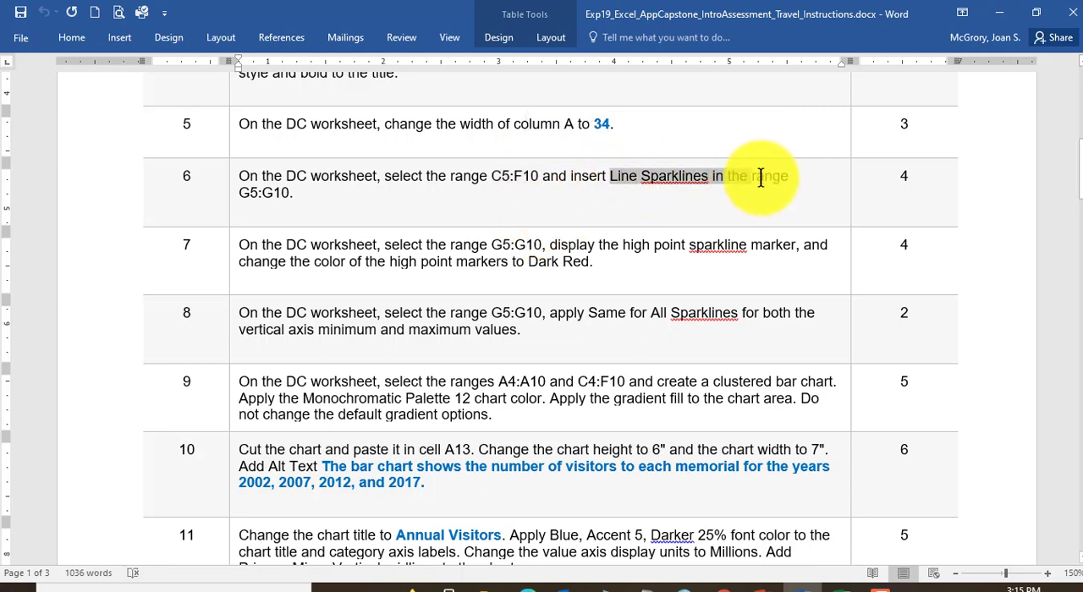
double_click(259, 193)
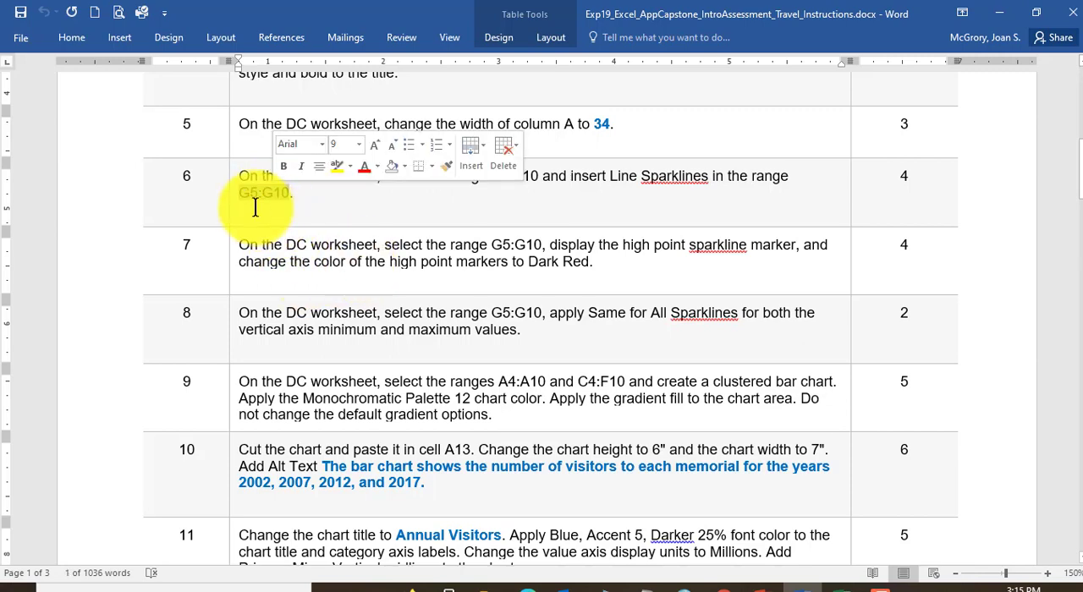
Step: Switch back to the Excel workbook and examine the memorial names in column A and the title on the DC sheet
left_click(835, 583)
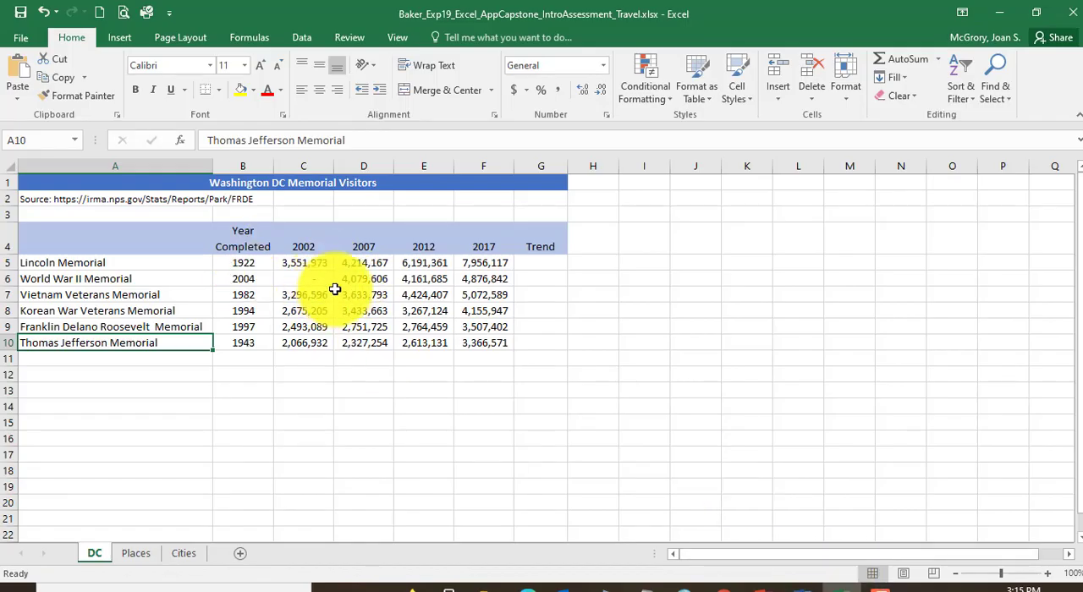
left_click(122, 267)
left_click(125, 280)
left_click(126, 296)
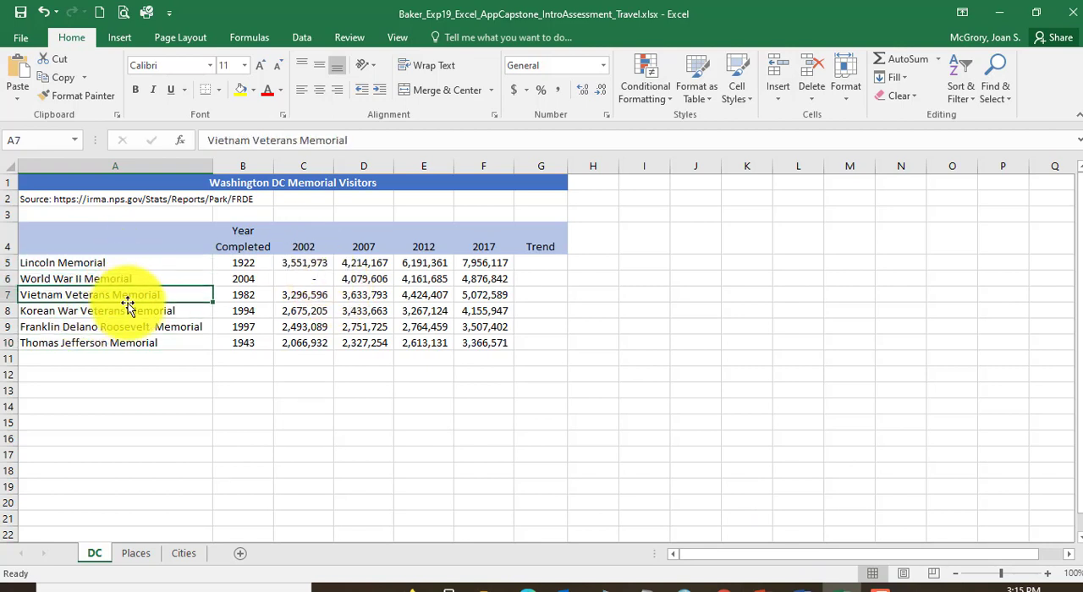
left_click(128, 313)
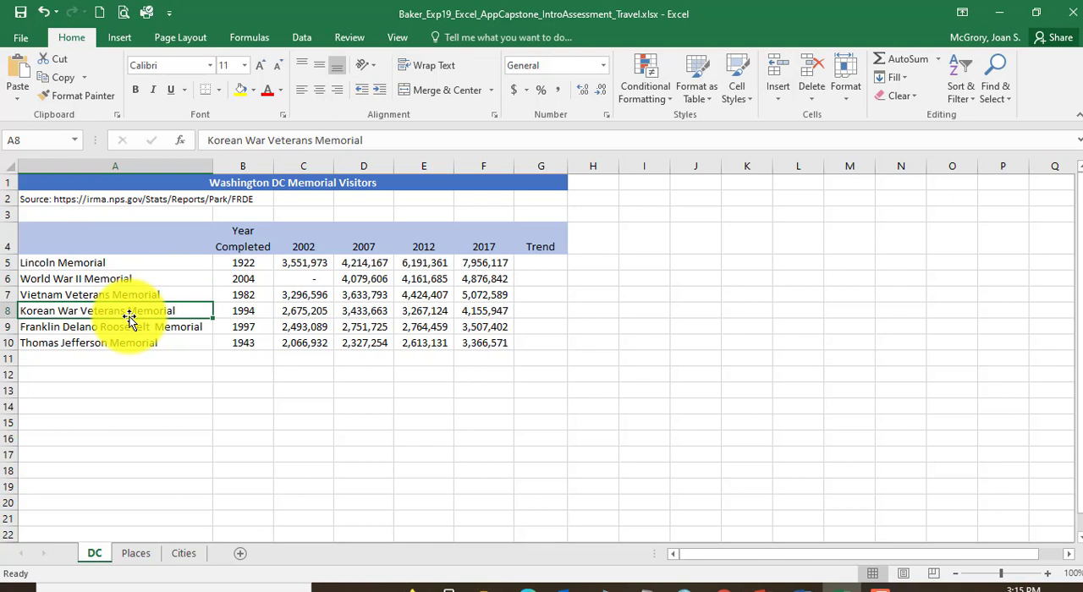
left_click(157, 280)
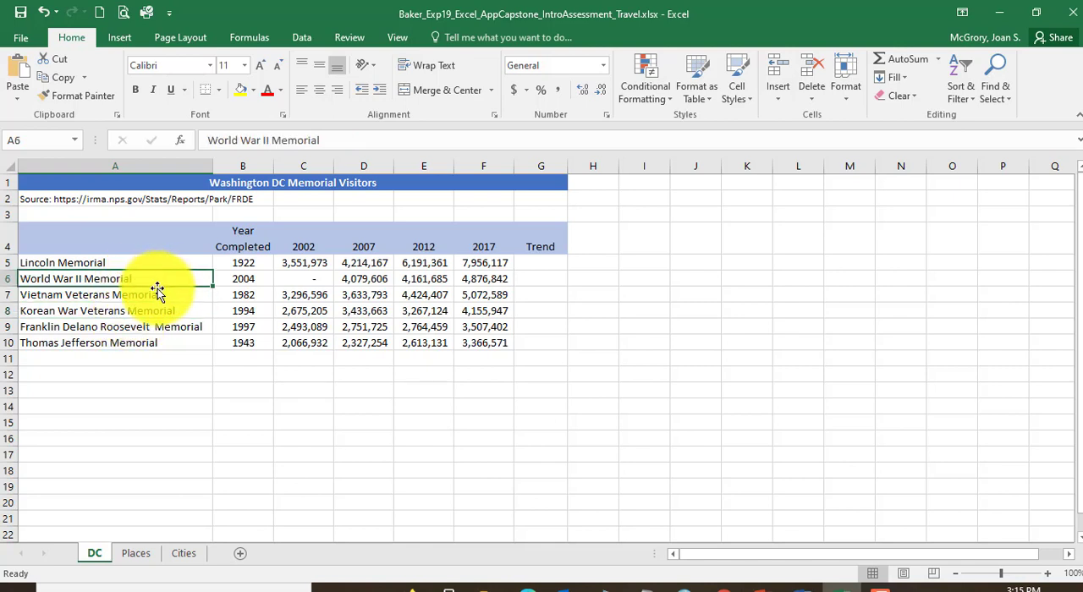
left_click(163, 296)
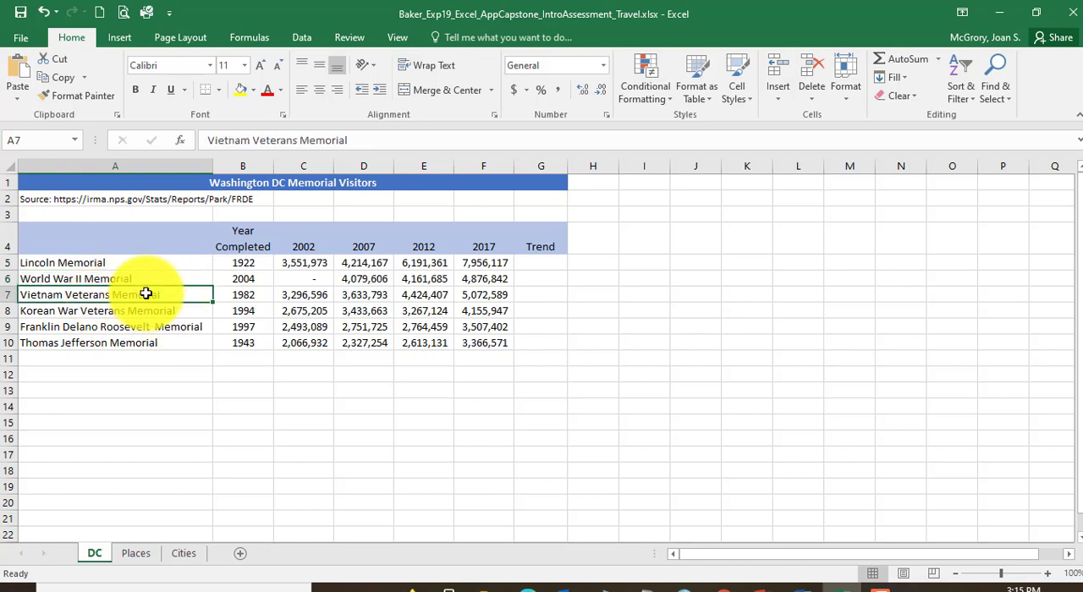
left_click(187, 310)
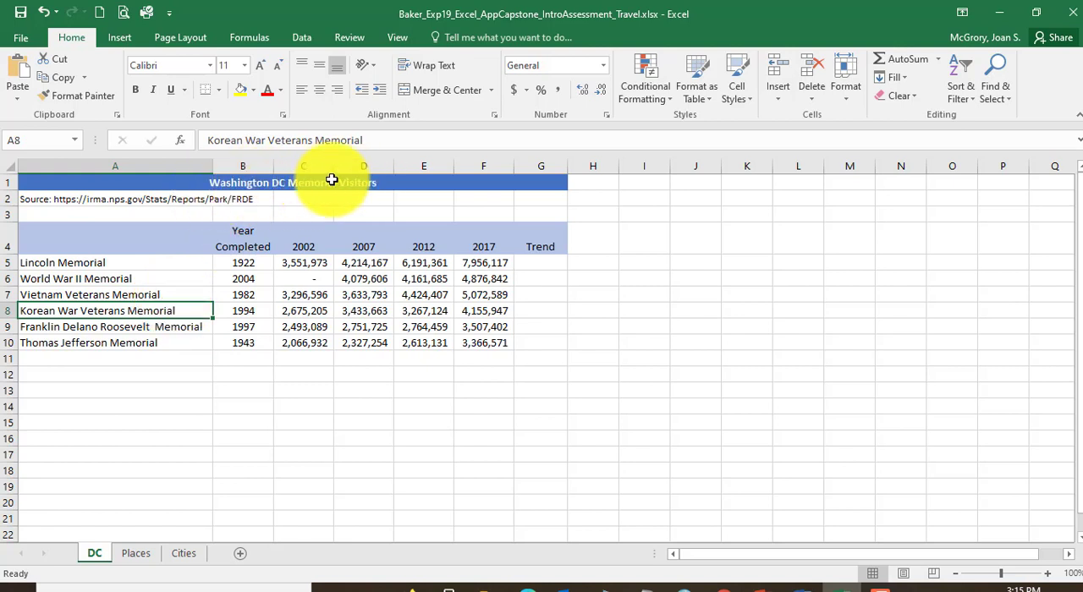
left_click(384, 183)
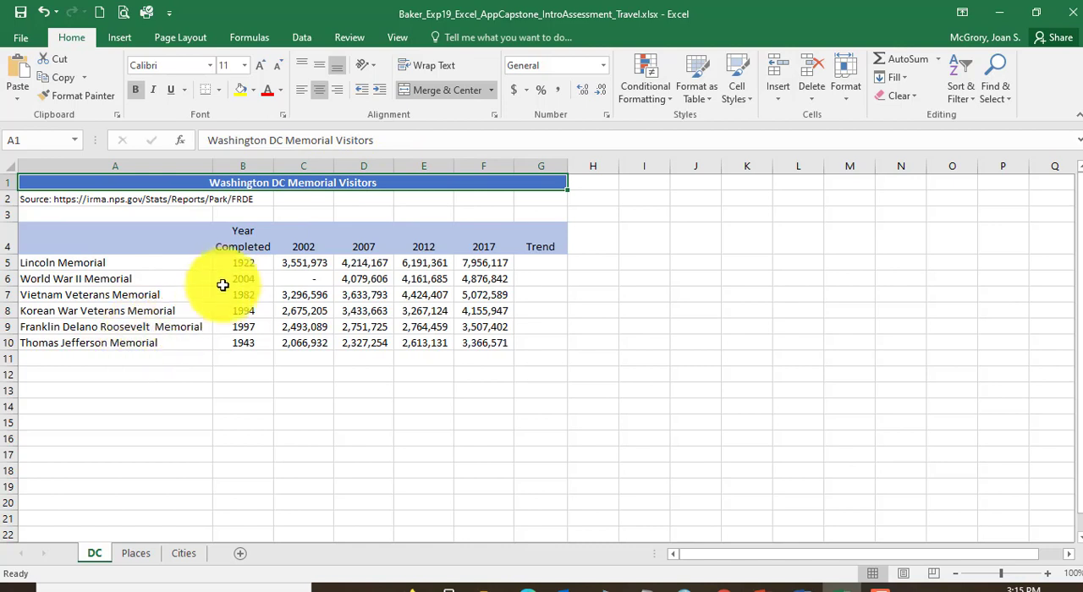
Step: Examine the completion years of the six memorials in B5:B10 on the DC sheet
left_click(254, 264)
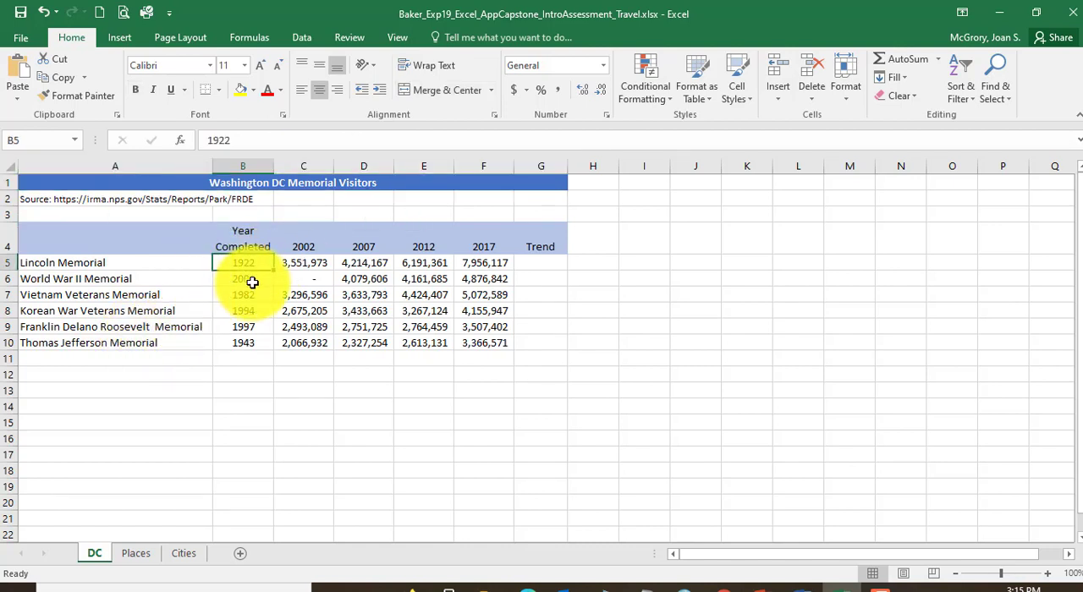
left_click(252, 279)
left_click(252, 296)
left_click(253, 311)
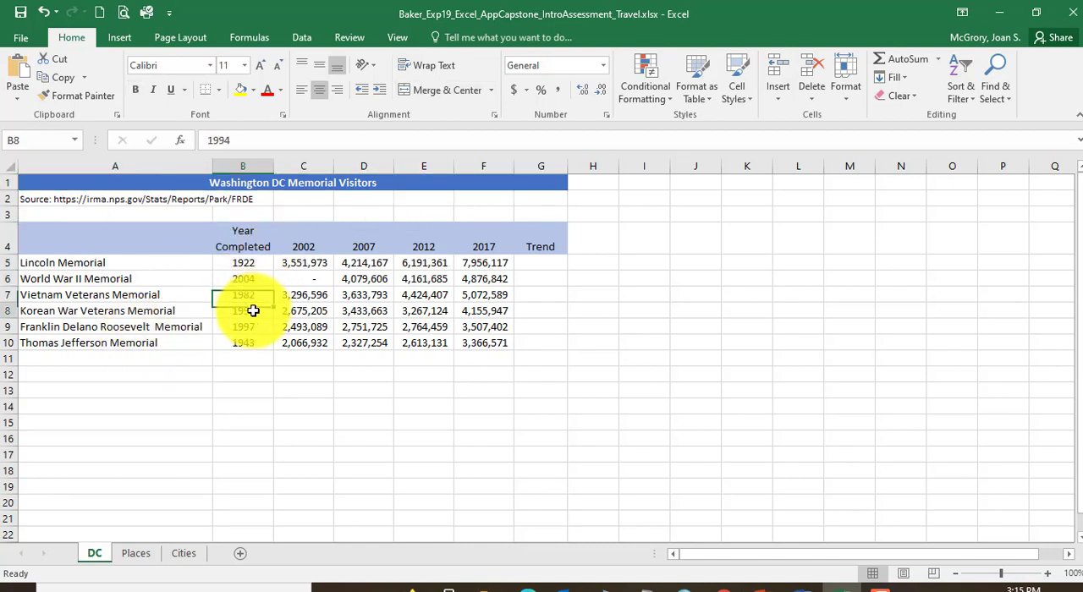
left_click(254, 328)
left_click(253, 345)
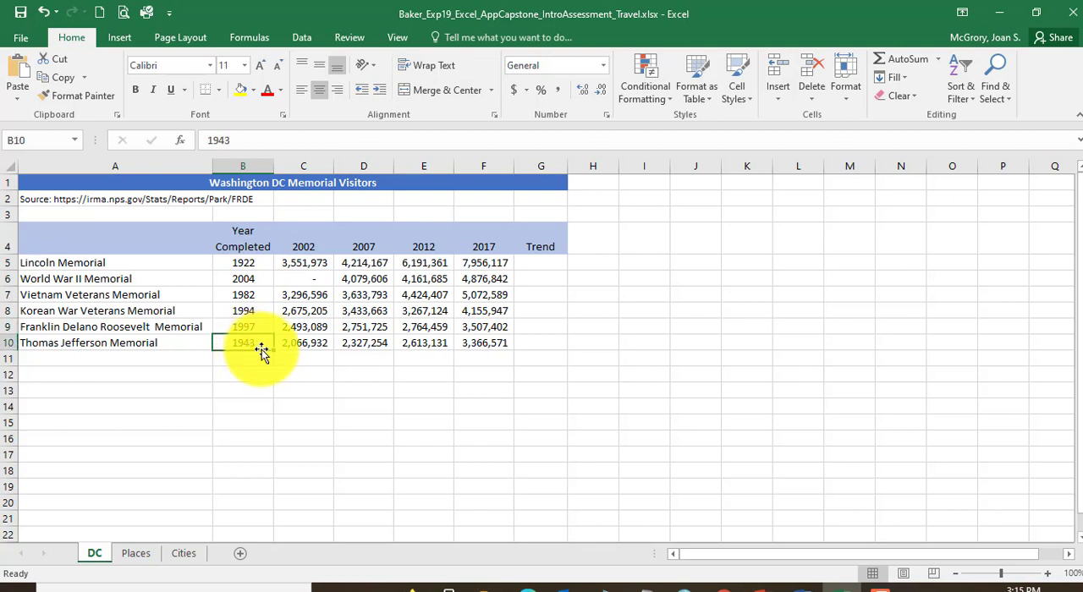
Step: Examine the 2002 header in C4 and the 2002 visitor figures for each memorial in C5:C10
left_click(314, 246)
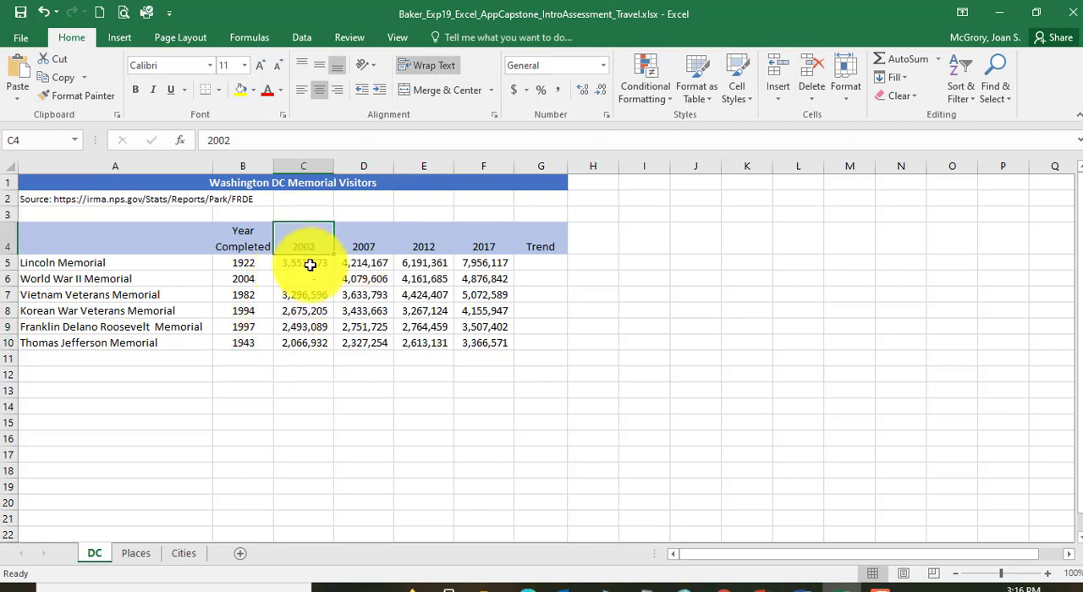
left_click(310, 266)
left_click(310, 279)
left_click(314, 296)
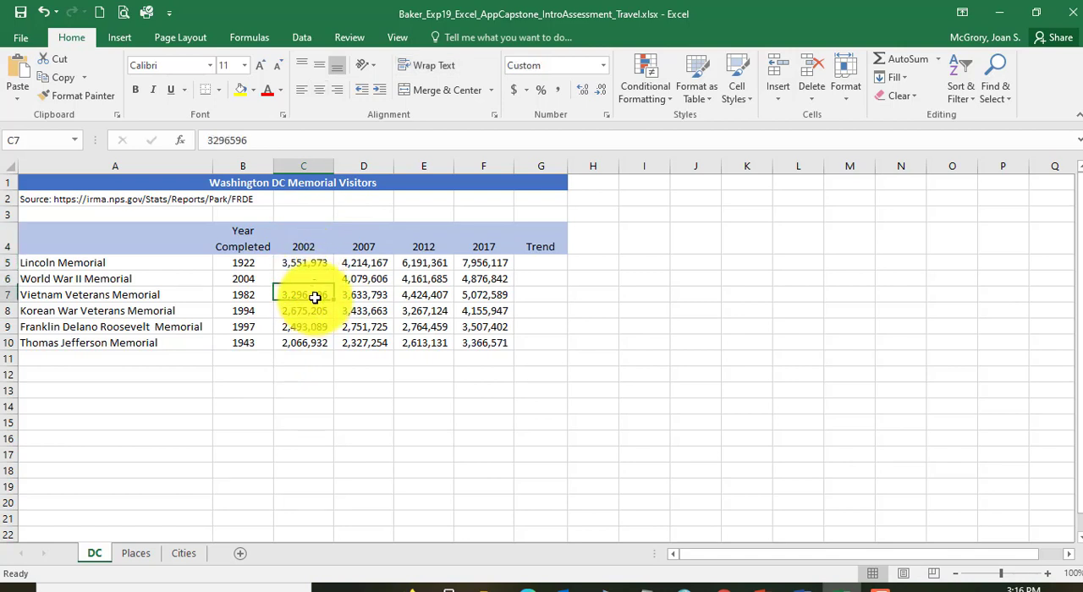
left_click(314, 310)
left_click(314, 327)
left_click(313, 344)
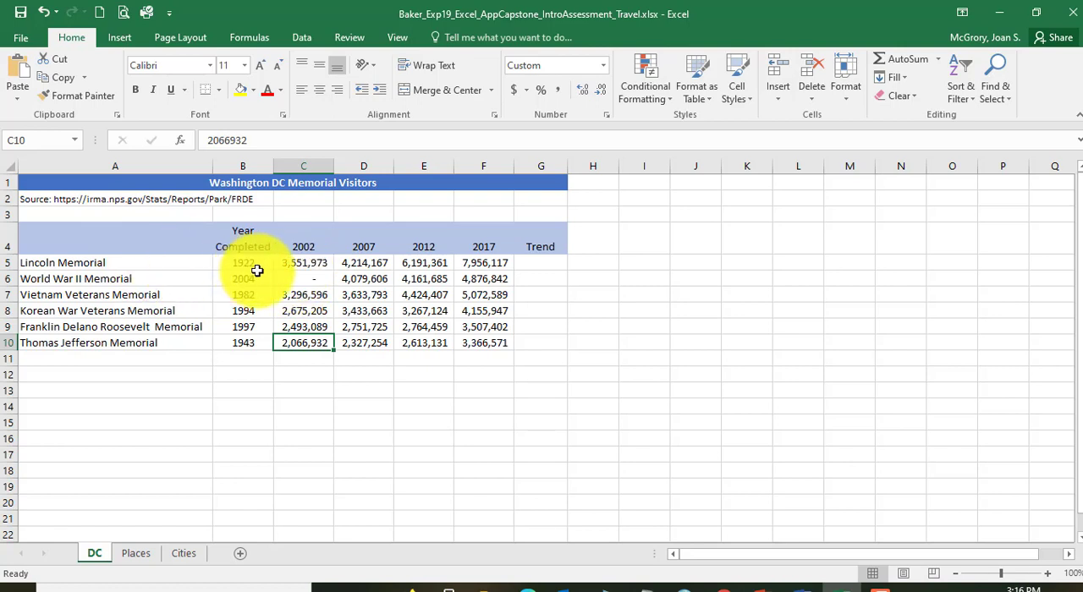
Step: Compare the visitor figures across the years for the Lincoln Memorial and the World War II Memorial
left_click(300, 260)
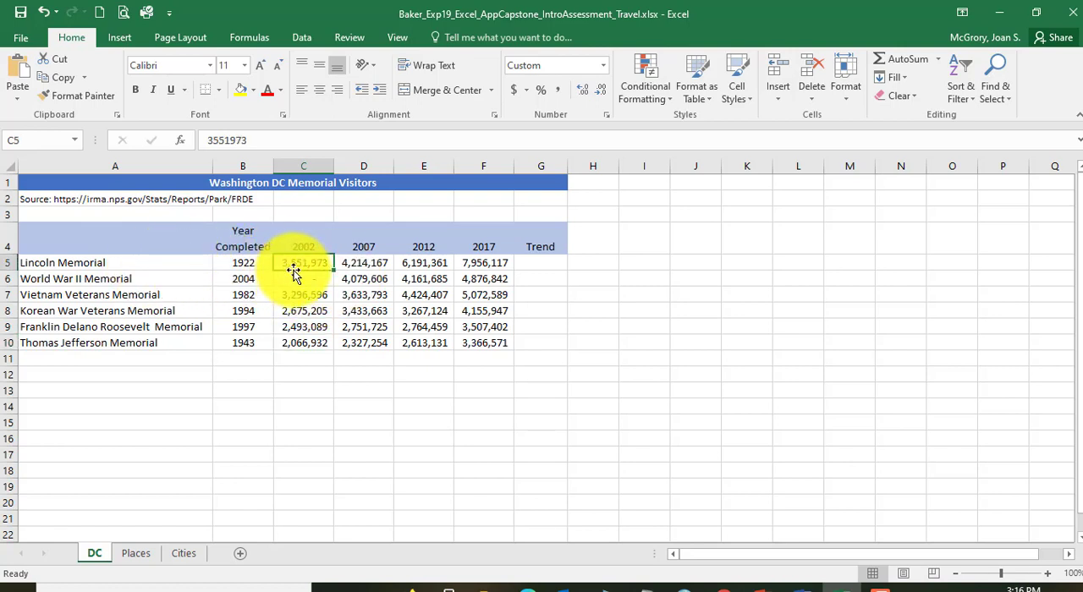
left_click(372, 264)
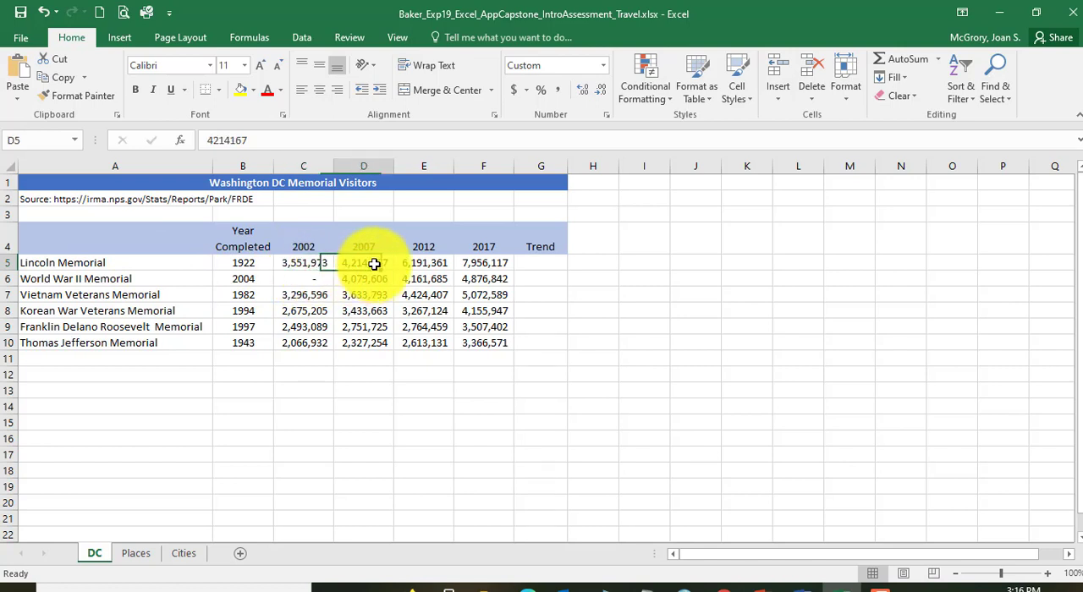
left_click(430, 267)
left_click(486, 265)
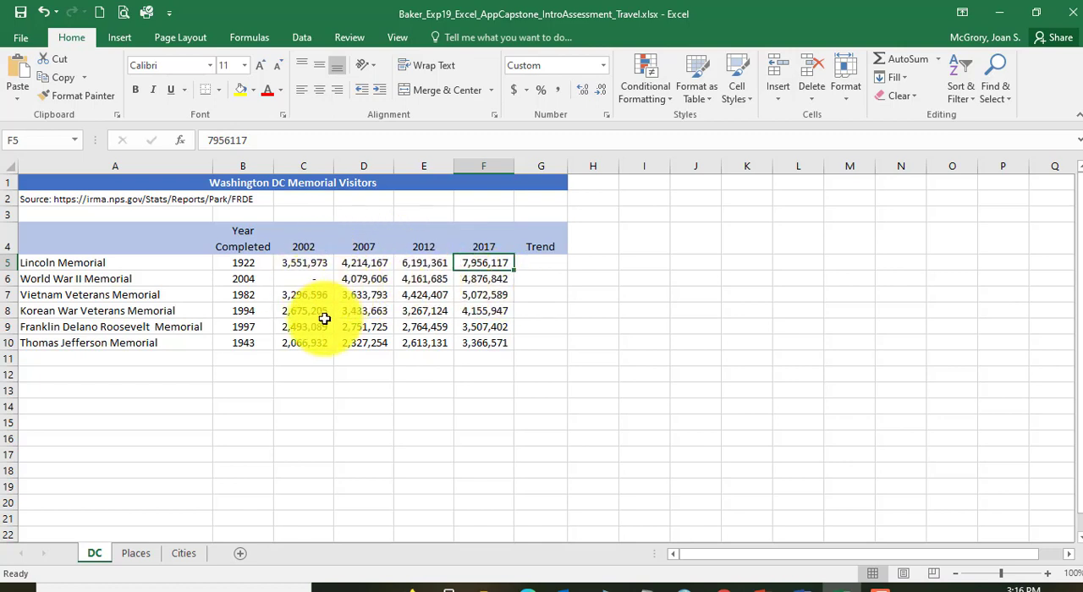
left_click(357, 280)
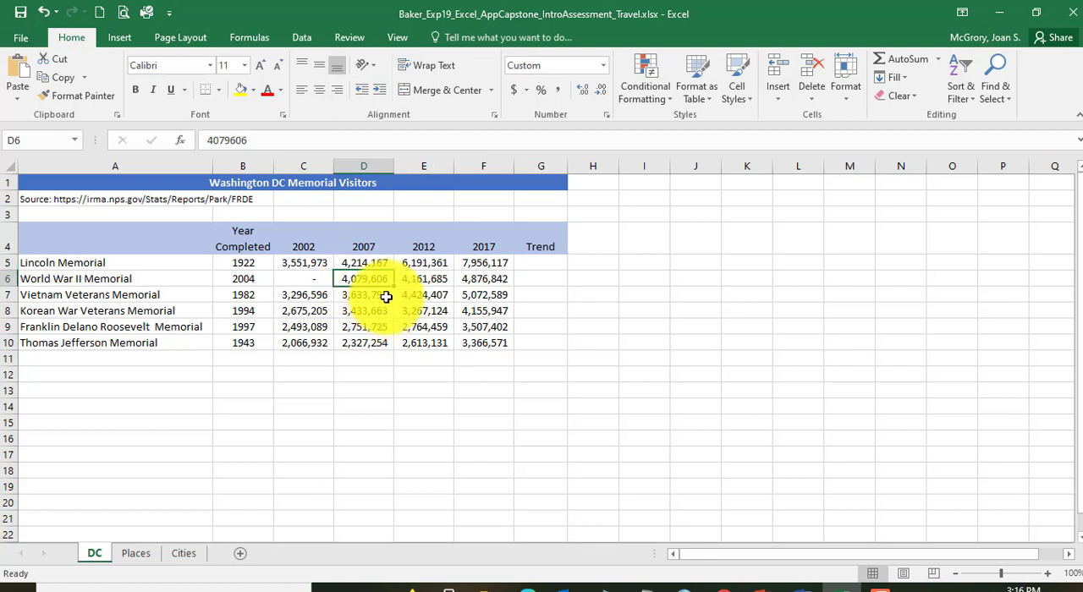
left_click(419, 280)
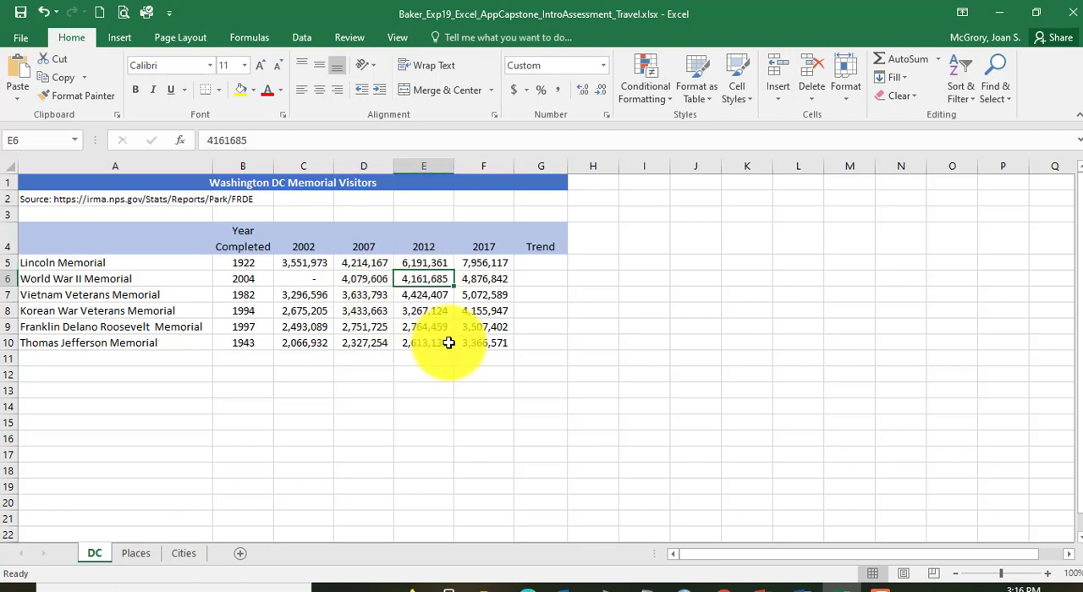
left_click(479, 279)
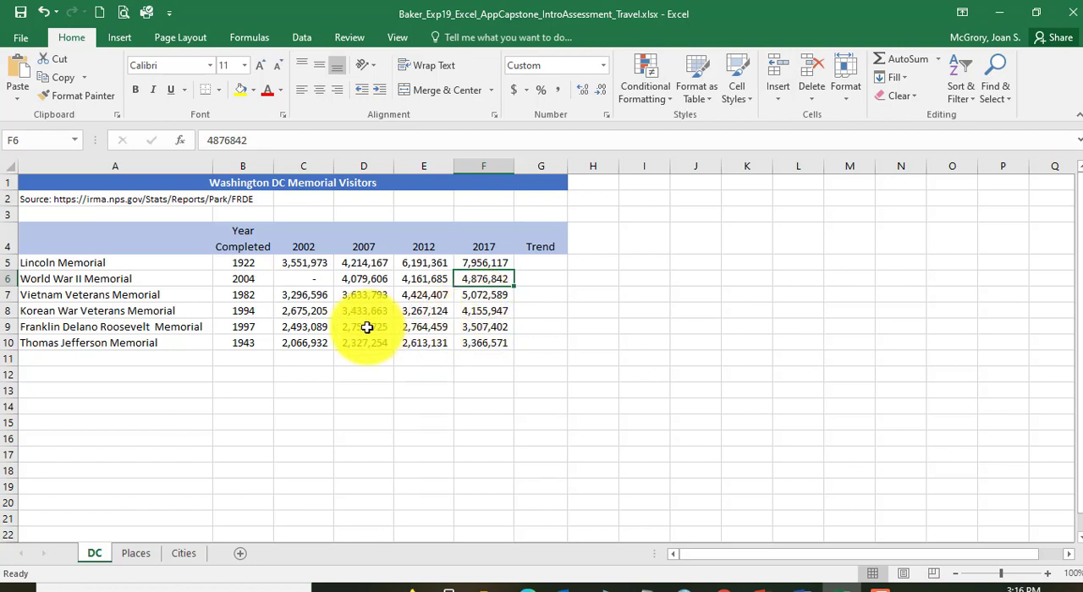
Step: Compare the yearly visitor figures of the Vietnam and Korean War Veterans Memorials, and locate the first Trend cell, G5
left_click(312, 296)
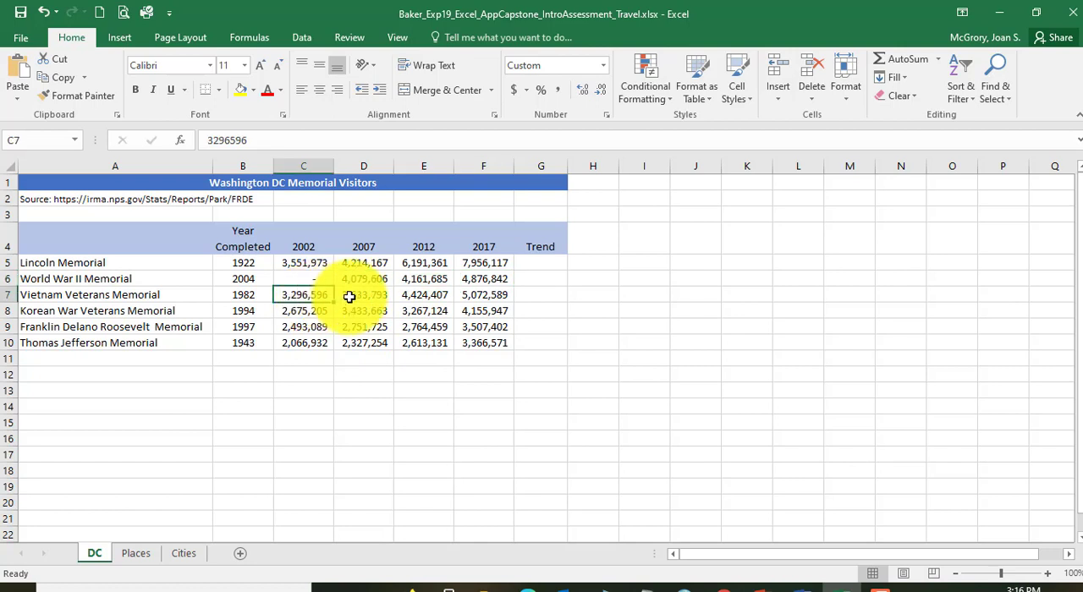
left_click(350, 297)
left_click(406, 296)
left_click(481, 296)
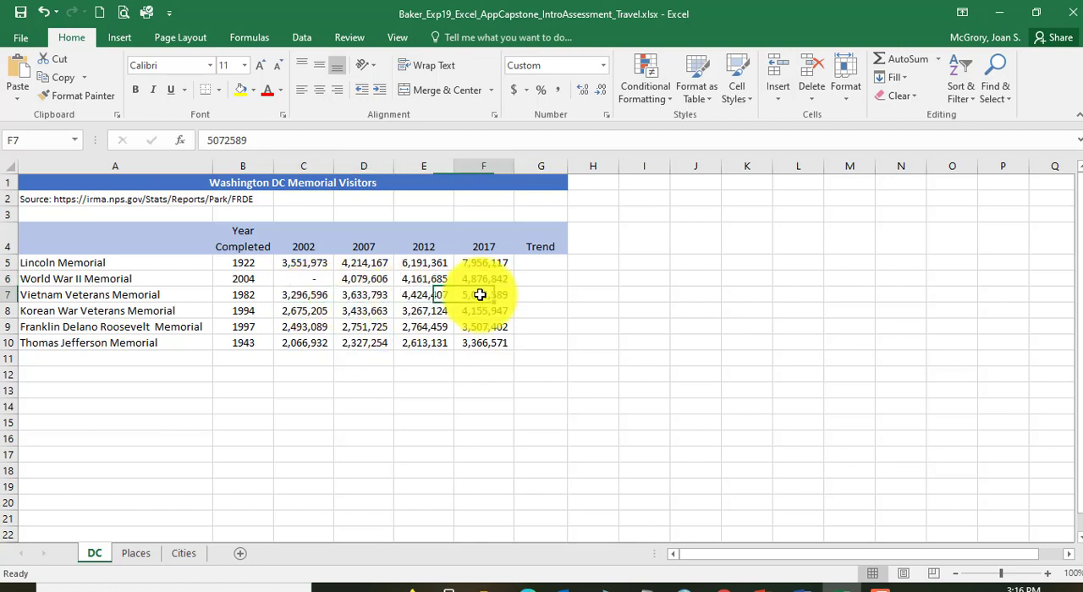
left_click(303, 312)
left_click(364, 312)
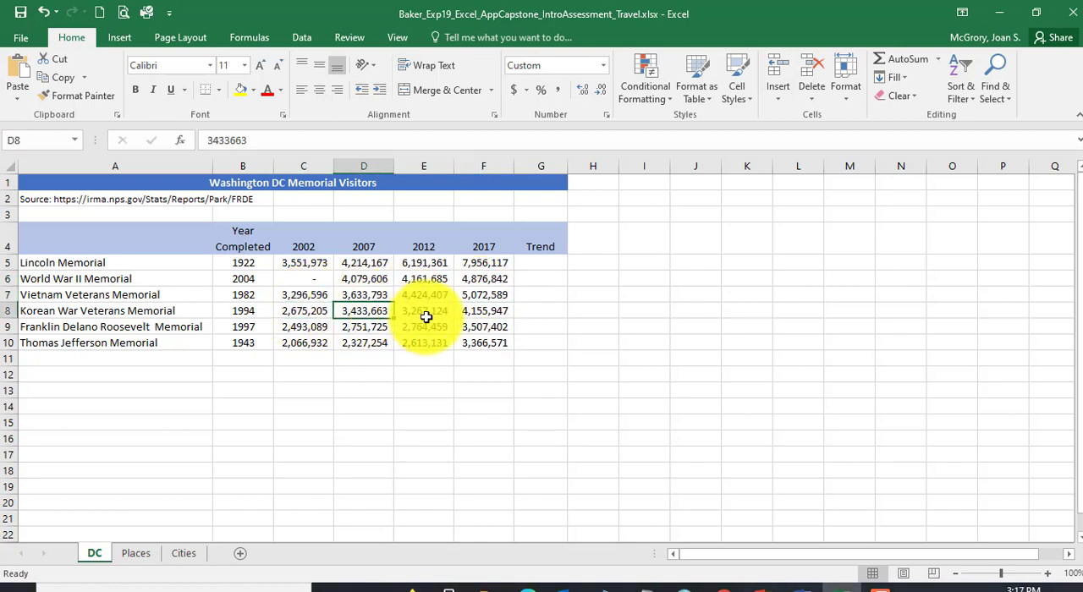
left_click(424, 311)
left_click(486, 310)
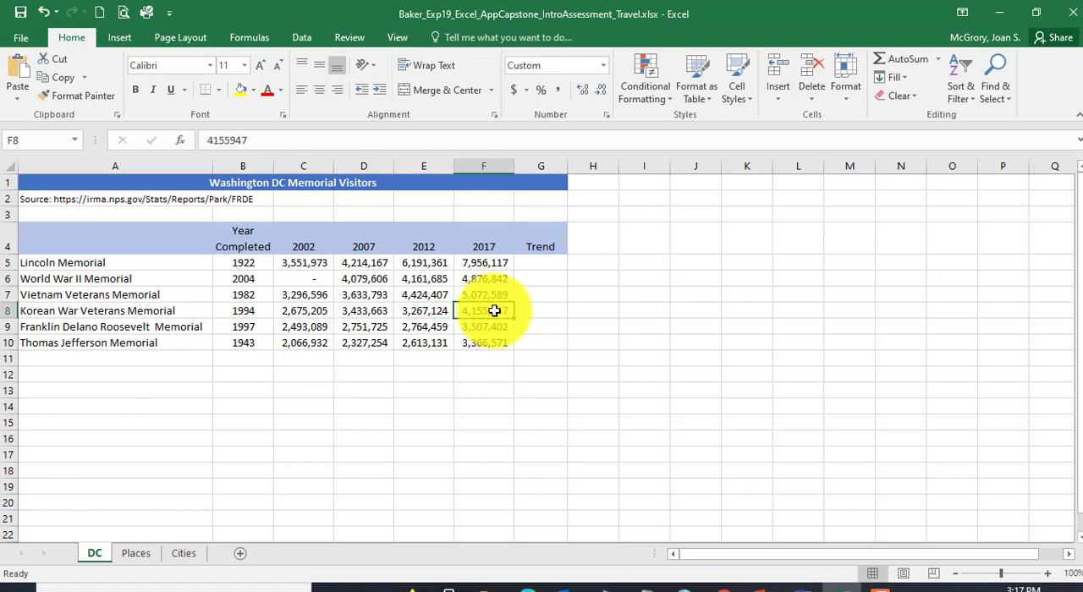
left_click(540, 264)
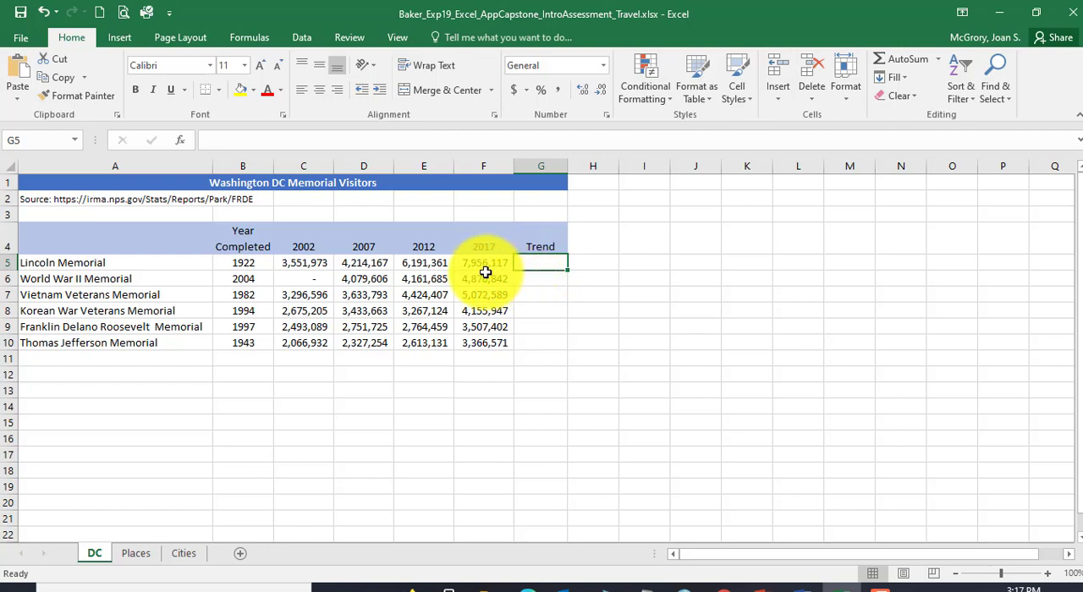
Step: Insert Line Sparklines for the data range C5:F10 in the location range G5:G10 of the DC sheet
left_click(296, 263)
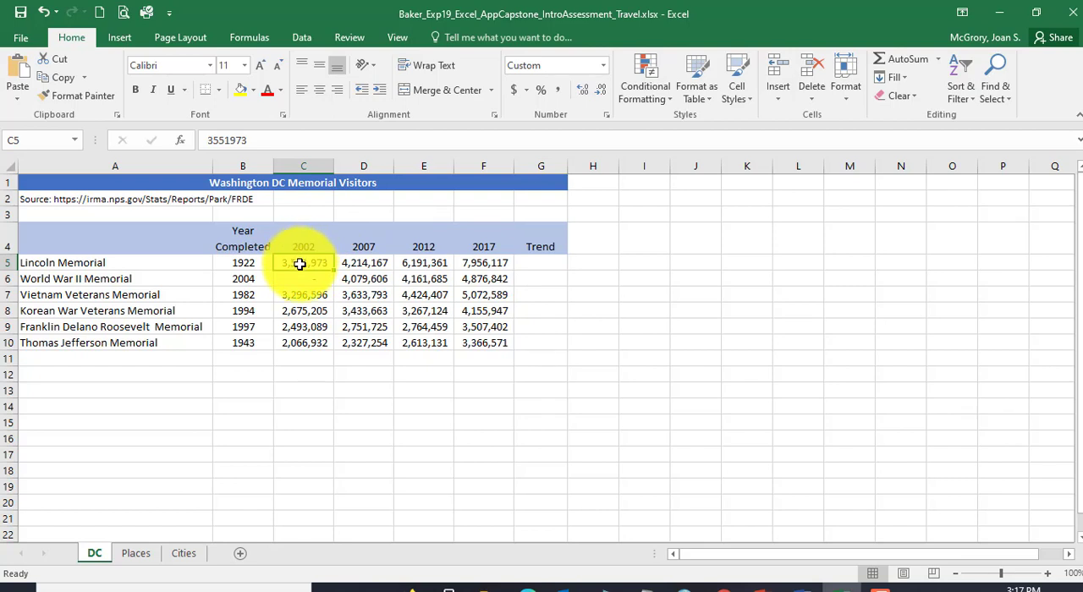
left_click_drag(299, 264, 483, 341)
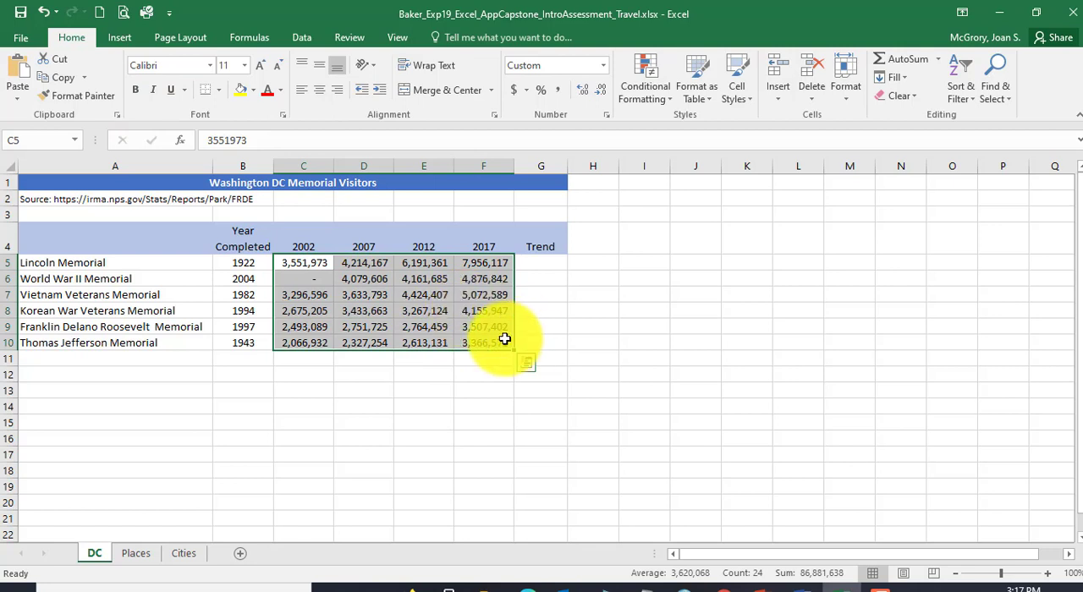
left_click(120, 42)
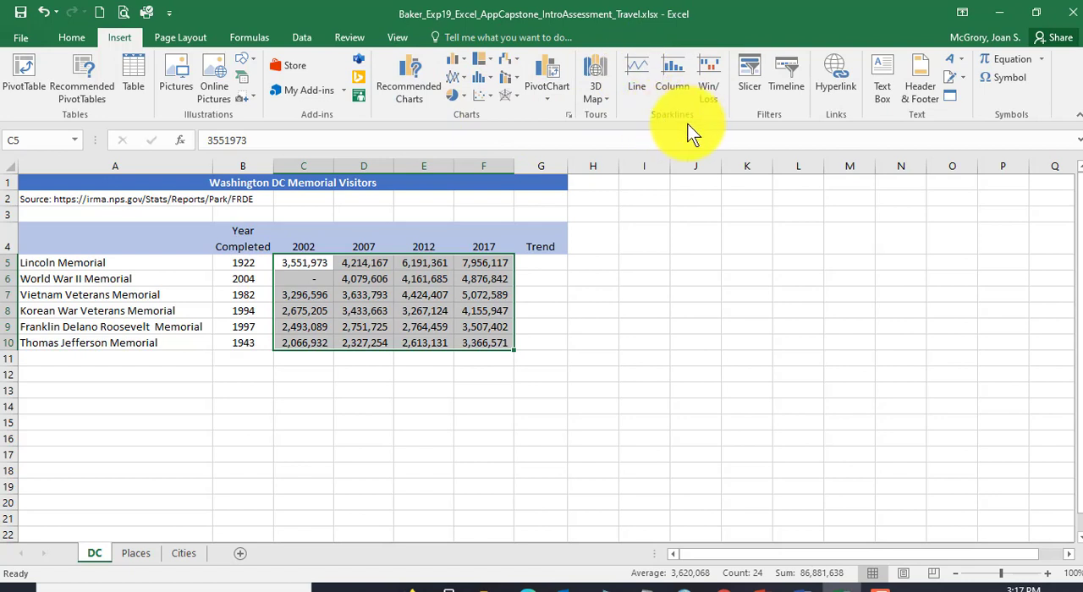
left_click(637, 73)
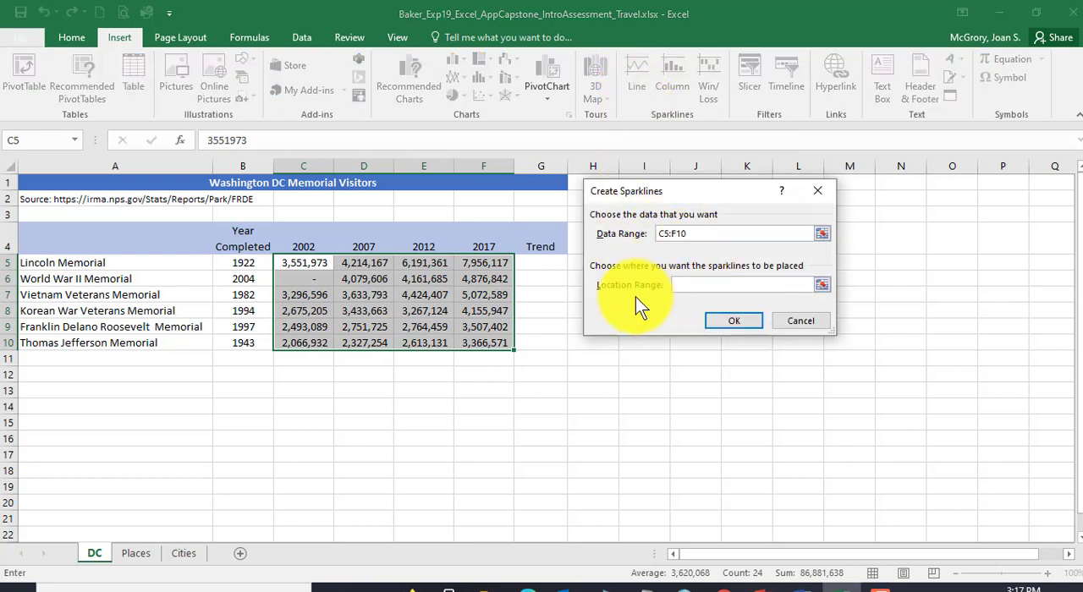
left_click(674, 287)
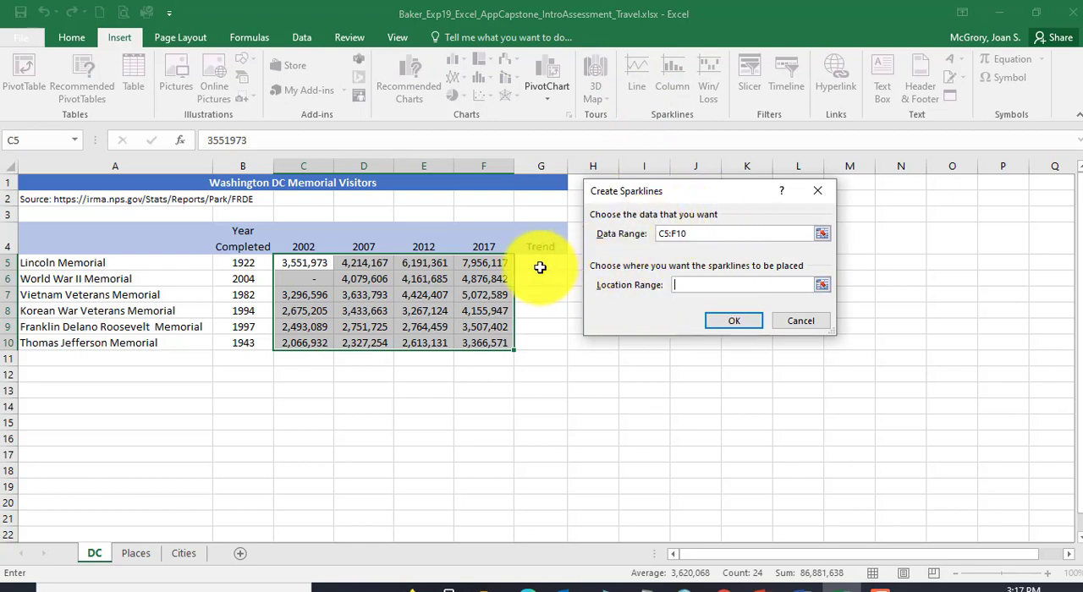
left_click_drag(541, 261, 540, 349)
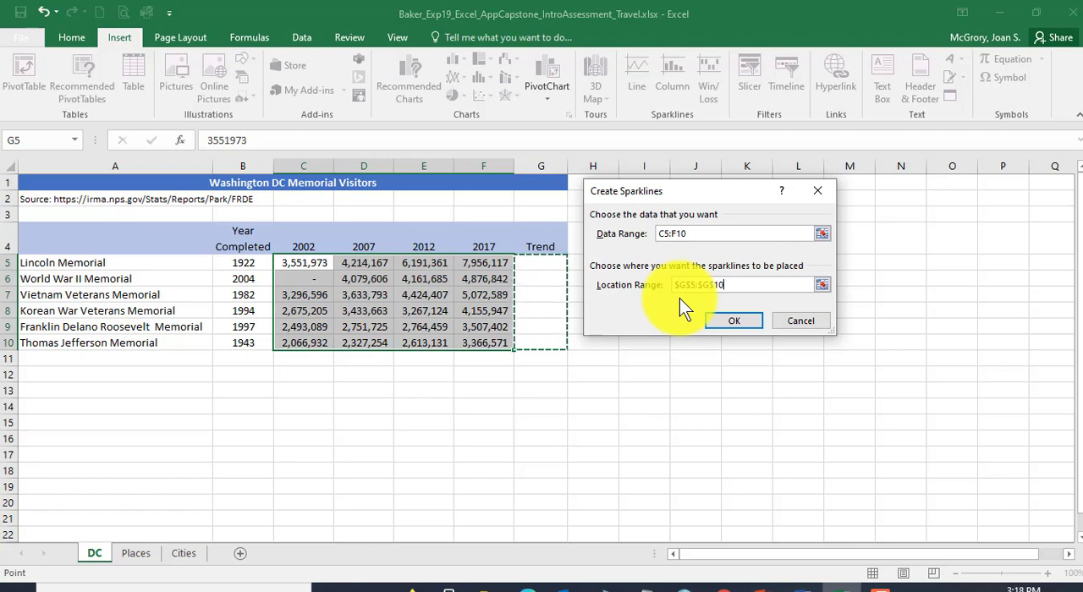
left_click(746, 321)
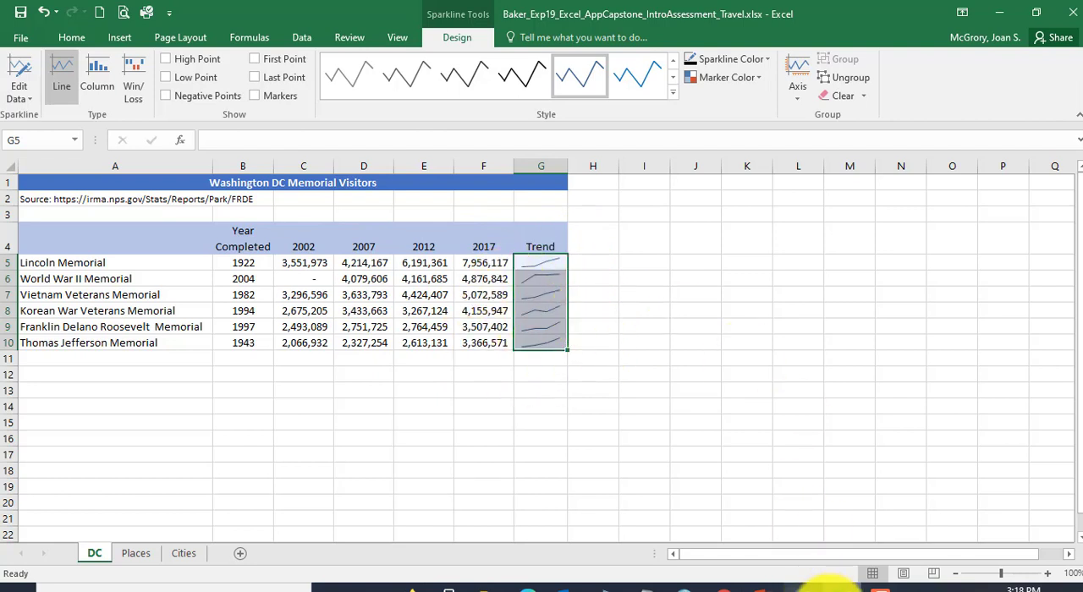
Step: Switch to the Word instructions and read step 7 on the high point sparkline markers for G5:G10
left_click(812, 584)
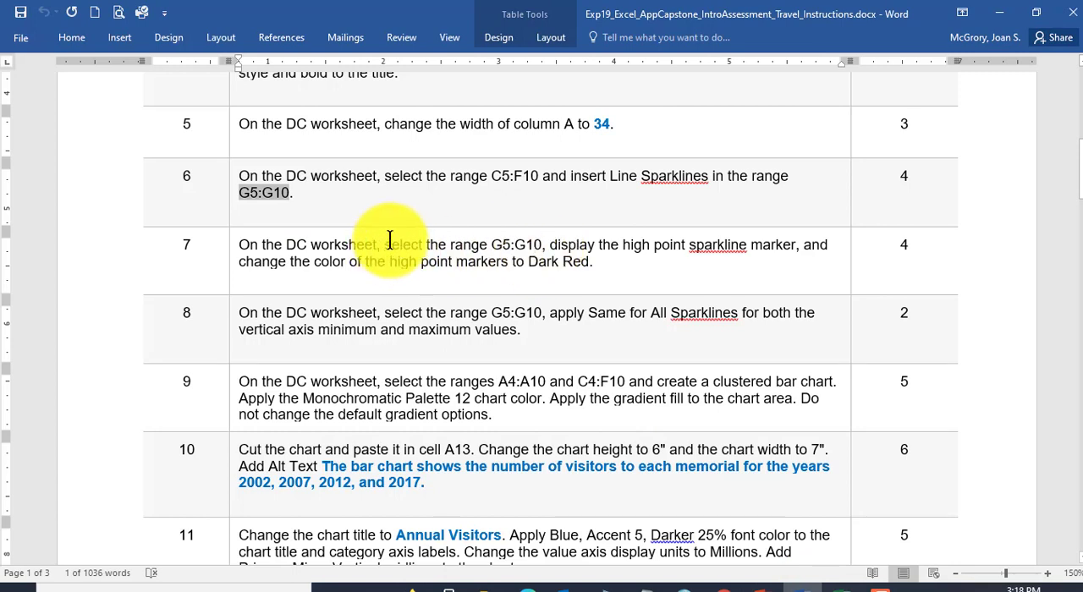
left_click_drag(385, 245, 541, 245)
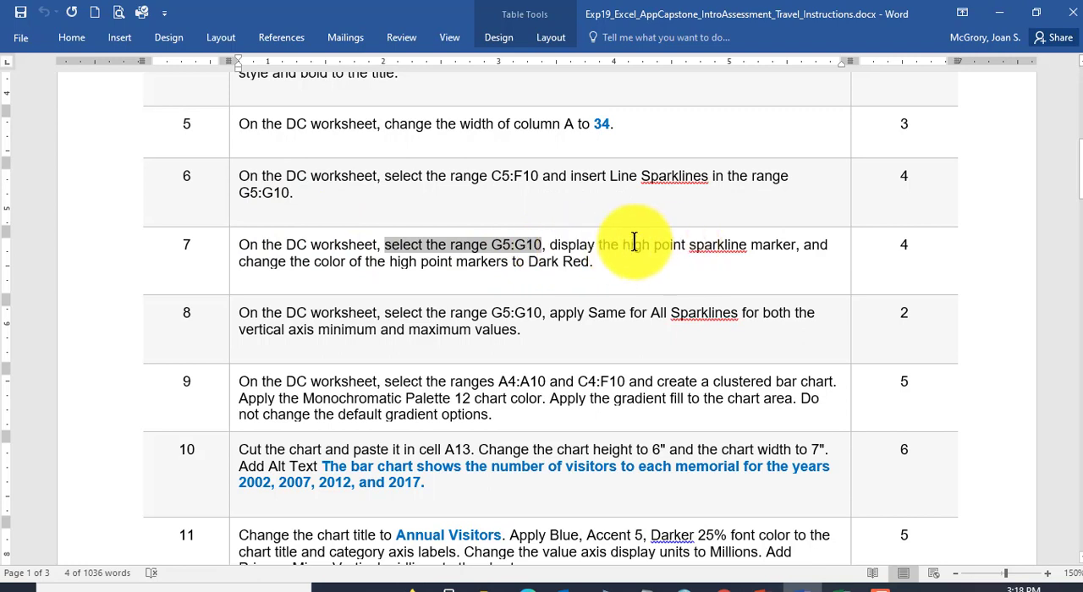
left_click_drag(627, 244, 793, 252)
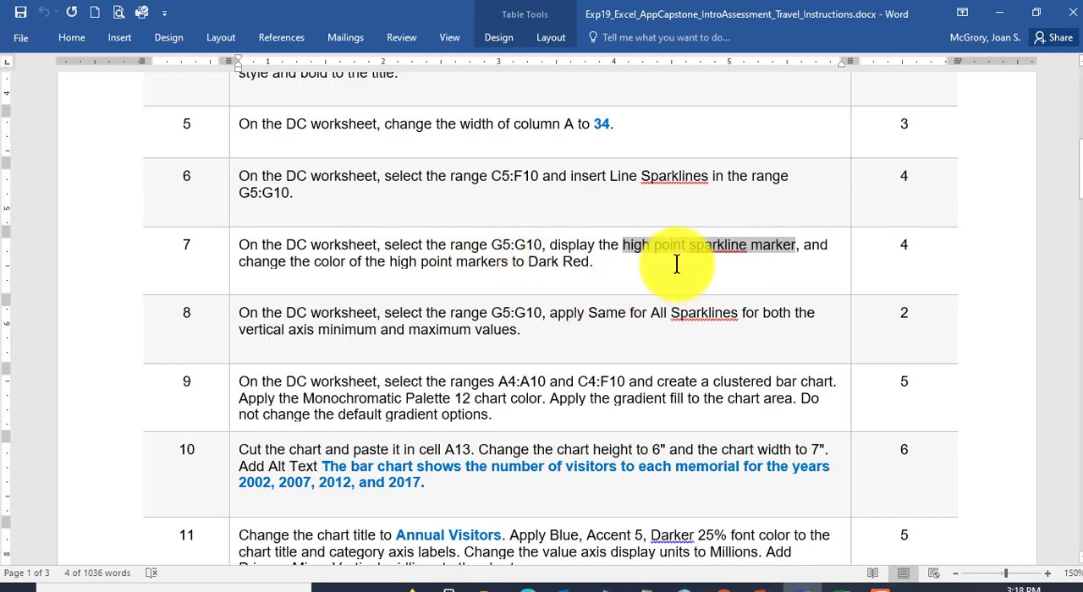
Step: Switch back to the Excel workbook, display Dark Red high point markers on the G5:G10 sparklines, and save the workbook
left_click(858, 585)
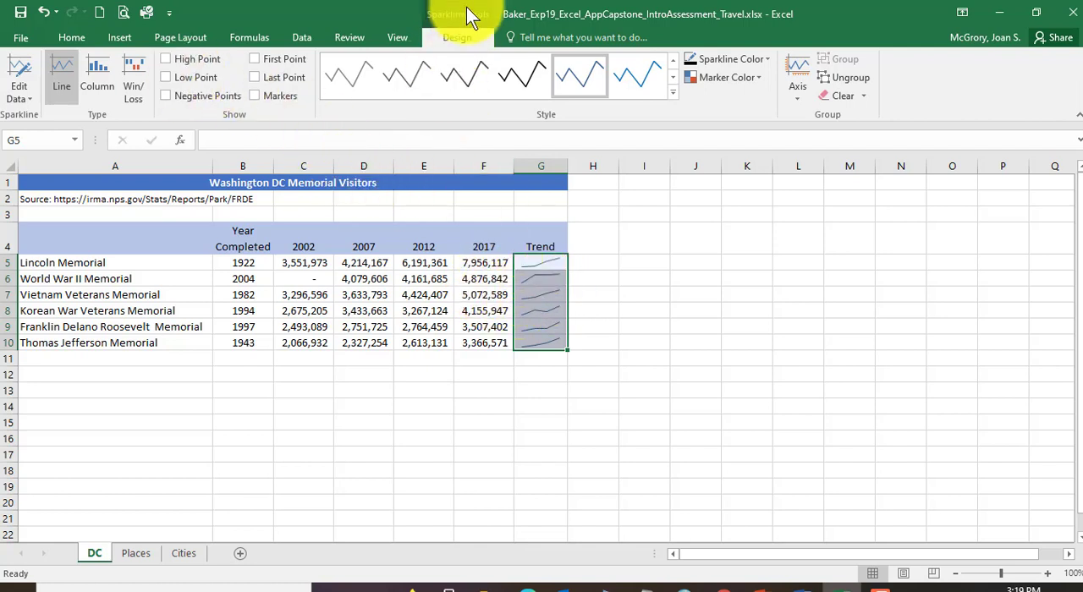
left_click(167, 60)
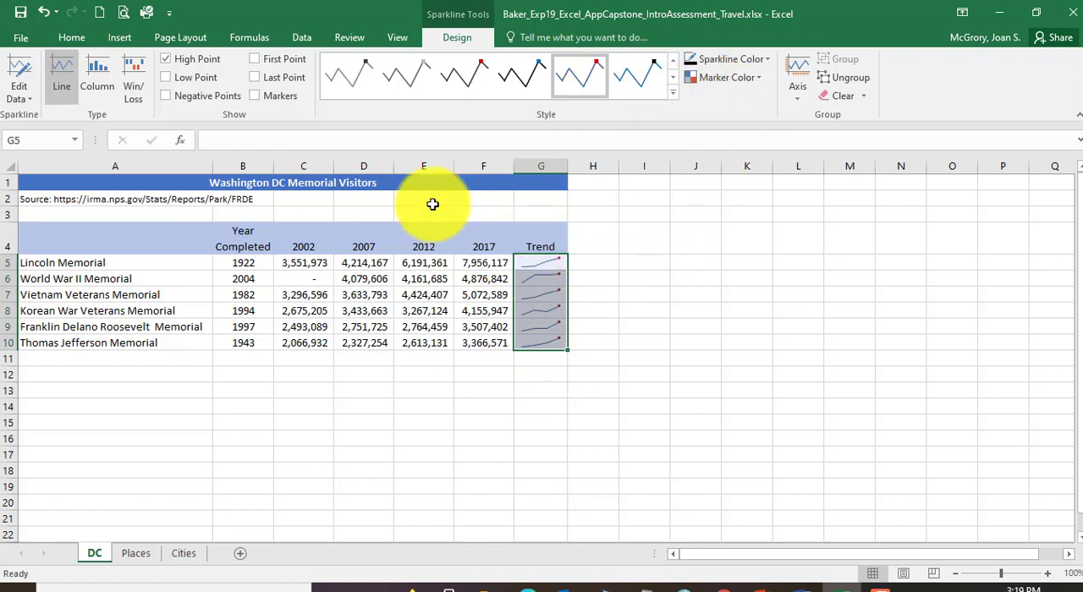
left_click(764, 80)
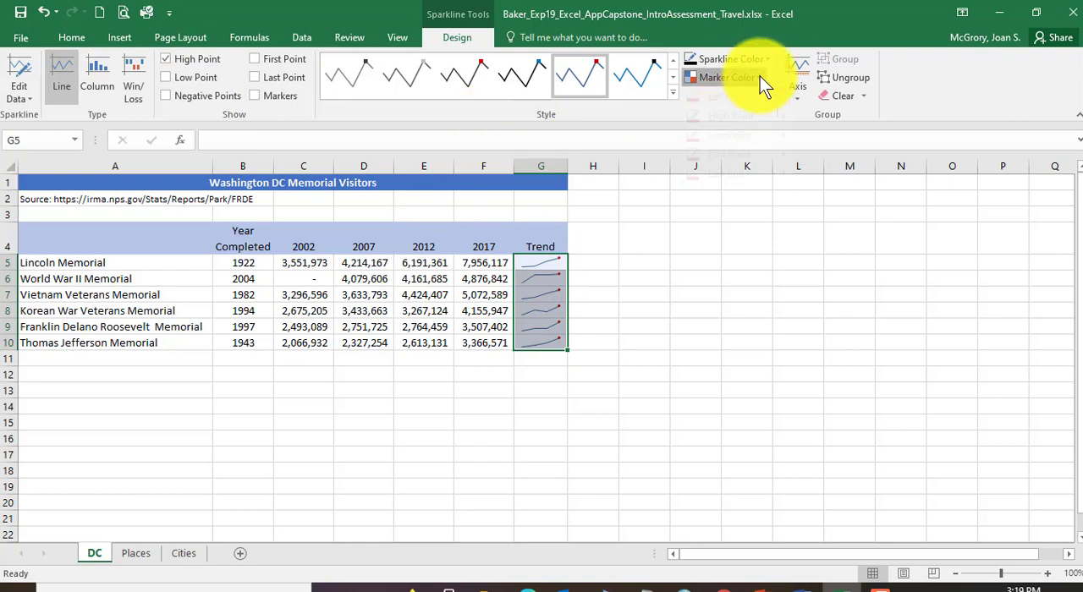
mouse_move(750, 141)
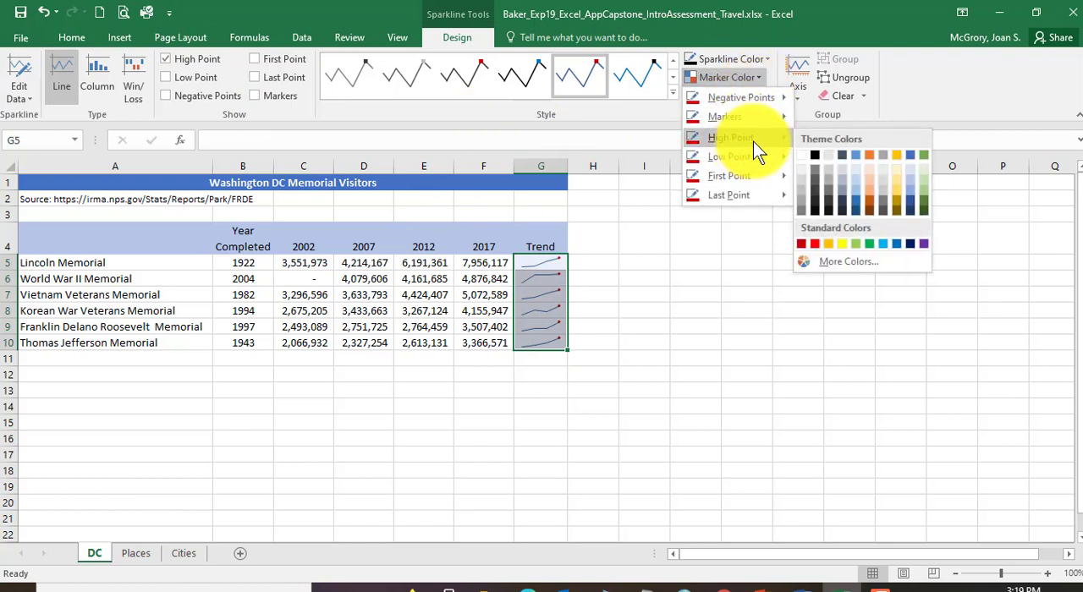
left_click(801, 247)
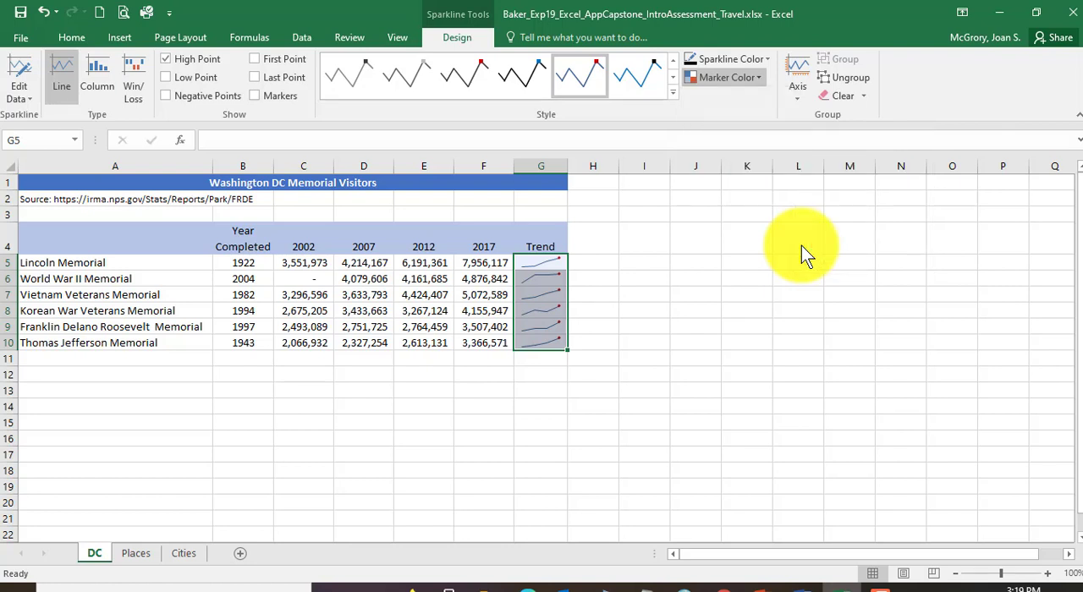
left_click(21, 15)
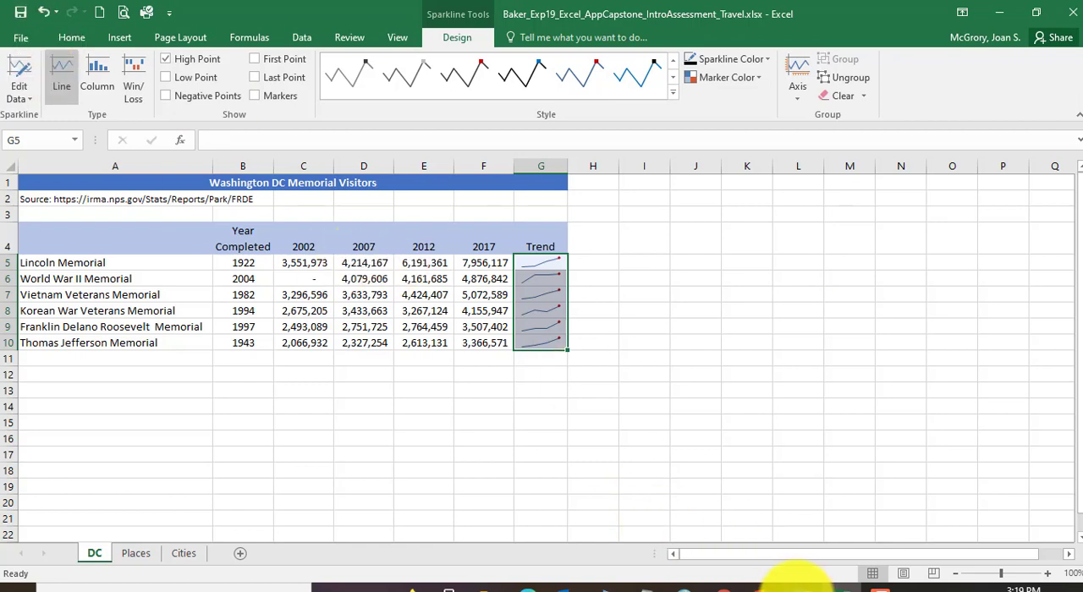
Step: Switch to the Word instructions and read step 8 on the vertical axis minimum and maximum for the G5:G10 sparklines
left_click(795, 585)
scroll(447, 270, "down", 2)
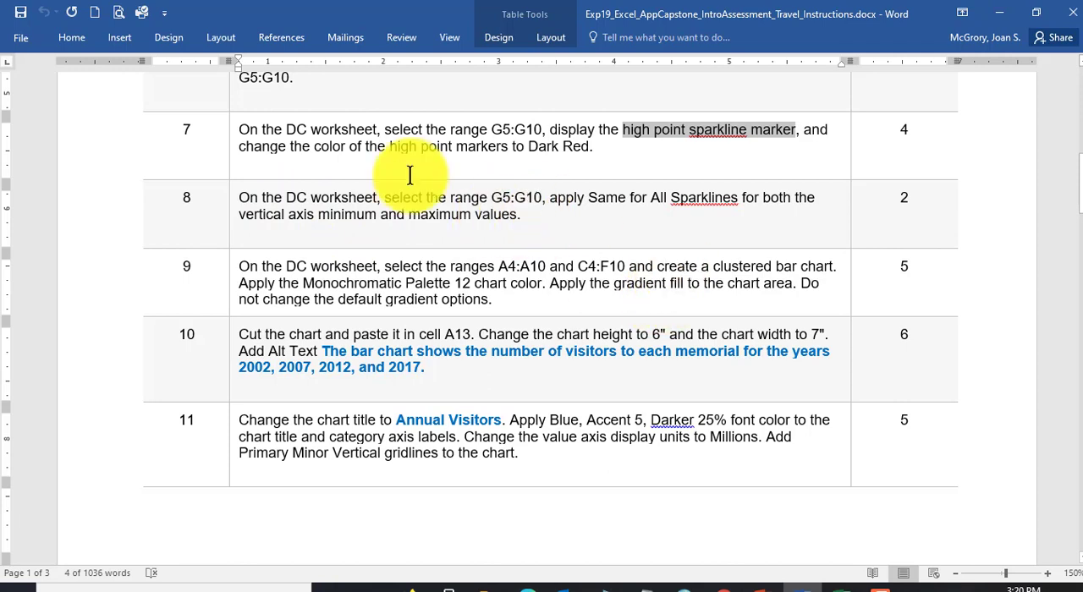
Step: Switch back to the Excel workbook and apply Same for All Sparklines to both the vertical axis minimum and maximum for G5:G10
left_click(842, 583)
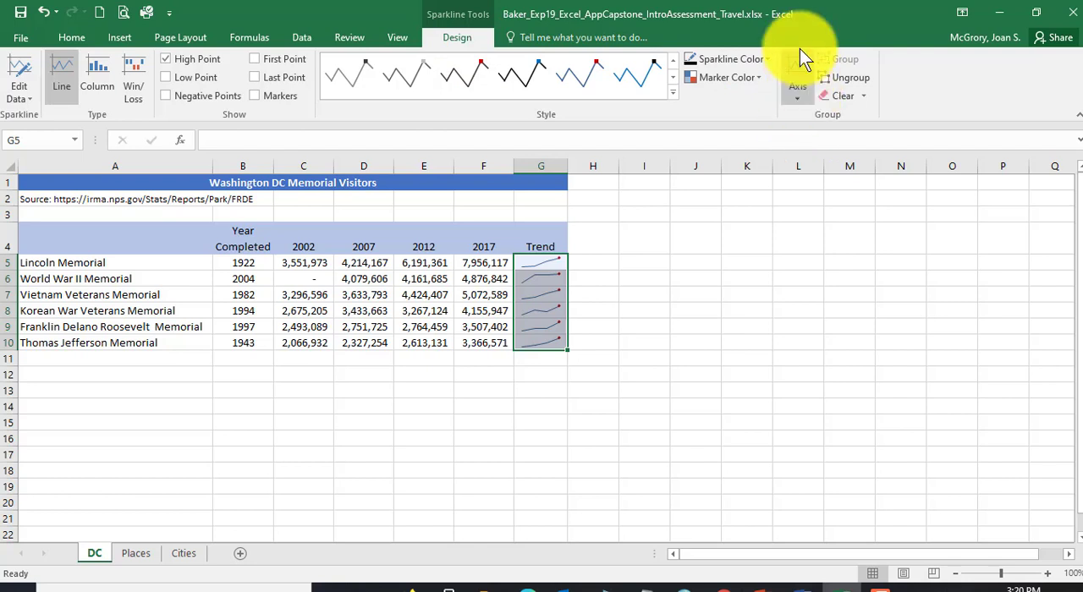
left_click(797, 89)
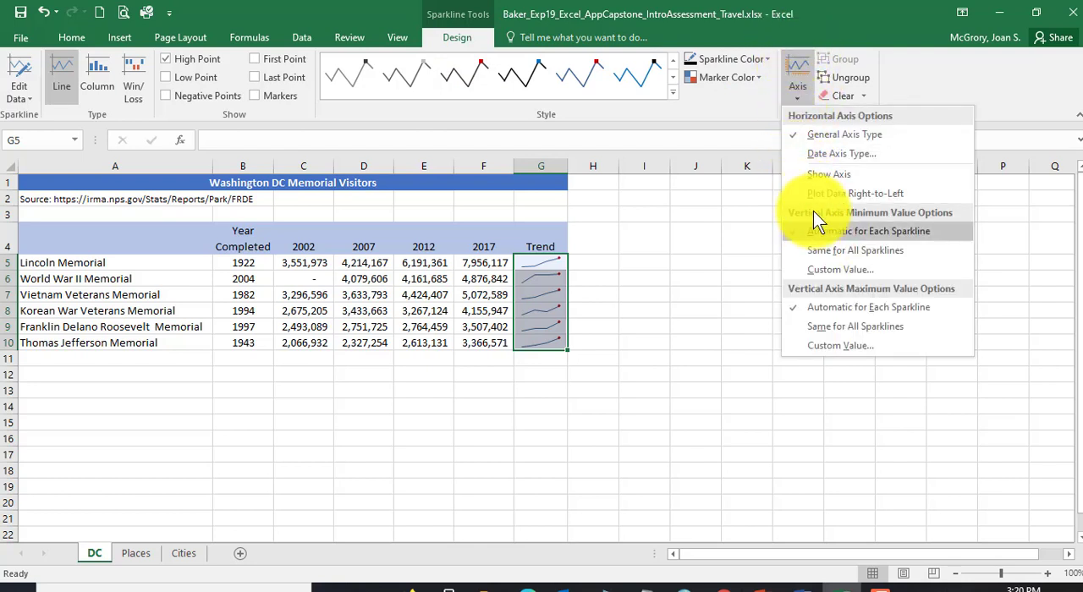
left_click(883, 262)
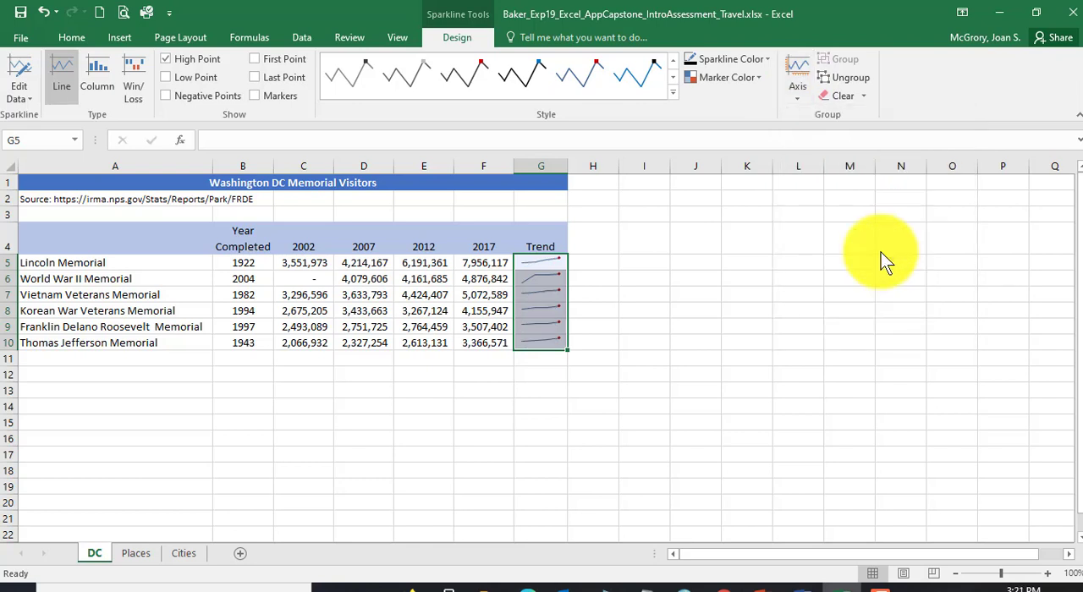
left_click(804, 102)
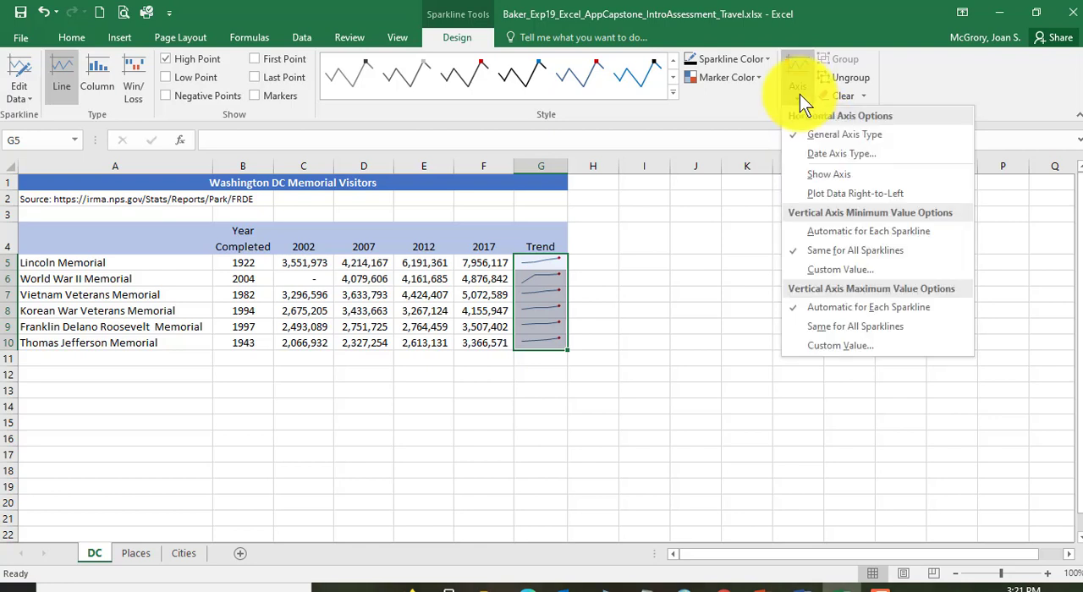
left_click(866, 329)
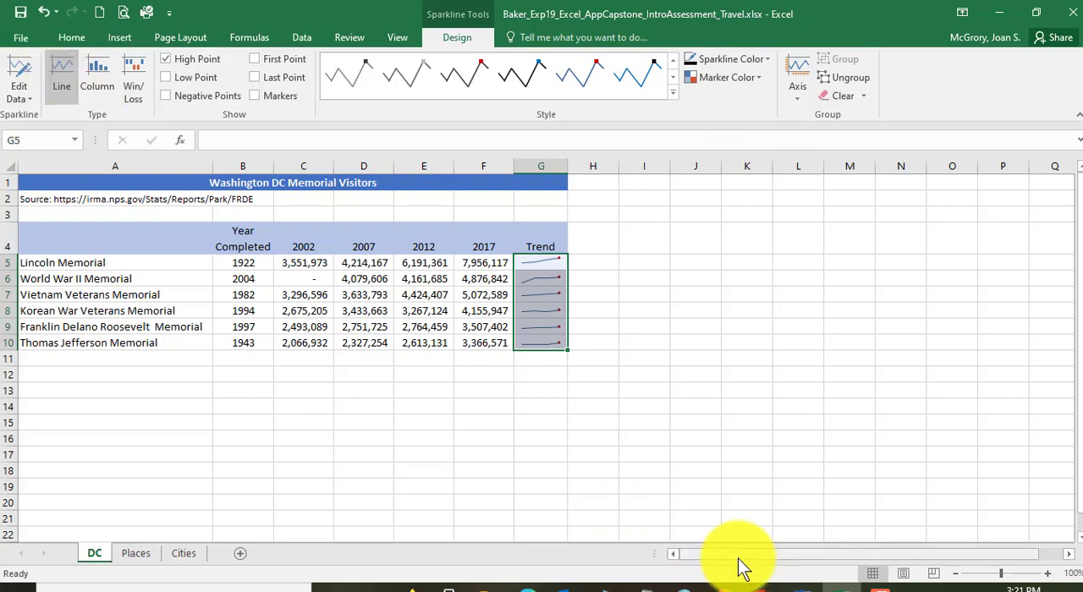
Step: Switch to the Word instructions and read step 9 on the clustered bar chart's source ranges, chart color and chart area fill
left_click(802, 587)
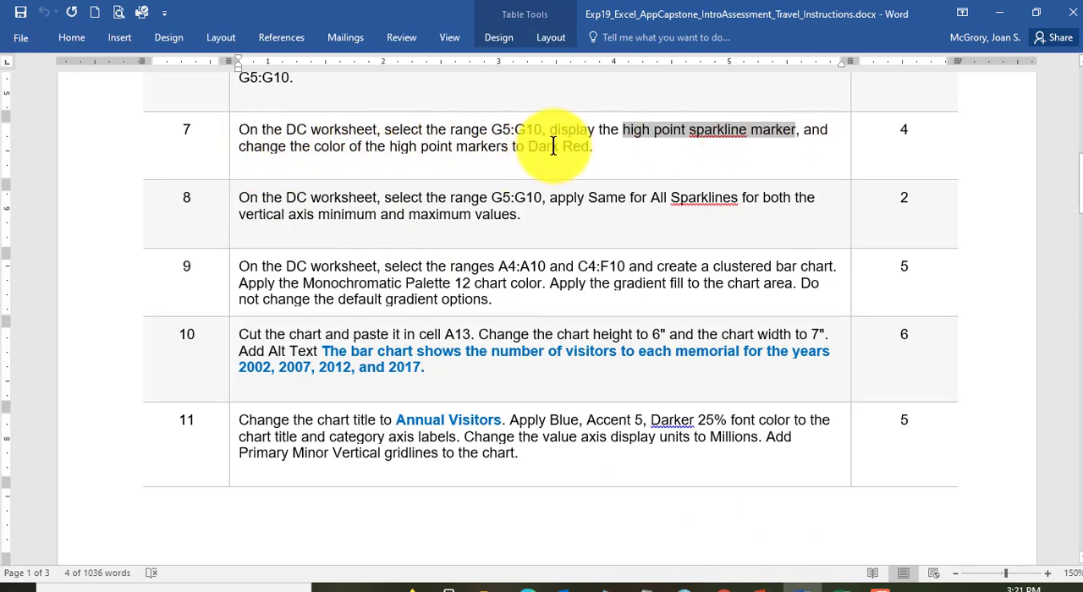
left_click(282, 198)
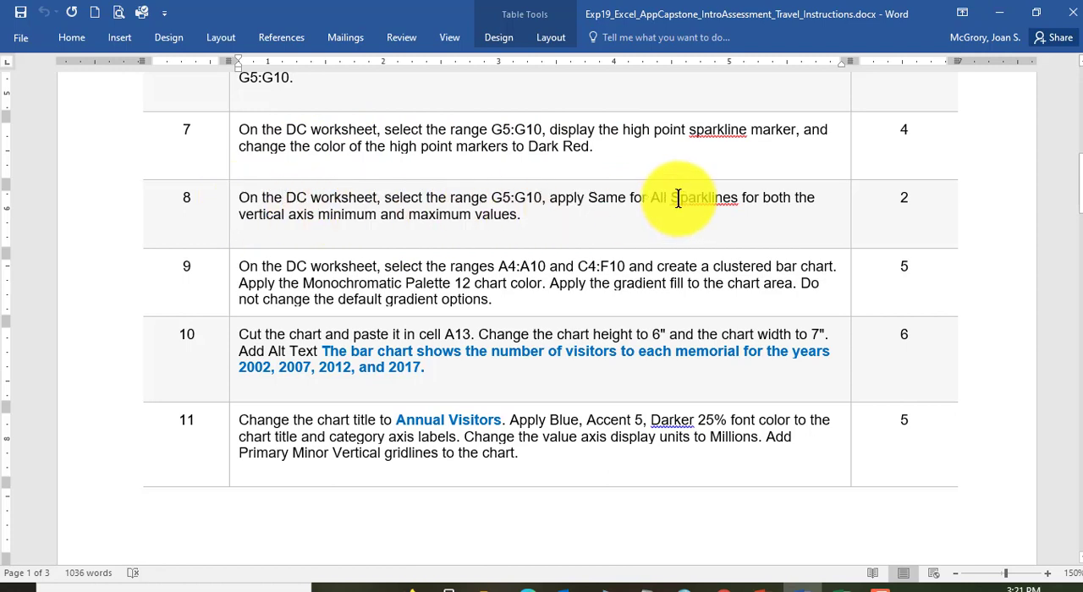
scroll(363, 277, "down", 1)
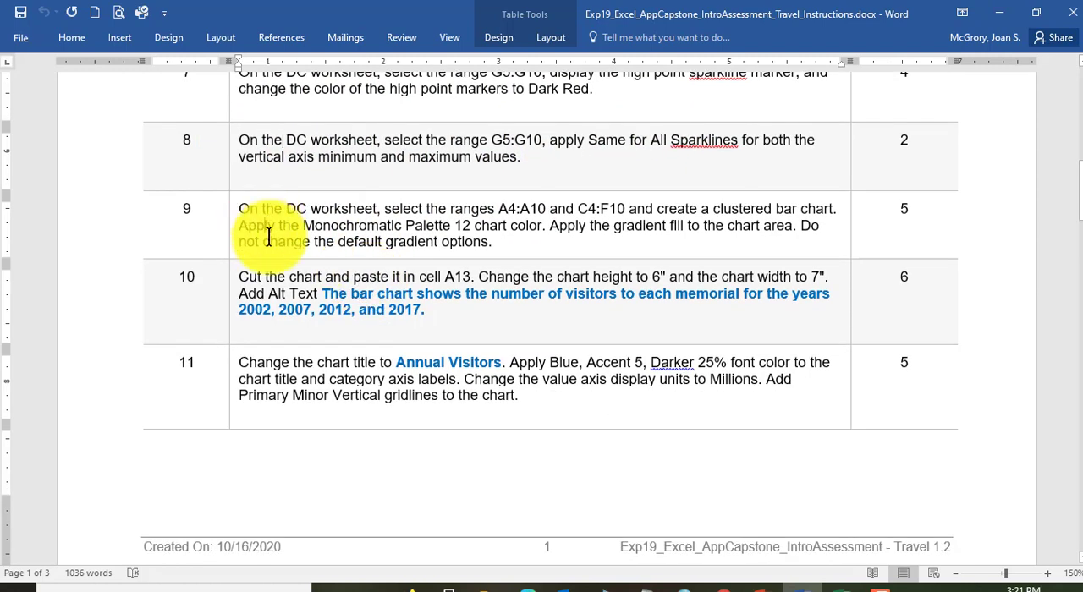
left_click_drag(240, 199, 399, 205)
left_click(493, 208)
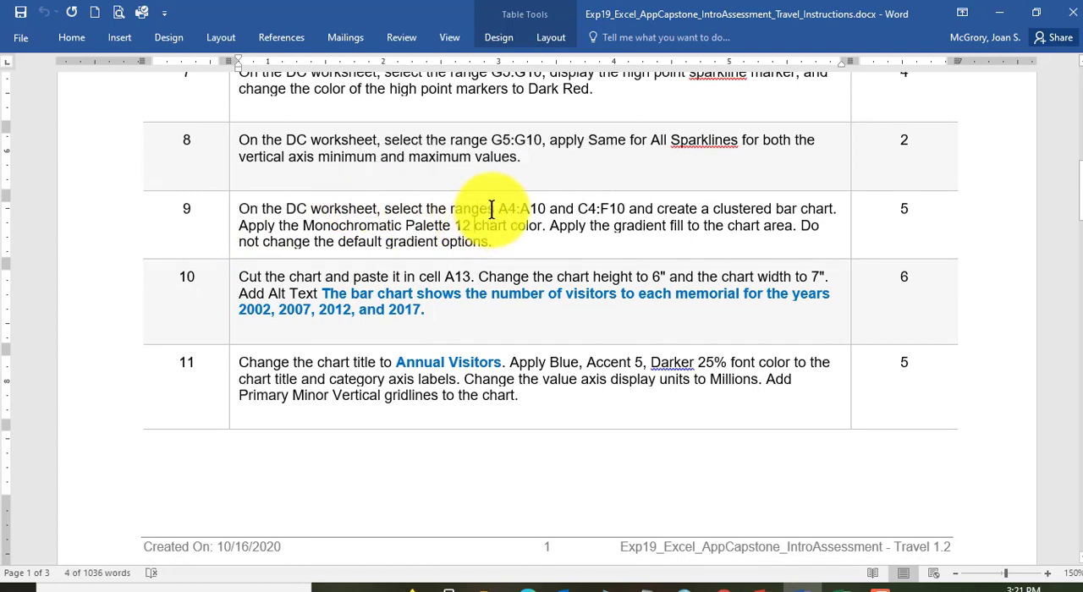
left_click_drag(517, 208, 539, 208)
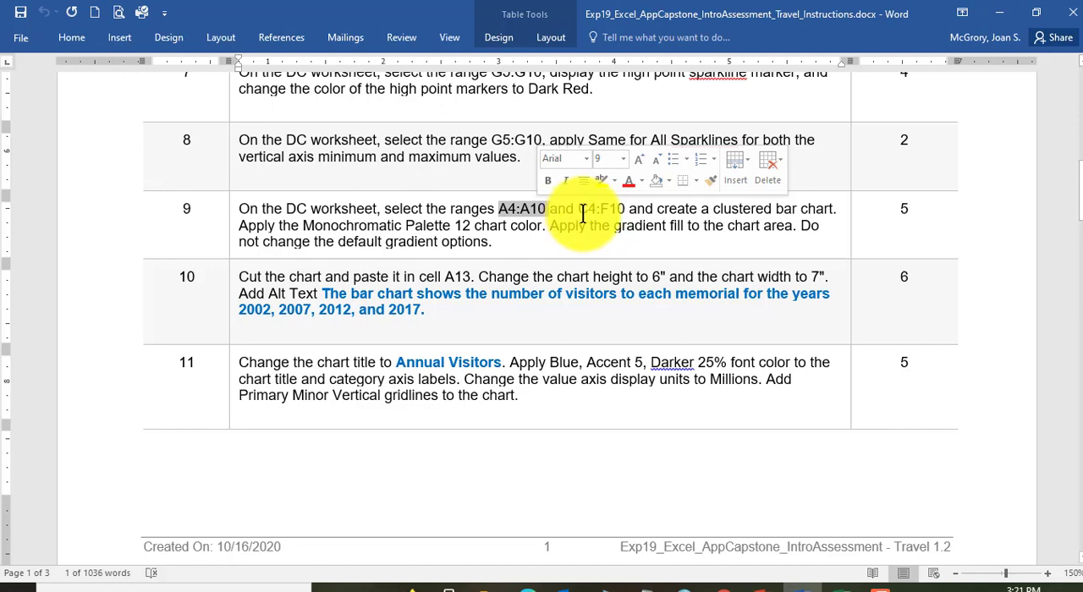
left_click_drag(577, 208, 626, 209)
left_click_drag(499, 209, 605, 209)
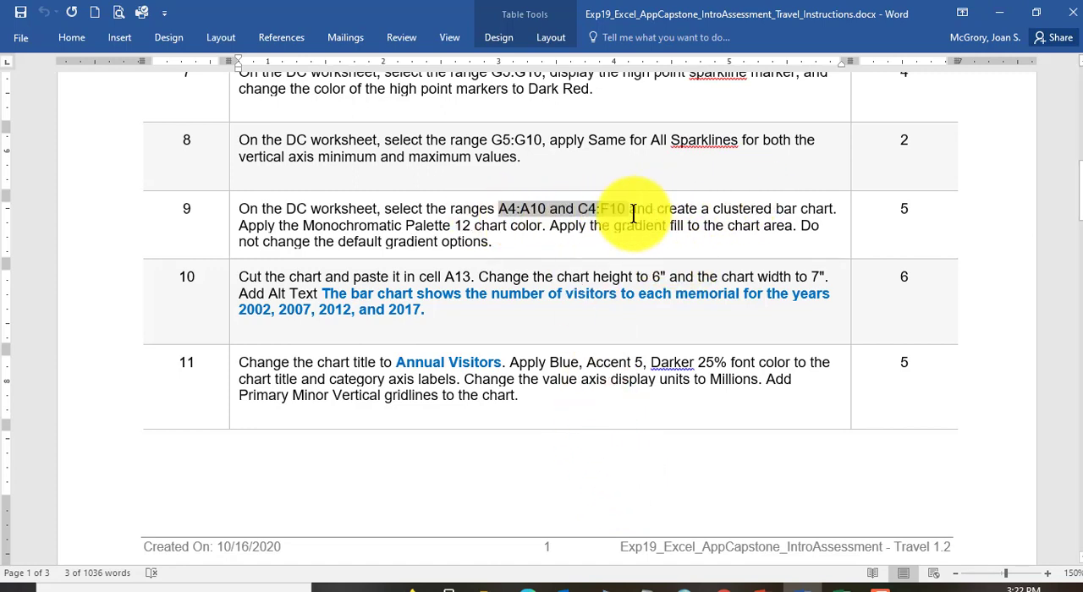
left_click_drag(656, 209, 812, 209)
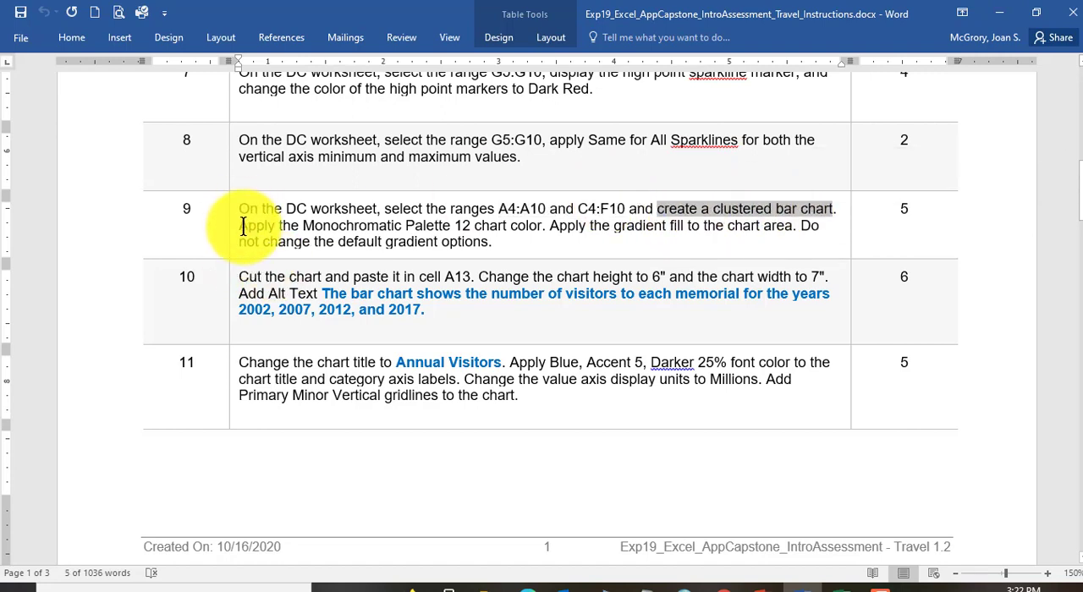
left_click_drag(243, 226, 430, 222)
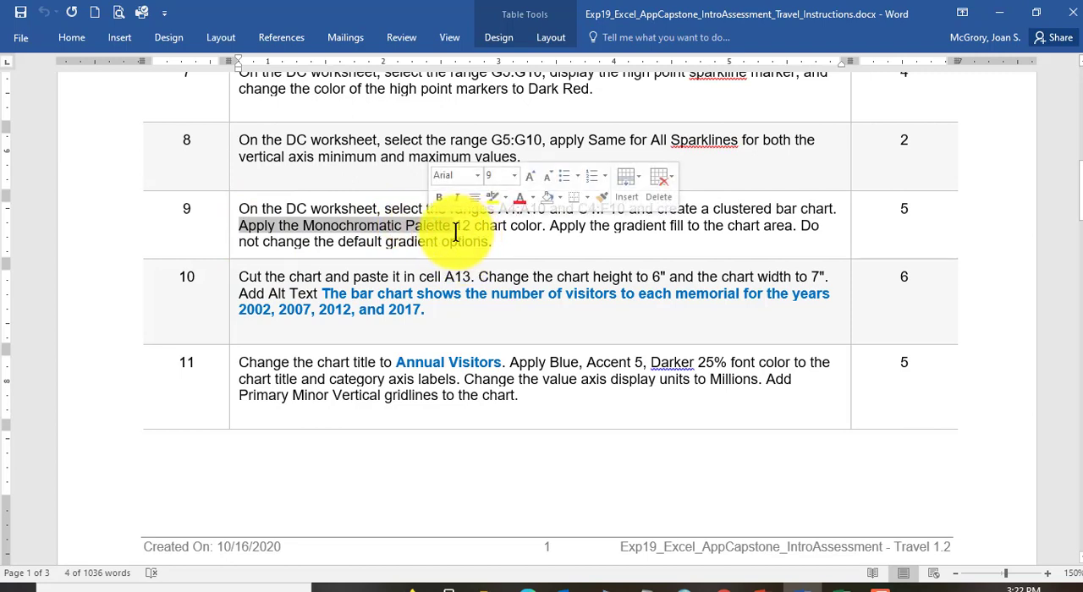
left_click(453, 228)
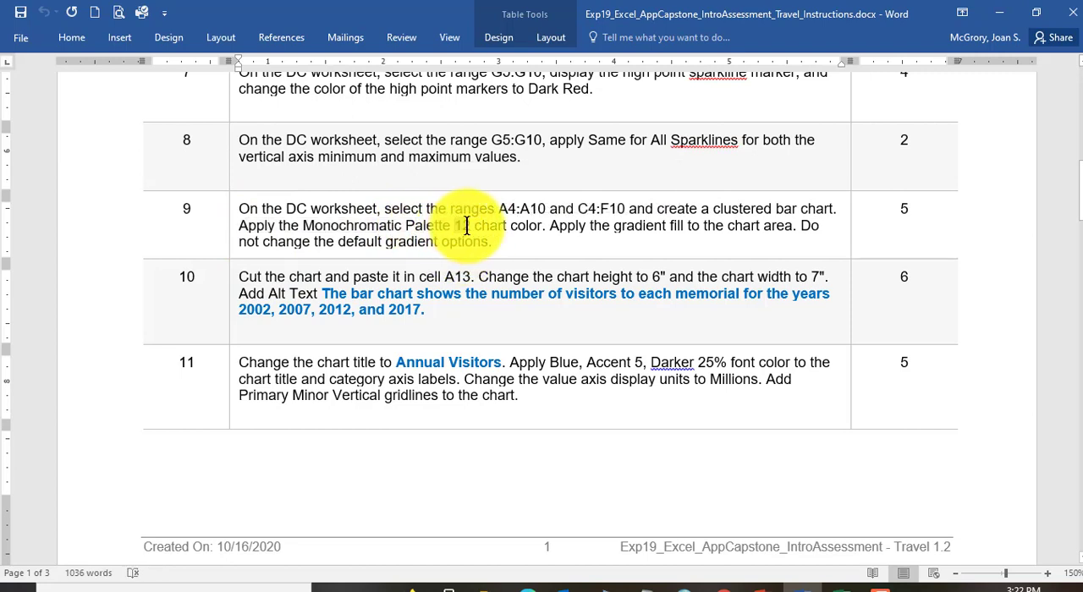
double_click(463, 227)
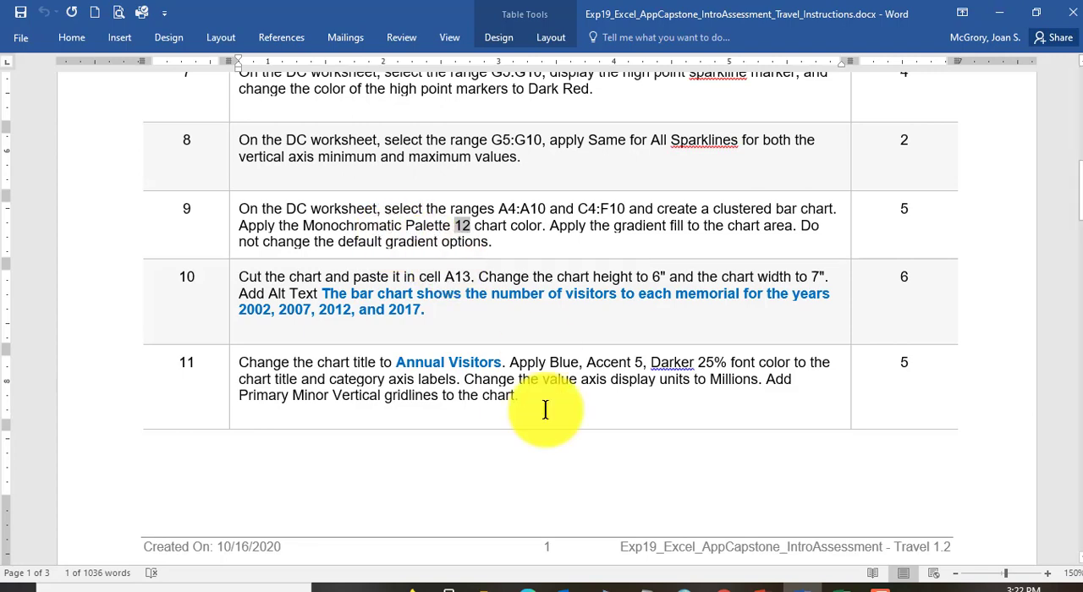
Step: Read slide 4 of the PowerPoint capstone presentation on the step 9 grader error, and recheck the chart ranges in the Word instructions
left_click(759, 585)
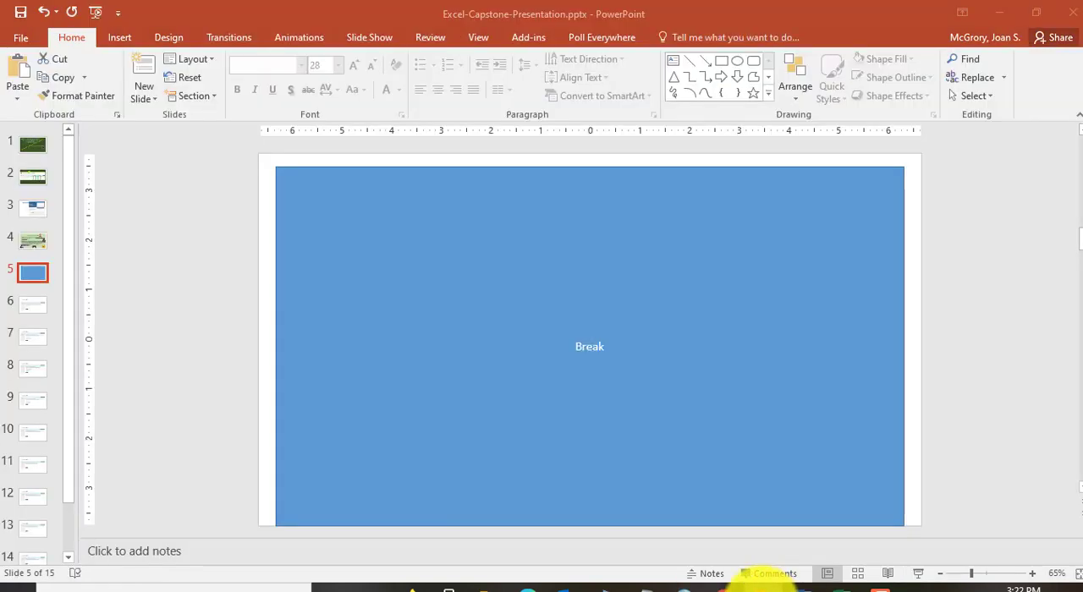
left_click(25, 241)
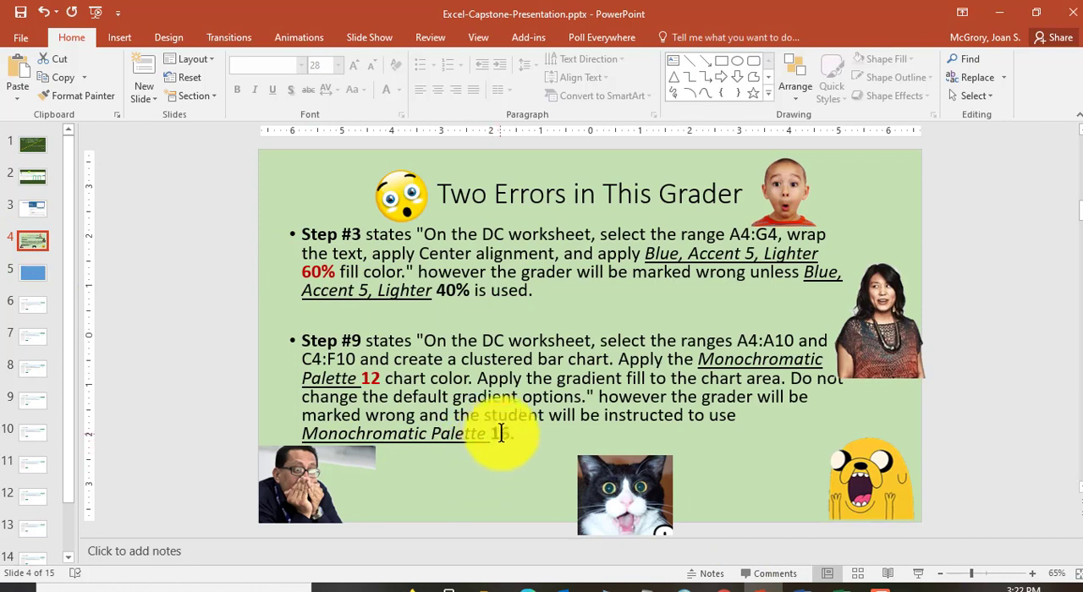
left_click(848, 585)
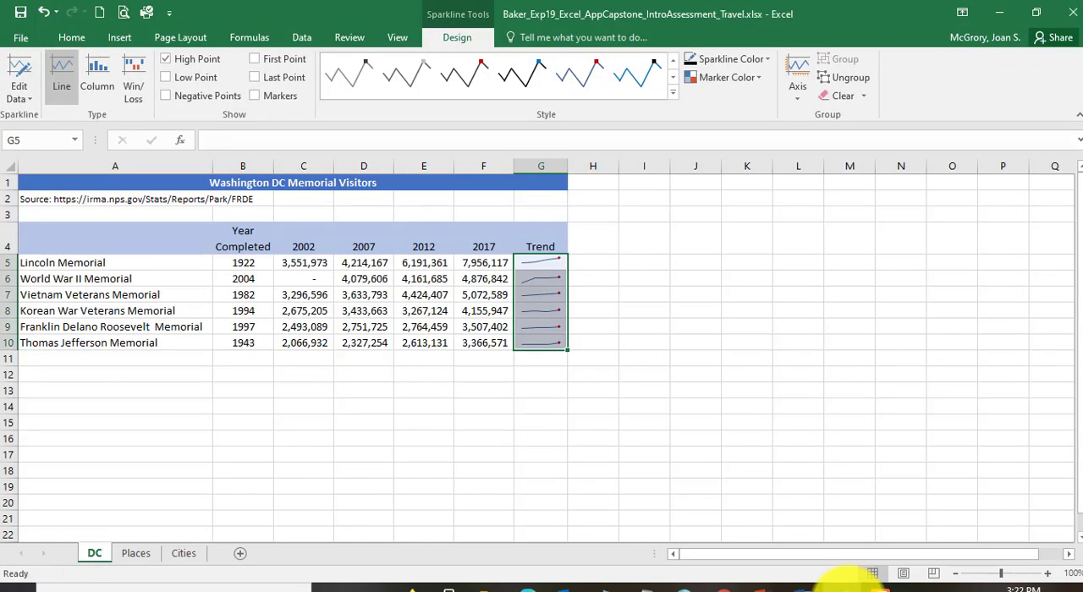
left_click(801, 585)
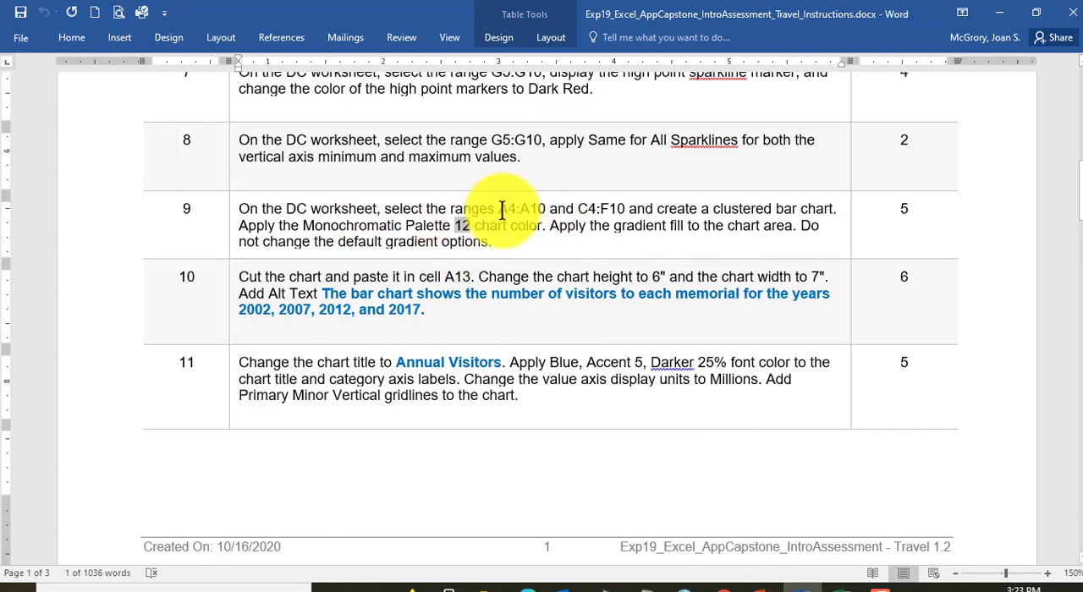
left_click_drag(498, 211, 624, 218)
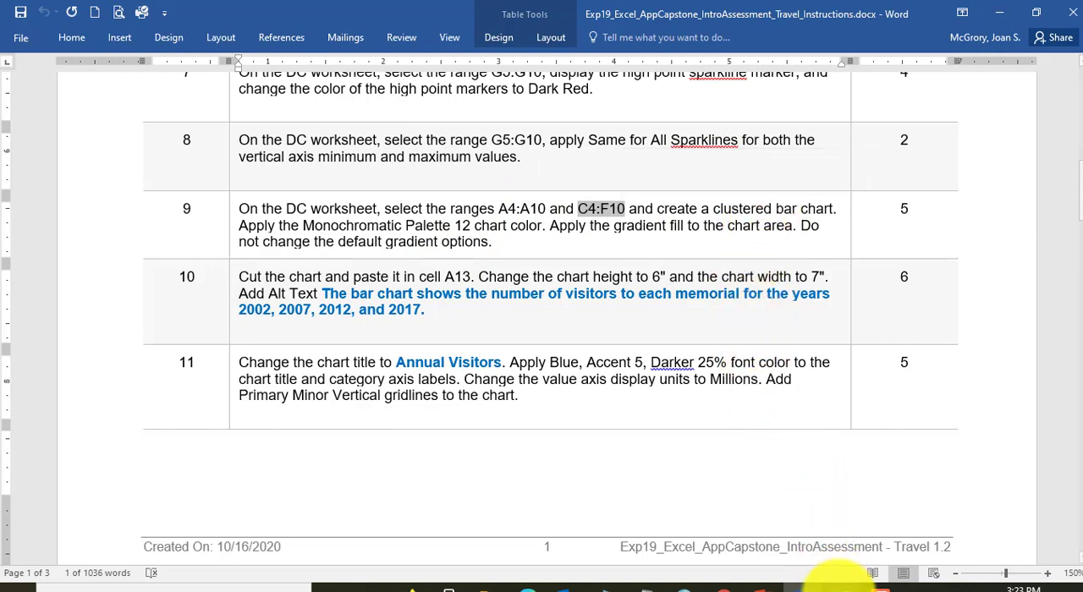
Step: Switch to the Excel workbook and insert a 2-D Clustered Bar chart from ranges A4:A10 and C4:F10 on the DC sheet
left_click(804, 586)
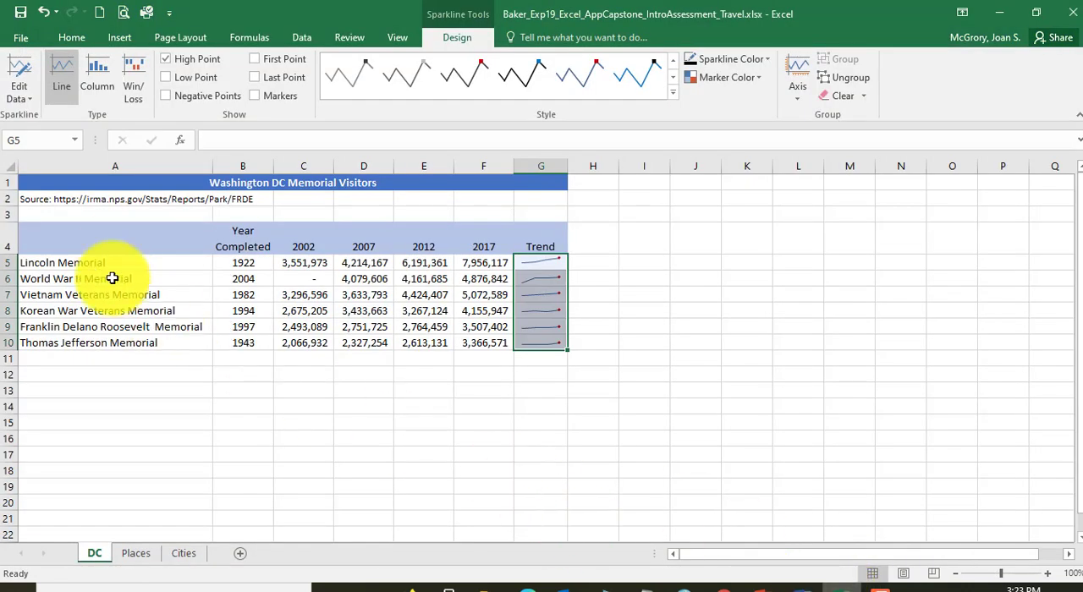
left_click_drag(121, 237, 127, 343)
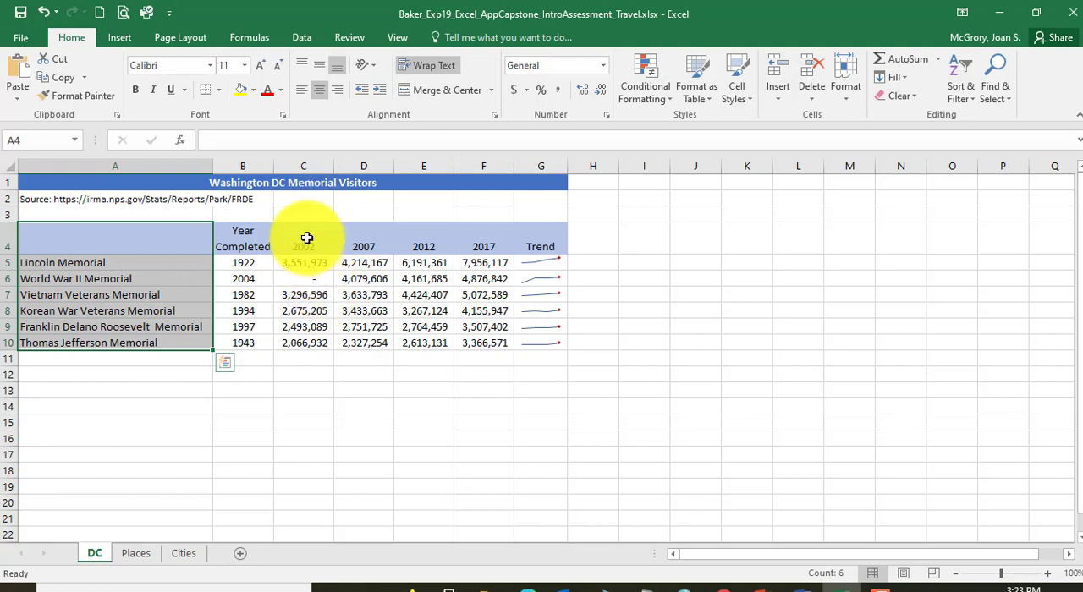
left_click_drag(302, 236, 497, 343)
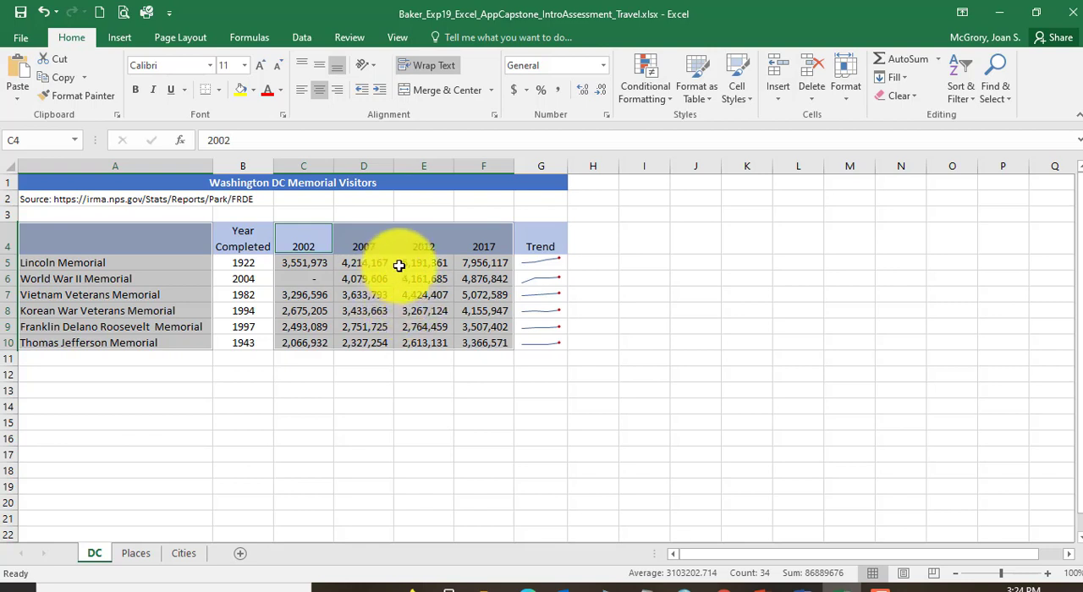
left_click(119, 37)
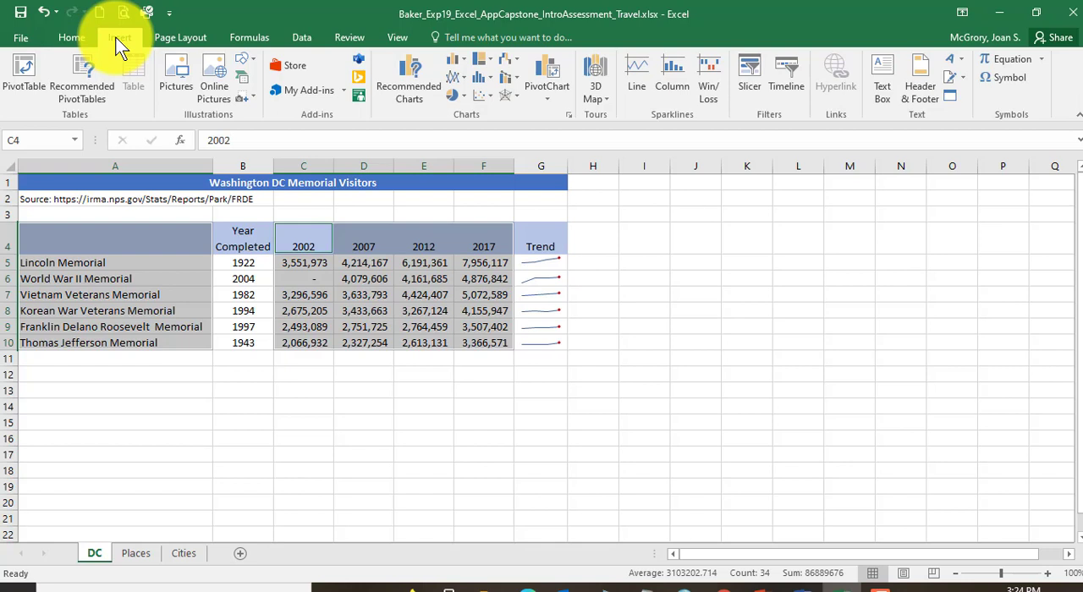
left_click(462, 62)
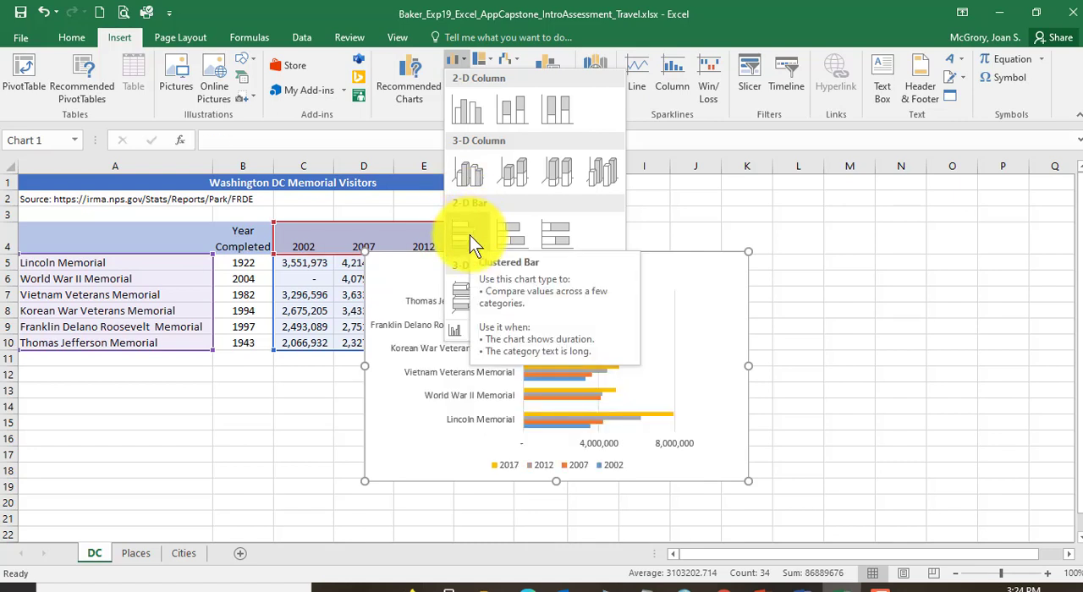
left_click(470, 236)
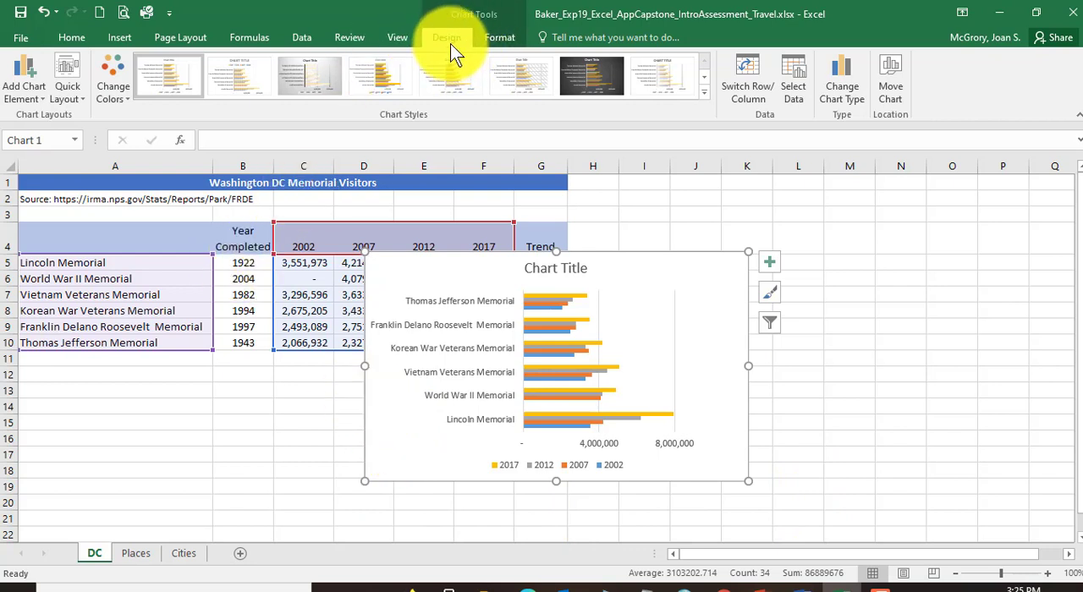
Step: Change the bar chart's colors to the Monochromatic palette that runs from light lavender-blue to dark blue
left_click(115, 90)
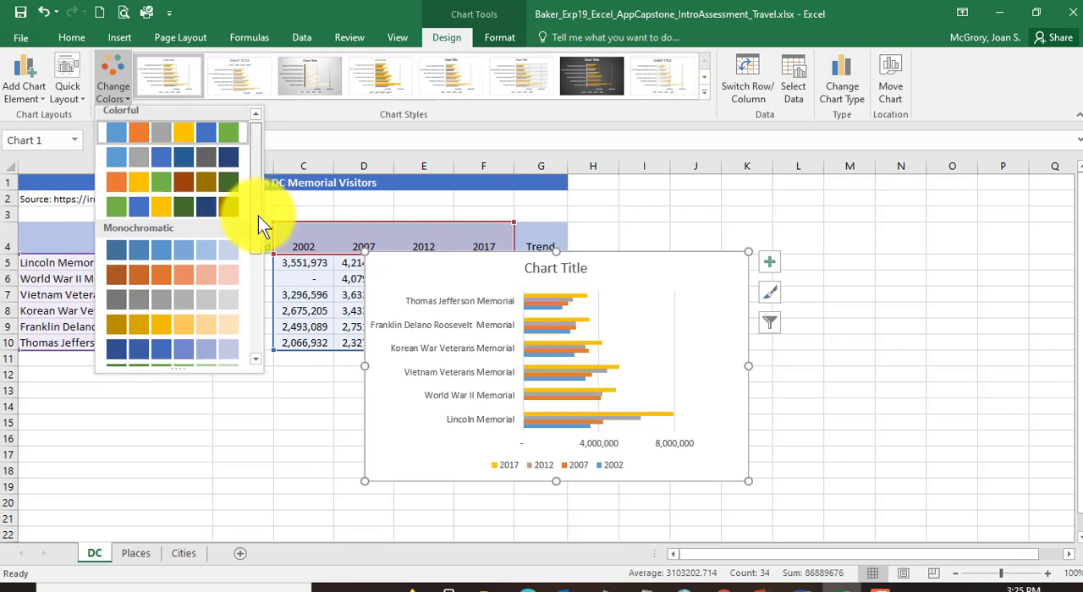
left_click_drag(258, 216, 251, 322)
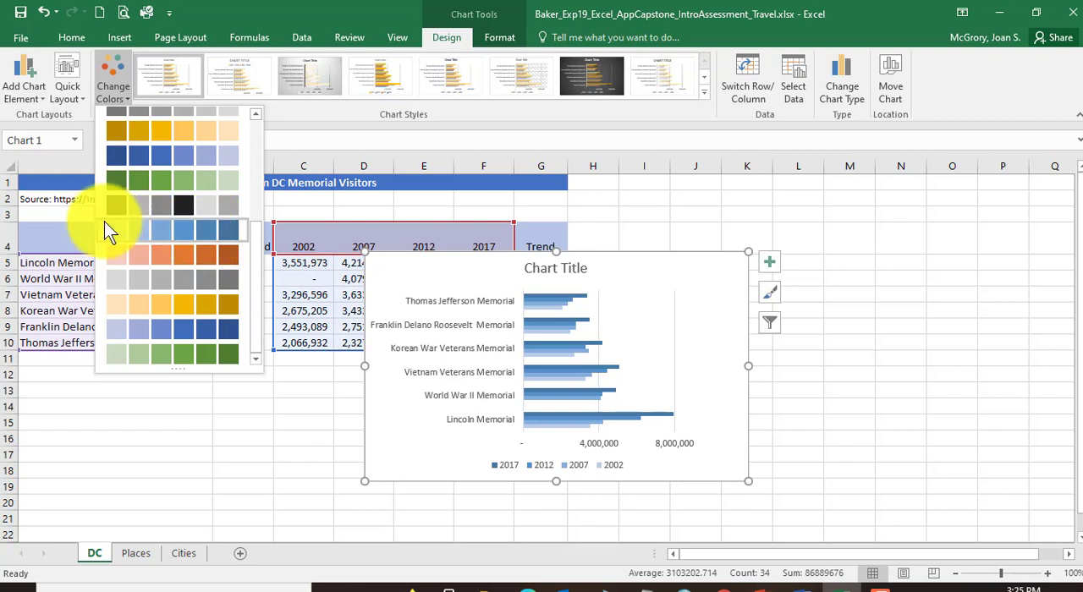
left_click(214, 332)
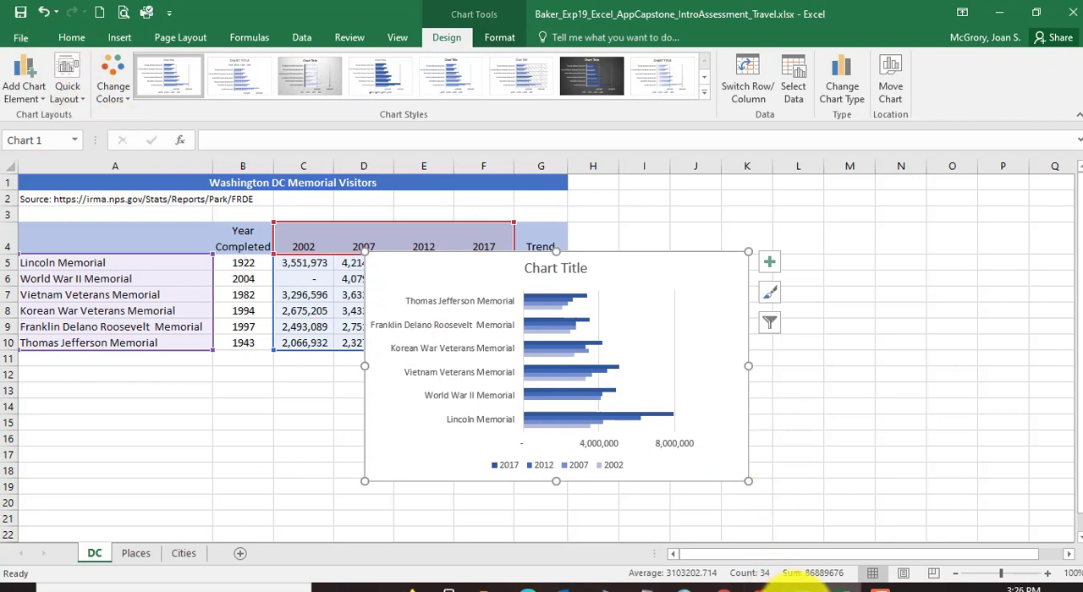
Step: Switch to the Word instructions, read step 9's chart area fill requirement, and return to the Excel workbook
left_click(795, 586)
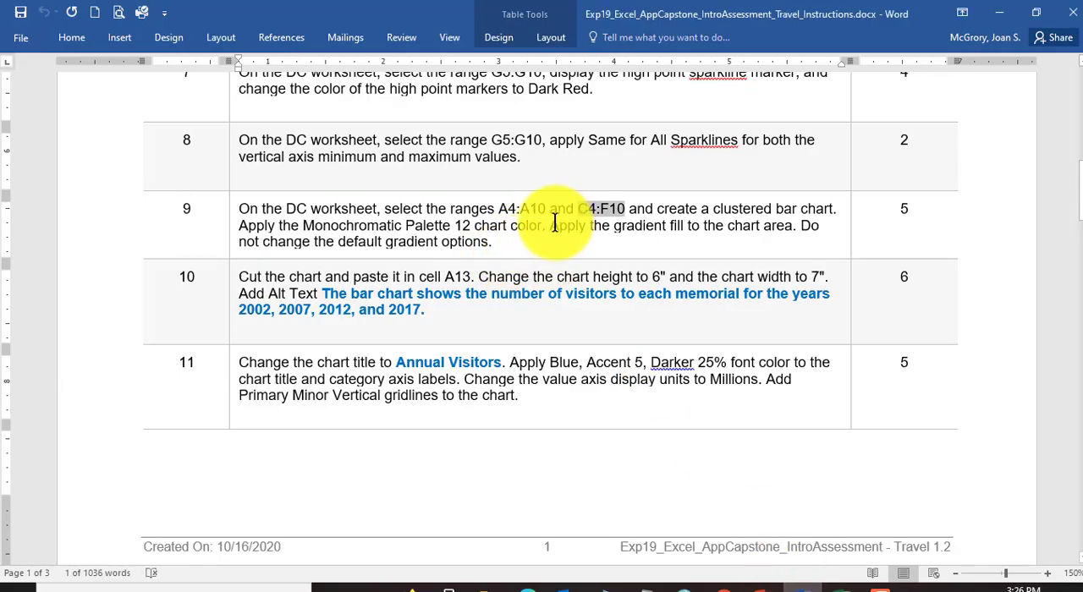
left_click_drag(549, 226, 809, 225)
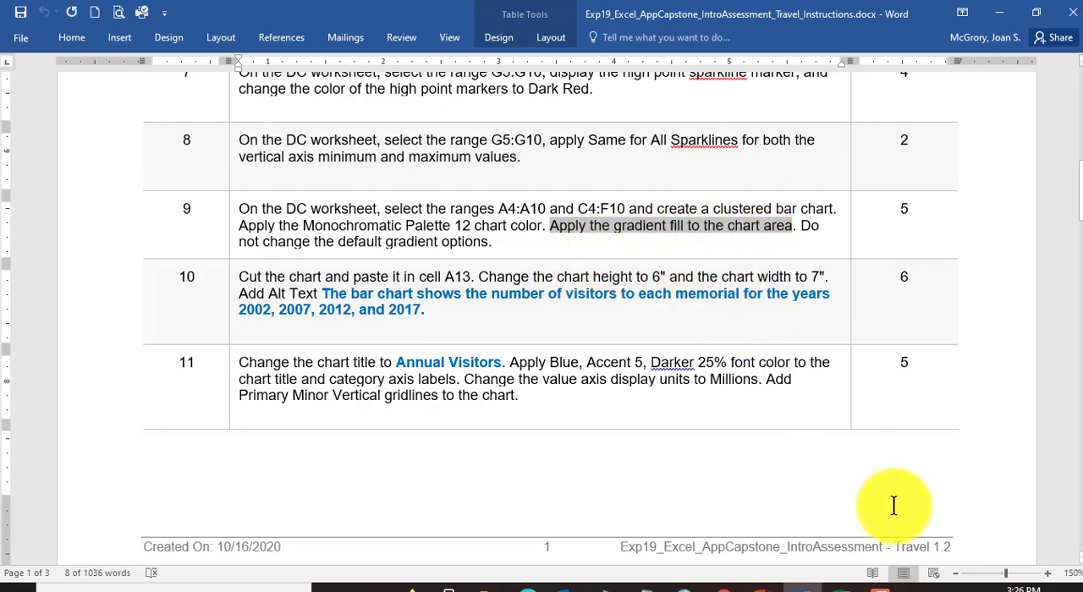
left_click(837, 588)
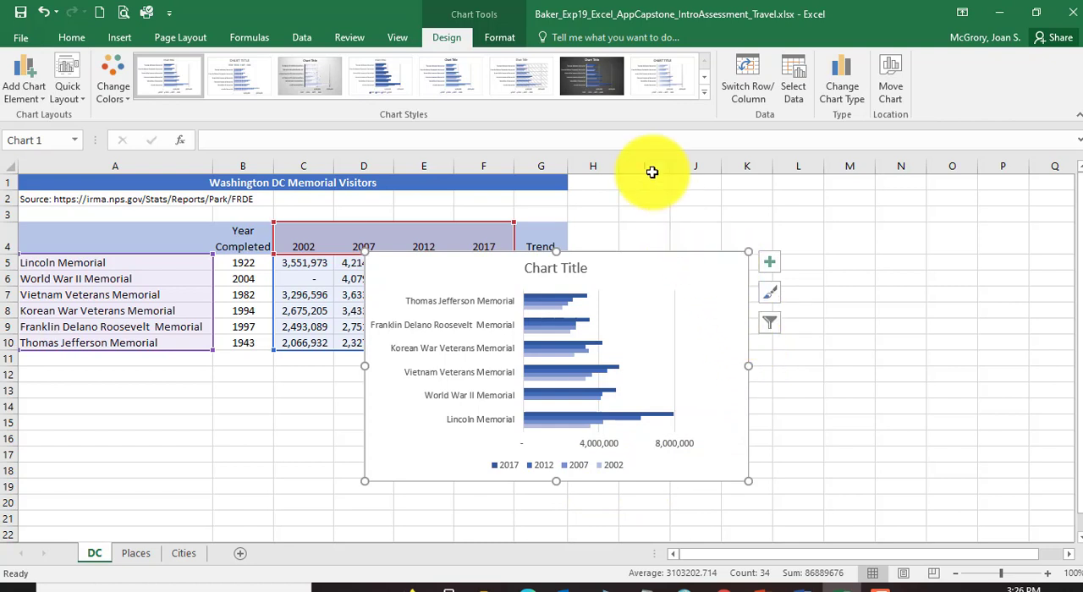
Step: Apply a gradient fill with its default options to the bar chart's chart area and save the workbook
left_click(505, 39)
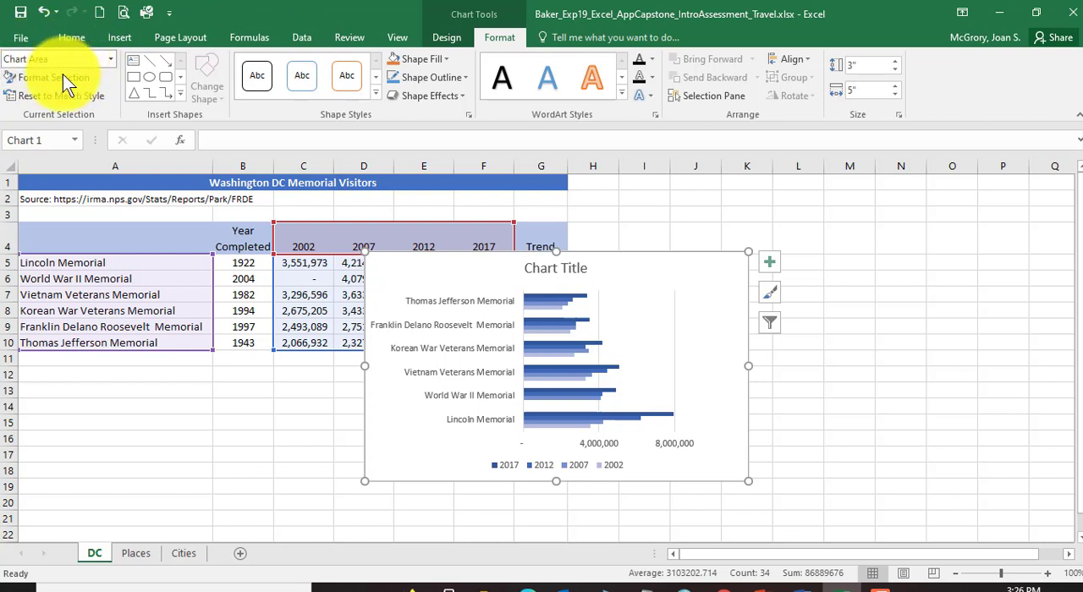
left_click(42, 84)
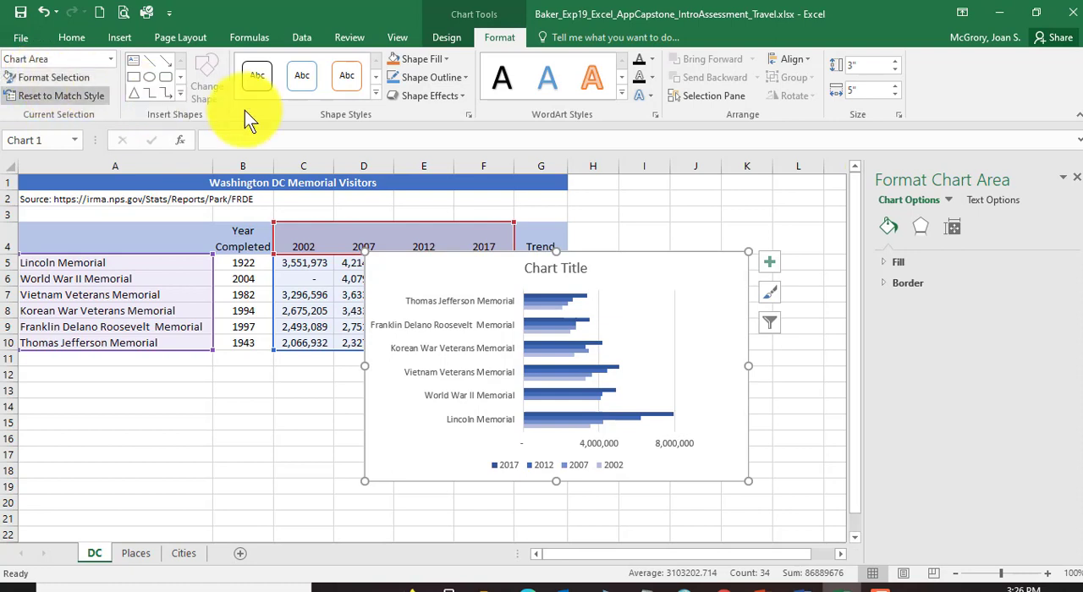
left_click(881, 260)
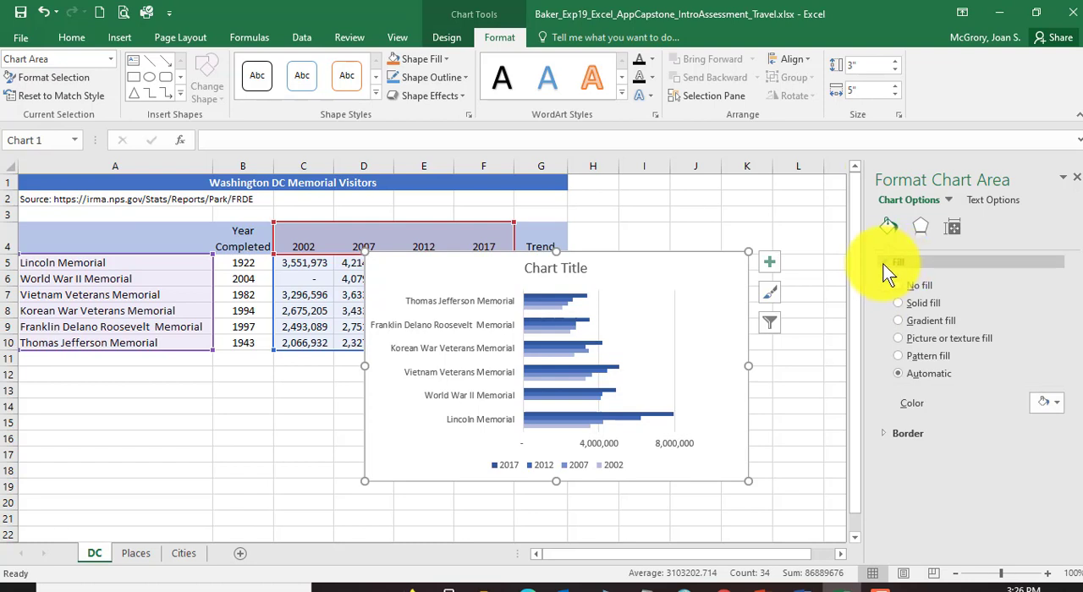
left_click(882, 260)
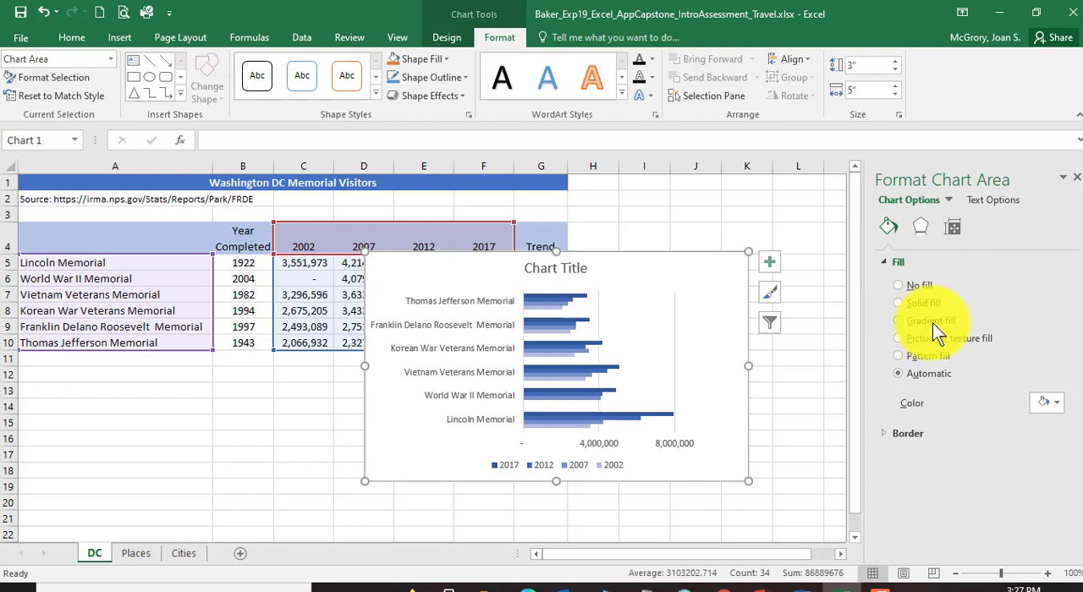
left_click(897, 321)
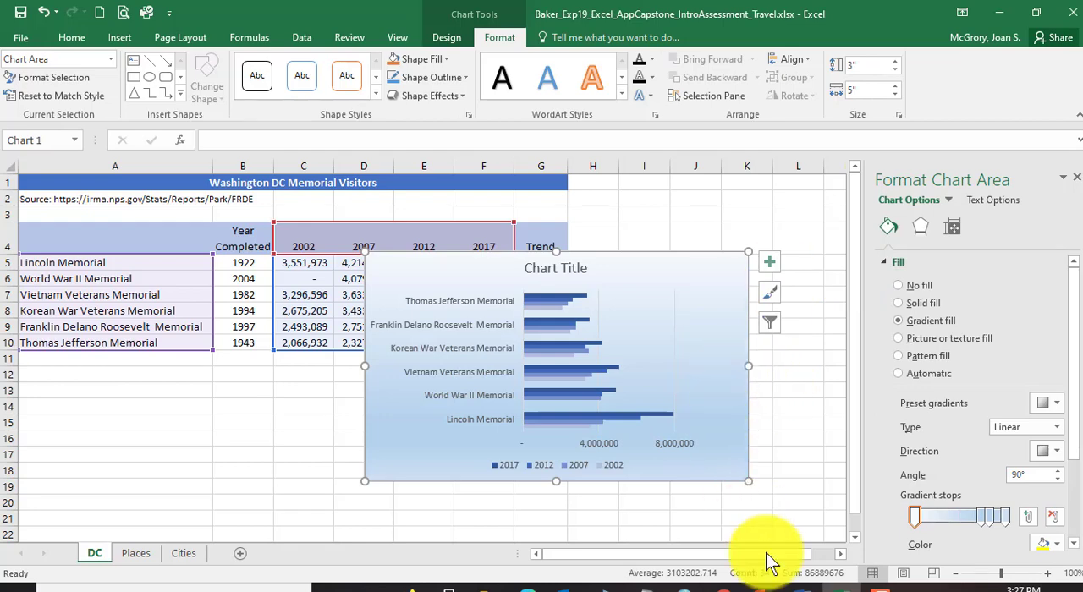
left_click(795, 585)
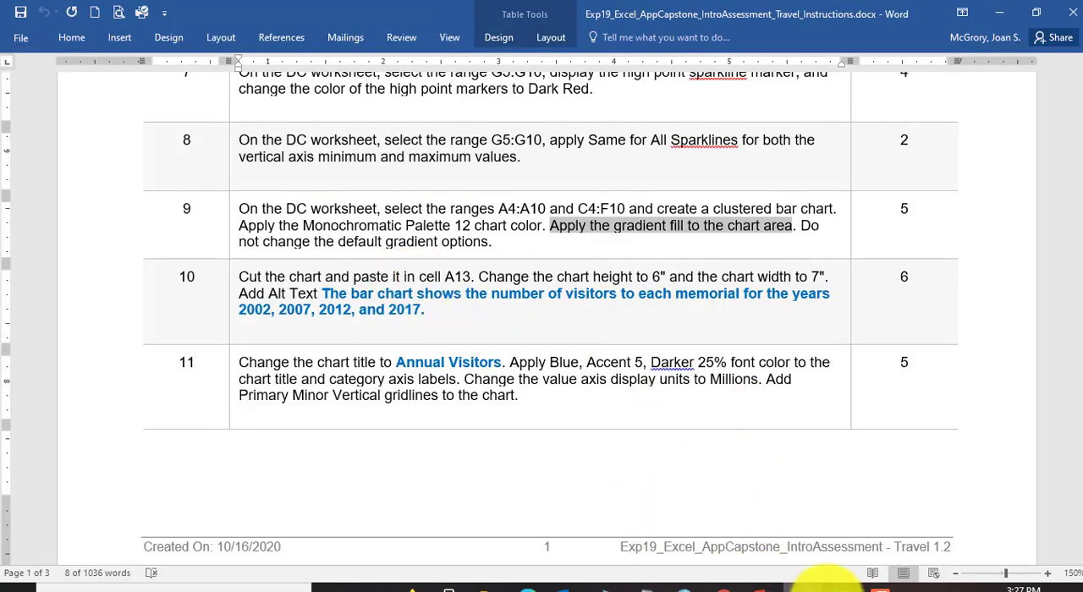
left_click(825, 584)
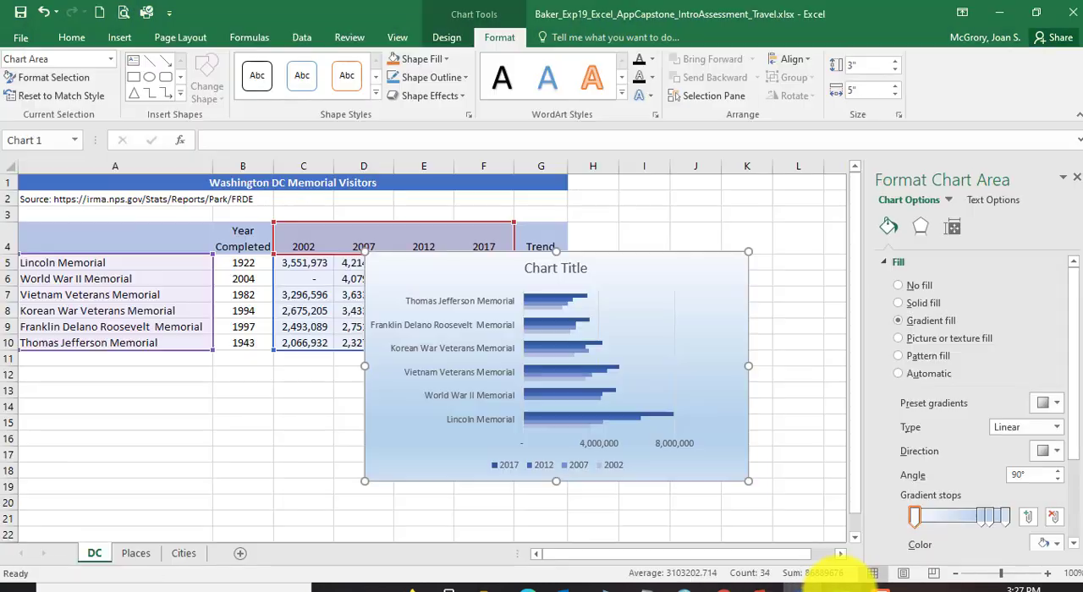
left_click(23, 13)
Step: Check step 10 in the Word instructions, and cut the bar chart in Excel and paste it into cell A13 of the DC sheet
left_click(804, 587)
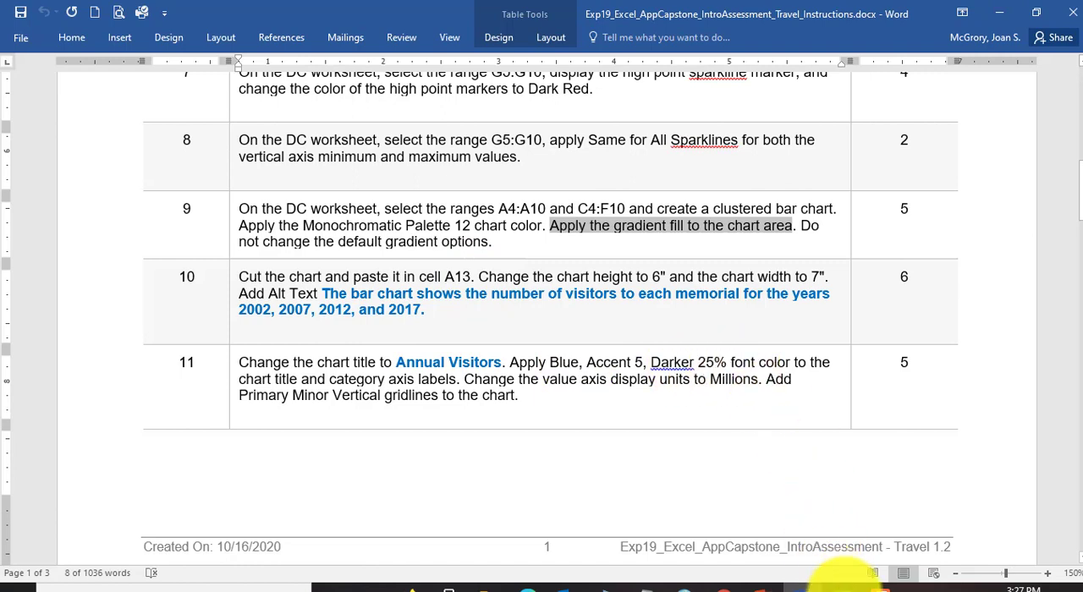
left_click(833, 585)
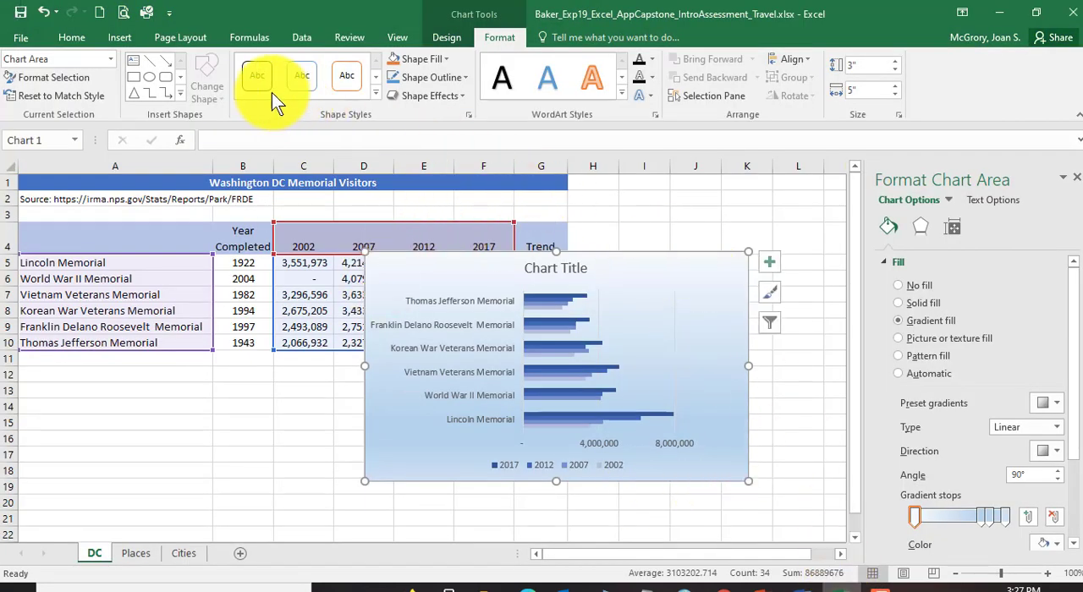
left_click(76, 36)
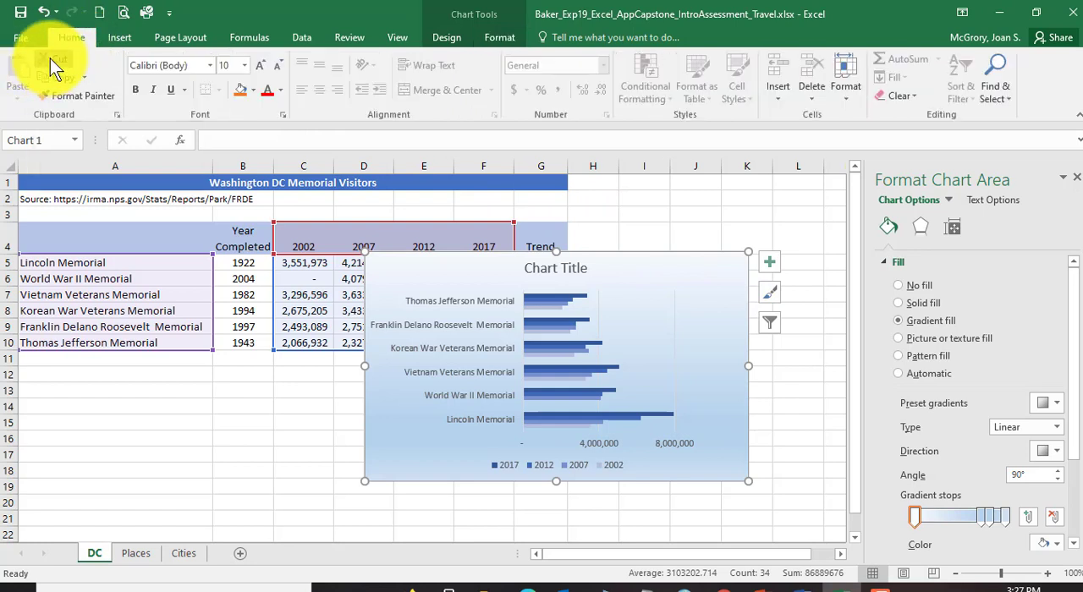
left_click(50, 59)
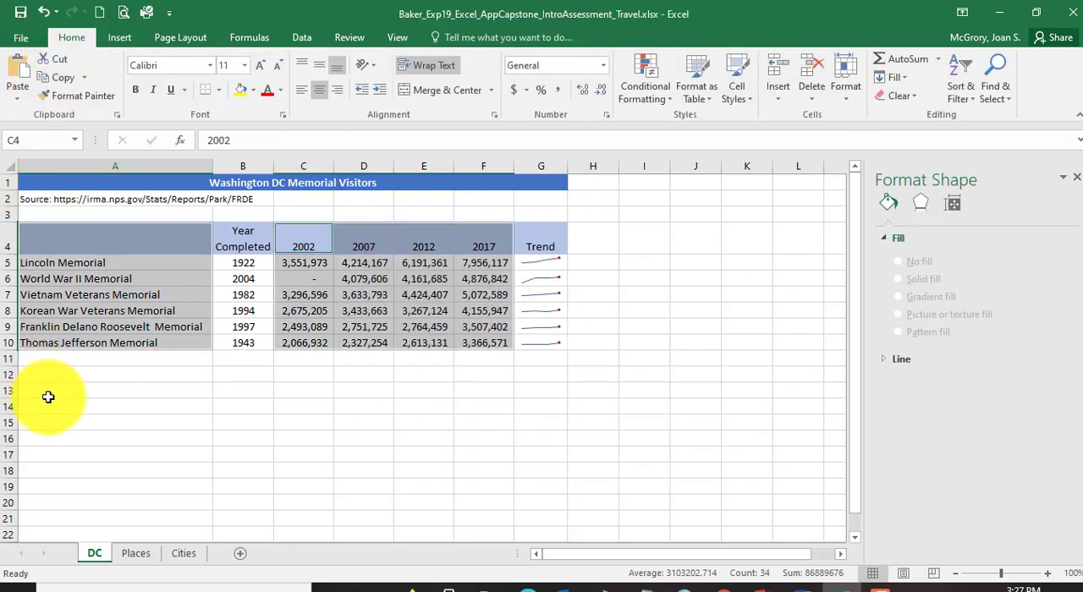
left_click(50, 392)
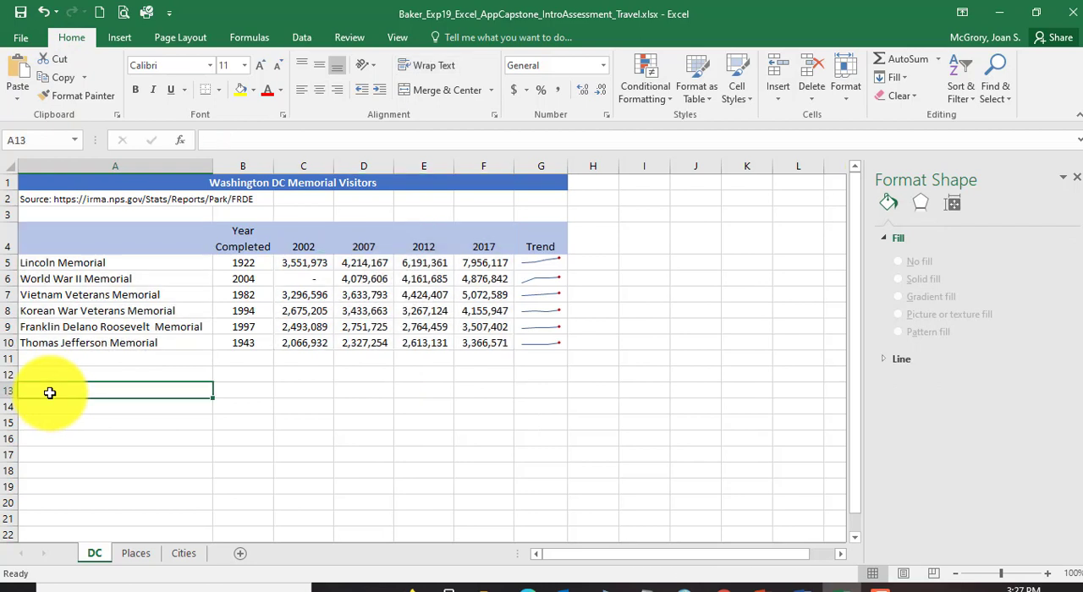
left_click(23, 71)
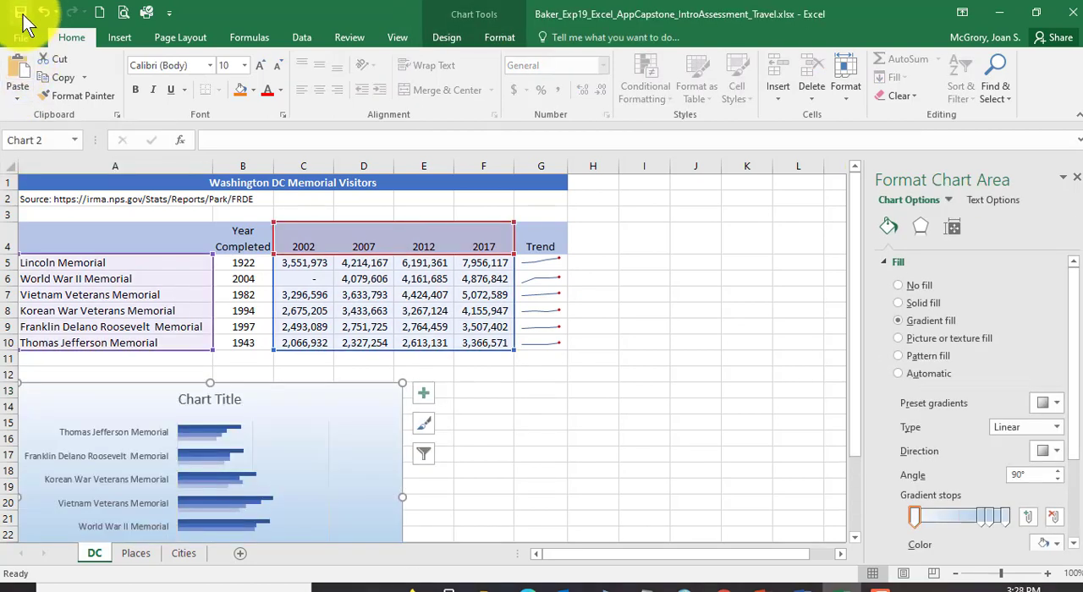
Step: Read the chart height and width required by step 10 in the Word instructions and return to the Excel workbook
left_click(808, 589)
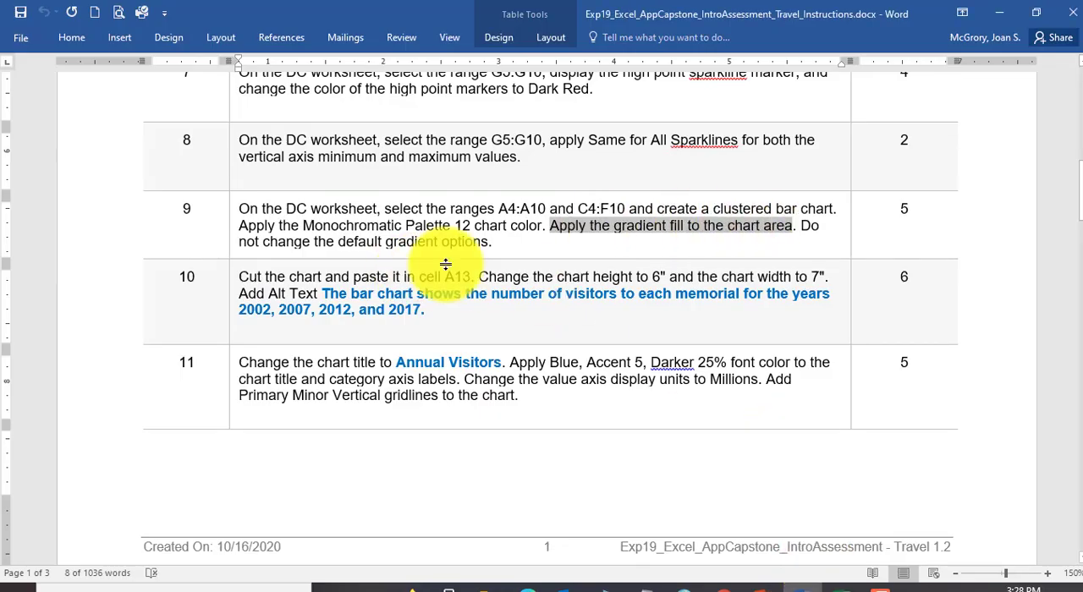
left_click(324, 282)
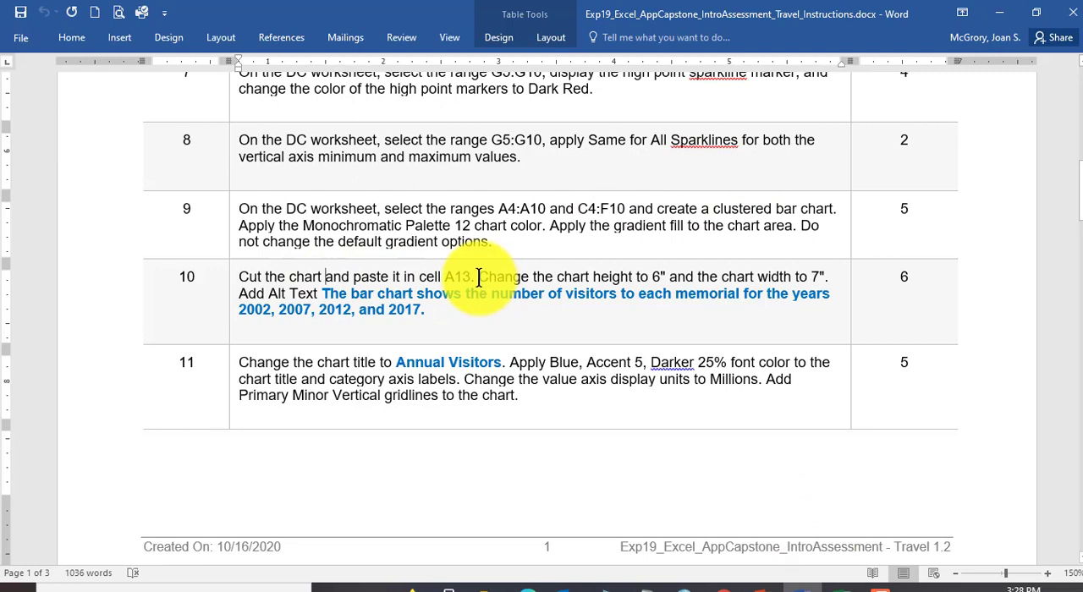
left_click_drag(479, 277, 832, 282)
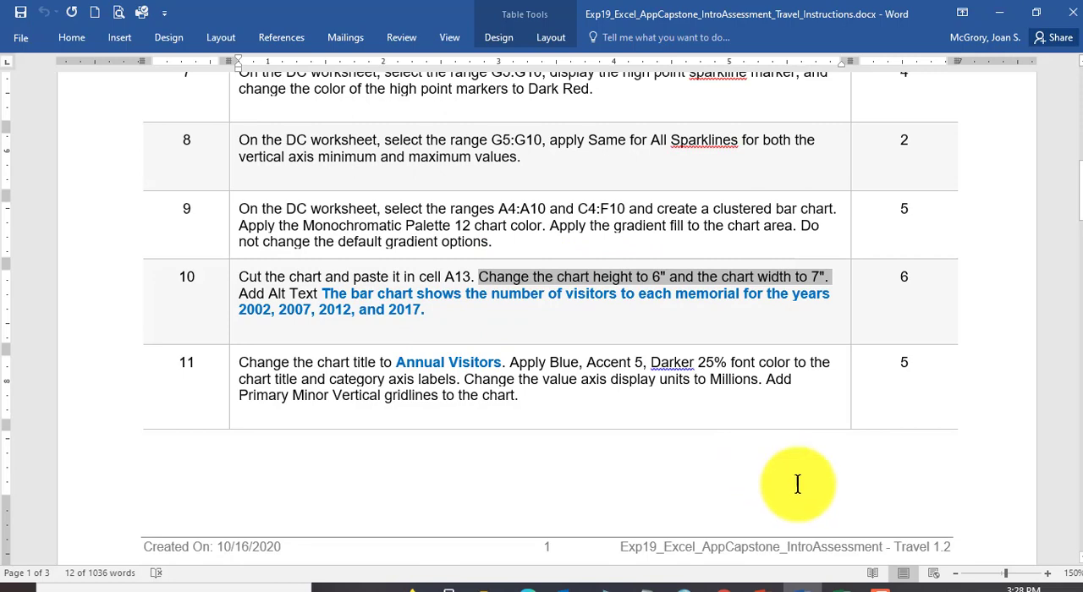
left_click(844, 590)
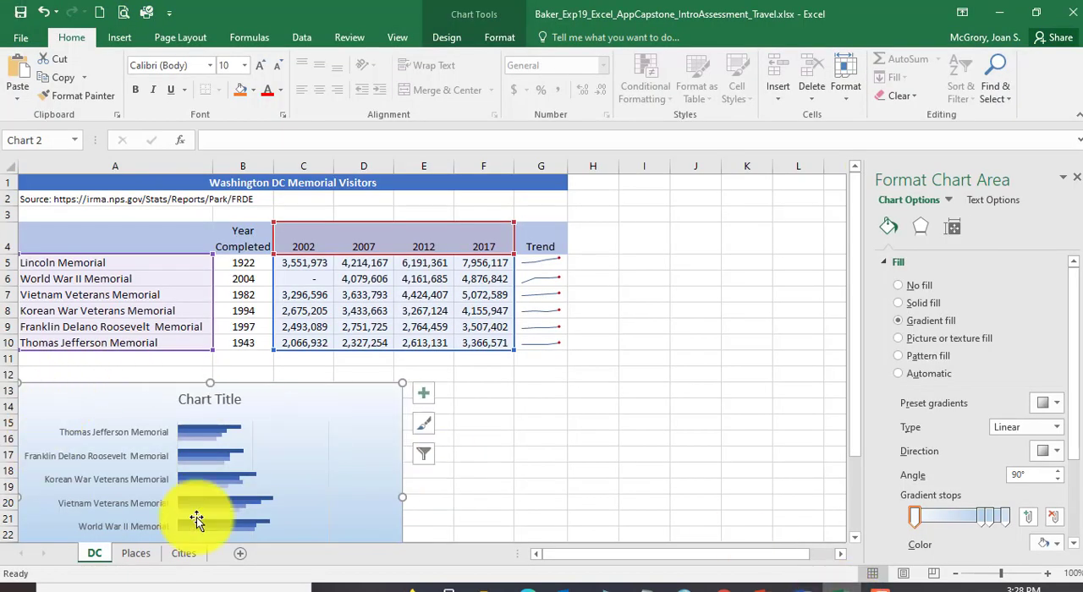
Step: Set the bar chart's height to 6" and its width to 7", and save the workbook
left_click(494, 38)
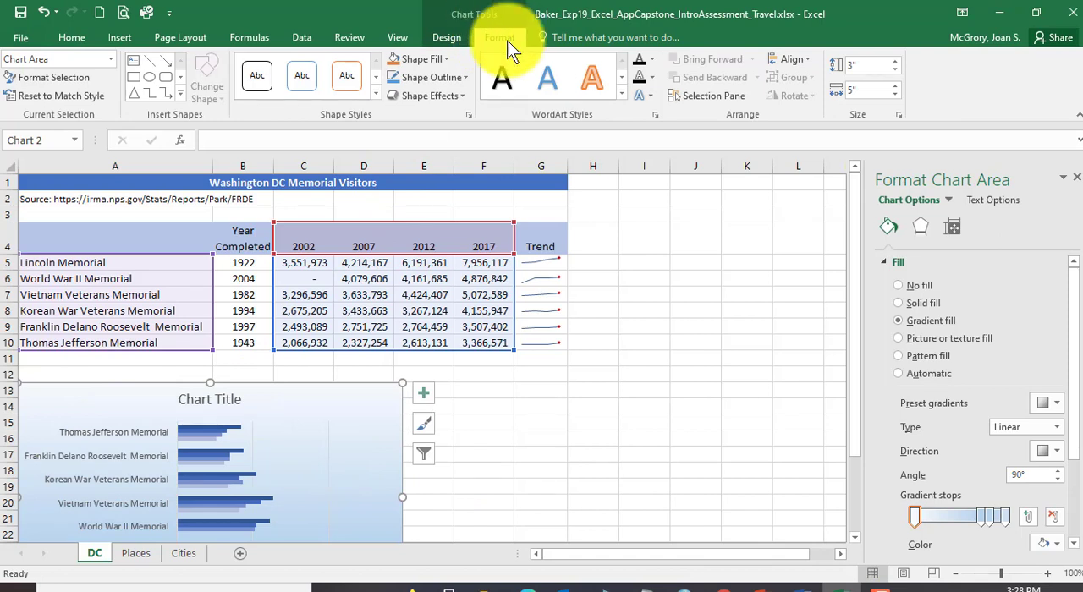
type("6")
left_click(863, 91)
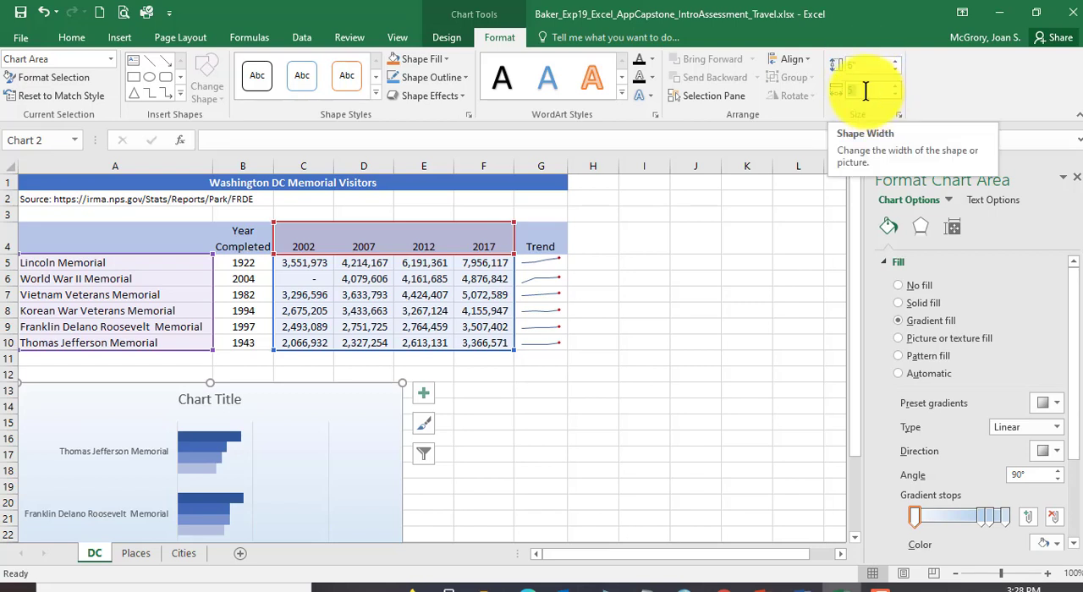
type("7")
key("Return")
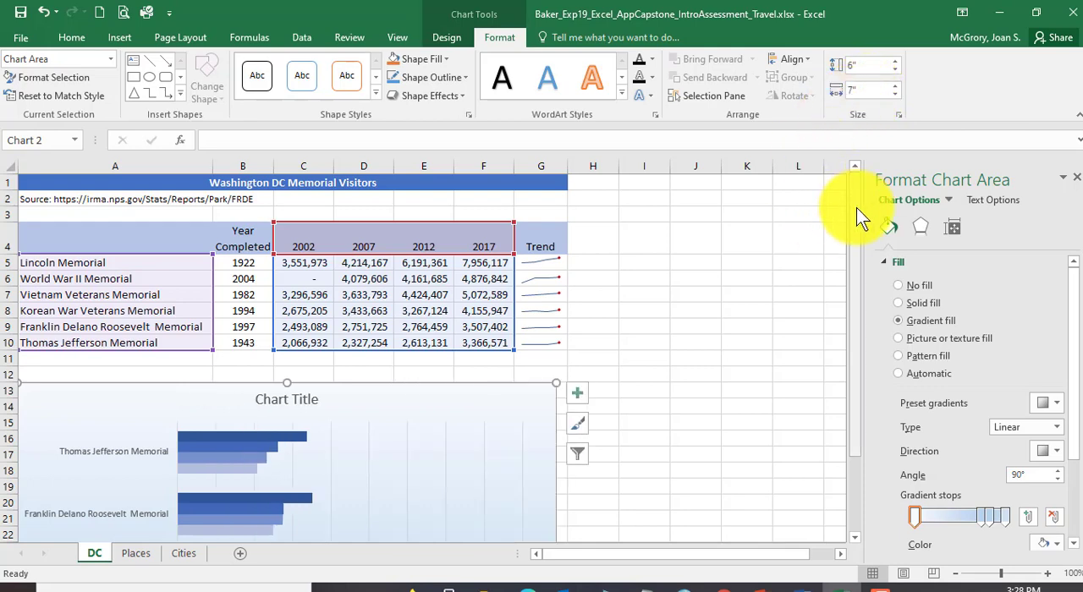
left_click_drag(856, 207, 851, 158)
left_click(21, 12)
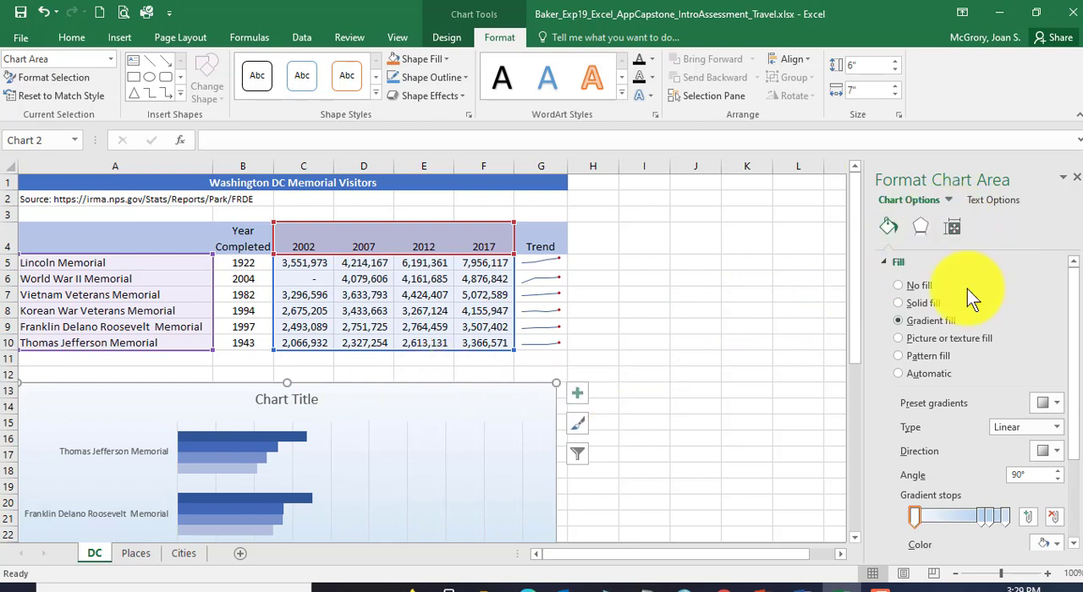
Step: Add the alt text description "The bar chart shows the number of visitors to each memorial for the years 2002, 2007, 2012, and 2017." and save
left_click(952, 229)
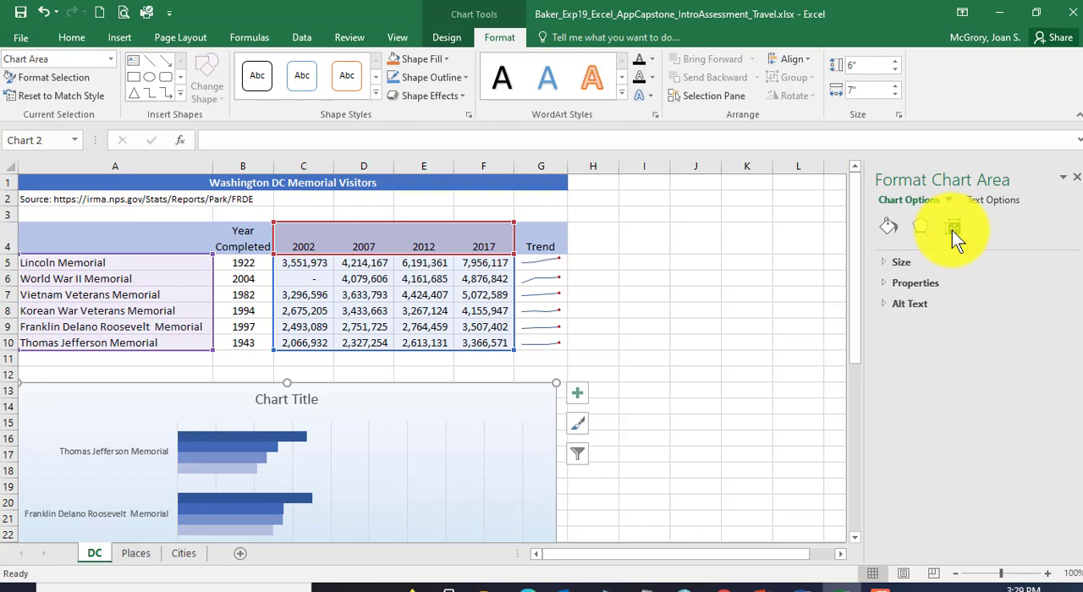
left_click(883, 304)
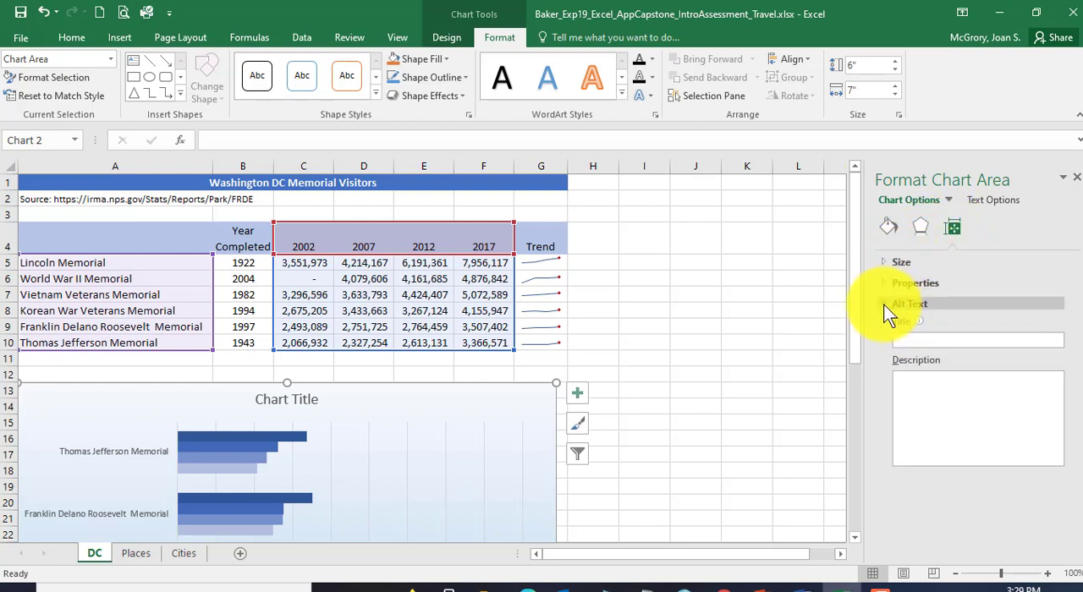
left_click(949, 385)
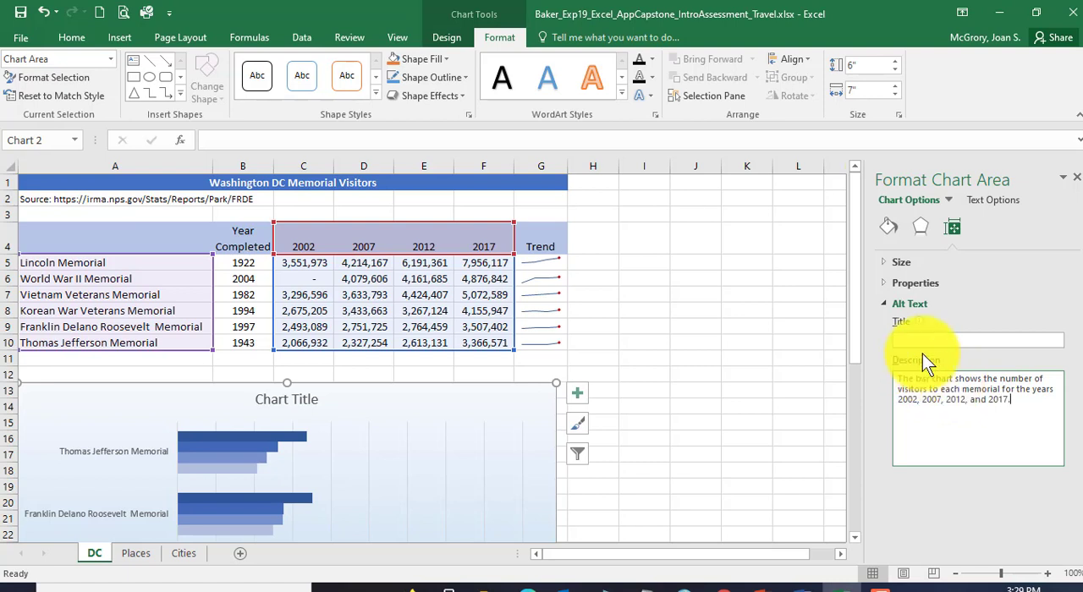
left_click(21, 13)
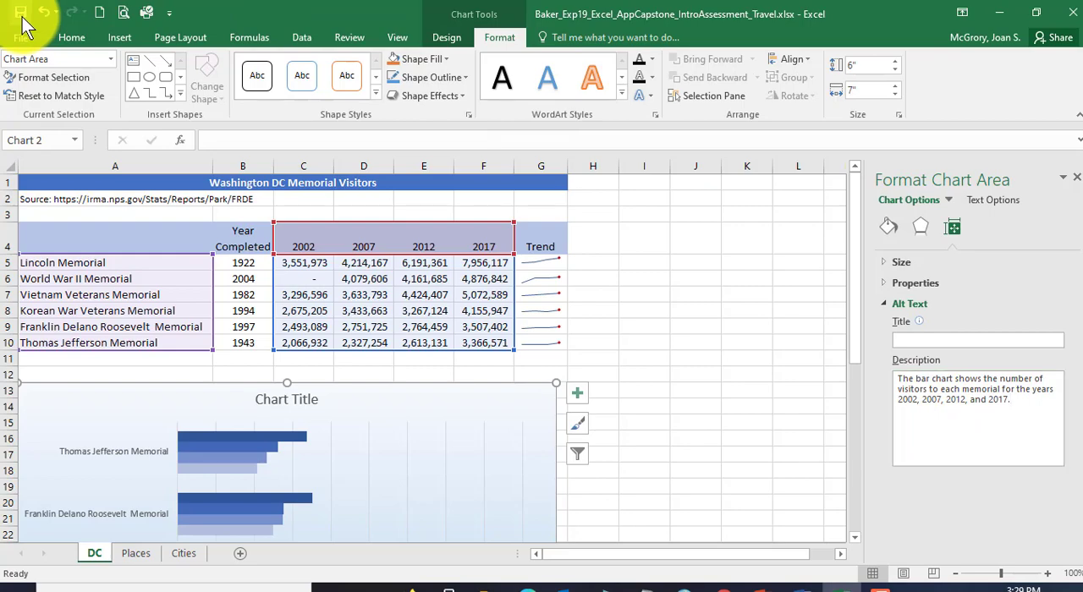
Step: Switch to the Word instructions, recheck step 10's alt text, and read step 11 on the chart title, font color, display units and gridlines
left_click(812, 586)
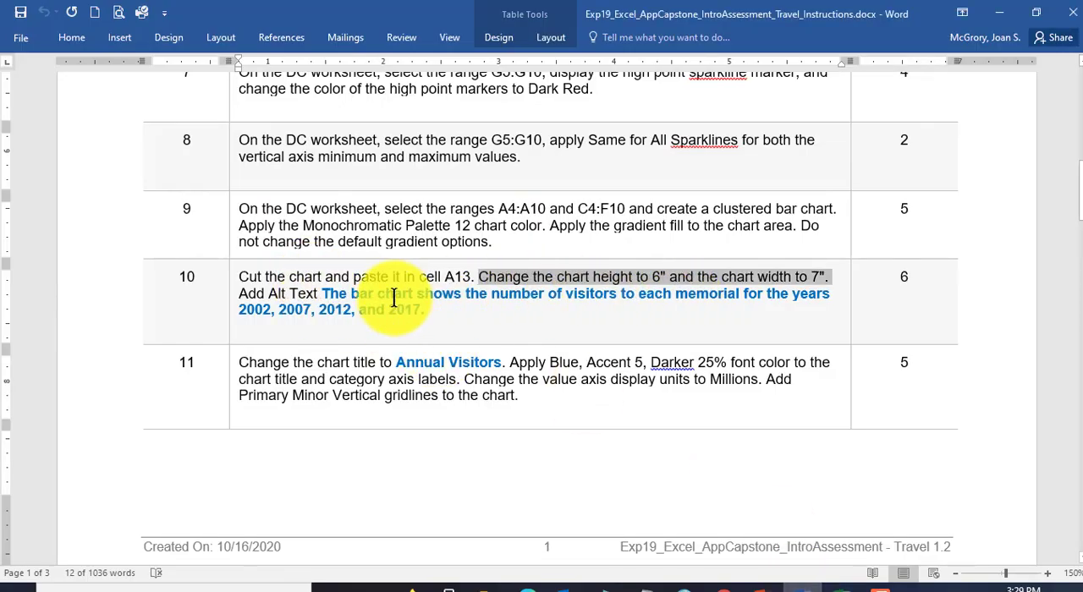
left_click(349, 294)
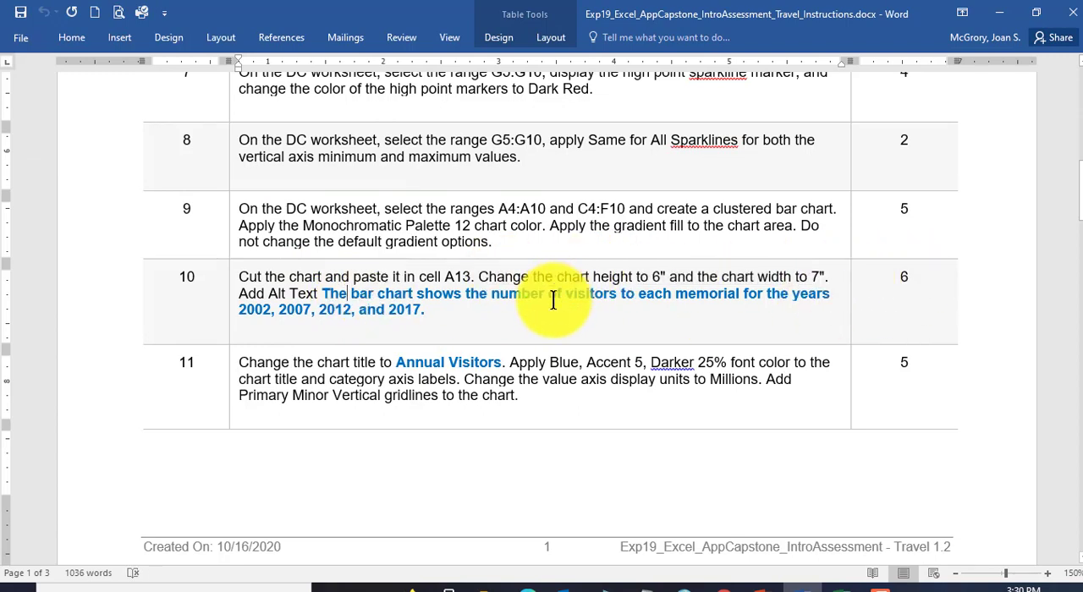
scroll(556, 296, "down", 3)
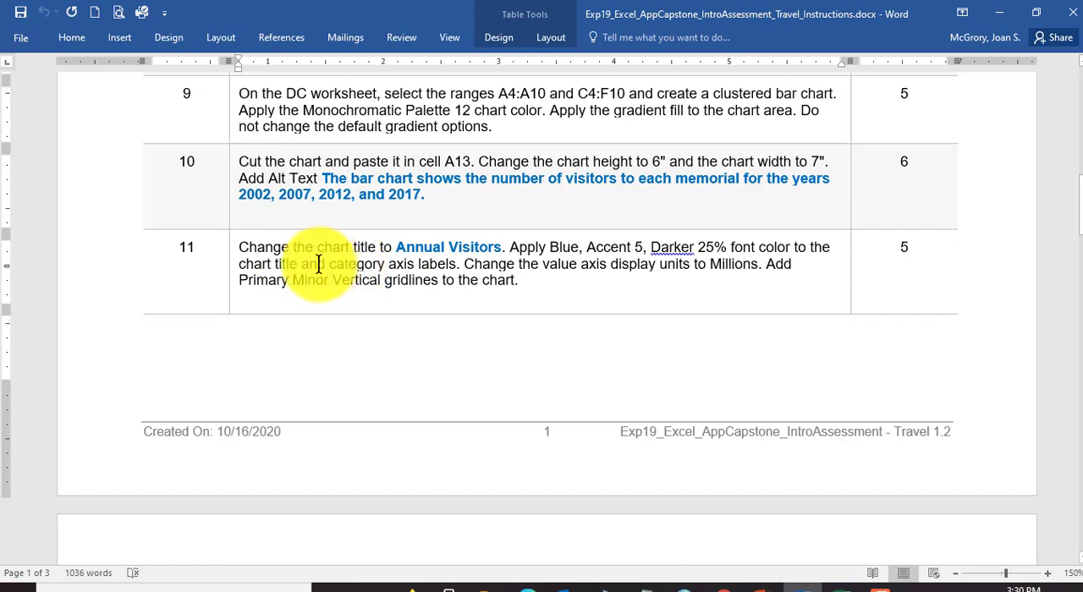
left_click_drag(332, 264, 448, 263)
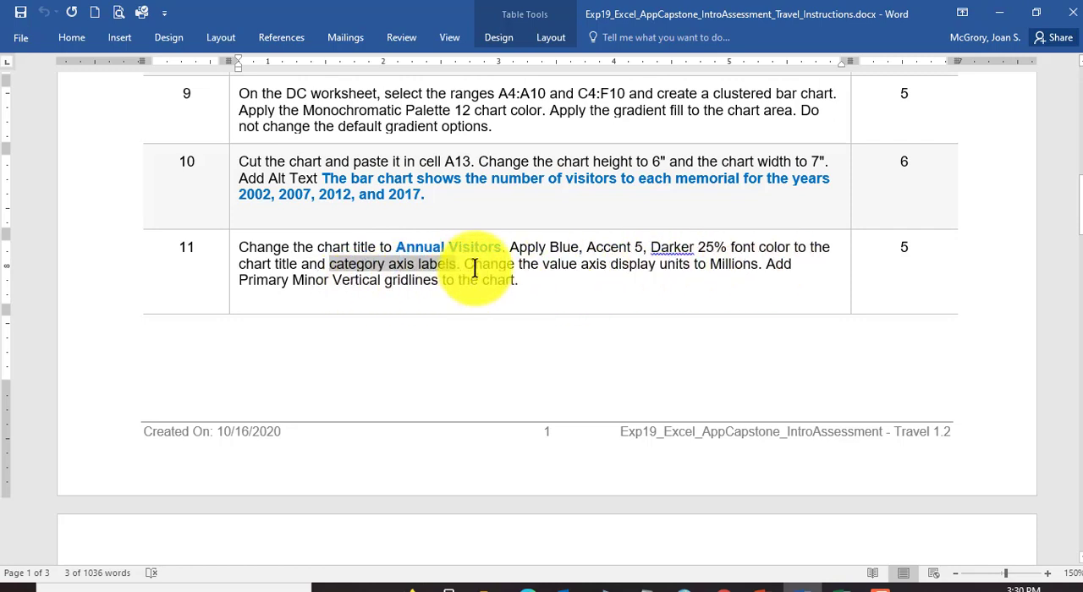
left_click(431, 246)
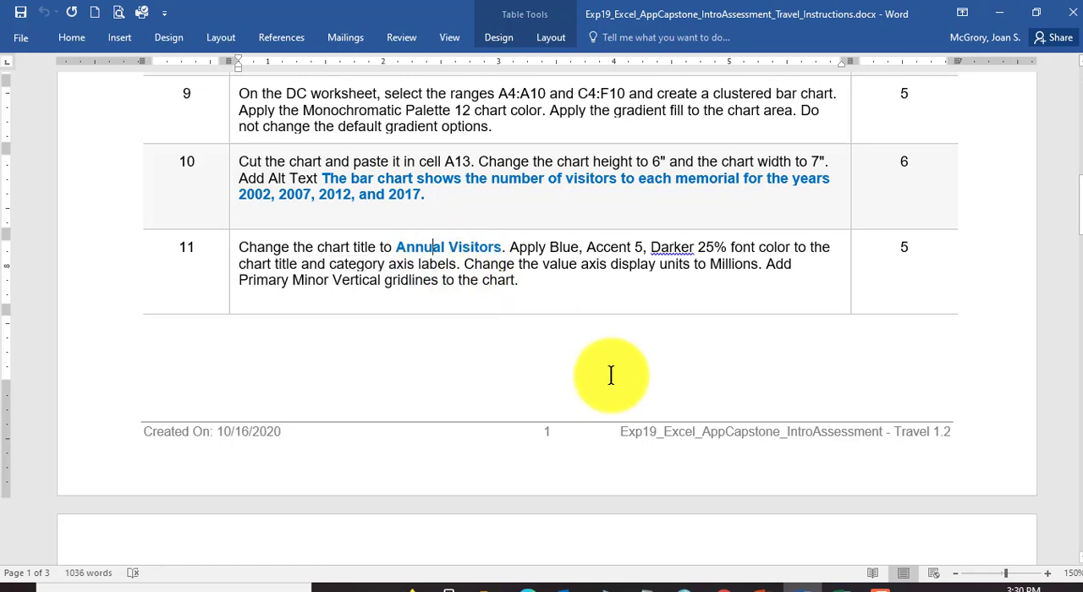
Step: Switch back to the Excel workbook and change the bar chart's title to "Annual Visitors"
left_click(835, 583)
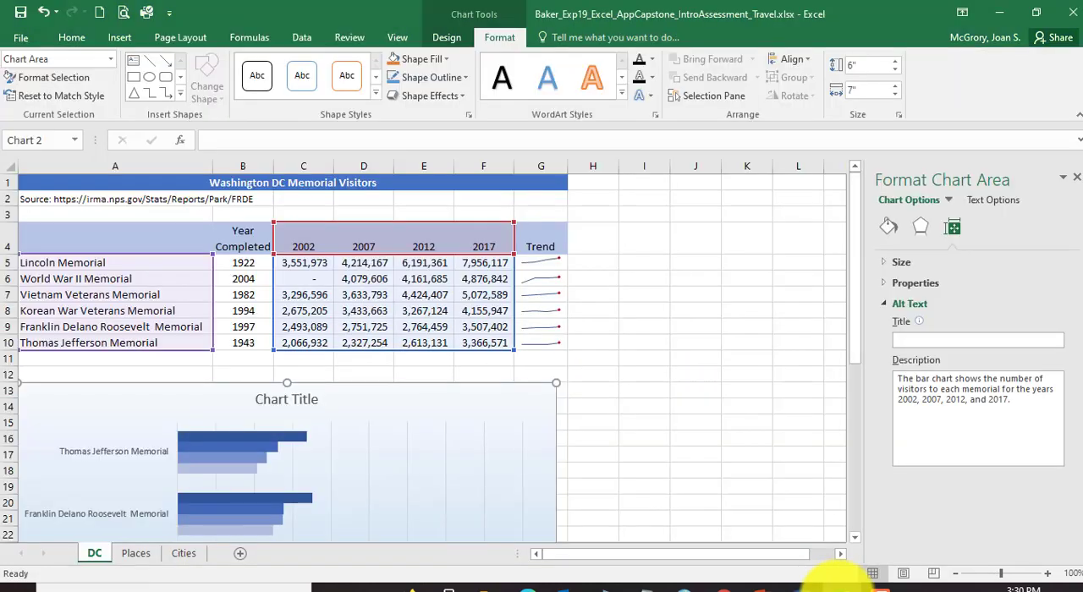
left_click(293, 403)
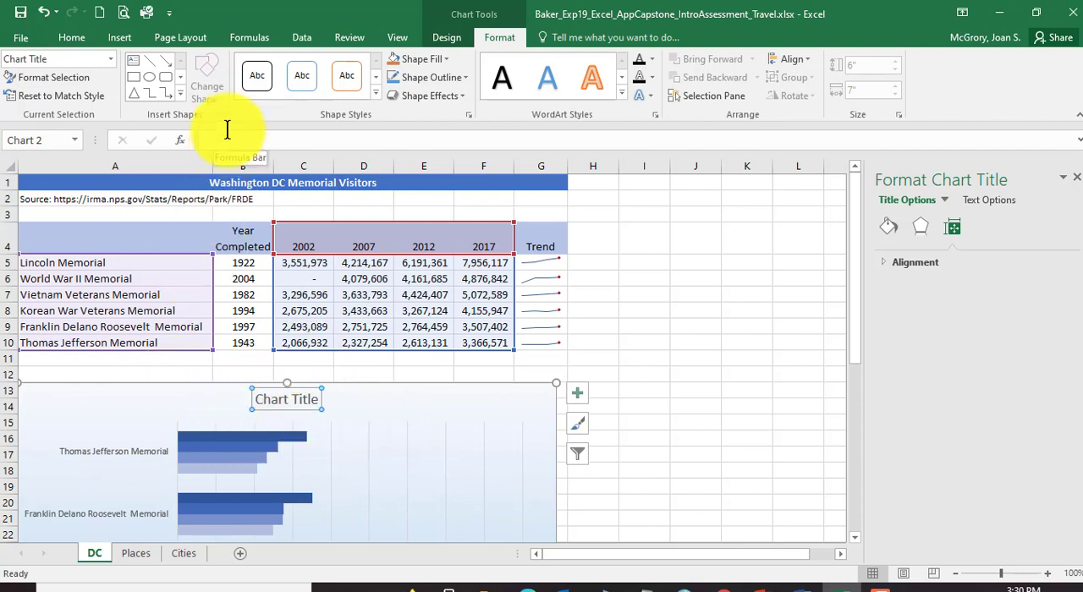
left_click(272, 143)
type("Annual Visitors")
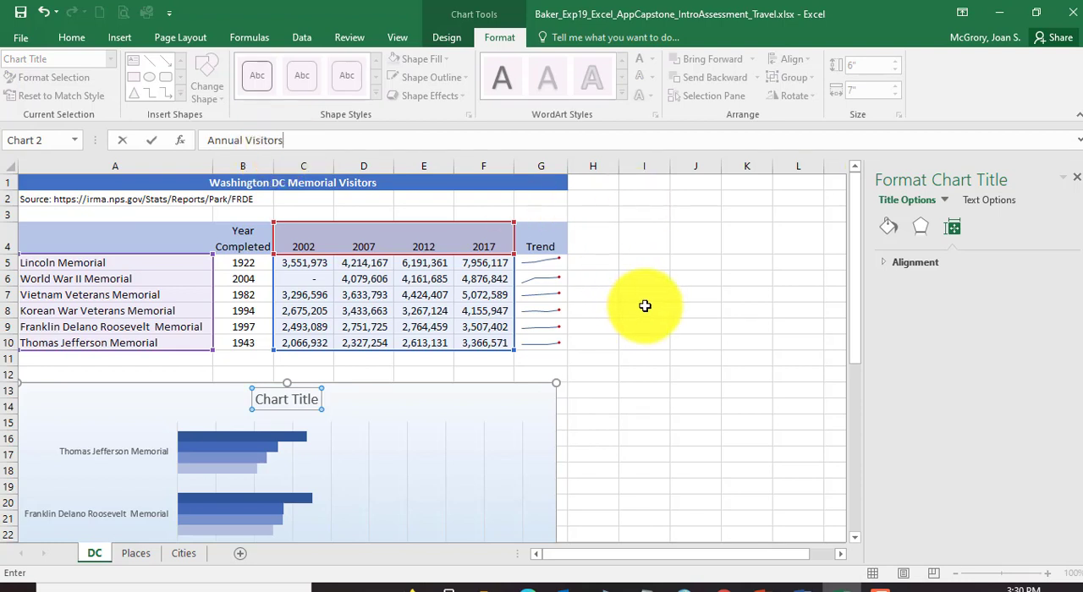
key("Return")
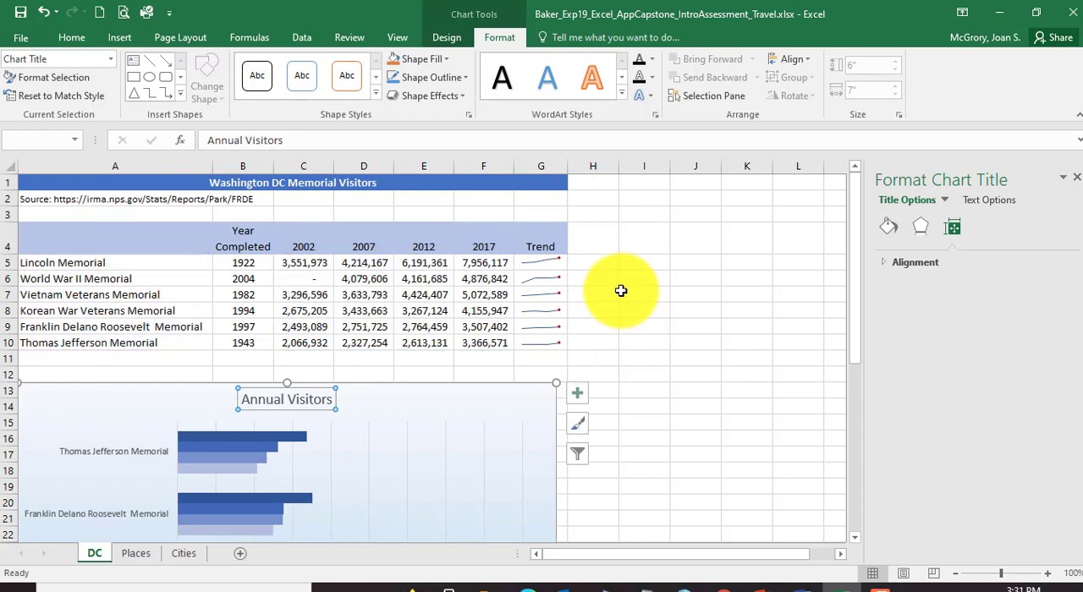
Step: Apply the Blue, Accent 5, Darker 25% font color to the bar chart's title
left_click(73, 38)
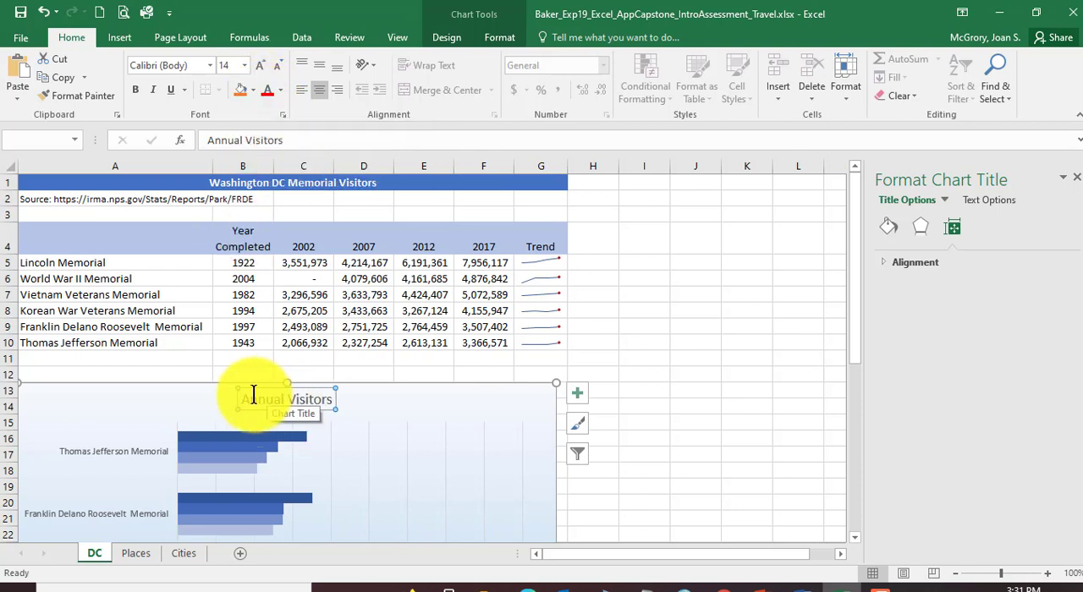
left_click(282, 92)
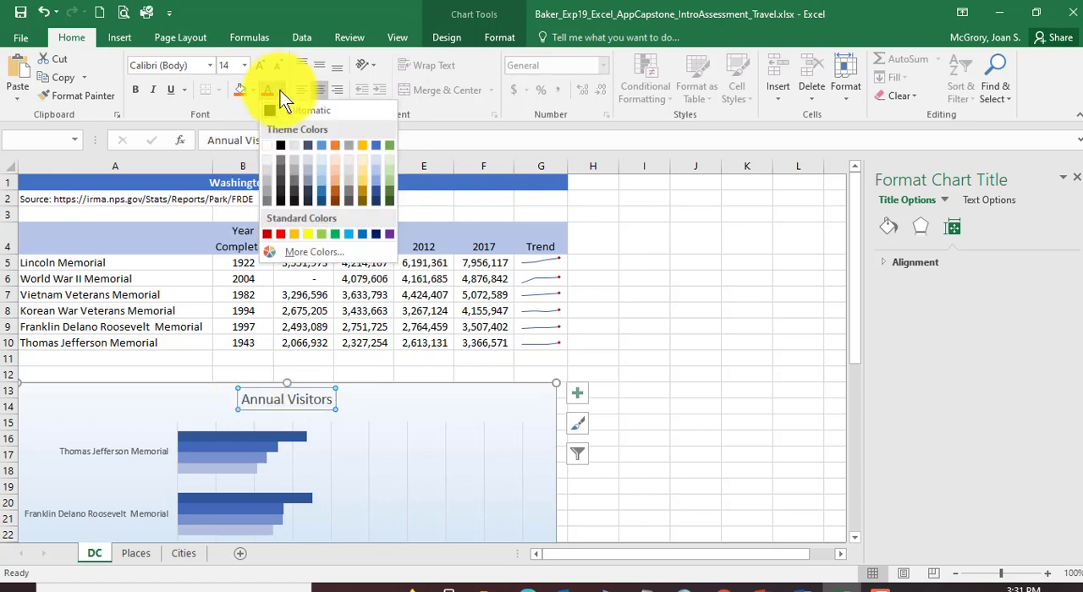
left_click(377, 192)
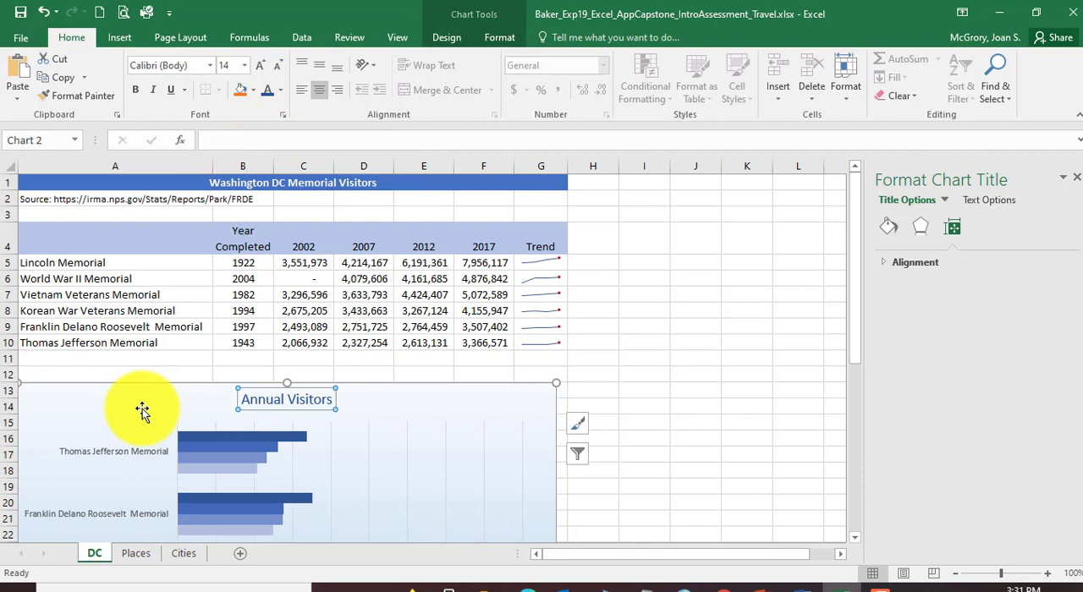
Step: Select the bar chart's category axis with the memorial names and look over its labels
scroll(142, 410, "down", 2)
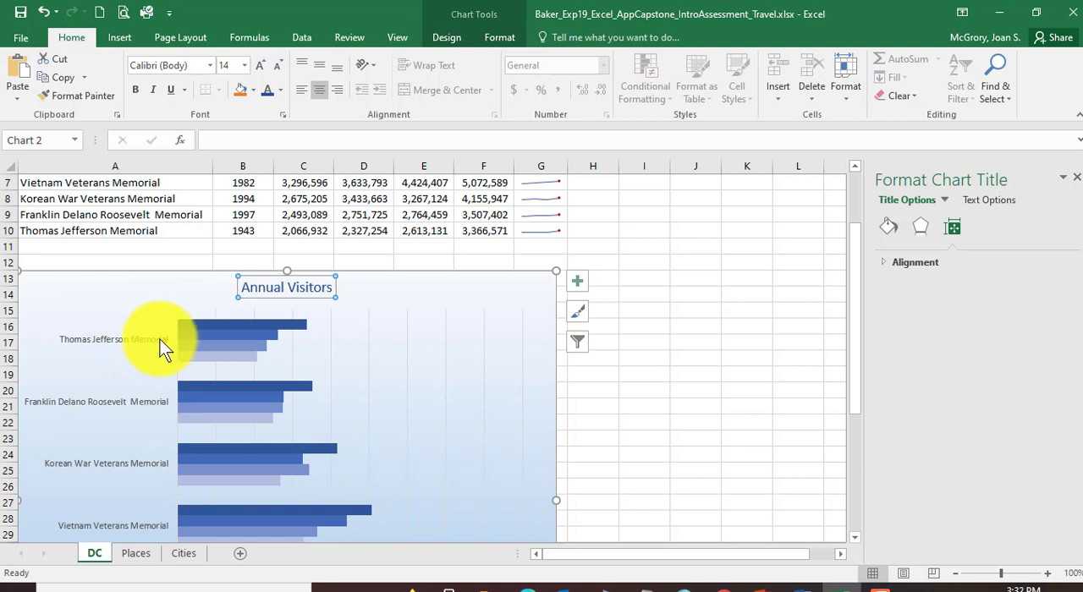
left_click(94, 340)
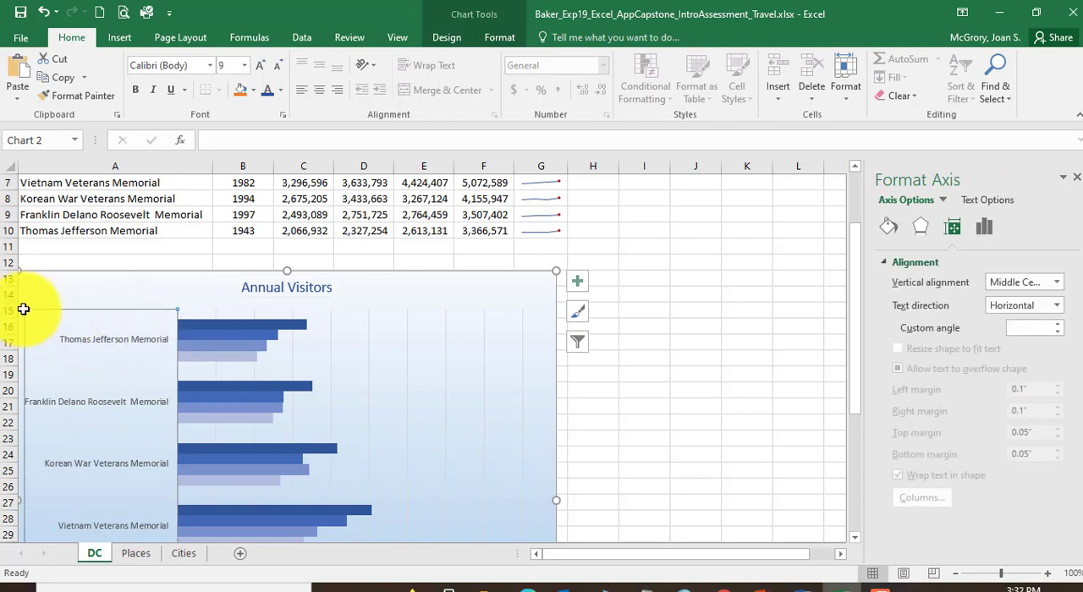
scroll(187, 365, "down", 1)
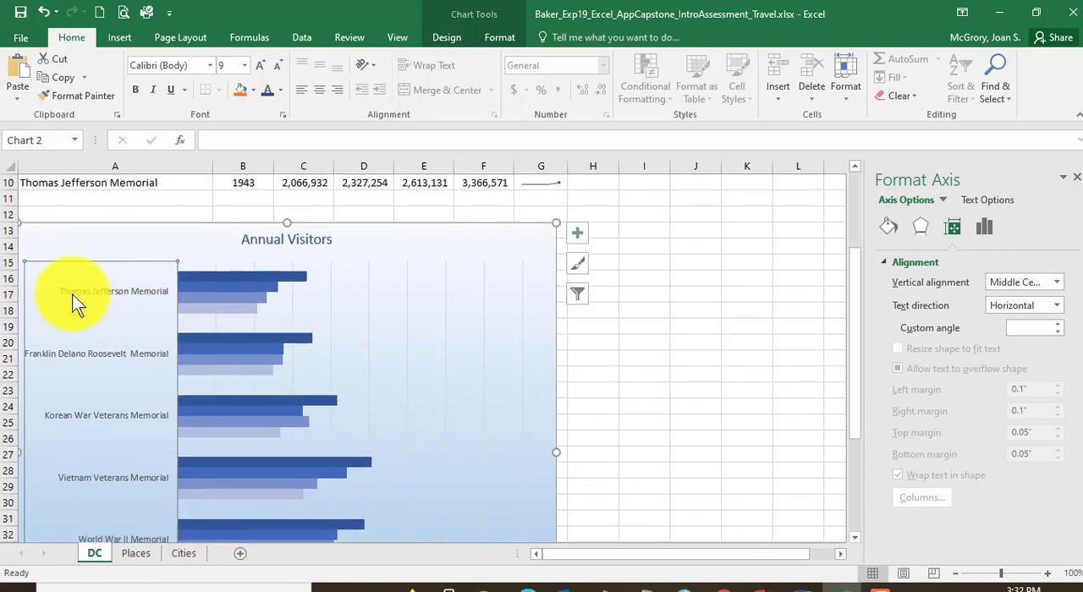
scroll(140, 304, "down", 2)
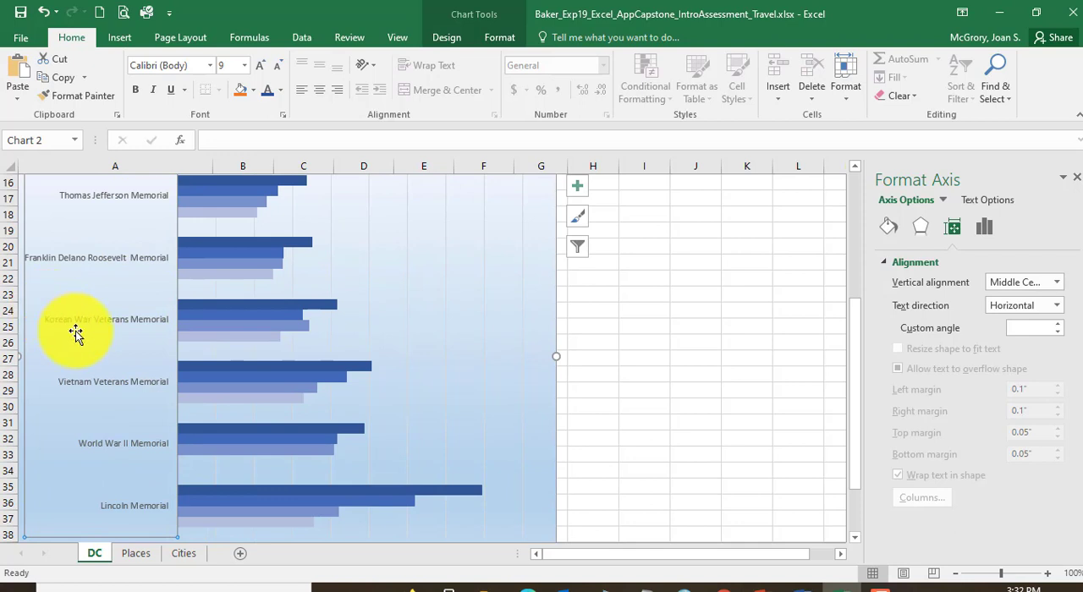
scroll(76, 335, "up", 2)
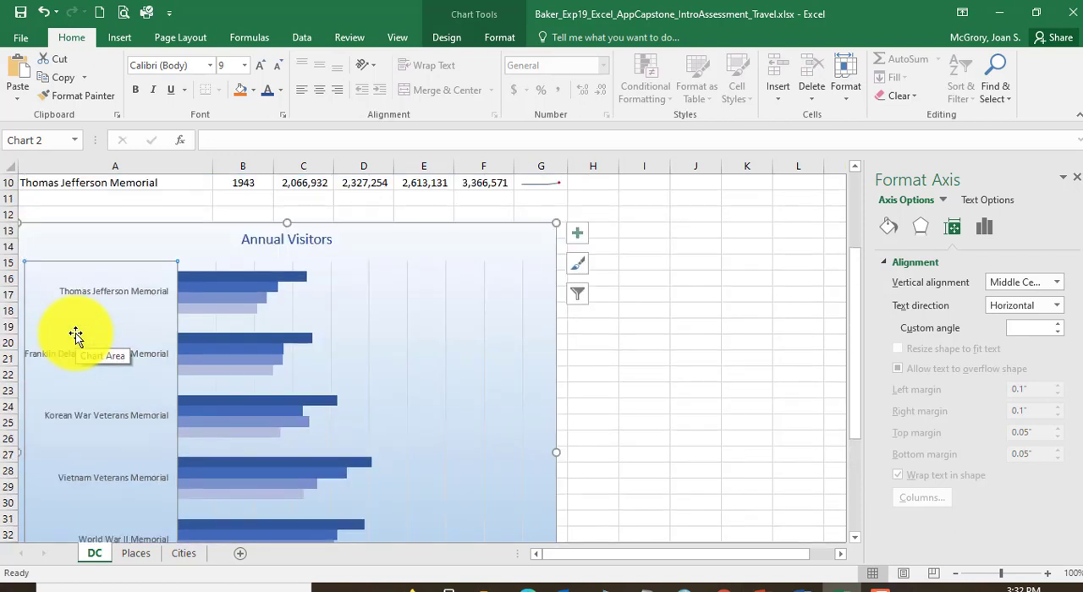
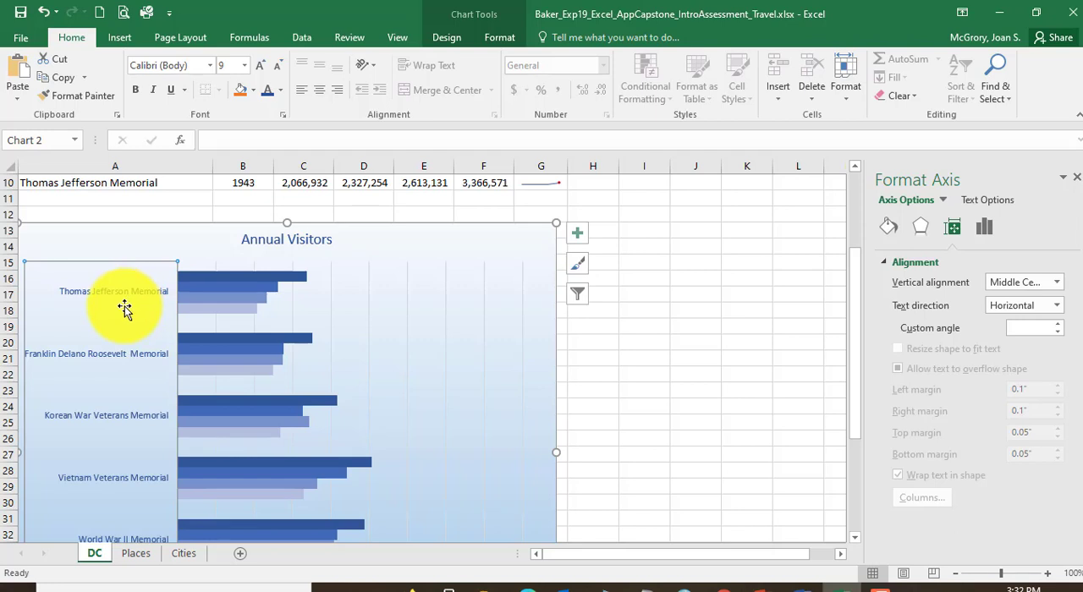
Step: Select the bar chart's value axis, and switch to the Word instructions to reread step 11 on font color and display units
scroll(126, 310, "down", 5)
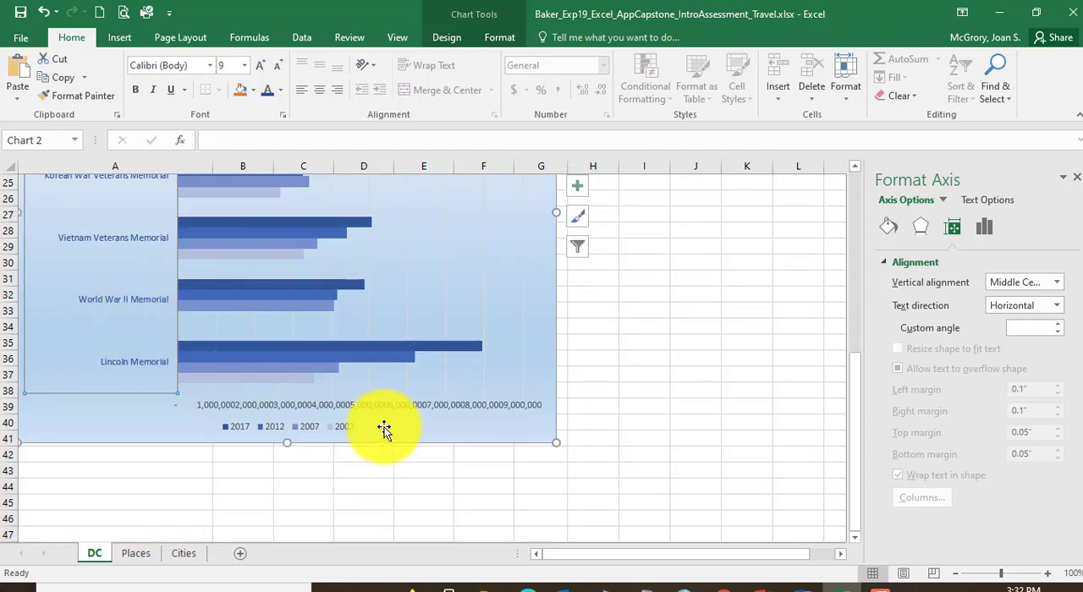
left_click(421, 404)
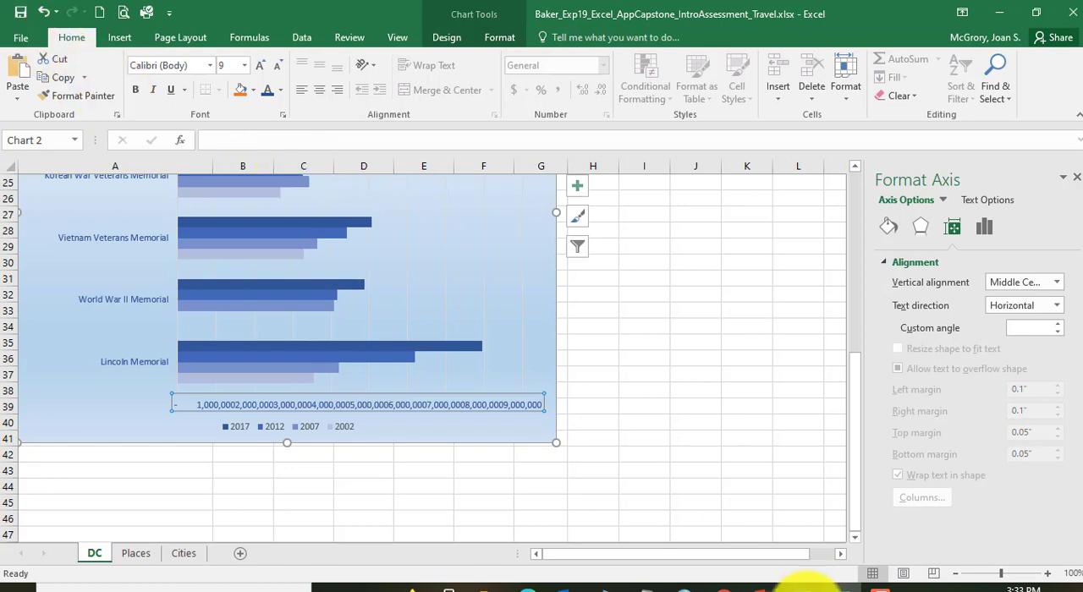
left_click(806, 580)
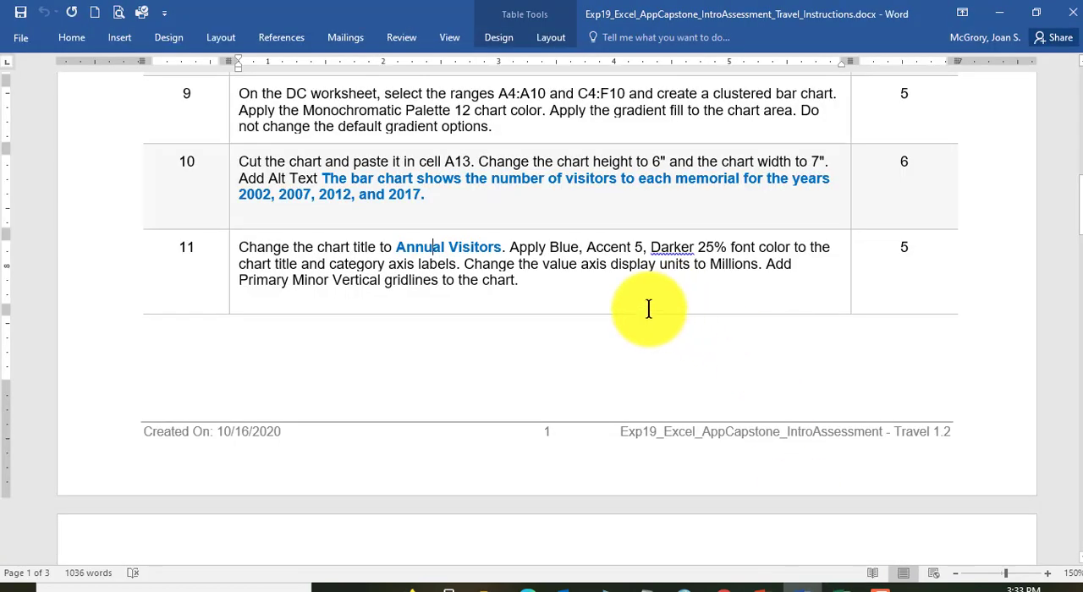
left_click_drag(397, 246, 756, 246)
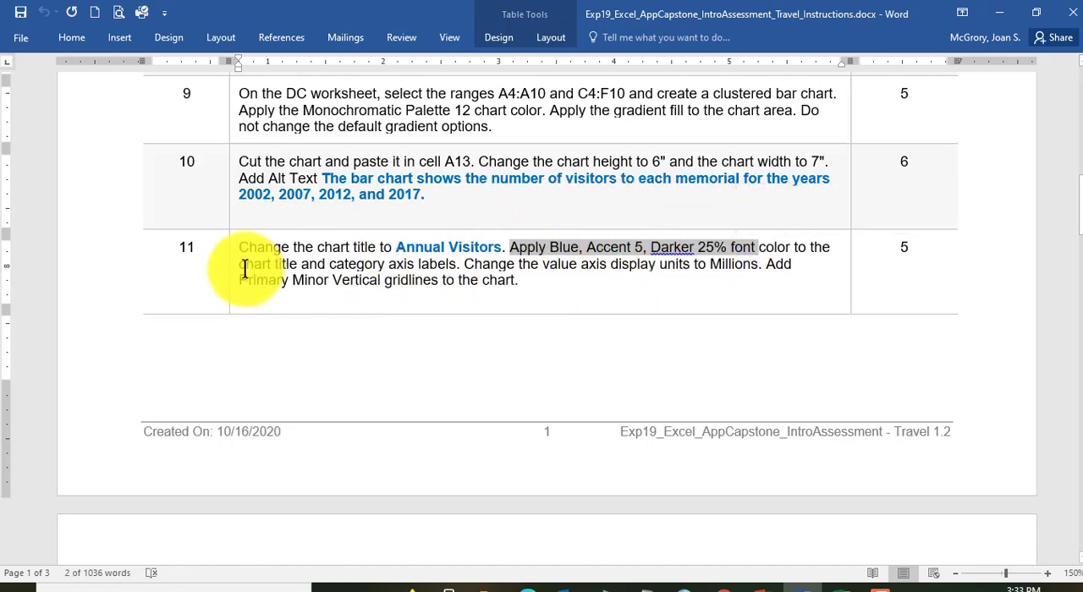
left_click_drag(262, 264, 751, 265)
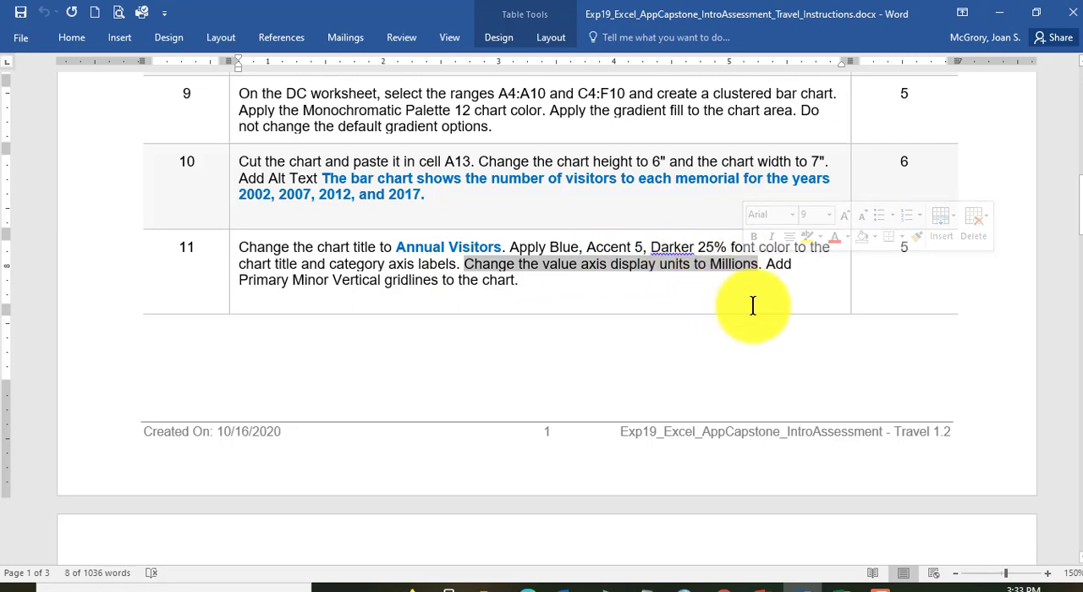
Step: Switch back to the Excel workbook and set the value axis display units to Millions
left_click(838, 585)
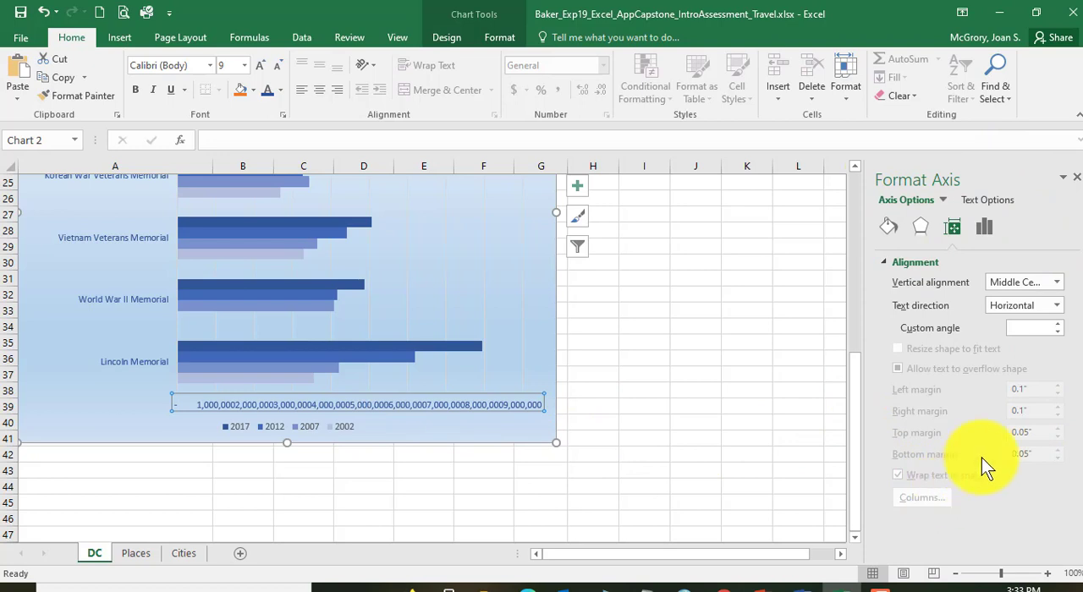
left_click(497, 37)
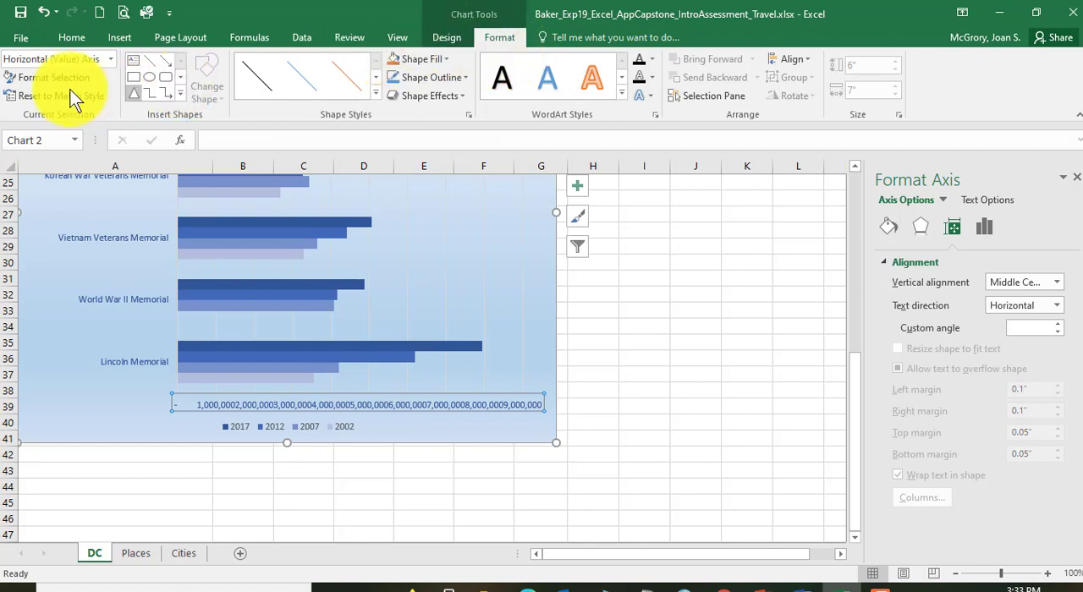
left_click(985, 232)
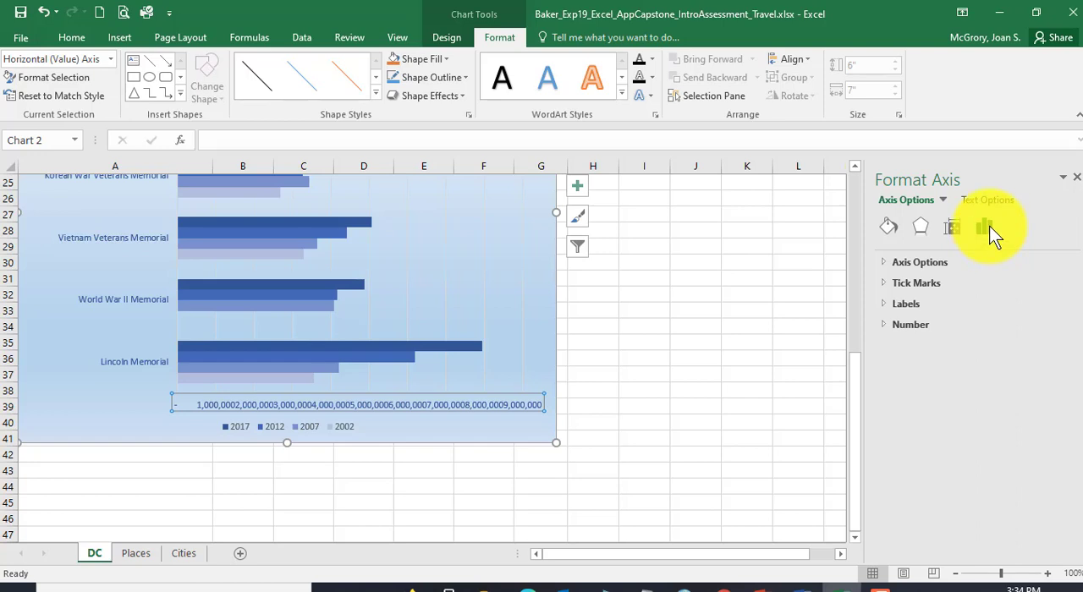
left_click(884, 263)
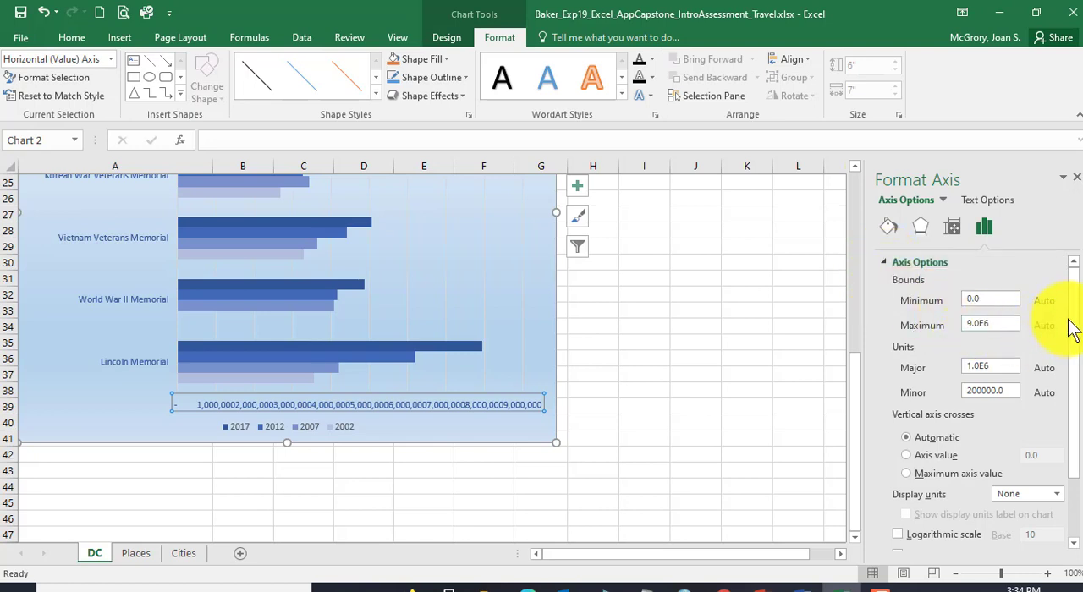
left_click_drag(1074, 325, 1073, 404)
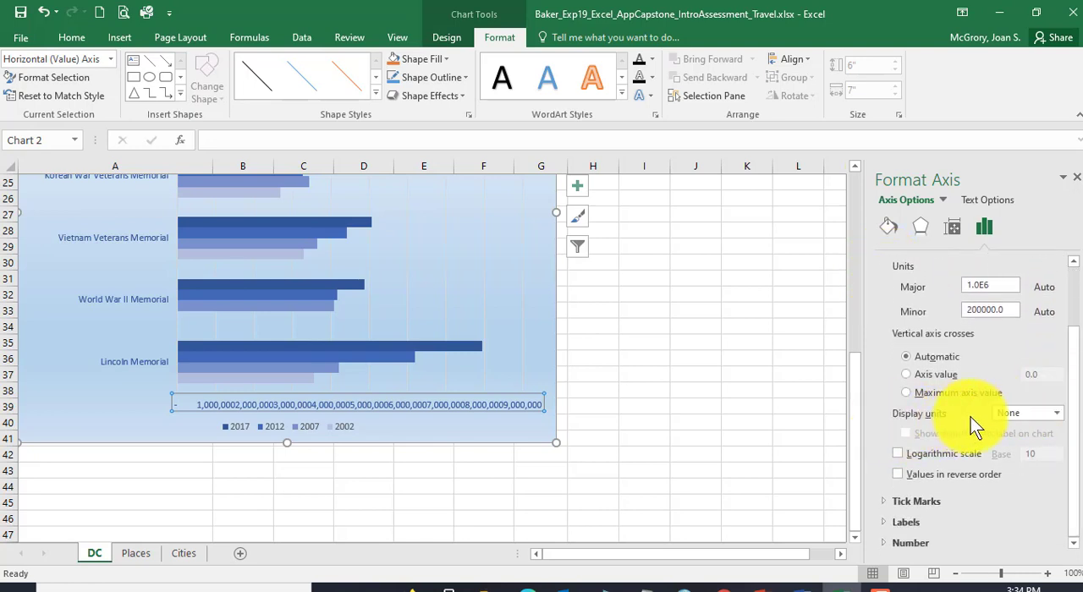
left_click(1057, 414)
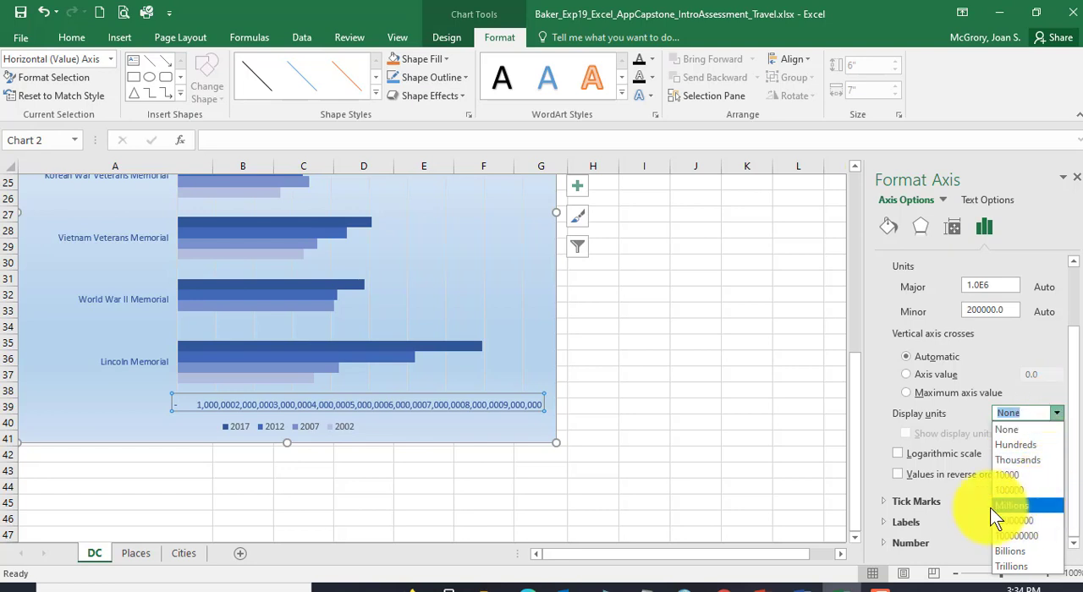
left_click(1021, 507)
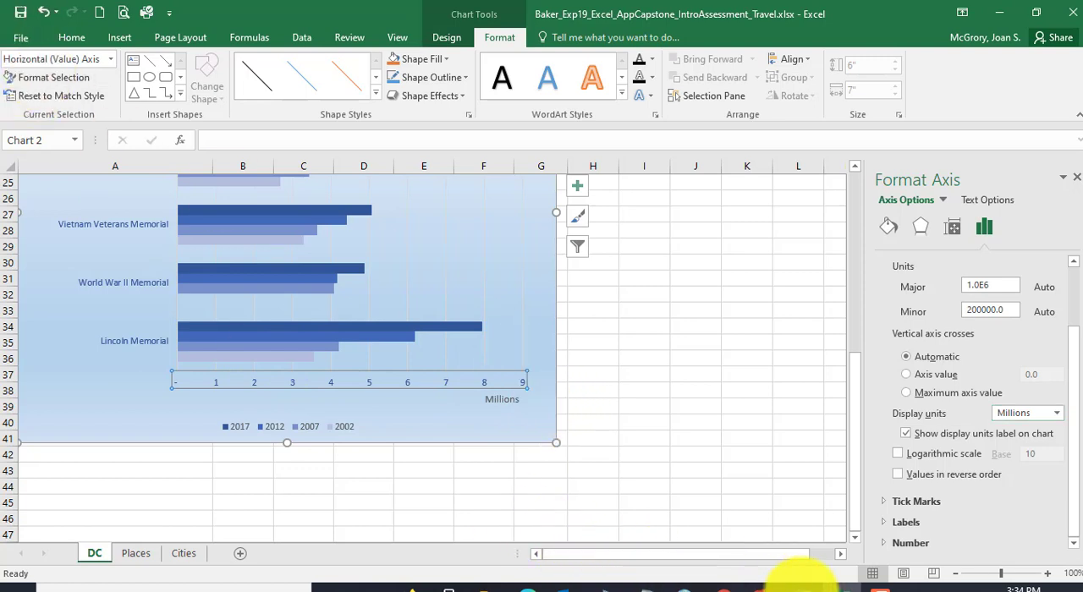
Step: Glance at the Word instructions, return to Excel, and examine the memorials' bars against the value axis in millions
left_click(803, 584)
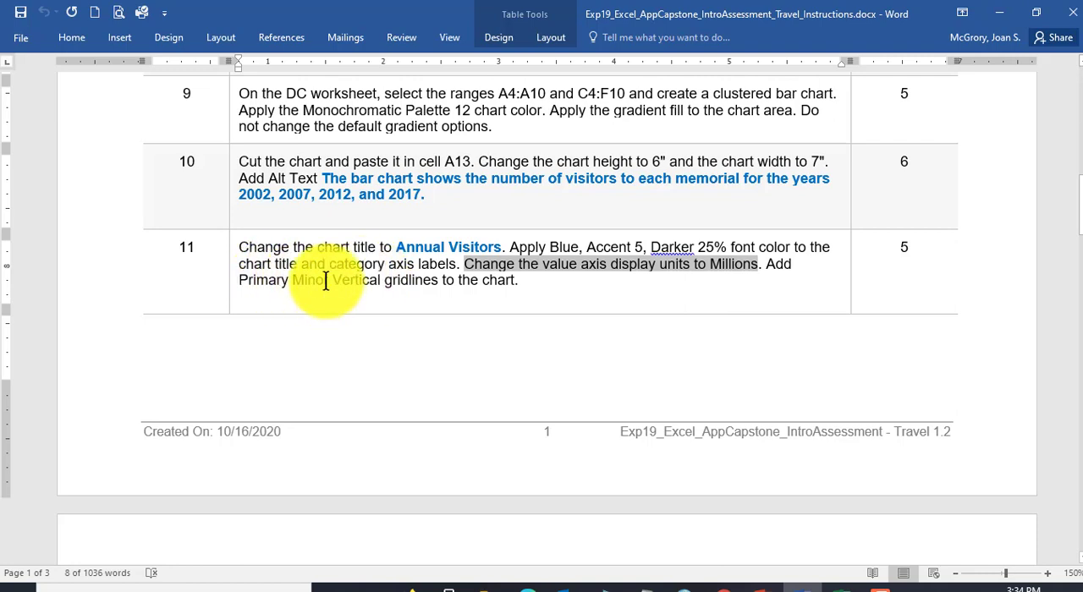
left_click(837, 585)
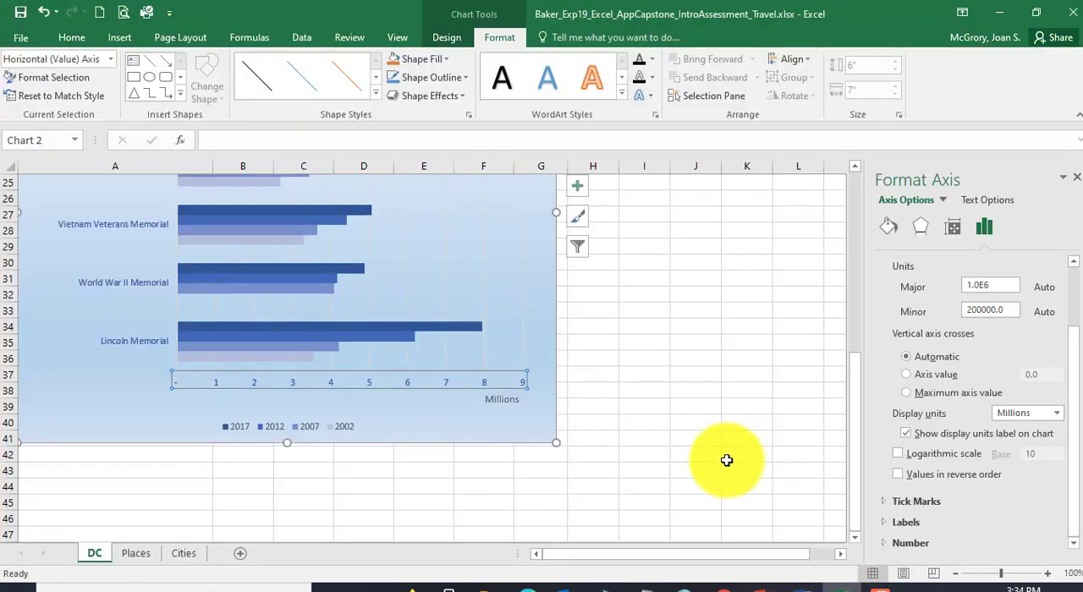
scroll(725, 460, "up", 1)
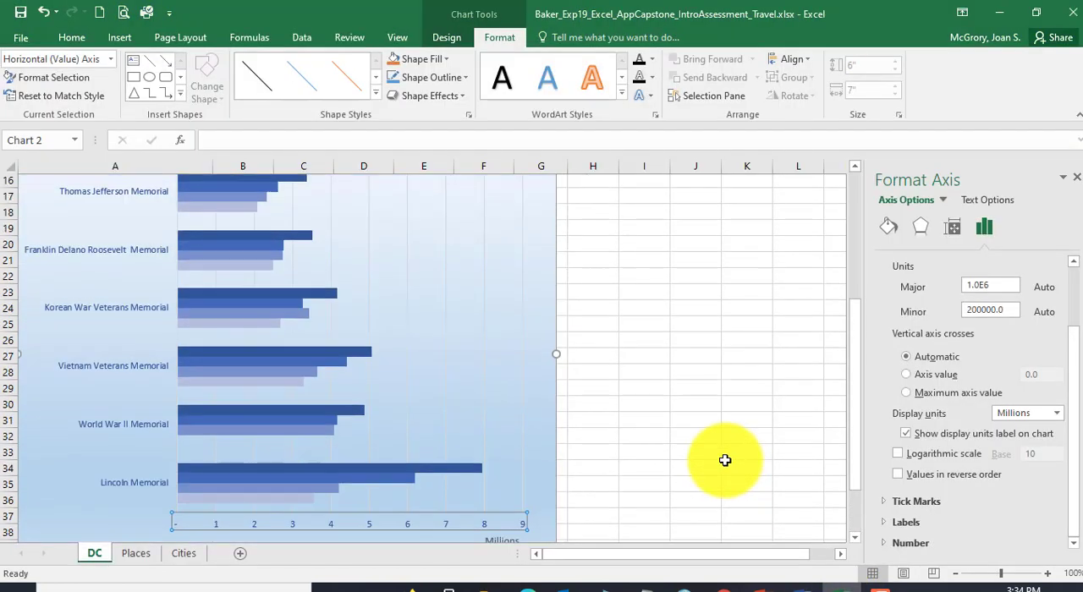
scroll(483, 411, "down", 1)
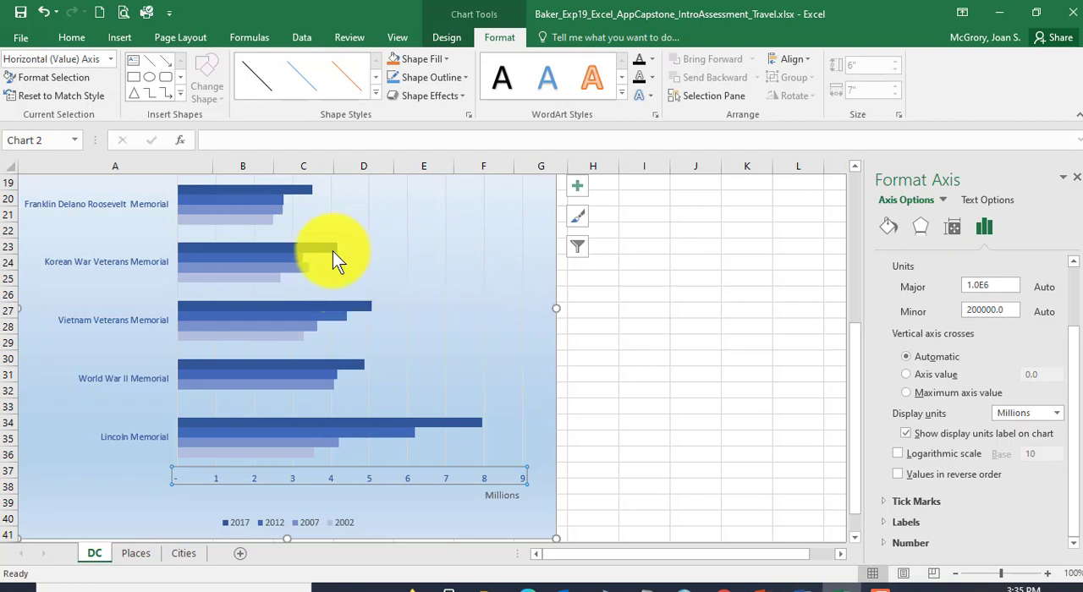
mouse_move(330, 247)
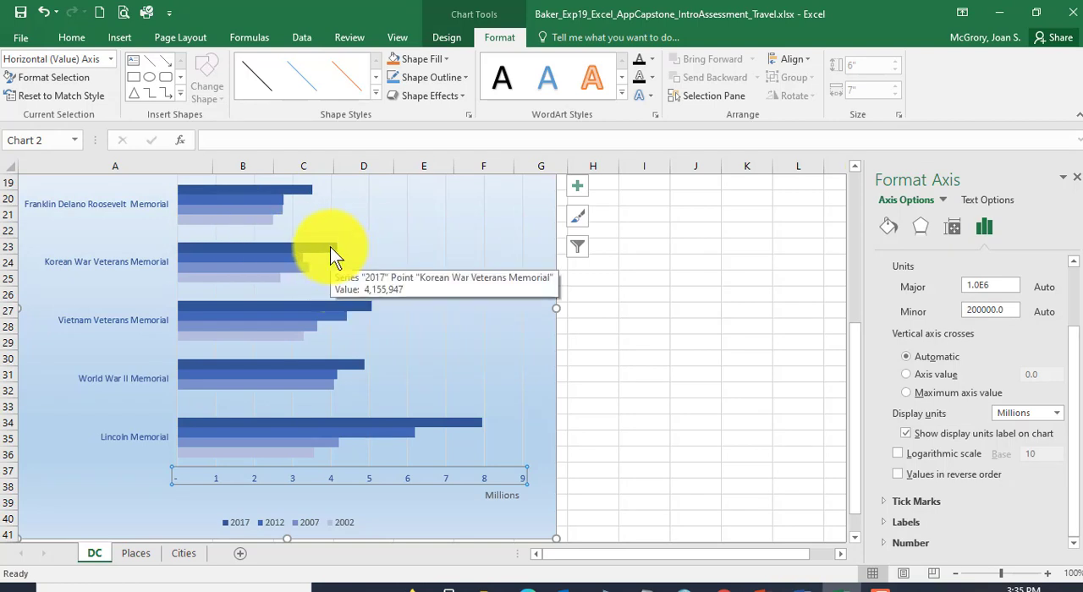
mouse_move(362, 306)
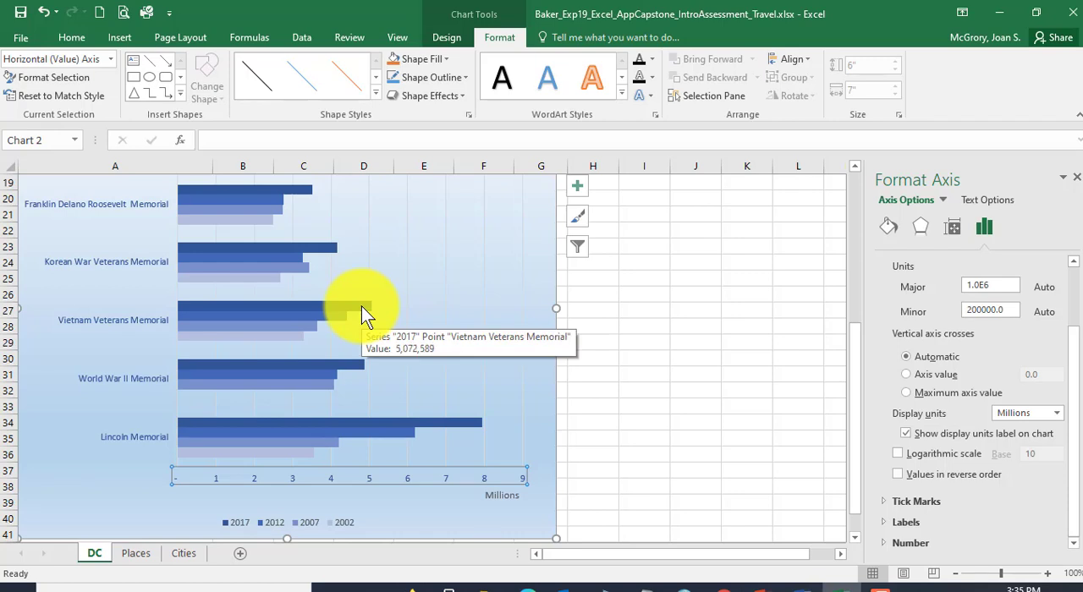
mouse_move(351, 365)
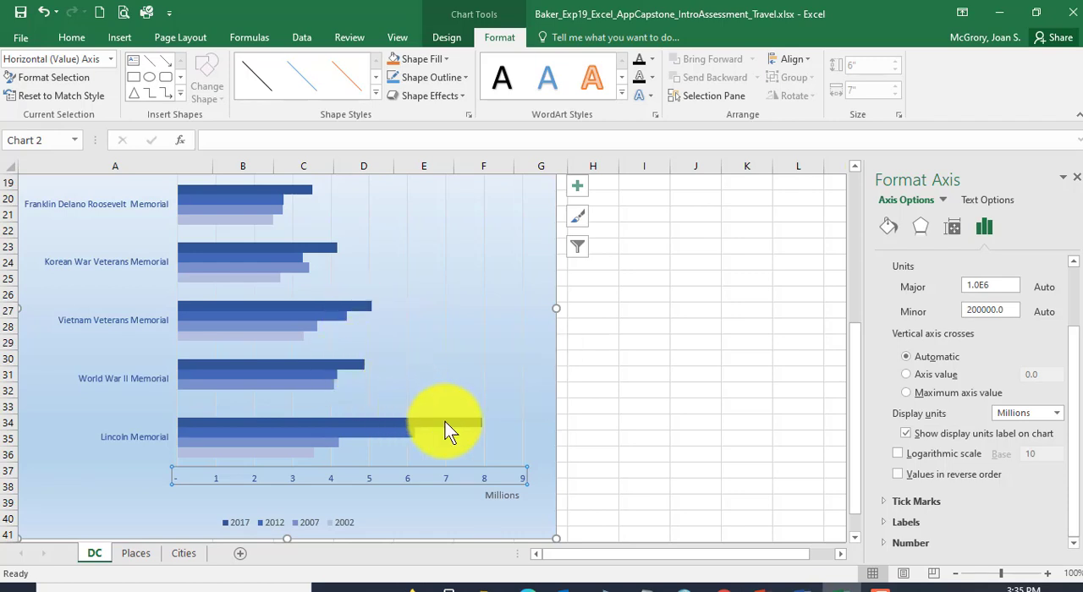
mouse_move(446, 425)
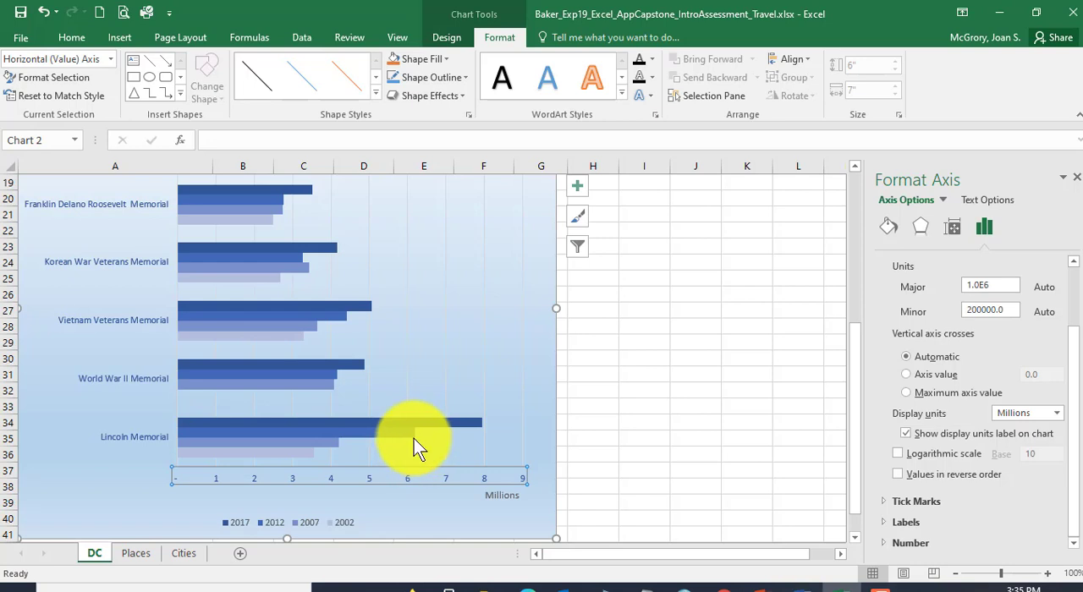
mouse_move(414, 449)
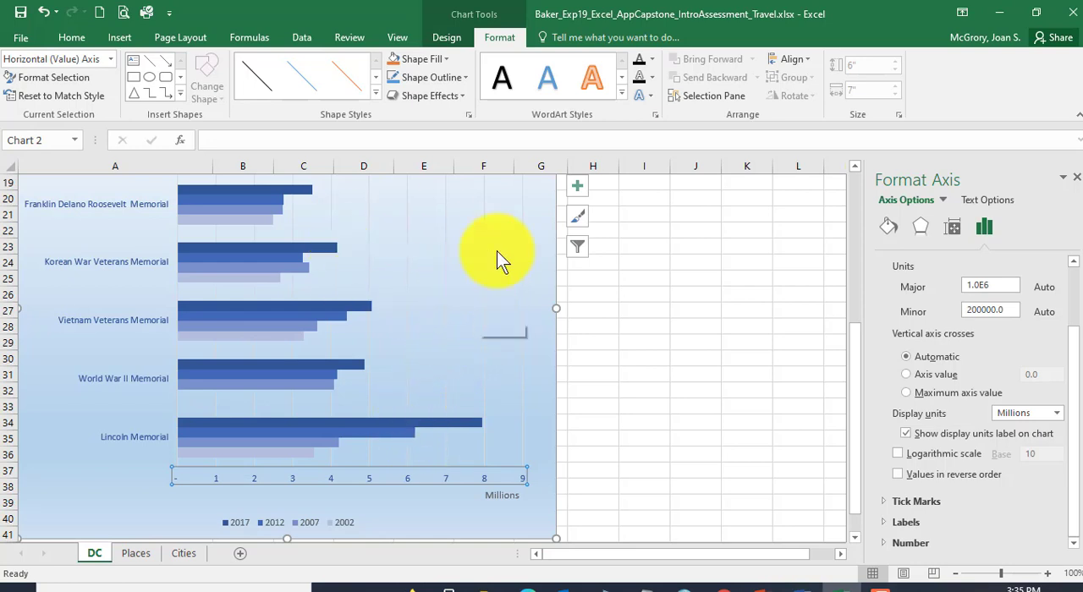
Step: Add Primary Minor Vertical gridlines to the bar chart
left_click(579, 191)
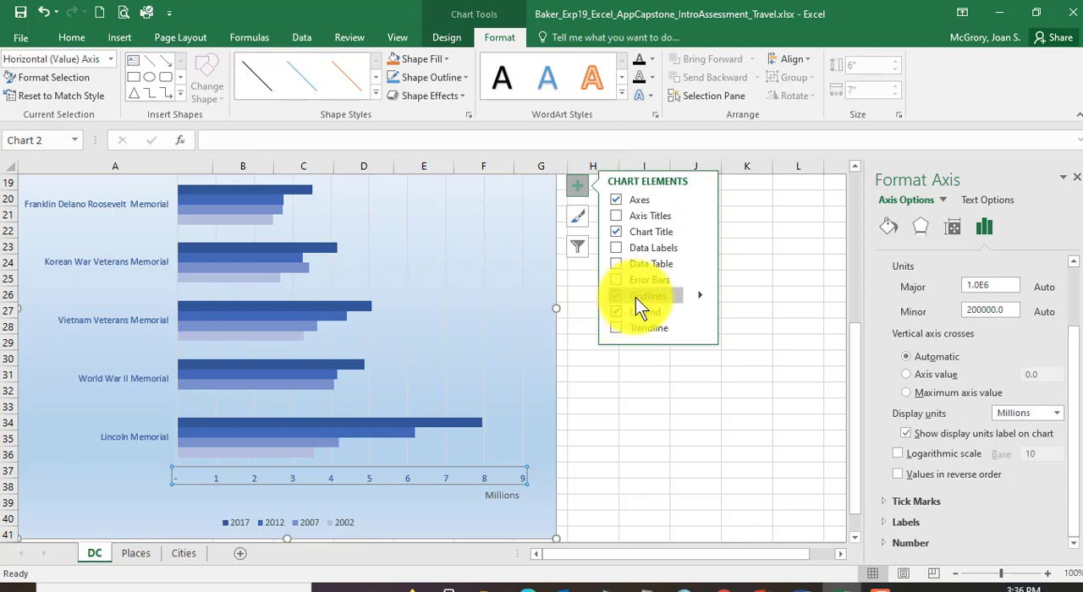
left_click(701, 298)
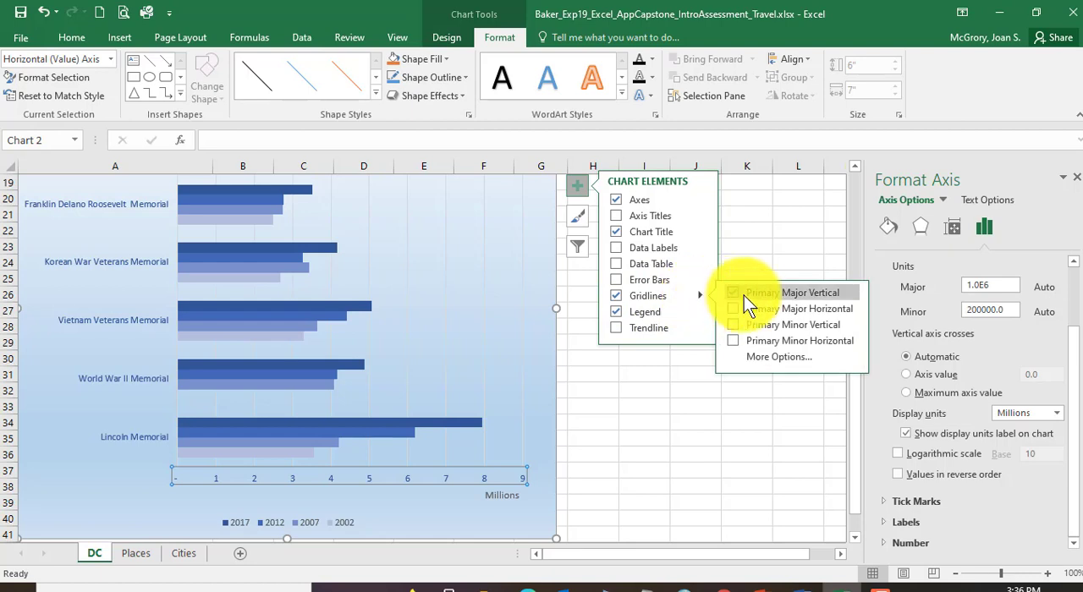
left_click(740, 297)
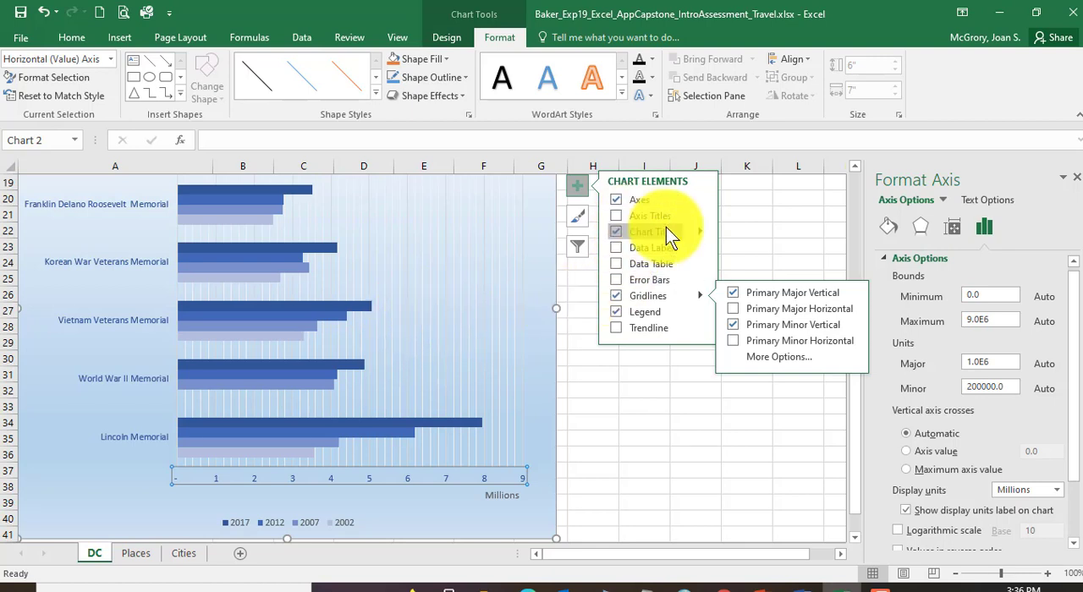
left_click(577, 188)
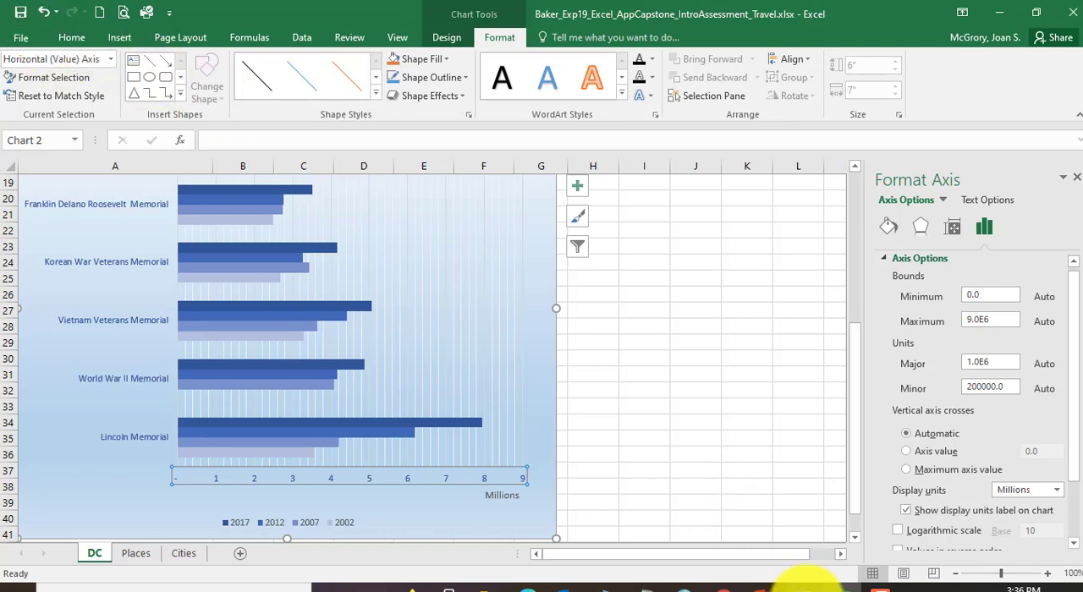
Step: Switch to the Word instructions, recheck step 11's gridlines, and read step 12 on data labels for the 2017 data series
left_click(804, 584)
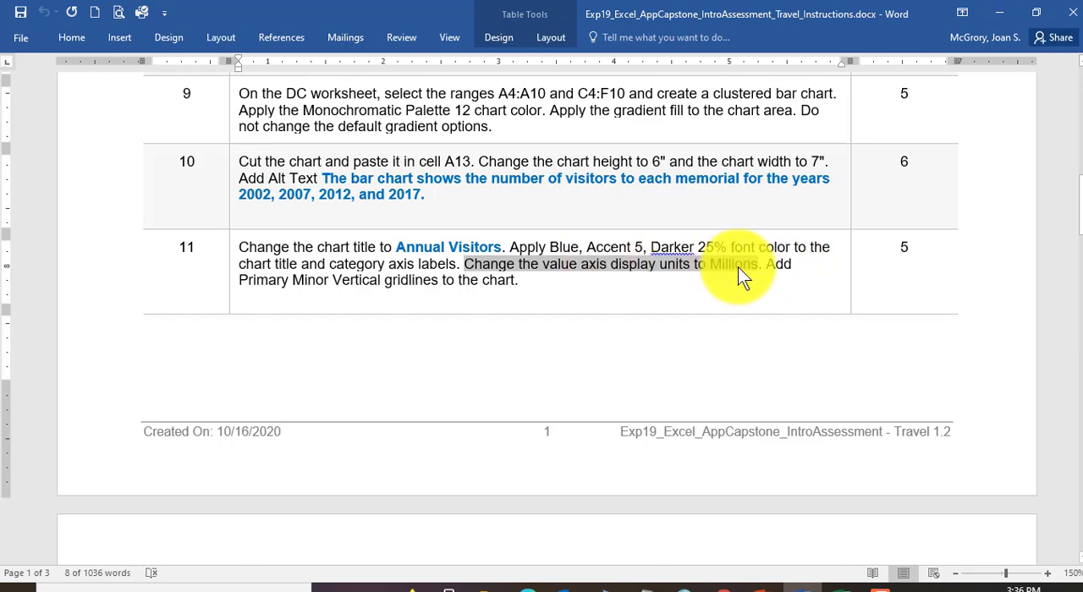
left_click(761, 265)
left_click_drag(766, 264, 514, 282)
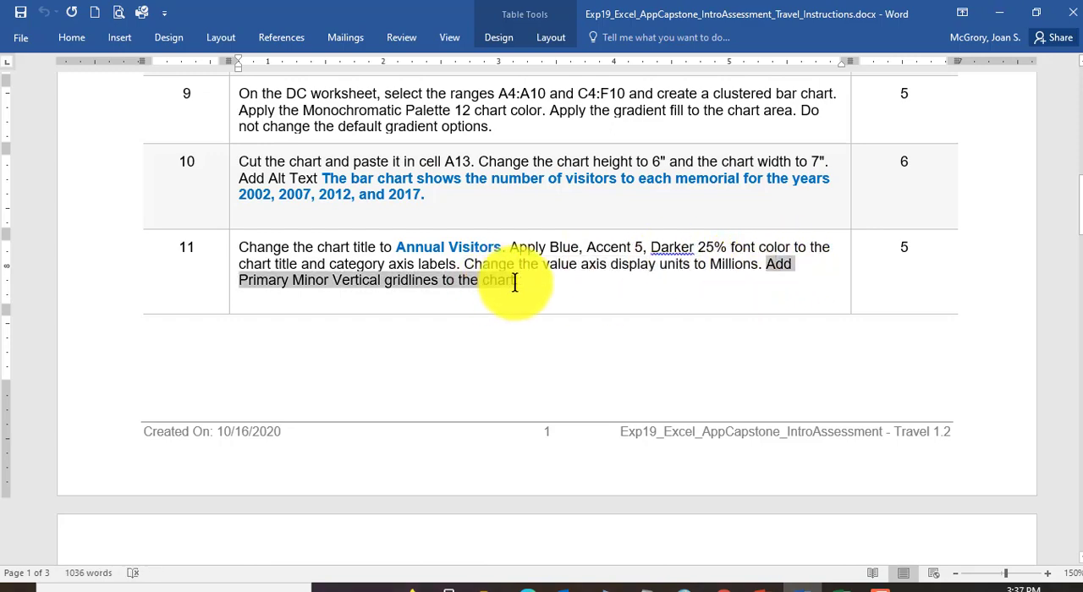
scroll(514, 283, "down", 5)
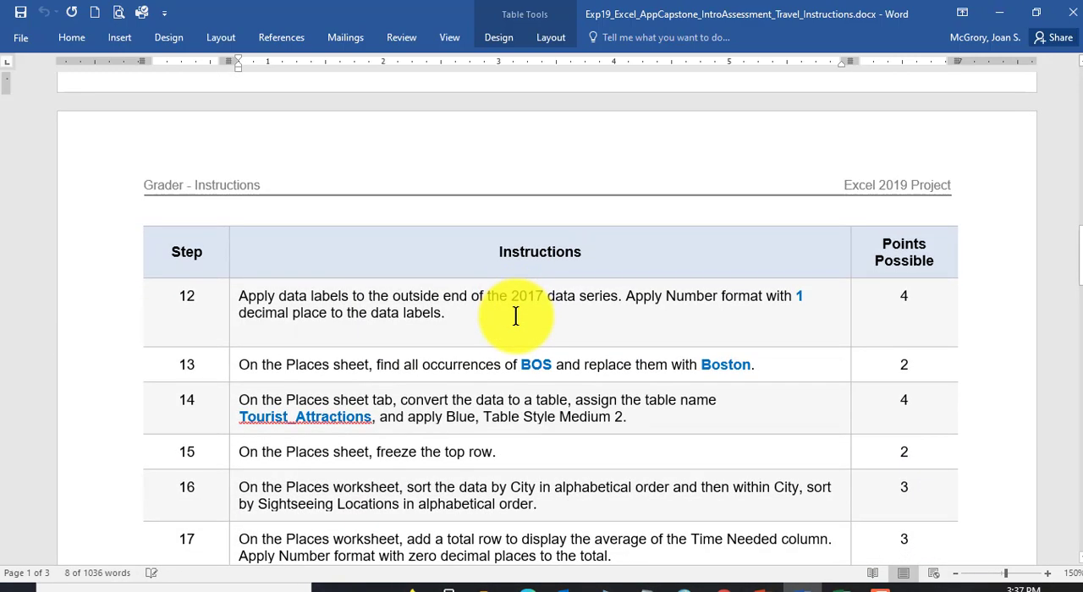
left_click(181, 296)
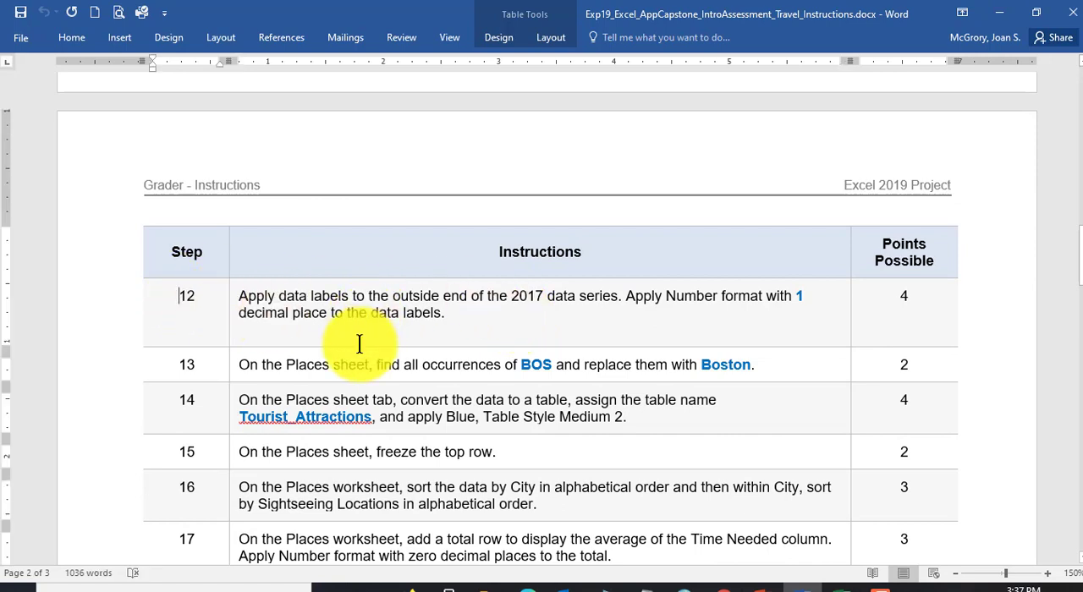
scroll(363, 341, "down", 3)
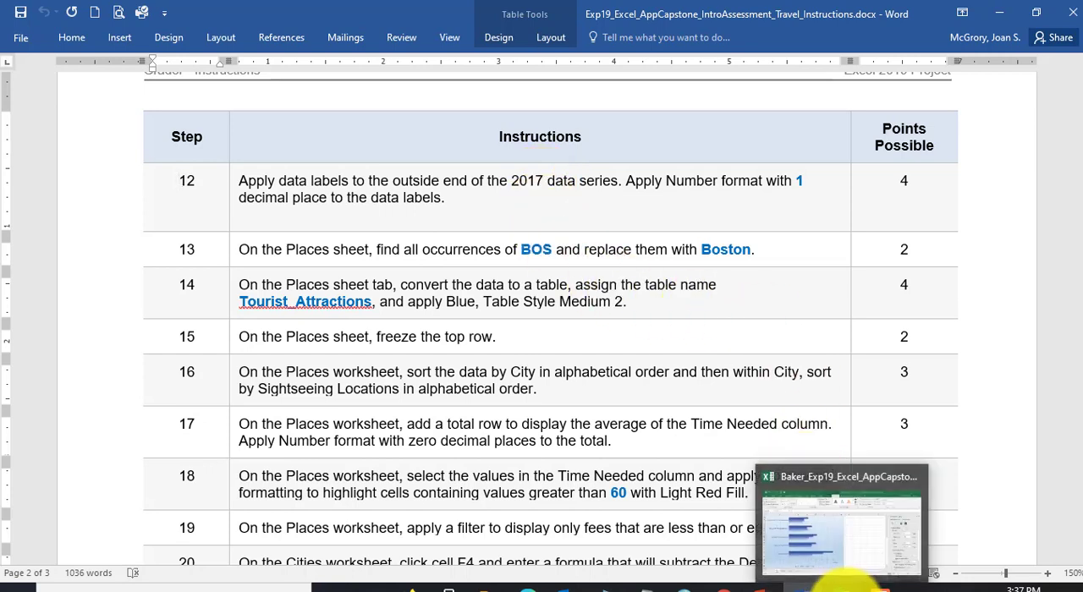
Step: Switch back to the Excel workbook, inspect the Lincoln Memorial bars, and select the chart's 2017 data series
left_click(845, 583)
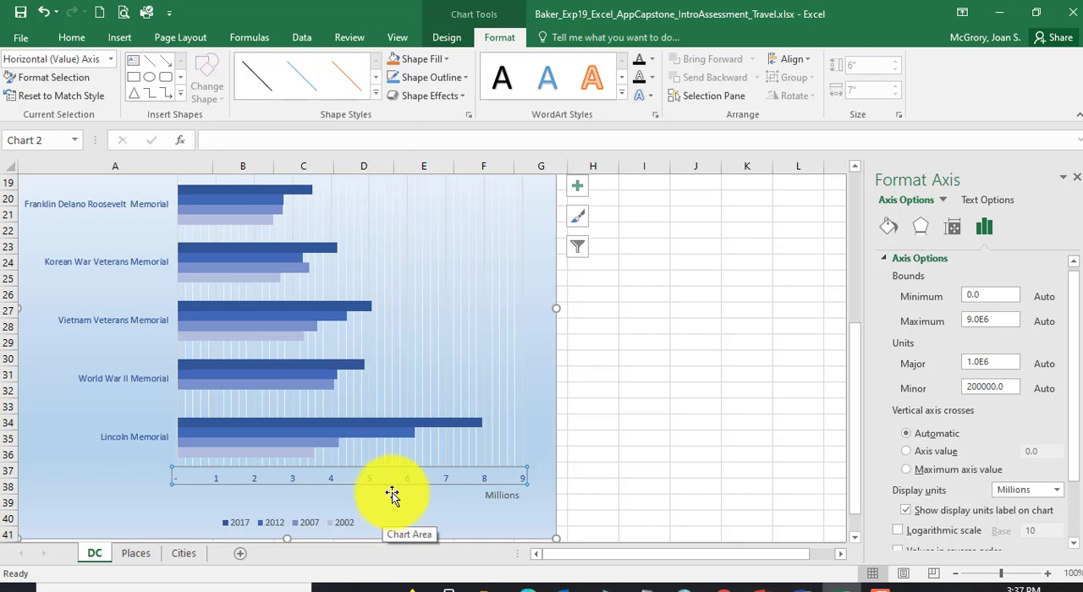
mouse_move(448, 423)
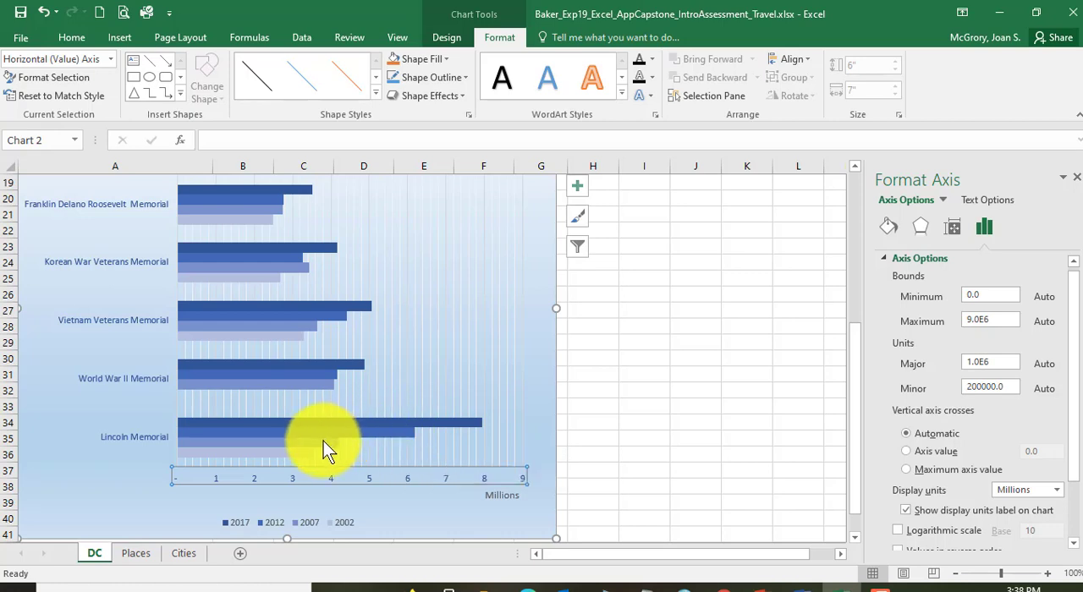
mouse_move(324, 441)
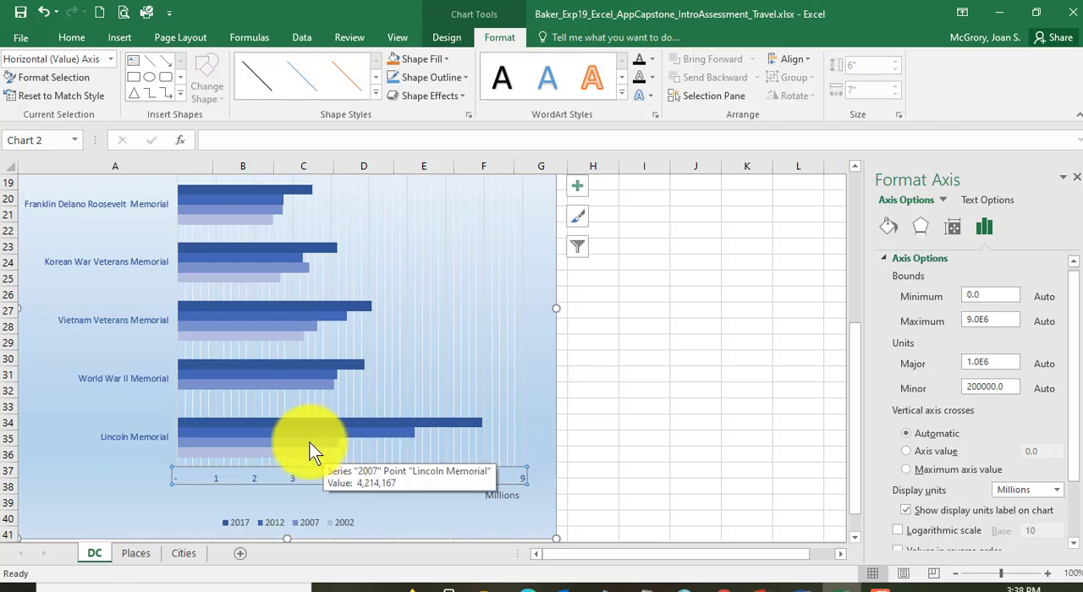
mouse_move(297, 457)
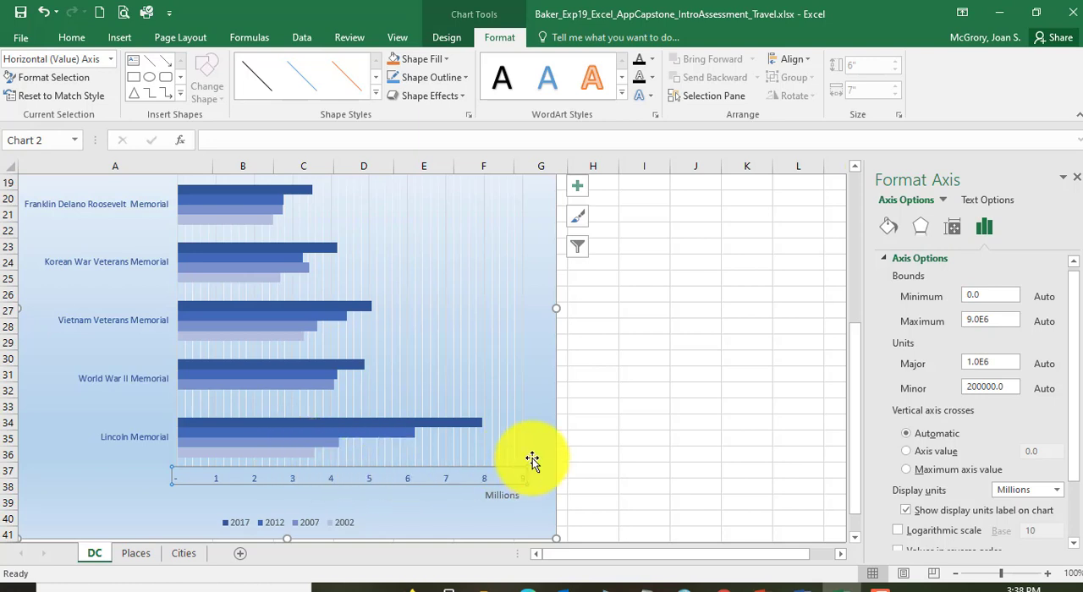
left_click(466, 421)
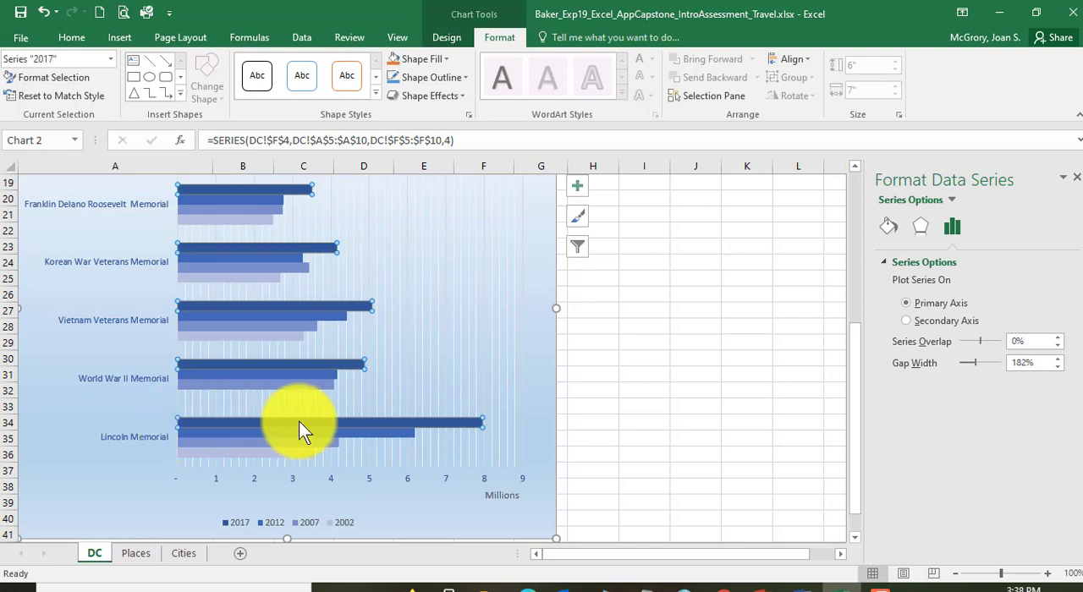
Step: Add data labels at the Outside End of the chart's 2017 data series
mouse_move(472, 425)
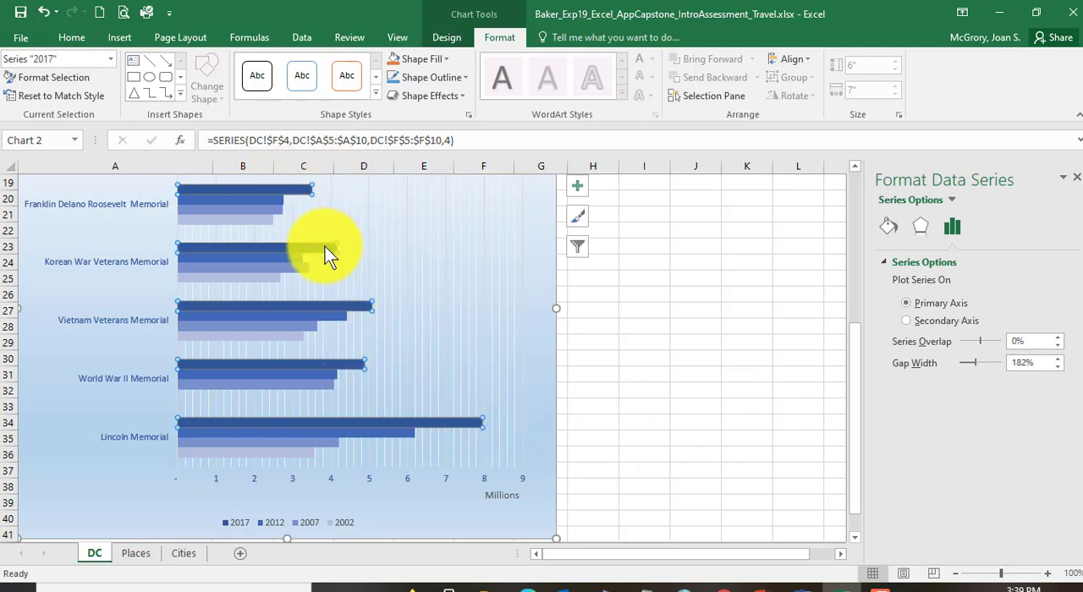
mouse_move(334, 301)
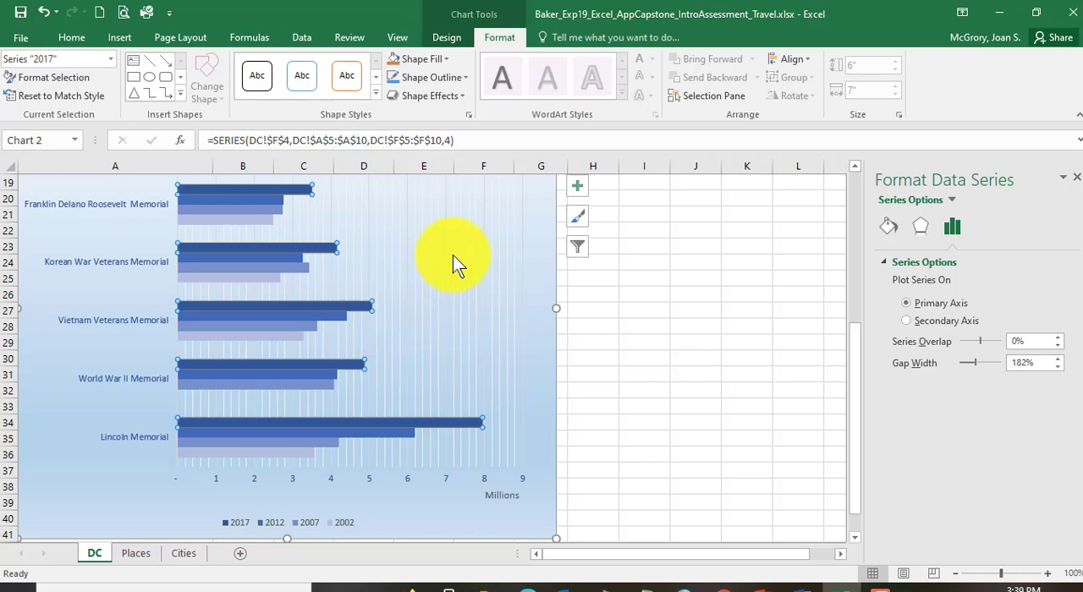
left_click(577, 190)
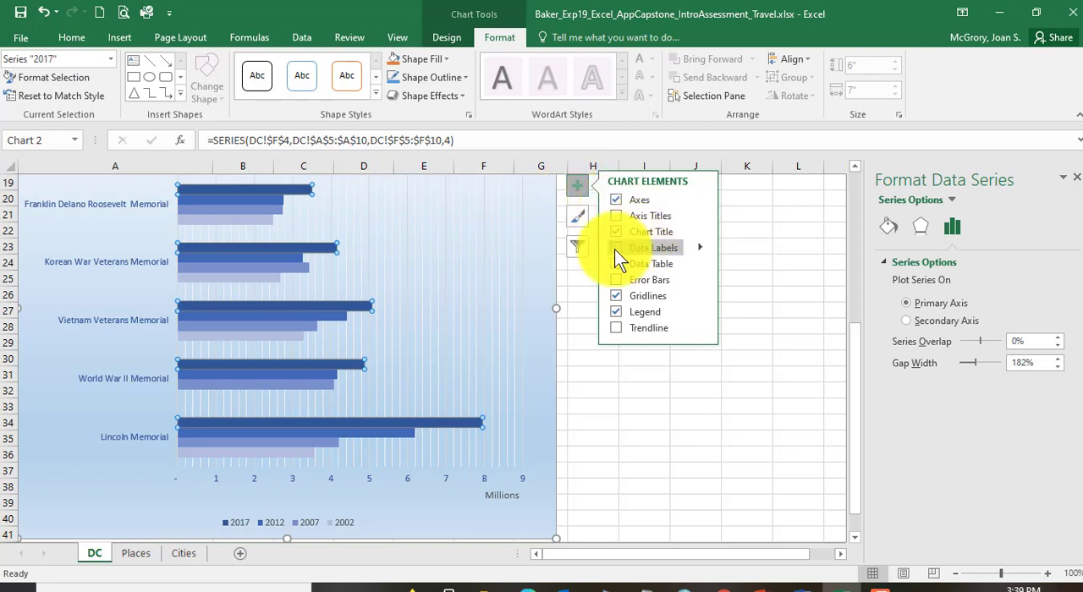
left_click(699, 247)
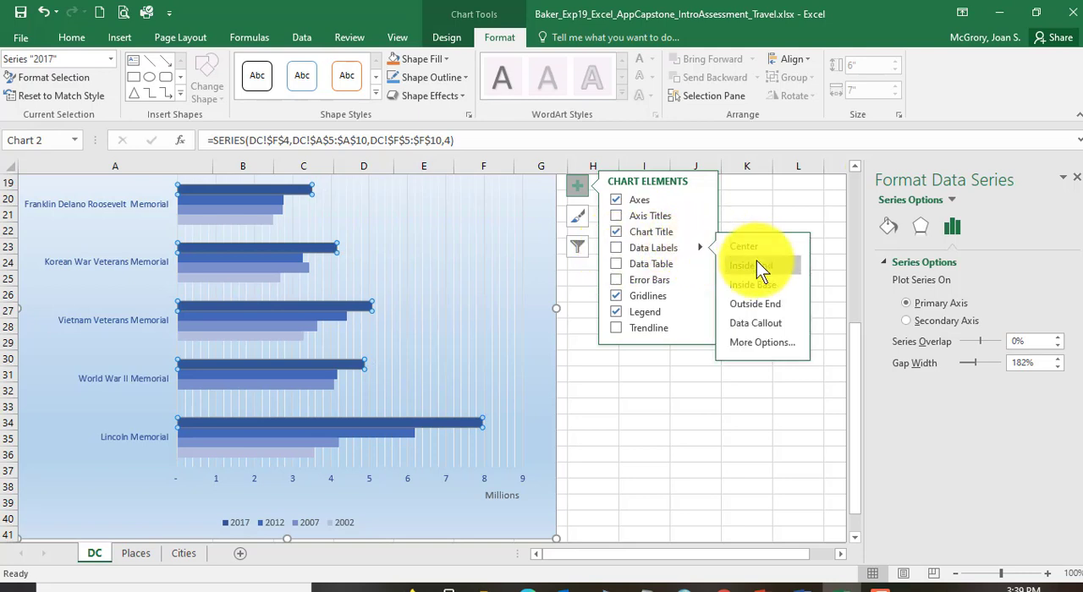
left_click(765, 303)
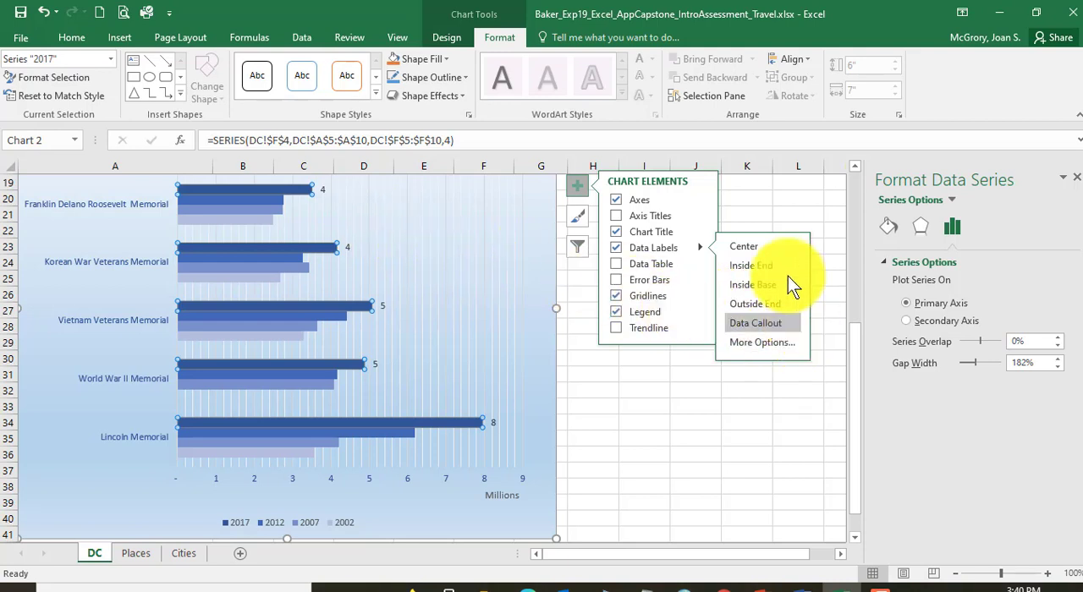
left_click(577, 193)
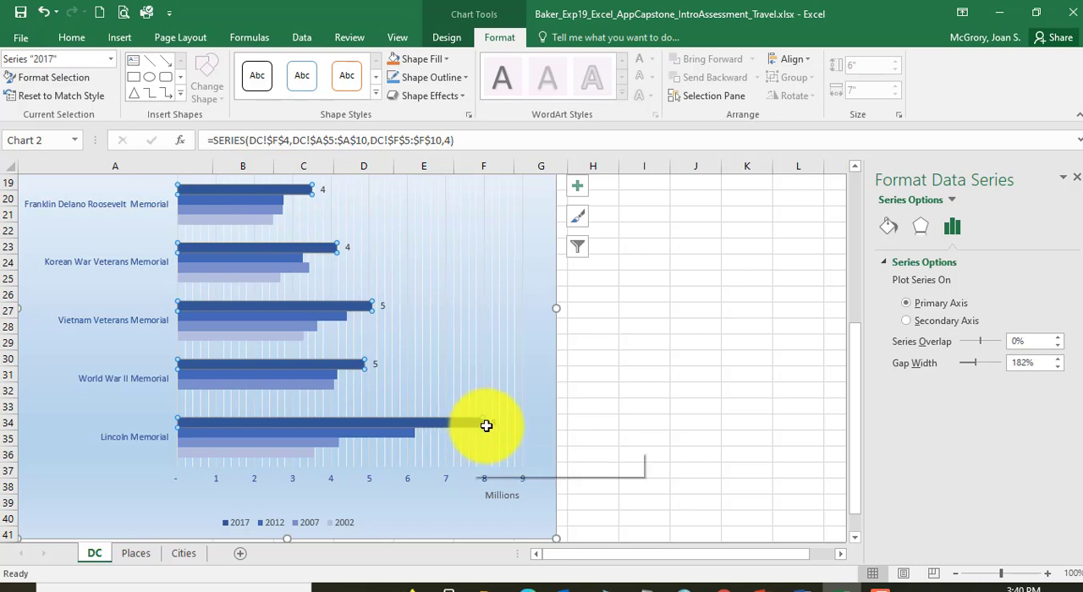
Step: Format the 2017 data labels as Number with 1 decimal place and save the workbook
left_click(377, 365)
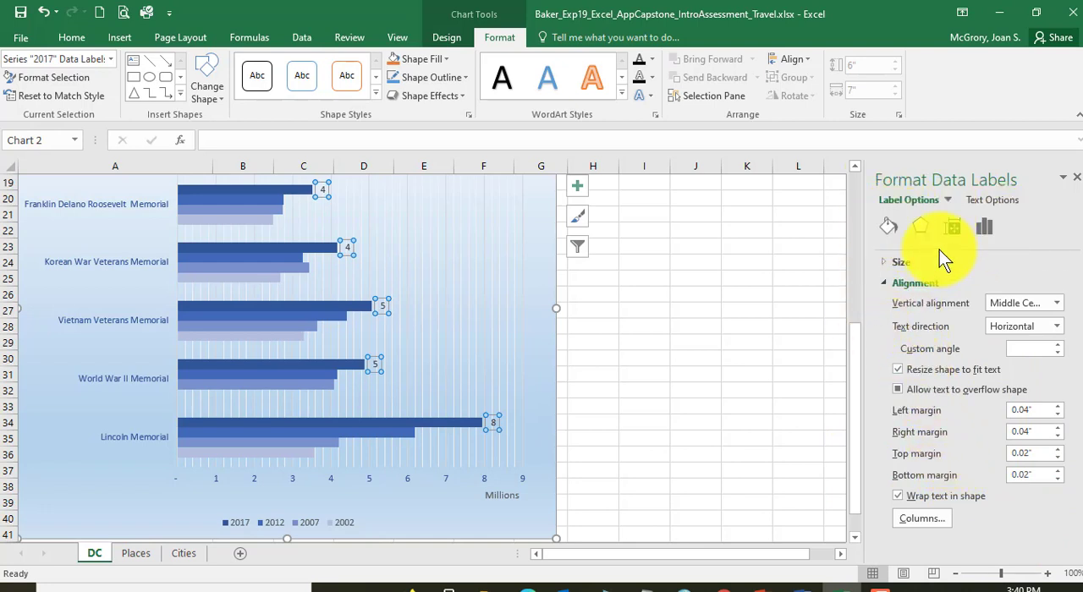
left_click(988, 228)
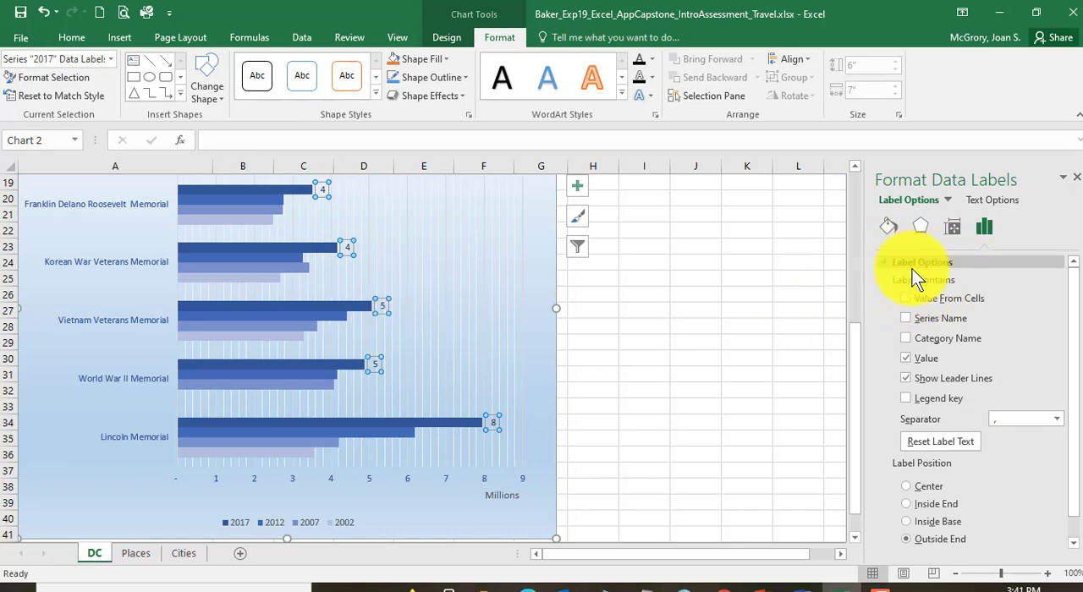
scroll(989, 356, "down", 1)
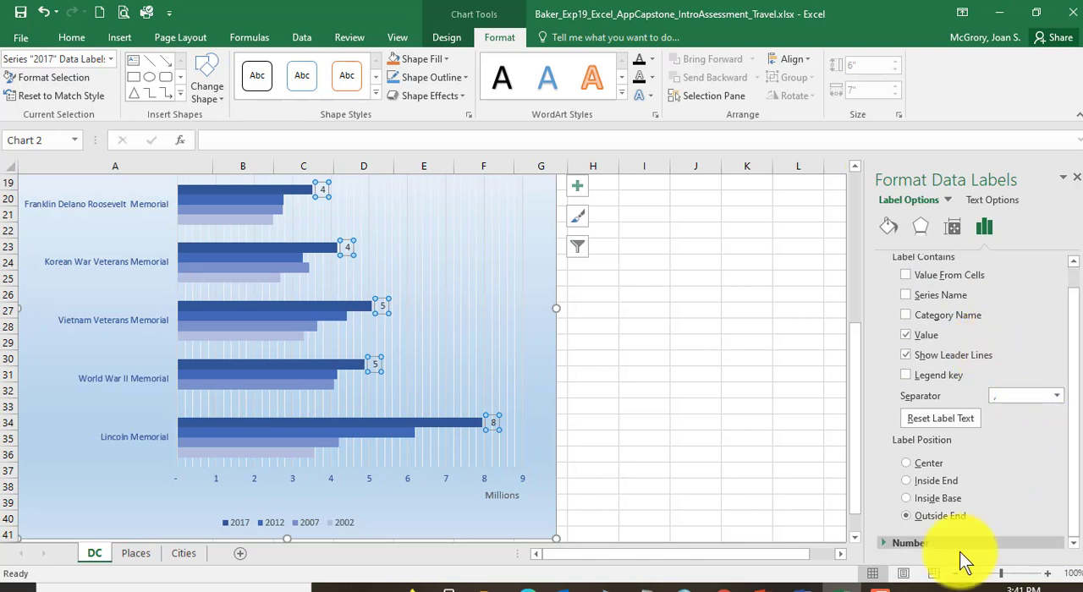
left_click(883, 544)
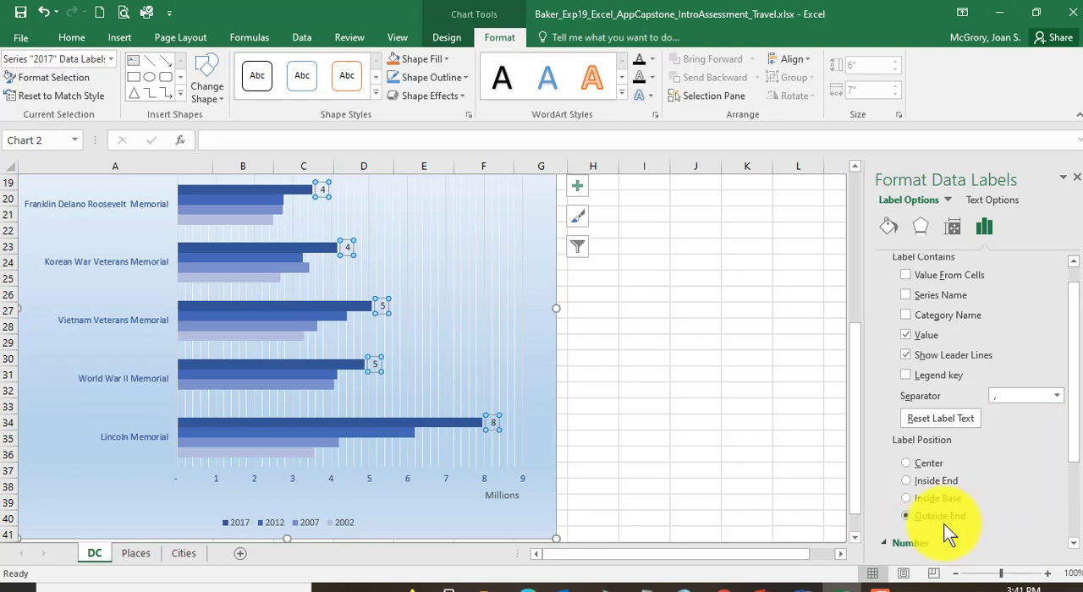
scroll(1072, 444, "down", 3)
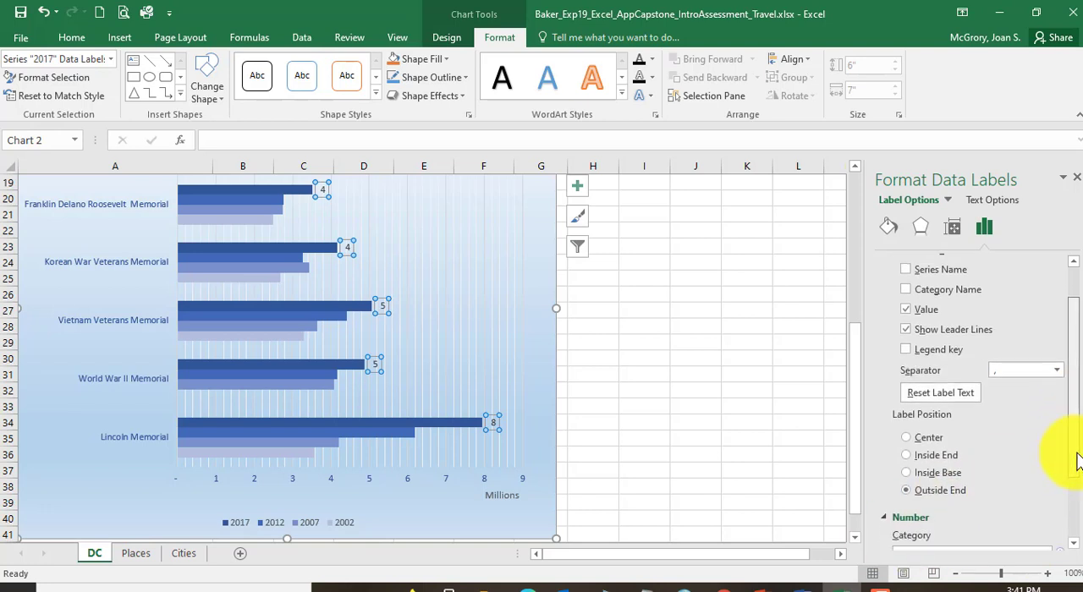
scroll(1075, 512, "down", 1)
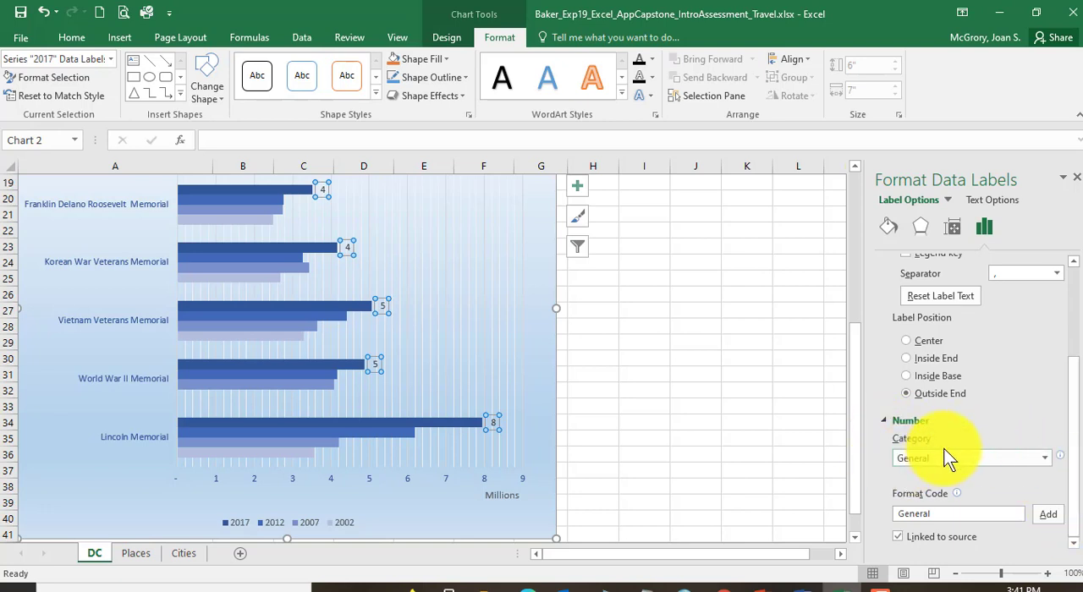
left_click(1045, 459)
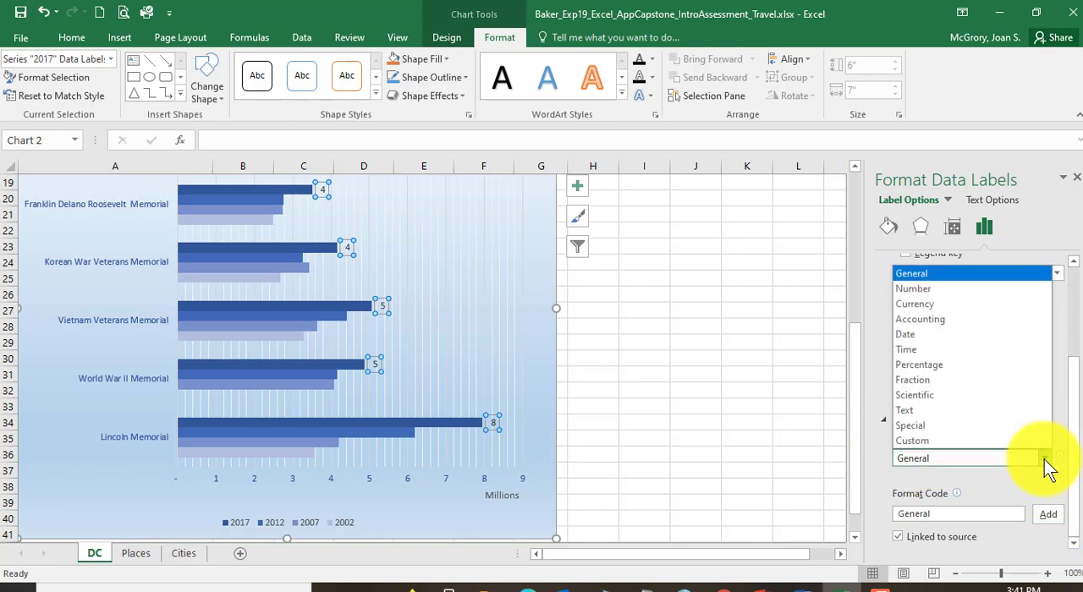
left_click(921, 289)
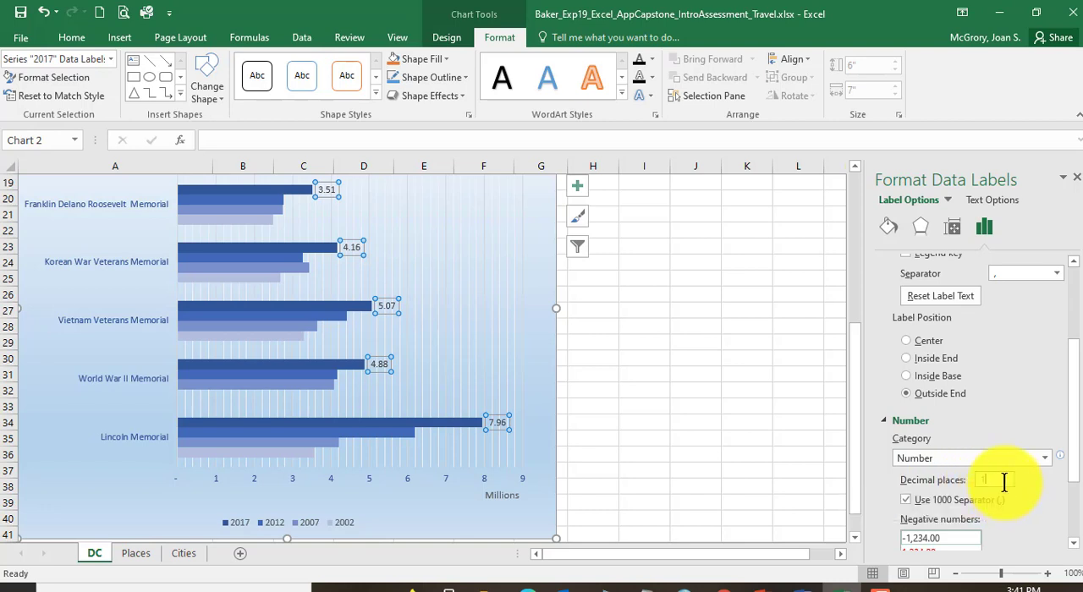
type("1")
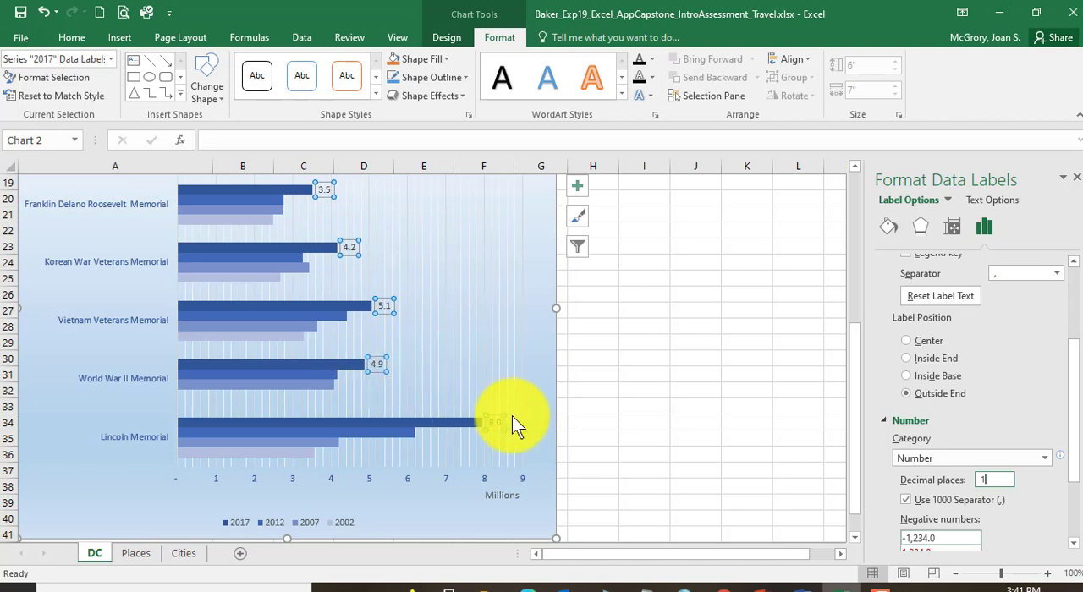
left_click(20, 12)
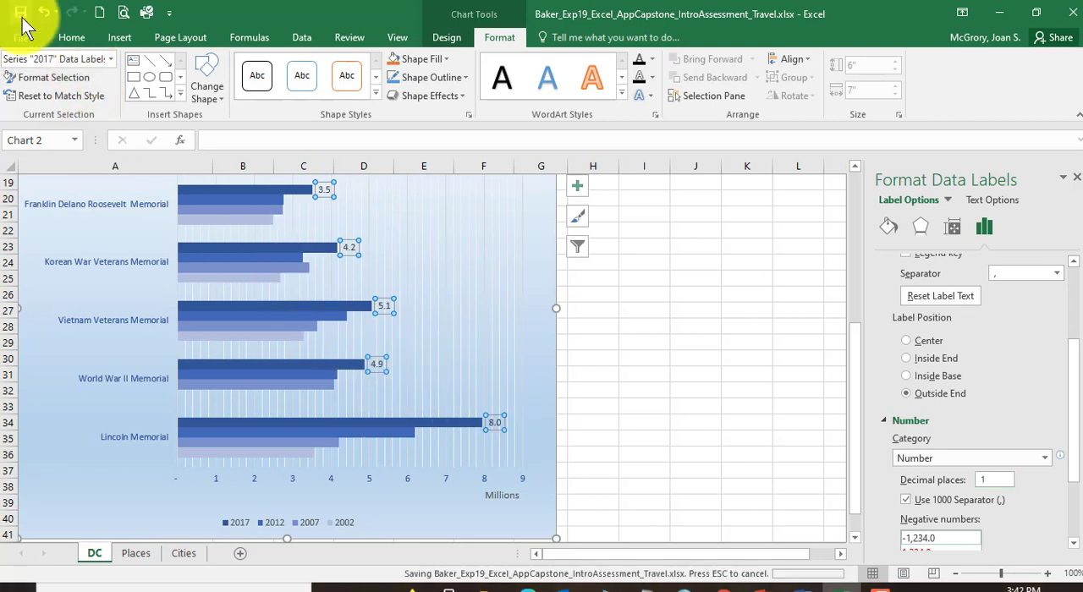
Step: Switch to the Word instructions, recheck step 12 on data labels, and read step 13 about the Places sheet
left_click(798, 585)
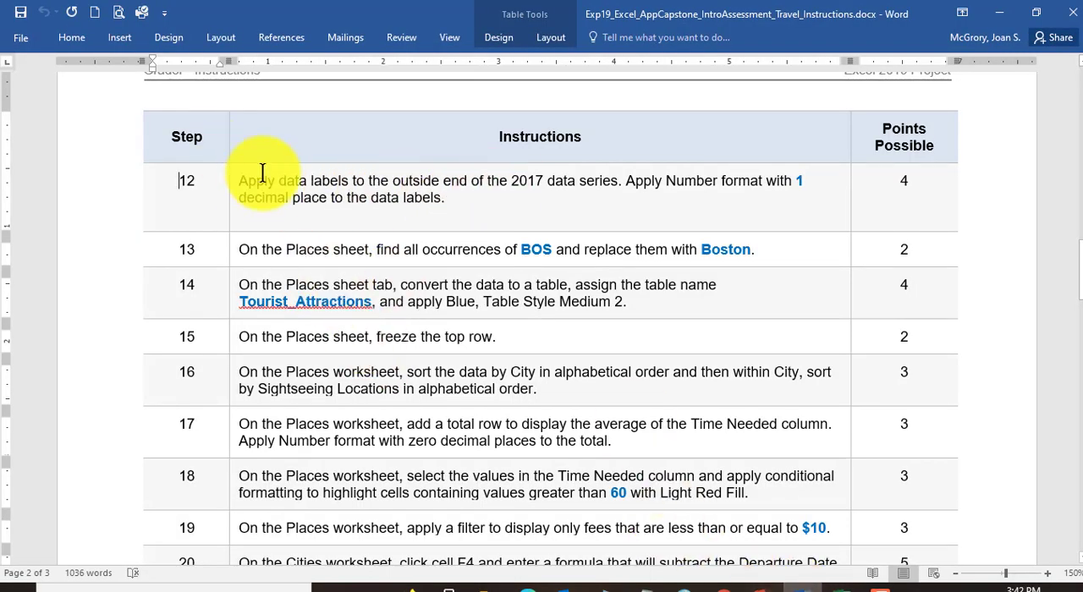
left_click_drag(282, 180, 841, 181)
left_click(286, 197)
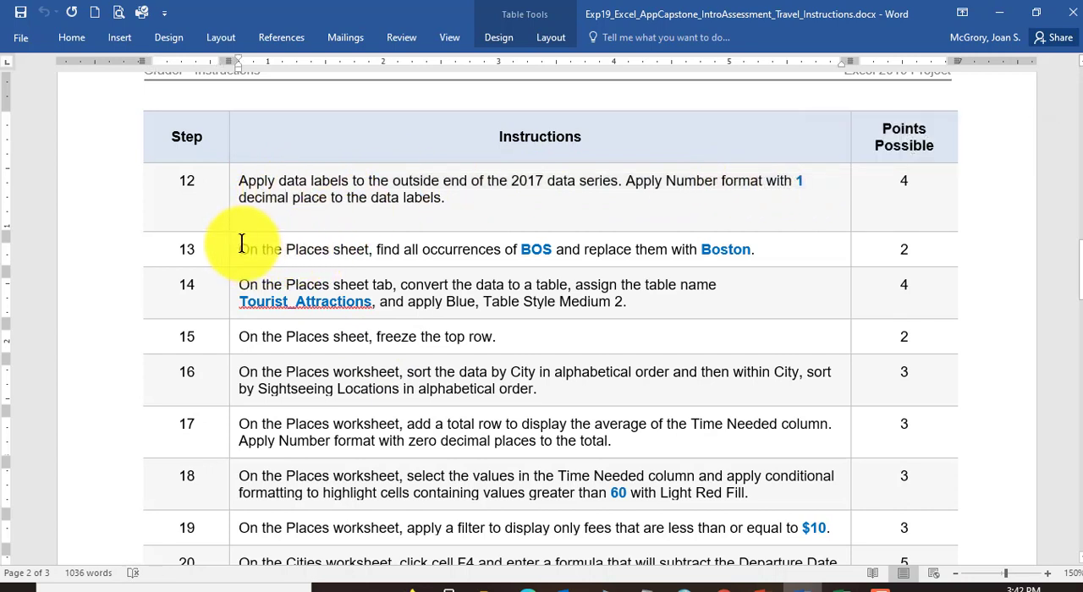
left_click_drag(240, 250, 345, 249)
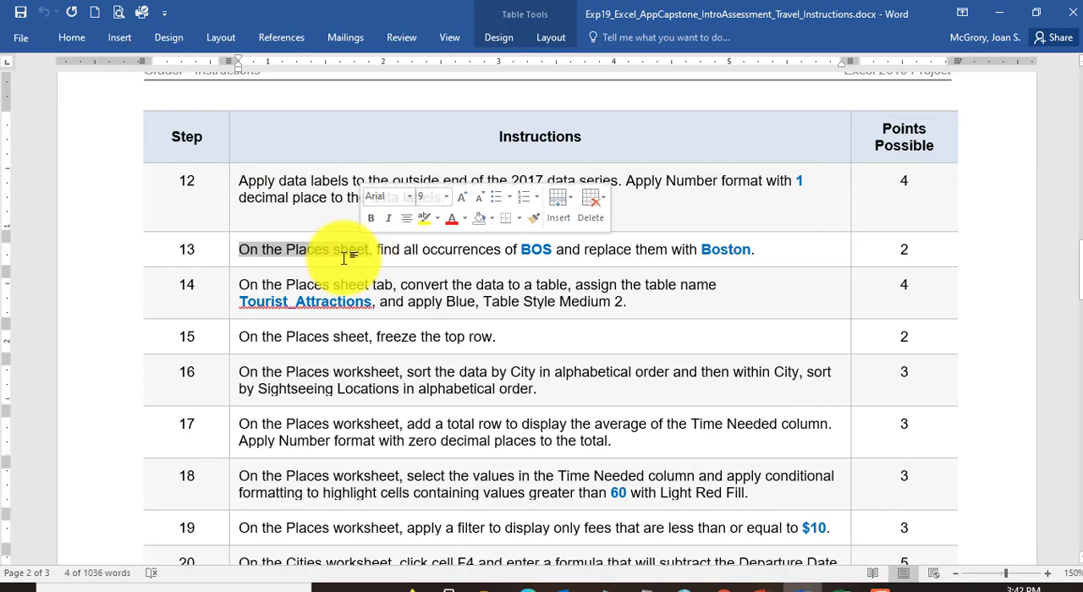
scroll(345, 252, "down", 1)
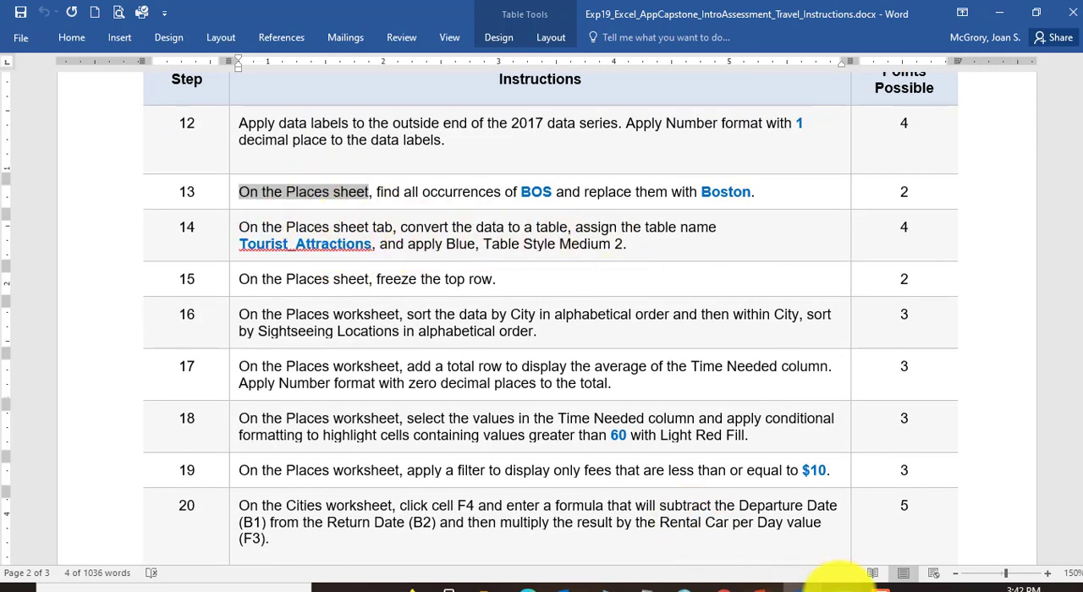
Step: Switch back to the Excel workbook, open the Places sheet, and select the Sightseeing Locations heading in cell A1
left_click(814, 588)
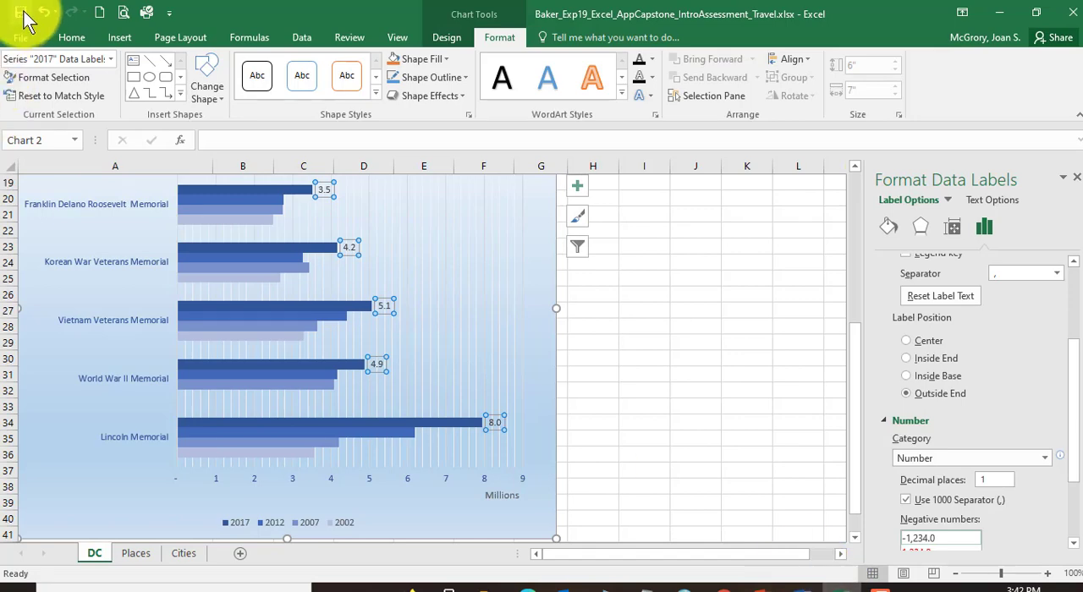
left_click(137, 554)
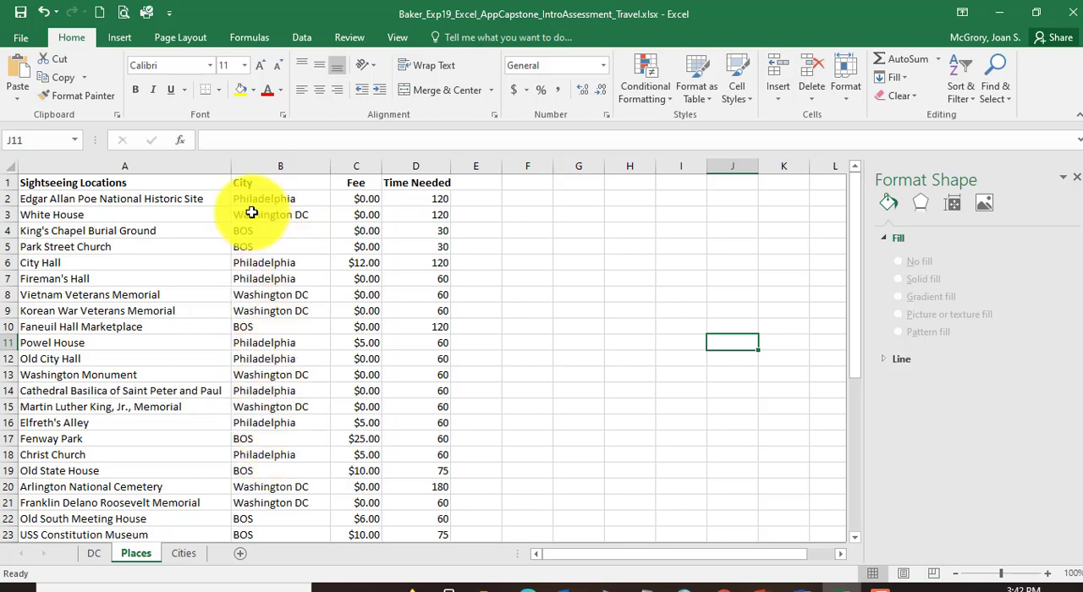
left_click(121, 185)
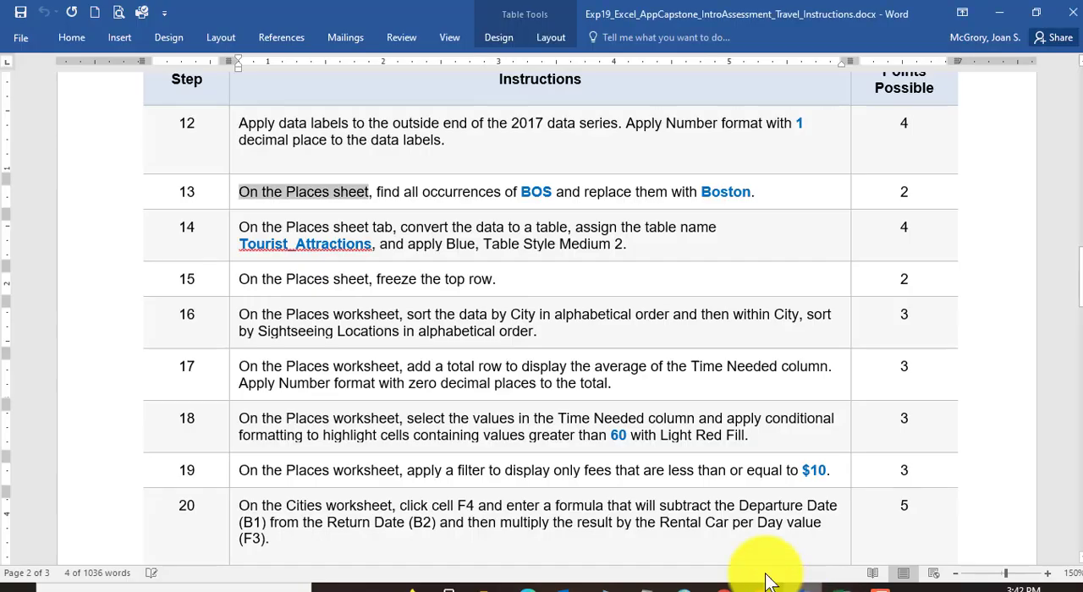
Step: Switch to the Word instructions and reread step 13 on the text to find and its replacement
left_click(769, 584)
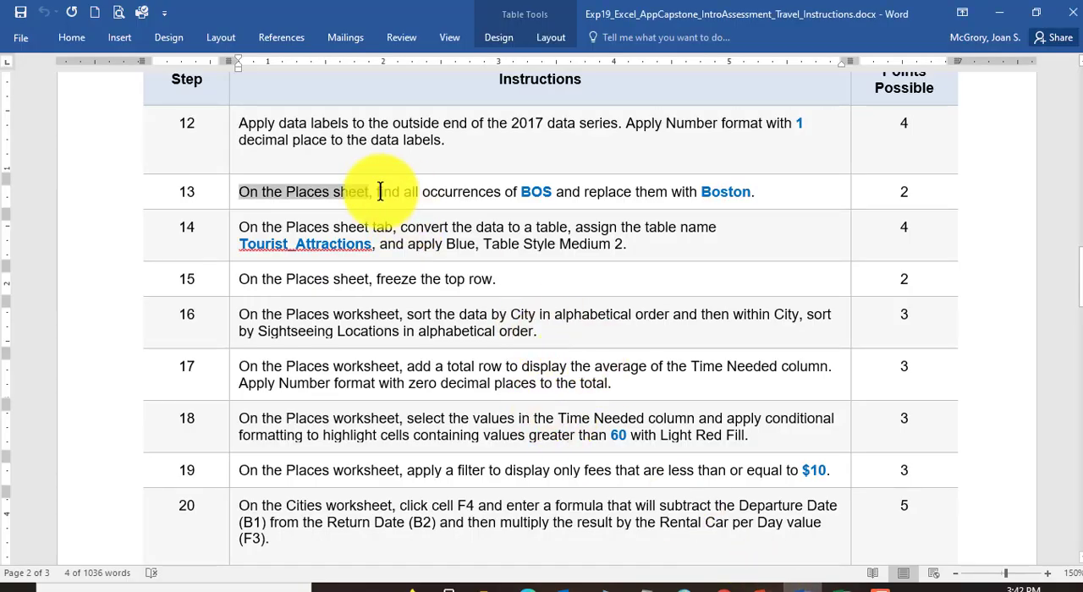
left_click_drag(521, 191, 551, 191)
left_click(635, 192)
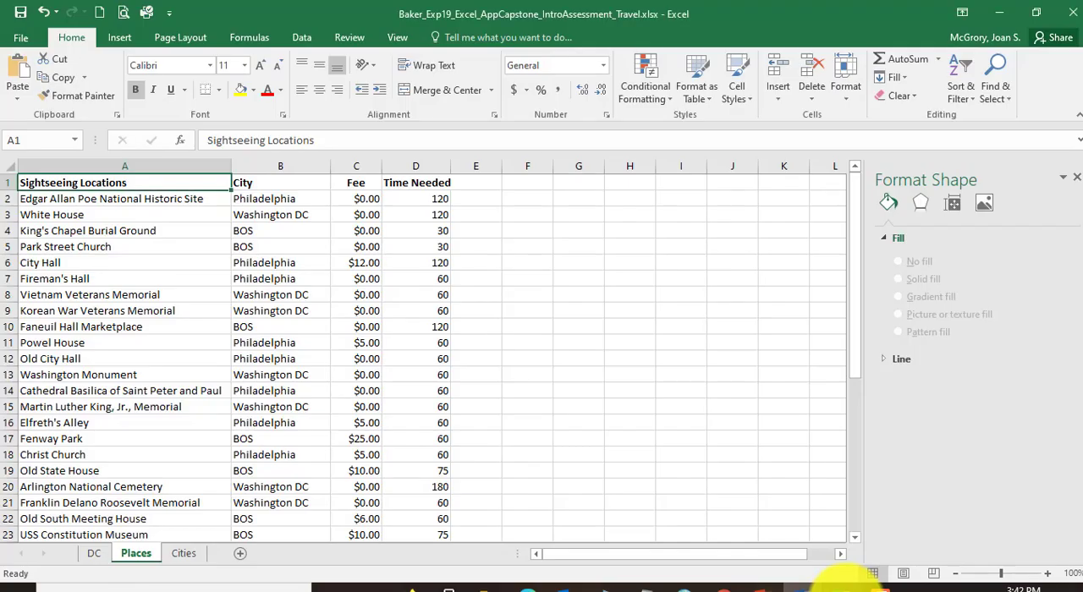
Step: Return to the Excel workbook and, starting from cell A1, replace all occurrences of BOS with Boston on the Places sheet
left_click(840, 583)
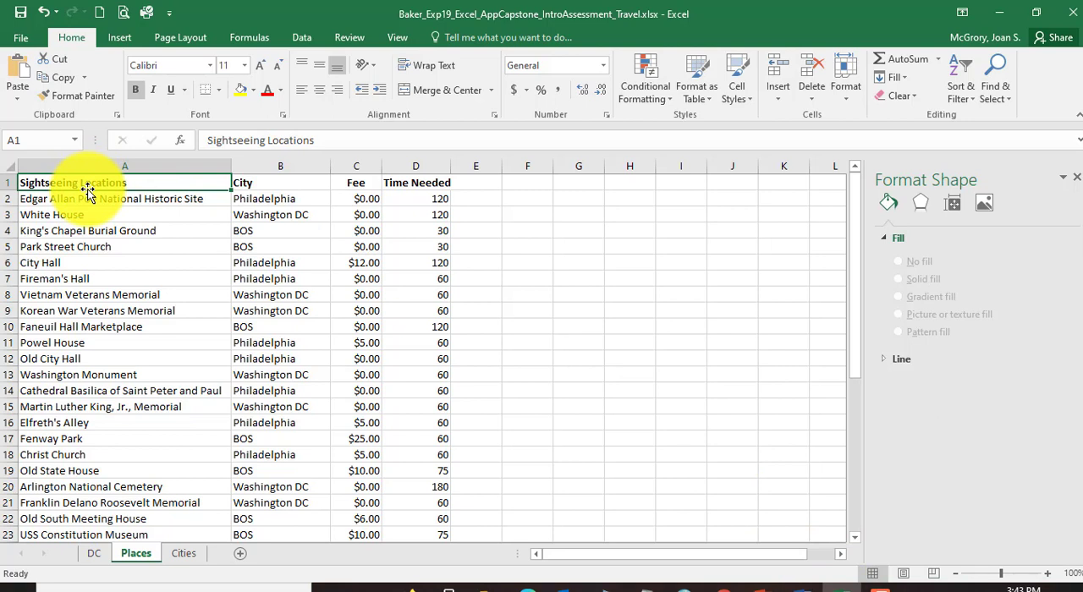
left_click(276, 412)
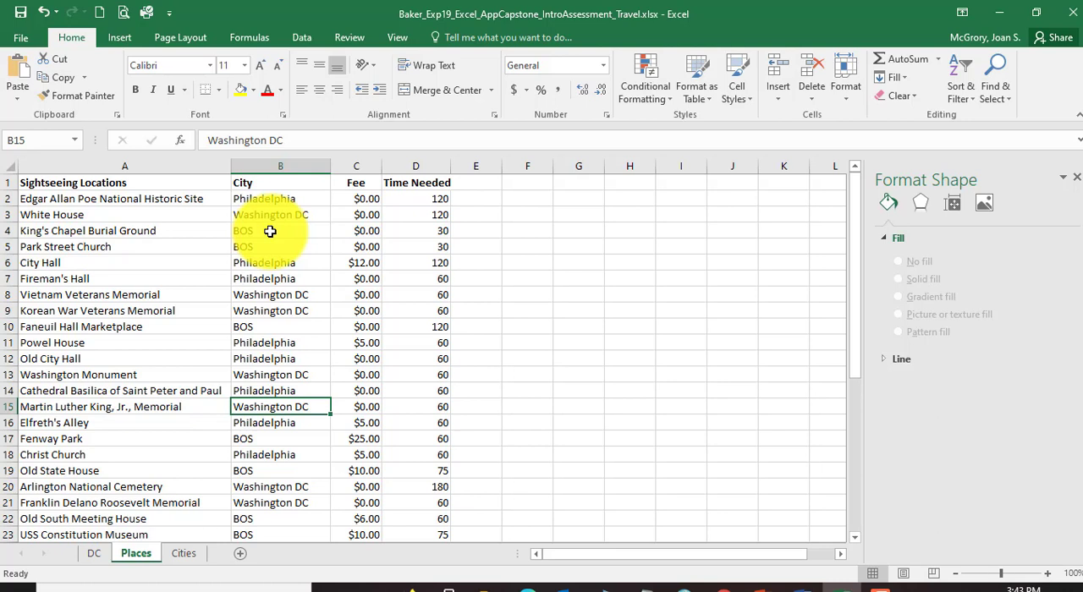
left_click(99, 185)
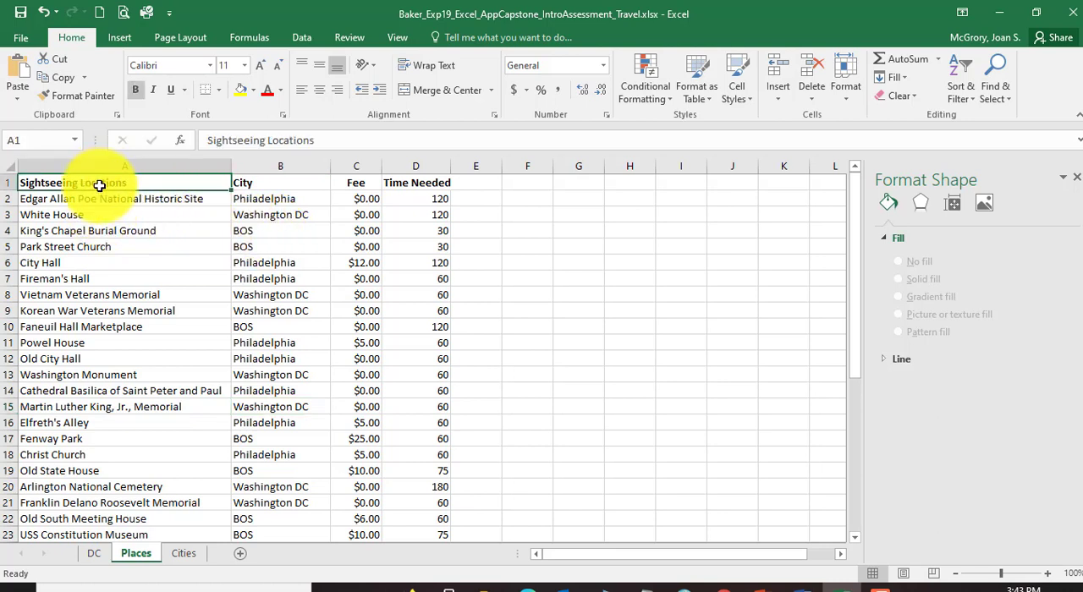
left_click(996, 102)
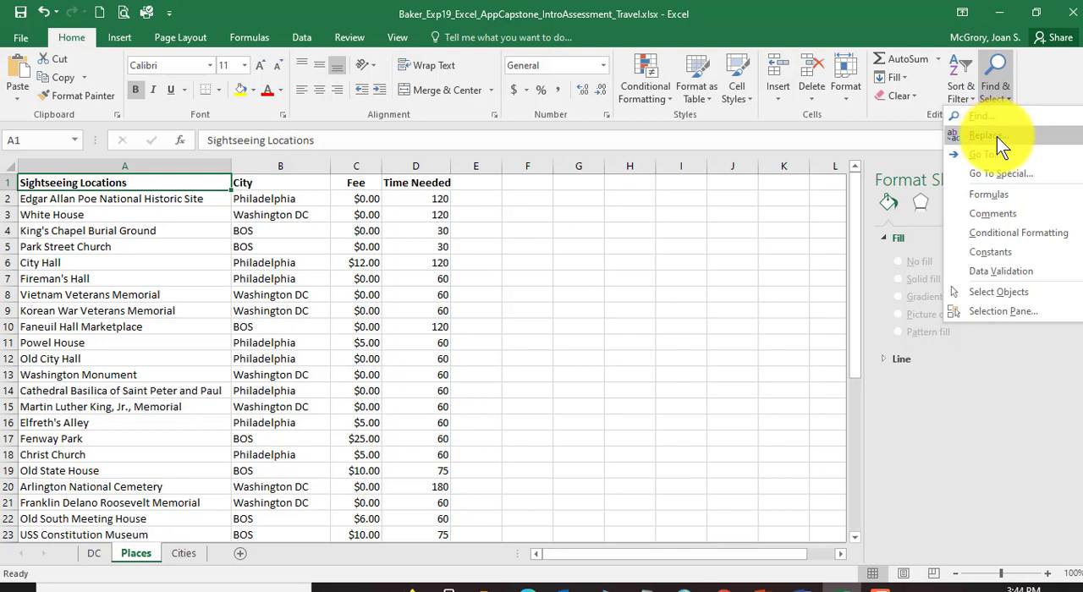
left_click(985, 136)
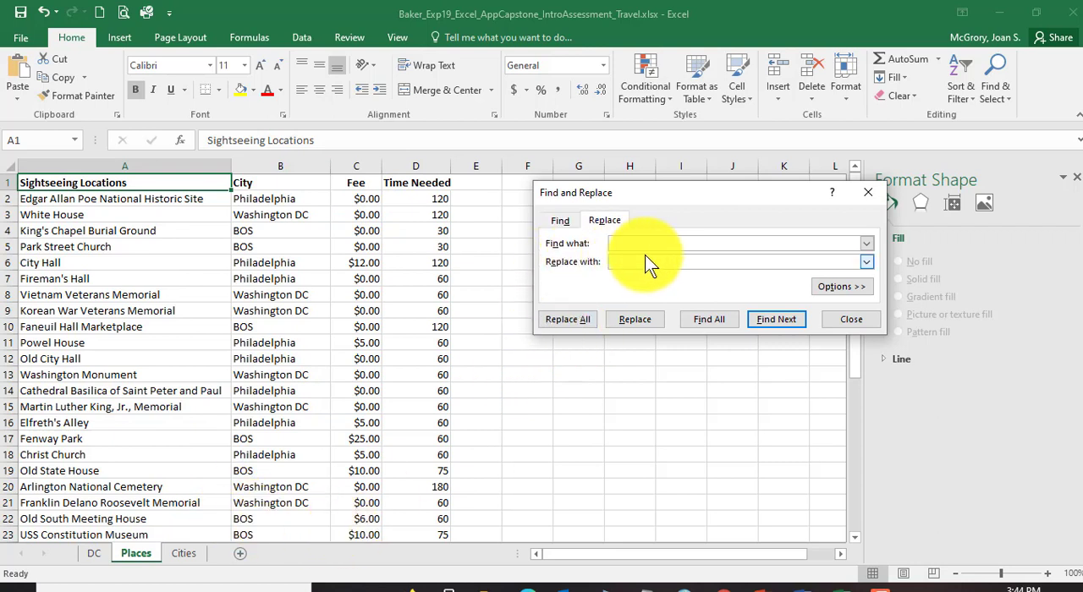
type("B")
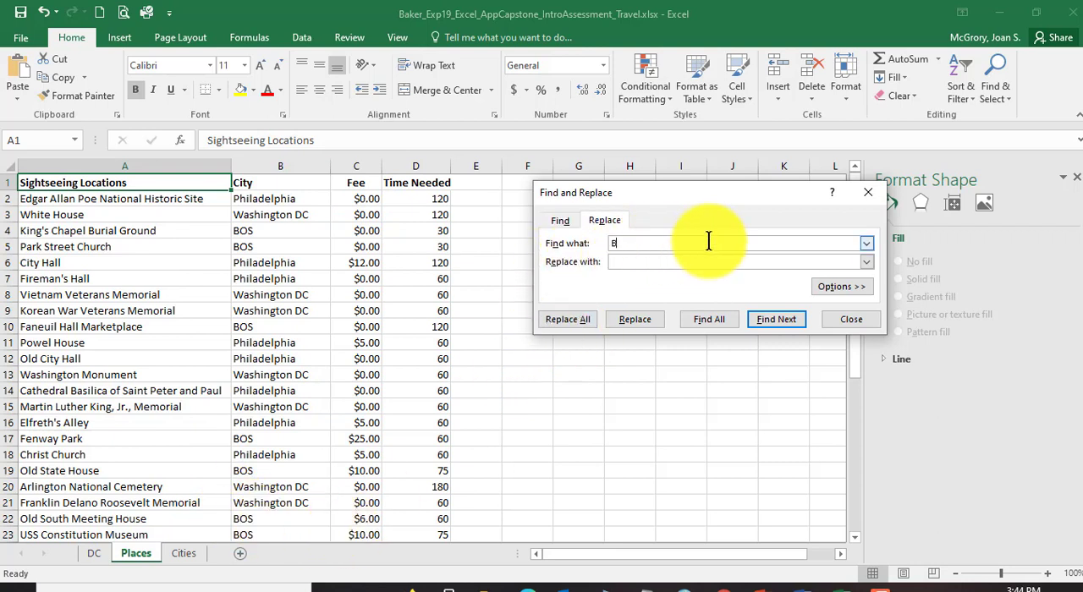
type("OS")
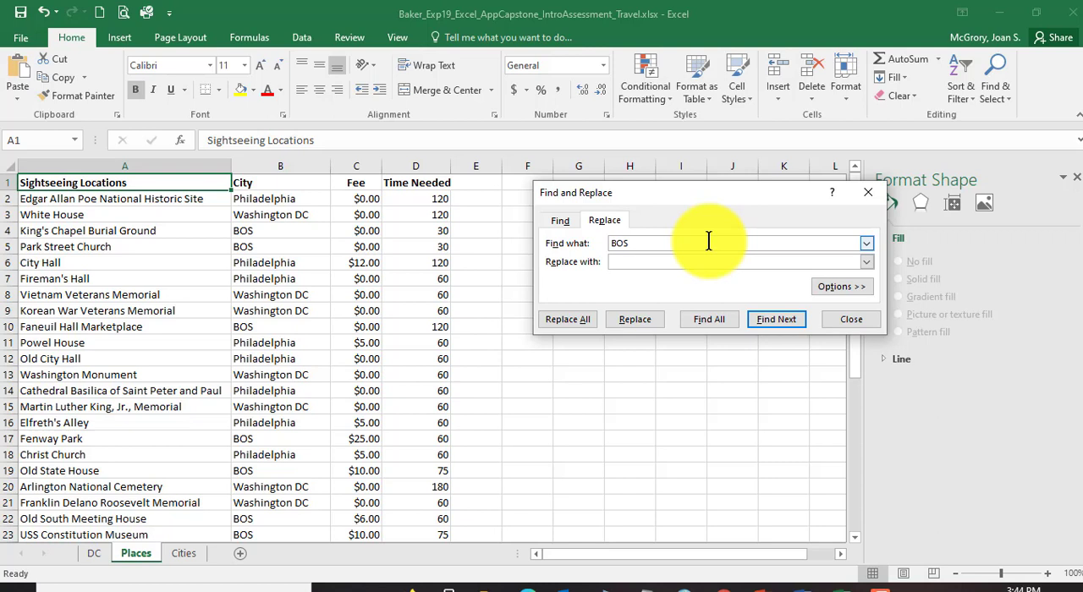
left_click(659, 262)
type("Boston")
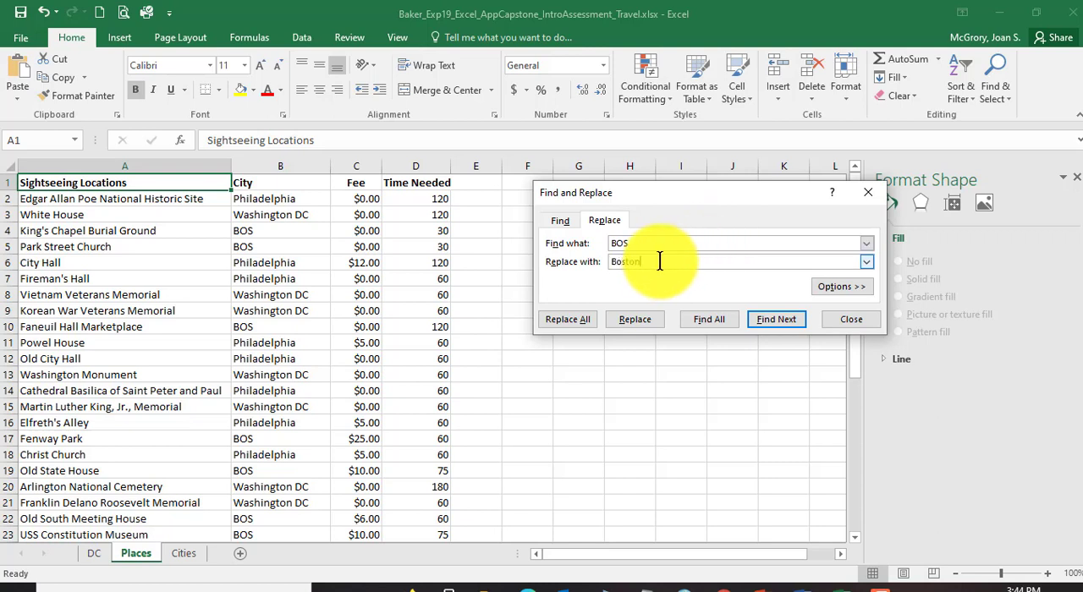
left_click(560, 320)
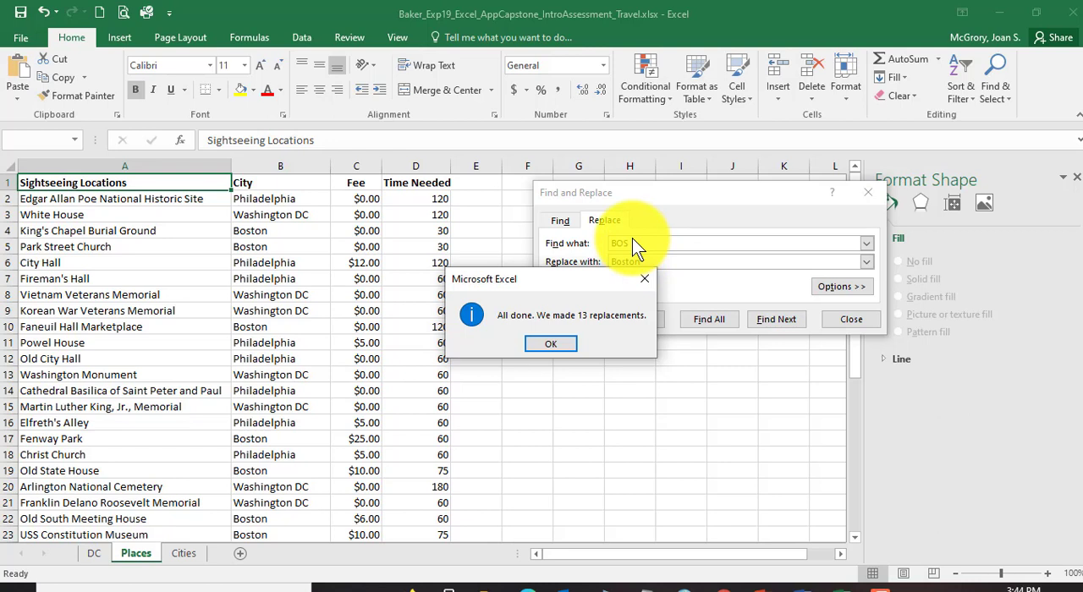
left_click(551, 343)
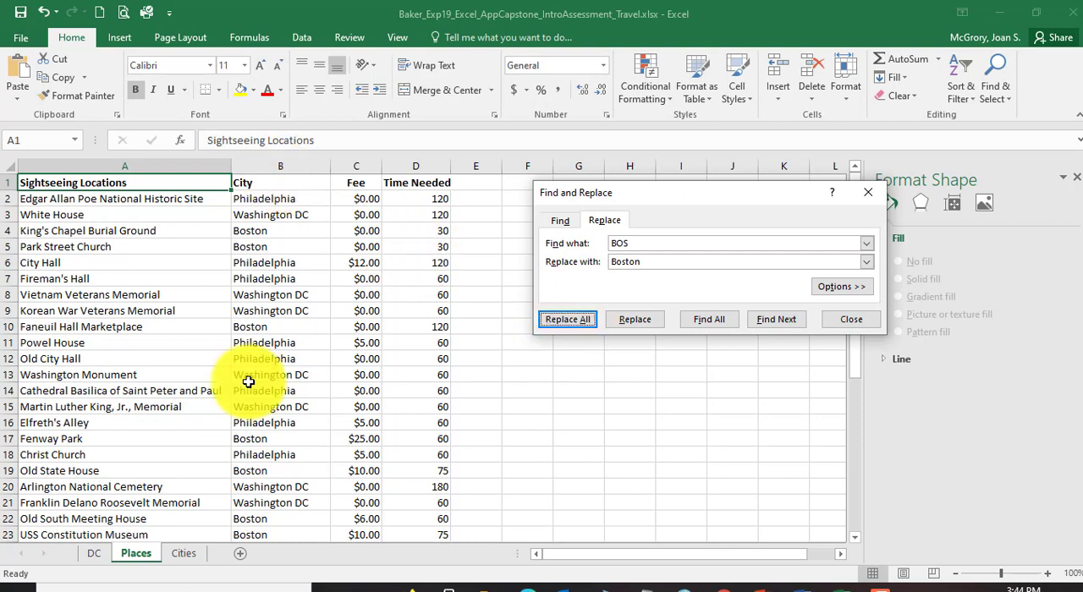
left_click(864, 323)
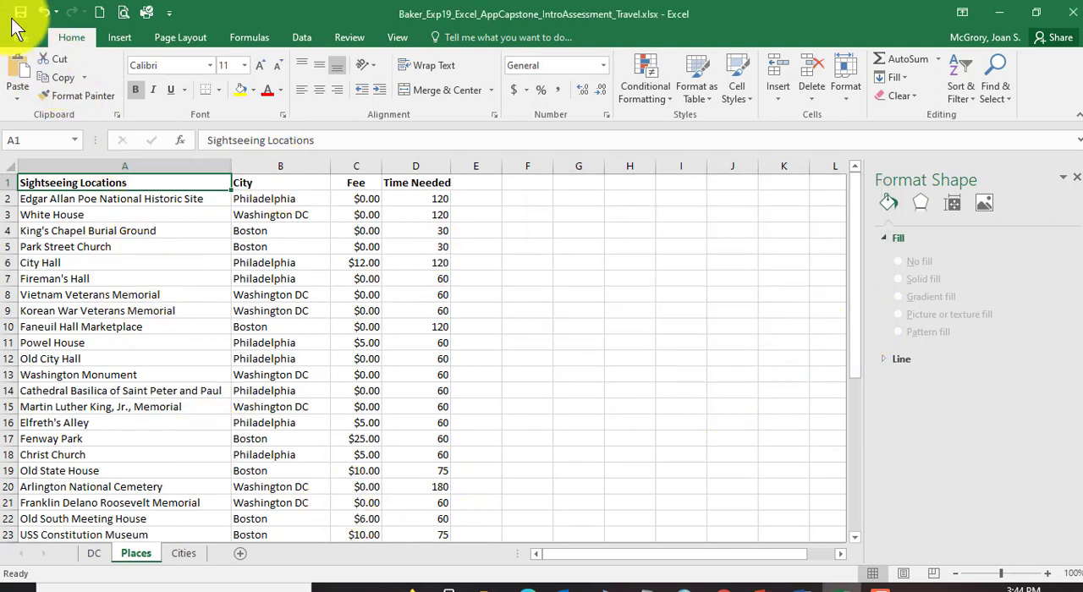
Step: Switch to the Word instructions and read step 14 on converting the Places data to a named table
left_click(805, 586)
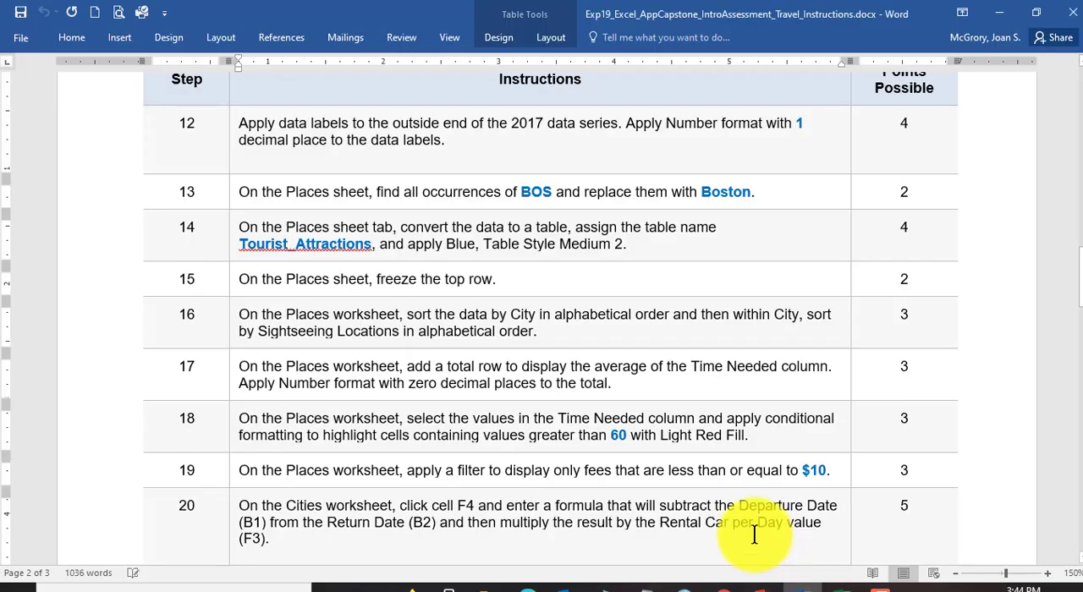
left_click(240, 226)
left_click_drag(240, 227, 557, 228)
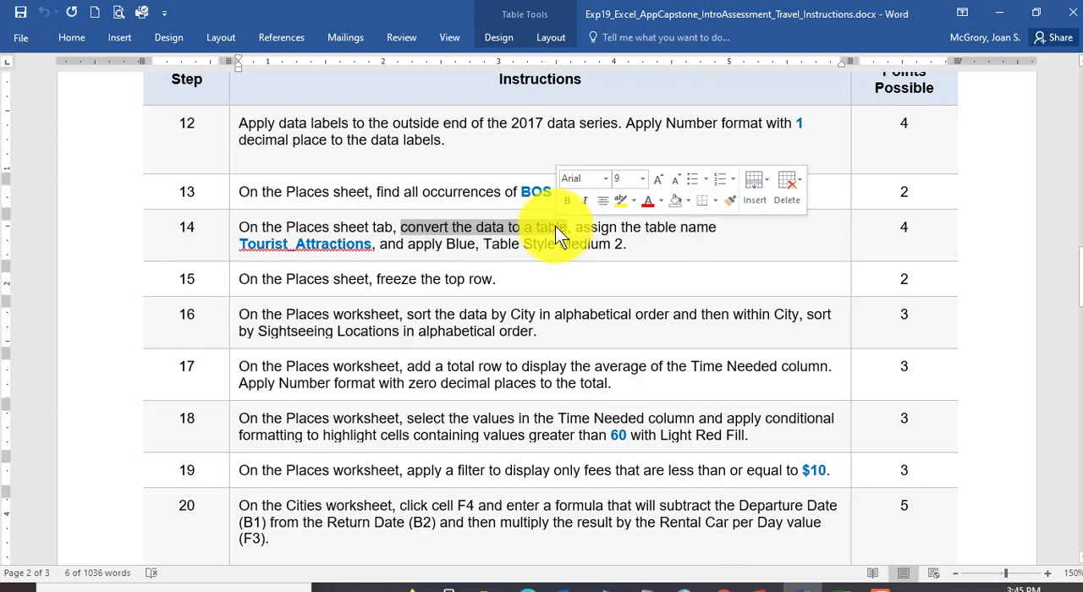
left_click(642, 227)
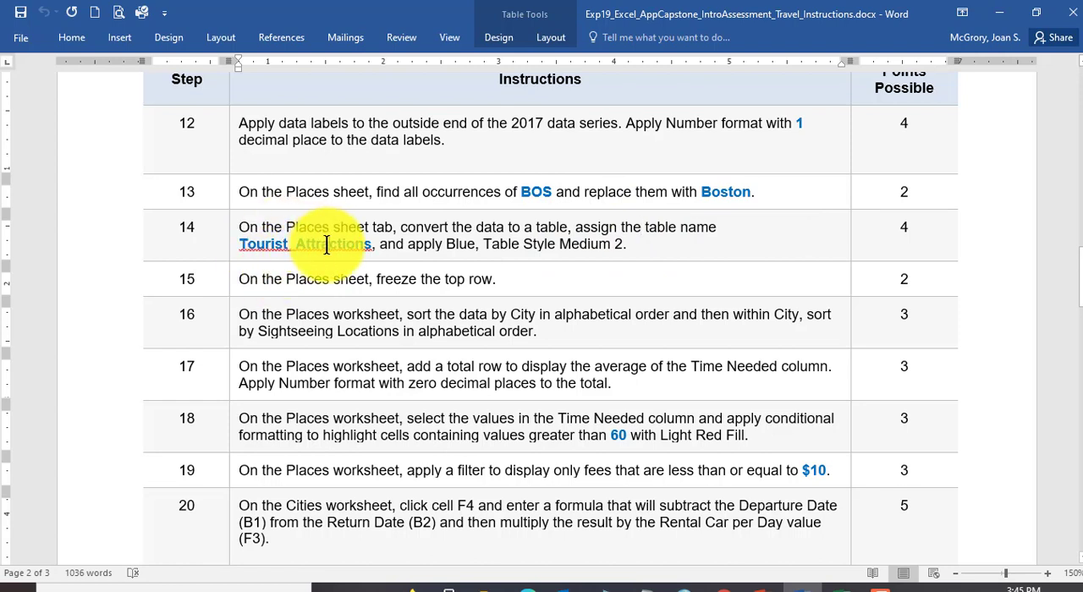
Step: Ignore all spelling flags on Tourist_Attractions in step 14 and highlight the required table style, Blue, Table Style Medium 2
right_click(290, 248)
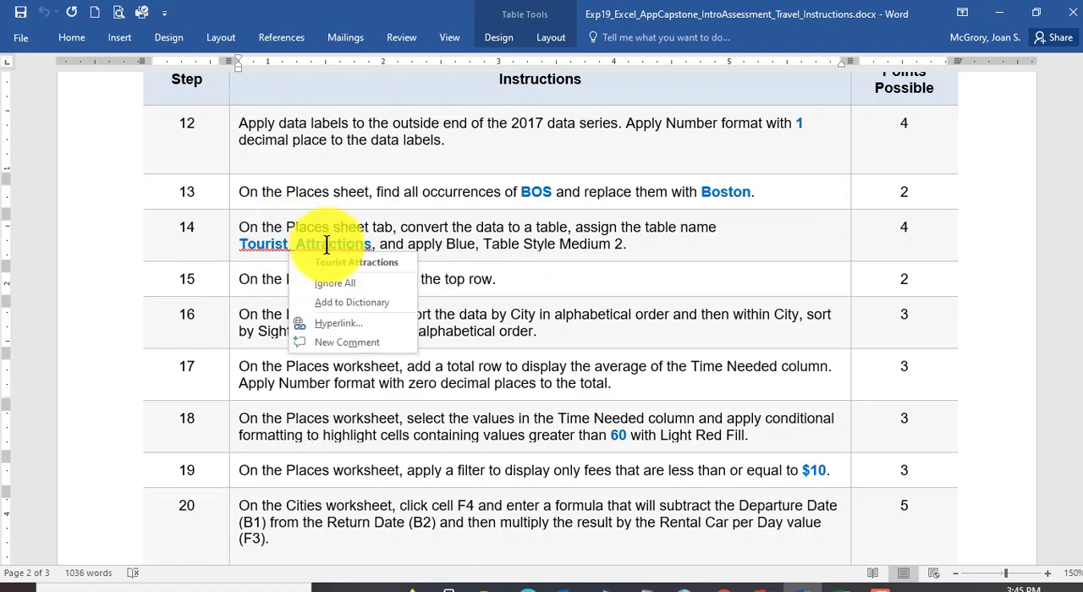
left_click(343, 290)
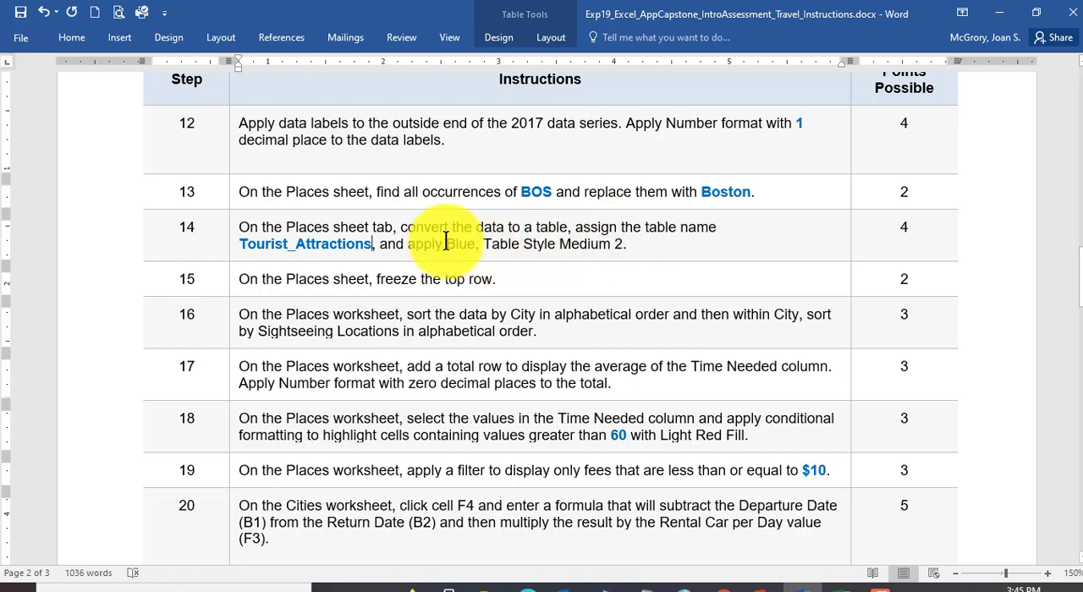
left_click_drag(445, 243, 622, 243)
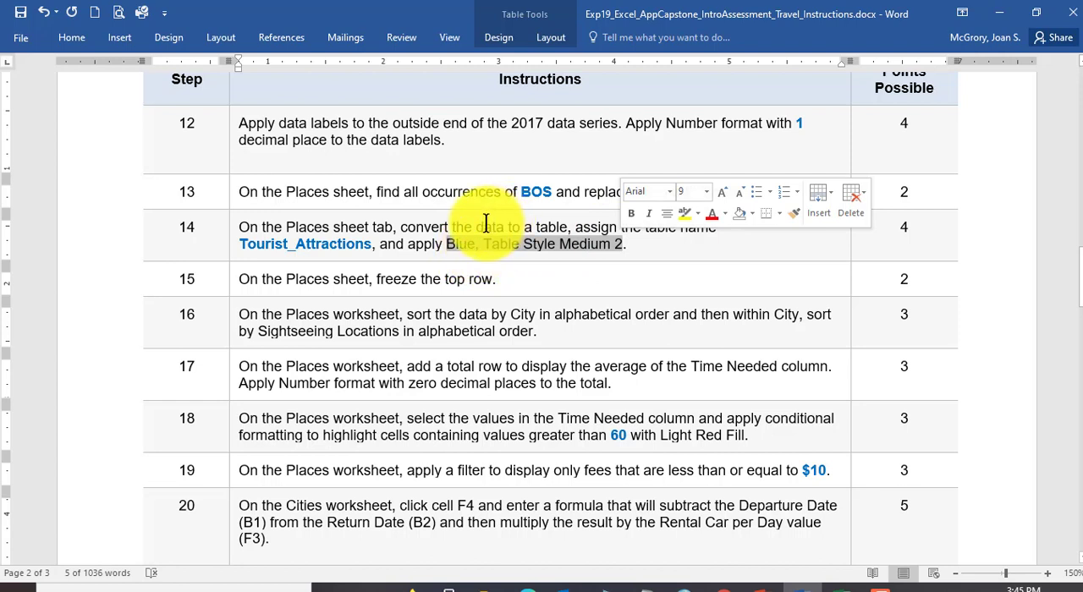
Step: Return to the Excel workbook and format Places range A1:D40 as a table with headers, using Blue, Table Style Medium 2
left_click(836, 582)
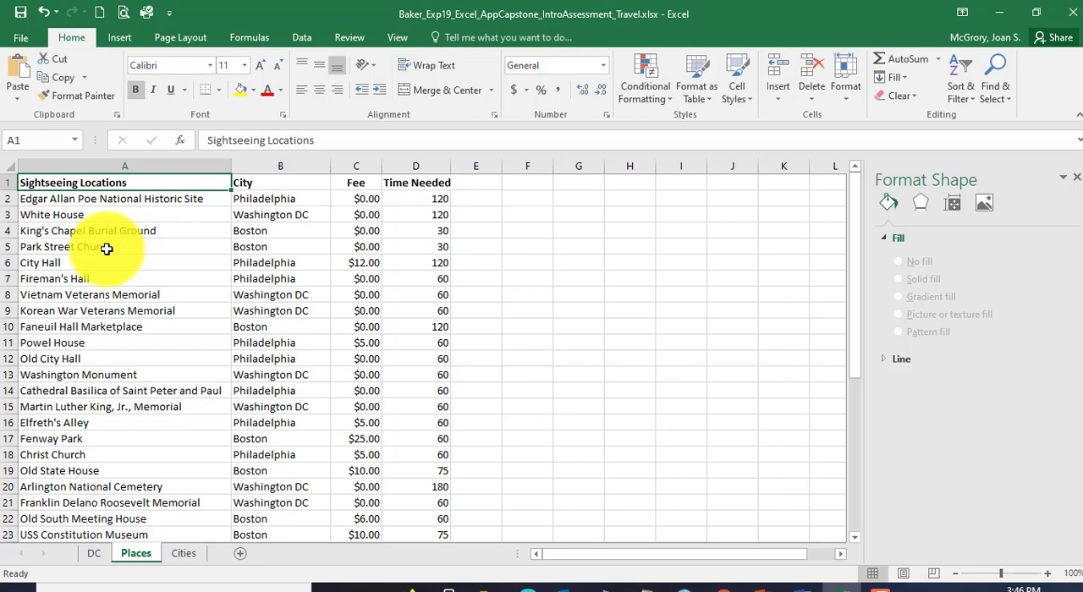
key("ctrl+shift+Right")
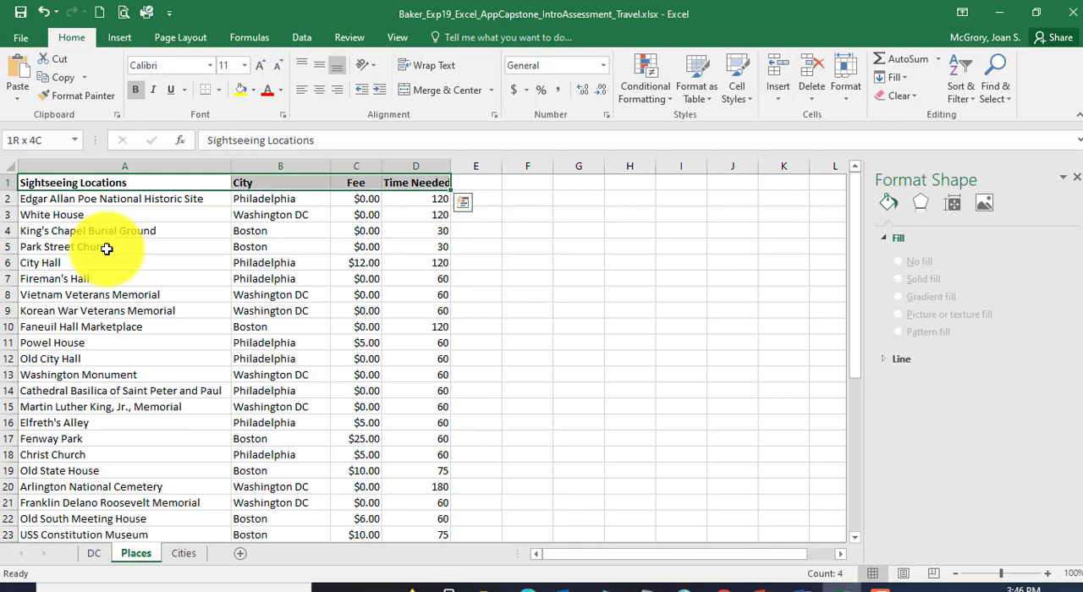
key("ctrl+shift+Down")
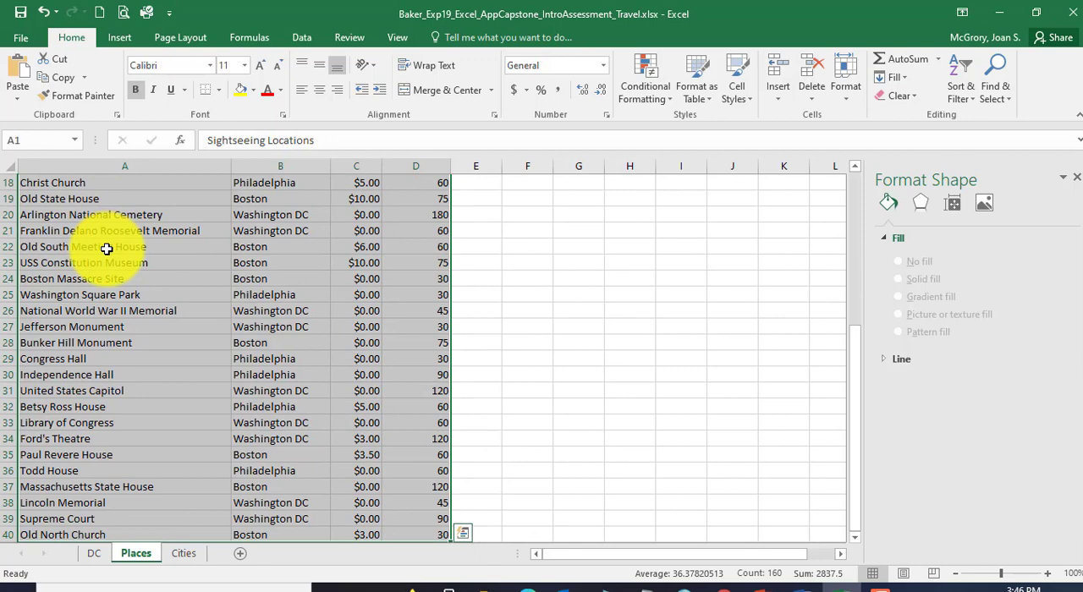
scroll(567, 345, "down", 3)
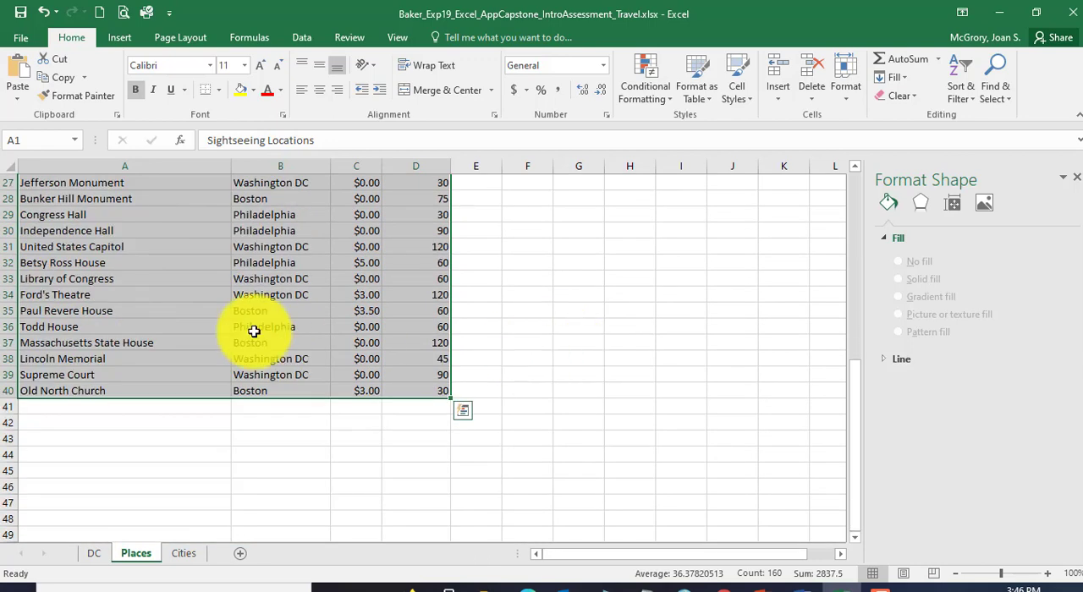
scroll(493, 349, "up", 1)
scroll(288, 333, "up", 8)
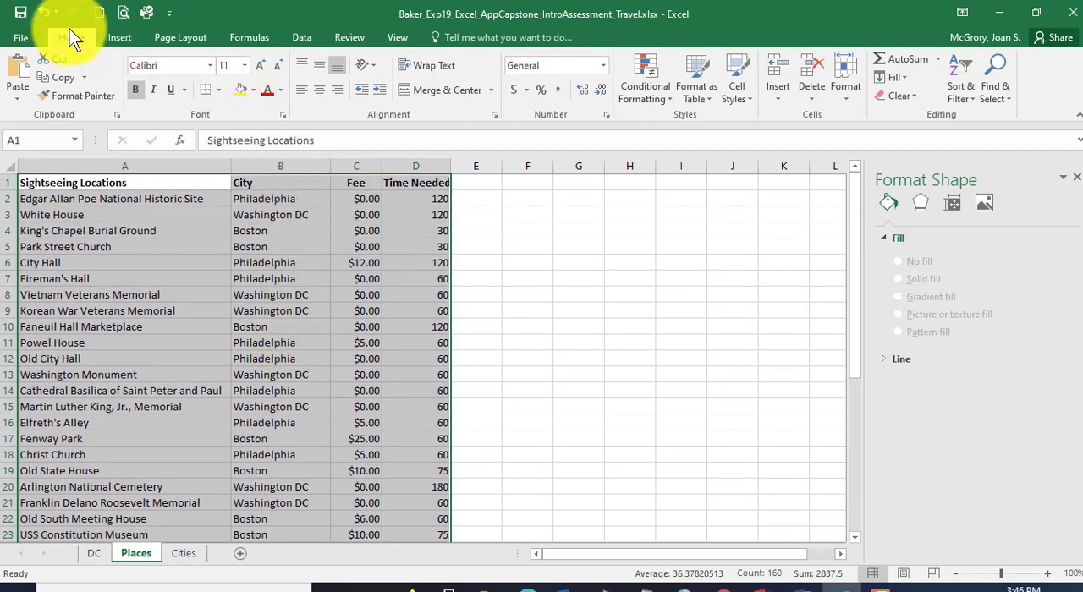
left_click(699, 98)
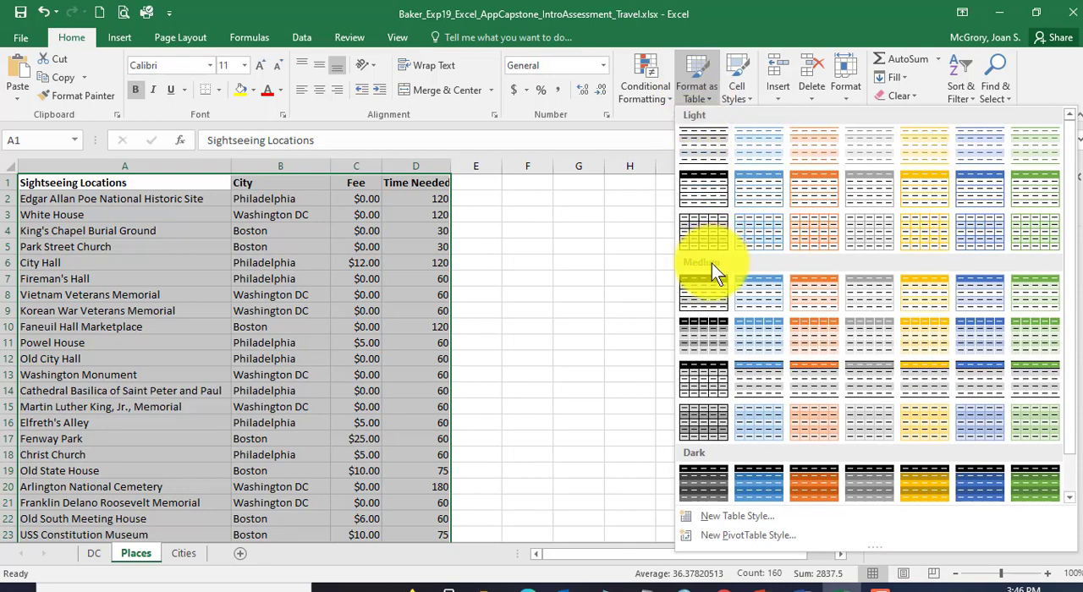
left_click(759, 296)
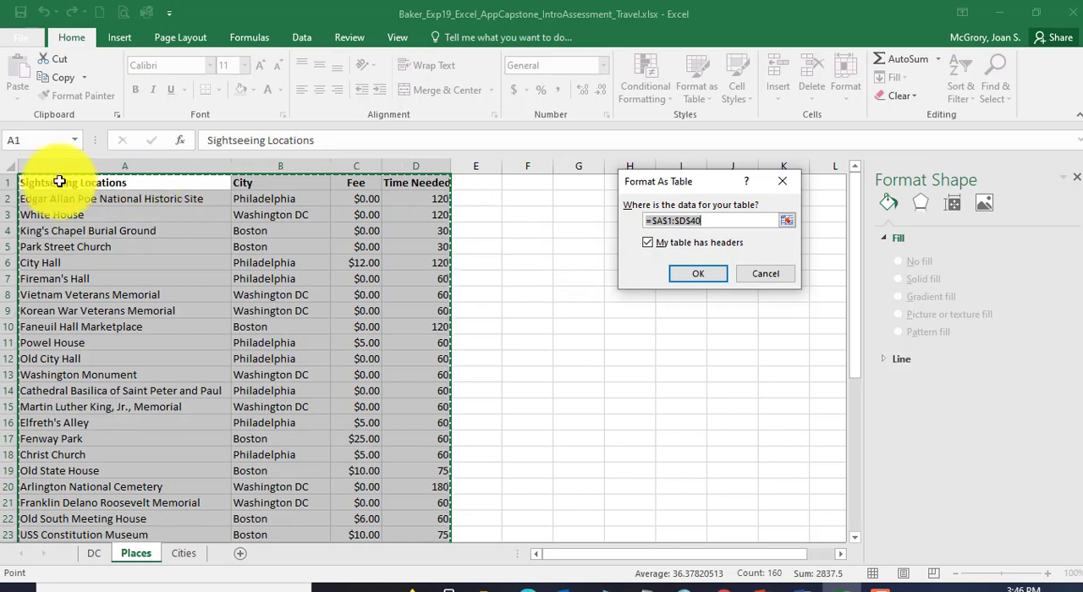
left_click(706, 274)
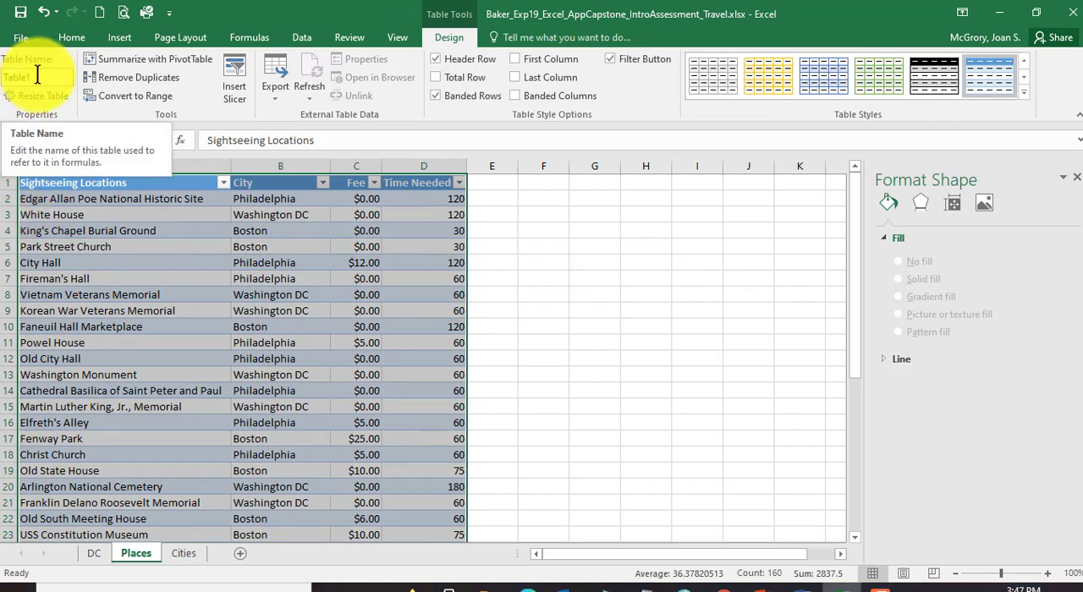
Step: Name the Places table Tourist_Attractions and save the workbook
left_click(38, 76)
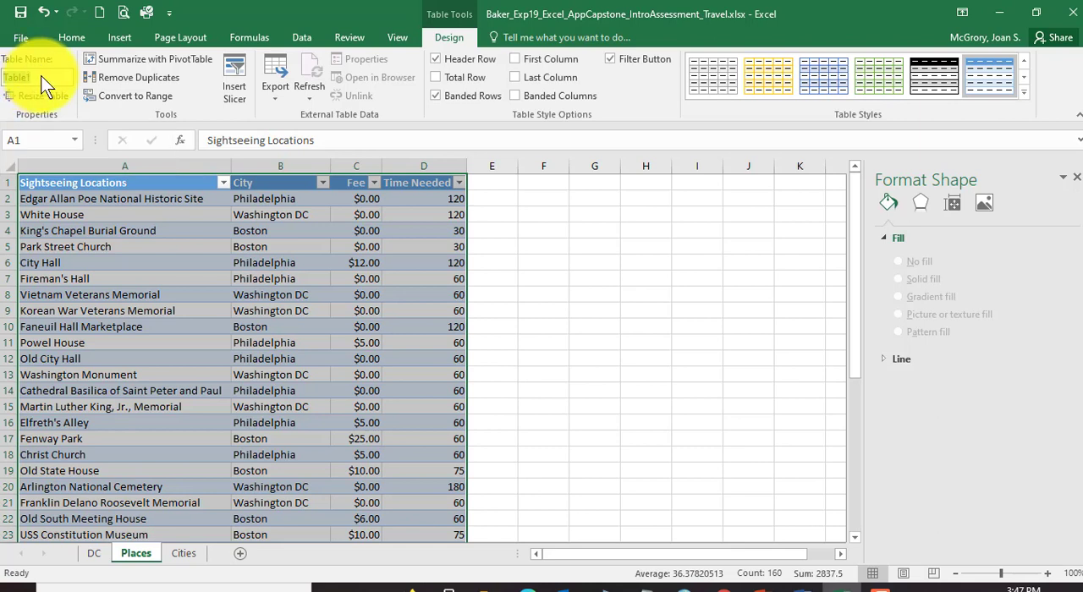
type("T")
type("ourist_Attractio")
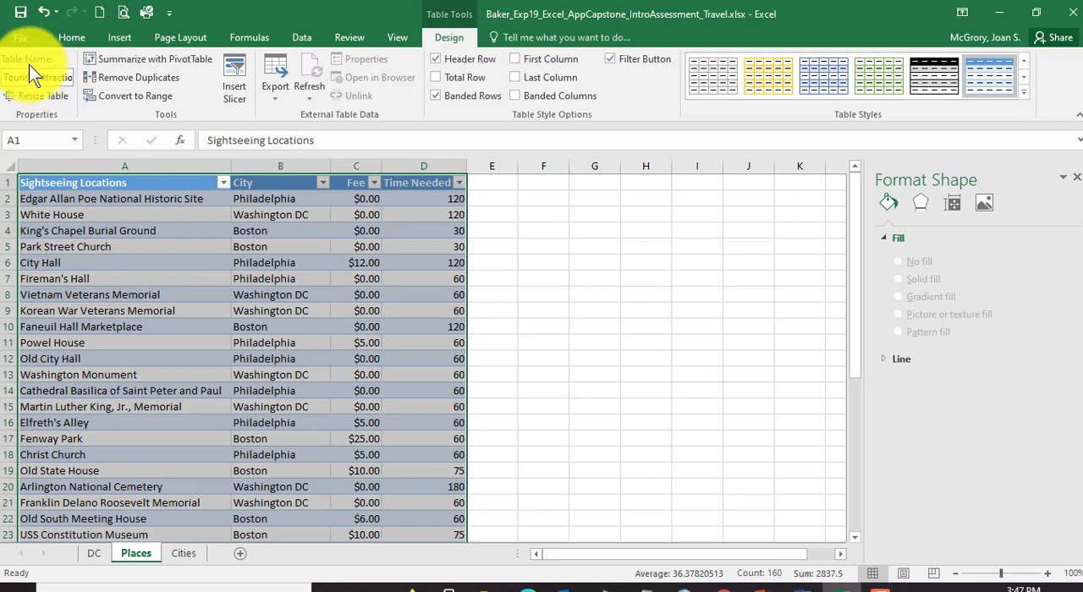
left_click(18, 10)
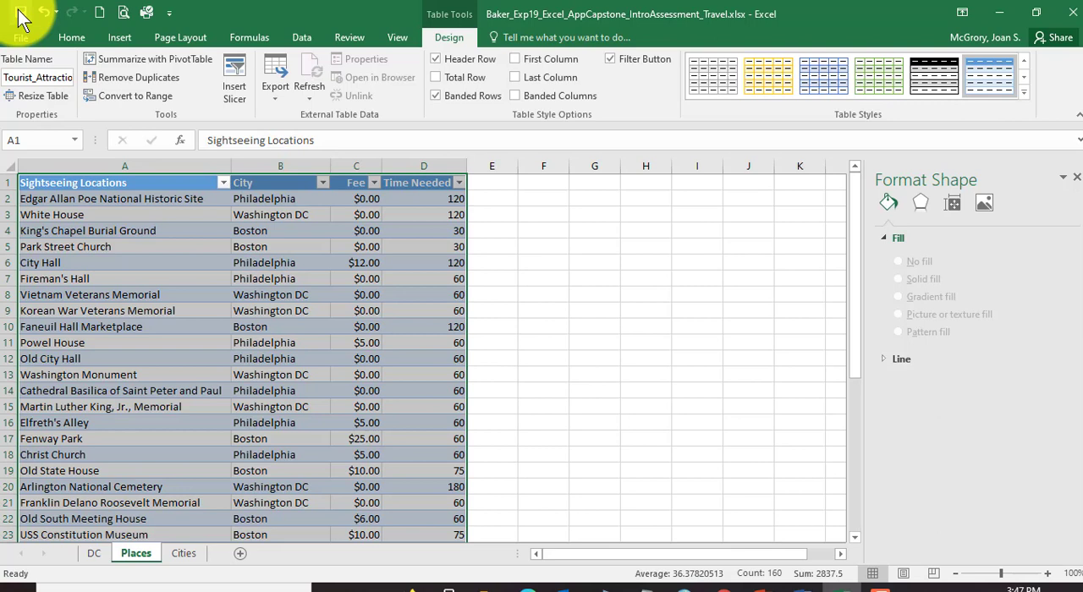
left_click(250, 38)
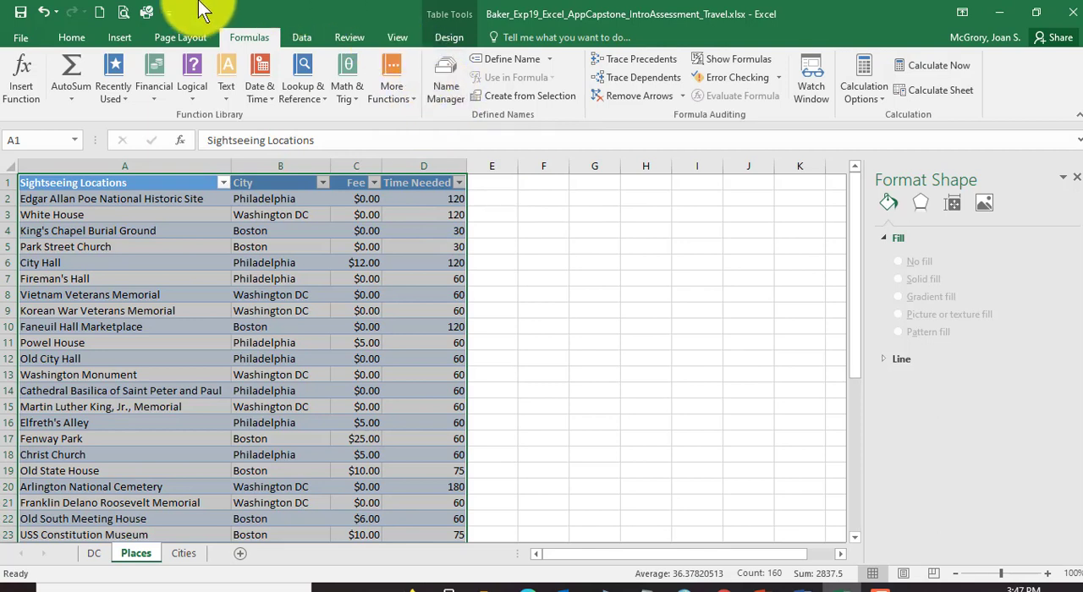
left_click(75, 37)
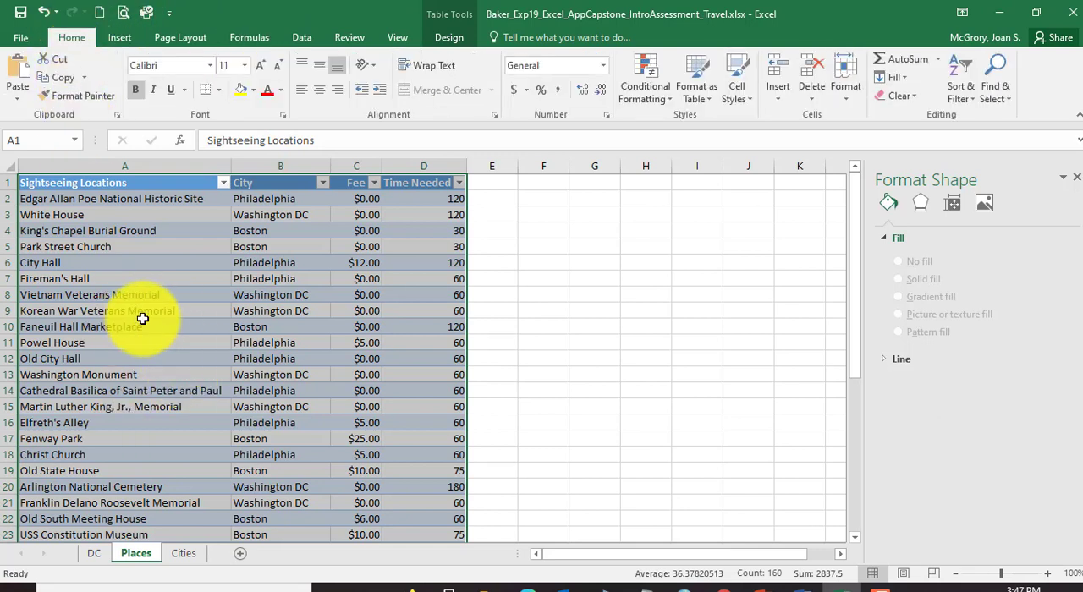
Step: Switch to the Word instructions and read step 15 on freezing the Places sheet's top row
left_click(802, 588)
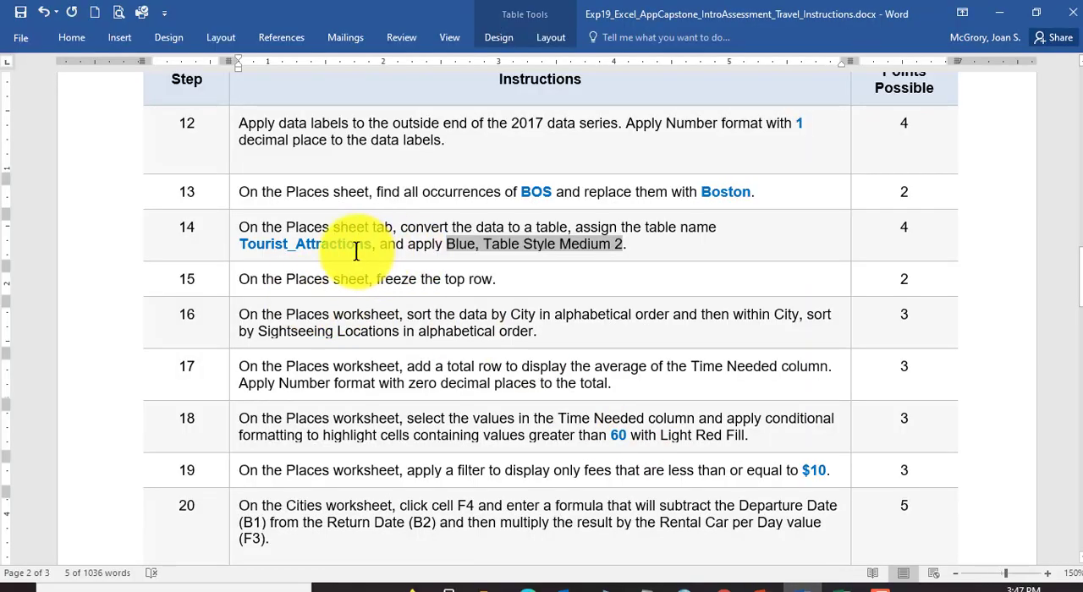
left_click(242, 279)
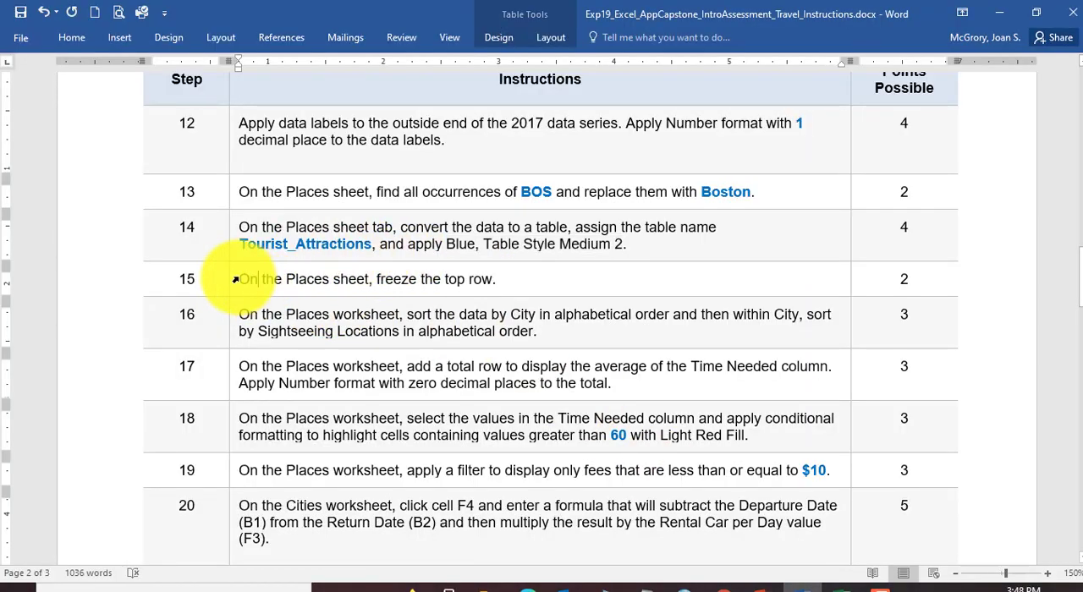
left_click_drag(240, 279, 363, 281)
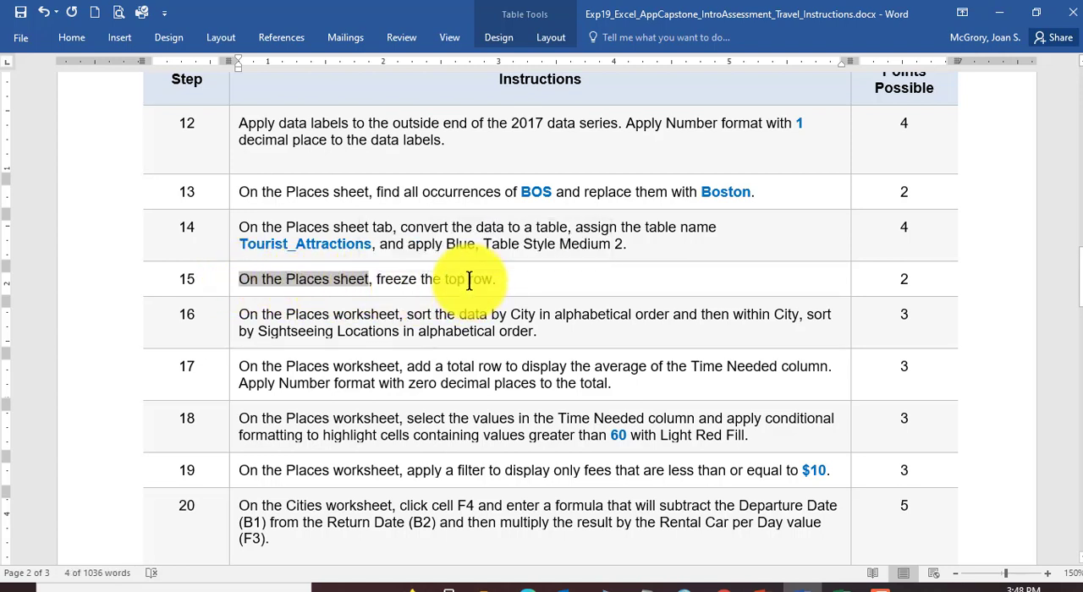
left_click(457, 281)
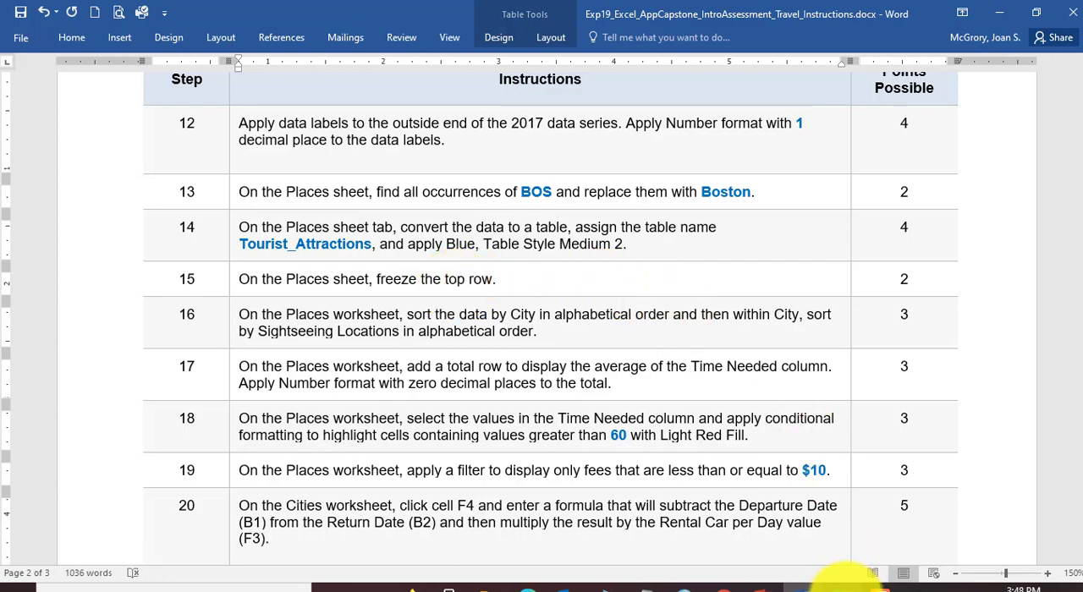
Step: Return to the Excel workbook, freeze the top row of the Places sheet, and check the headings down to the table's last rows
left_click(849, 580)
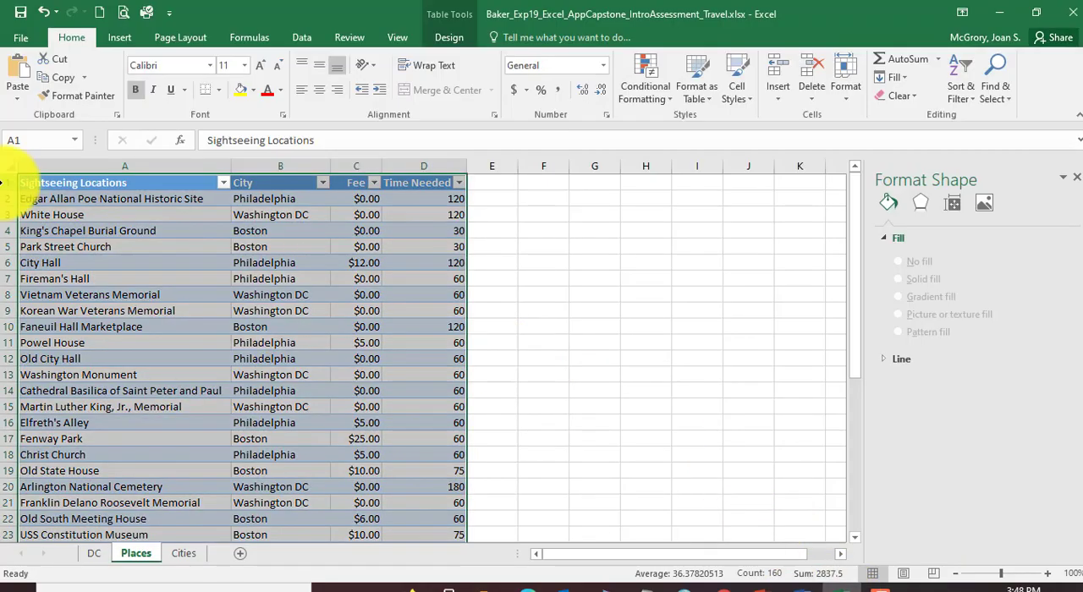
left_click(64, 198)
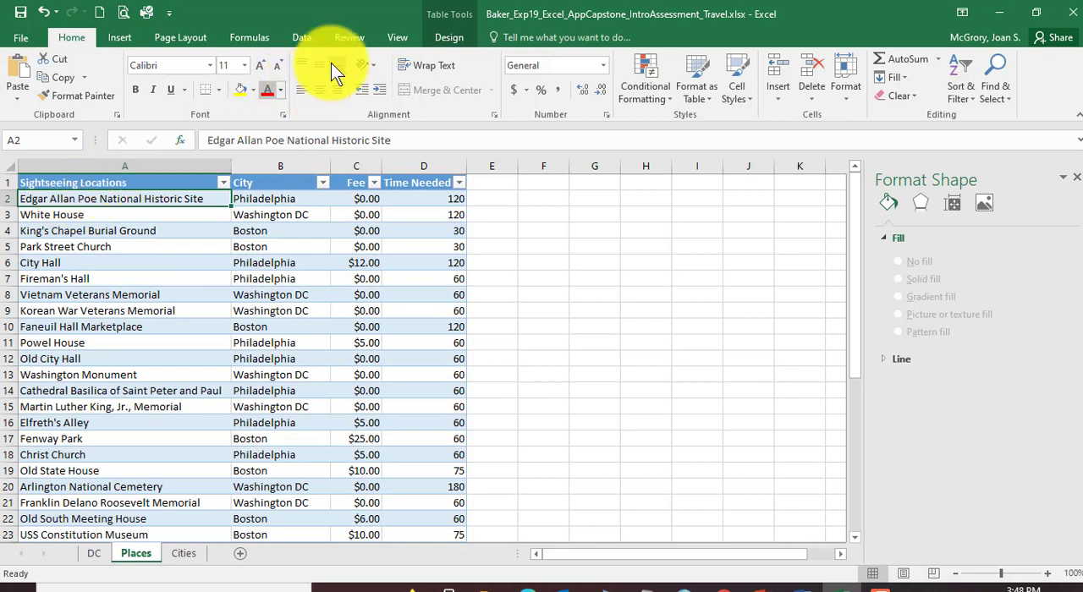
left_click(397, 38)
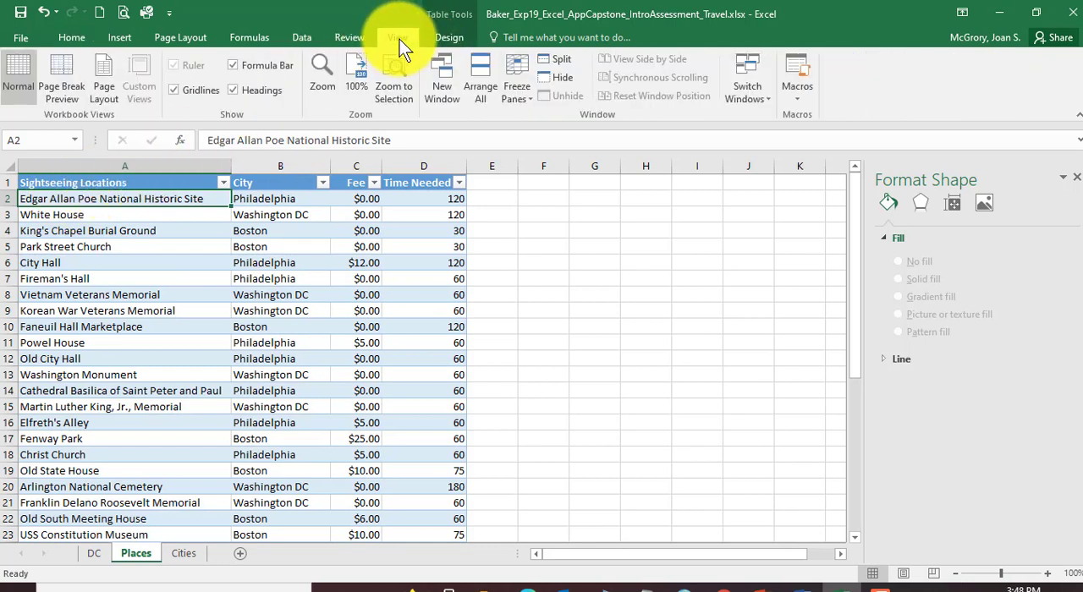
left_click(514, 99)
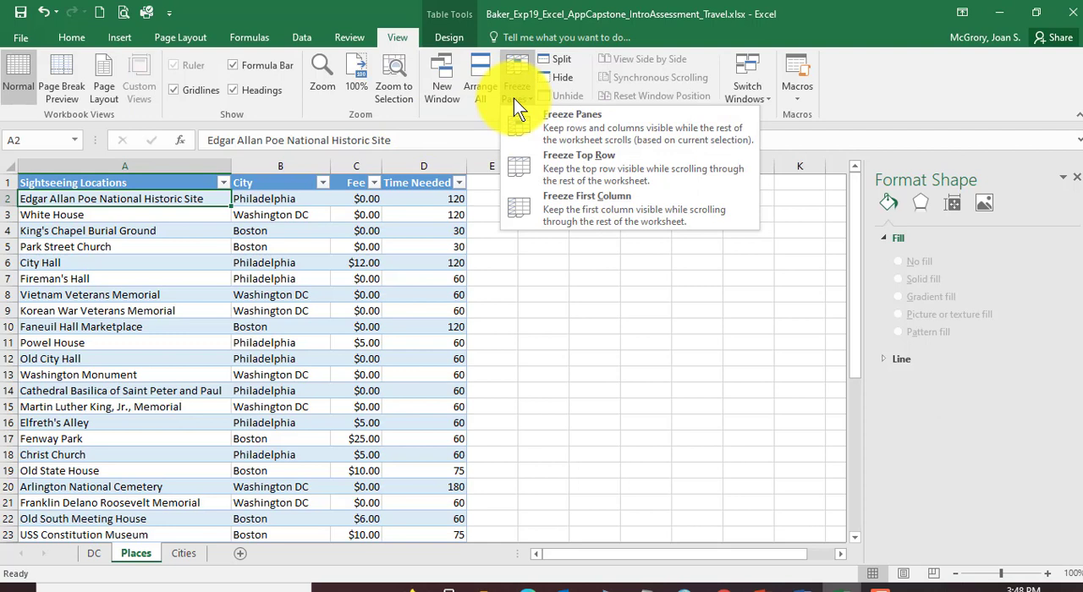
left_click(592, 174)
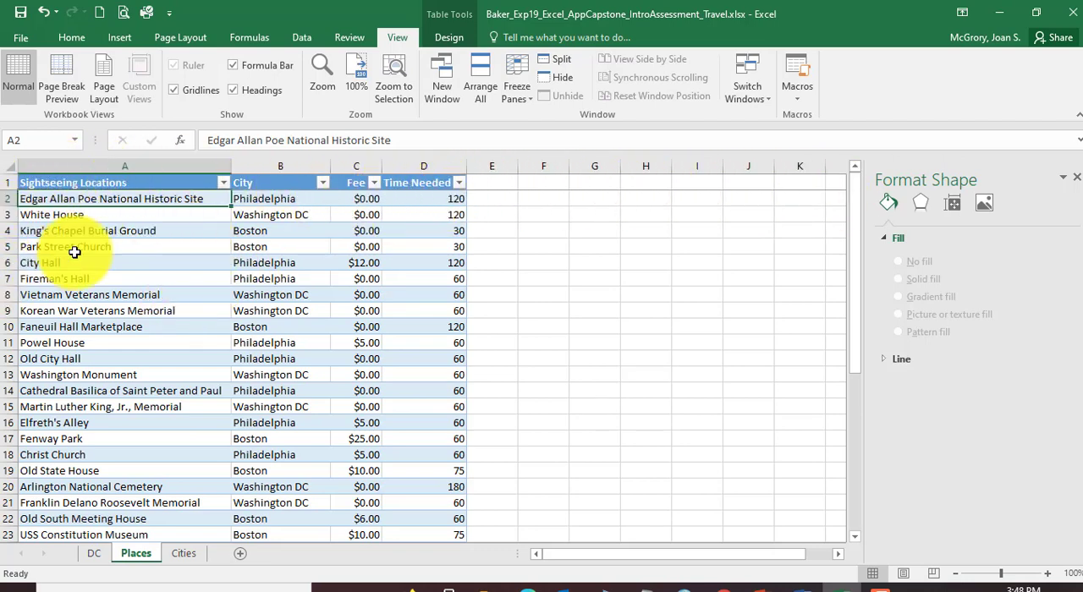
scroll(49, 228, "down", 2)
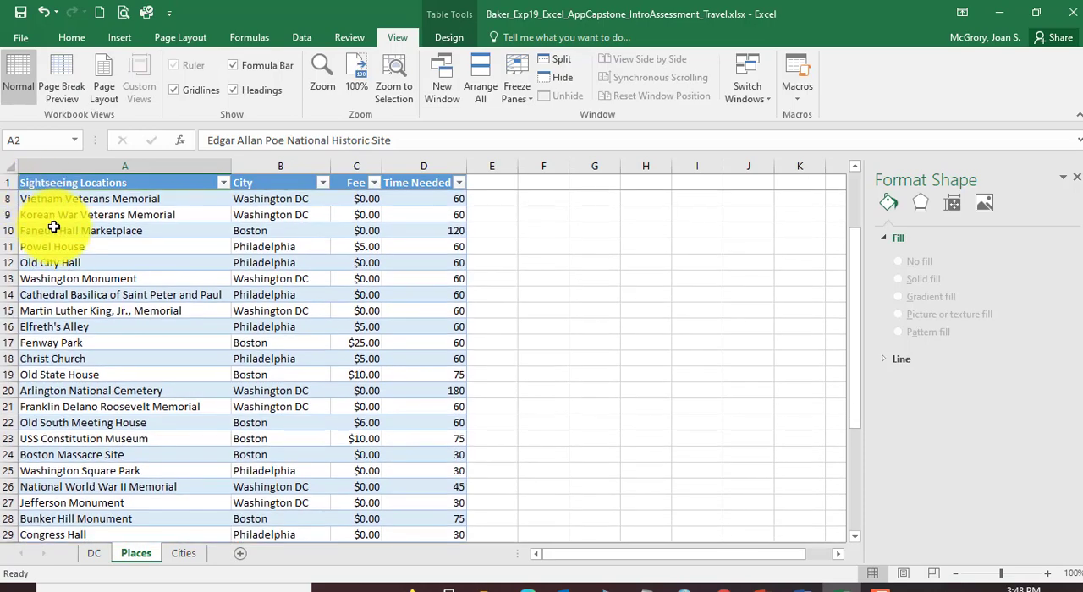
scroll(49, 228, "down", 2)
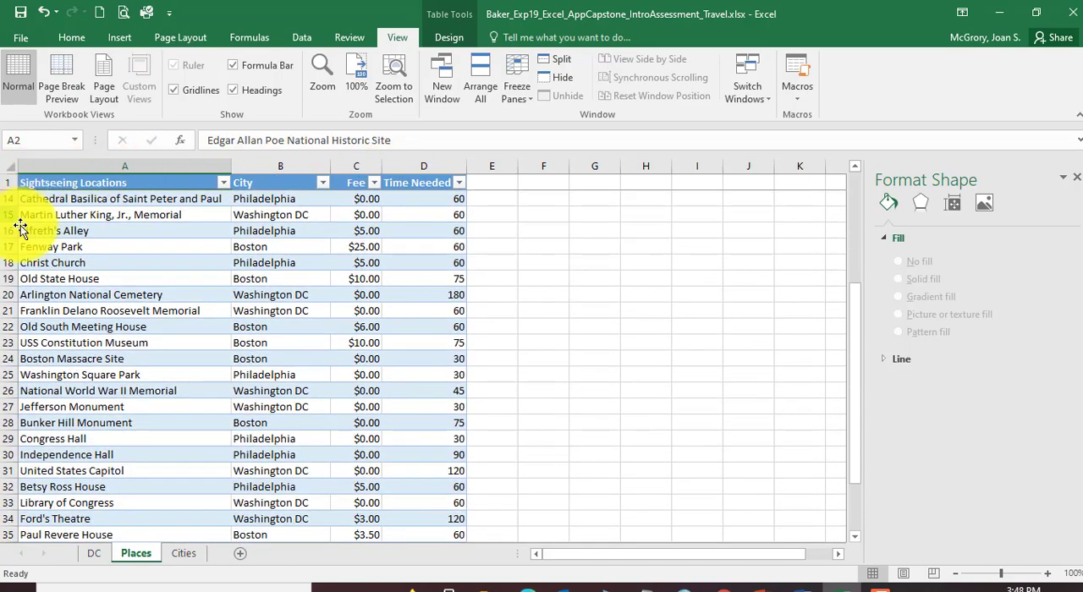
scroll(43, 214, "down", 3)
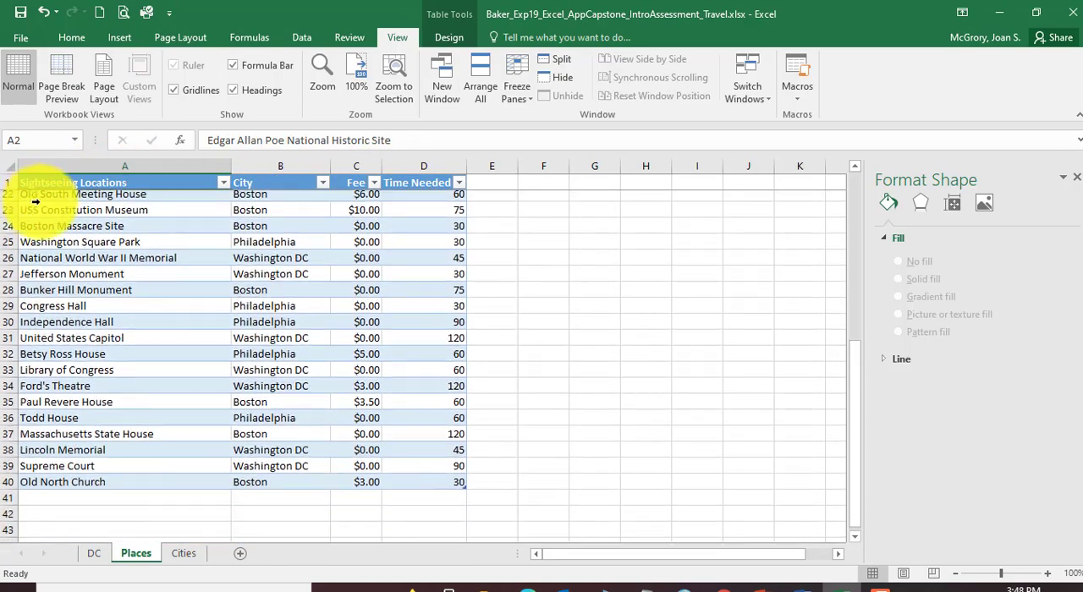
scroll(43, 267, "up", 4)
scroll(43, 267, "up", 3)
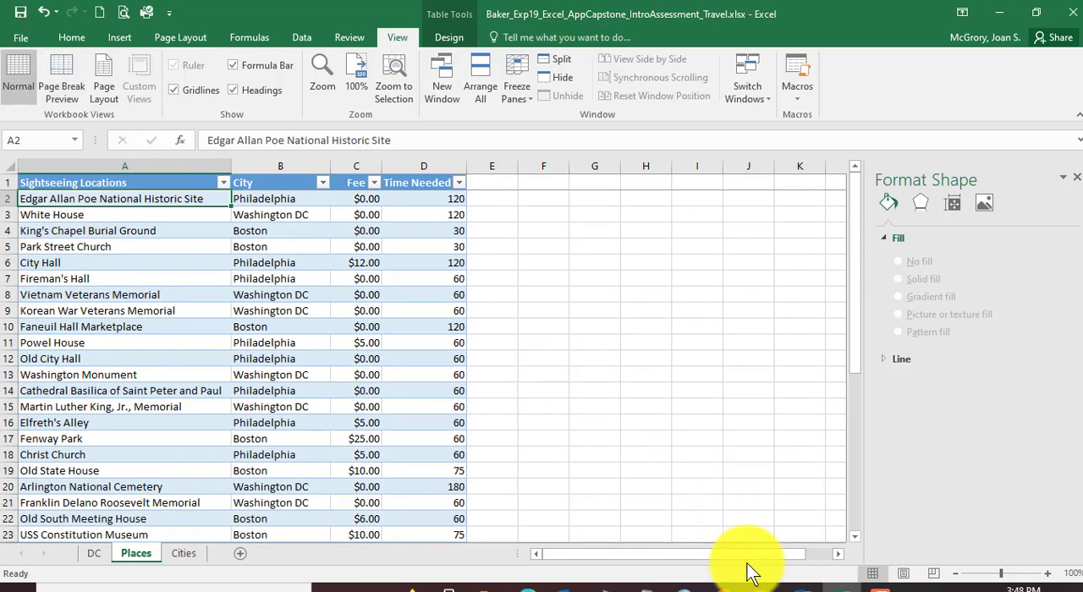
Step: Read step 16 in the Word instructions on sorting by City and Sightseeing Locations, and return to the Excel workbook
left_click(808, 584)
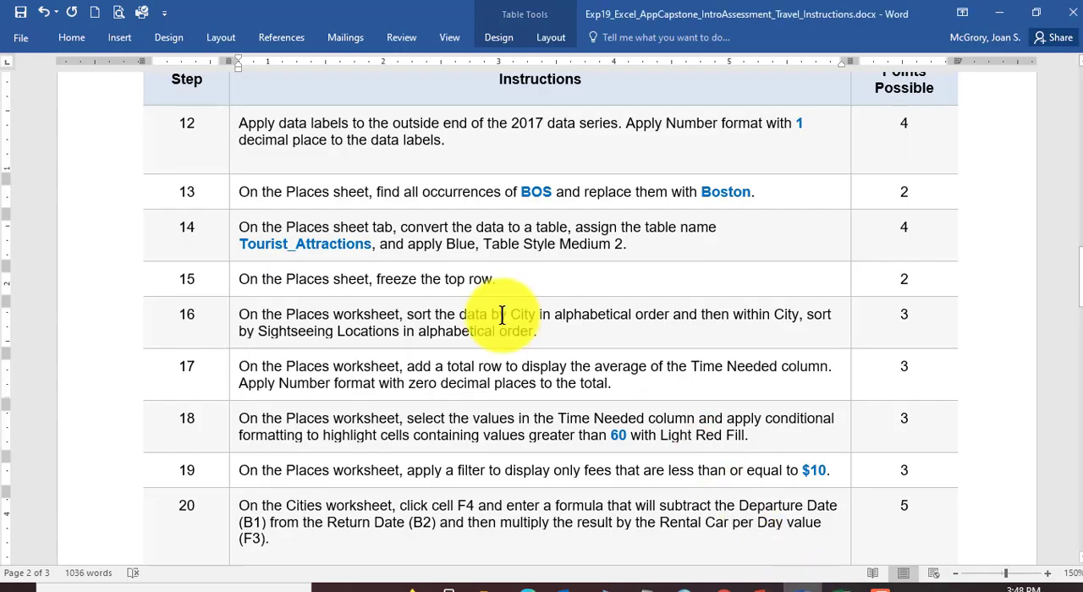
scroll(456, 311, "down", 1)
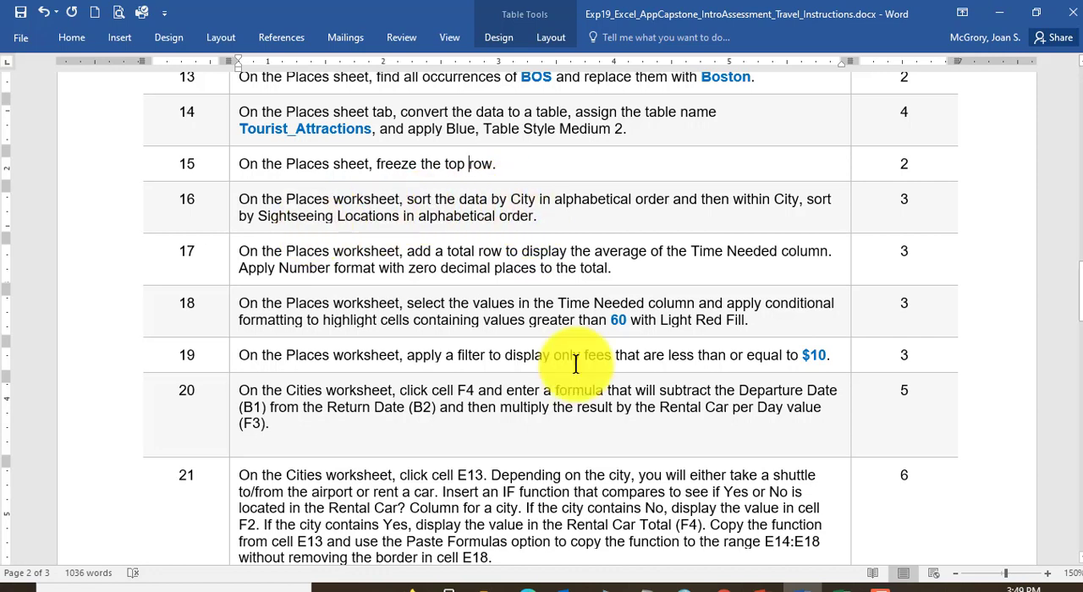
left_click(846, 581)
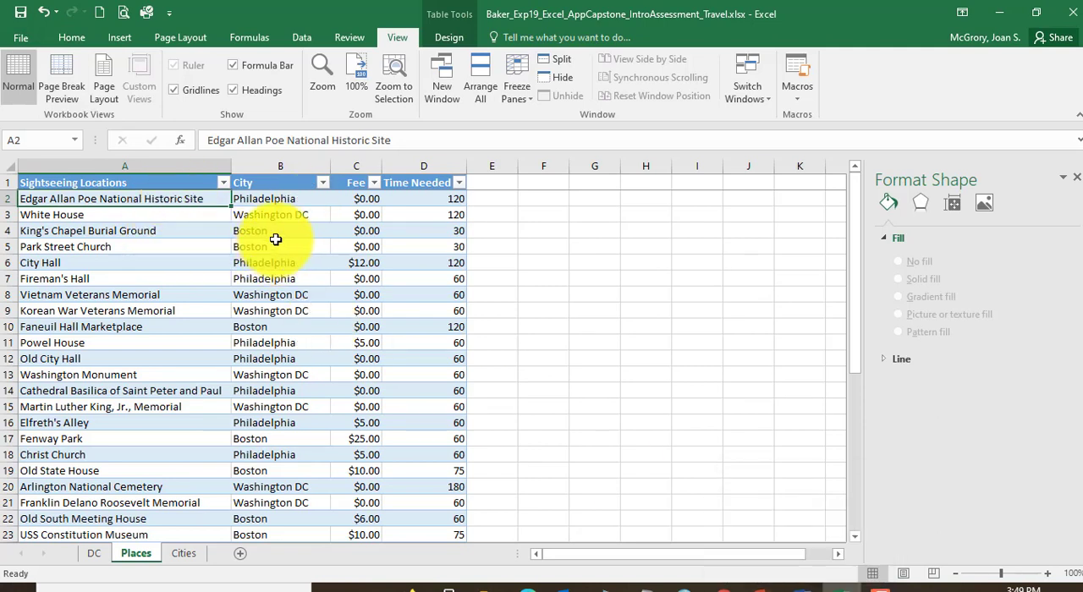
Step: Sort the Places table by City and then by Sightseeing Locations, both by values from A to Z
left_click(78, 37)
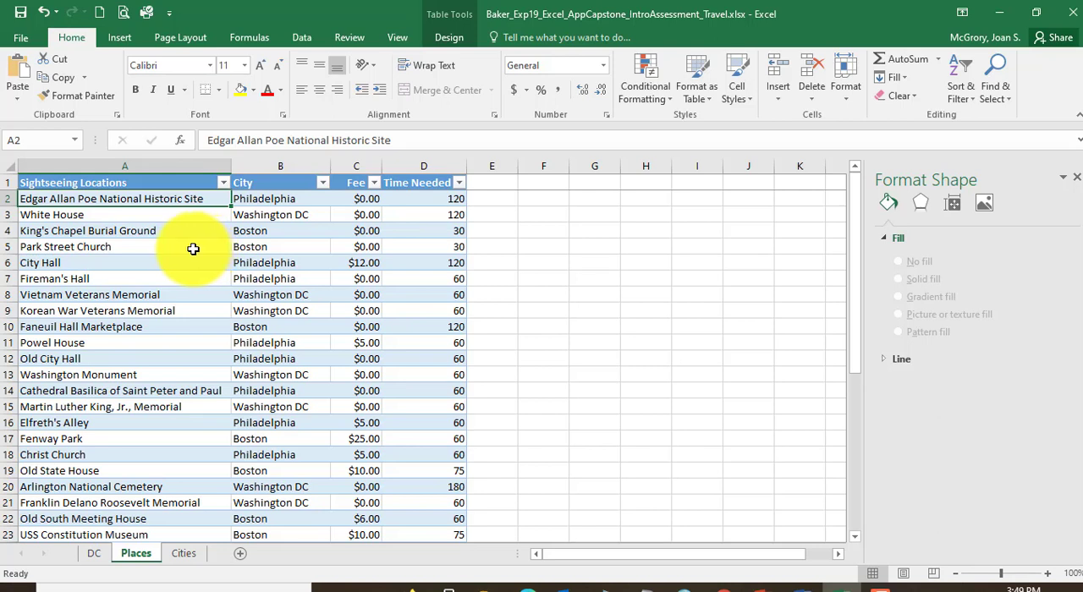
left_click(964, 90)
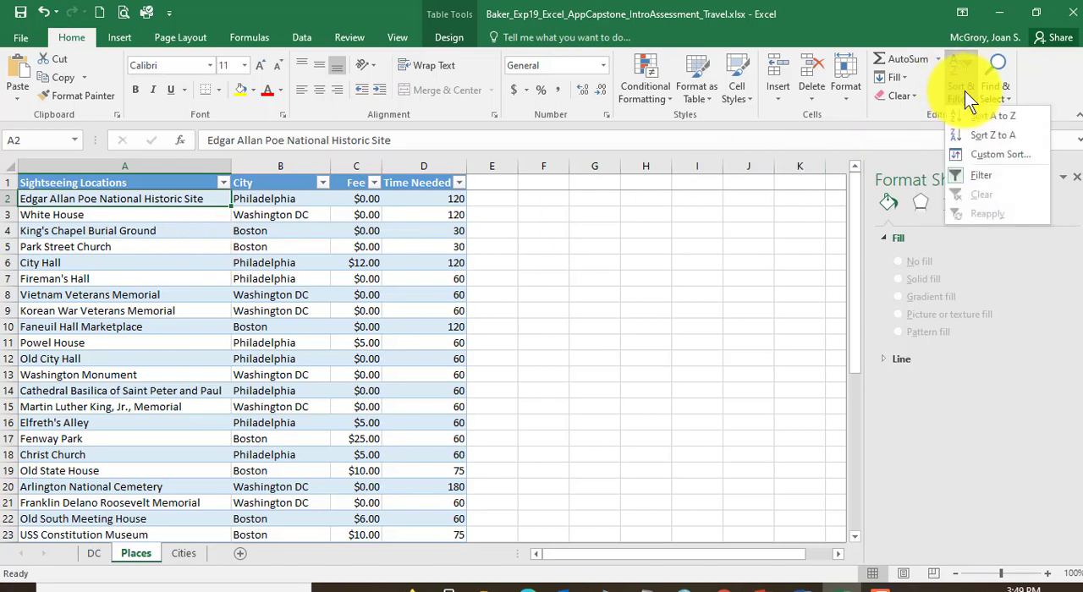
left_click(985, 154)
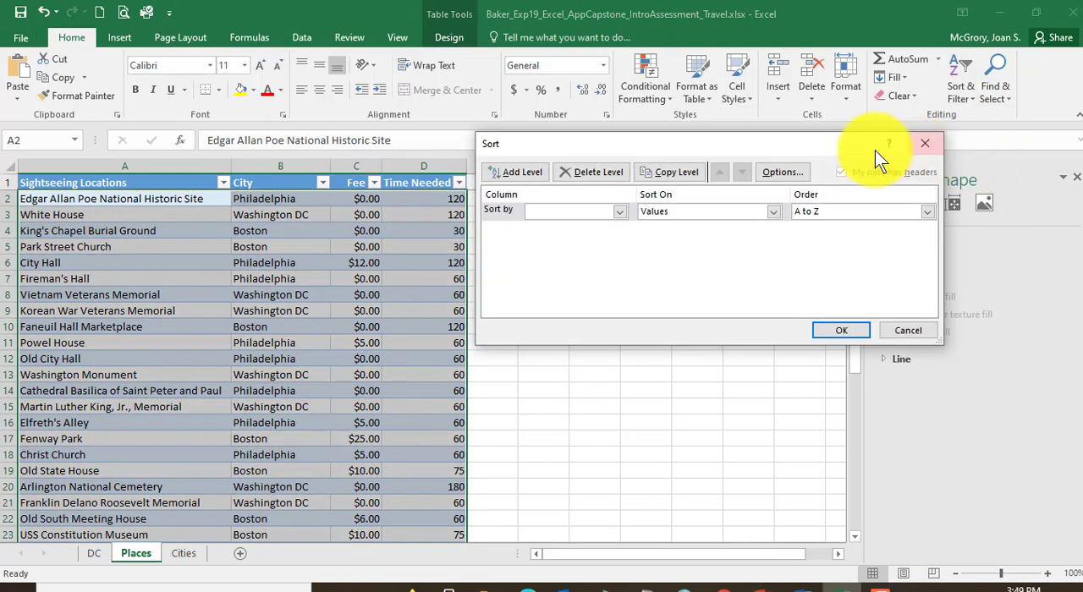
left_click(620, 212)
left_click(566, 239)
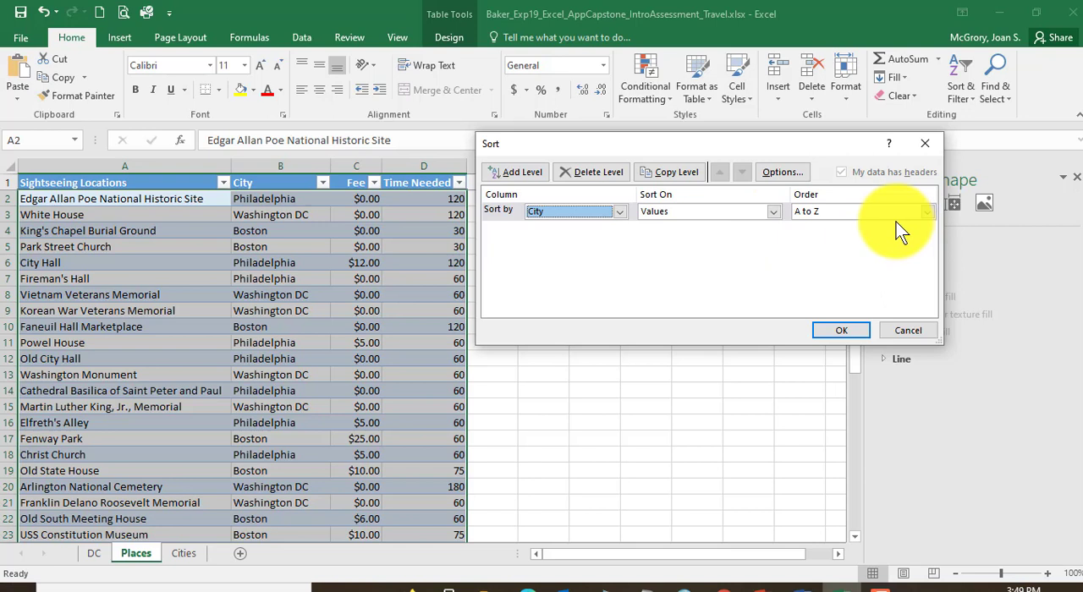
left_click(511, 174)
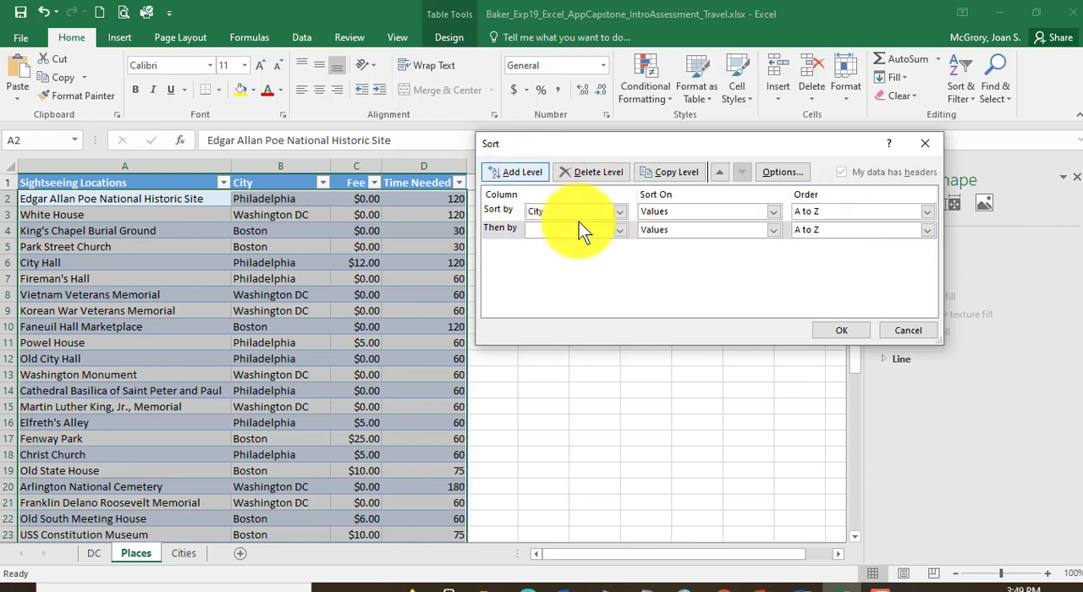
left_click(620, 229)
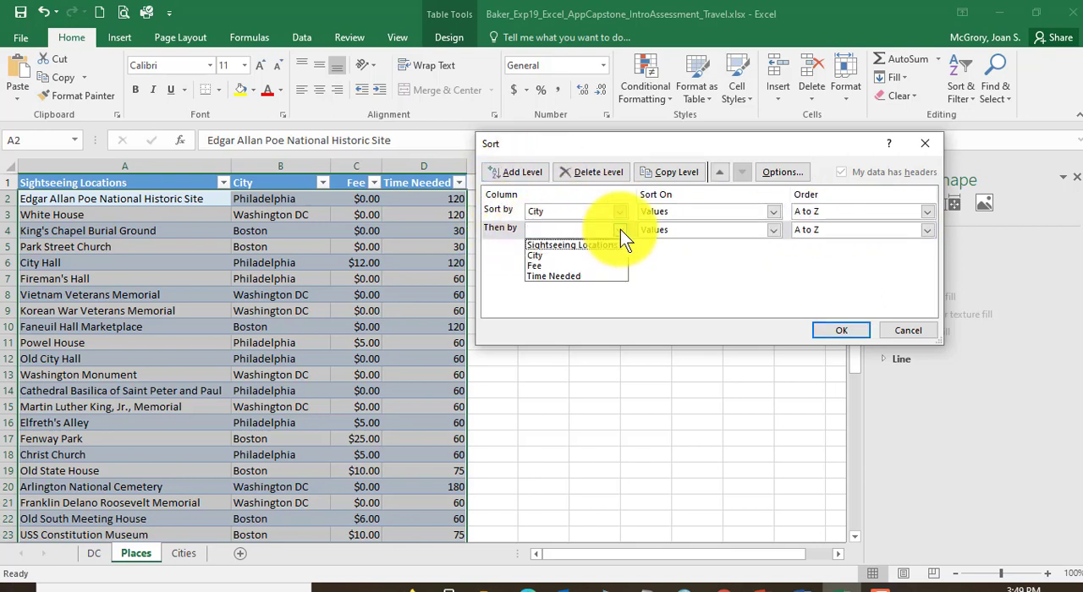
left_click(603, 246)
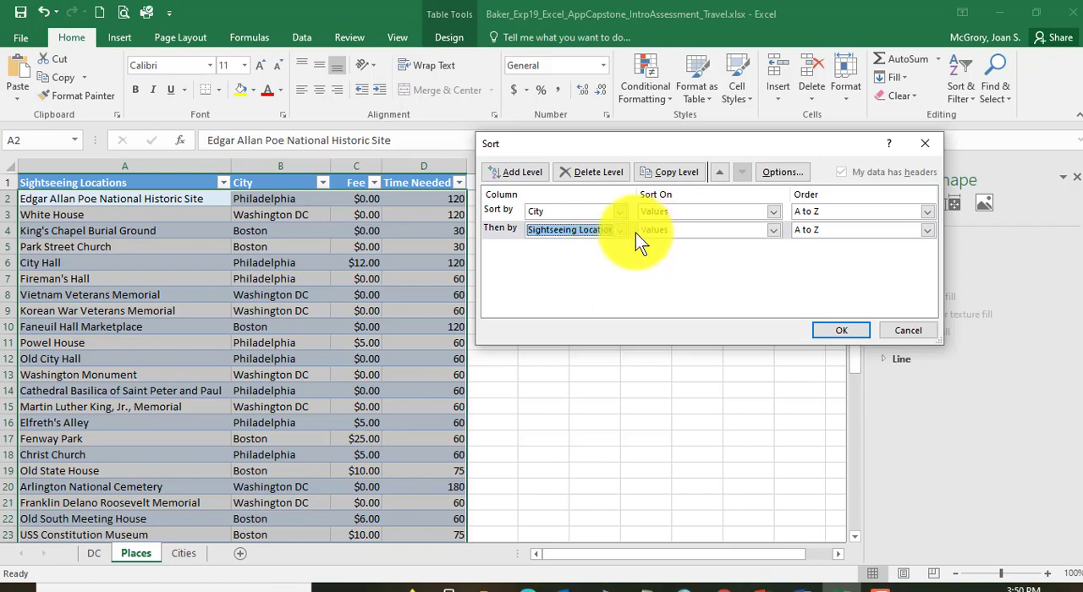
left_click(845, 336)
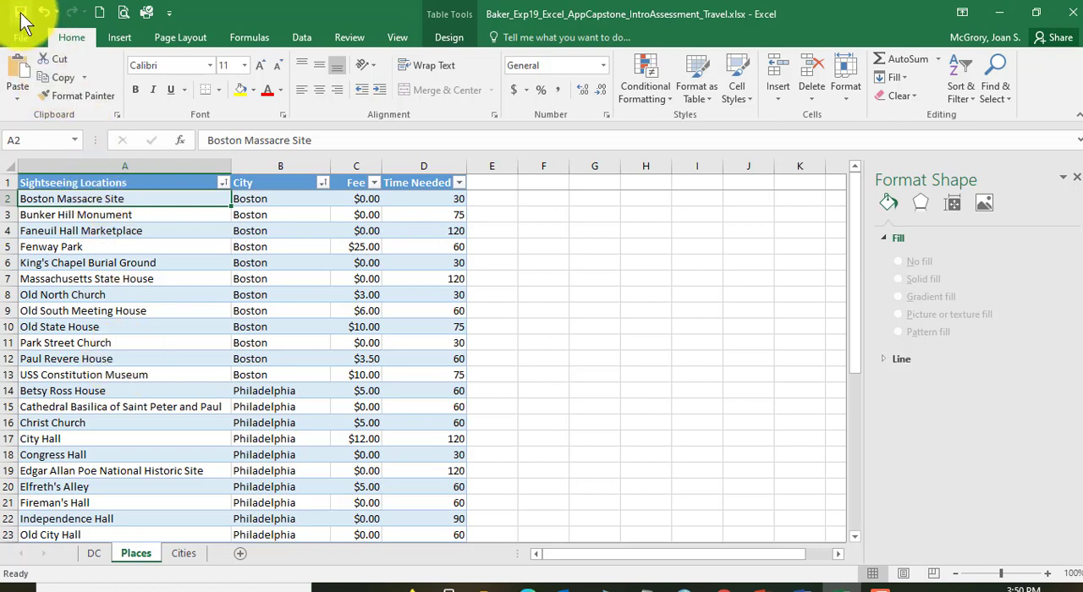
Step: Switch to the Word instructions, read step 17 on the total row and its Number format, and return to the Excel workbook
left_click(798, 585)
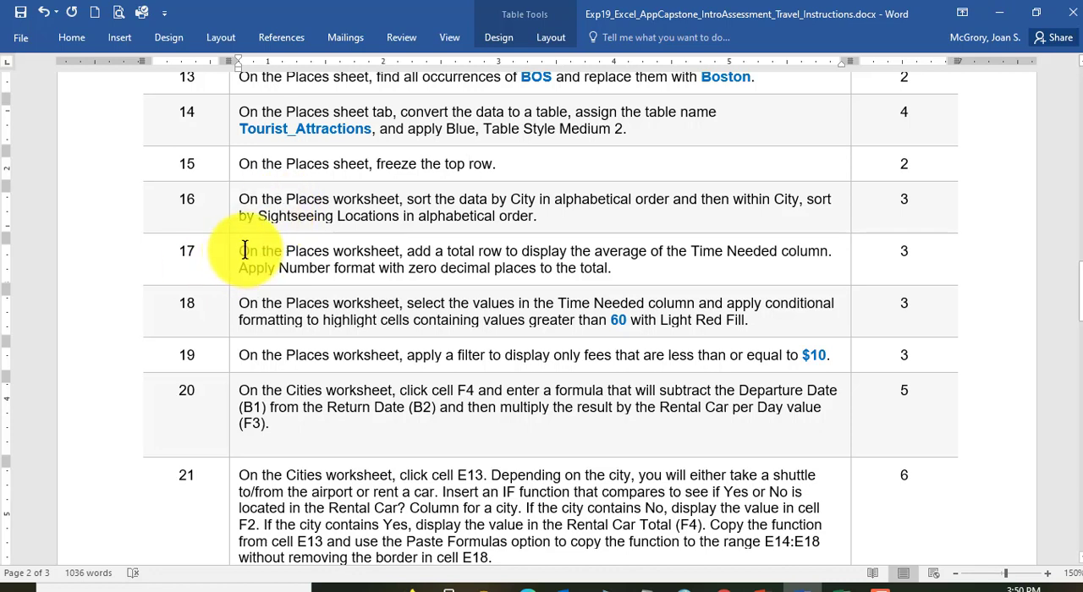
left_click_drag(243, 251, 759, 249)
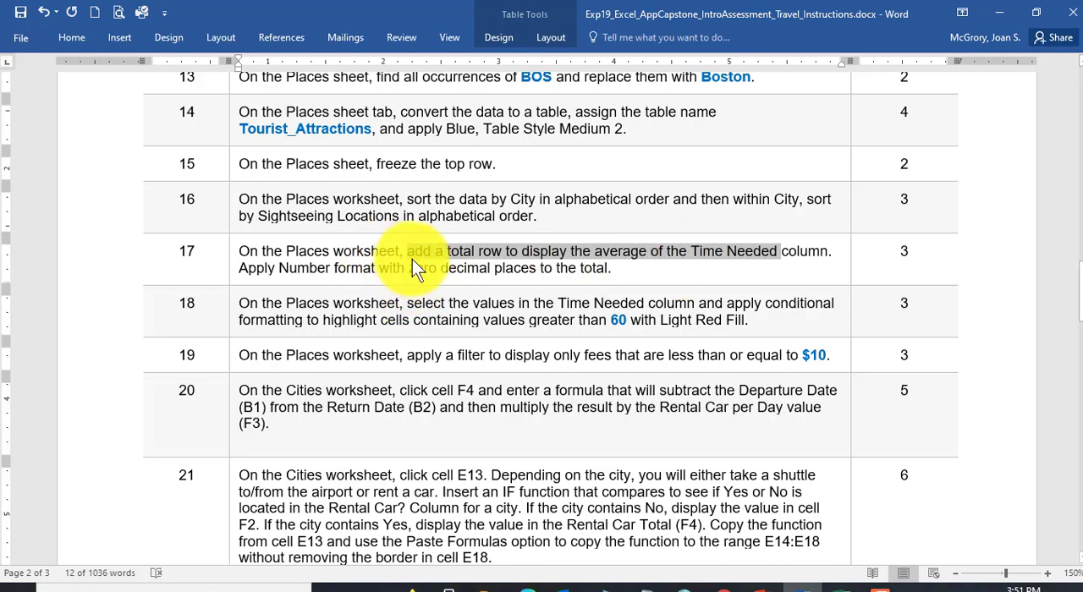
left_click(587, 267)
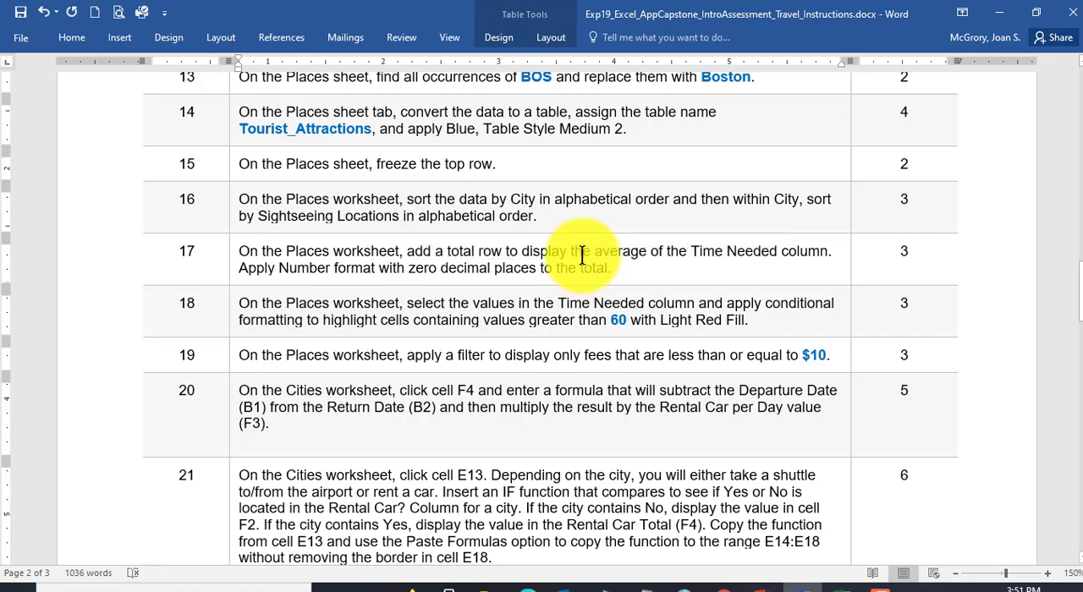
left_click_drag(407, 250, 576, 250)
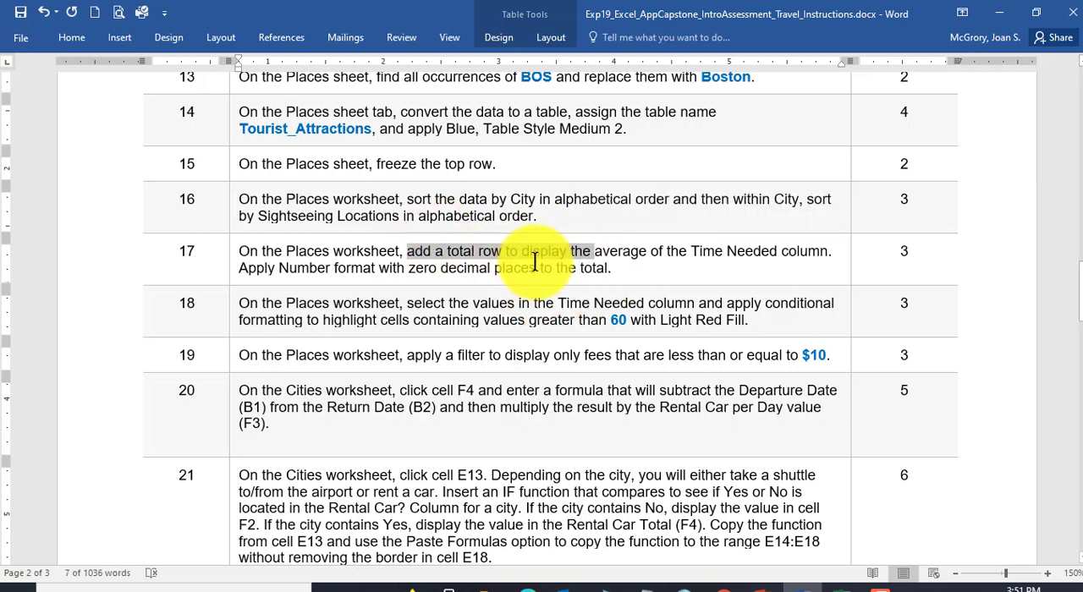
left_click(565, 251)
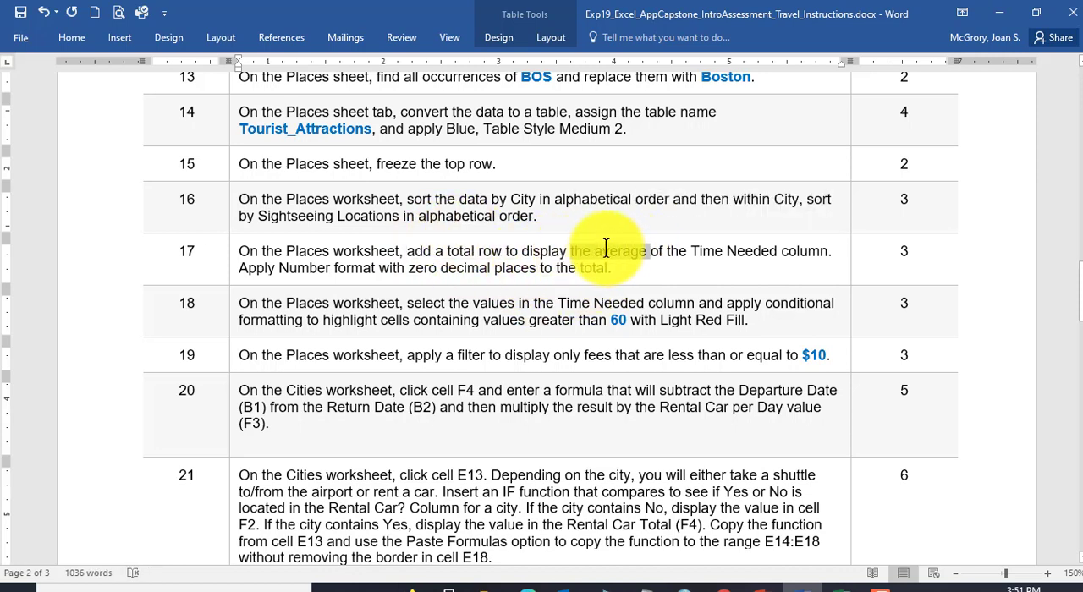
left_click_drag(411, 268, 492, 268)
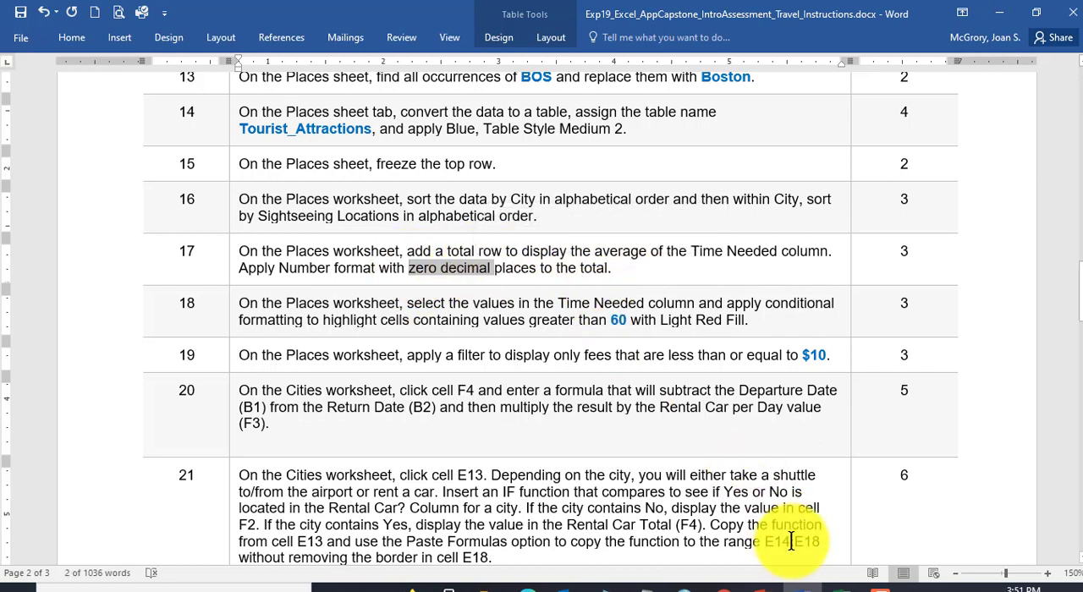
left_click(842, 585)
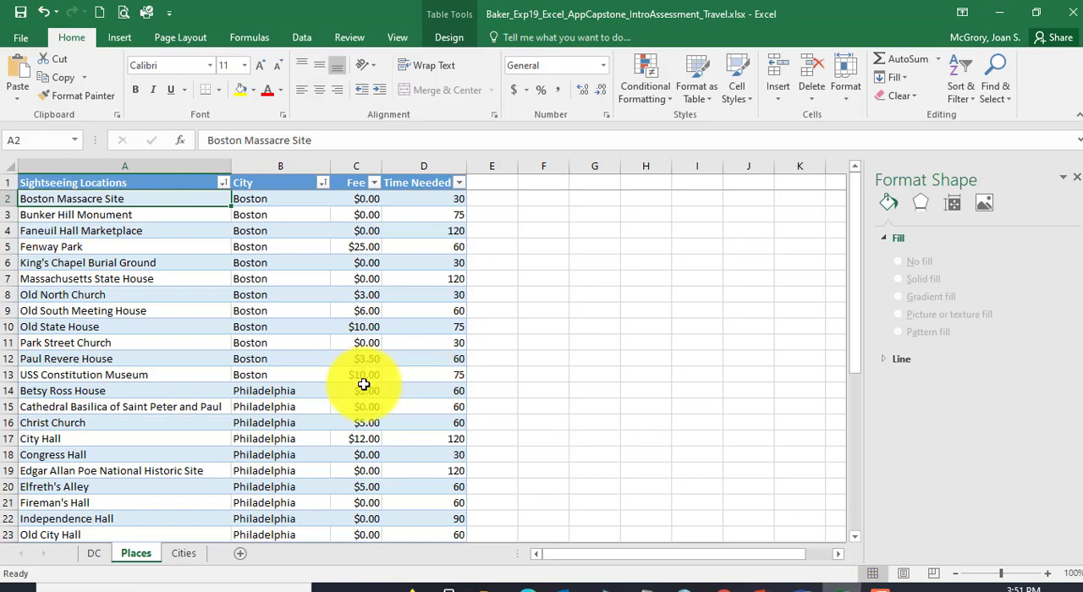
Step: Add a total row beneath the last row of the Places table
scroll(364, 385, "down", 5)
scroll(365, 385, "down", 5)
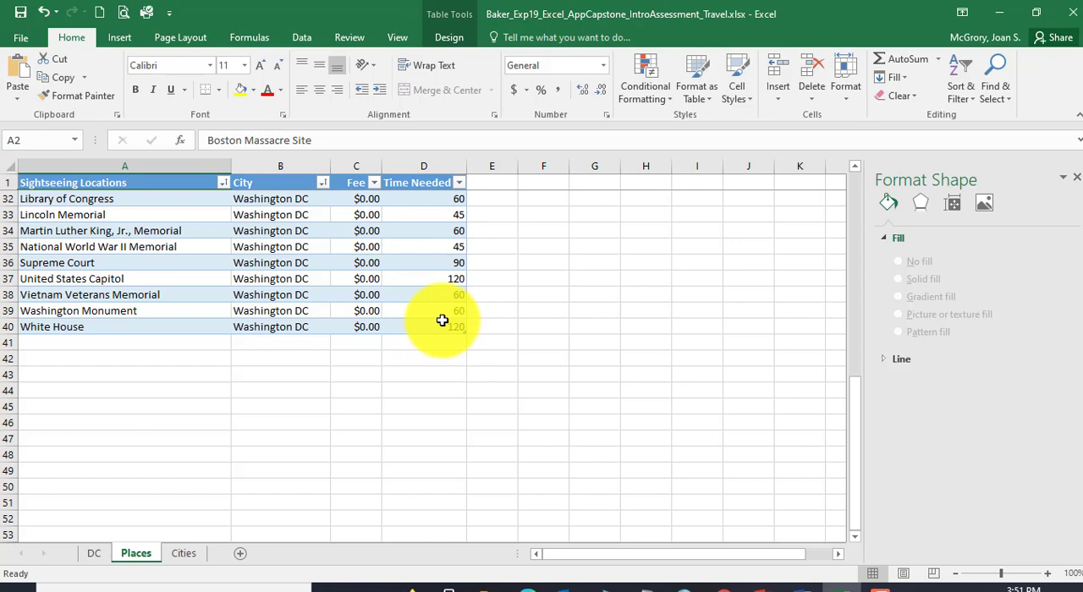
left_click(435, 278)
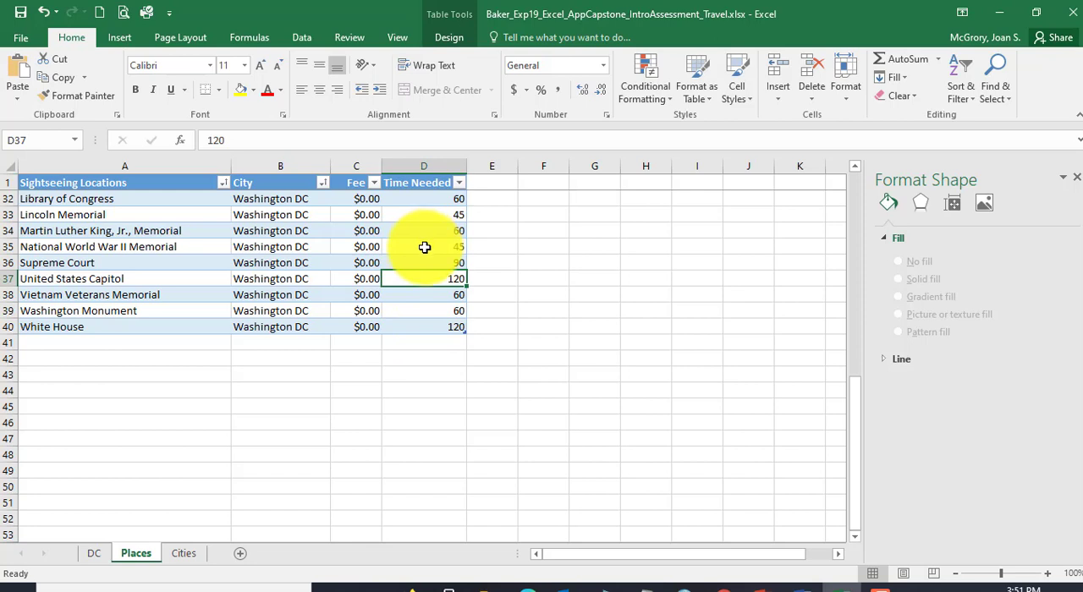
right_click(422, 278)
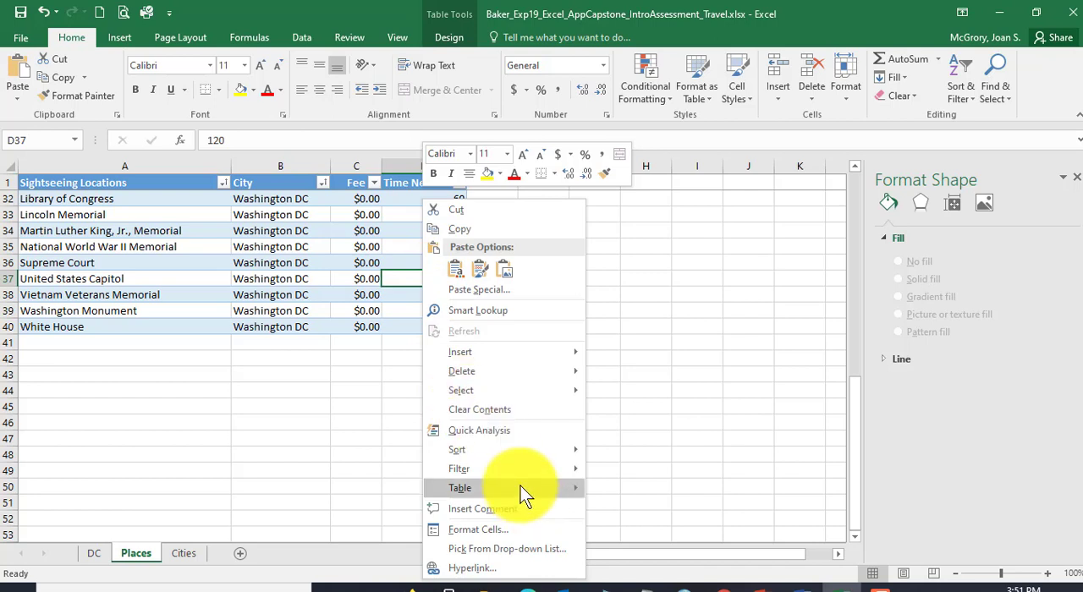
mouse_move(522, 490)
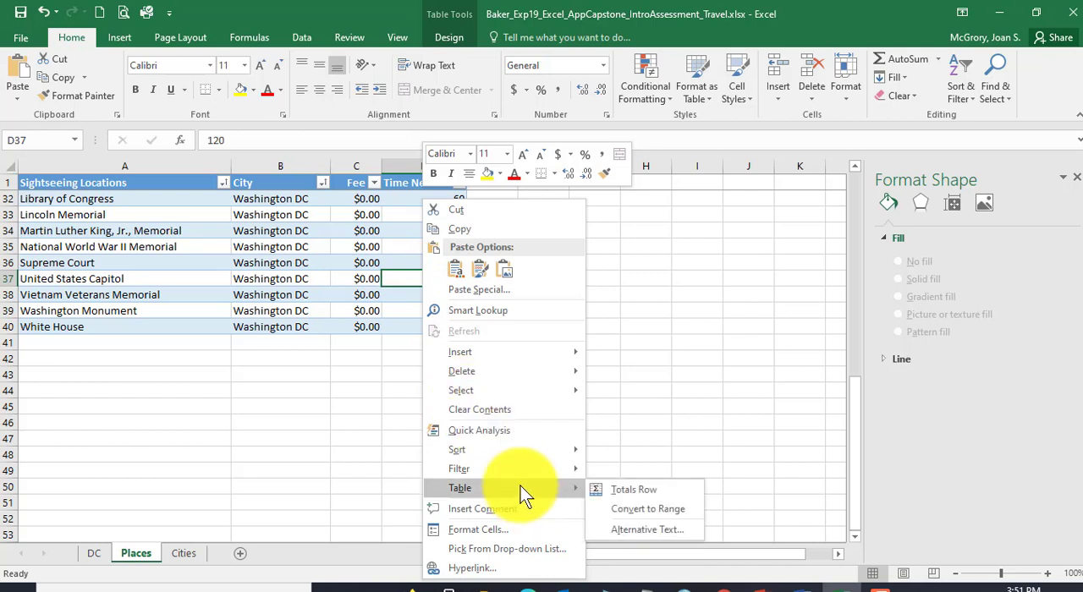
left_click(630, 489)
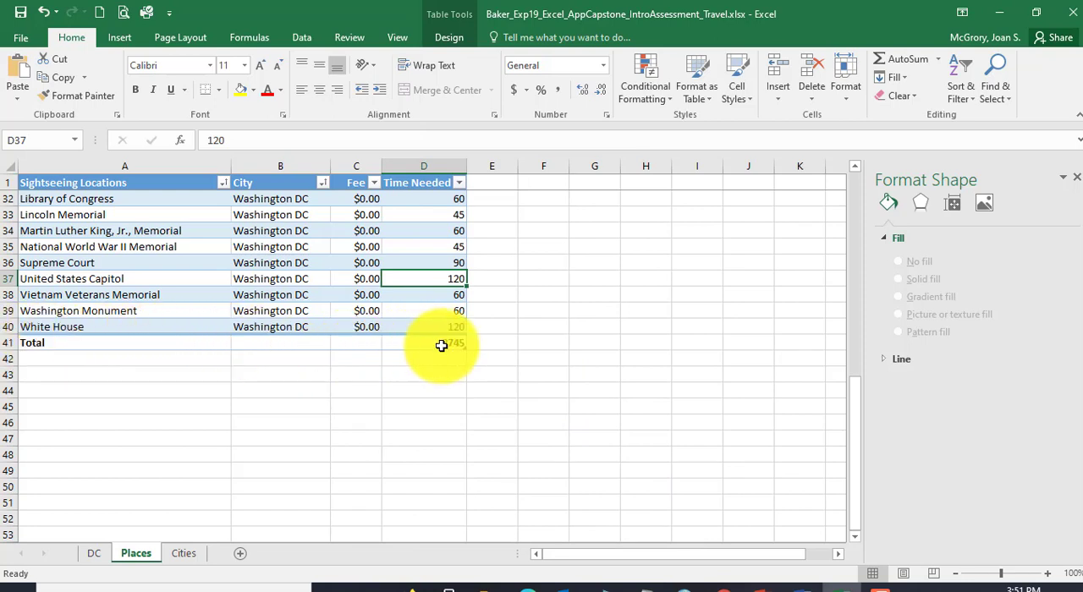
Step: Change the Time Needed total in cell D41 to the Average function
left_click(440, 344)
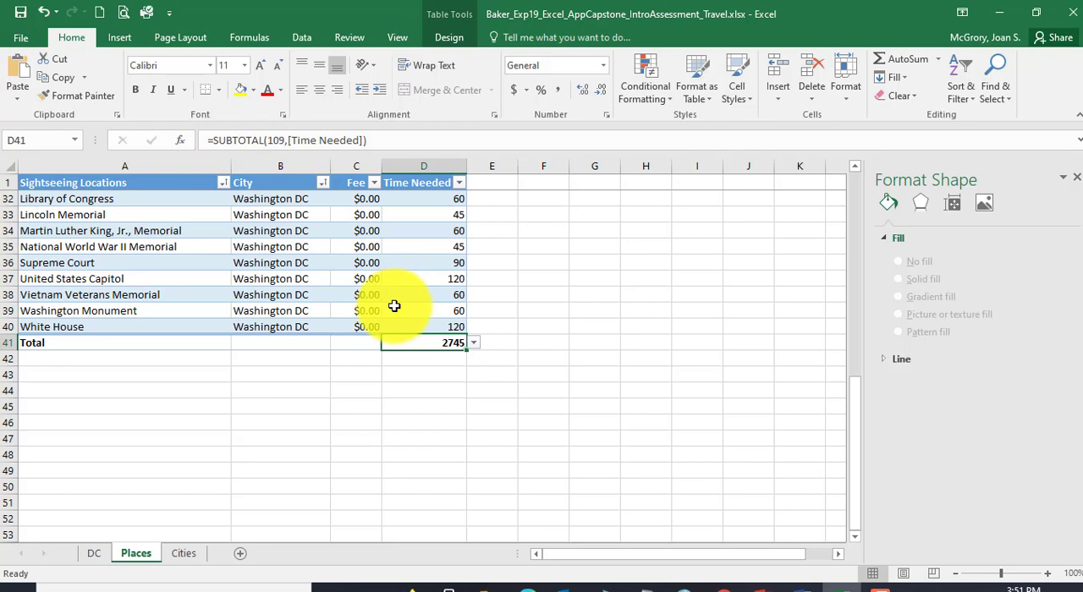
left_click(473, 344)
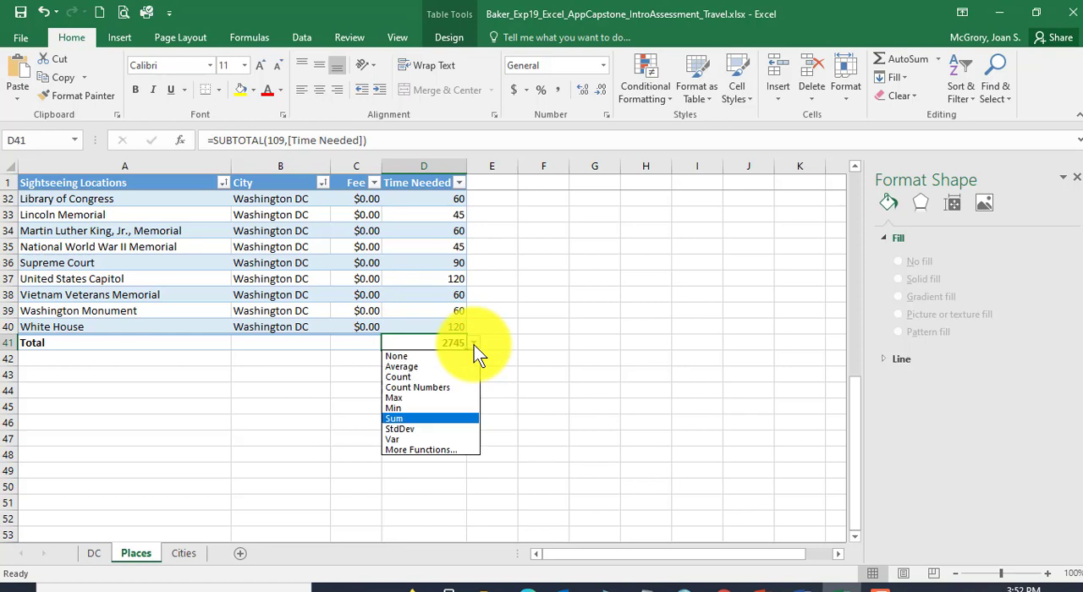
left_click(424, 366)
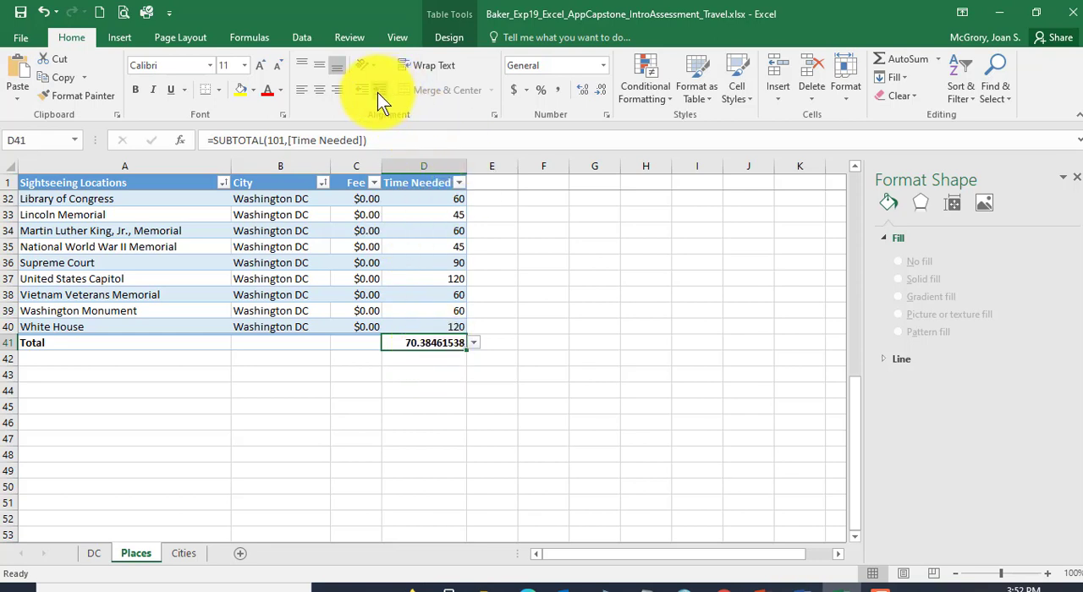
Step: Format the Time Needed average in D41 as a Number with zero decimal places, rechecking step 17 in the Word instructions
left_click(601, 91)
left_click(601, 92)
left_click(601, 92)
left_click(601, 92)
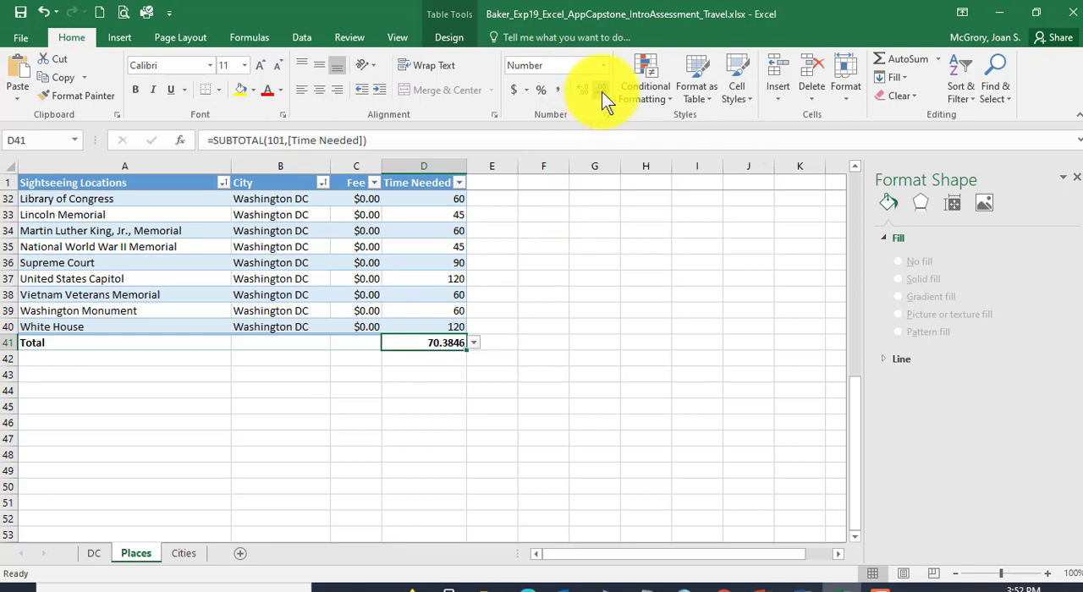
left_click(601, 91)
left_click(599, 94)
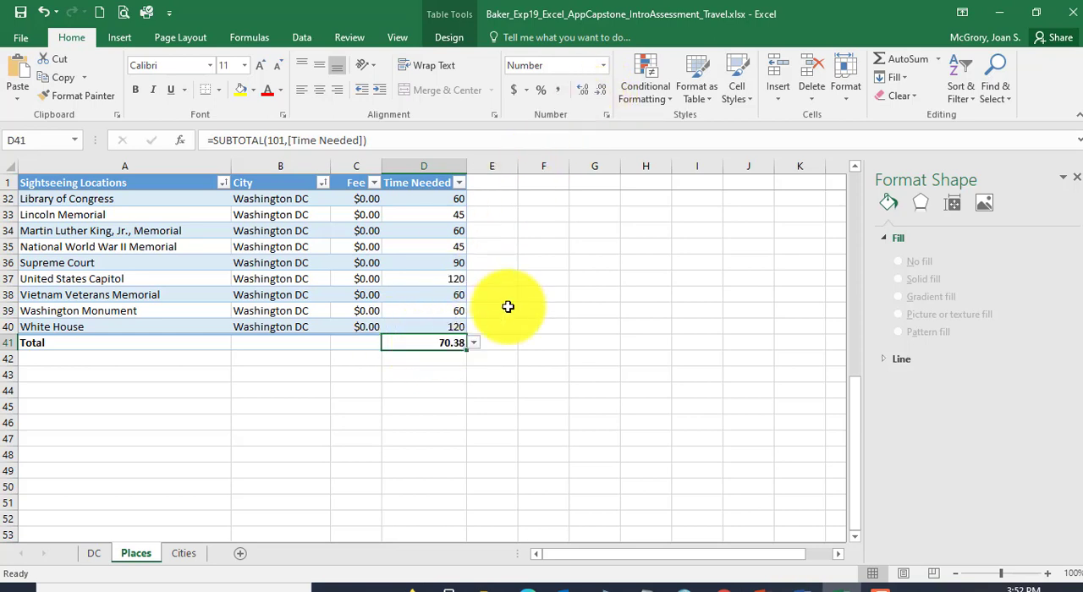
left_click(788, 585)
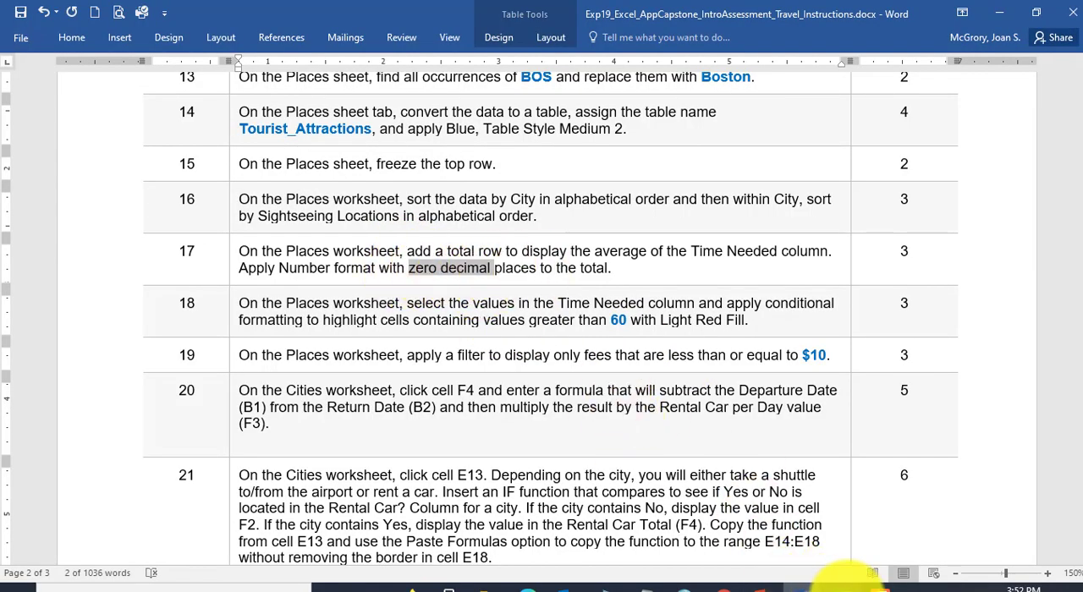
left_click(856, 583)
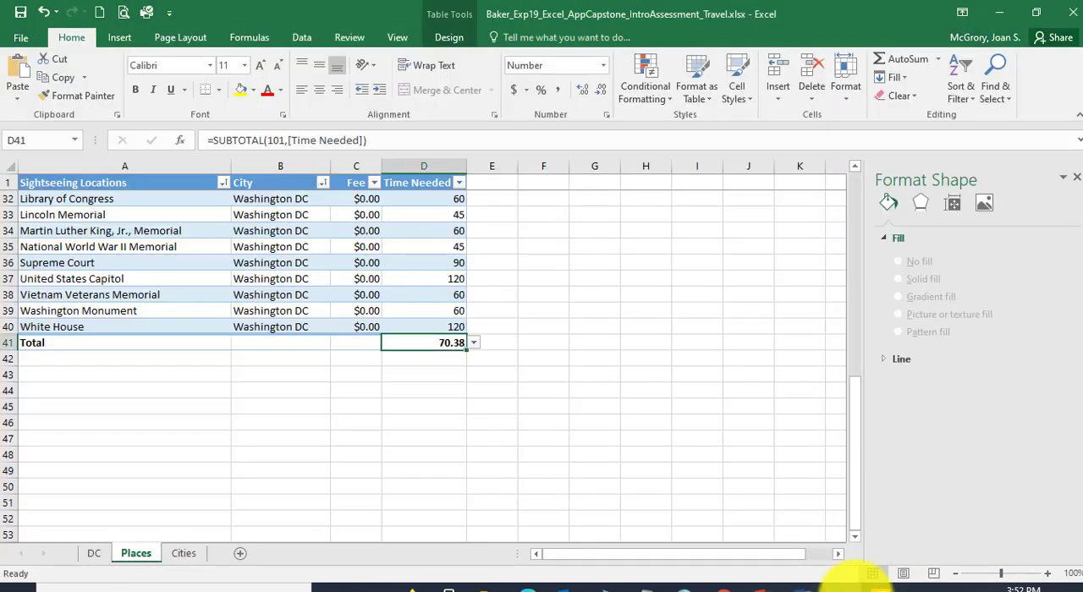
left_click(602, 91)
left_click(602, 91)
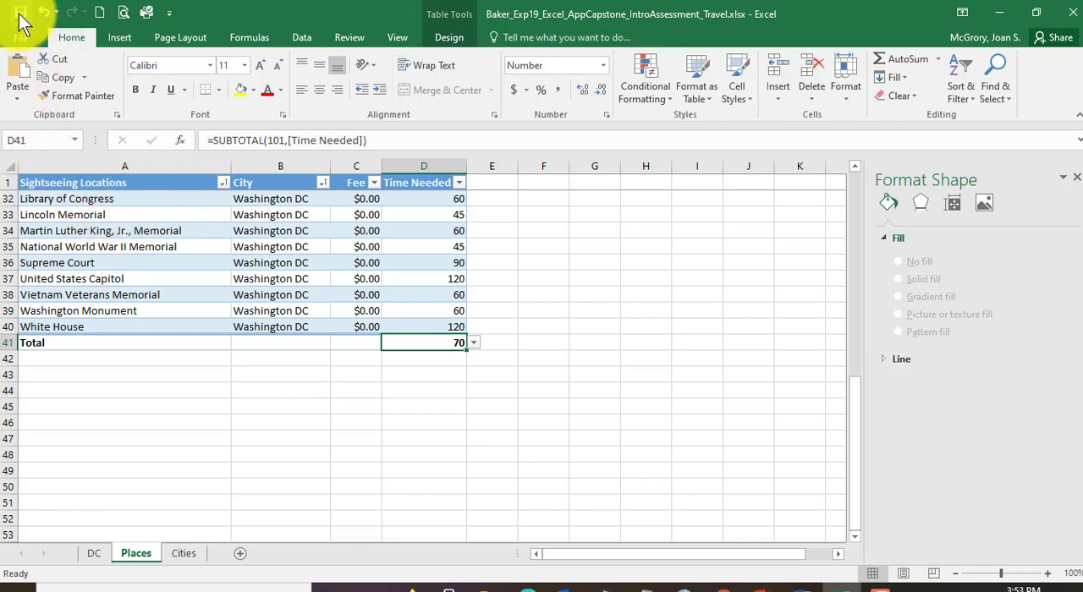
Step: Switch to the Word instructions, review step 17 and read step 18 on conditional formatting of the Time Needed values
left_click(810, 585)
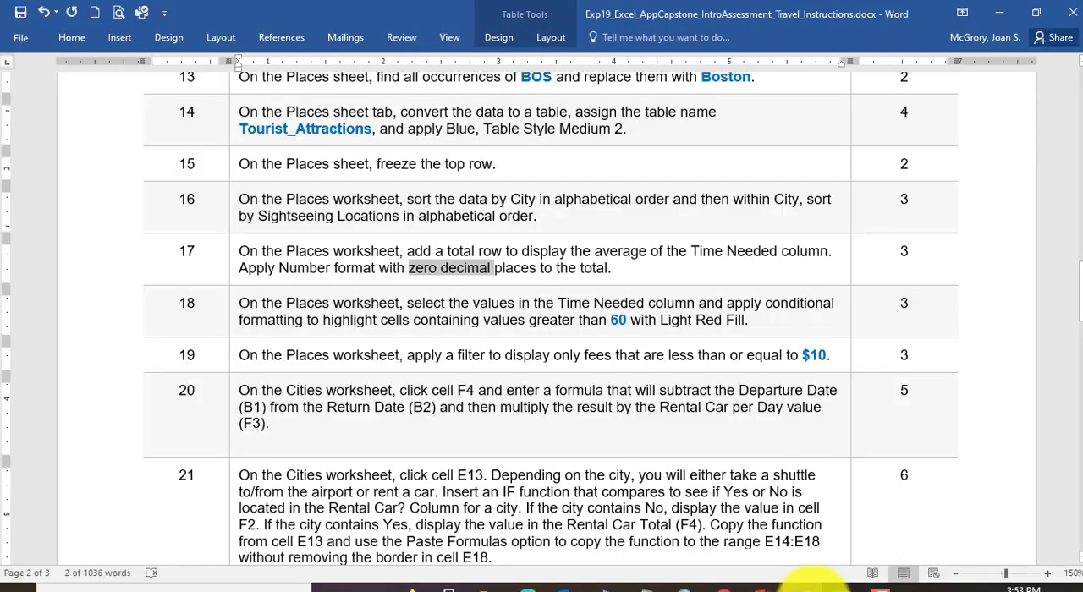
left_click(396, 265)
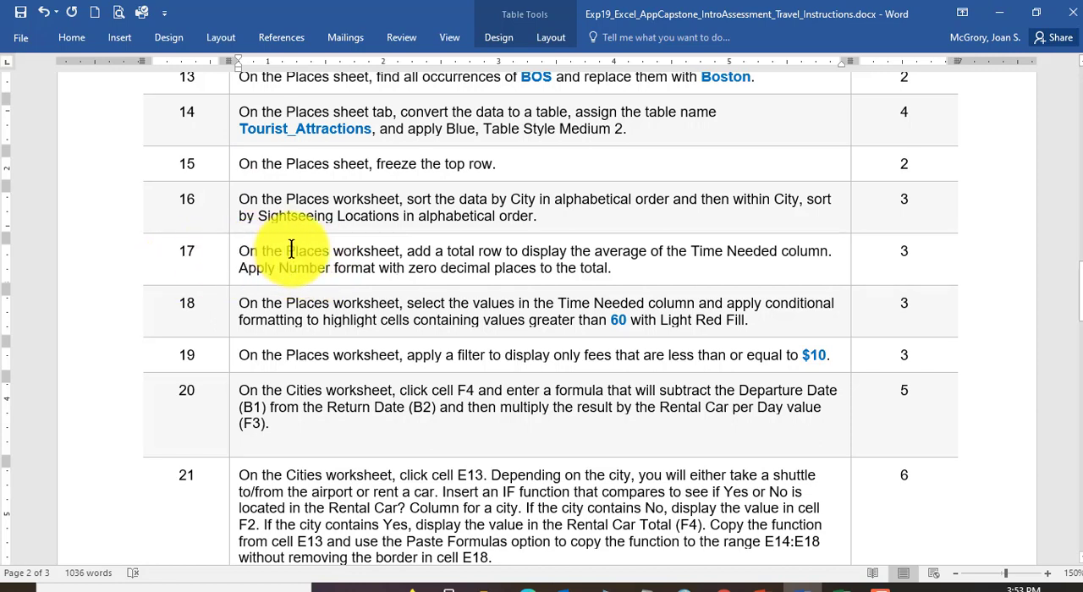
left_click_drag(292, 249, 414, 247)
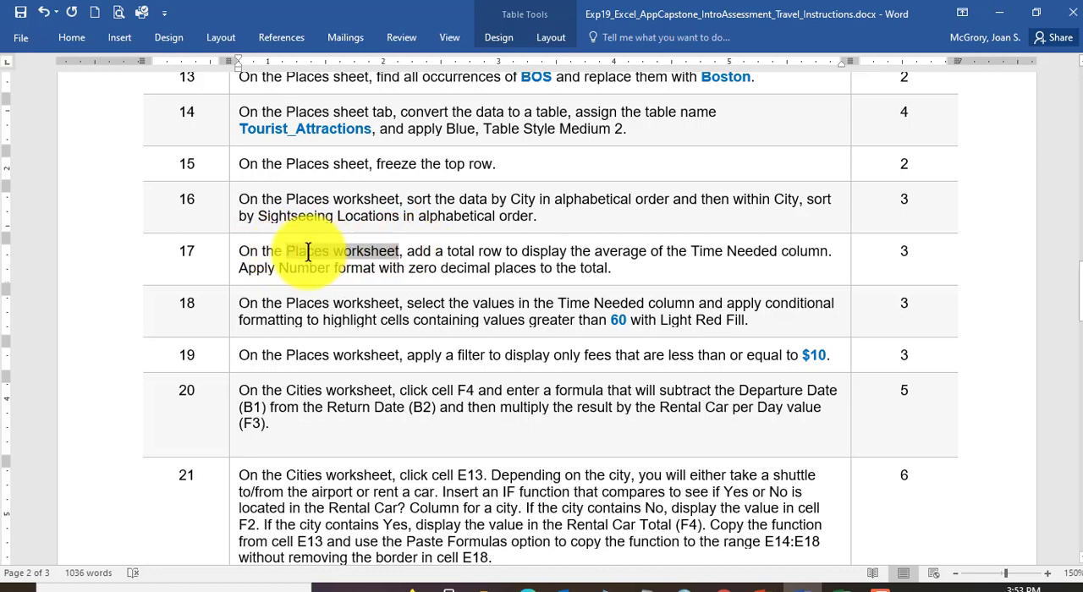
left_click_drag(407, 251, 495, 250)
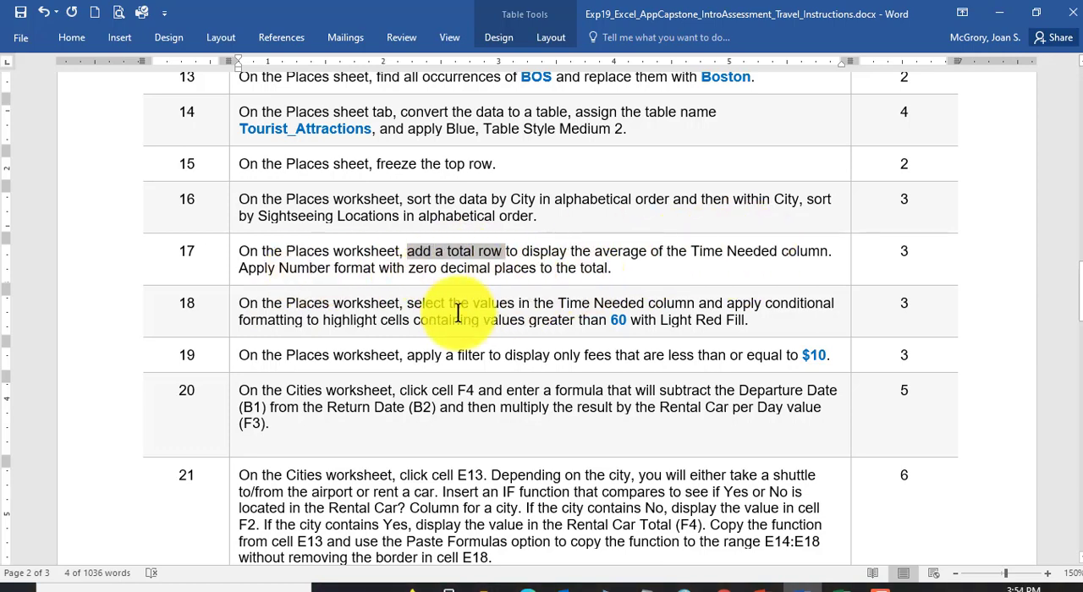
scroll(461, 313, "down", 3)
left_click(296, 191)
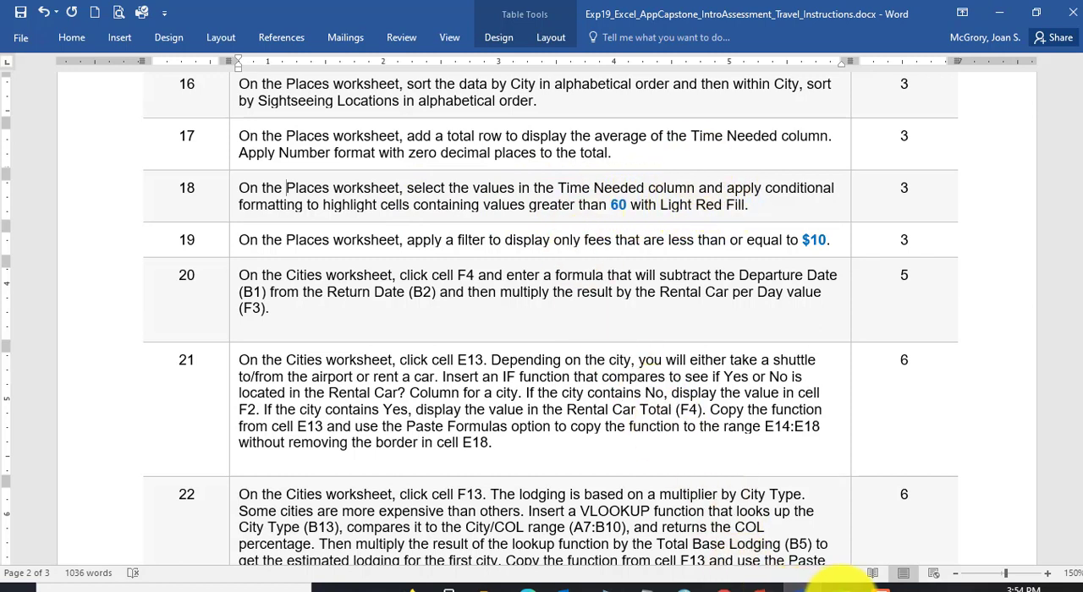
Step: Switch back to Excel and highlight Time Needed values in D2:D40 greater than 60 with Light Red Fill with Dark Red Text
left_click(824, 582)
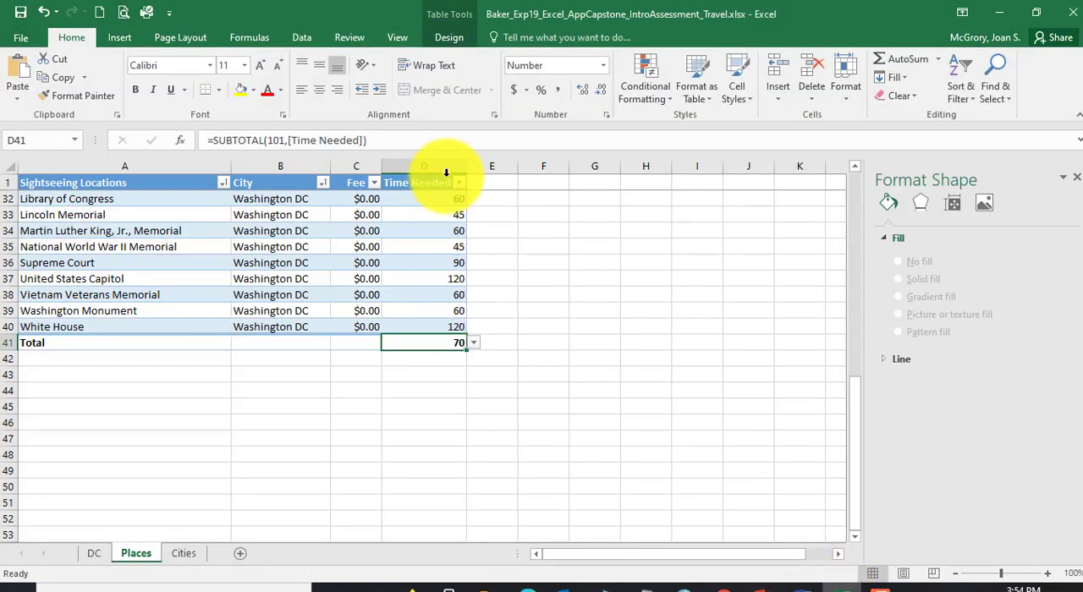
left_click(428, 325)
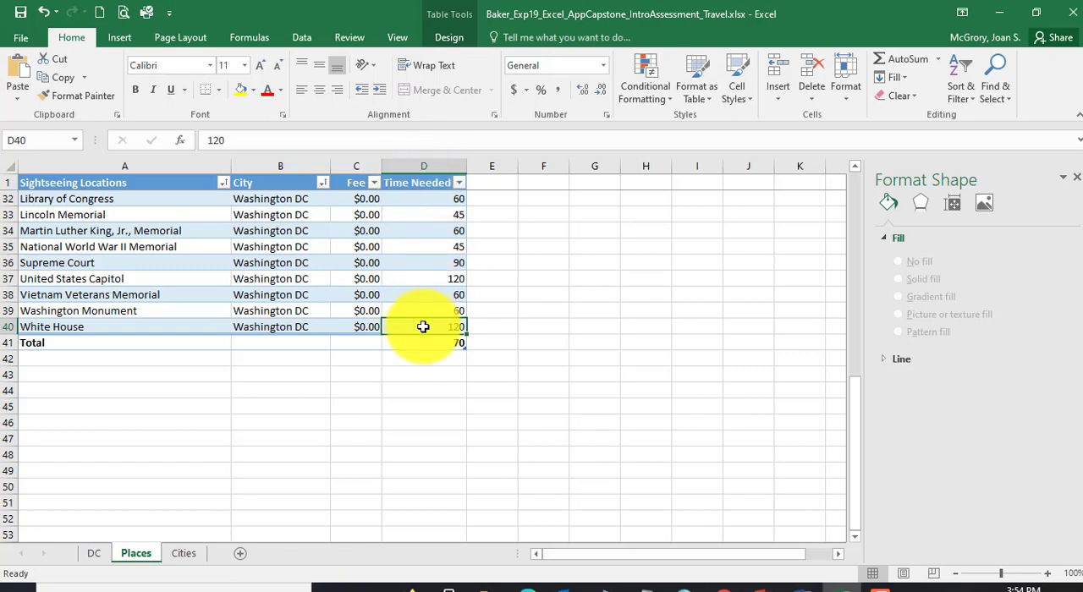
left_click_drag(423, 326, 425, 199)
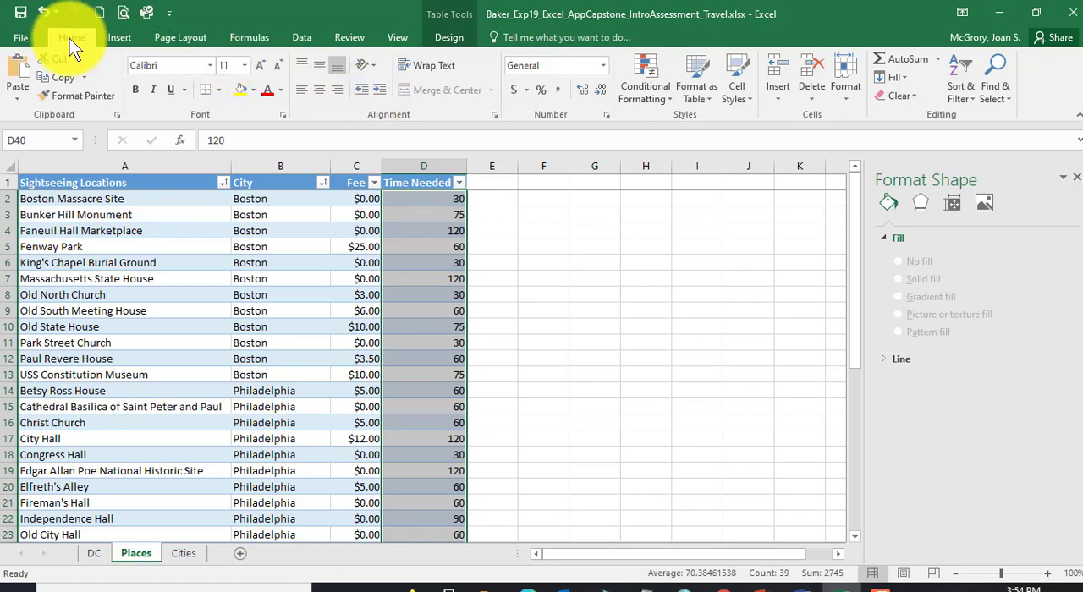
left_click(658, 87)
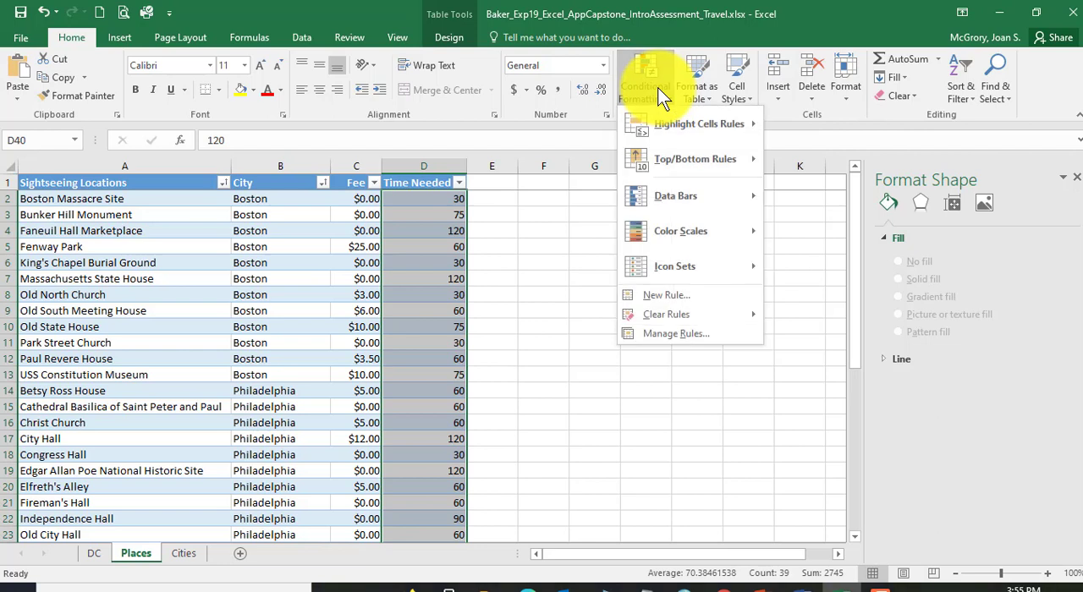
mouse_move(663, 122)
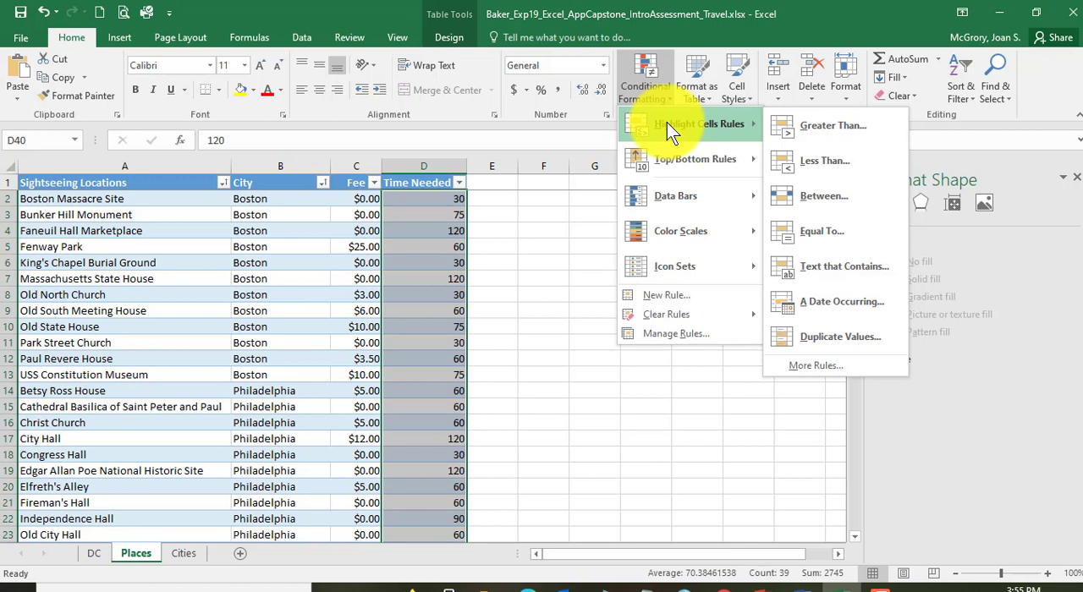
left_click(857, 134)
type("105")
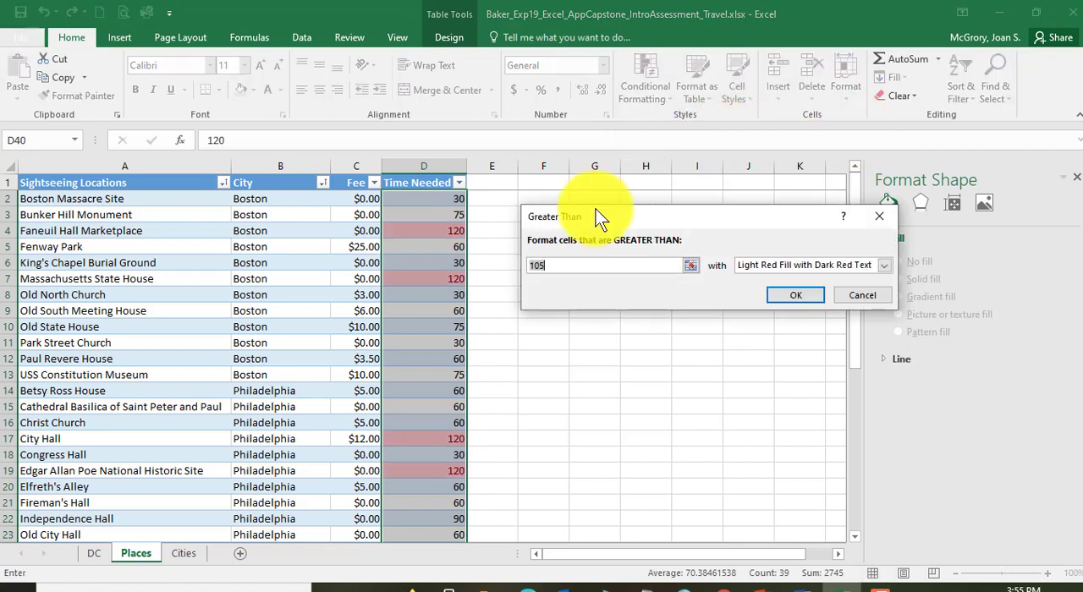
double_click(559, 269)
type("60")
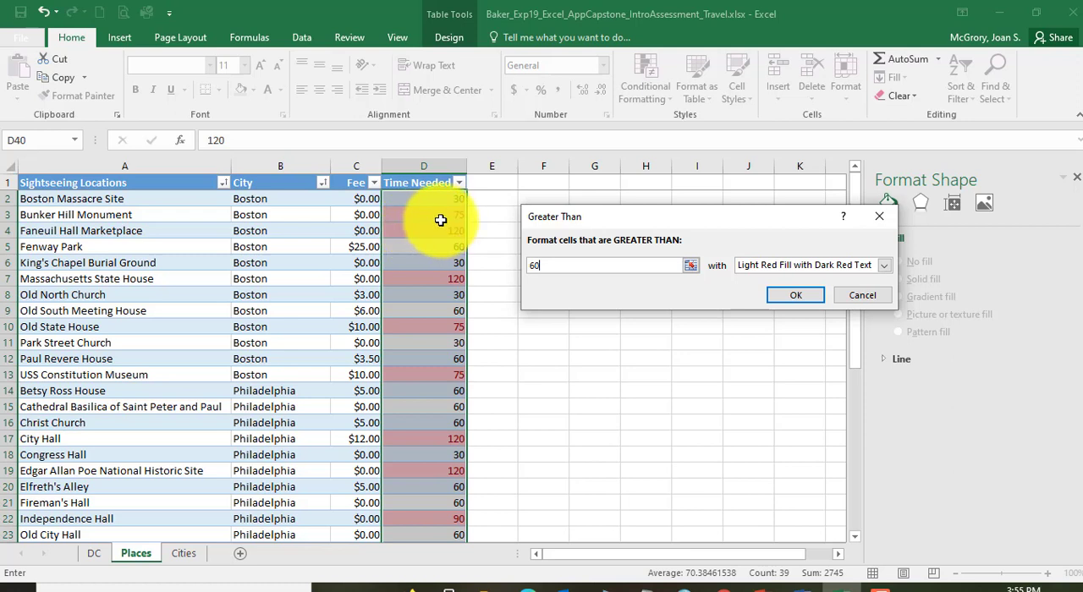
left_click(793, 298)
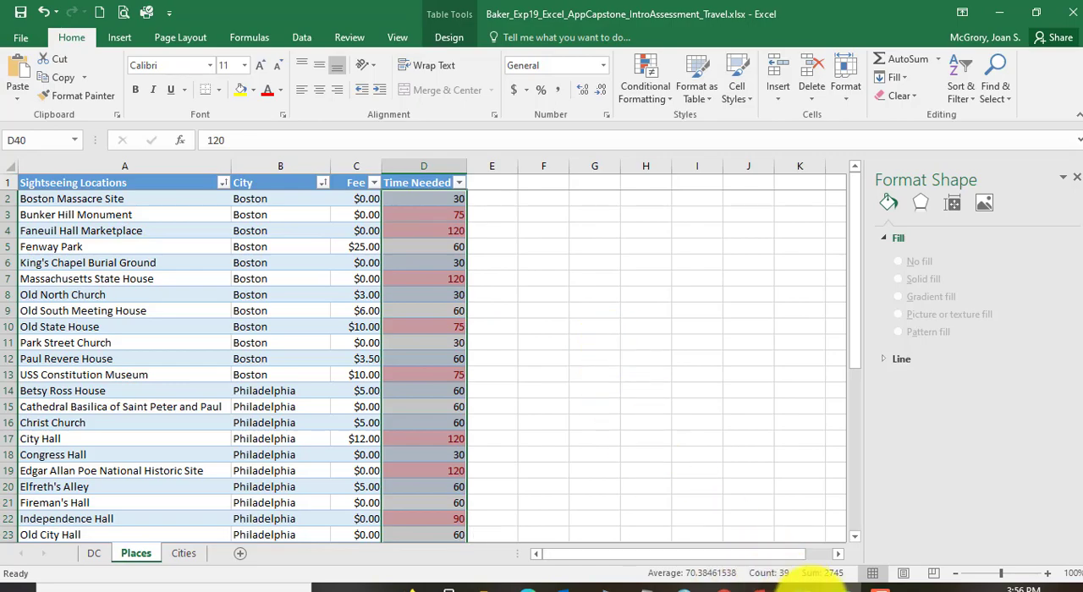
Step: Switch to the Word instructions and read step 19 on filtering the fees in the Places worksheet
left_click(808, 585)
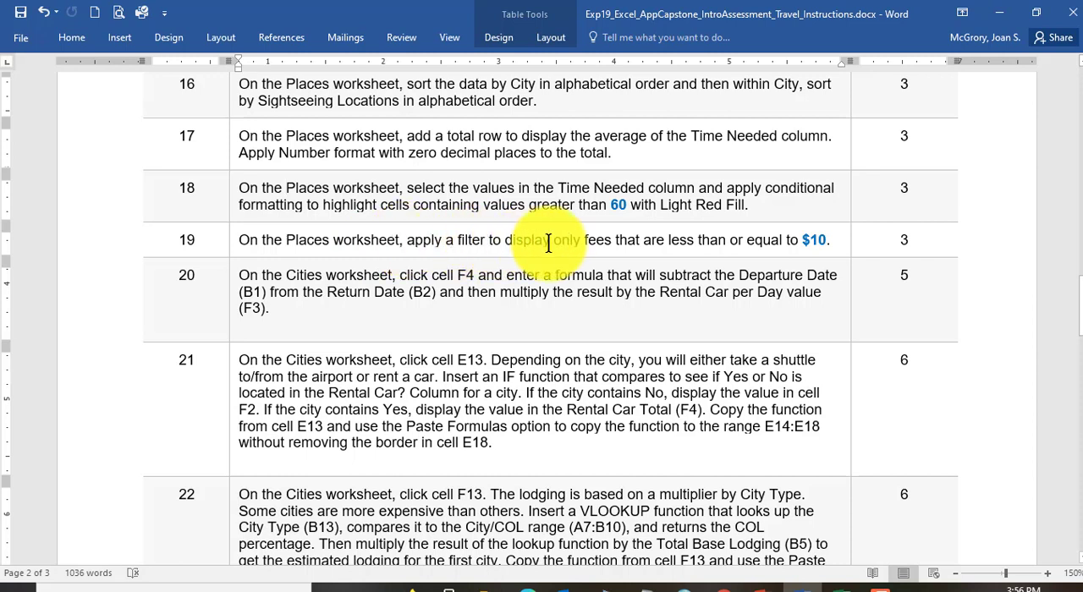
scroll(606, 240, "down", 1)
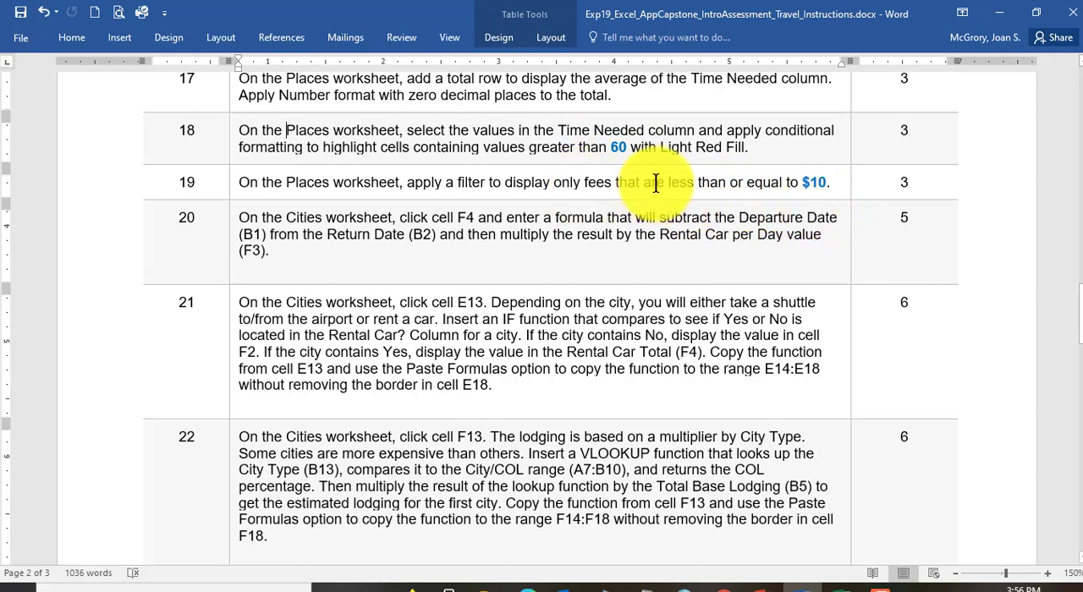
left_click_drag(669, 183, 825, 187)
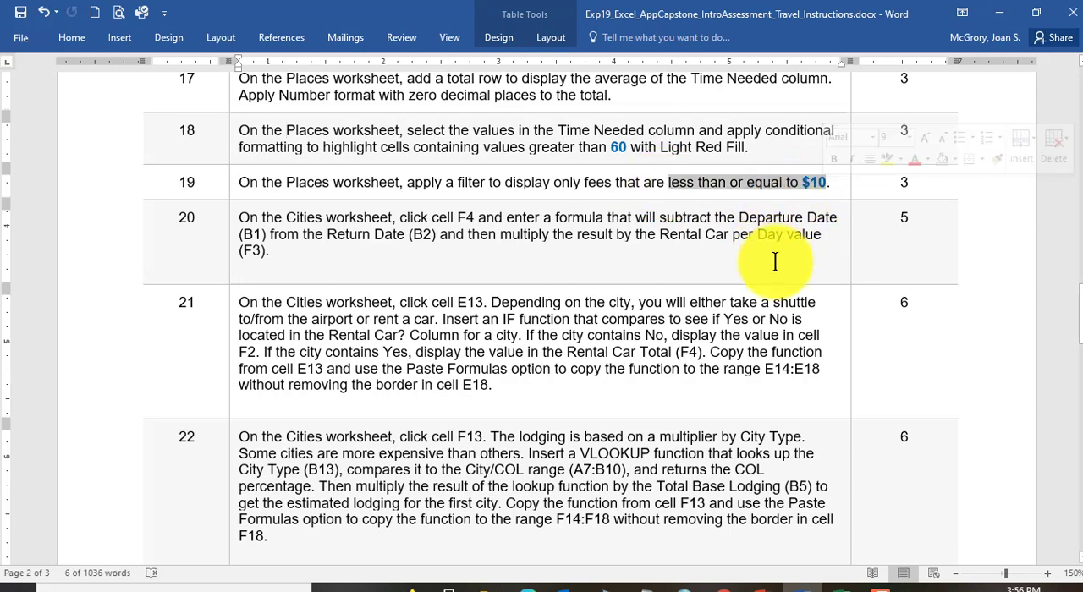
Step: Switch back to Excel and filter the Fee column of the Places table to values less than or equal to 10
left_click(839, 588)
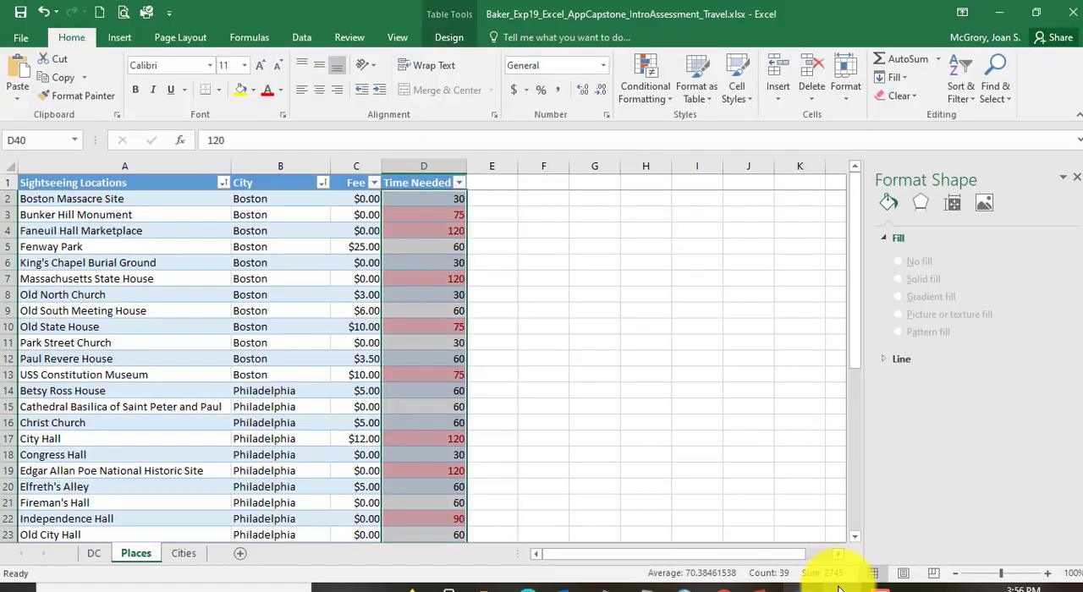
left_click(361, 216)
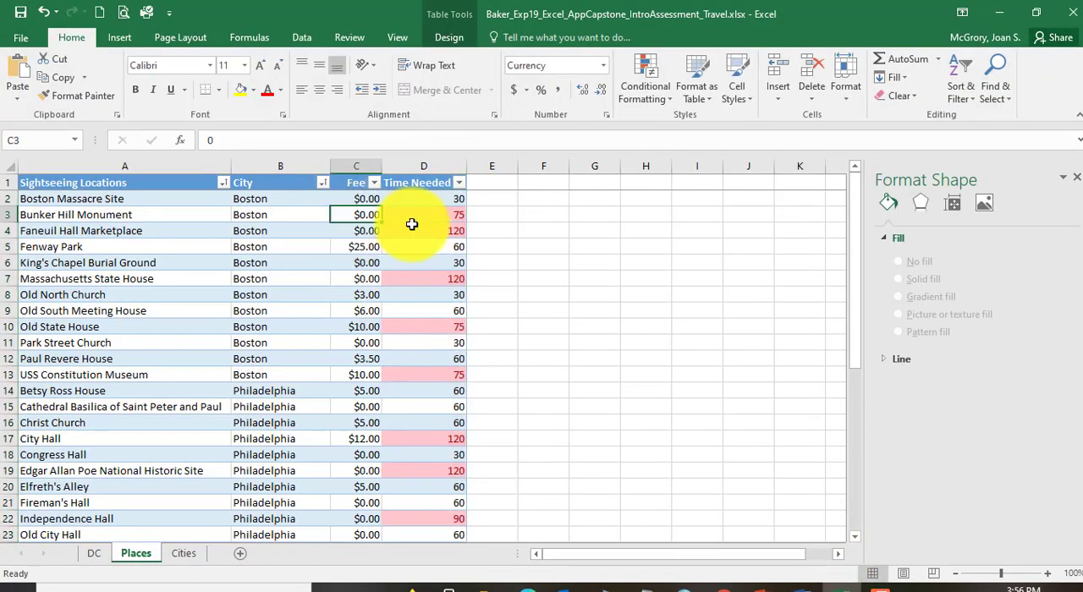
left_click(372, 184)
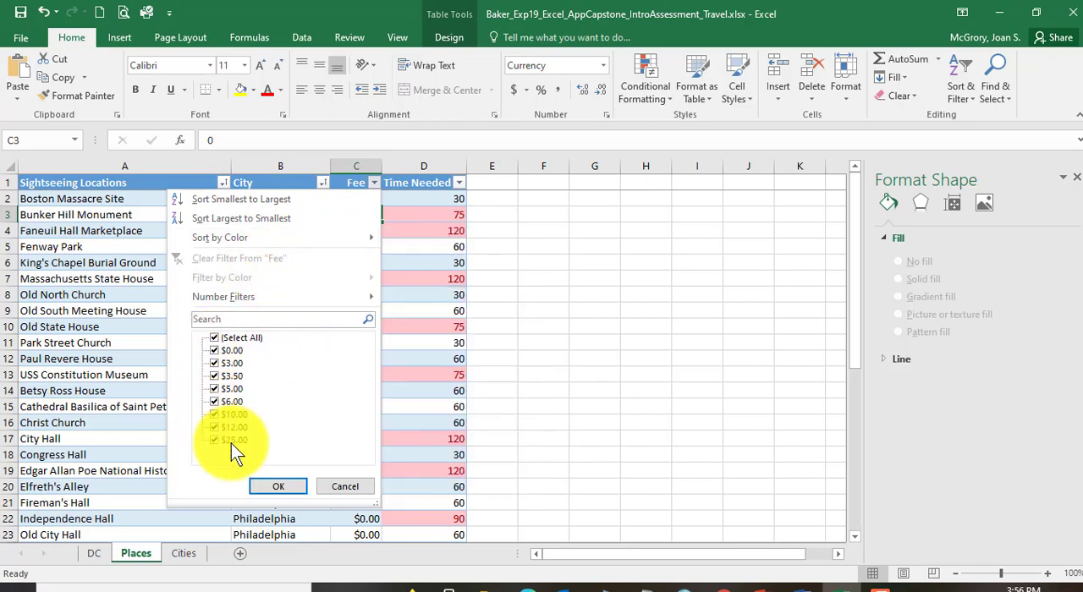
mouse_move(193, 299)
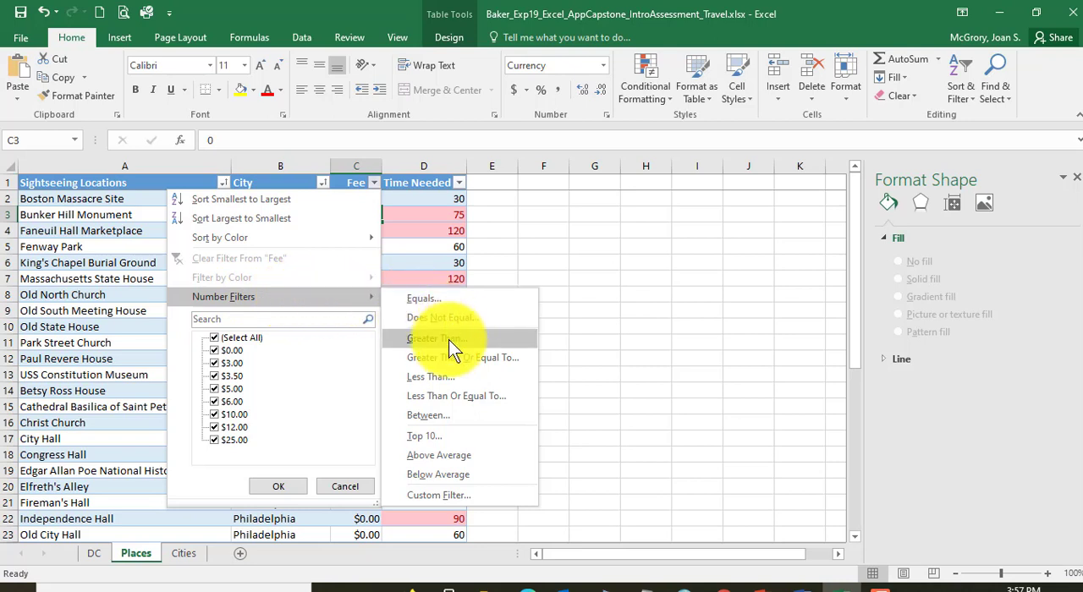
left_click(461, 398)
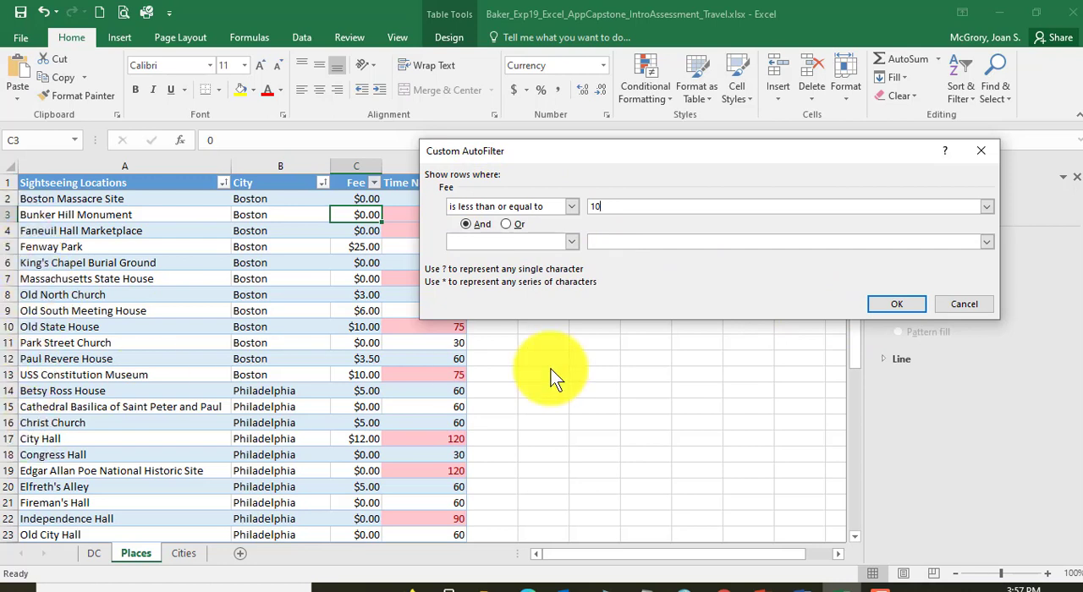
left_click(901, 304)
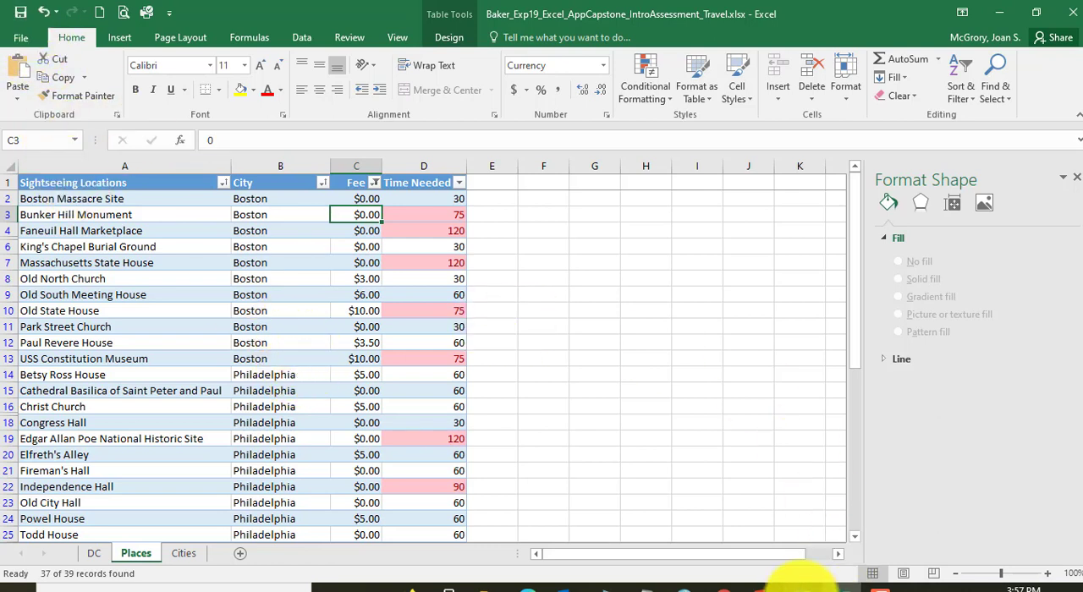
Step: Read step 20 in the Word instructions on the F4 rental car formula, opening the Cities worksheet in Excel to compare
left_click(793, 584)
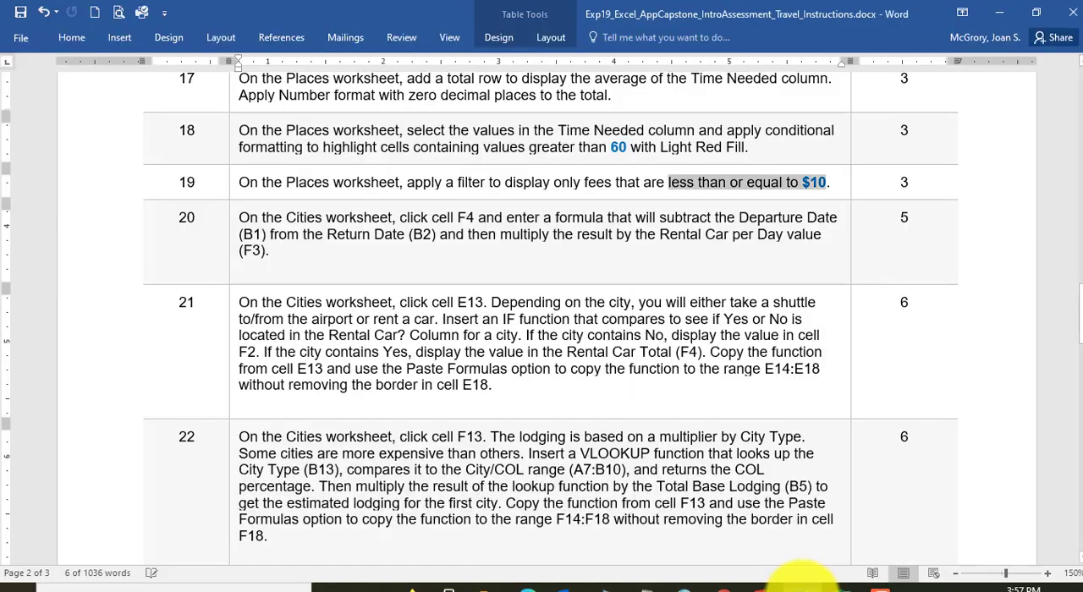
left_click(278, 218)
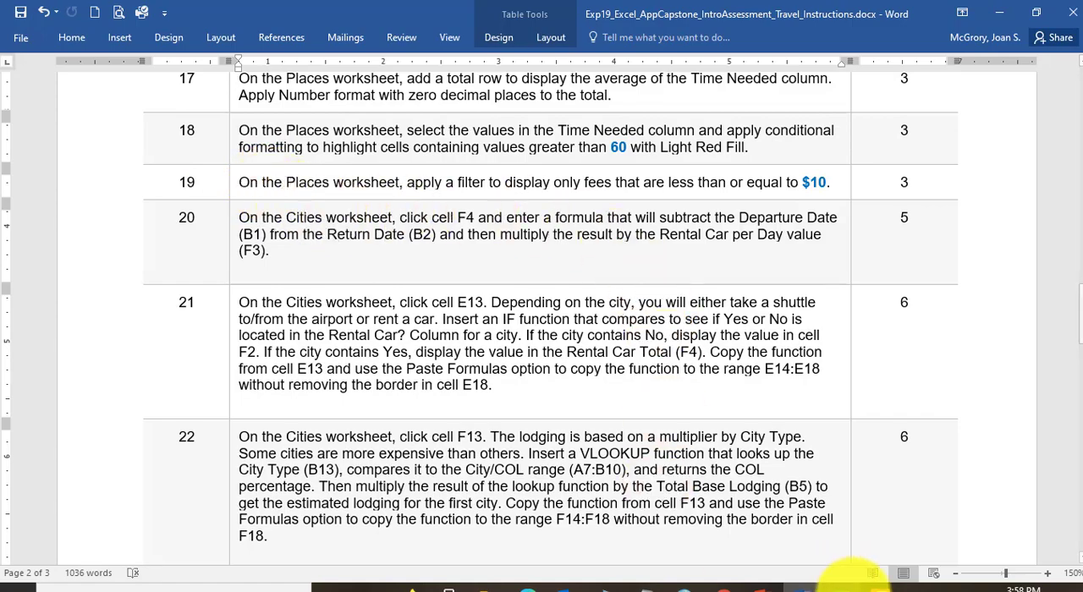
left_click(854, 588)
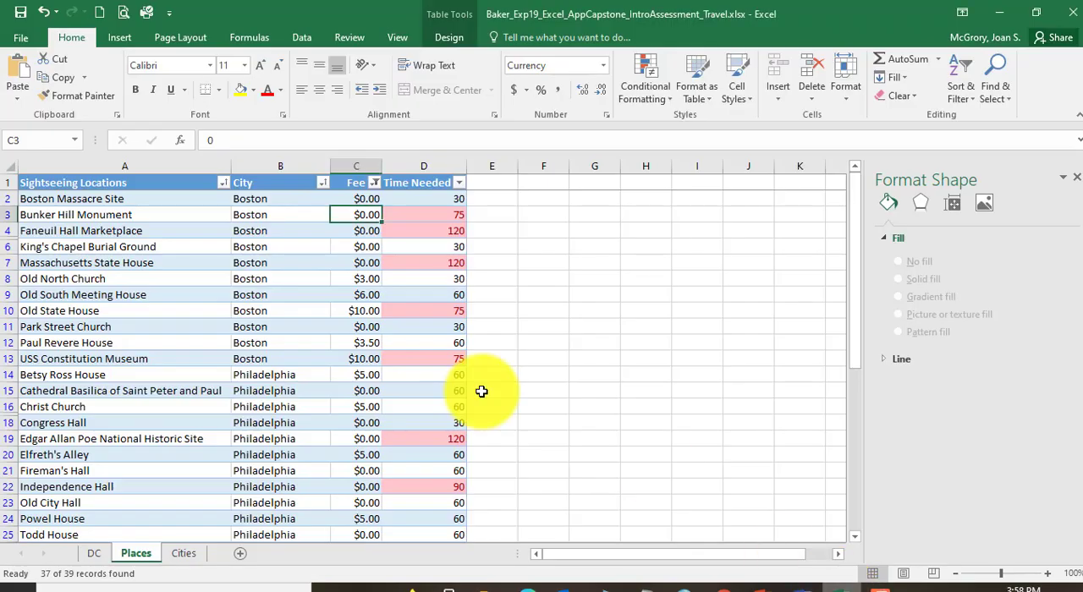
left_click(183, 555)
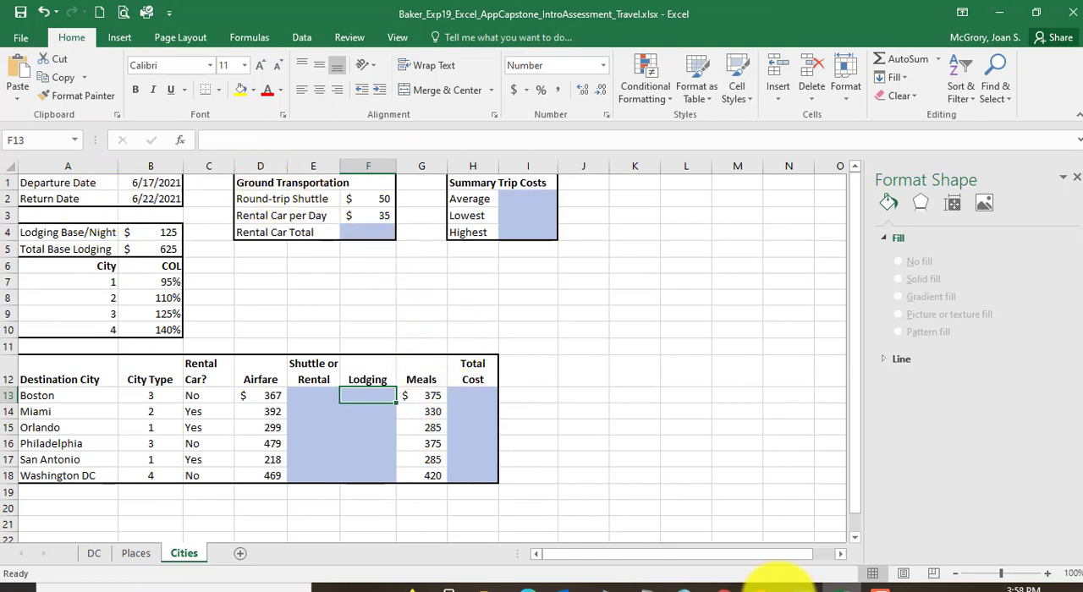
left_click(804, 584)
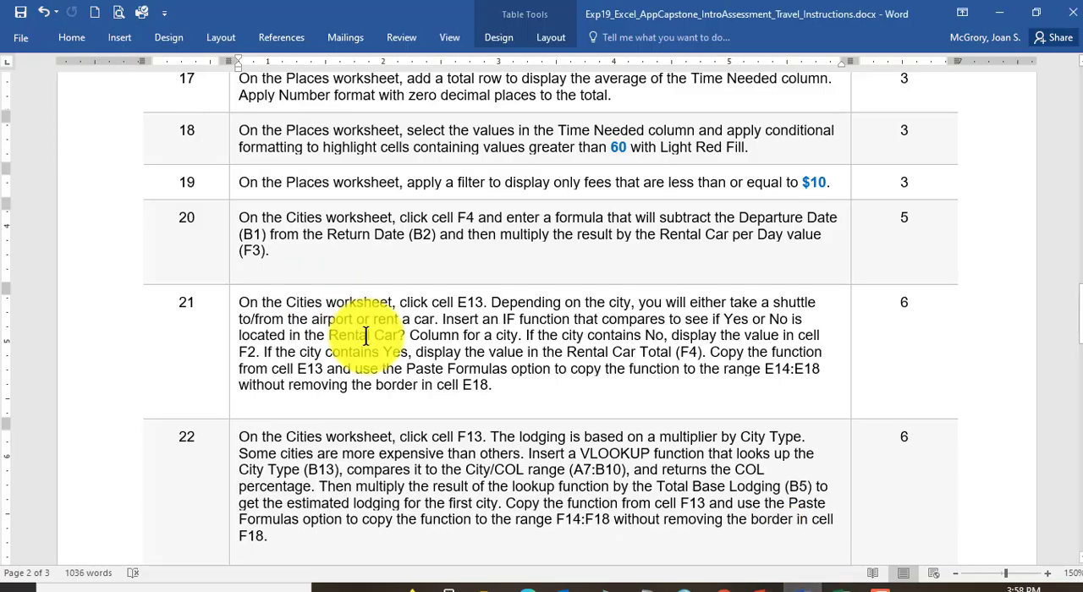
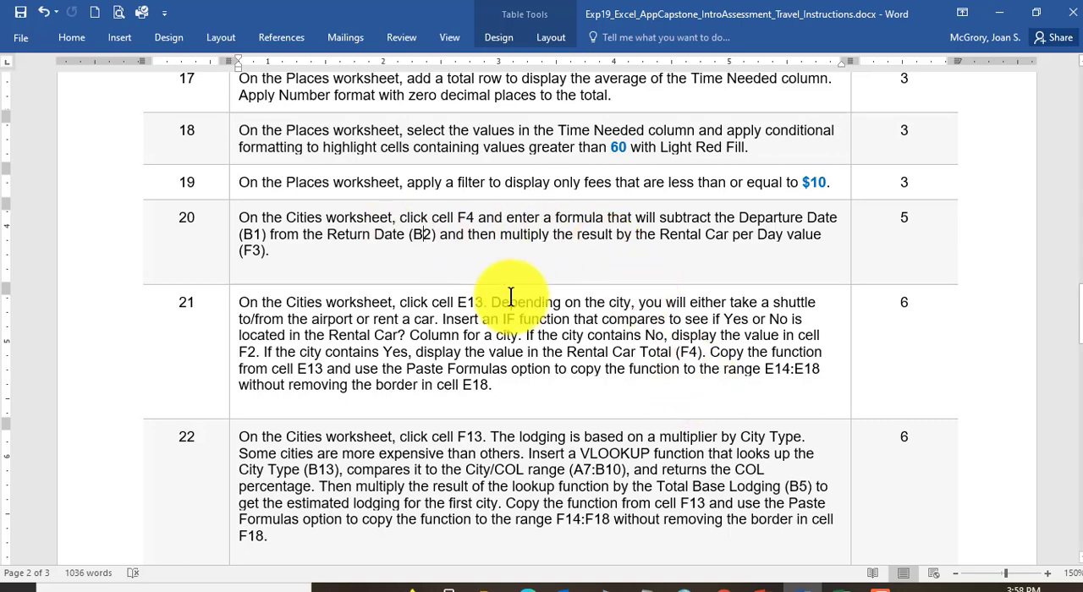
Step: Switch to the blank Notepad window and draft the date subtraction formula =B2-B1
left_click(645, 586)
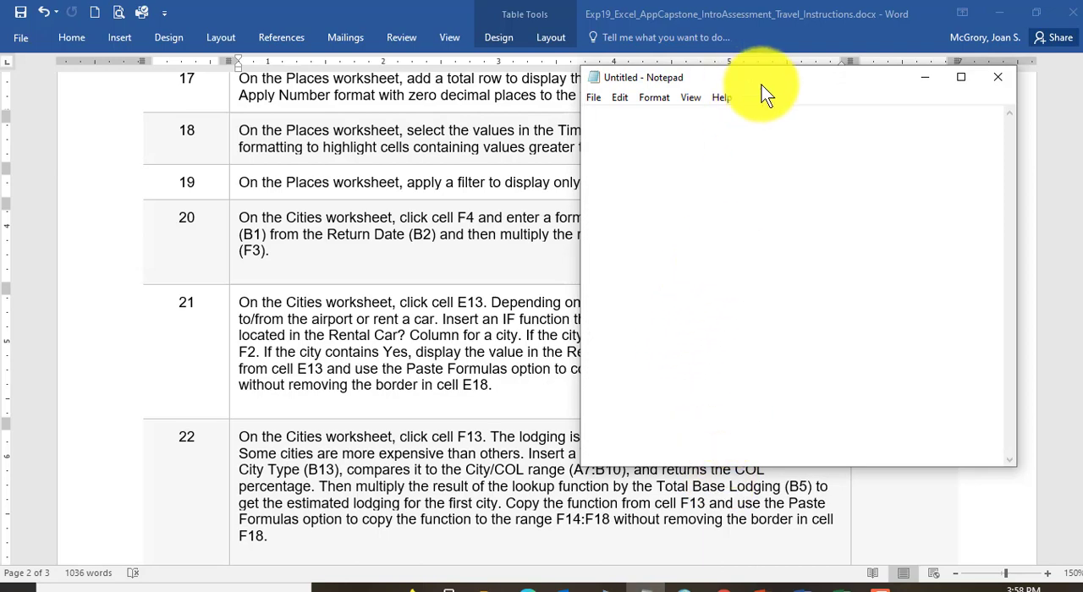
left_click_drag(776, 88, 627, 102)
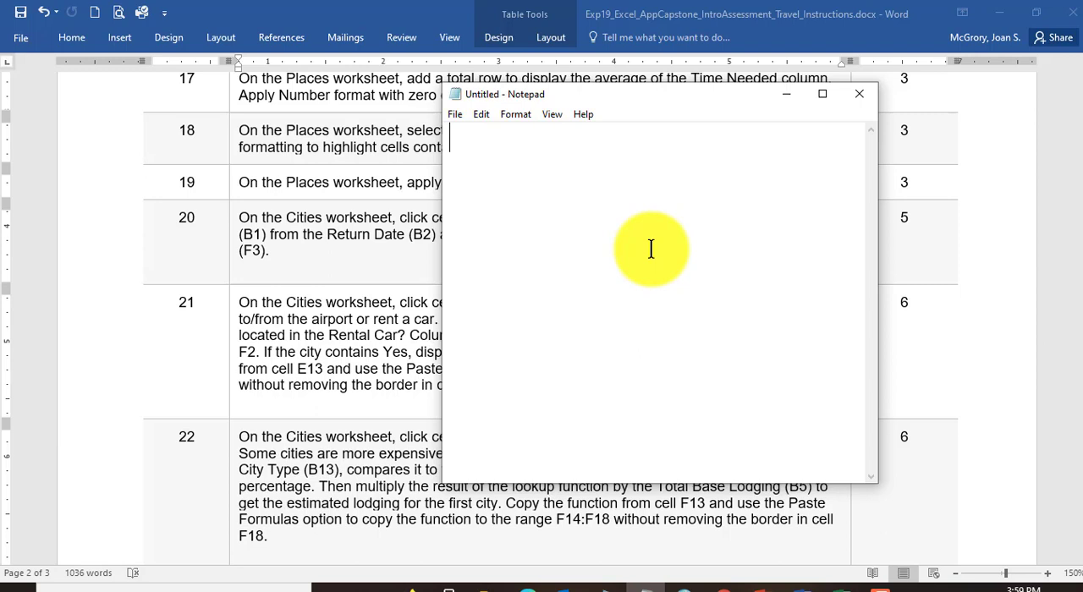
type("=")
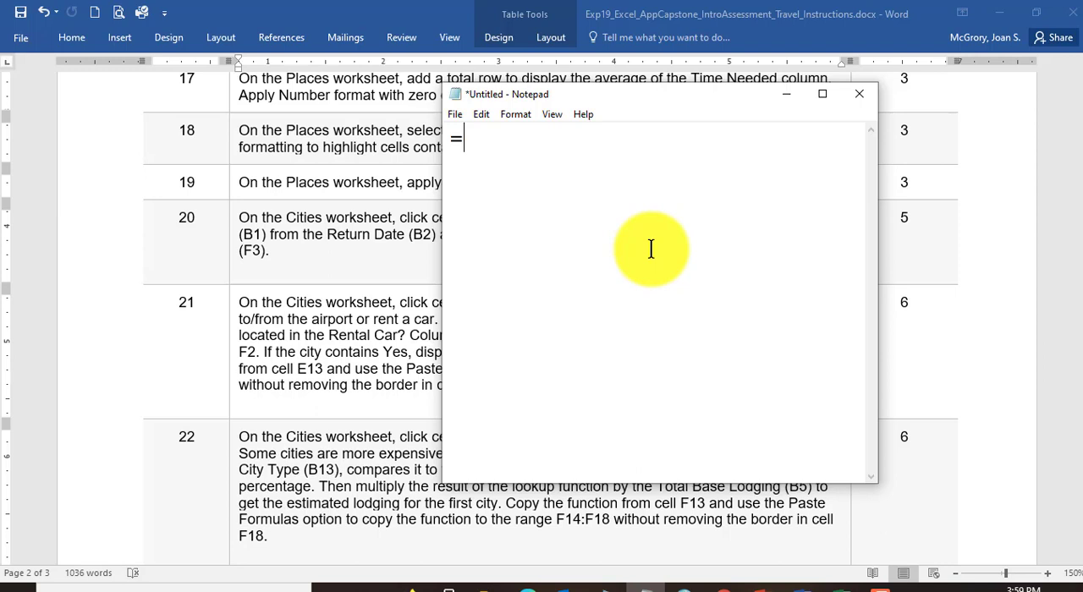
type("B2-B1")
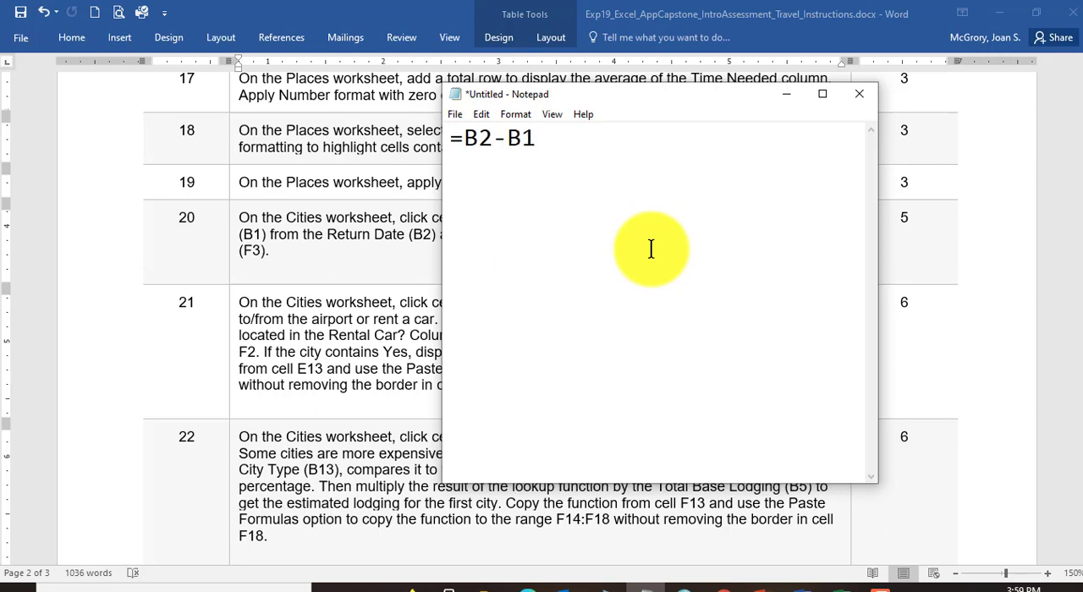
Step: Uncover step 20 behind Notepad and extend the draft formula with *F3, making it =B2-B1*F3
left_click_drag(670, 103, 573, 275)
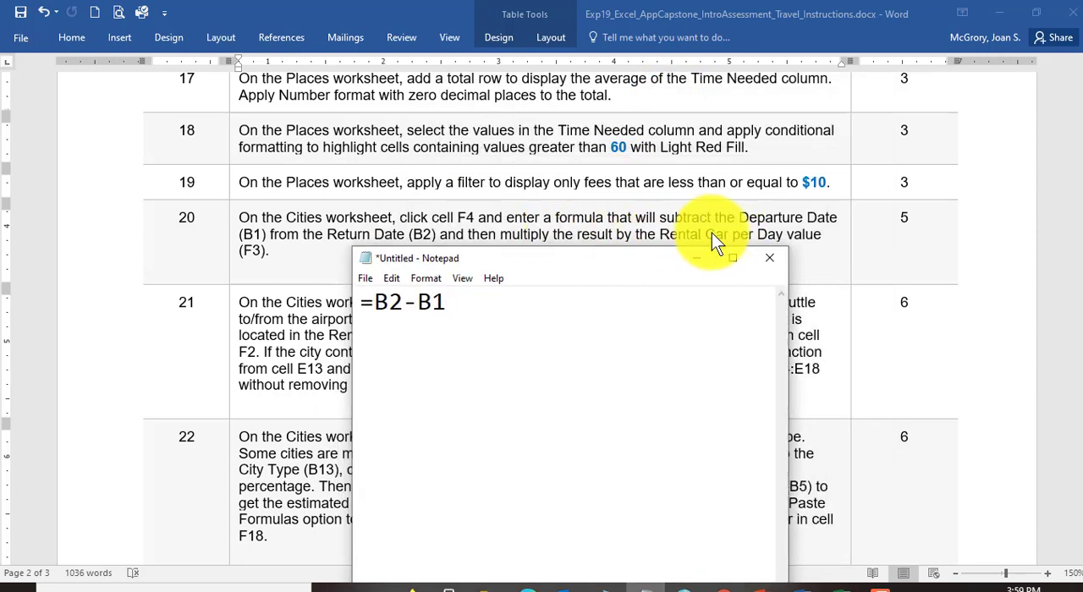
left_click_drag(640, 269, 690, 163)
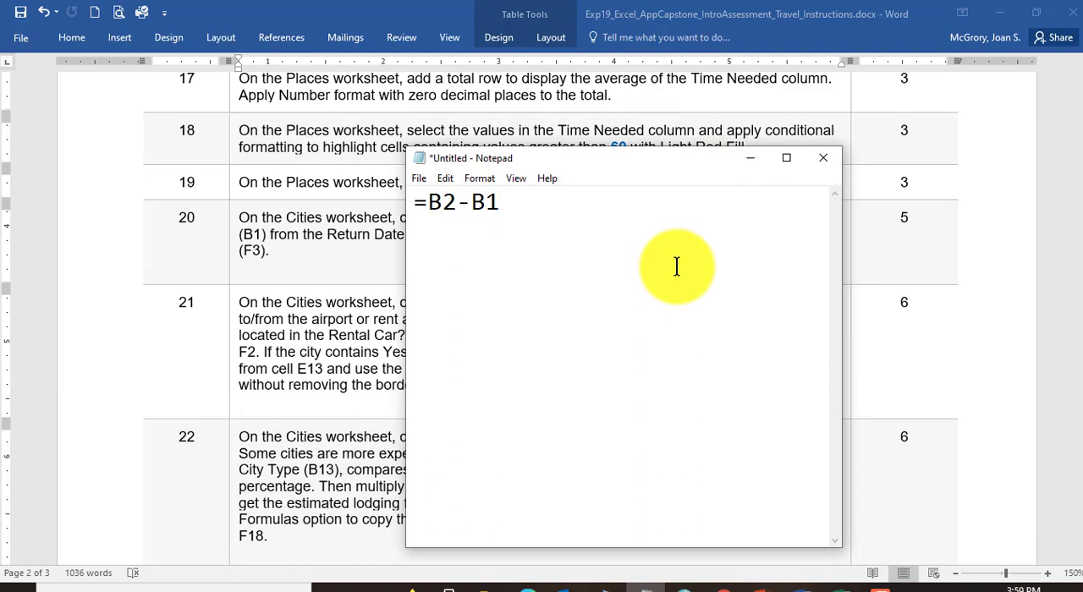
type("*F3")
left_click_drag(665, 149, 648, 212)
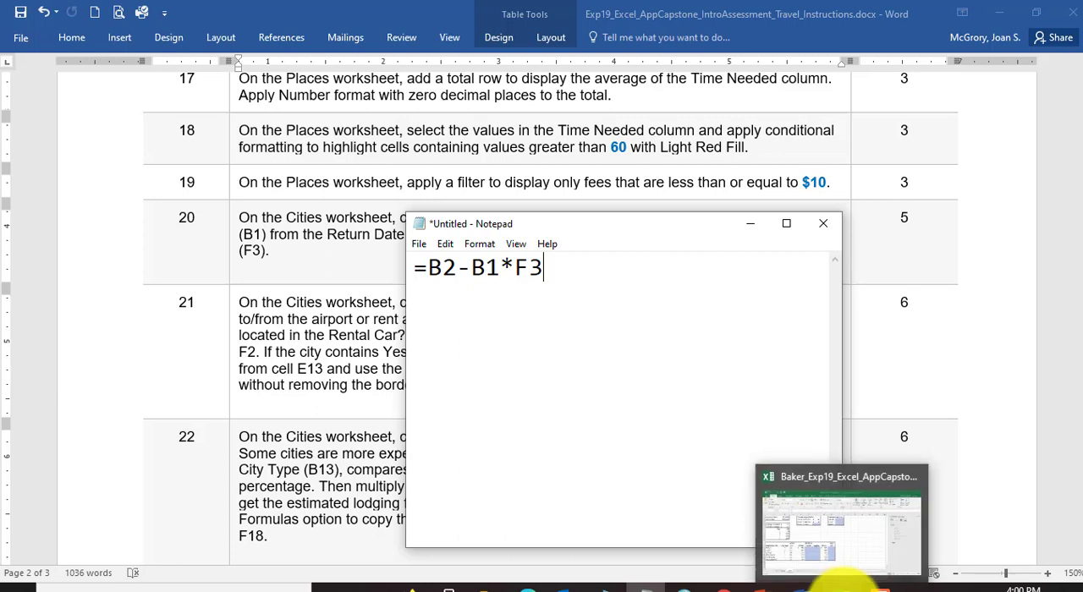
Step: Switch to Excel to view the Cities worksheet, then return to Notepad and maximize its window
left_click(818, 576)
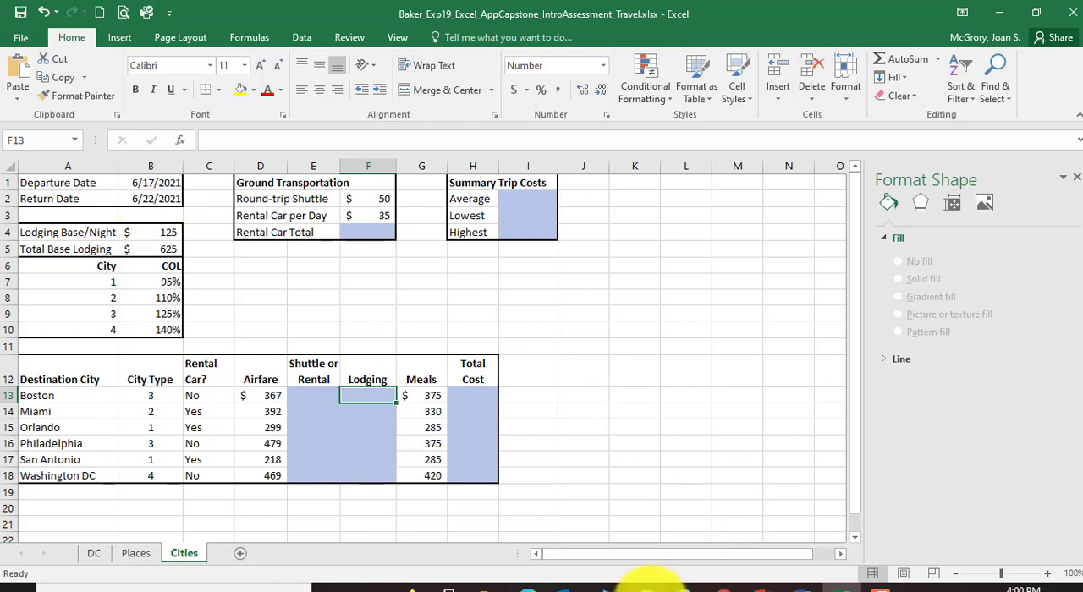
left_click(643, 582)
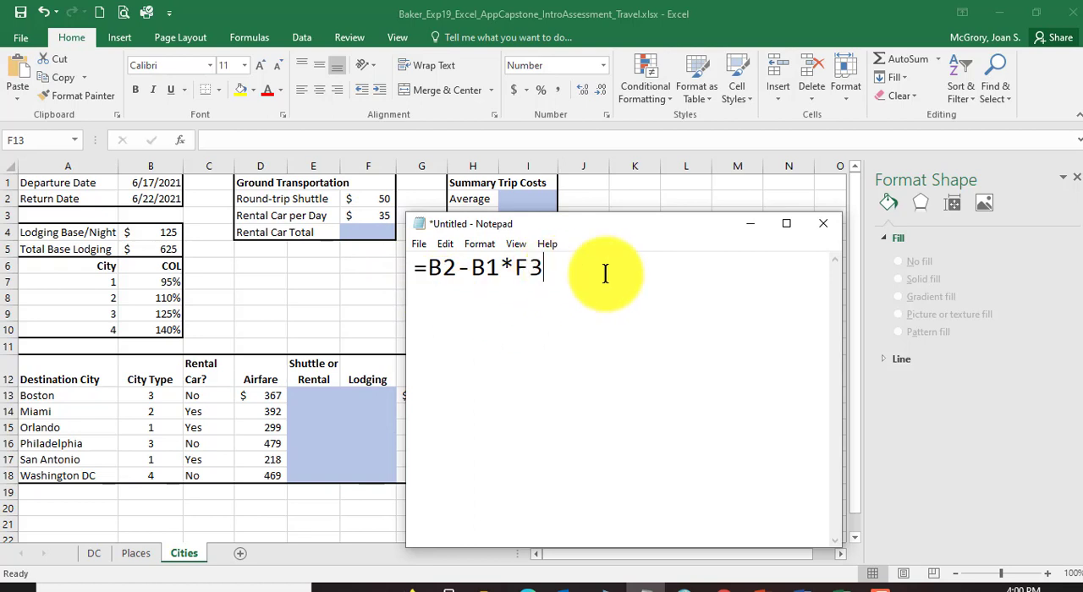
left_click(787, 225)
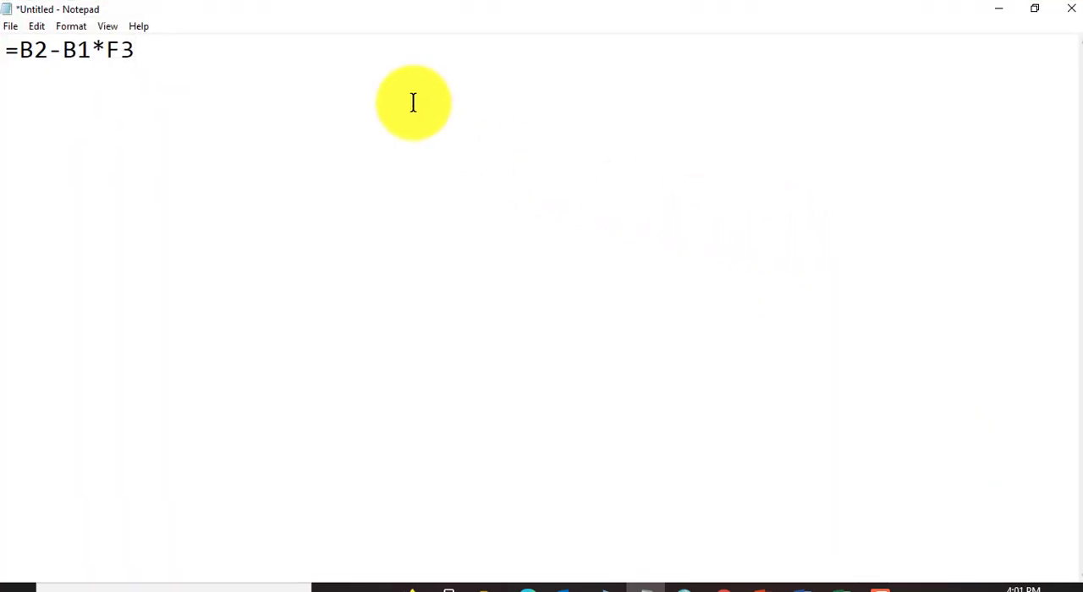
Step: Below the draft formula in Notepad, list the letters P, E, M, D, A and S on separate lines
key("Return")
key("Return")
type("P")
key("Return")
type("E")
key("Return")
type("M")
key("Return")
type("D")
key("Return")
type("A")
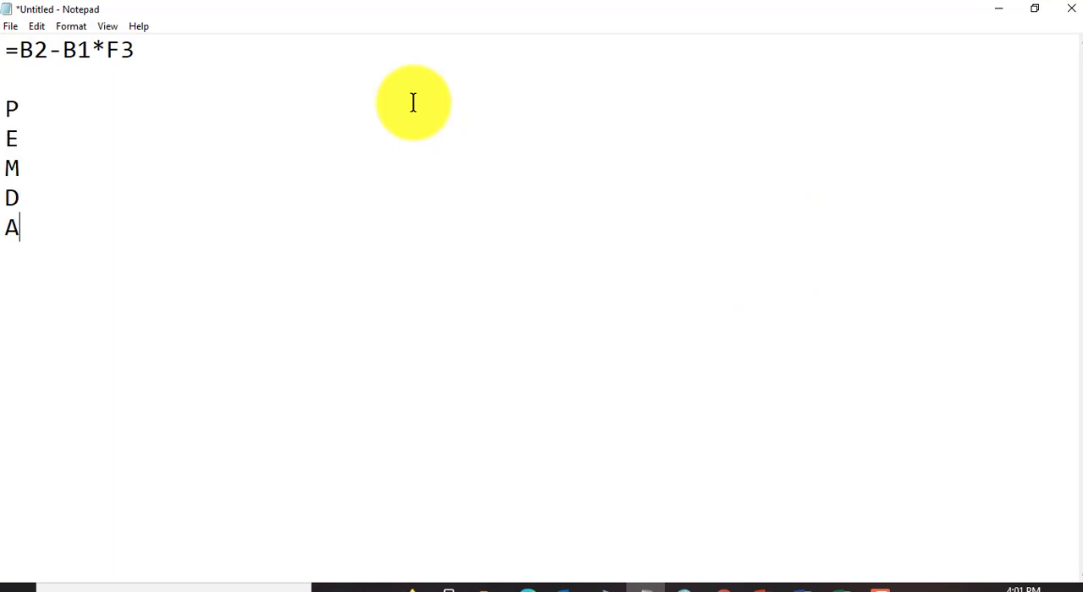
key("Return")
type("S")
Step: Expand the six letters into the mnemonic words Please, Excuse, My, Dear, Aunt and Sally
left_click(80, 112)
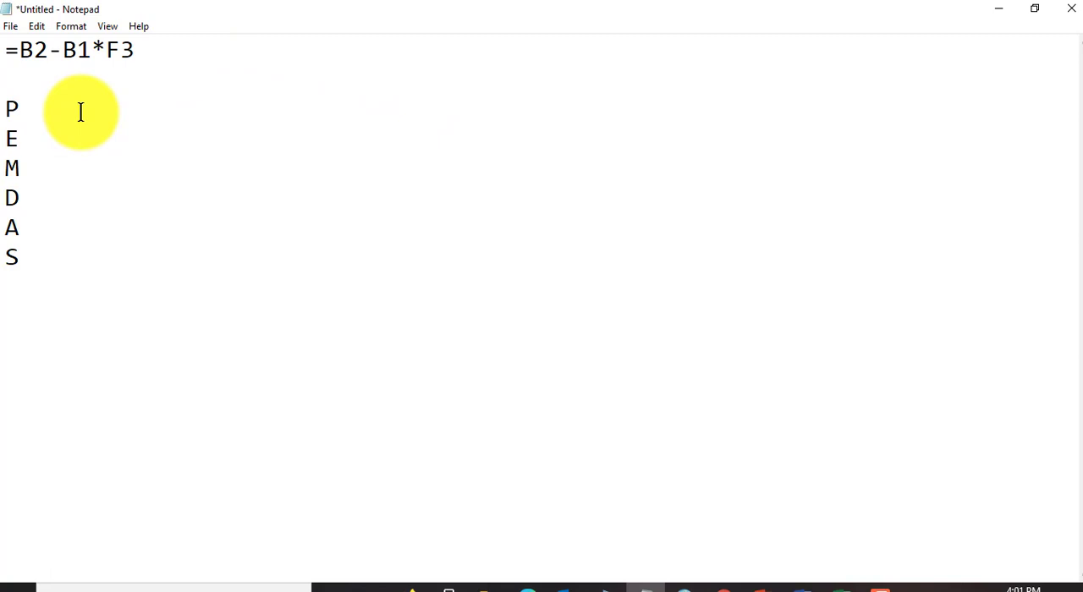
type("Please")
key("BackSpace")
key("BackSpace")
key("BackSpace")
key("BackSpace")
key("BackSpace")
key("BackSpace")
key("BackSpace")
type("lease")
type("xcuse")
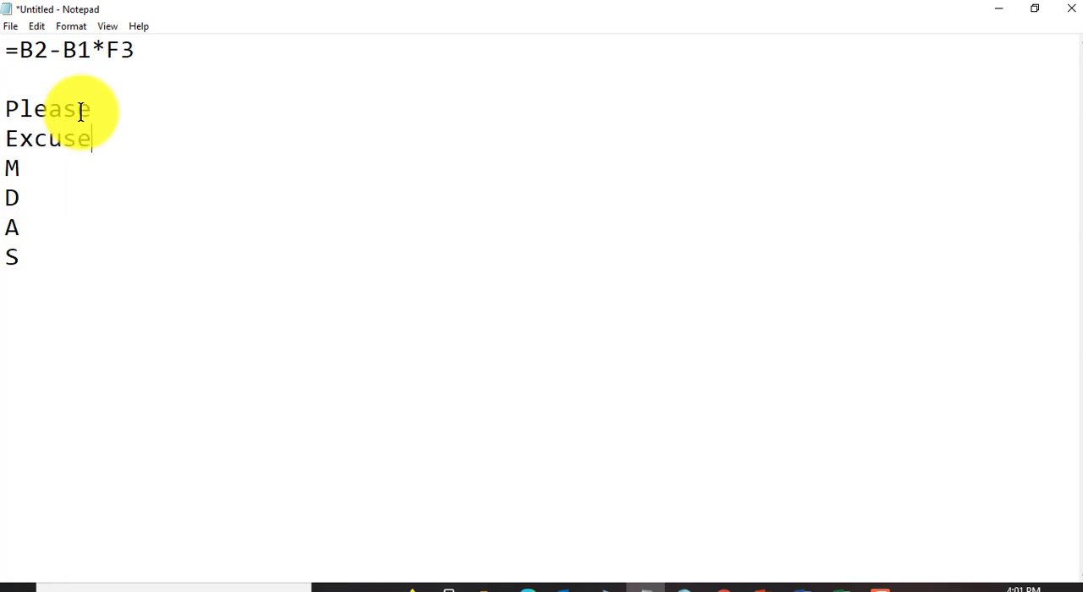
type("y")
type("ear")
type("a")
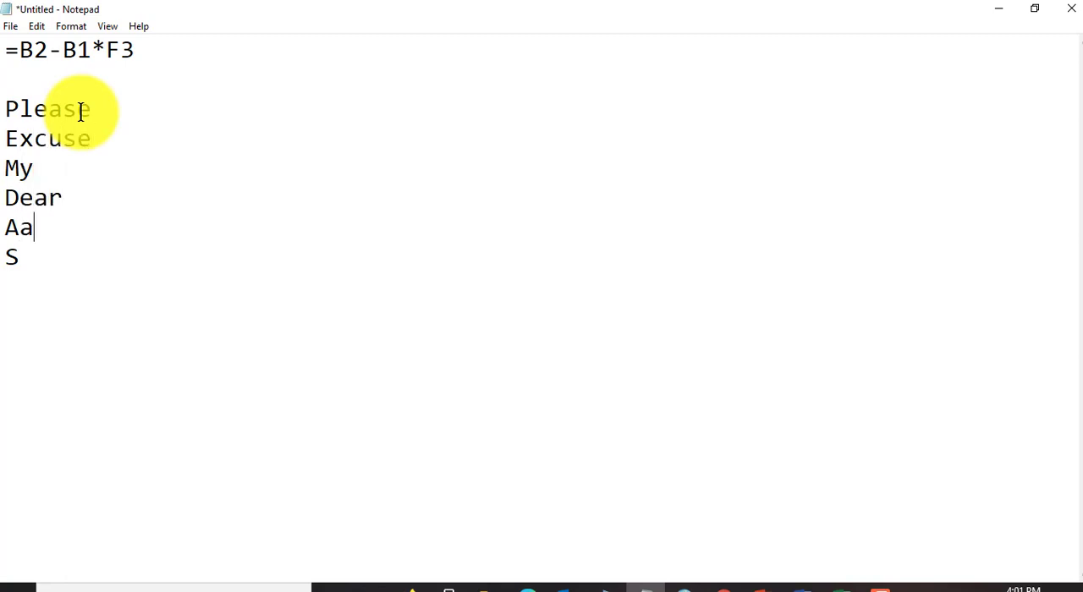
key("BackSpace")
type("unt S")
type("ally")
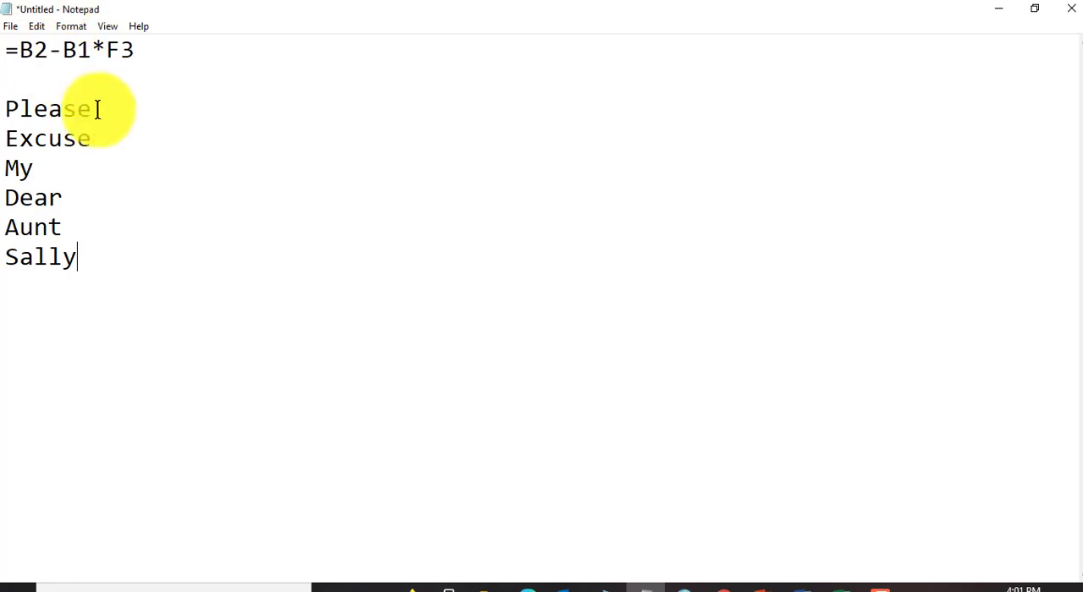
Step: Annotate Please with "= Paranthesis" and Excuse with "= Exponent" plus the example 3^2
left_click(158, 103)
type("=")
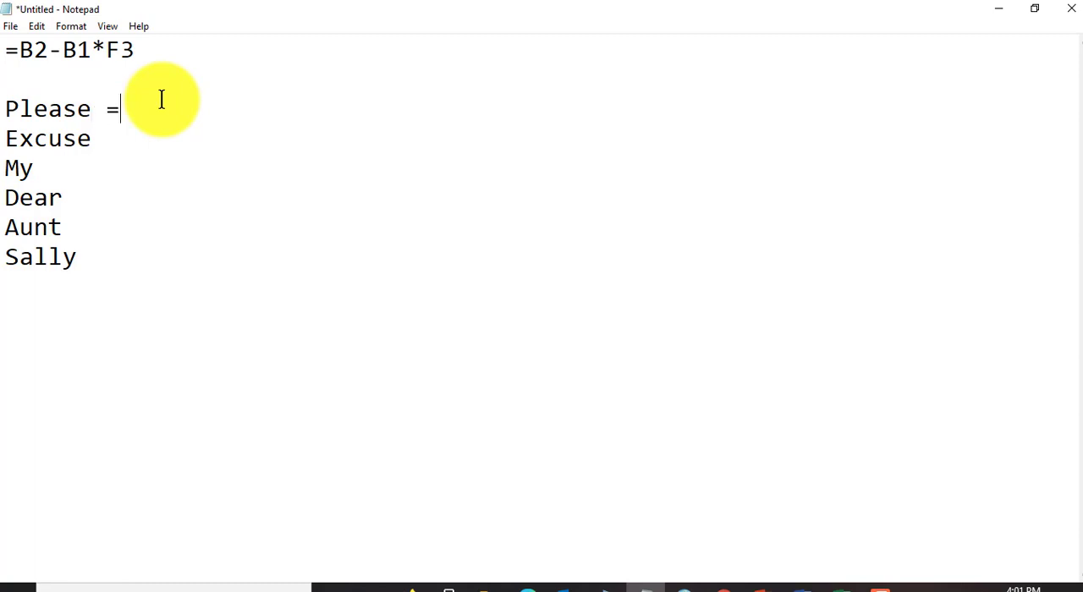
type(" Paranthes")
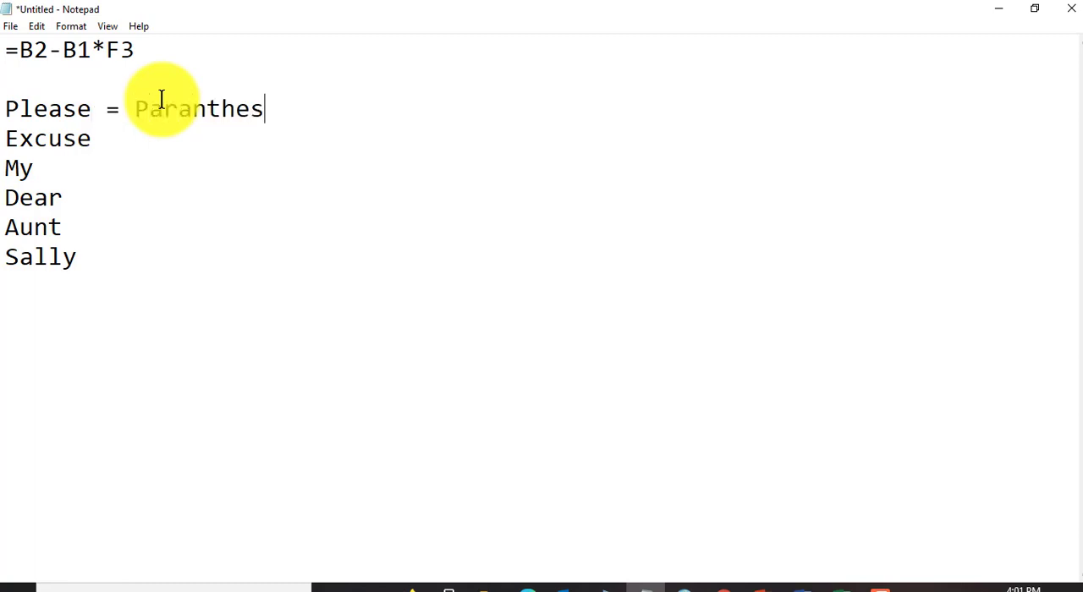
type("e")
key("BackSpace")
type("is")
type("= Exponent")
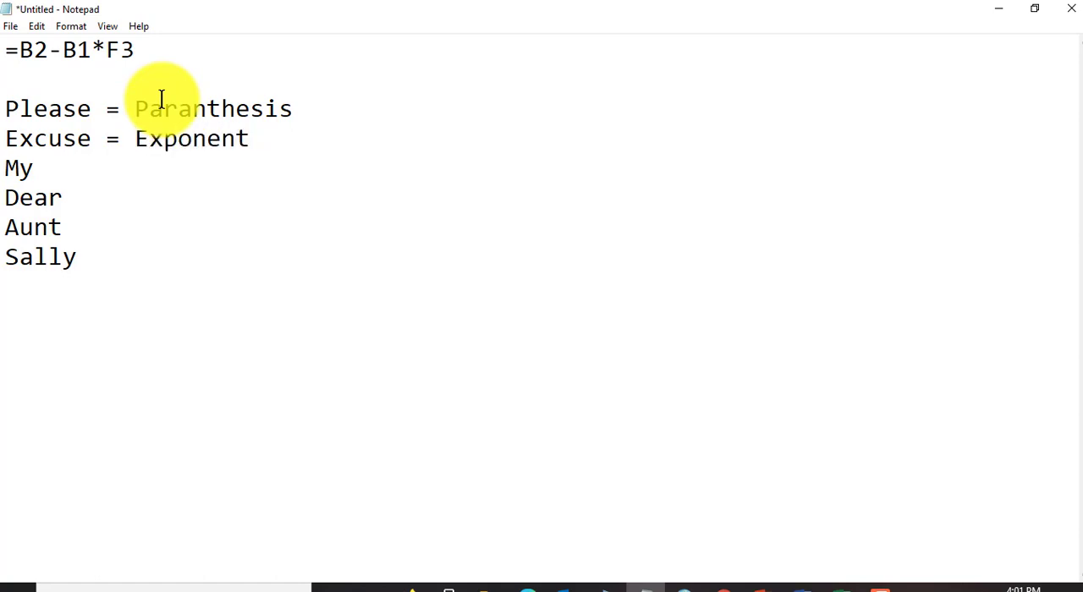
type("  x^y")
key("BackSpace")
key("BackSpace")
key("BackSpace")
type("3^2")
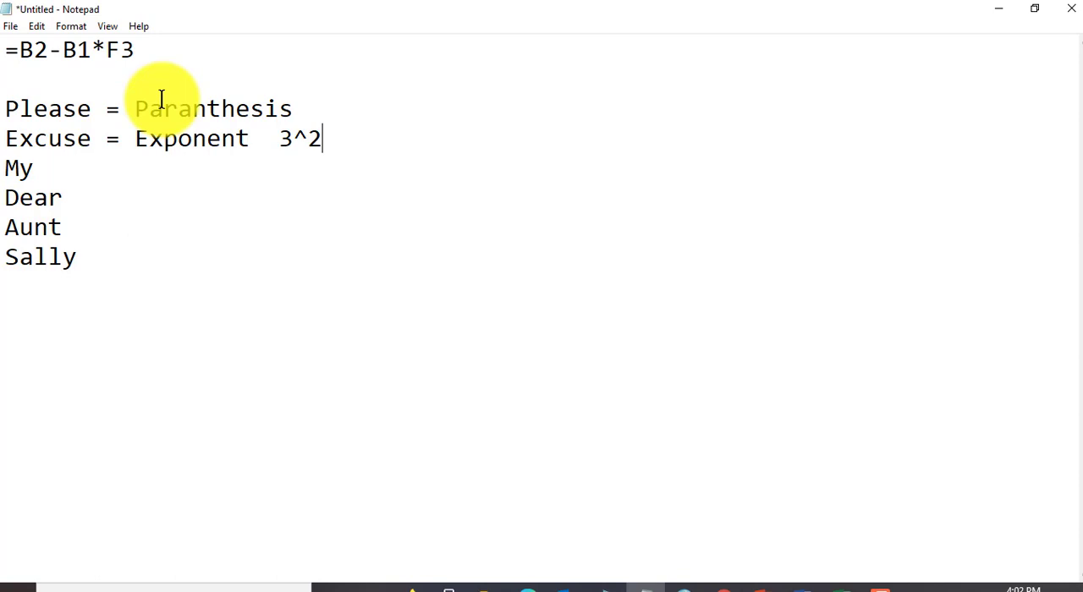
Step: Annotate My with "= Multiple", Dear with "= Division", Aunt with "= Addition" and Sally with "= Subtraction"
key("Down")
type("= Multiple")
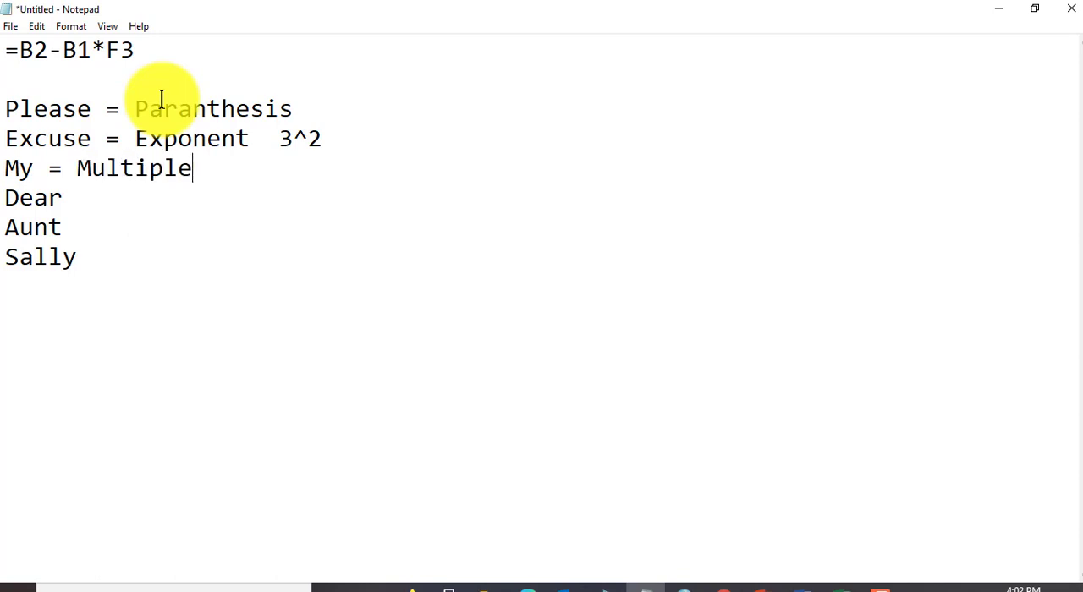
key("Down")
type("= Division")
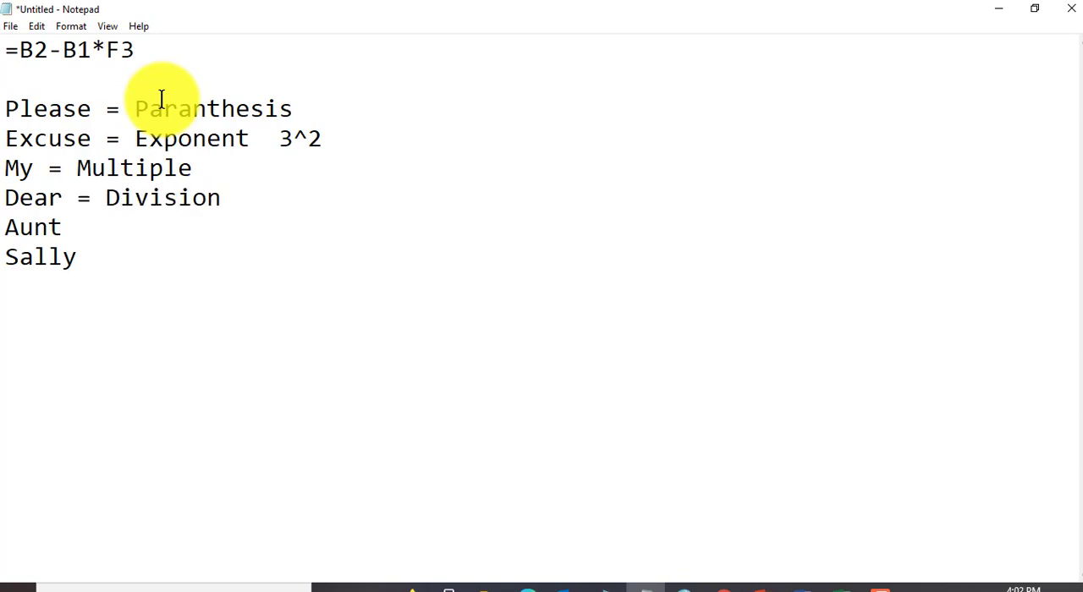
key("Down")
type("= Addition ")
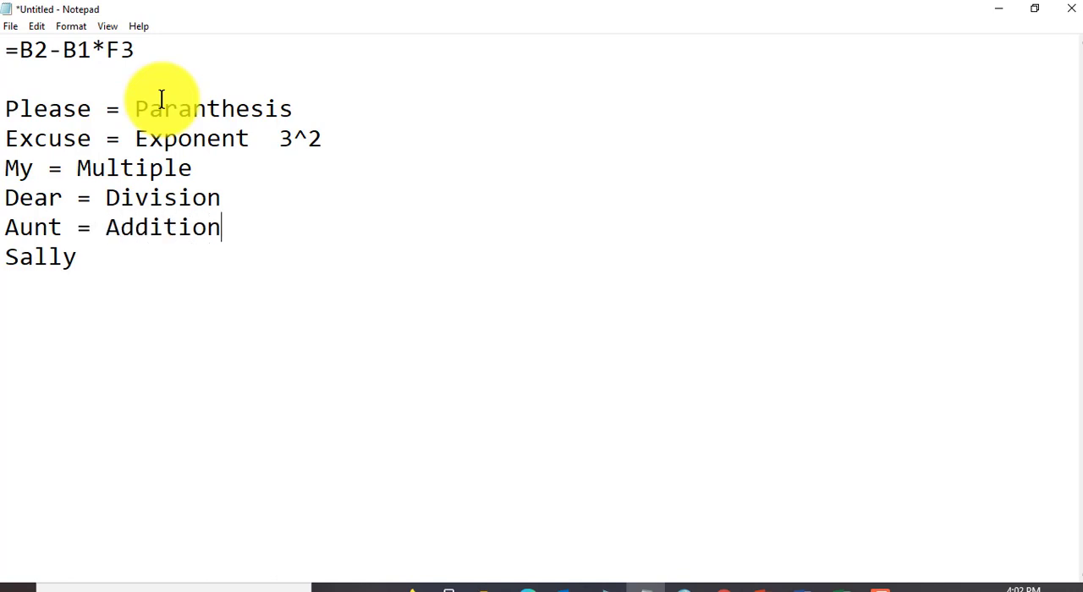
type("Sally = Sub")
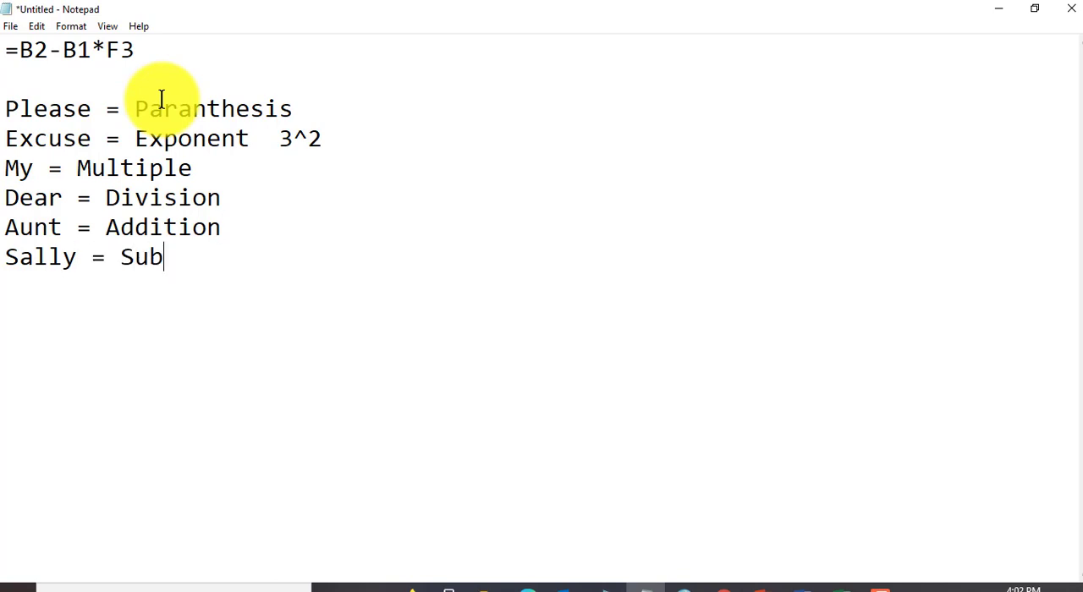
type("traction")
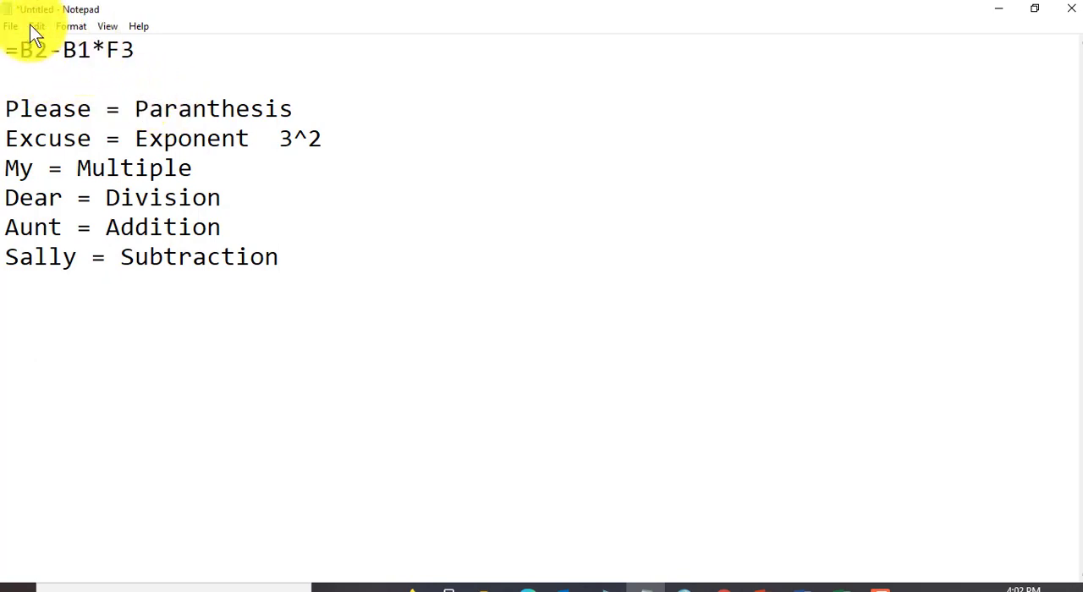
Step: Highlight the draft formula and the word Multiple to review calculation order, with Notepad restored over the Cities worksheet
left_click_drag(141, 46, 6, 44)
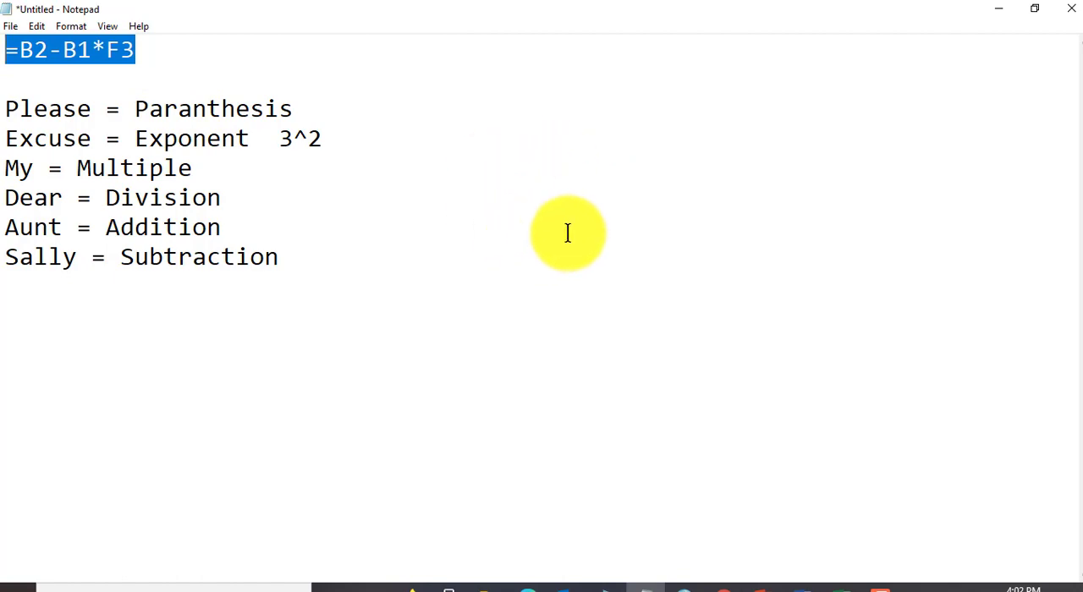
left_click(1033, 8)
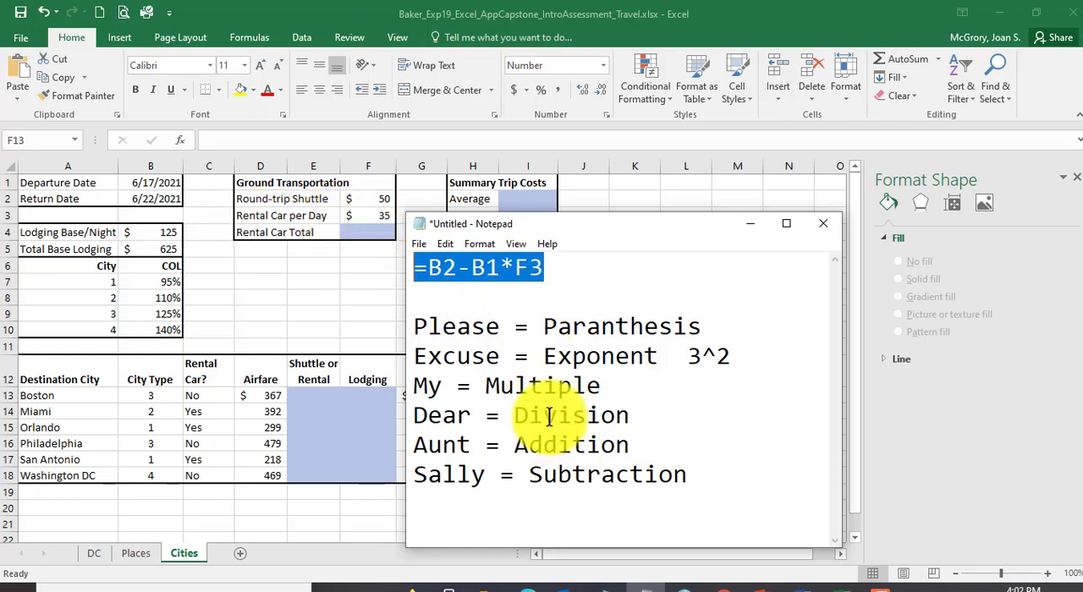
left_click_drag(488, 386, 606, 386)
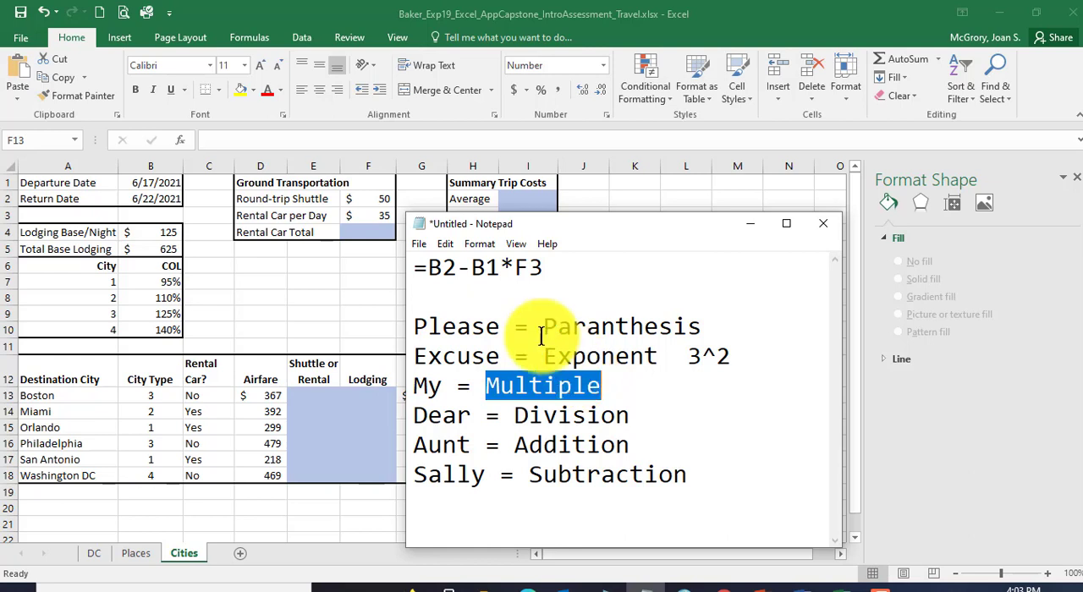
Step: Enclose B2-B1 in parentheses so the draft reads =(B2-B1)*F3, and highlight the subtraction part
left_click(431, 264)
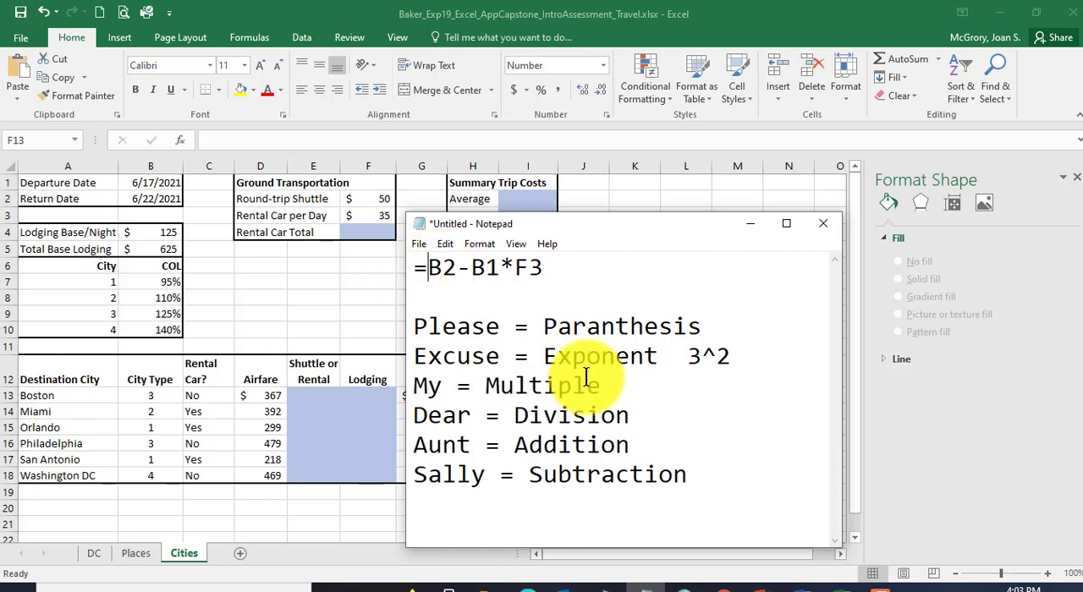
type("(")
key("Right")
key("Right")
key("Right")
key("Right")
key("Right")
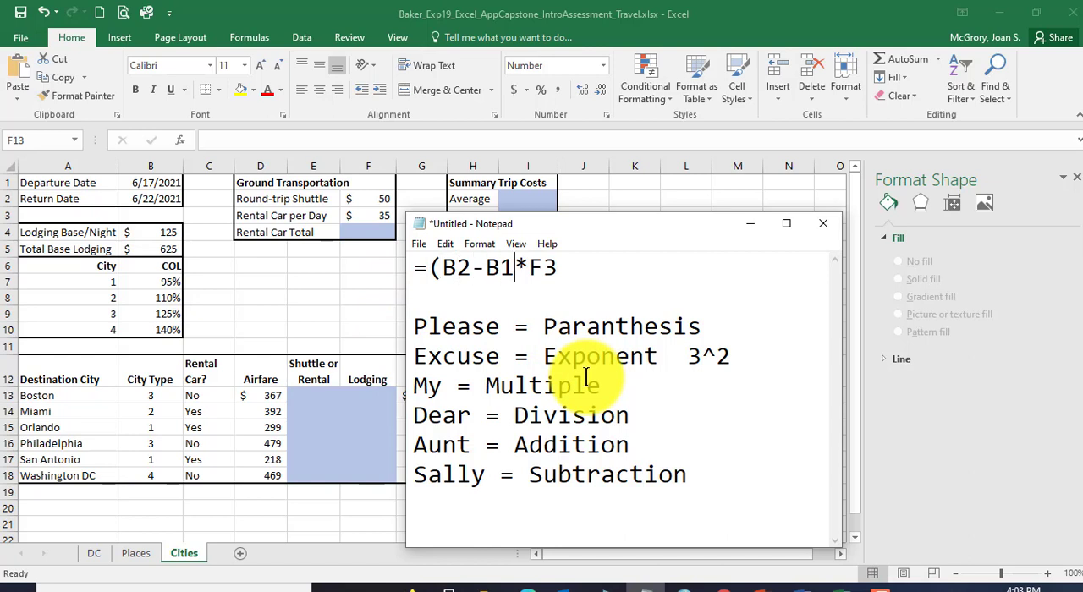
type(")")
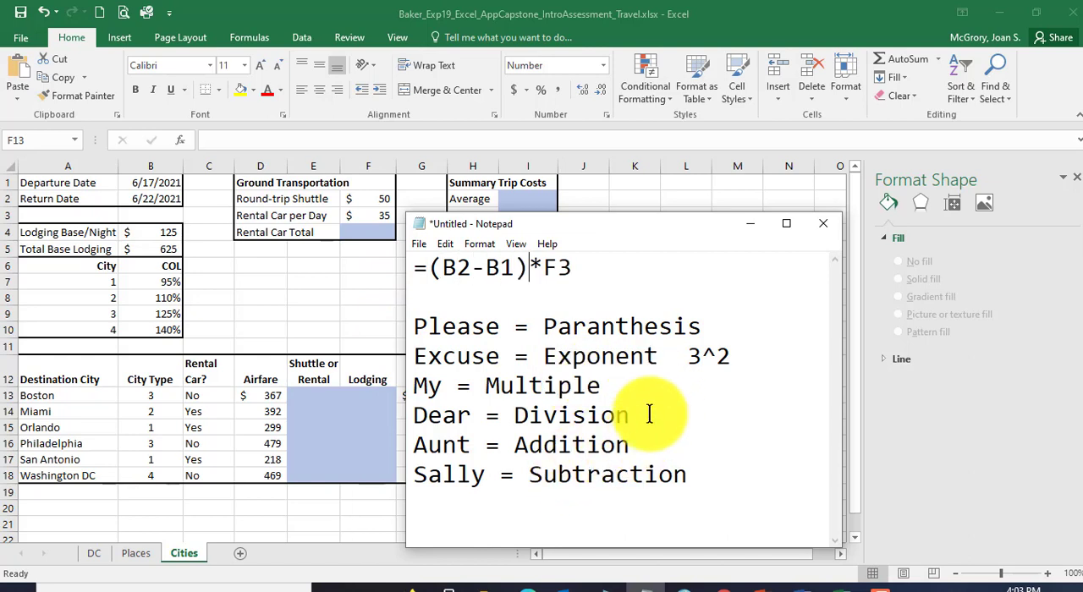
left_click(691, 308)
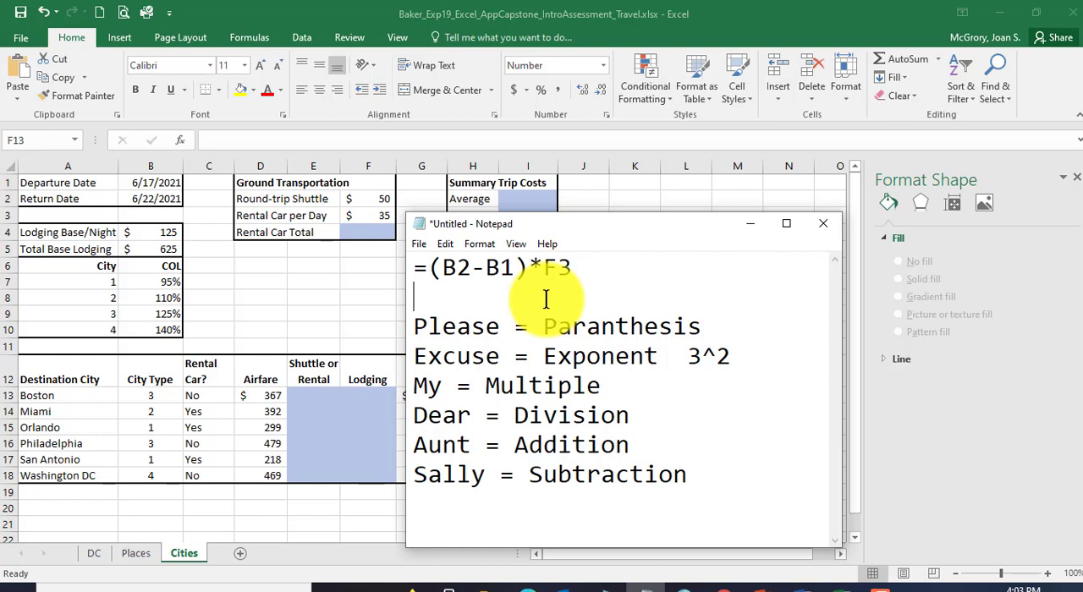
left_click_drag(513, 267, 442, 269)
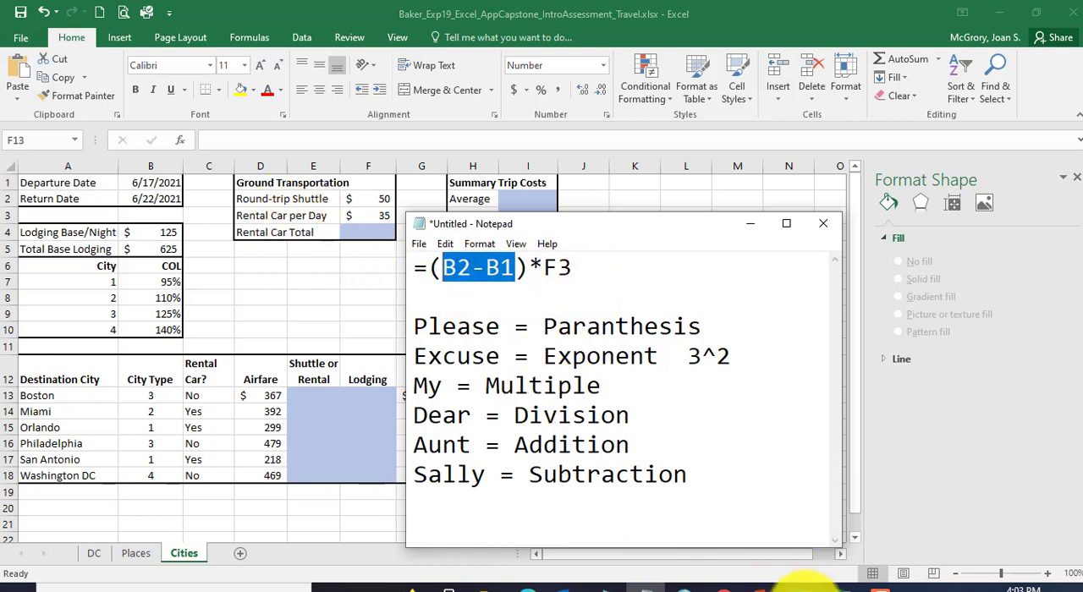
Step: Check instruction 20 in Word, then enter =(B2-B1)*F3 in cell F4 of the Excel Cities worksheet and reselect the cell
left_click(796, 586)
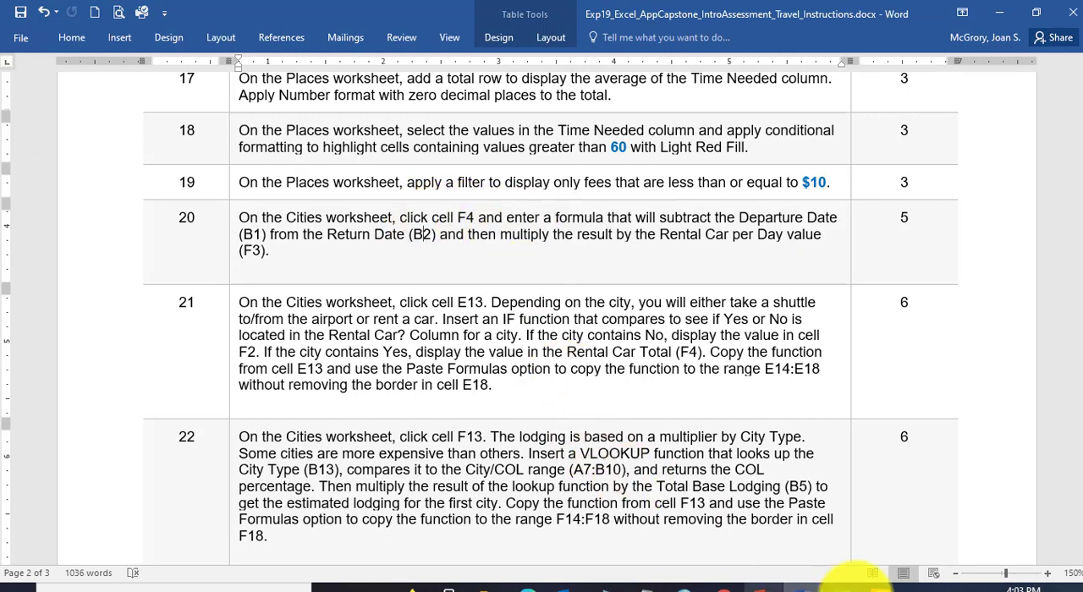
left_click(842, 586)
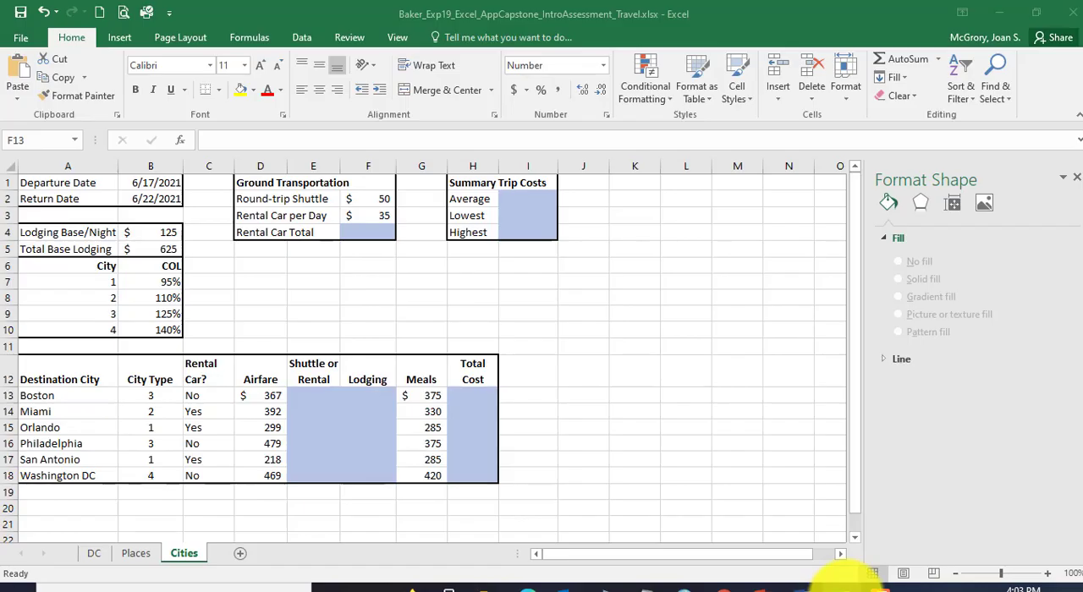
left_click(367, 234)
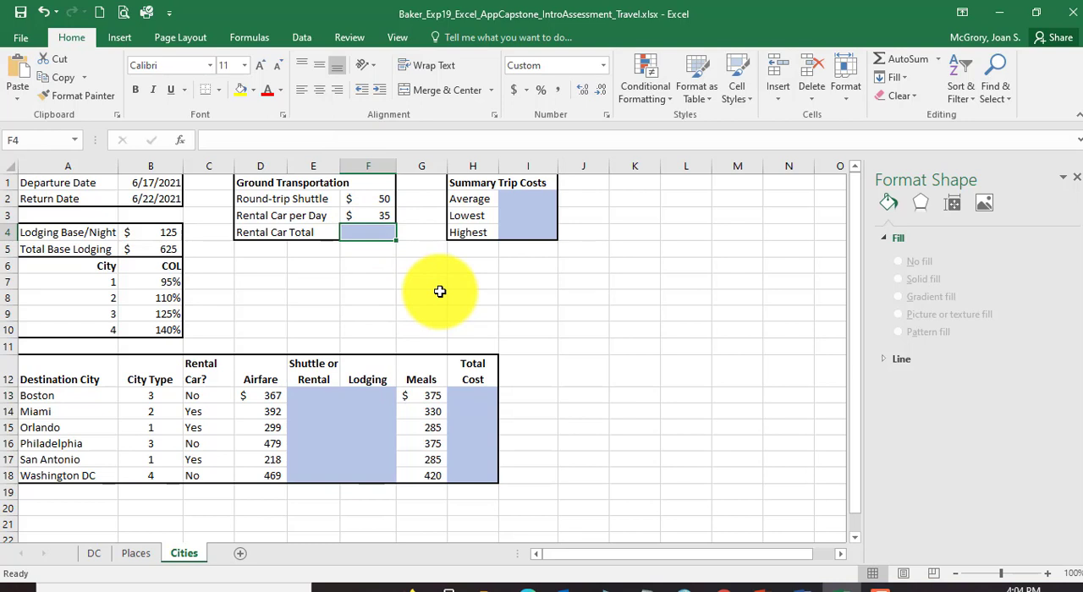
type("=")
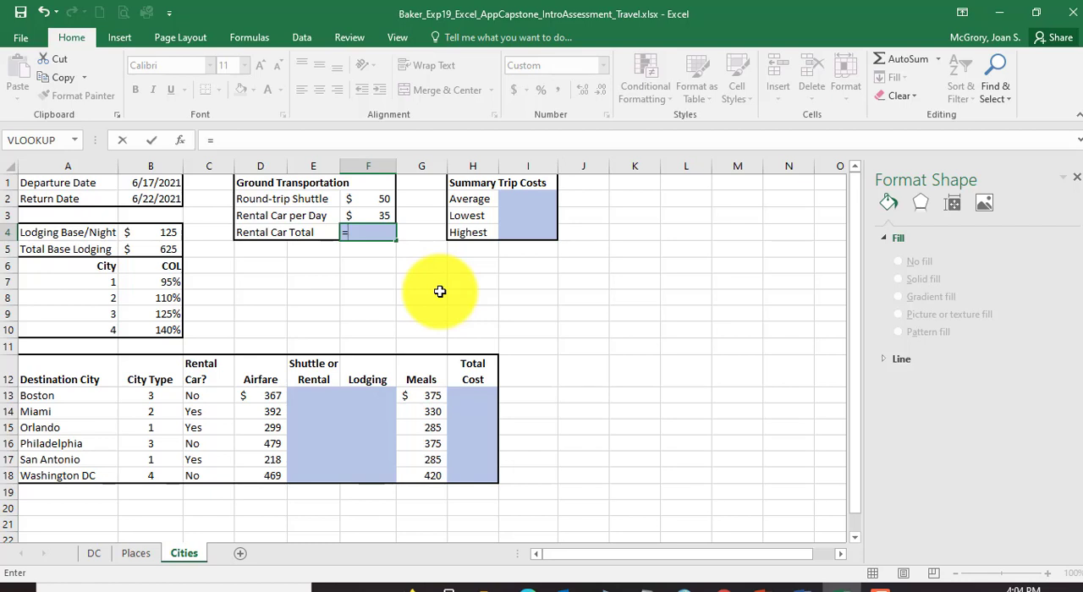
type("(B2-")
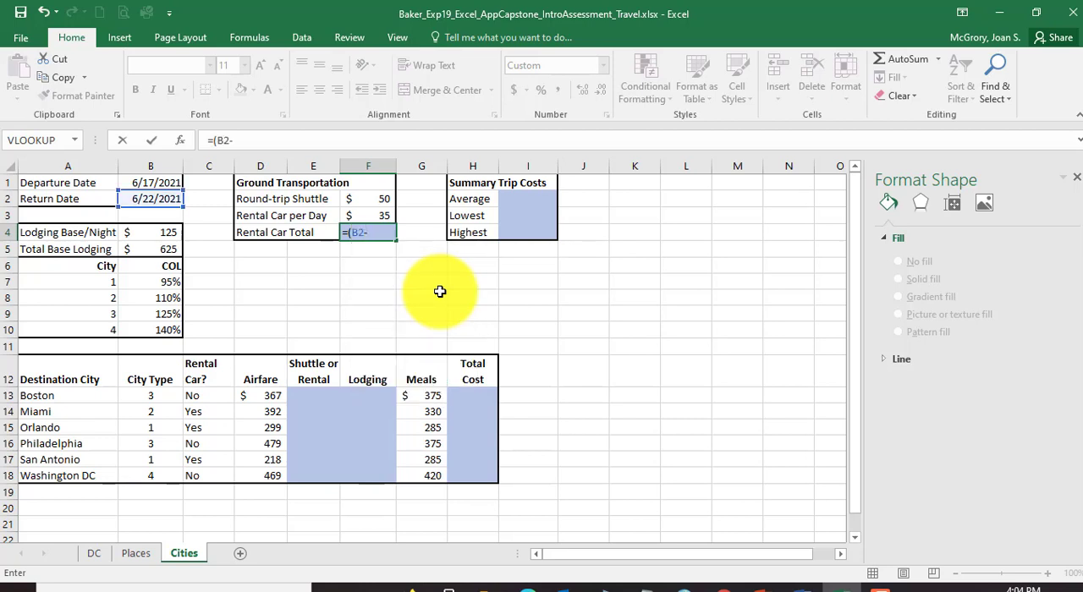
type("B1")
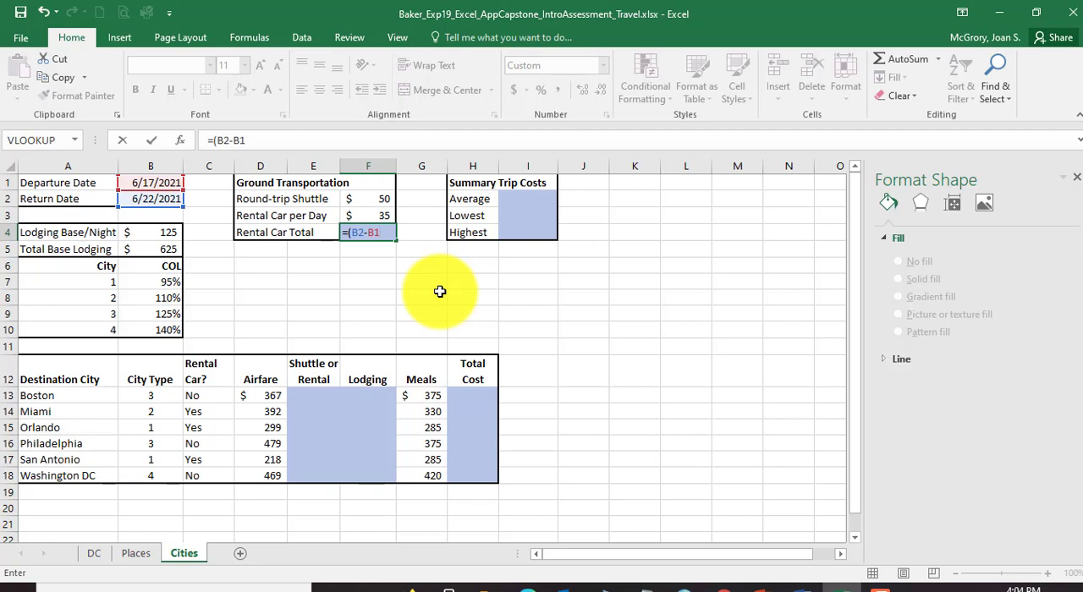
type(")*")
type("F3")
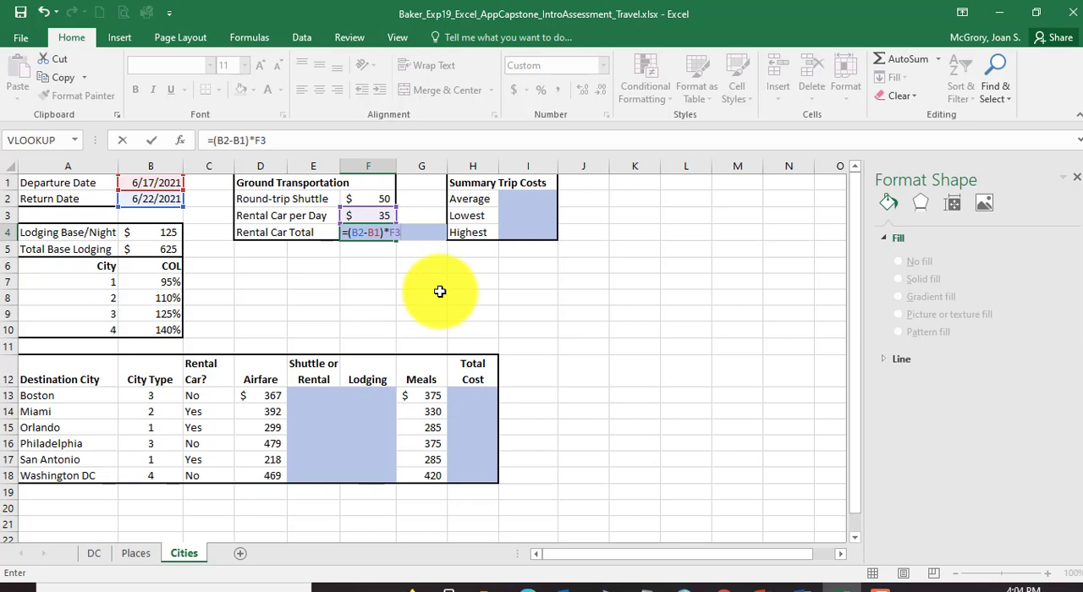
key("Return")
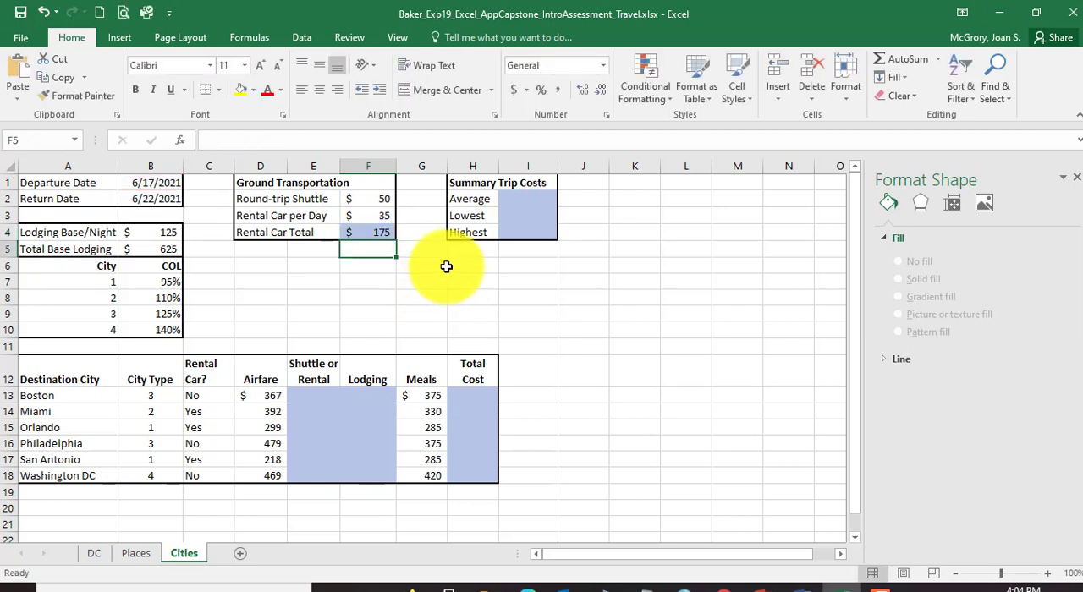
left_click(370, 233)
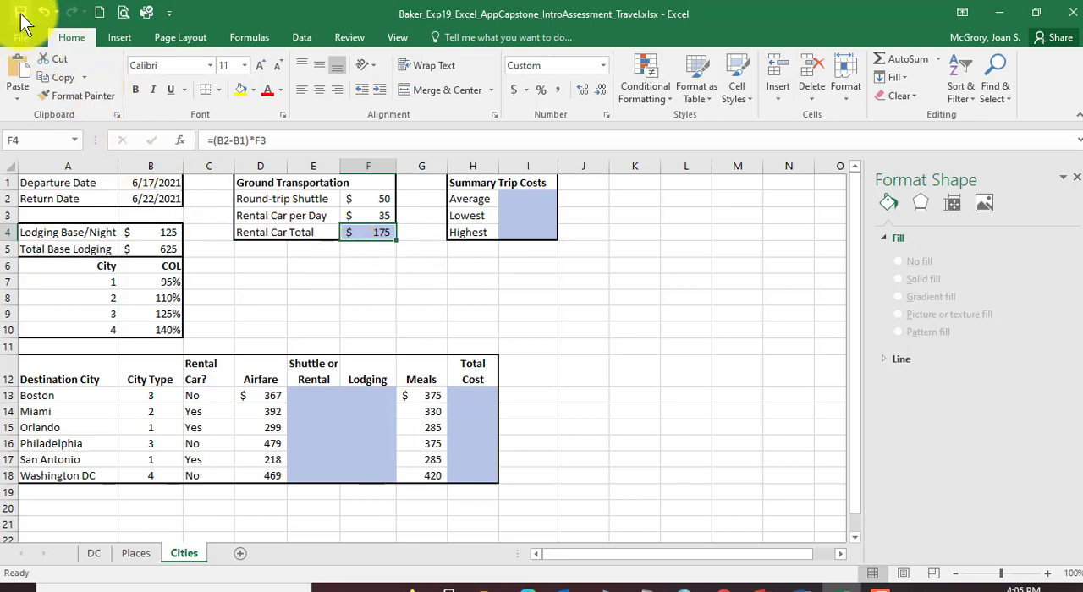
Step: Switch to the Word instructions and locate instruction 21, highlighting its opening reference to the Cities worksheet
left_click(798, 583)
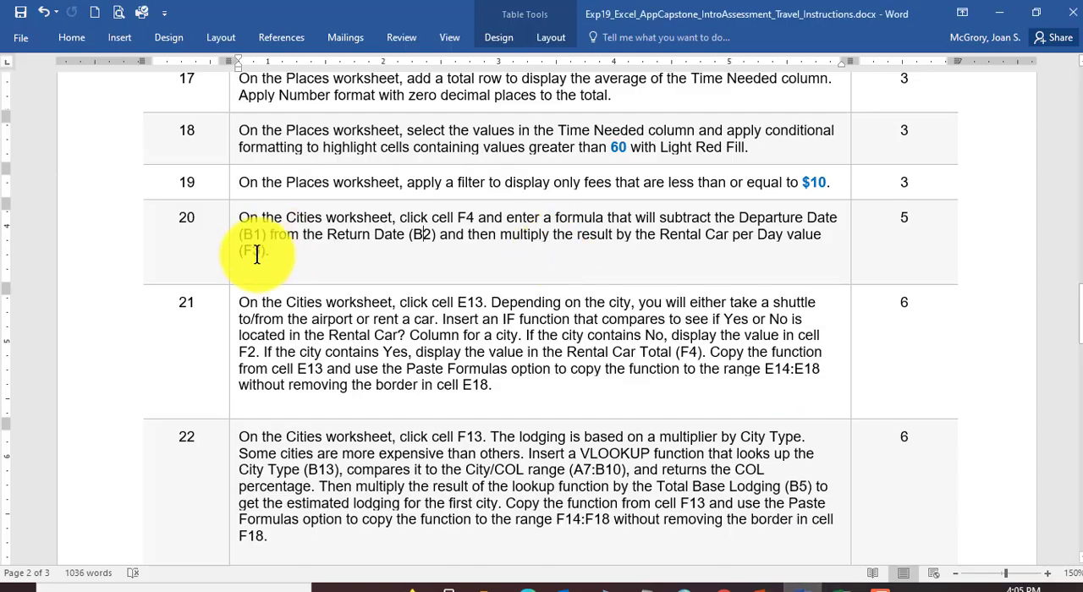
left_click(254, 235)
scroll(283, 266, "down", 3)
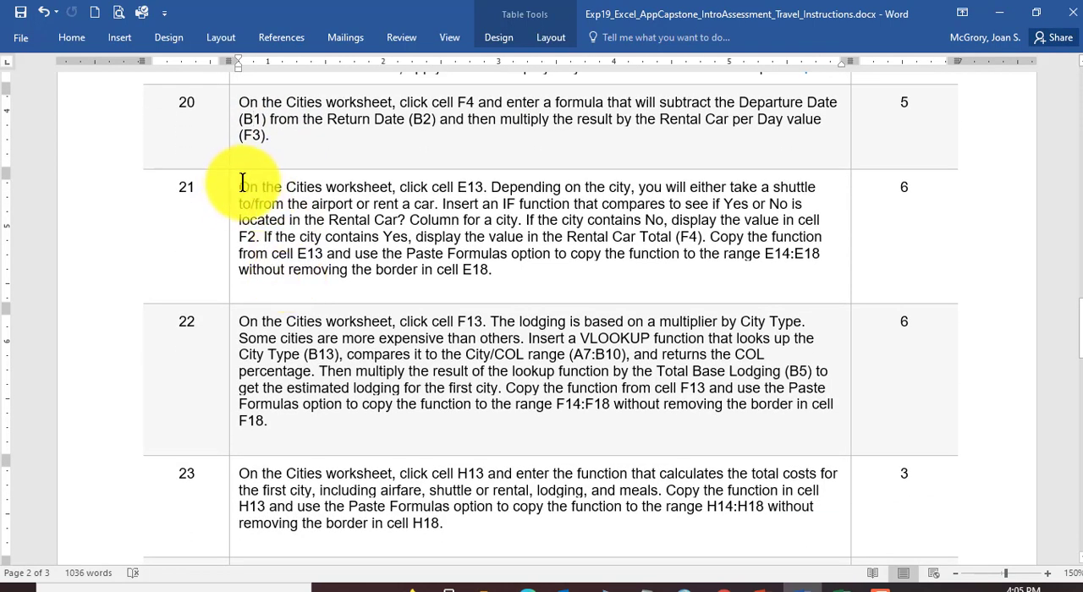
left_click_drag(240, 187, 392, 187)
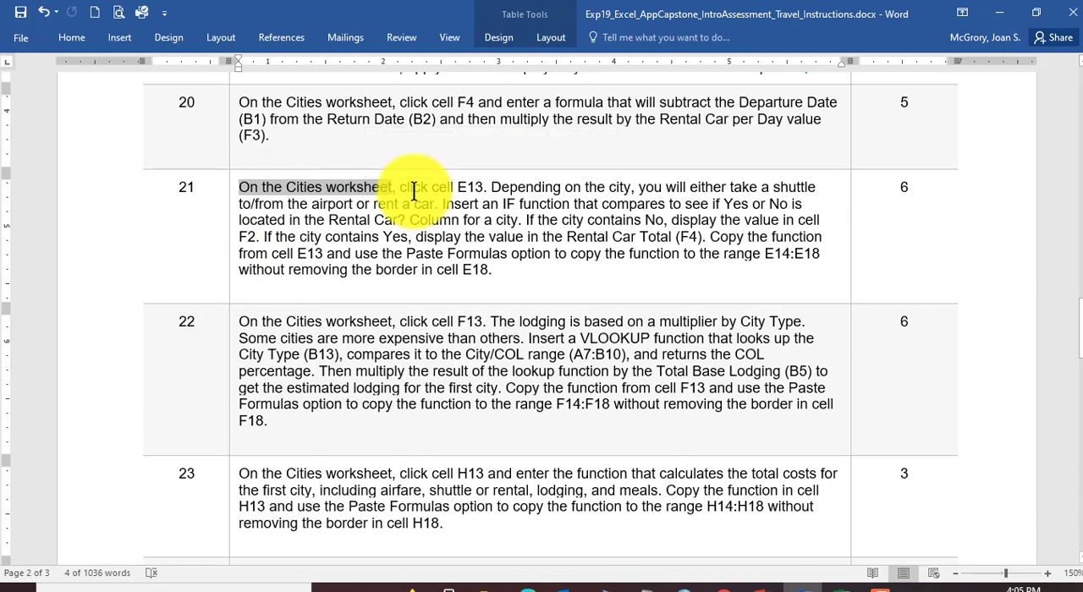
left_click(413, 188)
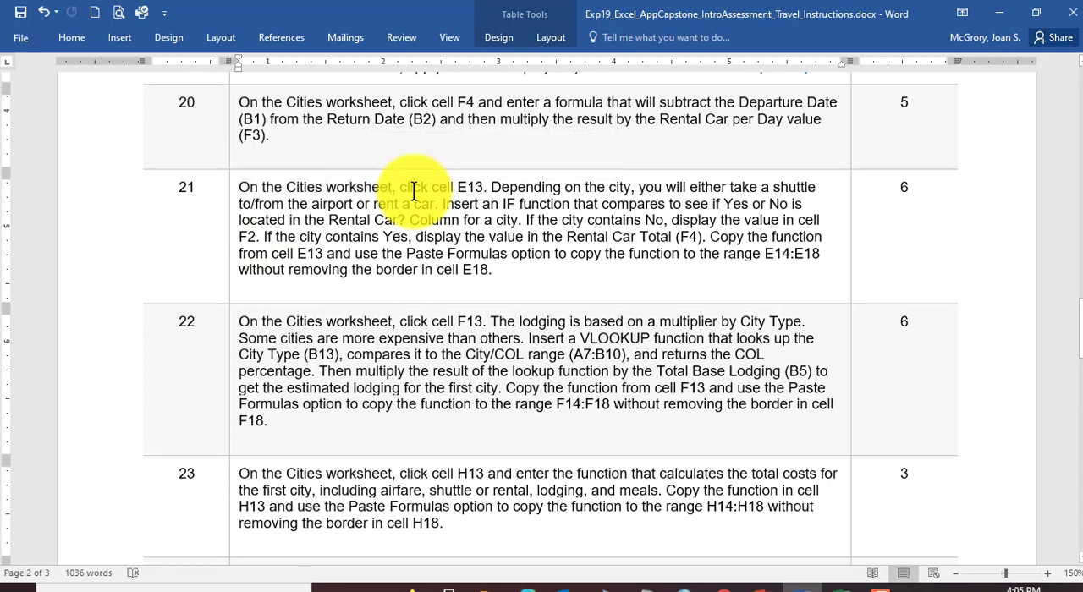
Step: Return to the Excel Cities worksheet and examine the Rental Car? entries in C13:C16 against the Shuttle or Rental cell E13
left_click(837, 583)
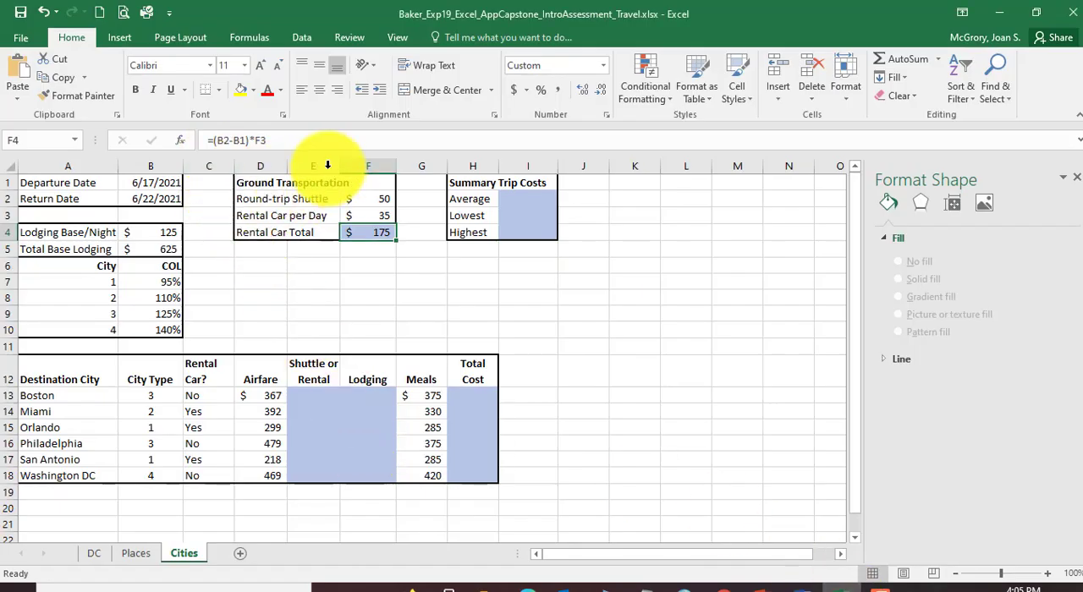
left_click(314, 395)
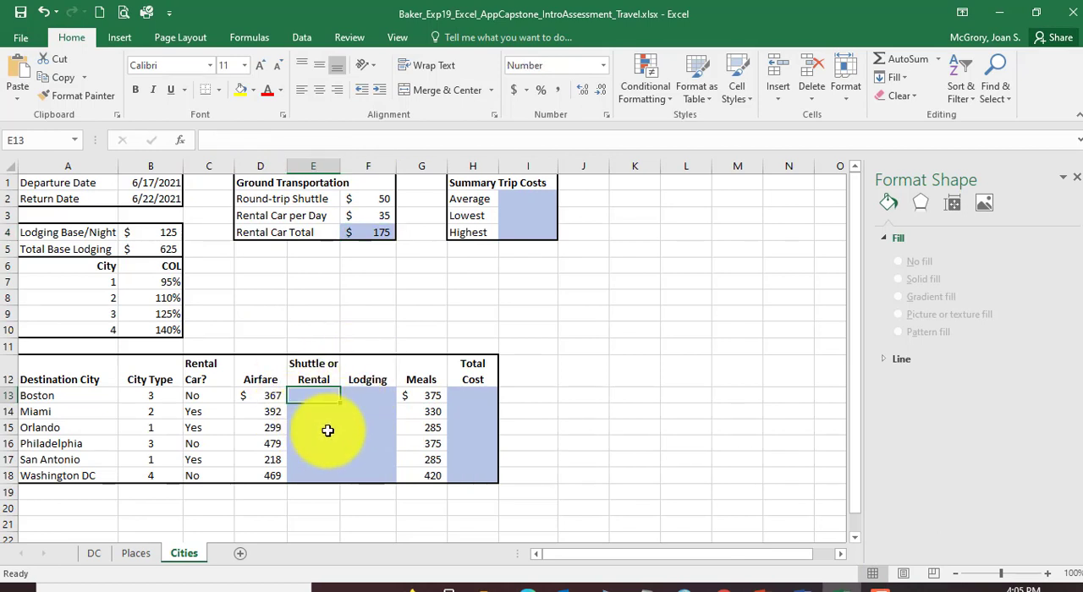
scroll(326, 430, "down", 2)
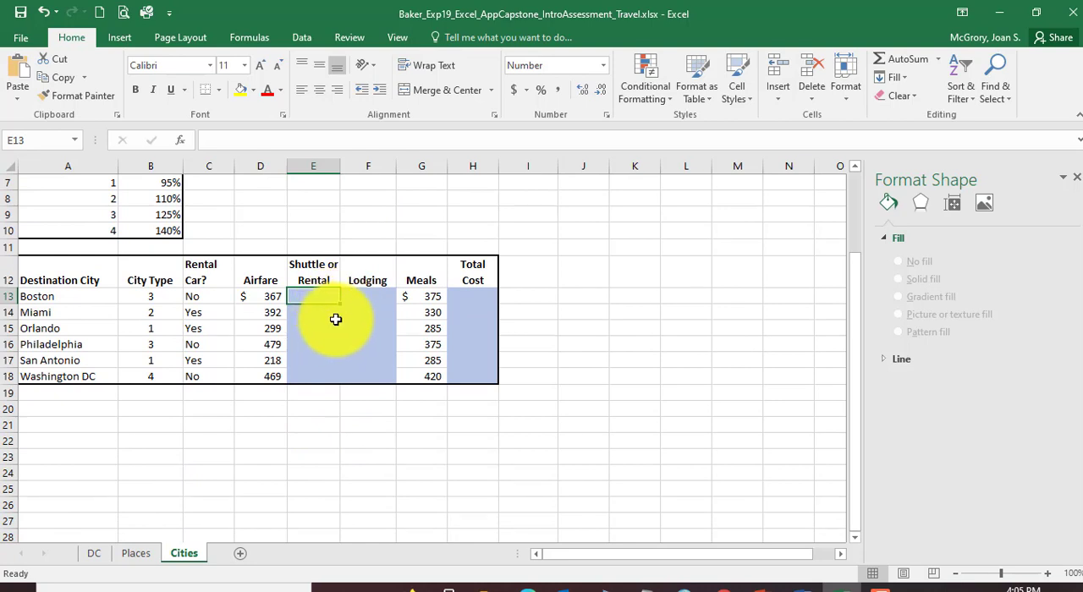
left_click(203, 296)
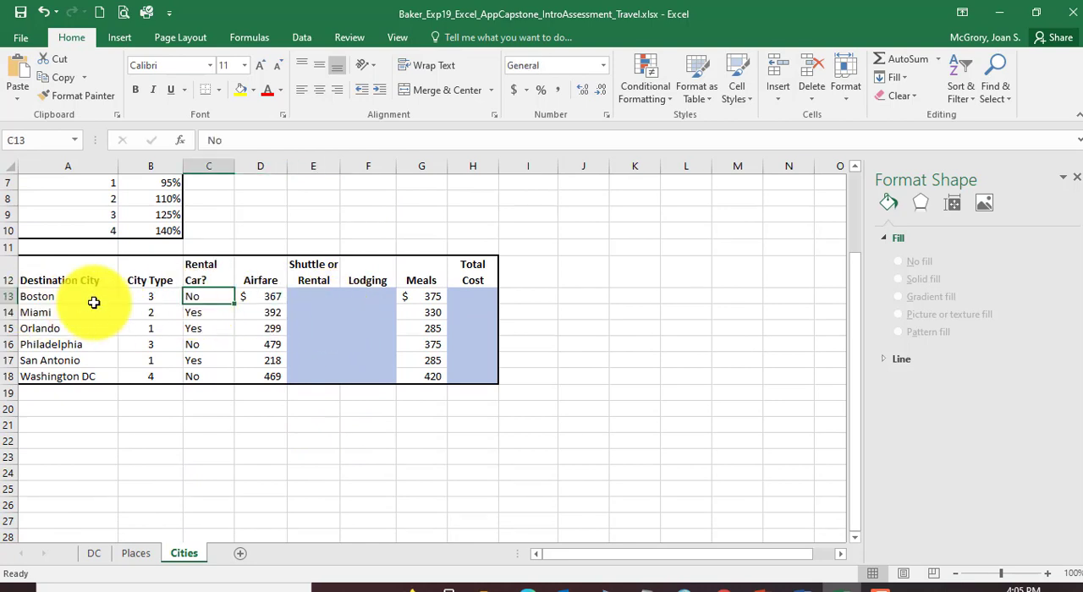
left_click(211, 311)
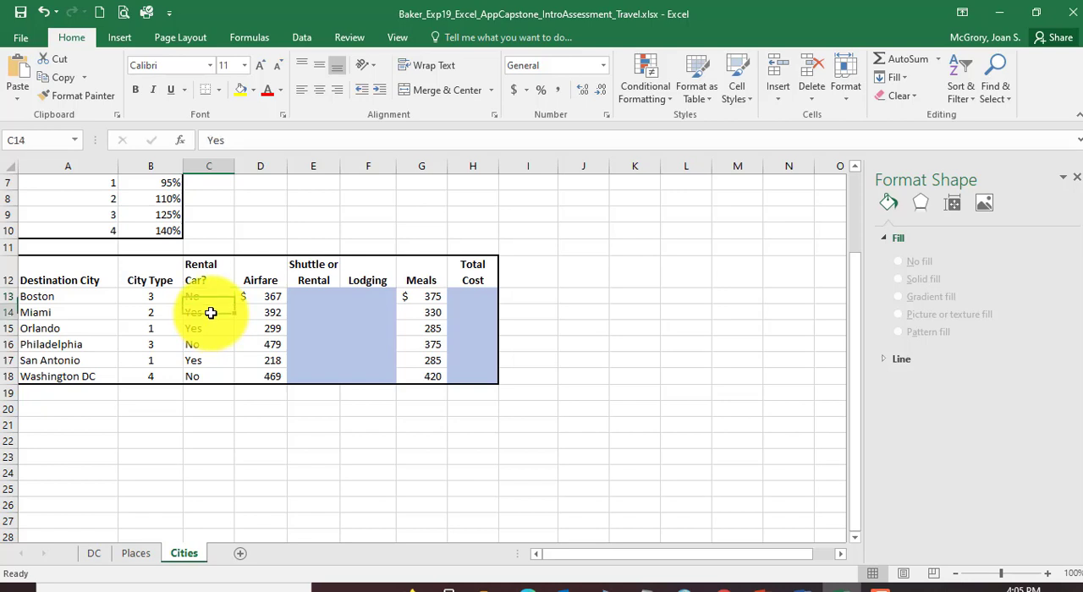
left_click(203, 330)
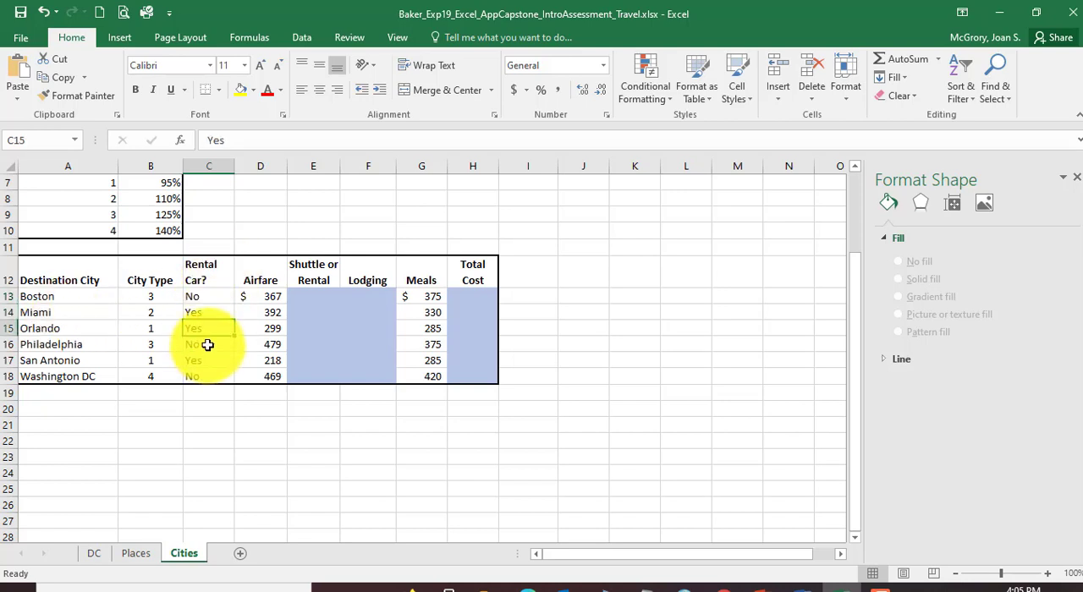
left_click(205, 346)
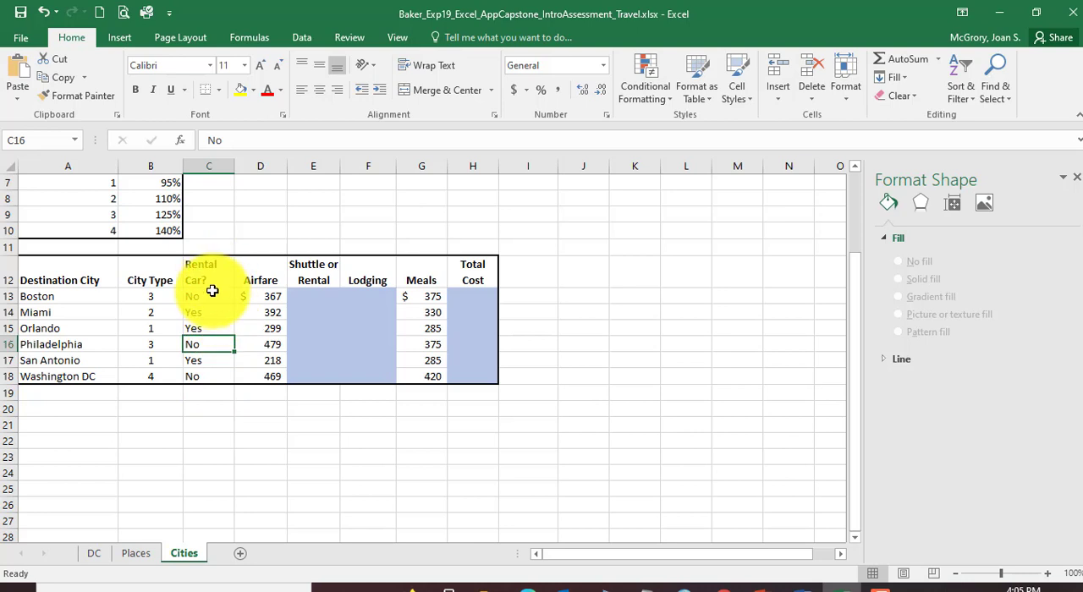
left_click(317, 296)
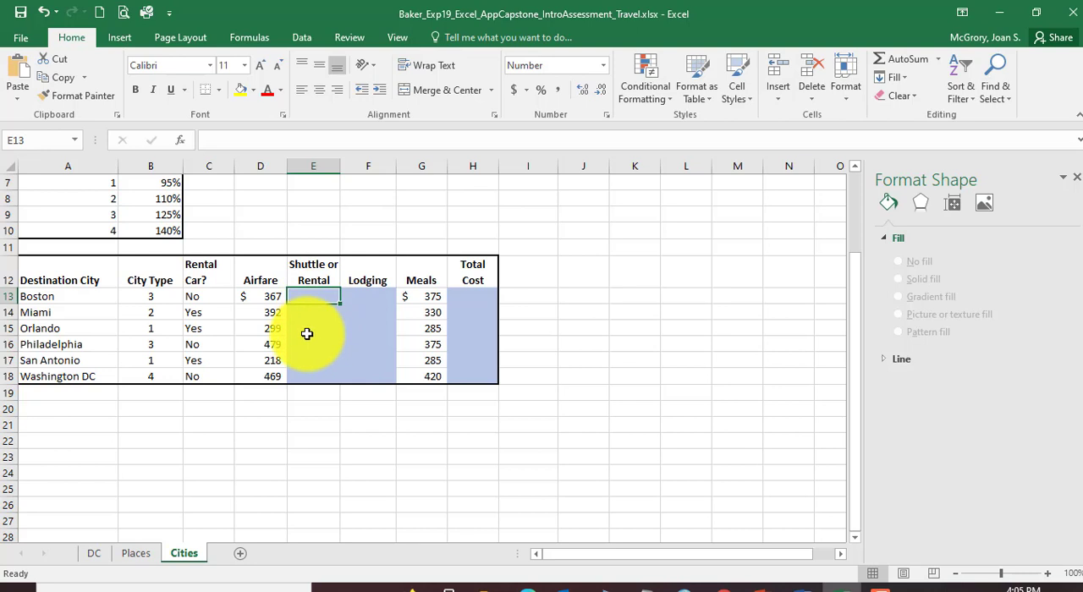
Step: Compare Boston's and Miami's Rental Car? entries with the Ground Transportation costs, ending with cell E13 selected
scroll(308, 334, "up", 2)
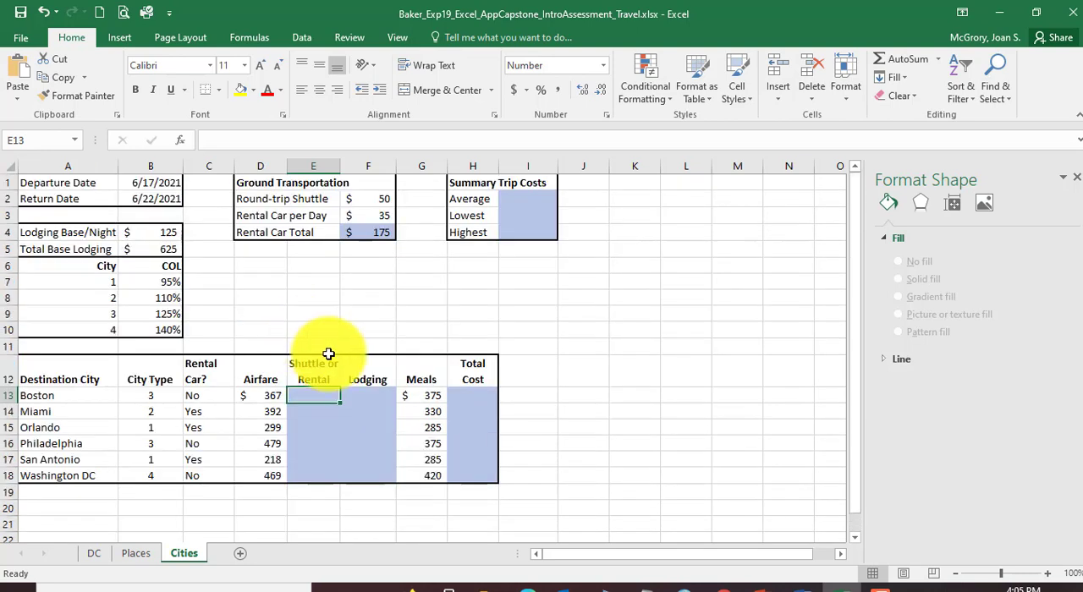
left_click(219, 395)
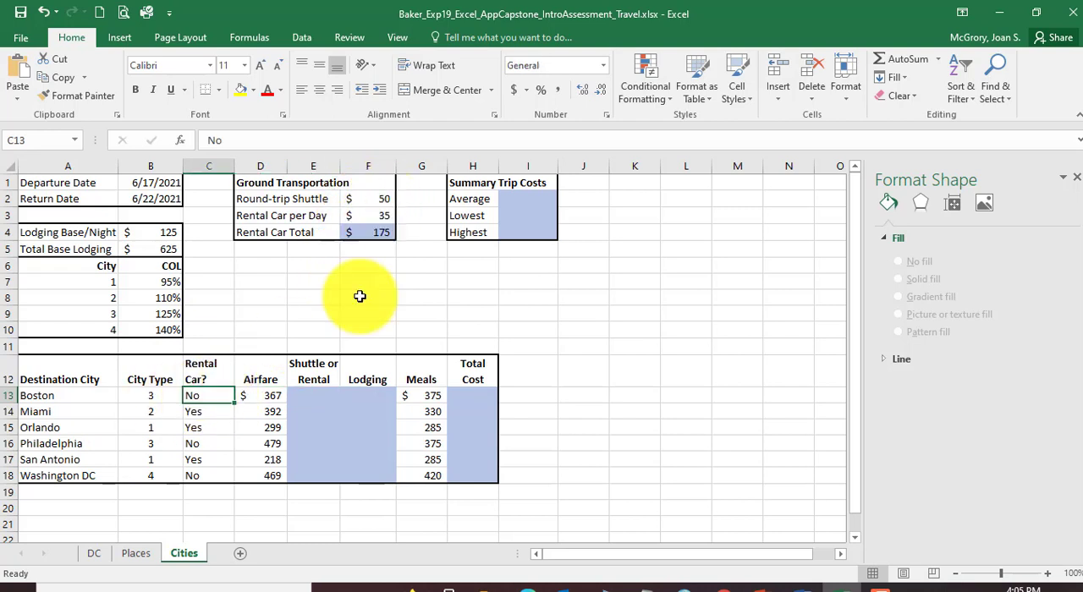
left_click(310, 399)
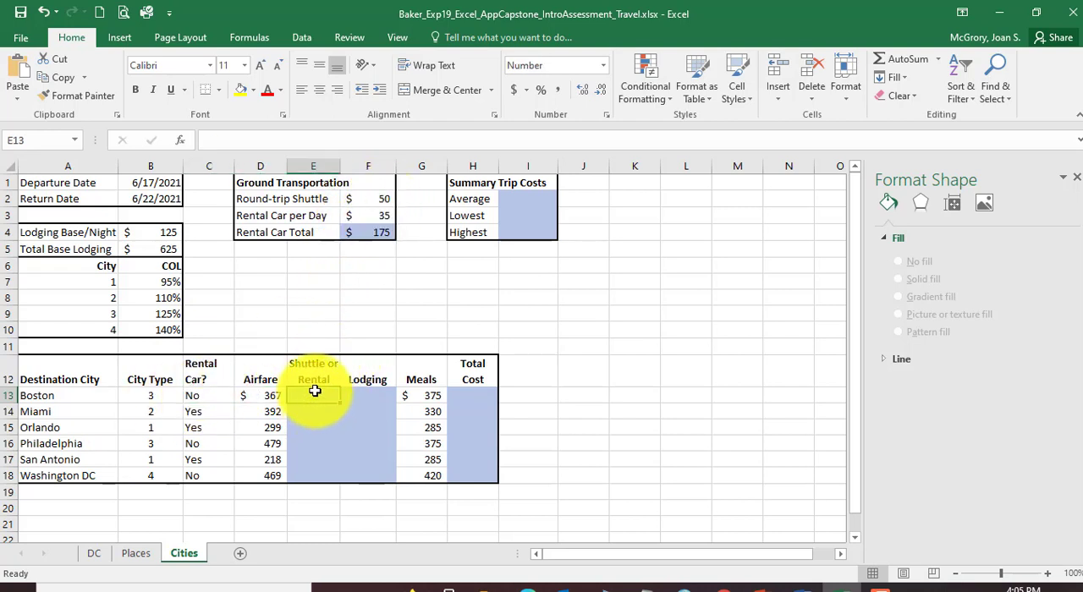
left_click(215, 412)
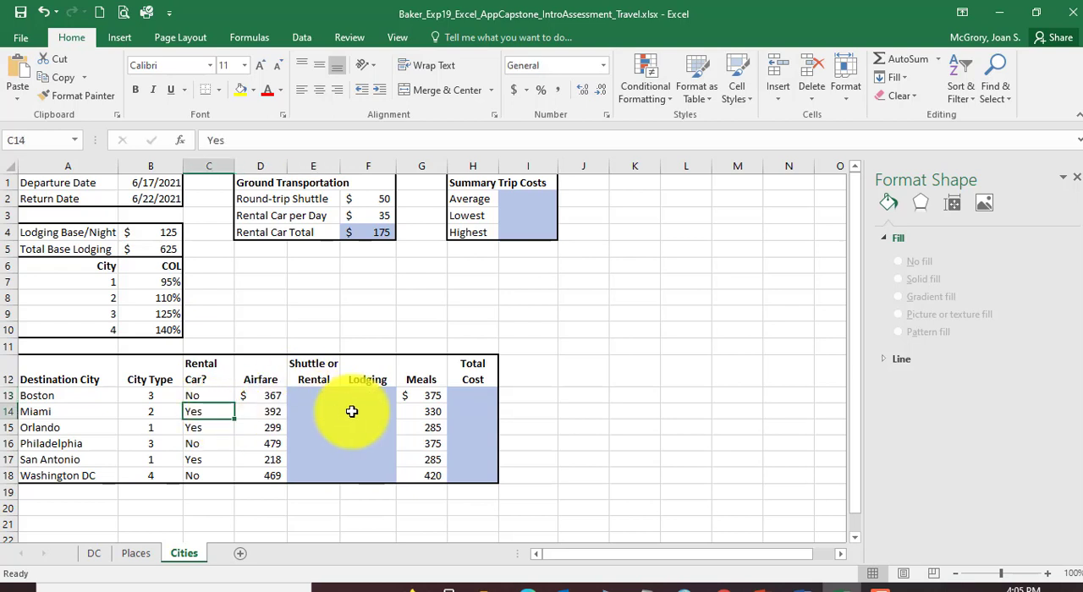
left_click(379, 409)
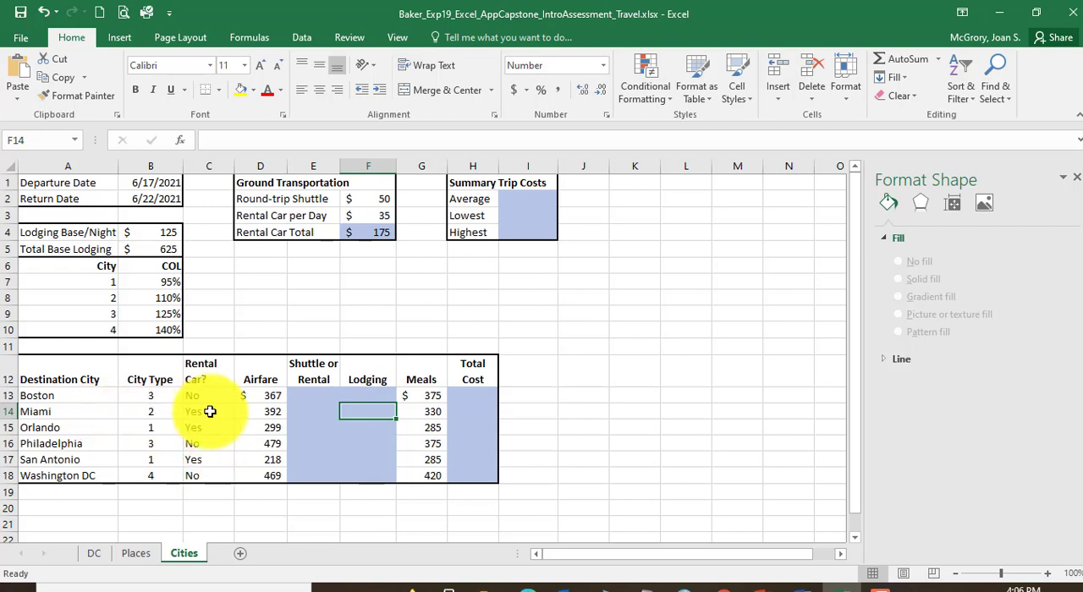
left_click(321, 395)
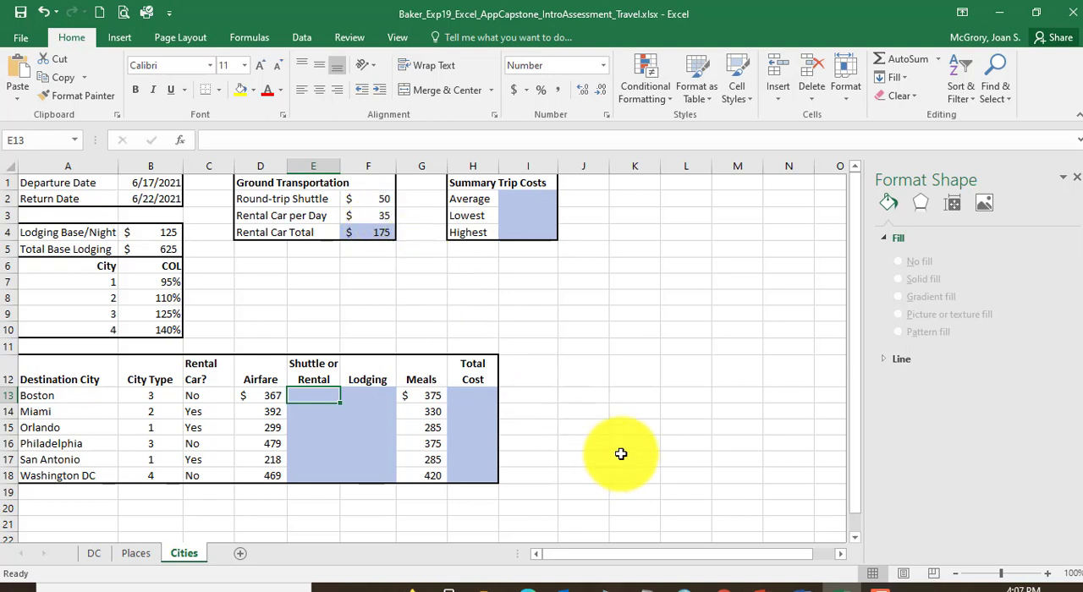
Step: Read instruction 21 in Word, highlighting the E13 target, the shuttle or rental choice, the IF function and the copy instruction
left_click(799, 585)
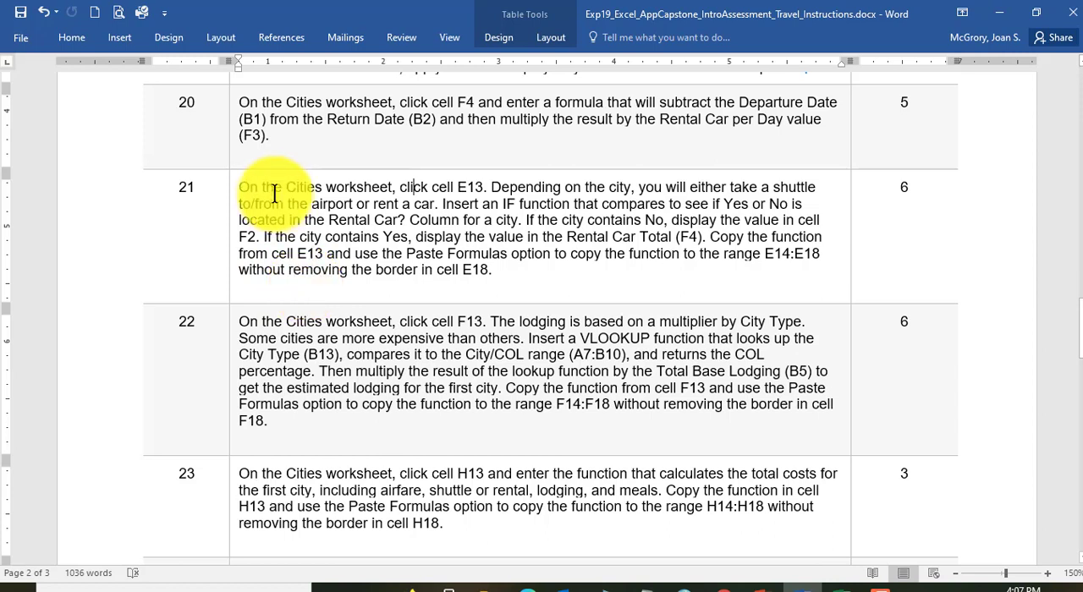
left_click_drag(240, 187, 484, 186)
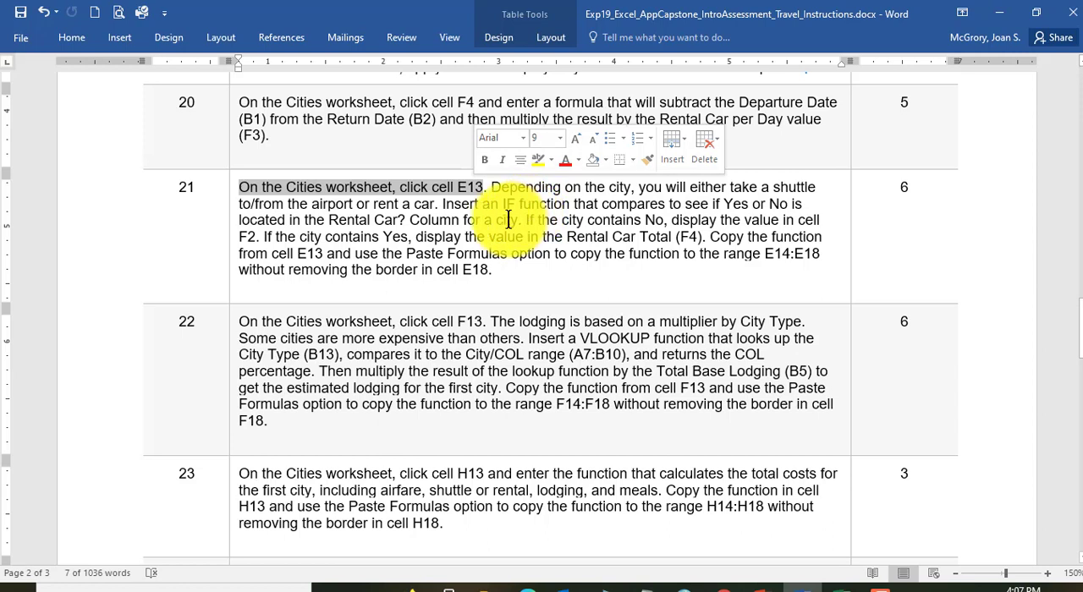
double_click(496, 187)
left_click_drag(589, 187, 816, 187)
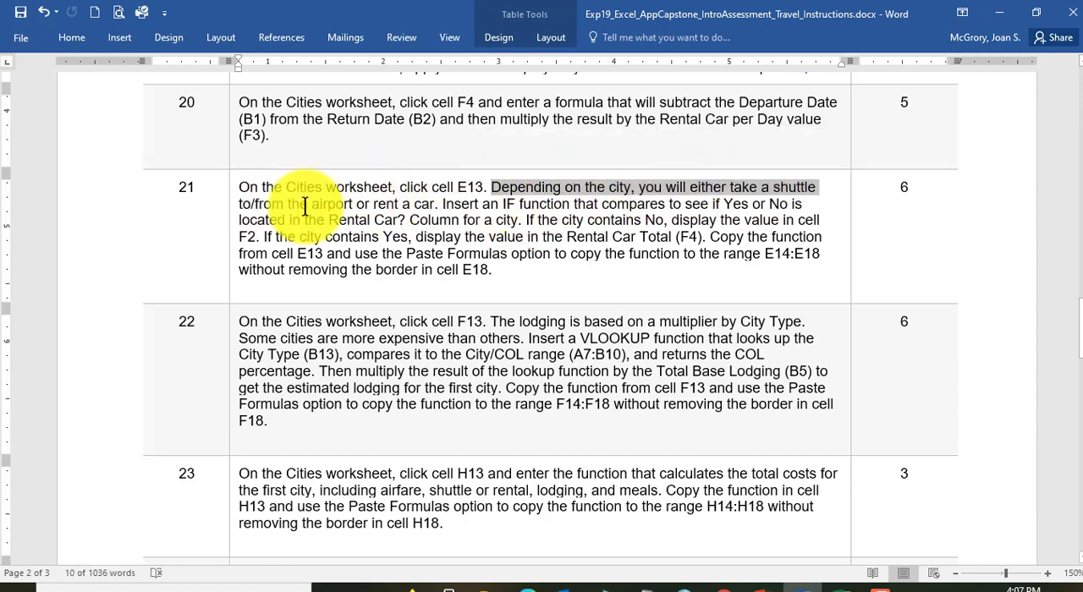
left_click_drag(241, 205, 428, 205)
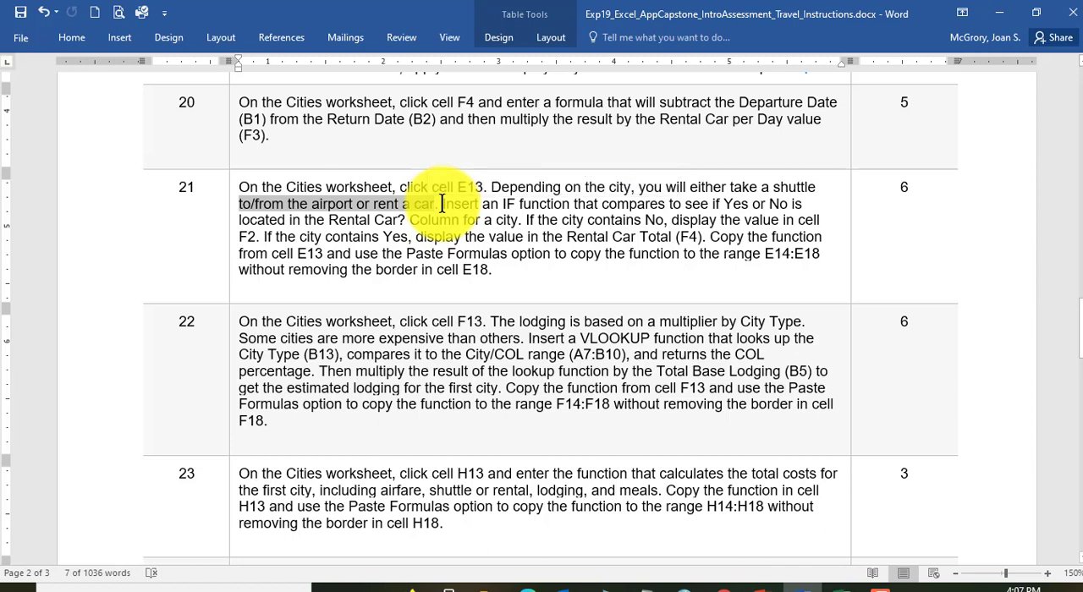
left_click(442, 203)
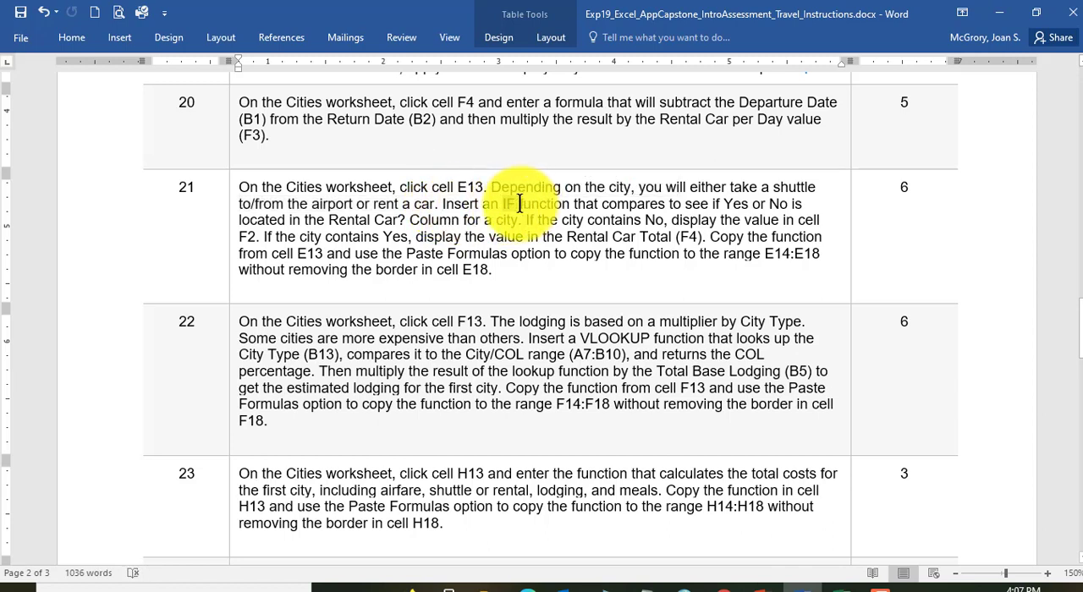
double_click(519, 204)
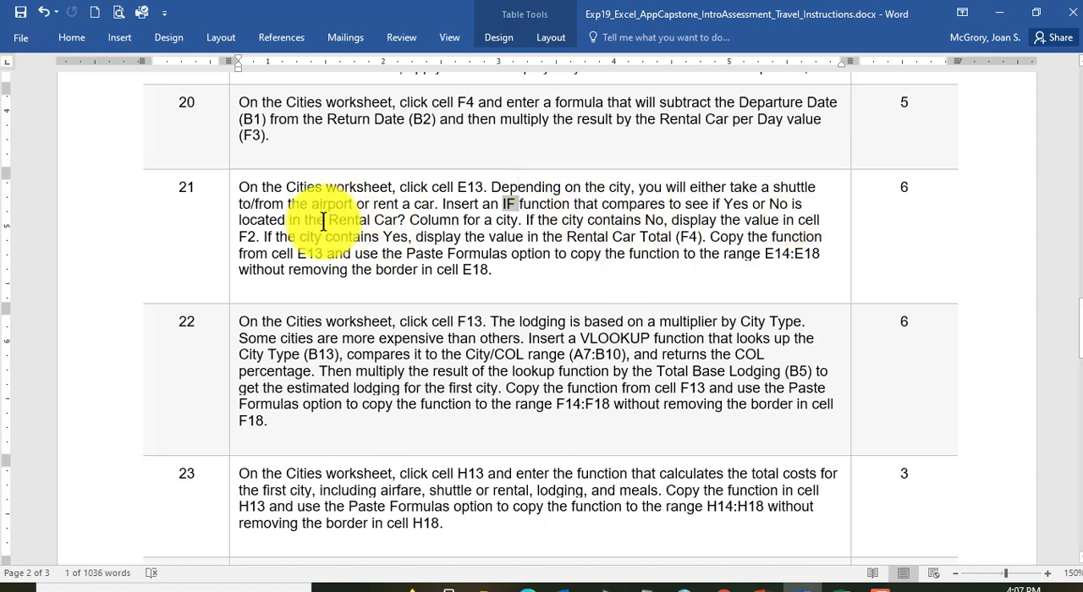
left_click(646, 219)
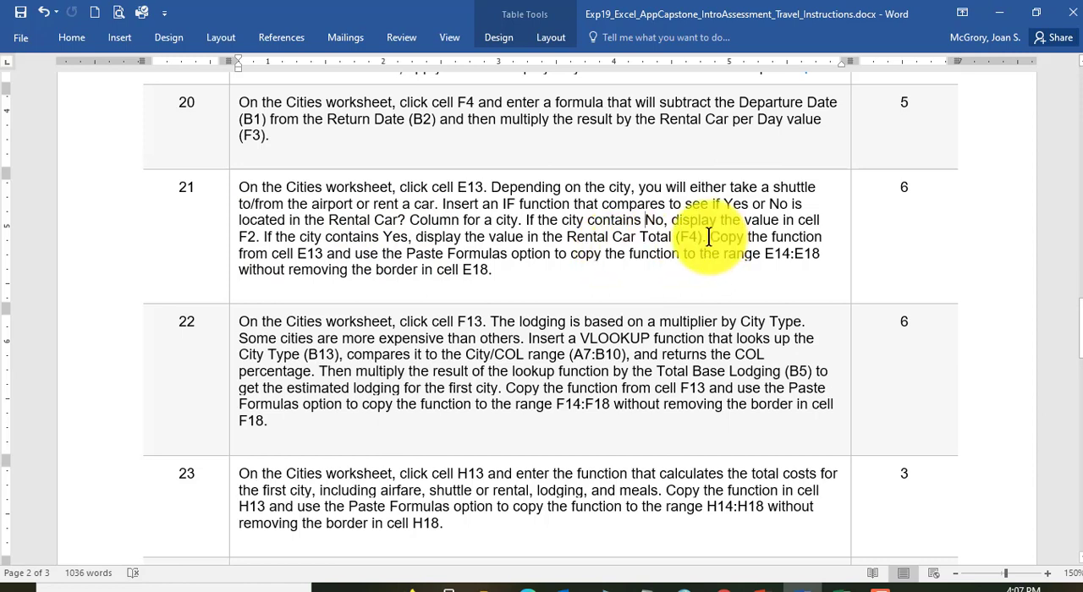
left_click_drag(709, 237, 786, 241)
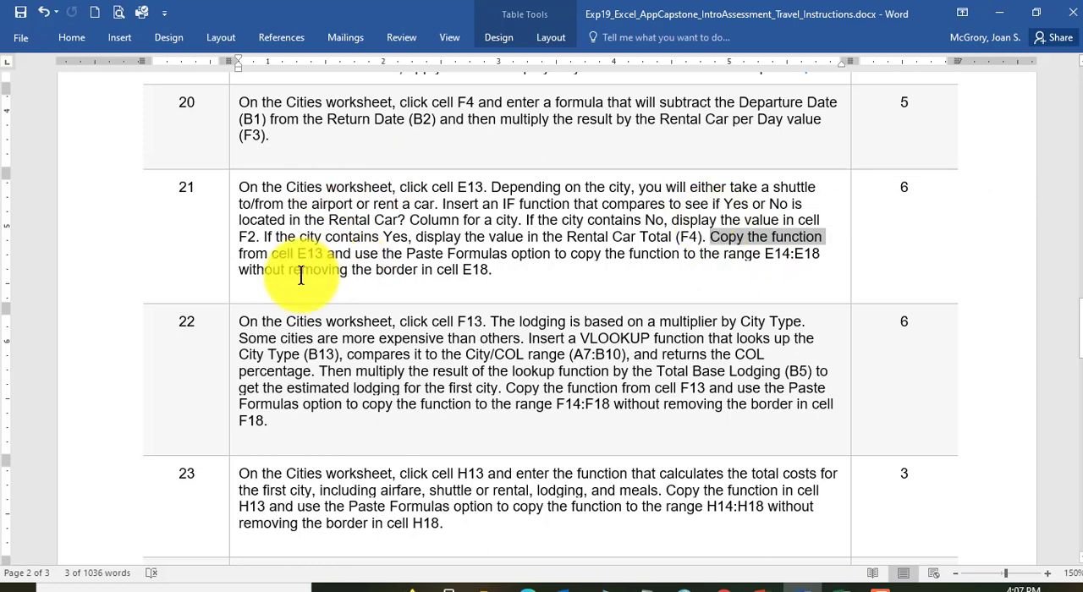
Step: Review instruction 21 in Word, highlighting the note on preserving E18's border and the IF function name
left_click_drag(289, 269, 449, 283)
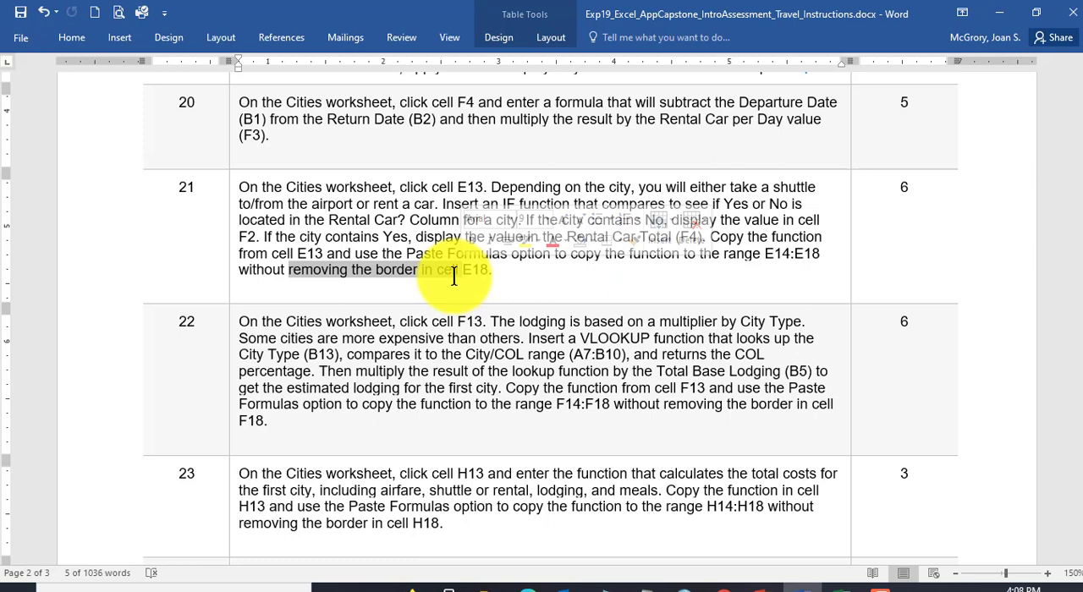
left_click(425, 196)
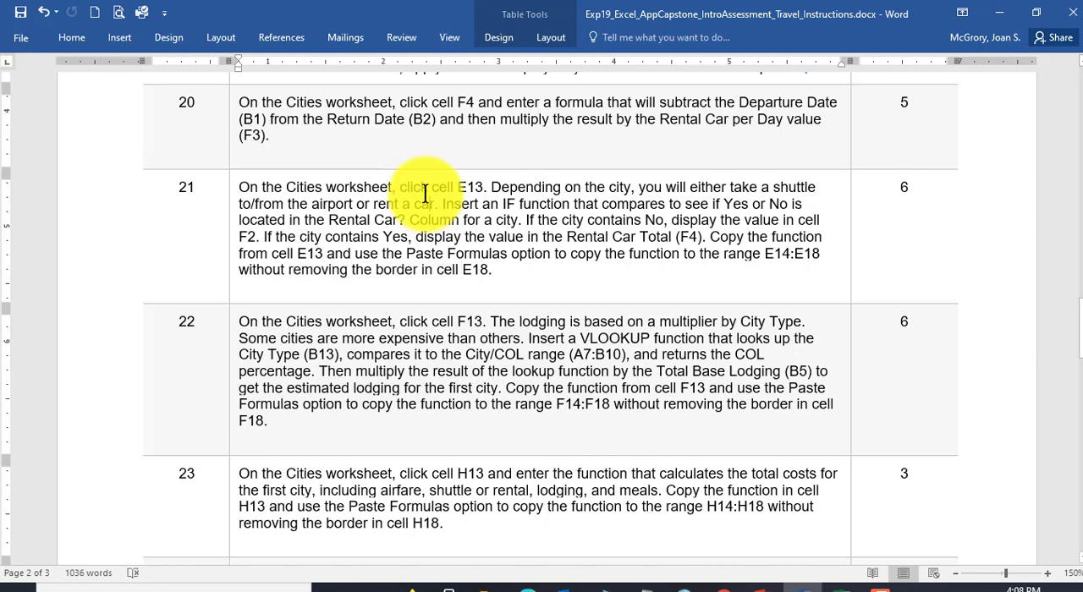
double_click(510, 203)
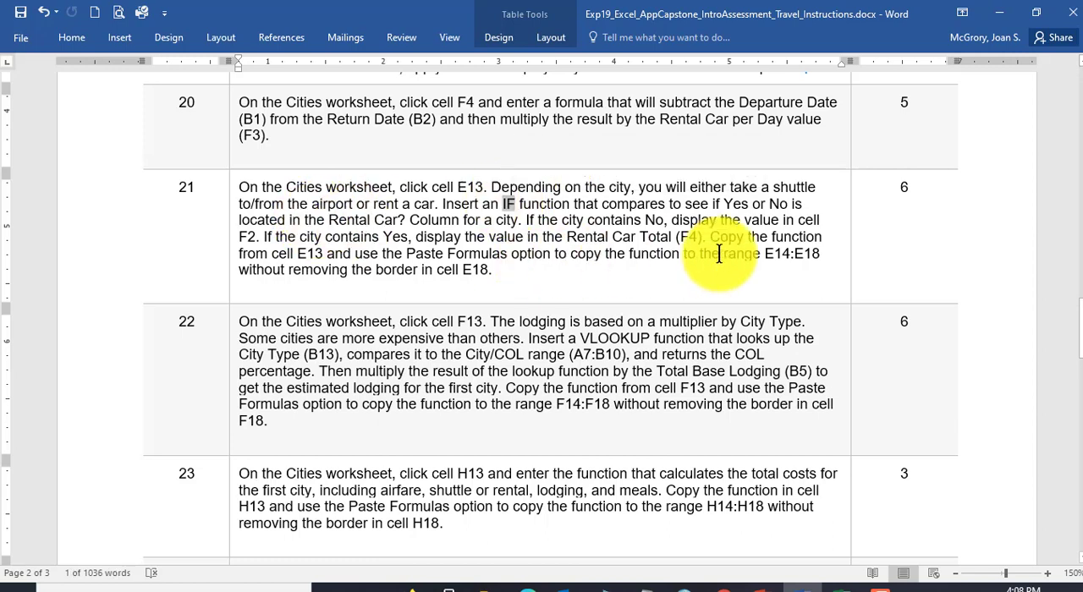
Step: Switch to the Excel Cities worksheet and search the function library for IF to insert in cell E13
left_click(839, 583)
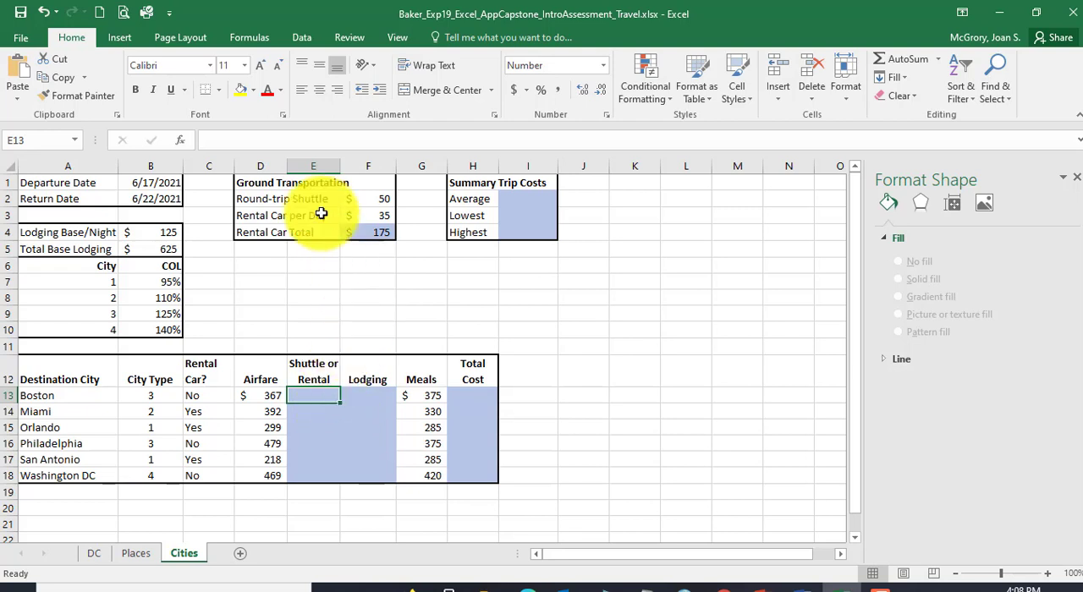
left_click(182, 142)
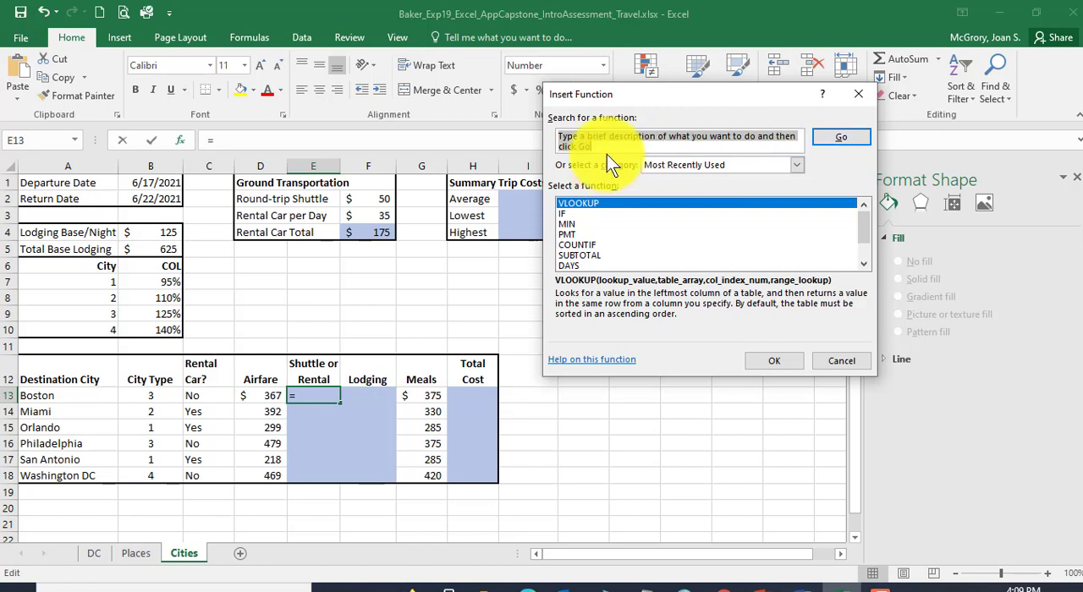
key("Delete")
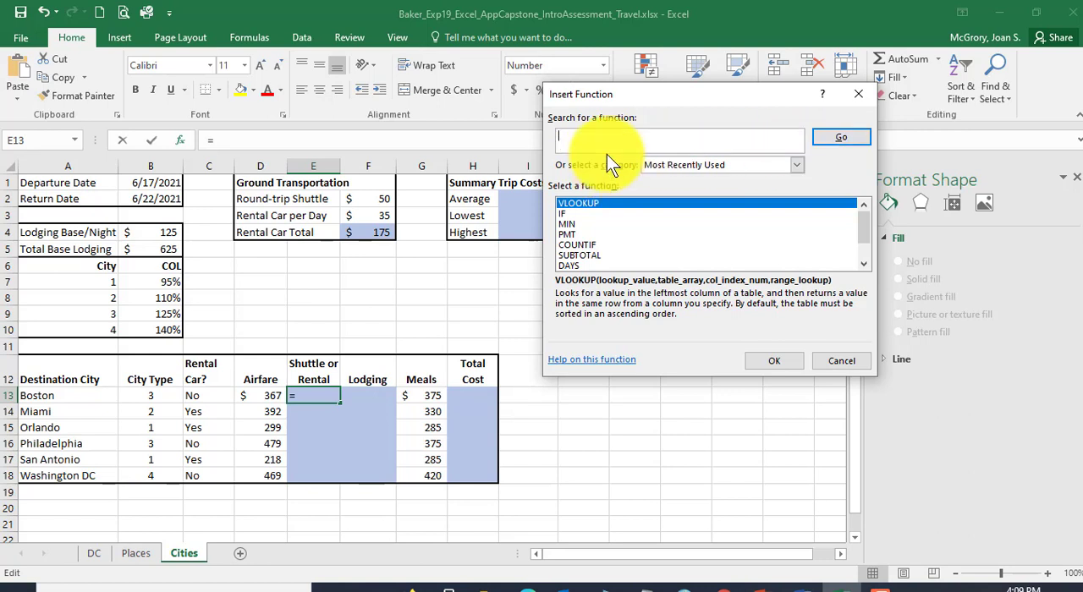
type("IF")
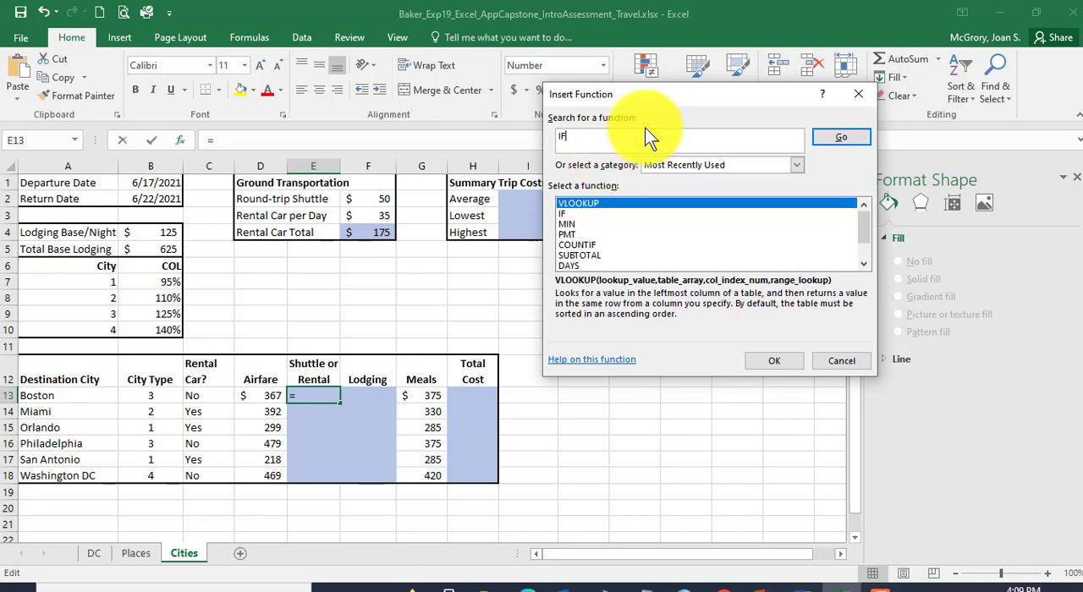
left_click(847, 138)
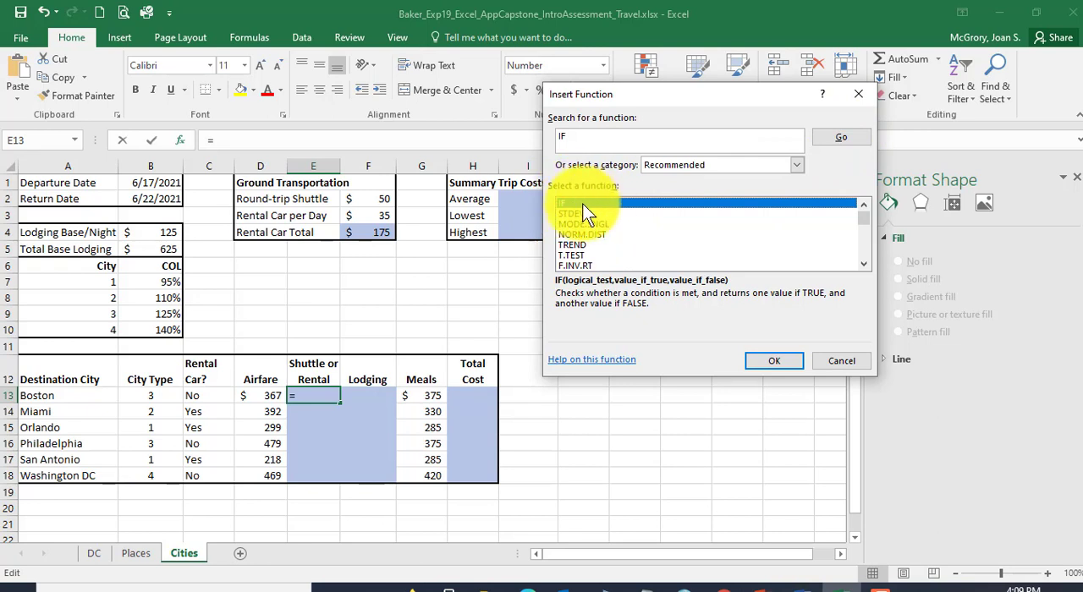
Step: Browse the recommended functions and choose IF for cell E13, opening its arguments
left_click(585, 214)
left_click(583, 224)
left_click(580, 245)
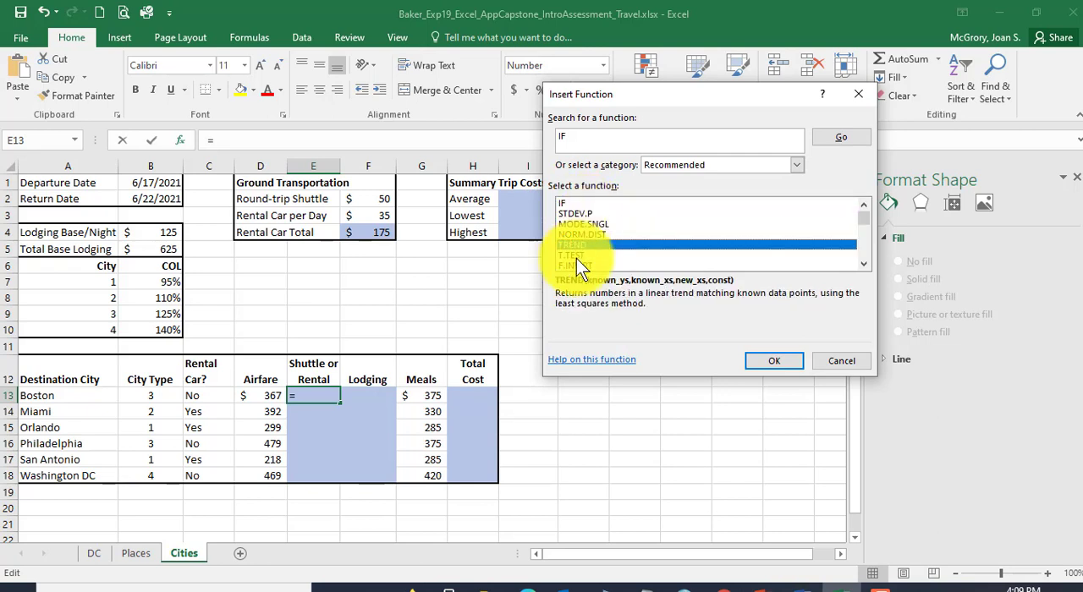
left_click(577, 254)
left_click(576, 266)
left_click(578, 205)
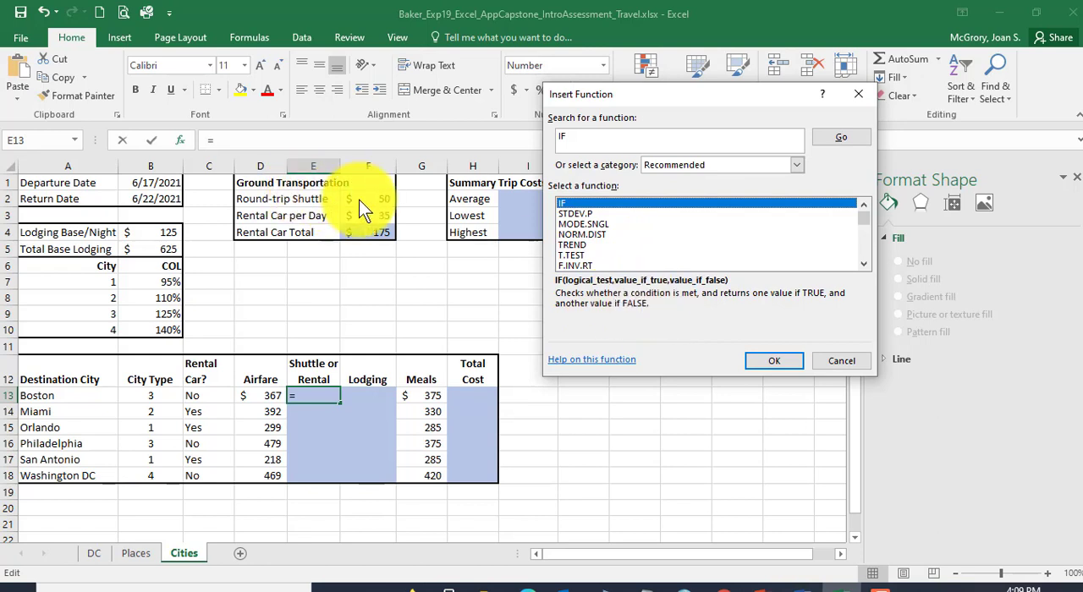
double_click(577, 203)
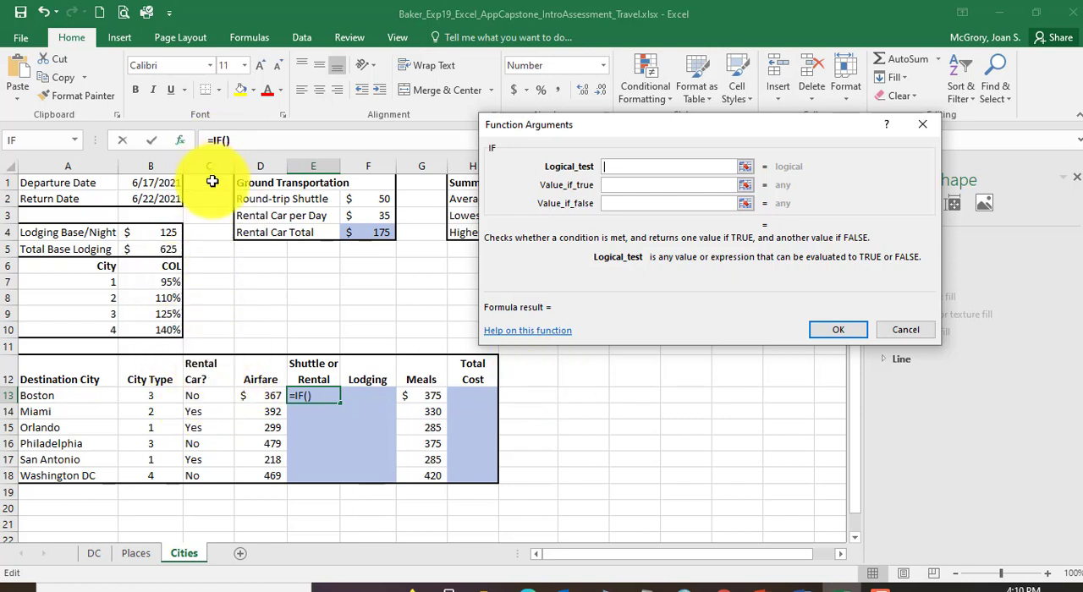
Step: Set the IF function's logical test to C13="No", checking Boston's Rental Car? entry
left_click(195, 397)
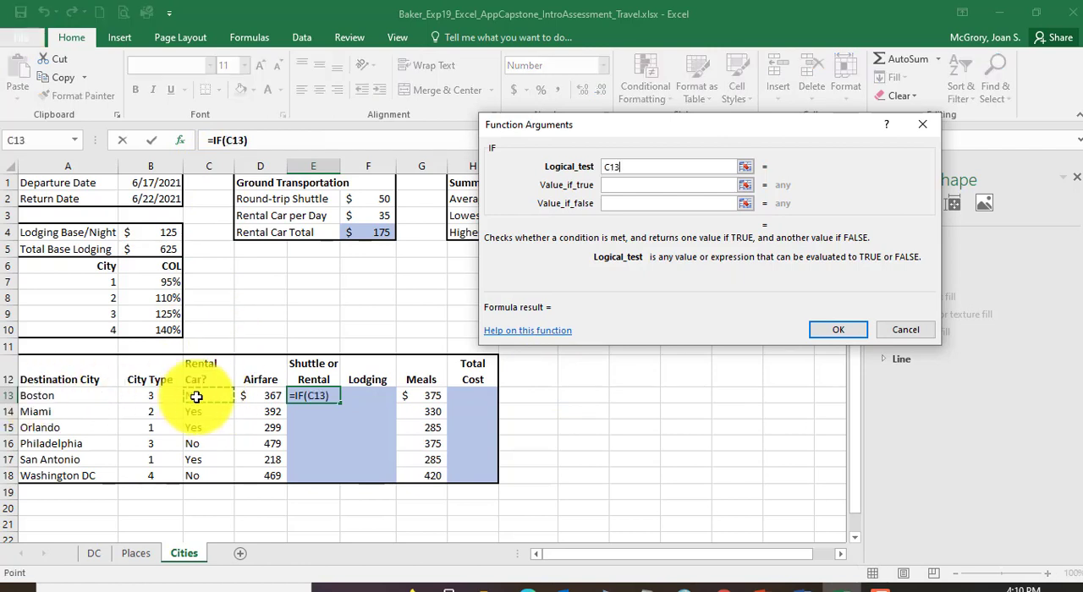
left_click(629, 170)
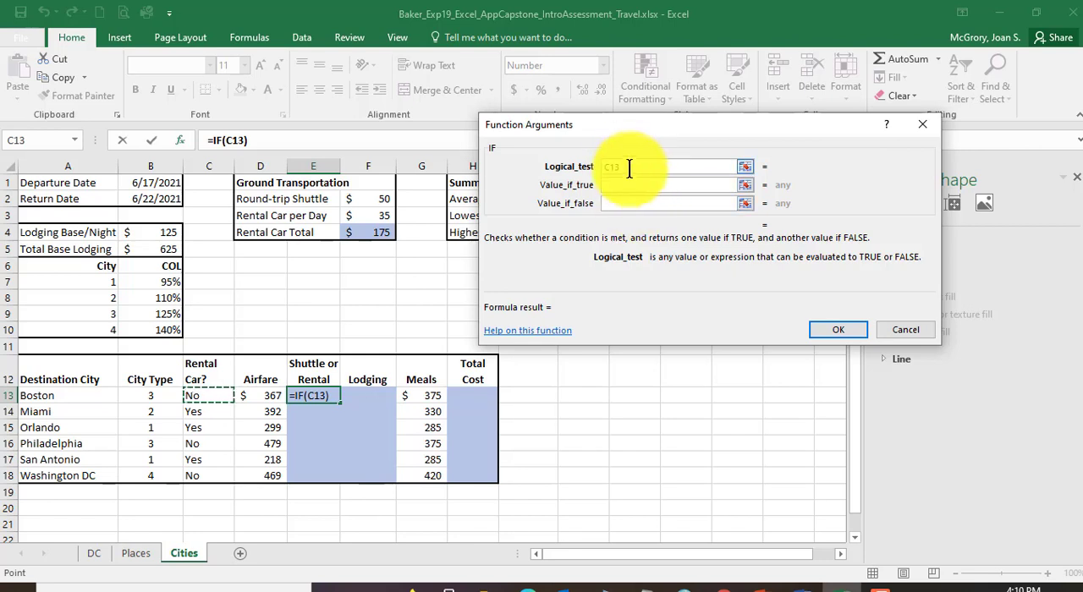
type("=")
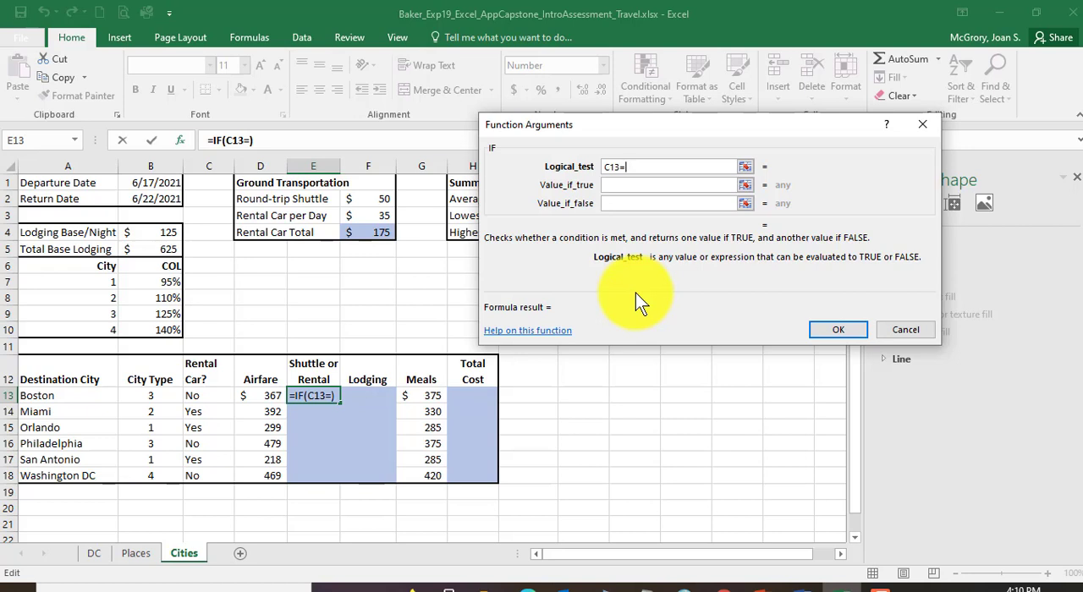
type("\"No\"")
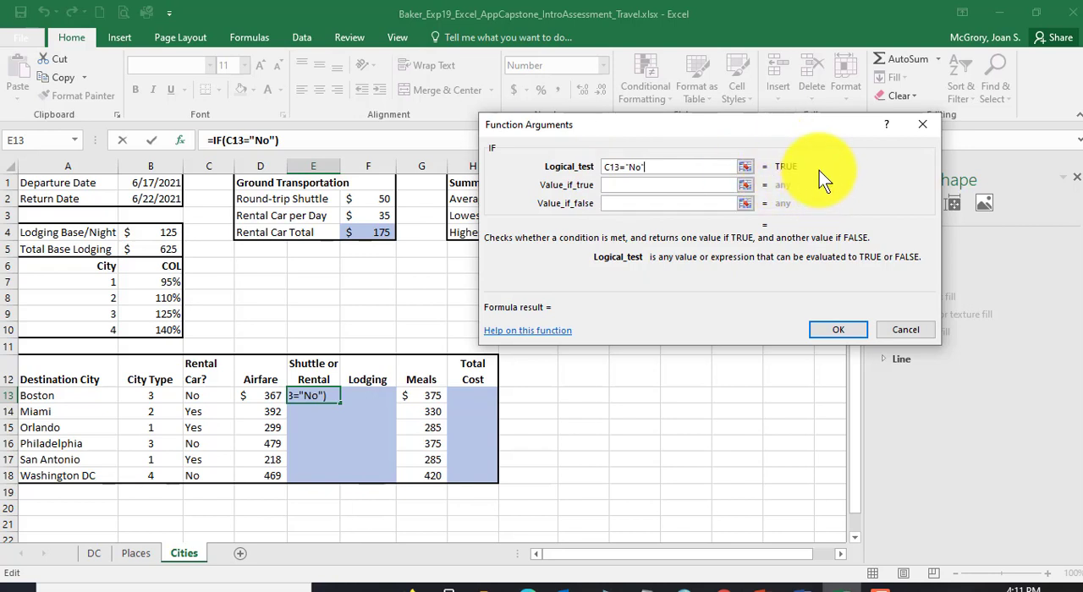
Step: Set the IF function's true value to F2 and false value to F3, and enter it in E13
left_click(609, 185)
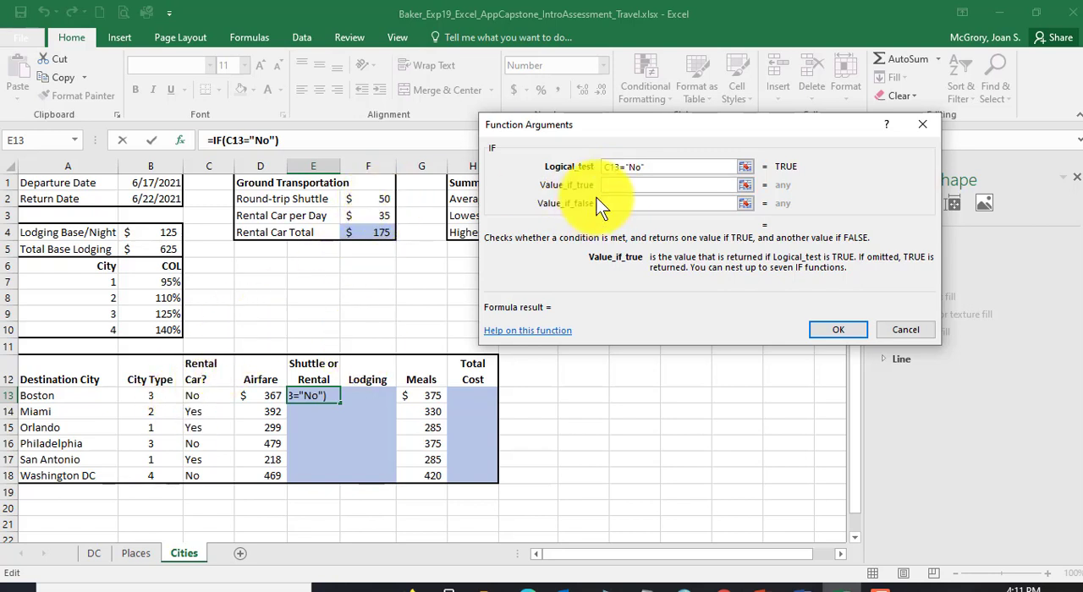
left_click(375, 201)
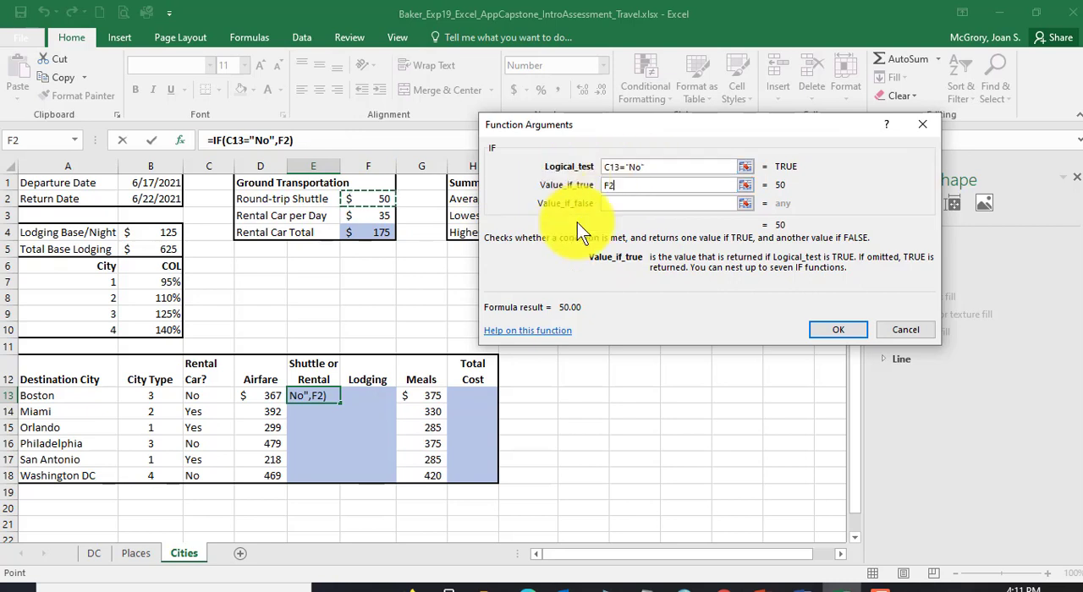
left_click(642, 204)
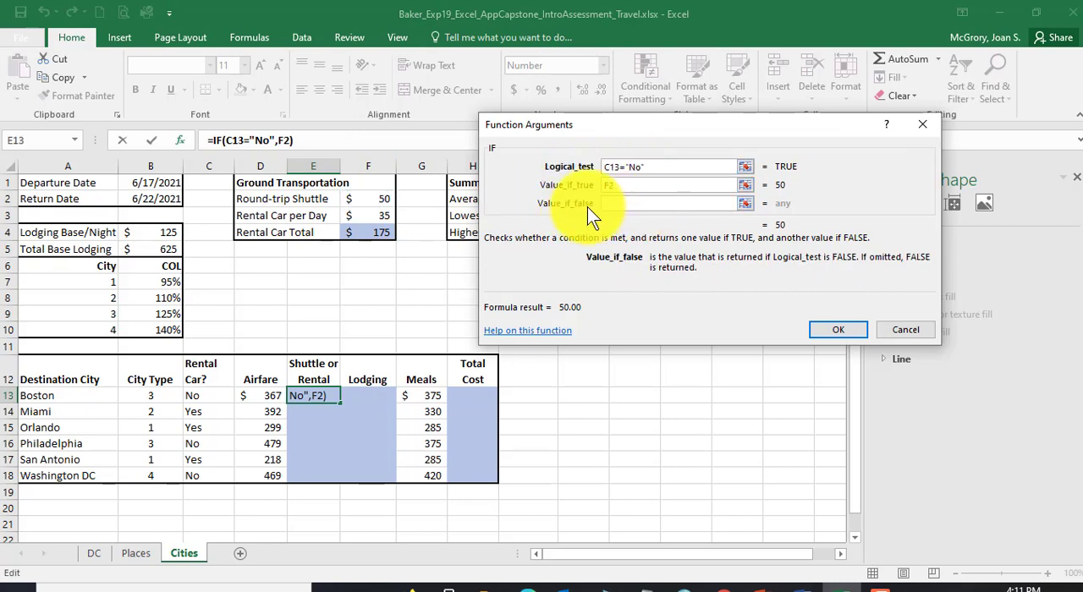
left_click(382, 218)
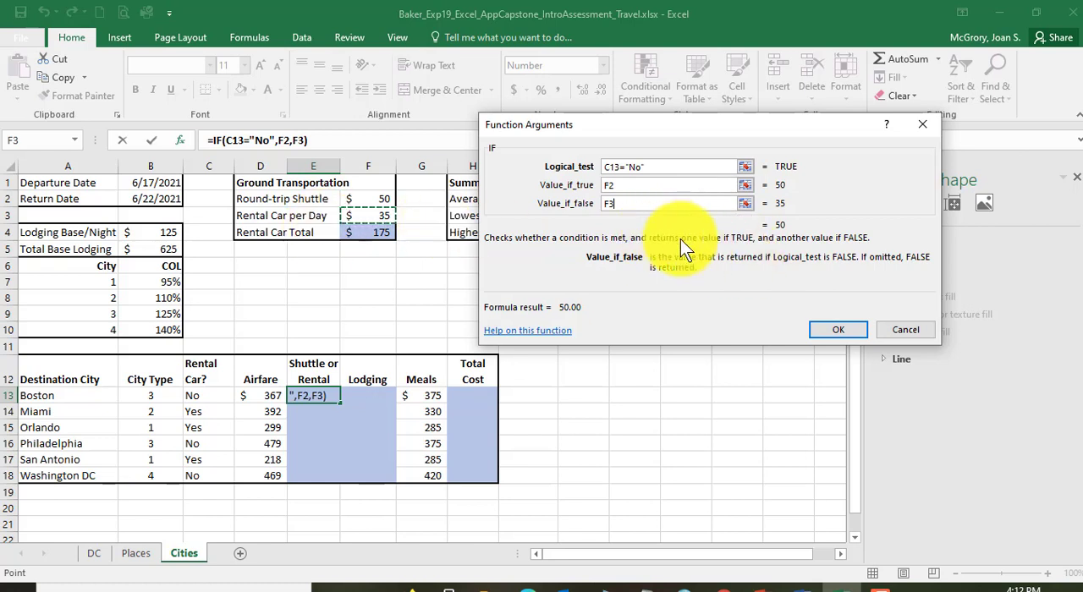
left_click(837, 330)
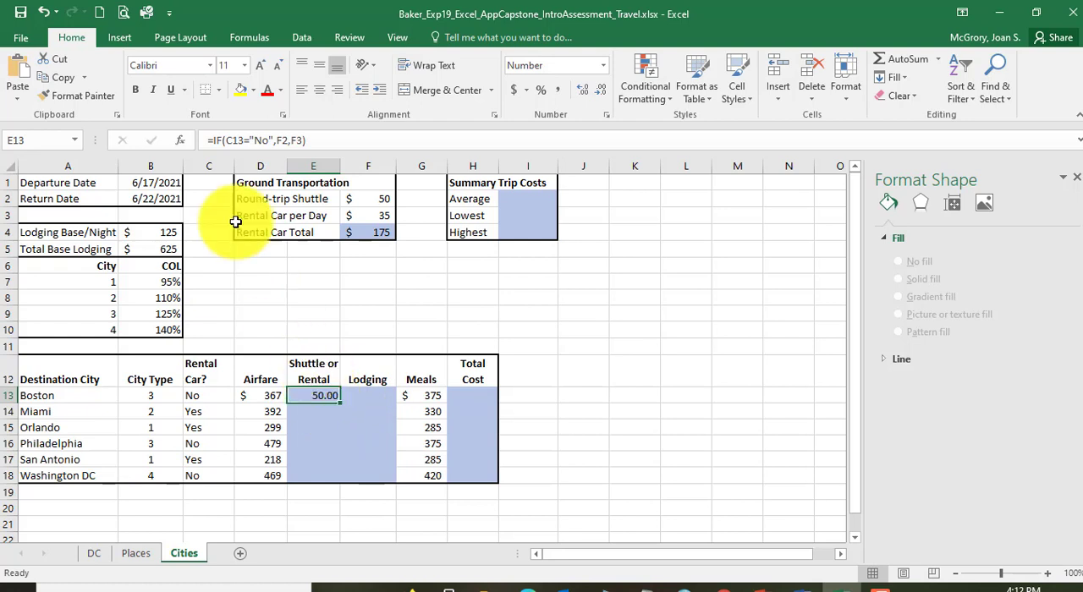
Step: Reopen the arguments of E13's IF function, review the logical test and both result values, and close them
left_click(183, 142)
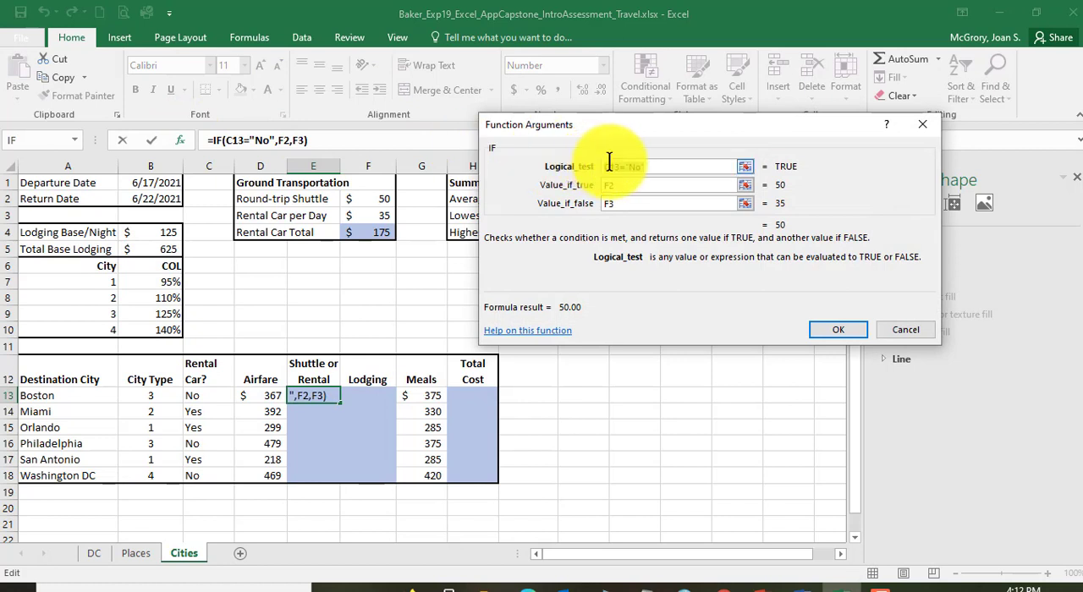
left_click(660, 167)
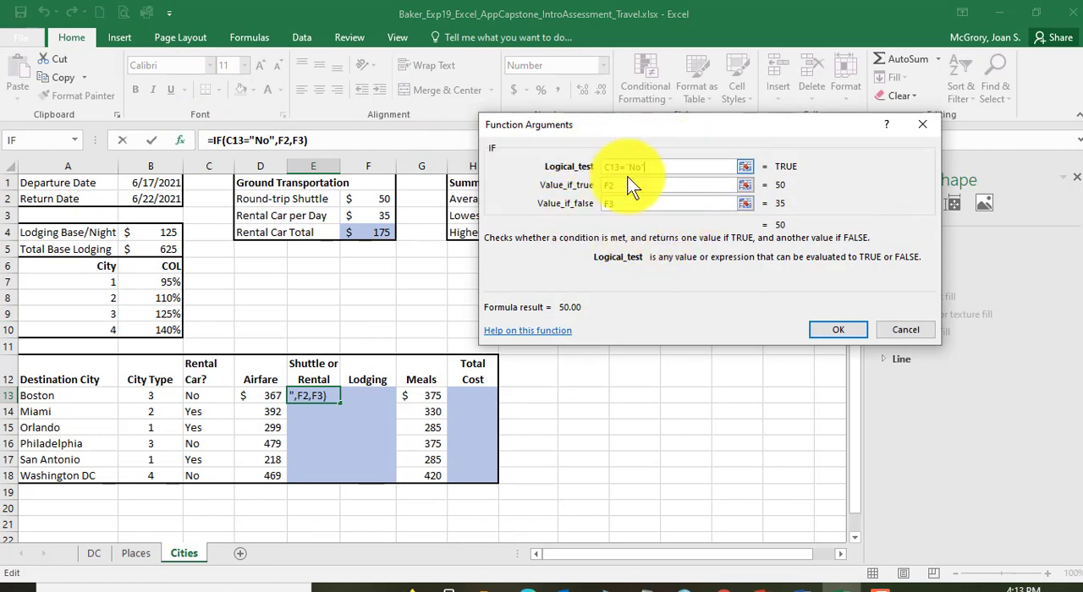
left_click_drag(629, 176, 665, 170)
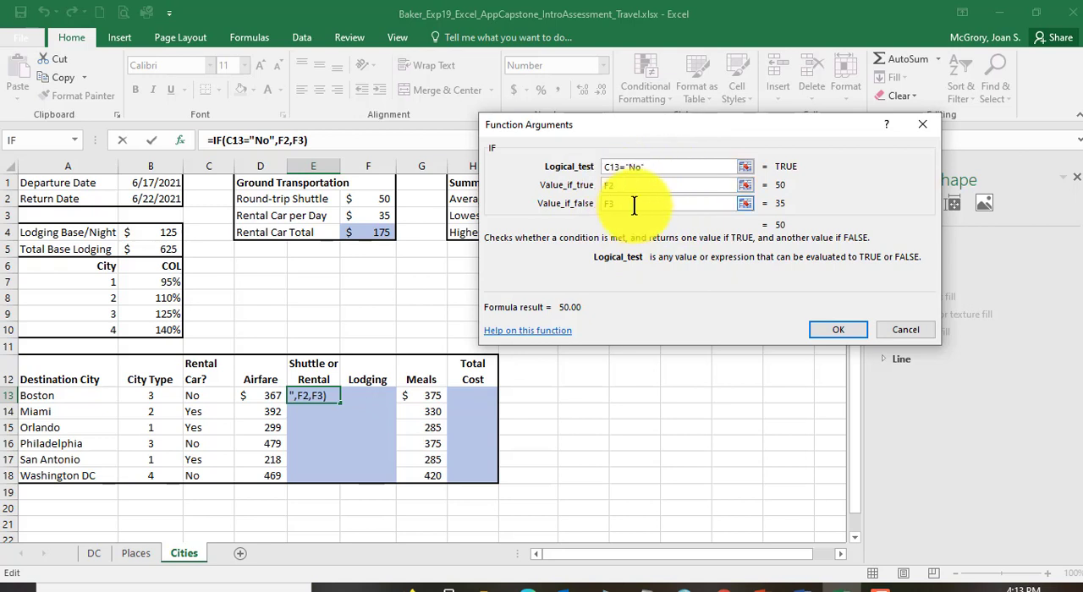
left_click(842, 334)
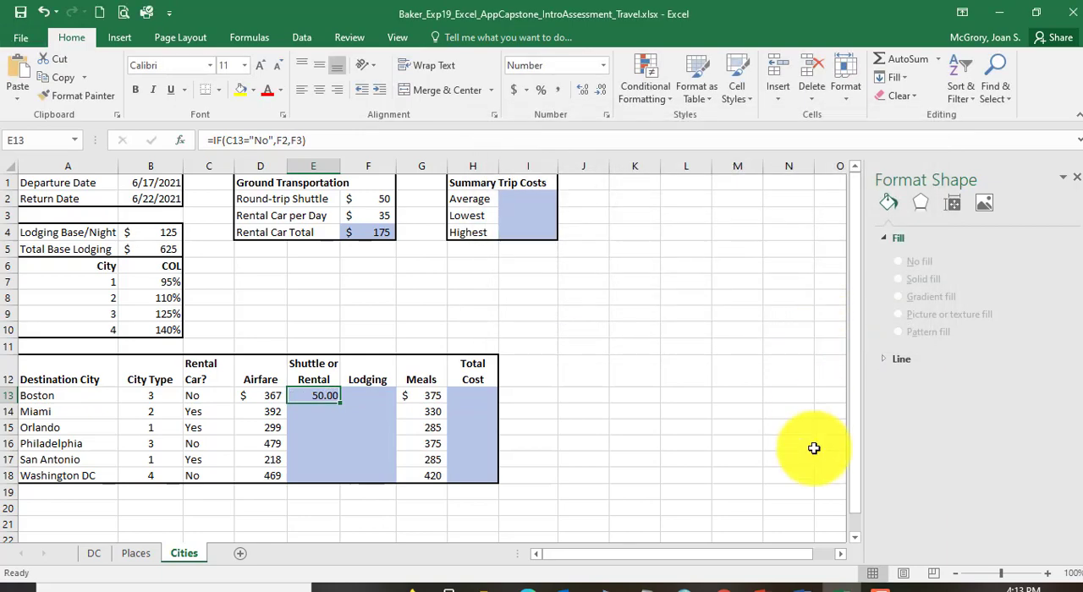
Step: Check instruction 21's copy requirement in Word, and fill the IF function from E13 down to E16 in Excel
left_click(802, 586)
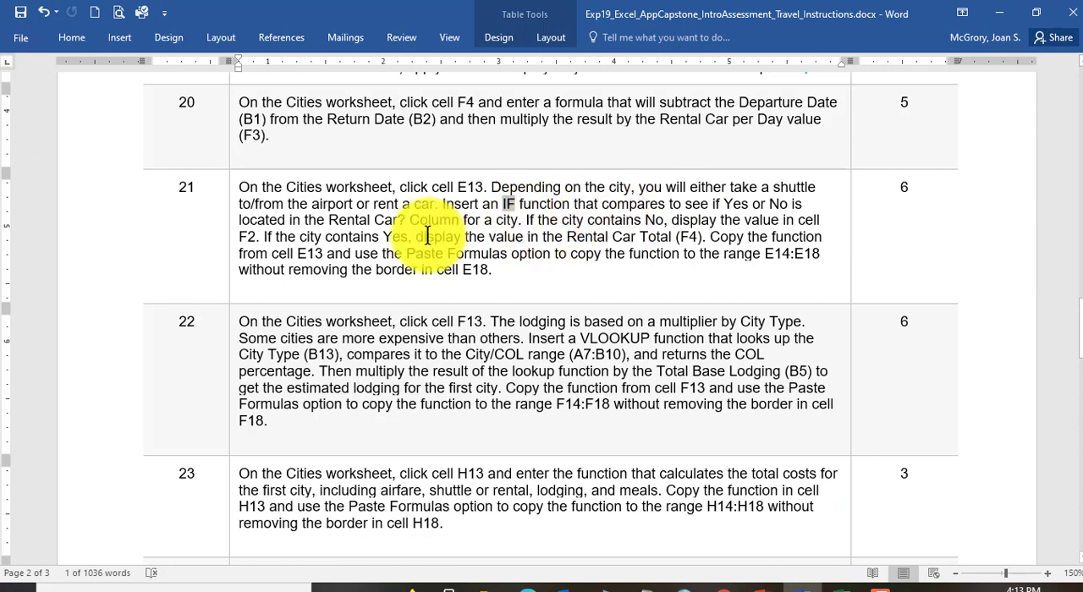
left_click_drag(709, 237, 323, 251)
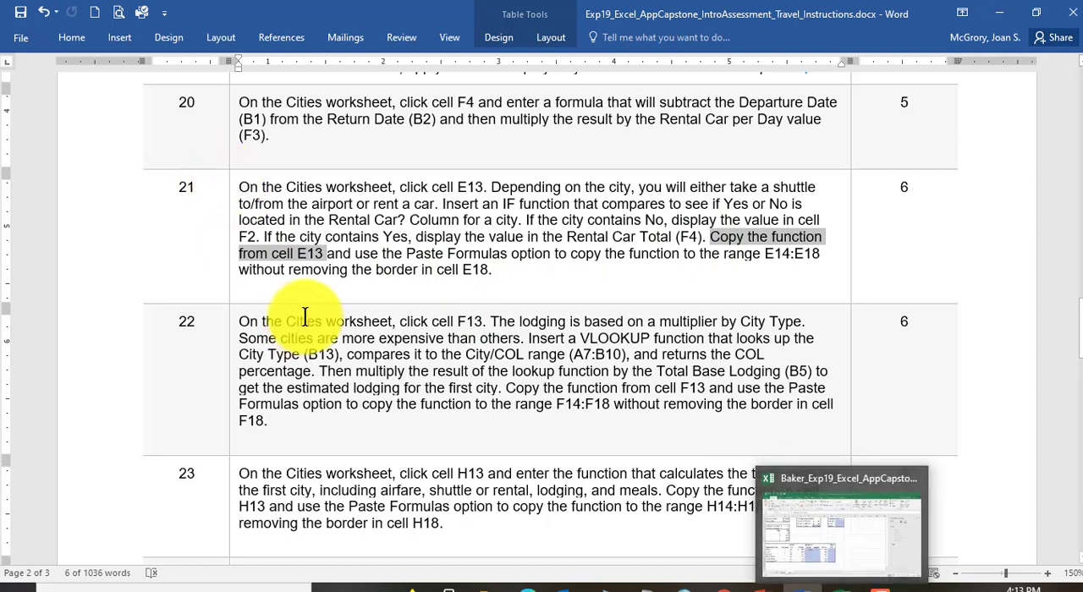
left_click(834, 582)
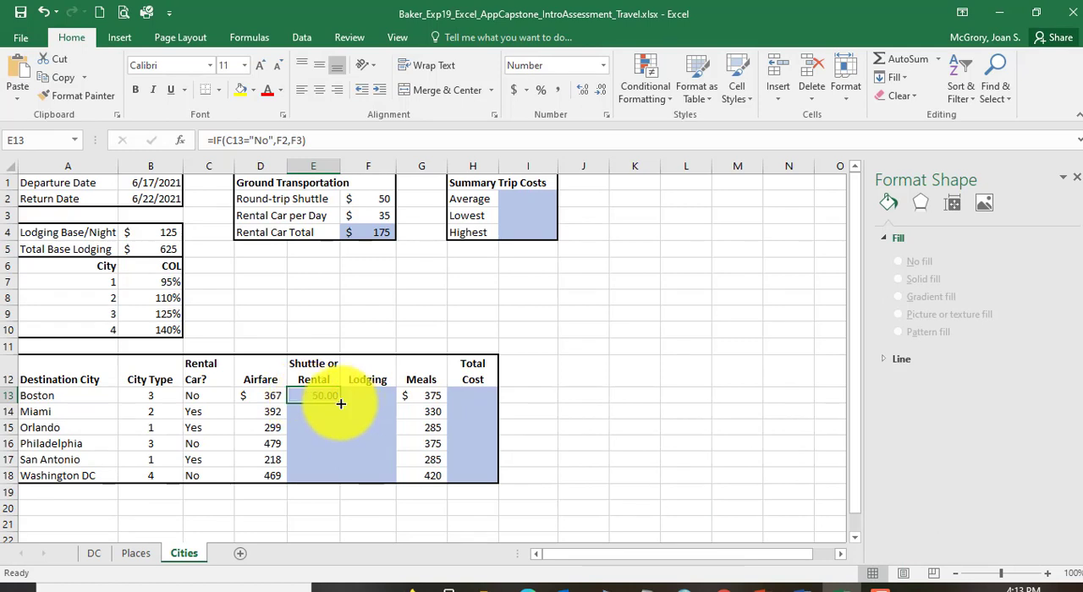
left_click_drag(340, 404, 335, 451)
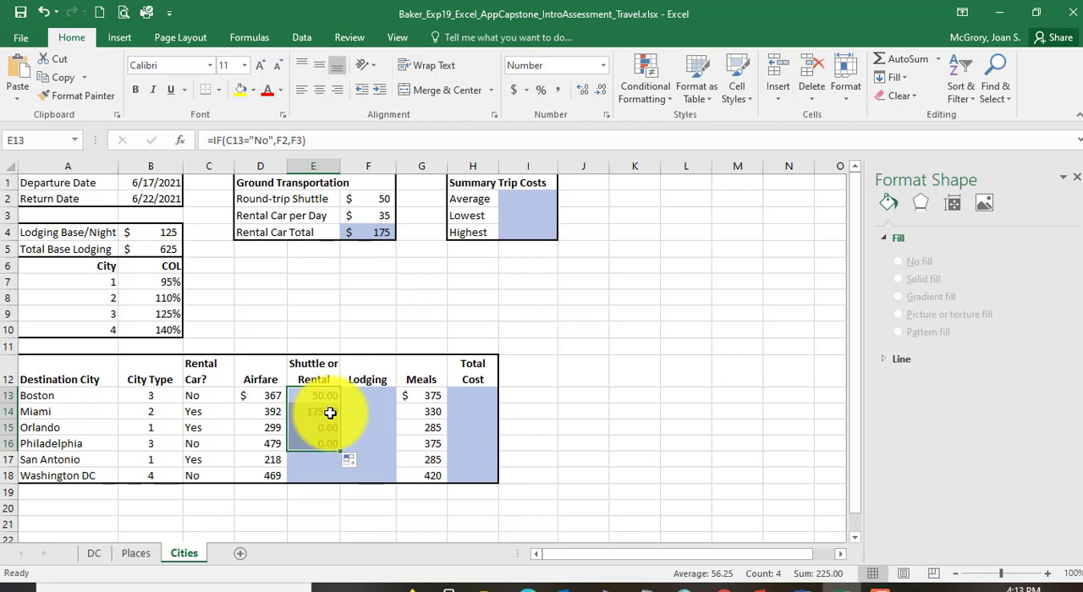
Step: Examine the copied IF formulas in E13:E16, comparing their references to the Rental Car? and Ground Transportation cells
left_click(327, 438)
left_click(325, 427)
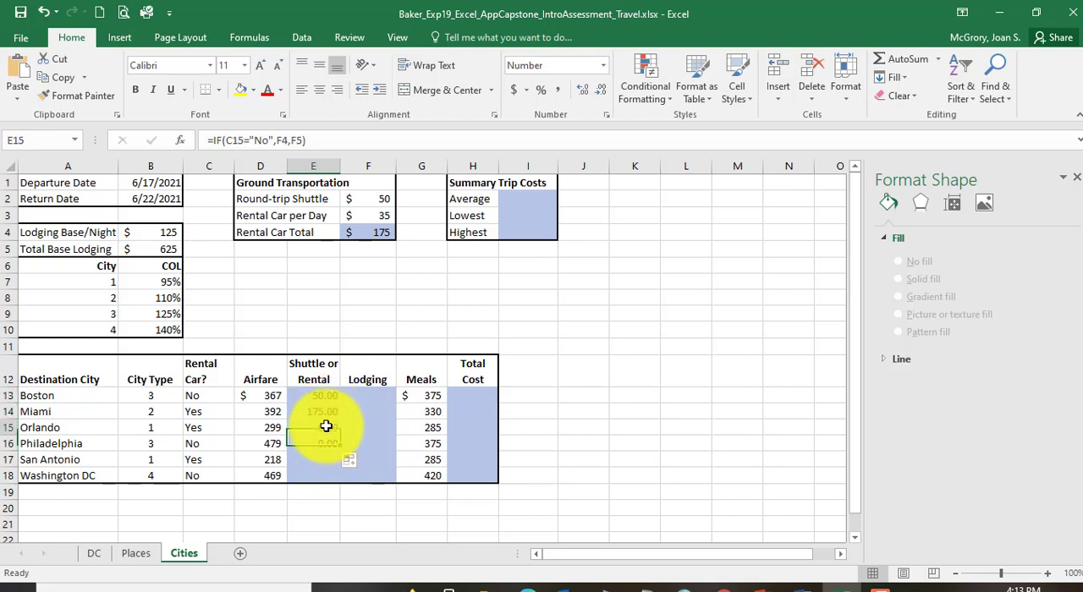
left_click(324, 413)
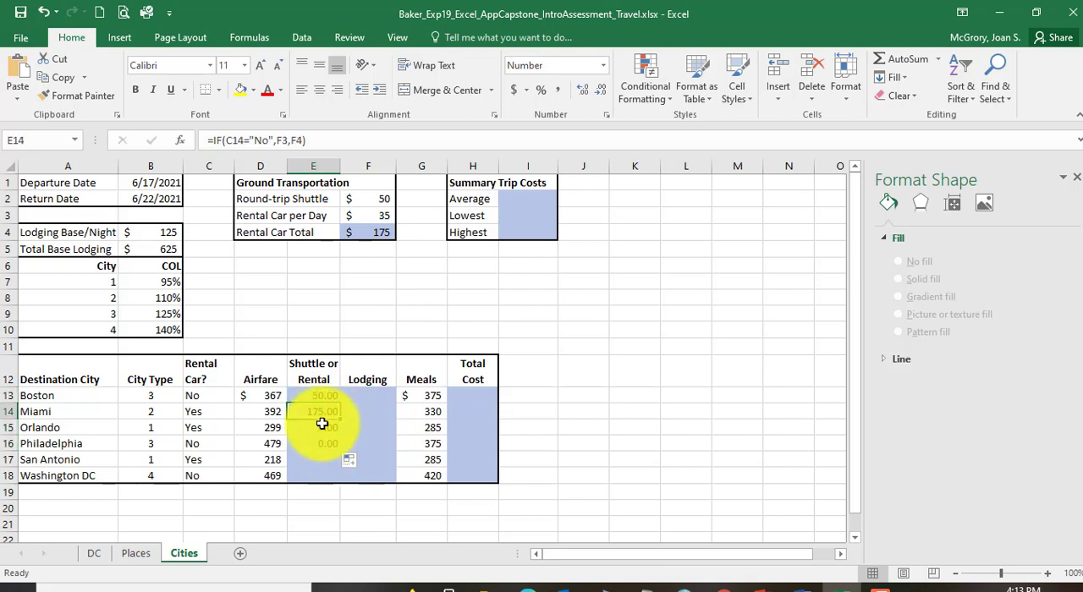
left_click(323, 427)
left_click(322, 443)
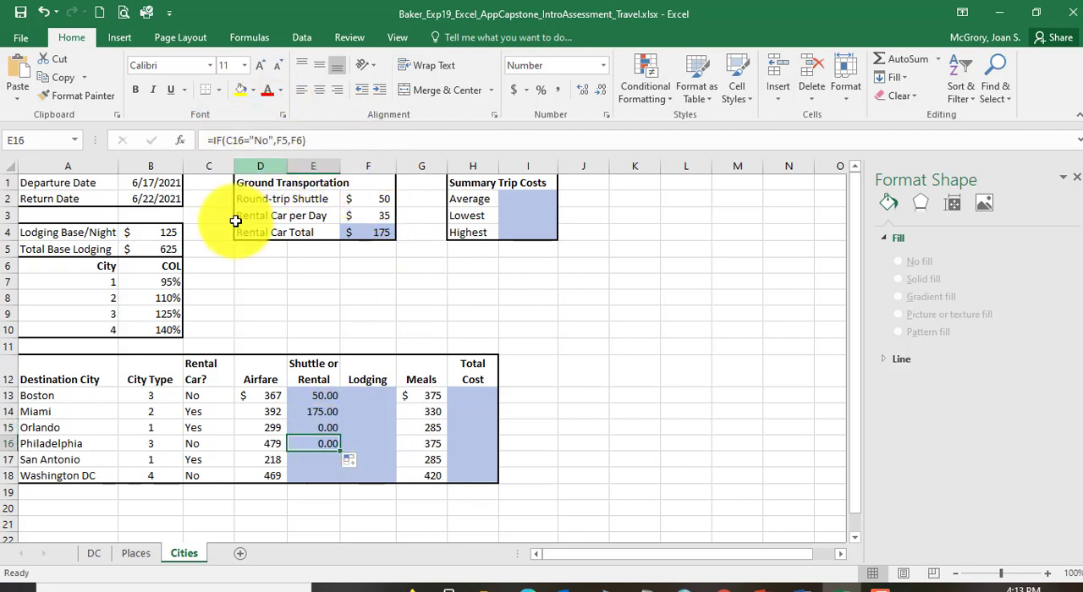
left_click(323, 411)
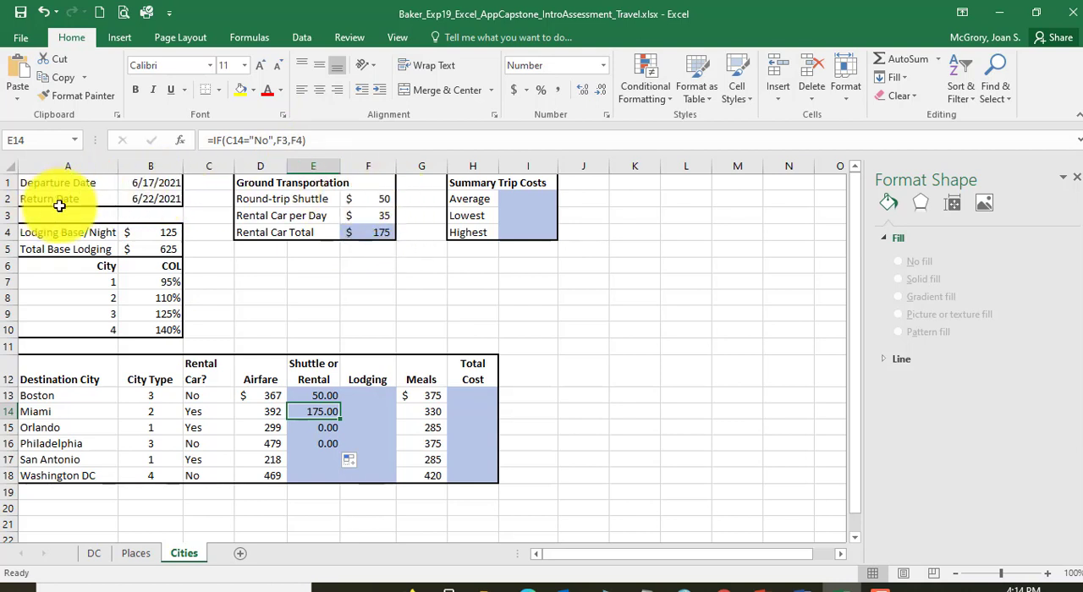
left_click(331, 397)
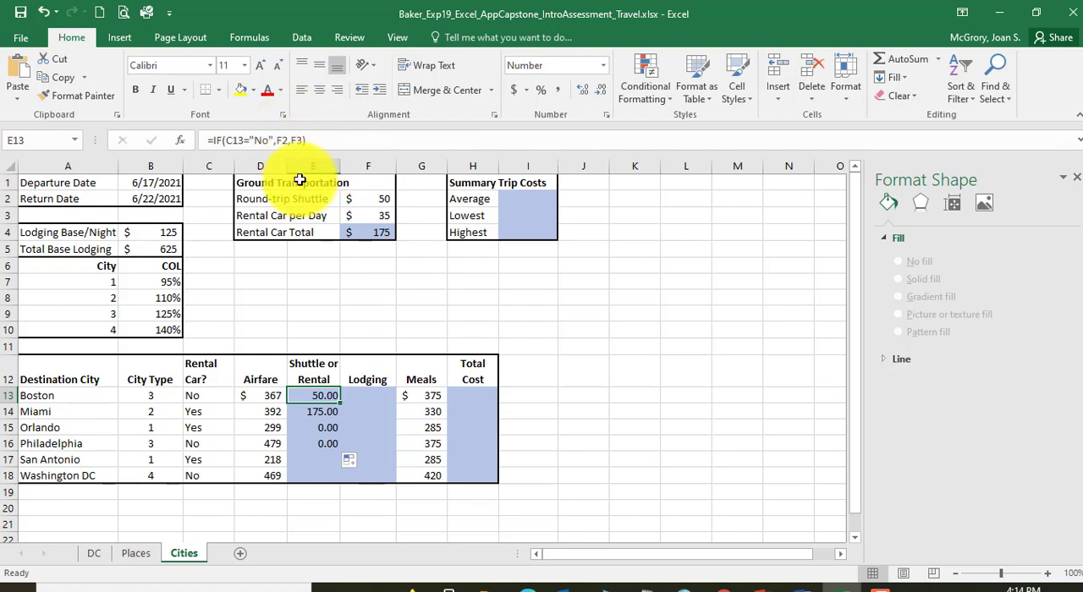
left_click(313, 414)
left_click(321, 425)
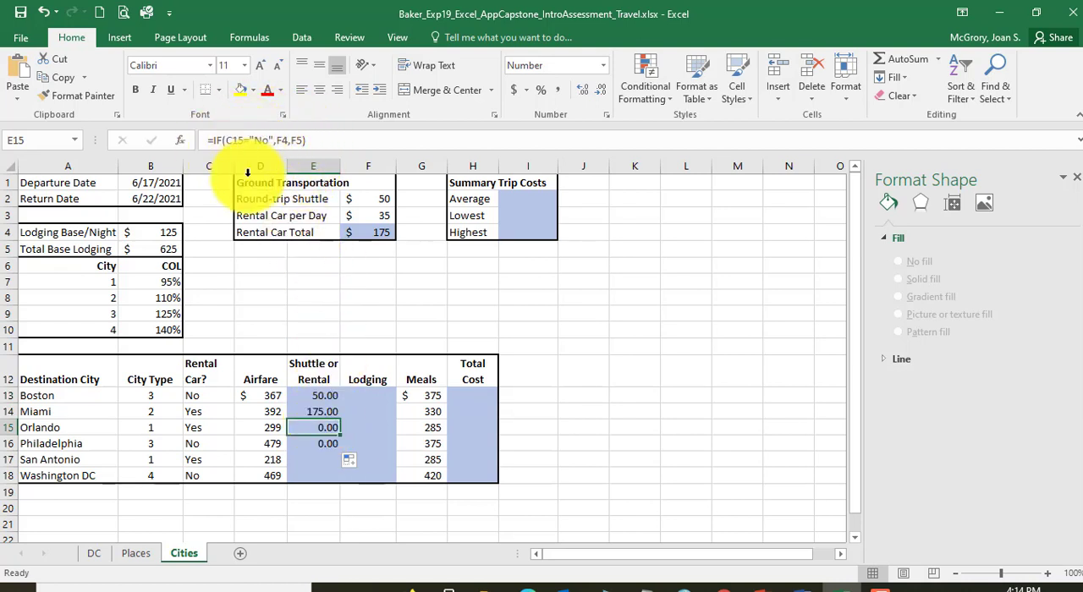
left_click(309, 396)
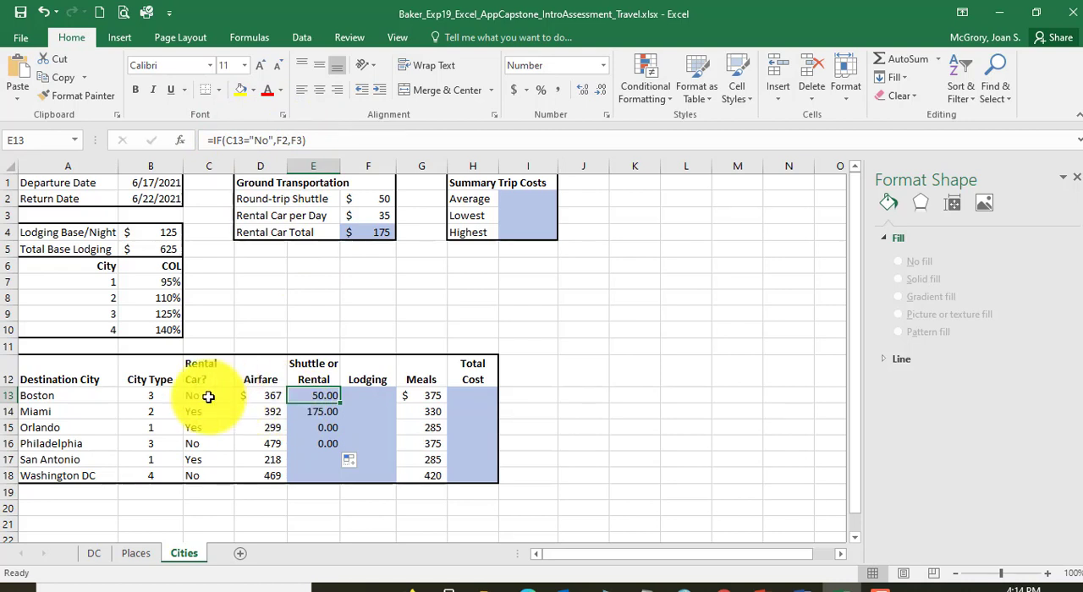
Step: Compare the copied IF formulas in E13:E15, and undo the fill below while keeping the original IF function in E13
left_click(317, 412)
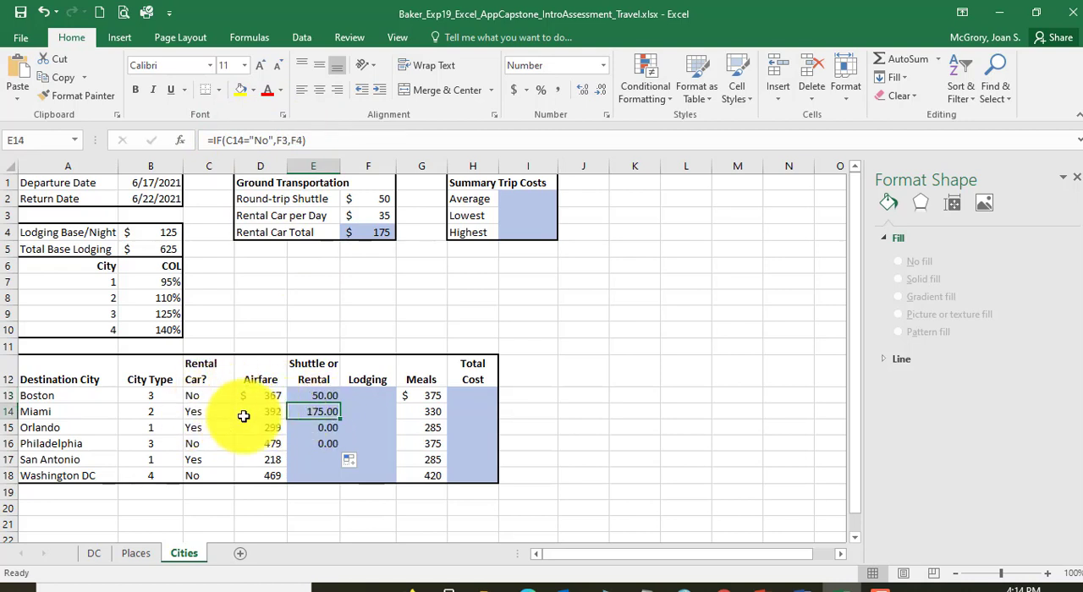
left_click(321, 428)
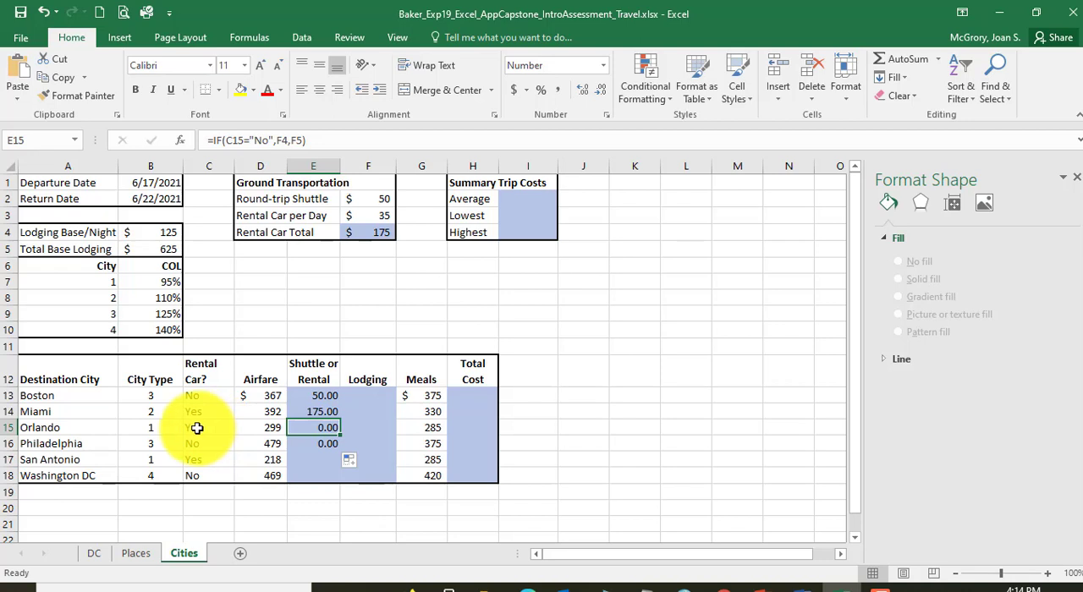
left_click(320, 396)
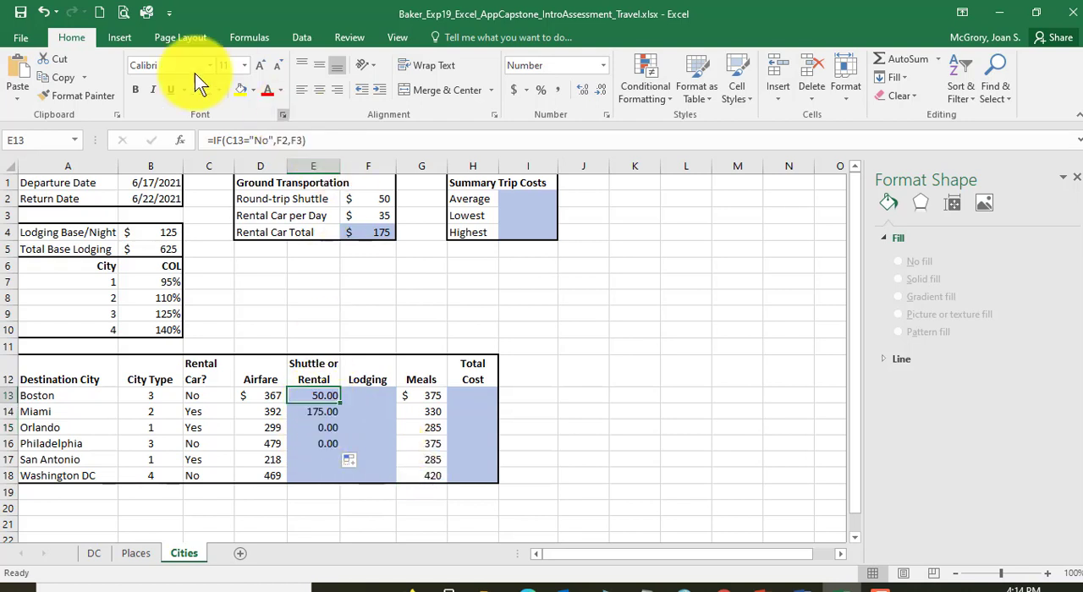
left_click(47, 12)
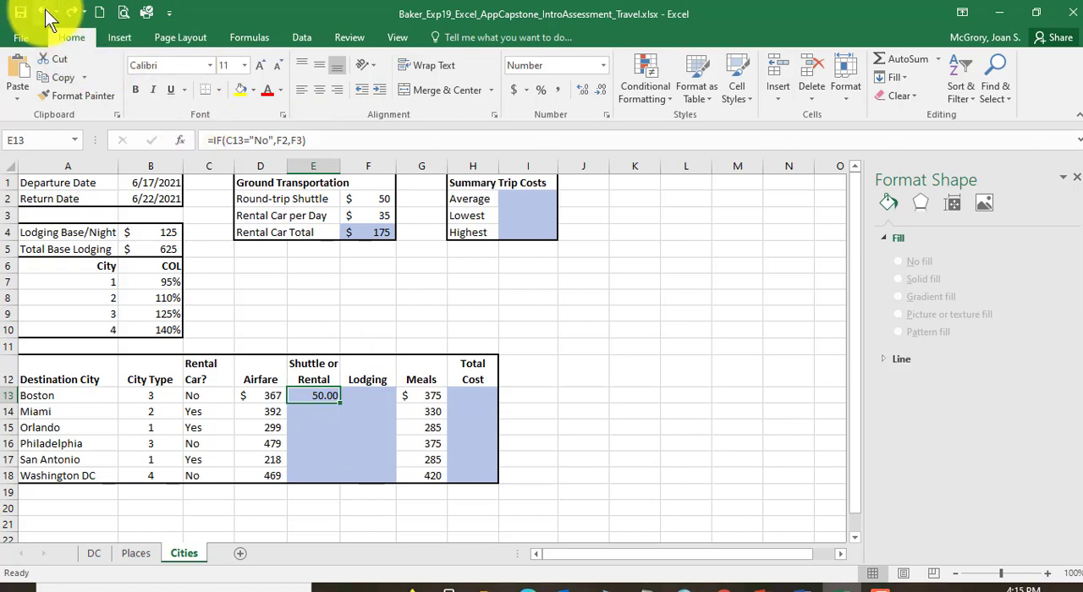
left_click(47, 13)
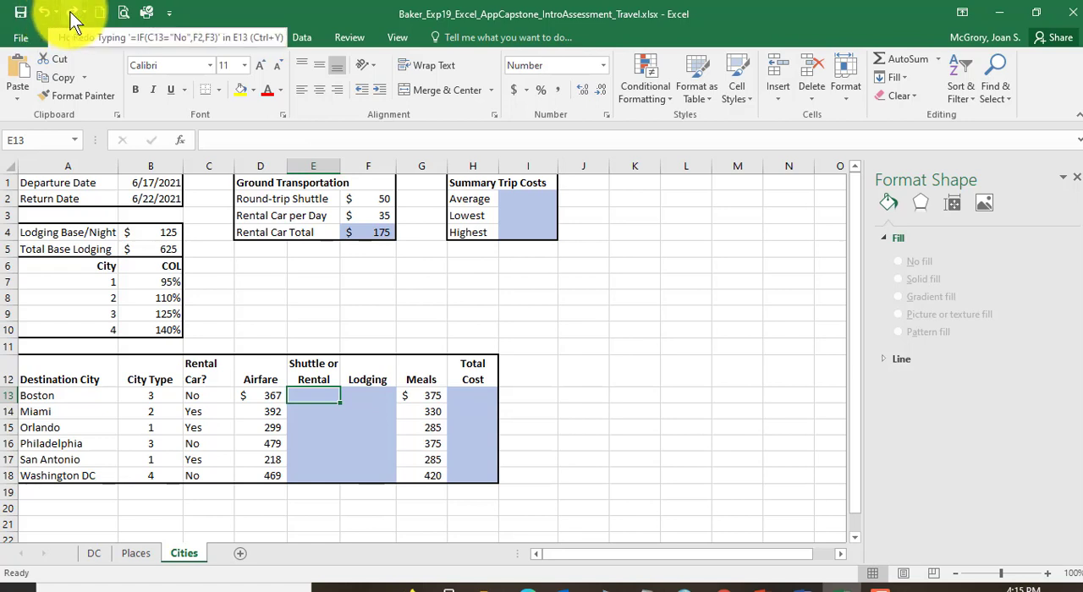
left_click(73, 14)
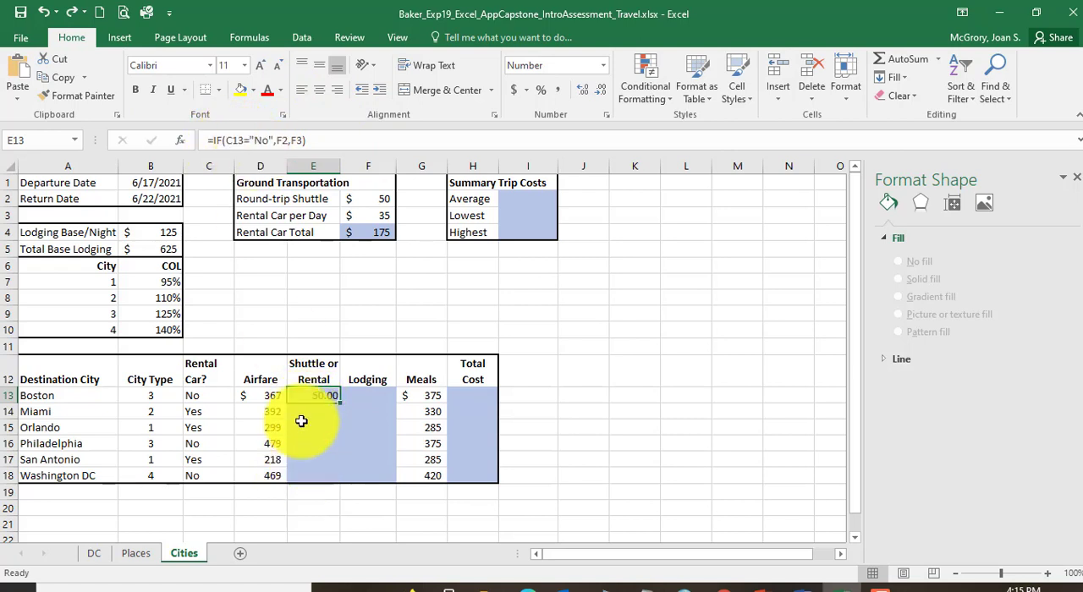
Step: Make both result references absolute in E13's IF function, so the formula reads =IF(C13="No",$F$2,$F$3)
left_click(276, 139)
type("$F$")
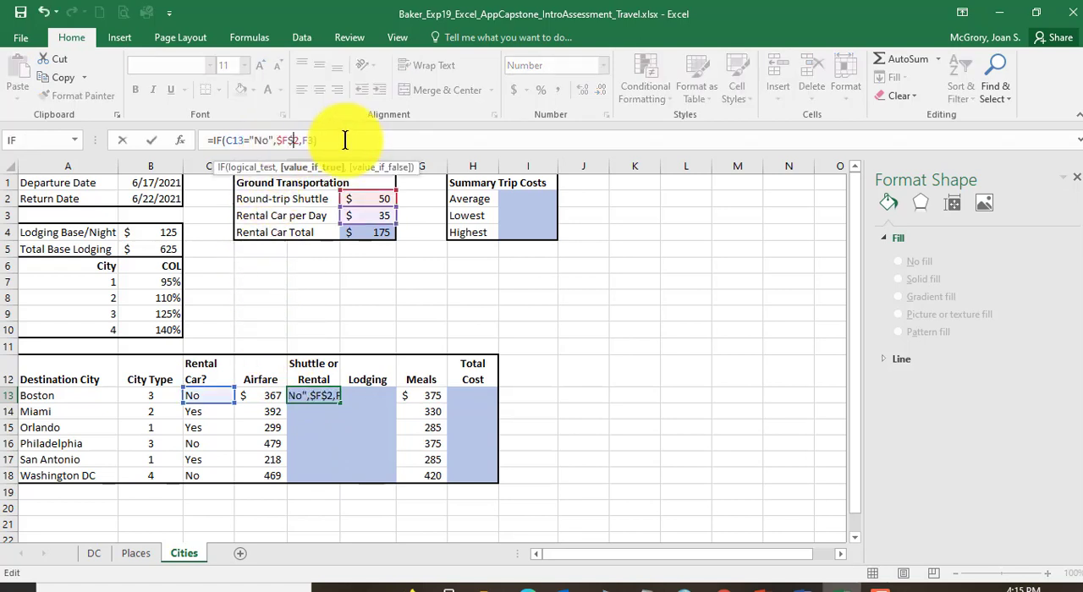
left_click(307, 139)
type("$")
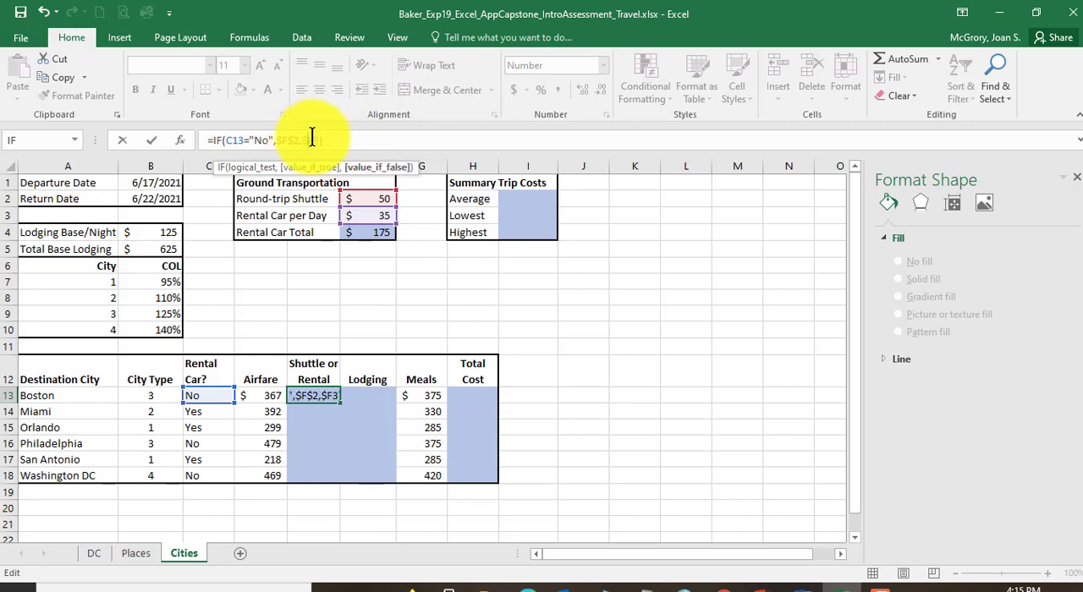
left_click(312, 139)
type("$")
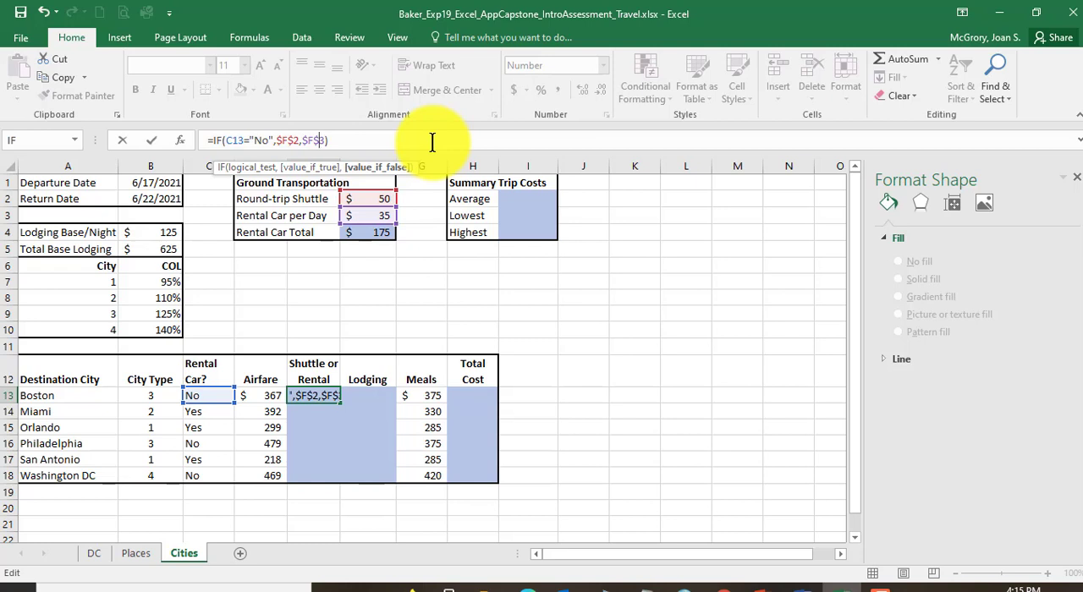
key("Return")
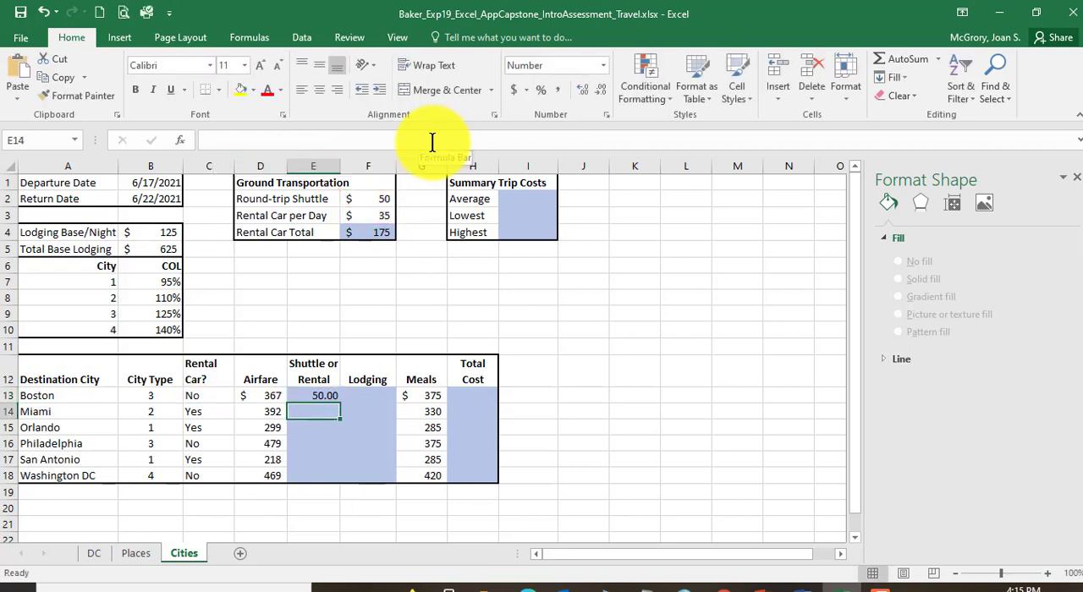
Step: Copy E13's IF function into E14:E18 as formulas only, and check the copied formula in E15
left_click(315, 398)
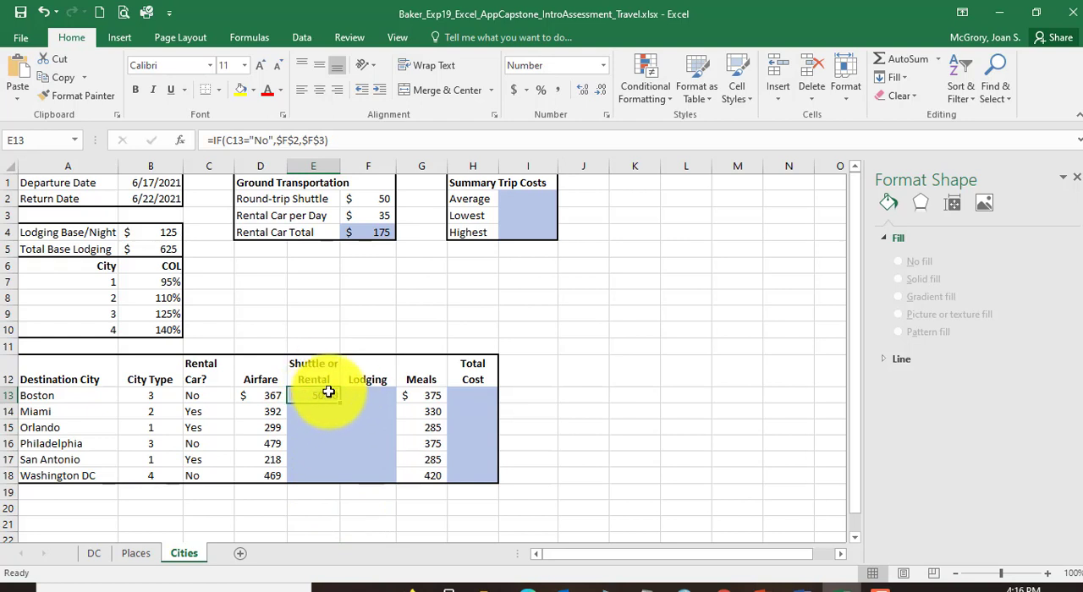
left_click(66, 85)
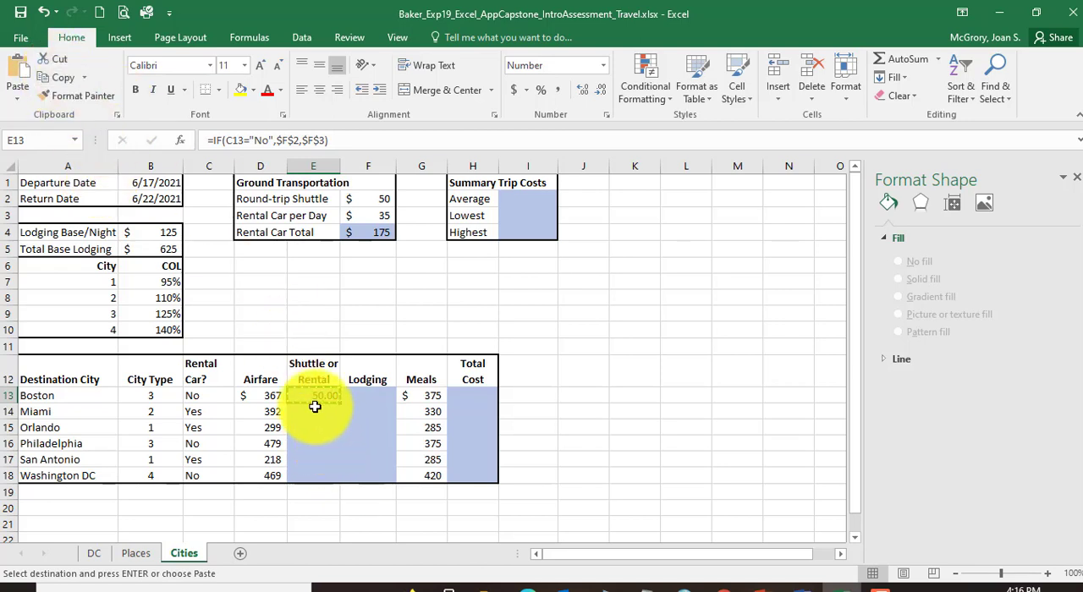
left_click_drag(314, 411, 314, 471)
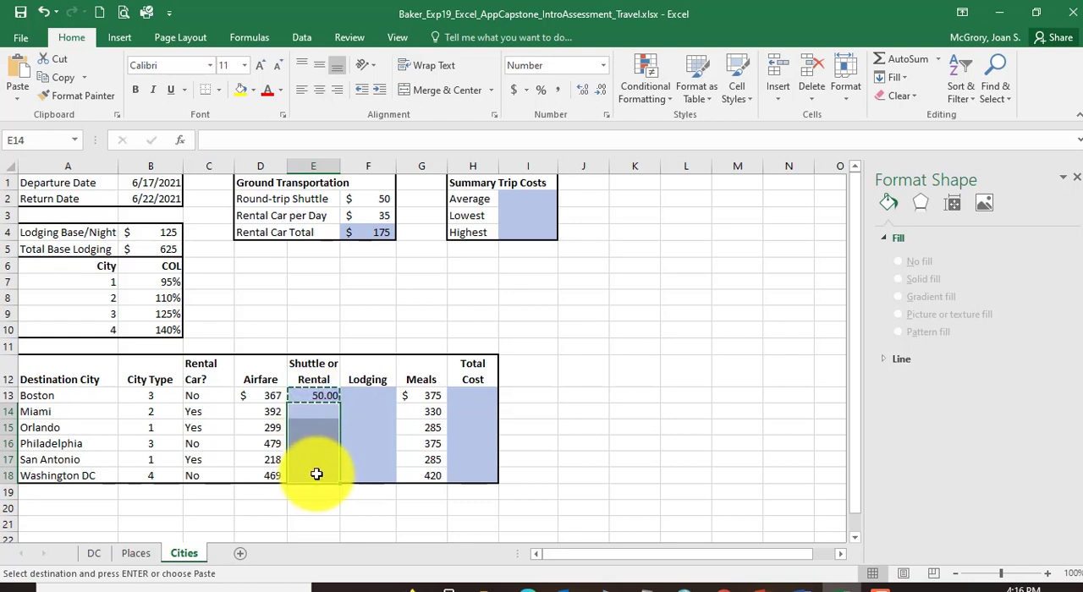
left_click(20, 104)
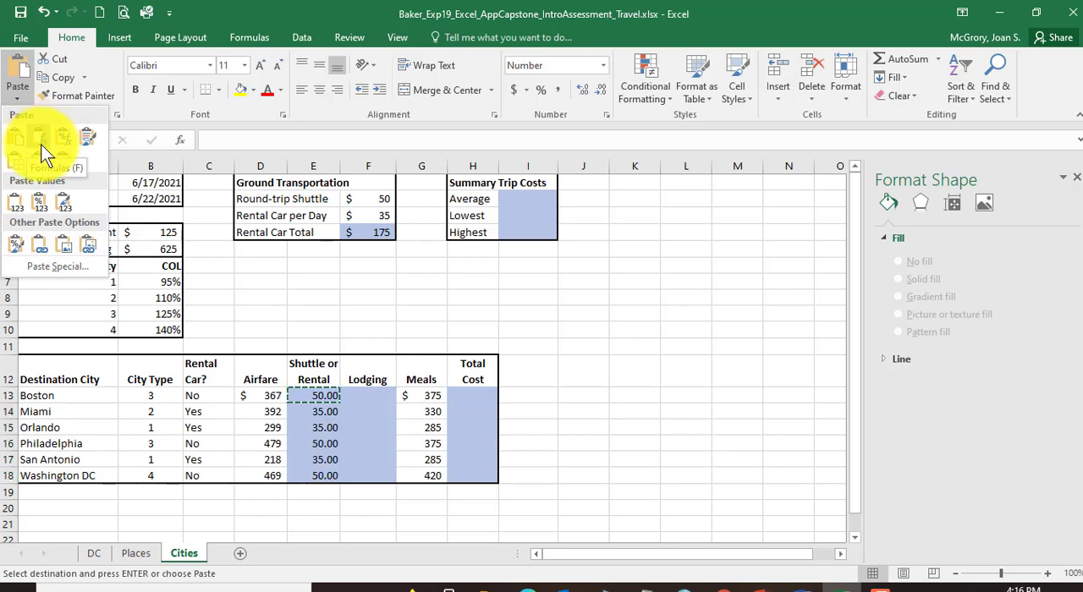
left_click(41, 144)
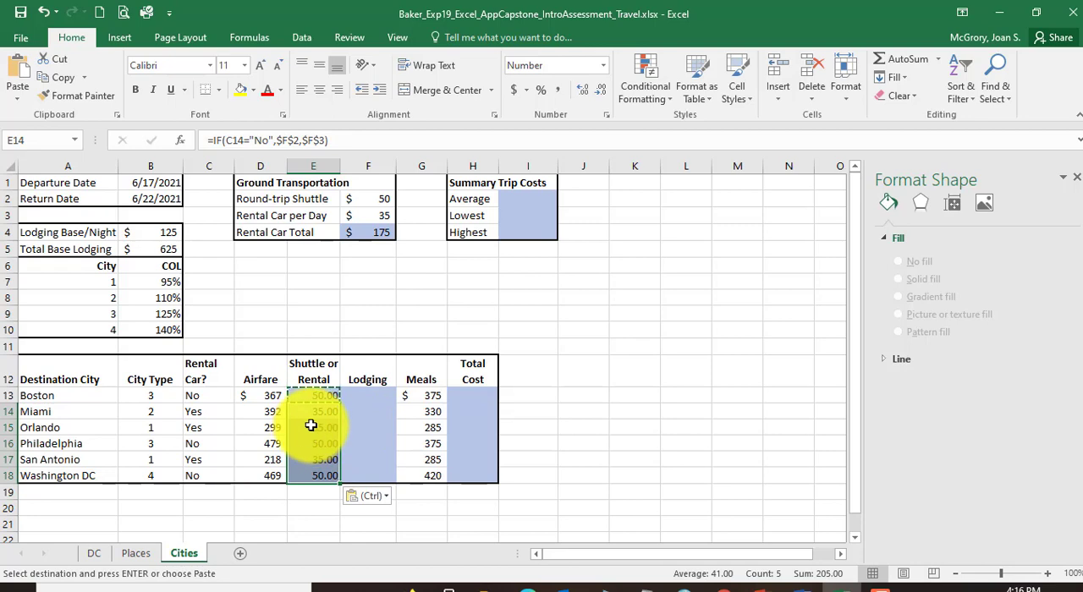
scroll(533, 409, "down", 3)
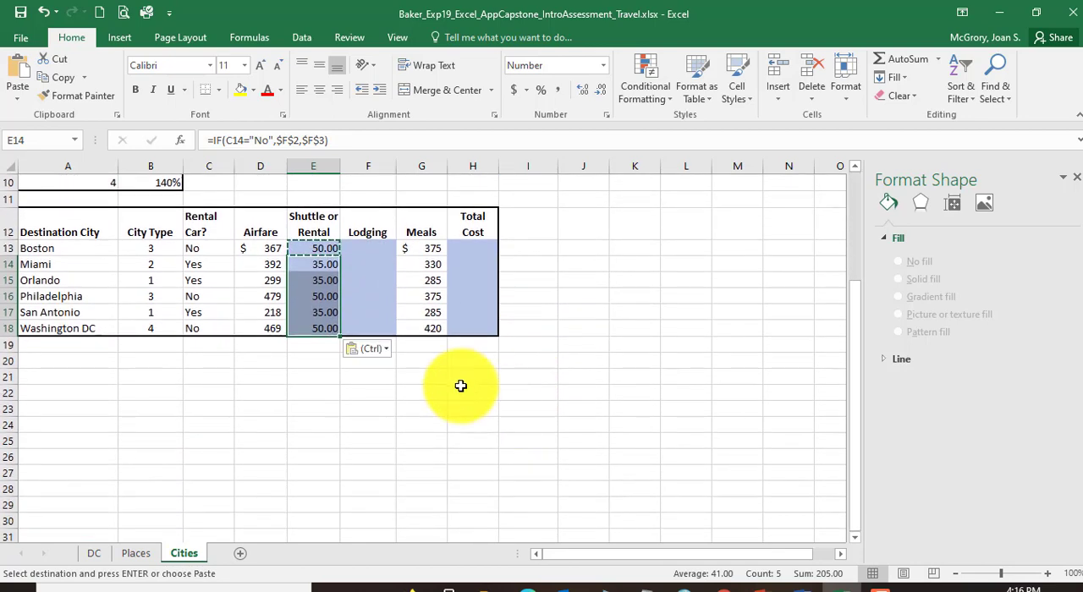
left_click(443, 394)
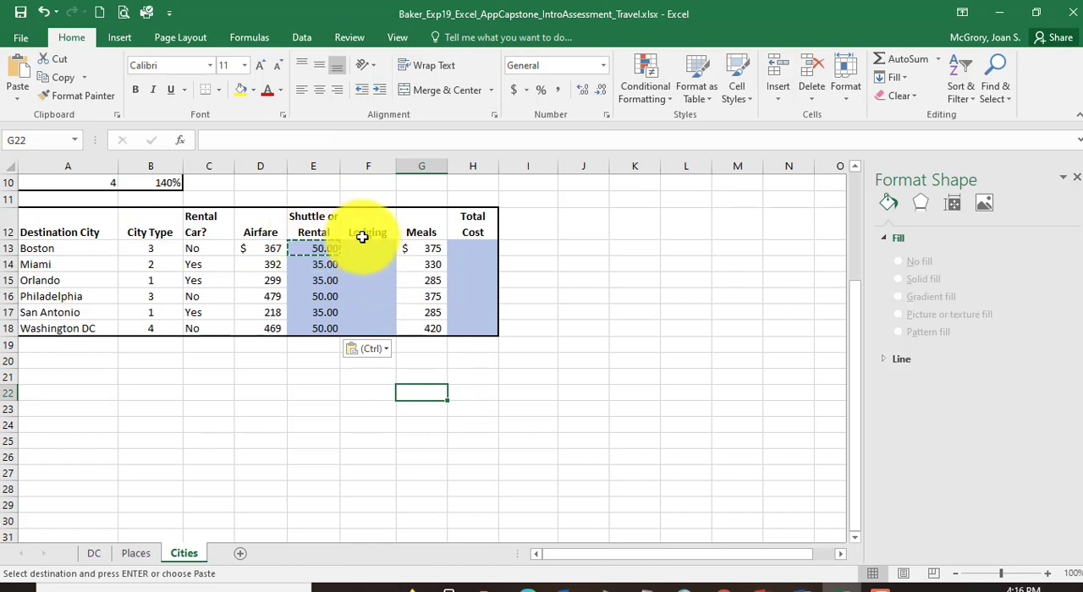
key("Escape")
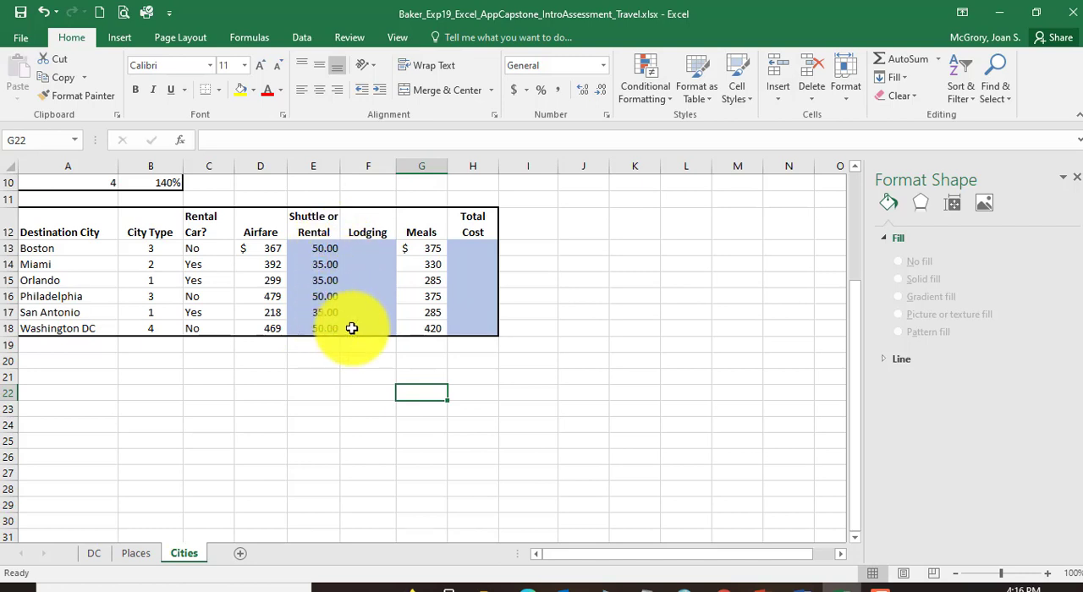
left_click(318, 279)
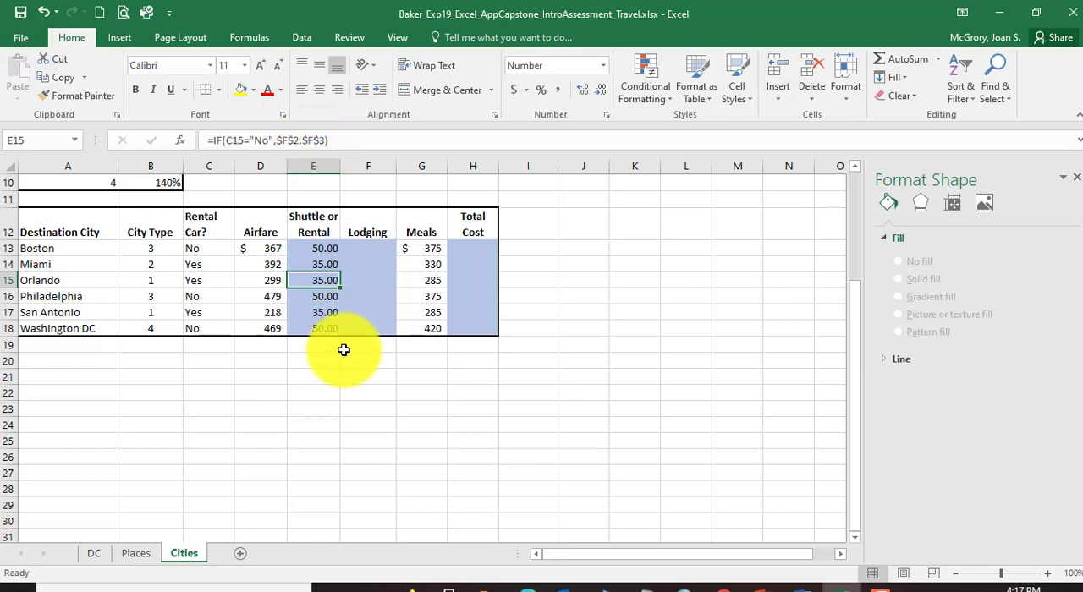
scroll(343, 351, "up", 3)
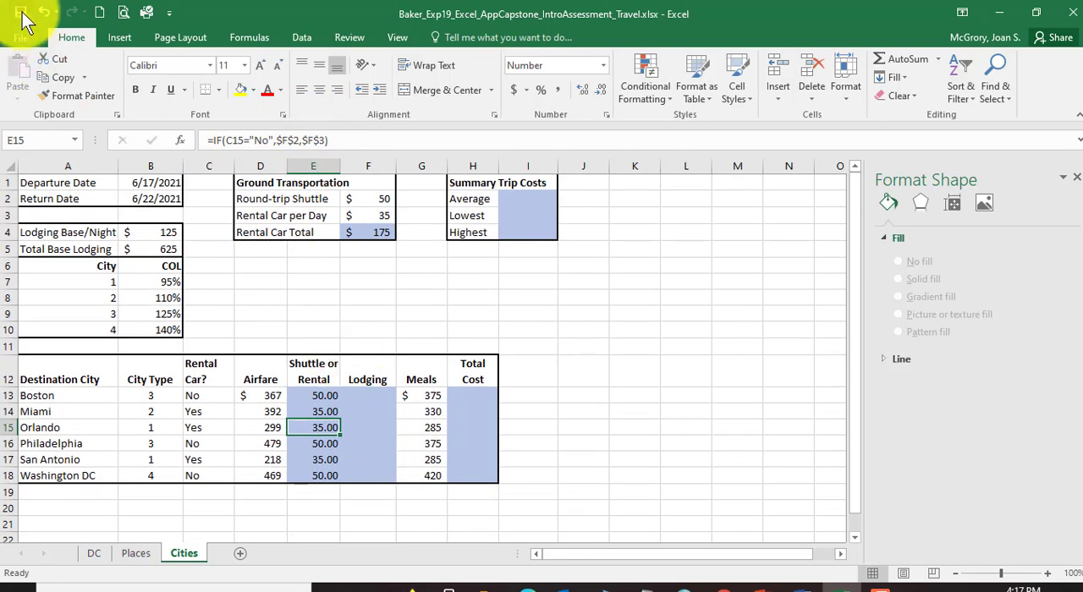
Step: Switch to the Word instructions and read instruction 22 on the F13 lodging formula, highlighting "VLOOKUP function"
left_click(797, 583)
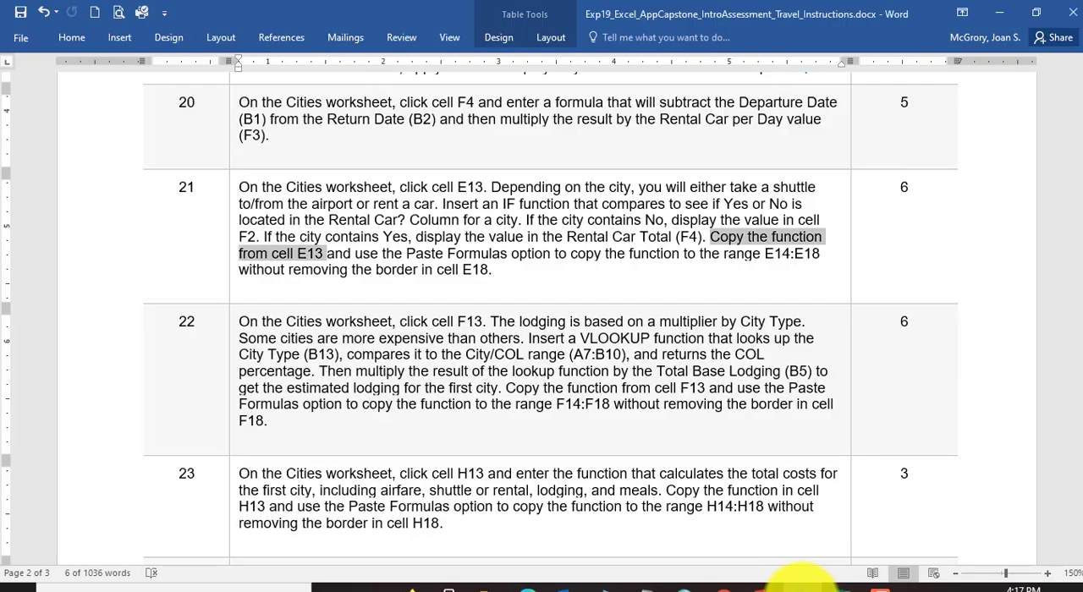
left_click(357, 187)
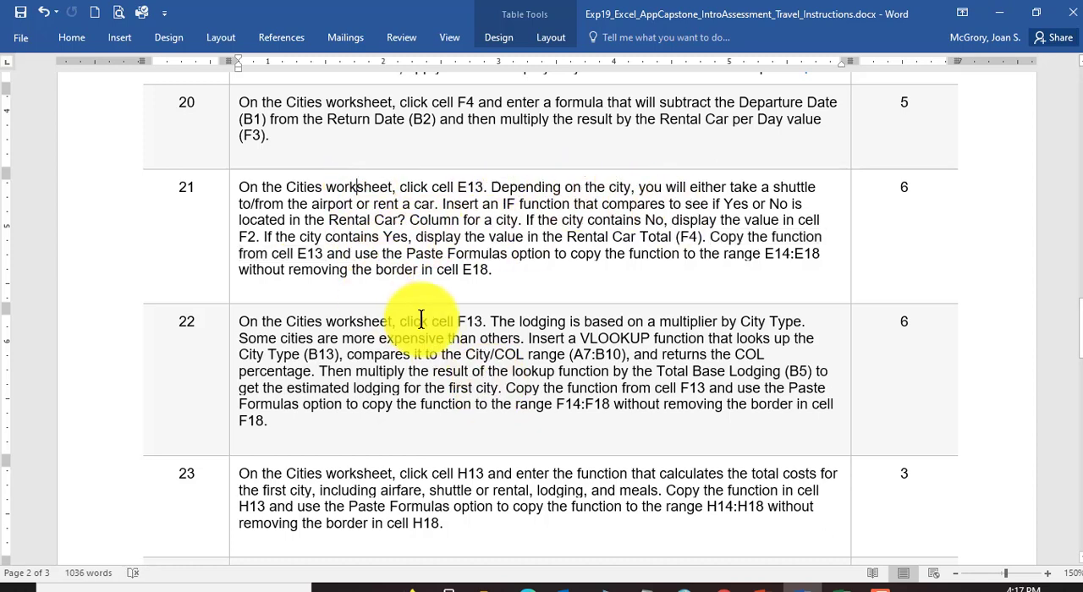
scroll(416, 321, "down", 1)
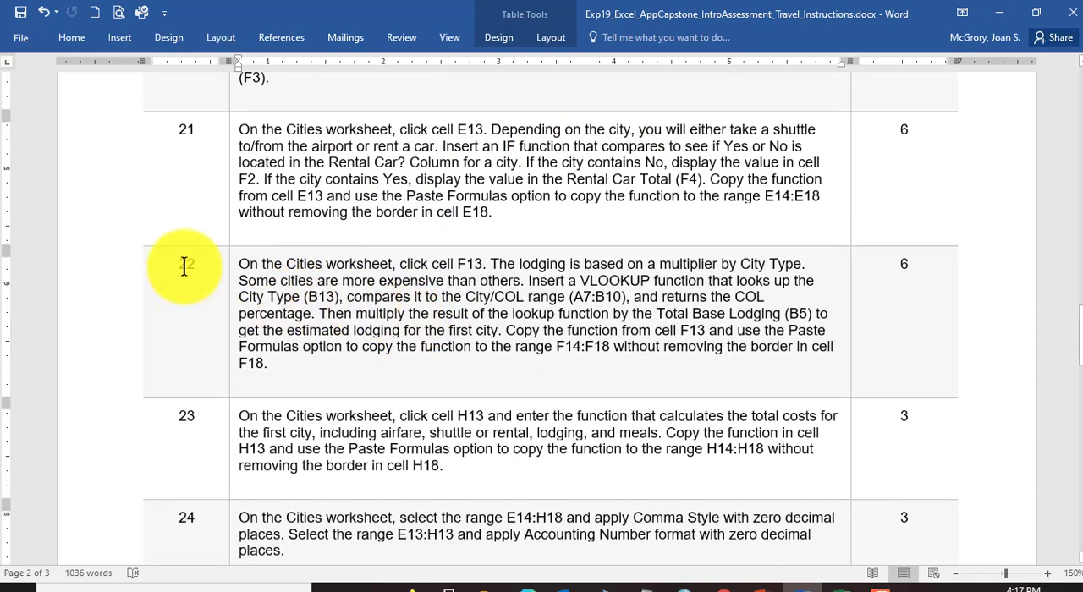
left_click(184, 265)
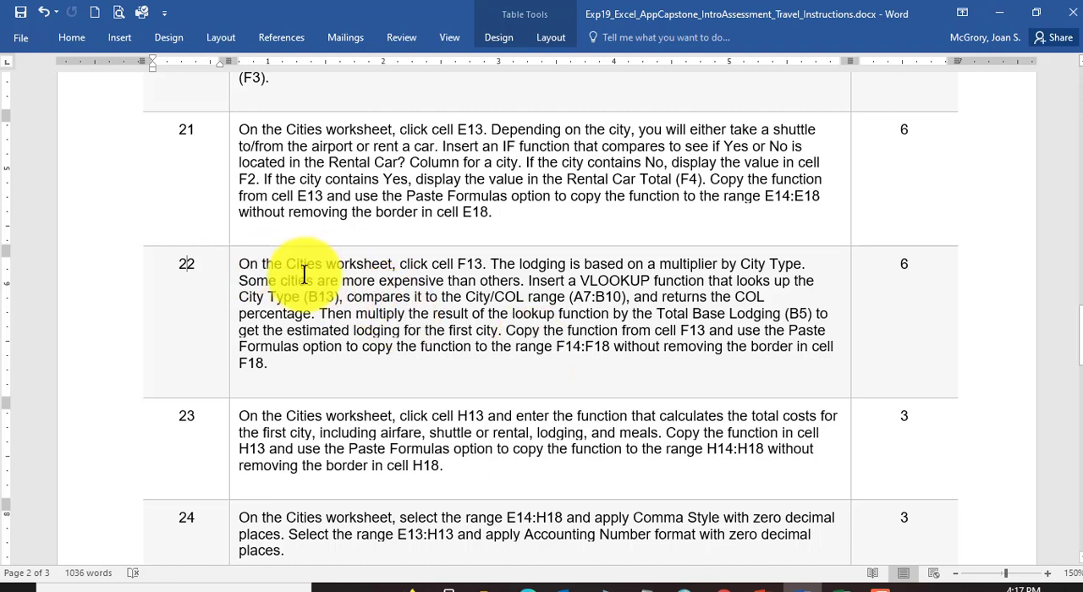
left_click(469, 269)
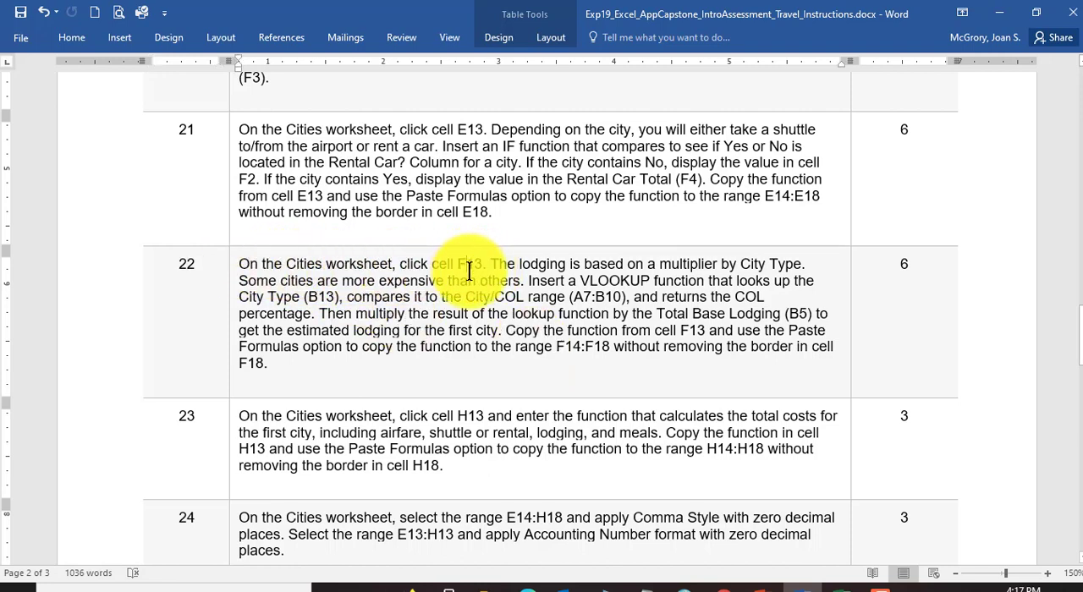
scroll(479, 309, "down", 1)
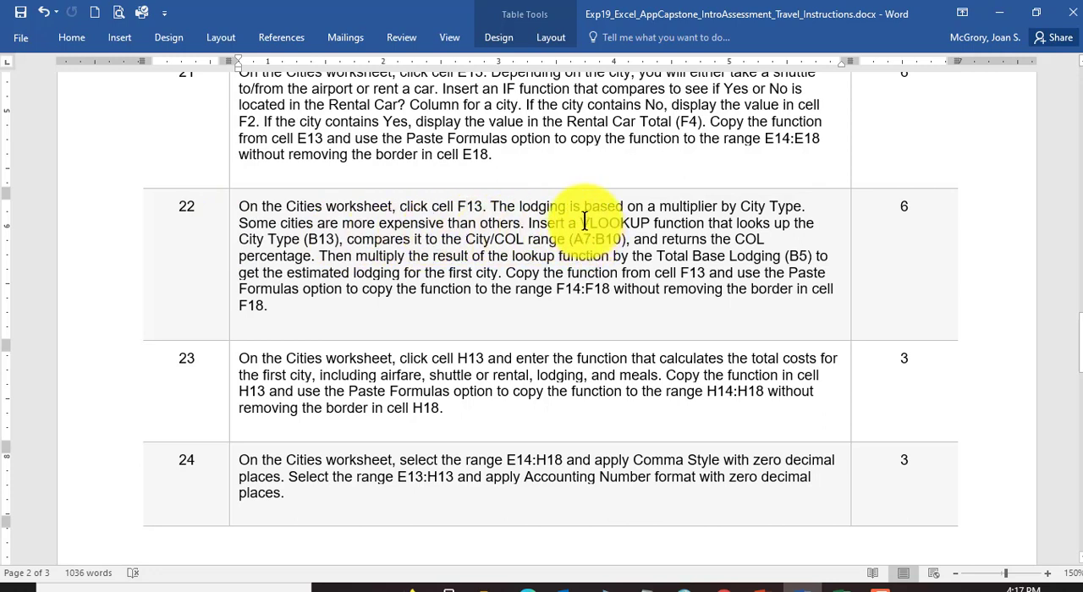
left_click_drag(580, 223, 684, 215)
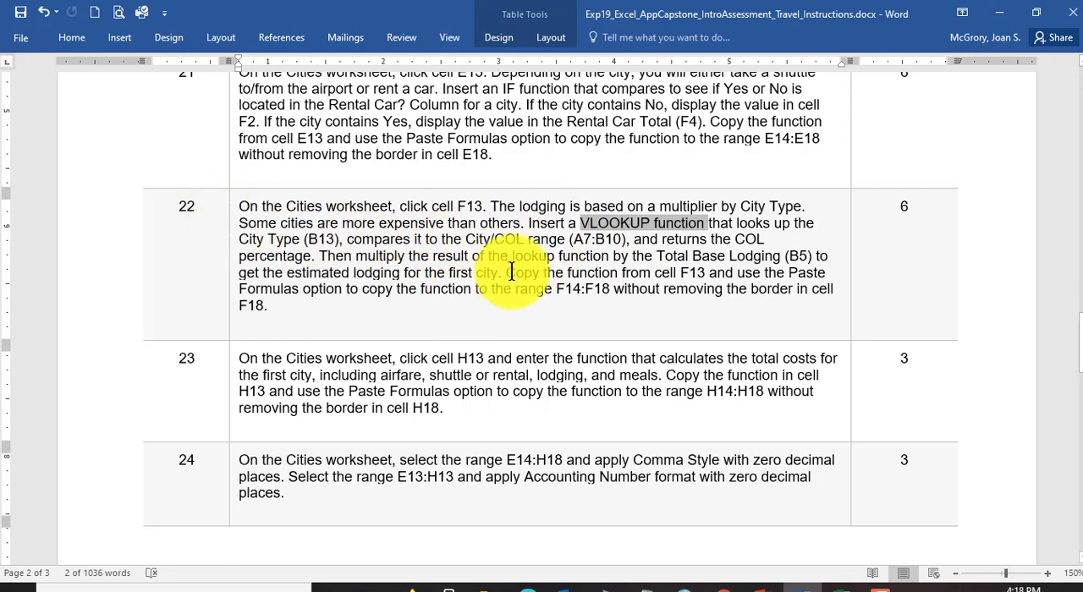
Step: Switch to Excel and trace the lookup for lodging cell F13, from Boston's City Type in B13 to its match in A9 and COL in B9
left_click(844, 585)
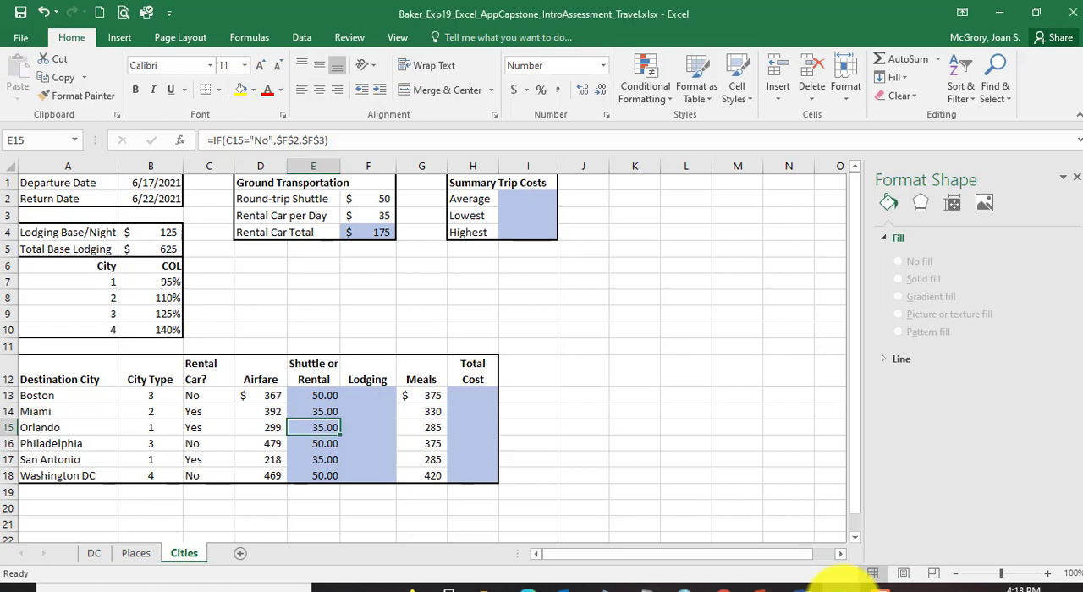
left_click(369, 397)
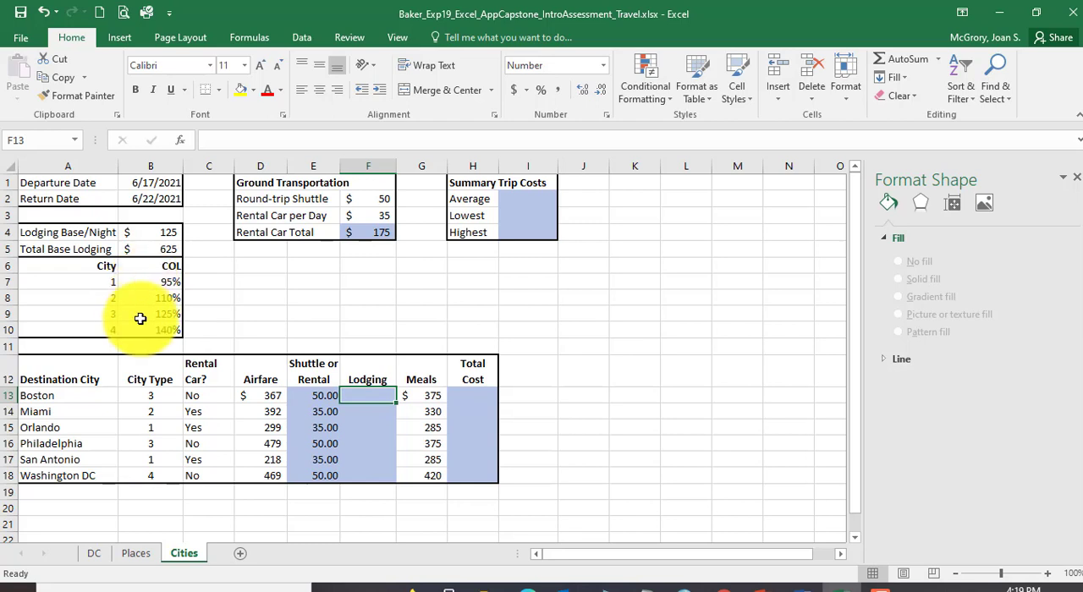
left_click(157, 397)
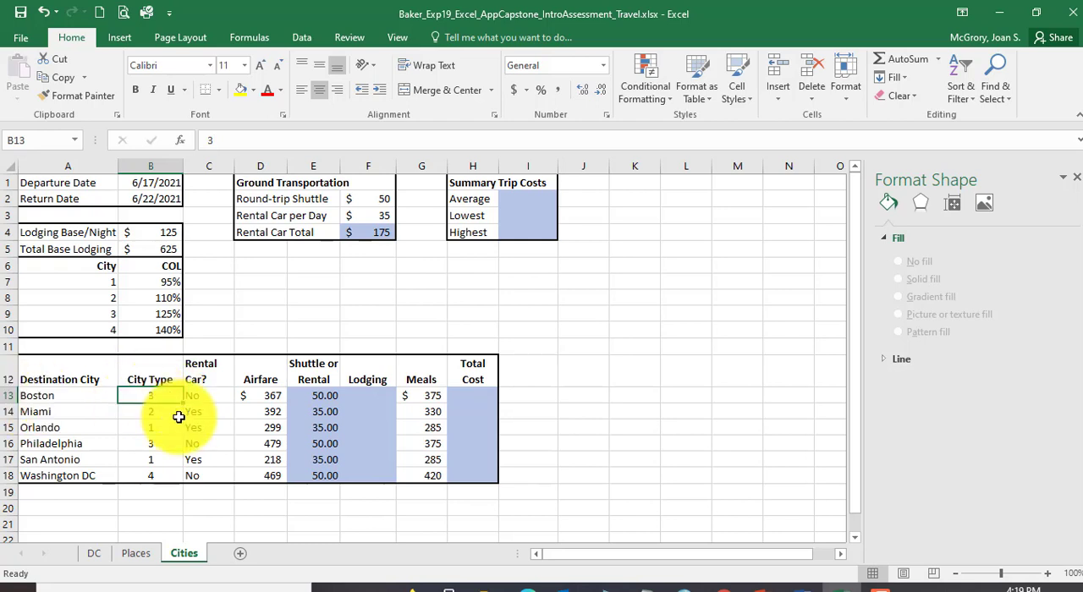
left_click(99, 316)
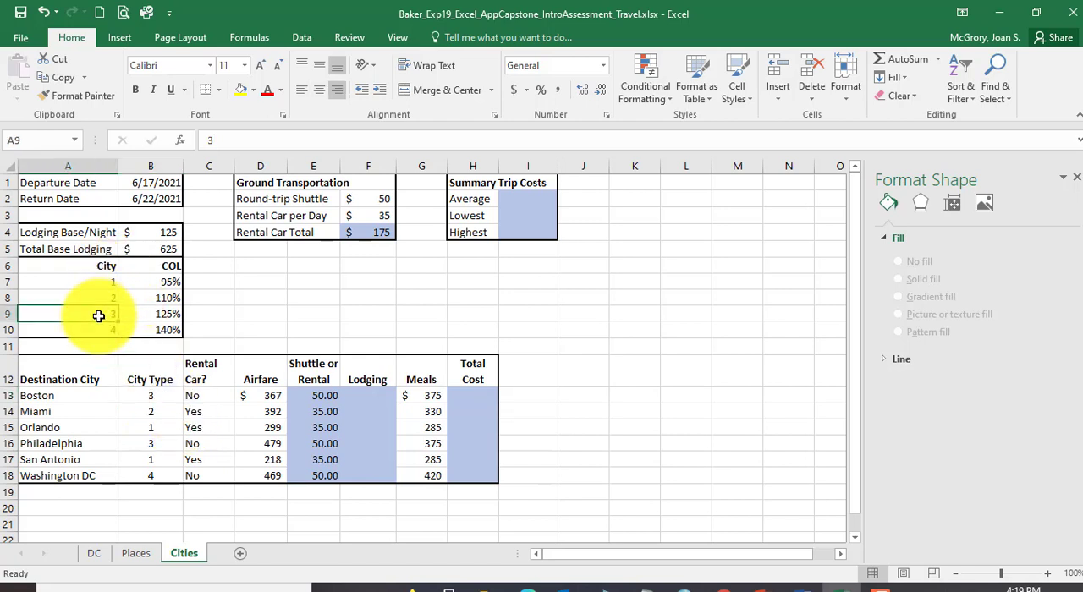
left_click(166, 316)
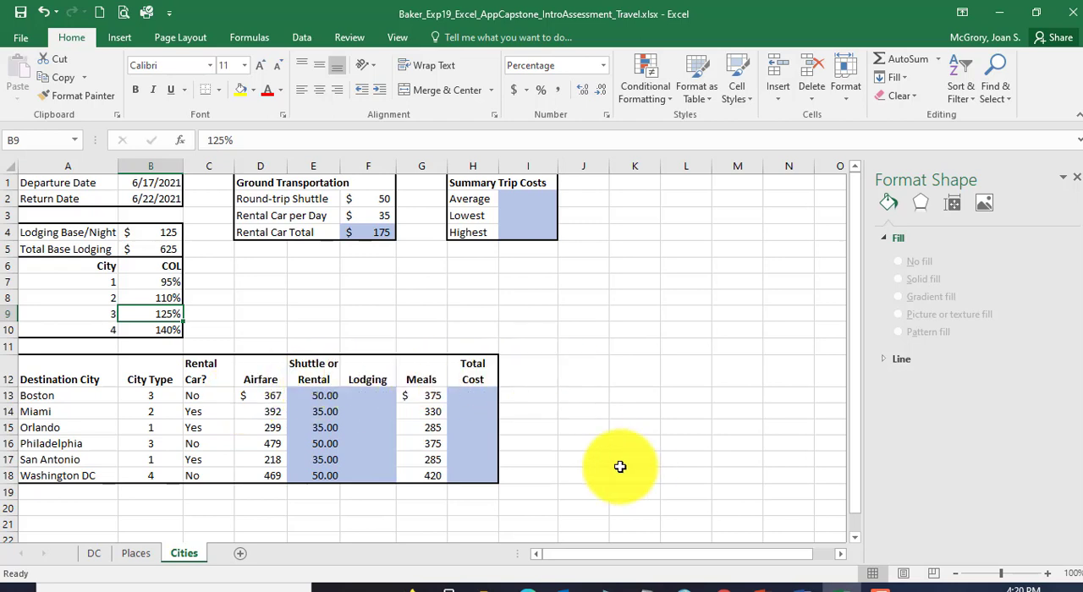
Step: Switch back to Word and review instruction 22's VLOOKUP requirement, highlighting the City/COL range (A7:B10) reference
left_click(797, 583)
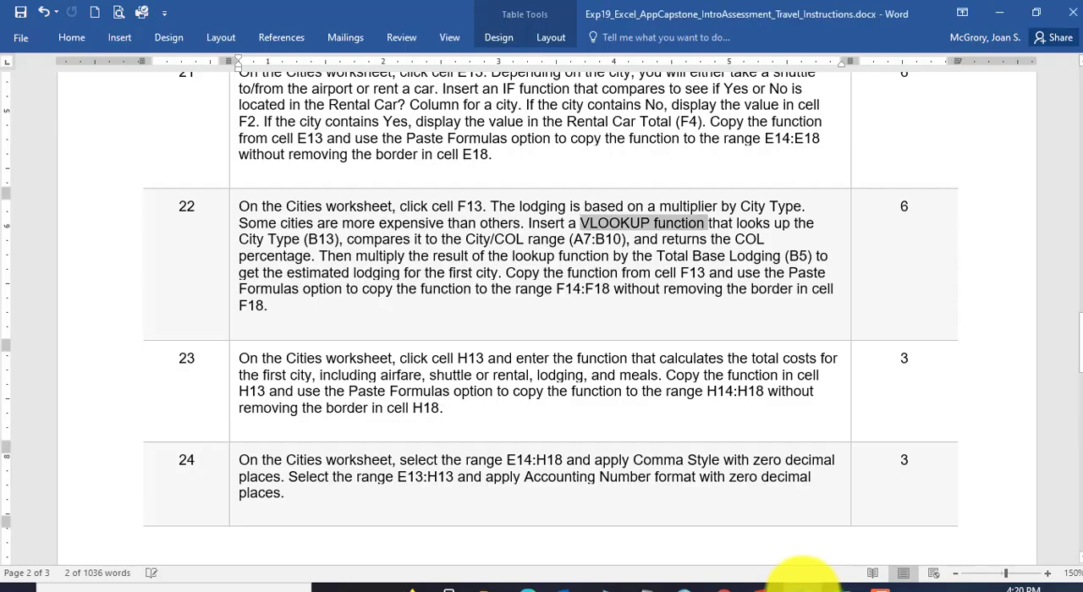
left_click(591, 223)
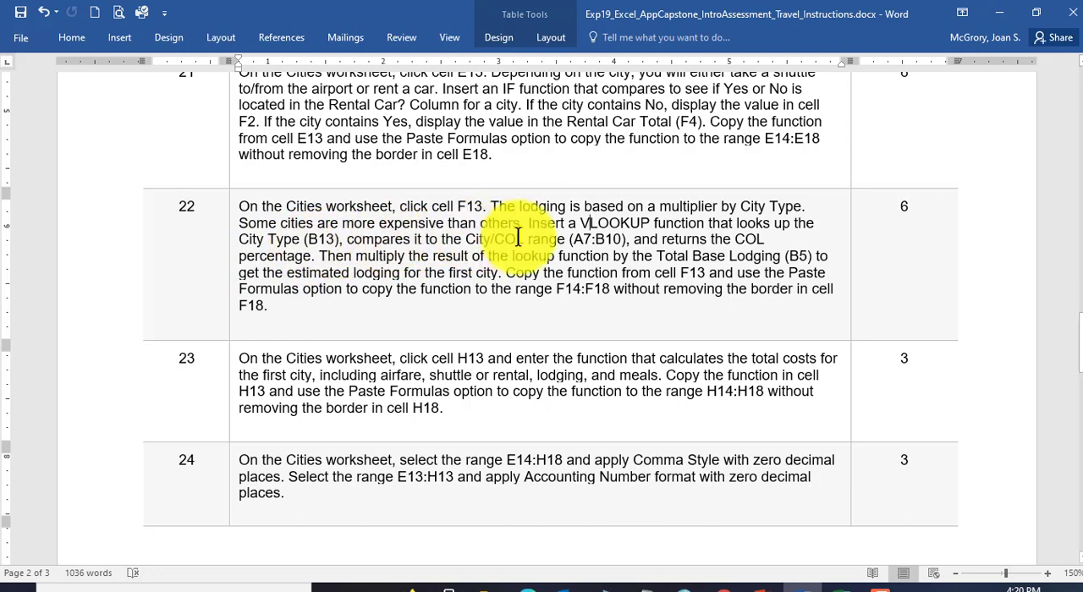
right_click(466, 238)
left_click_drag(466, 238, 605, 239)
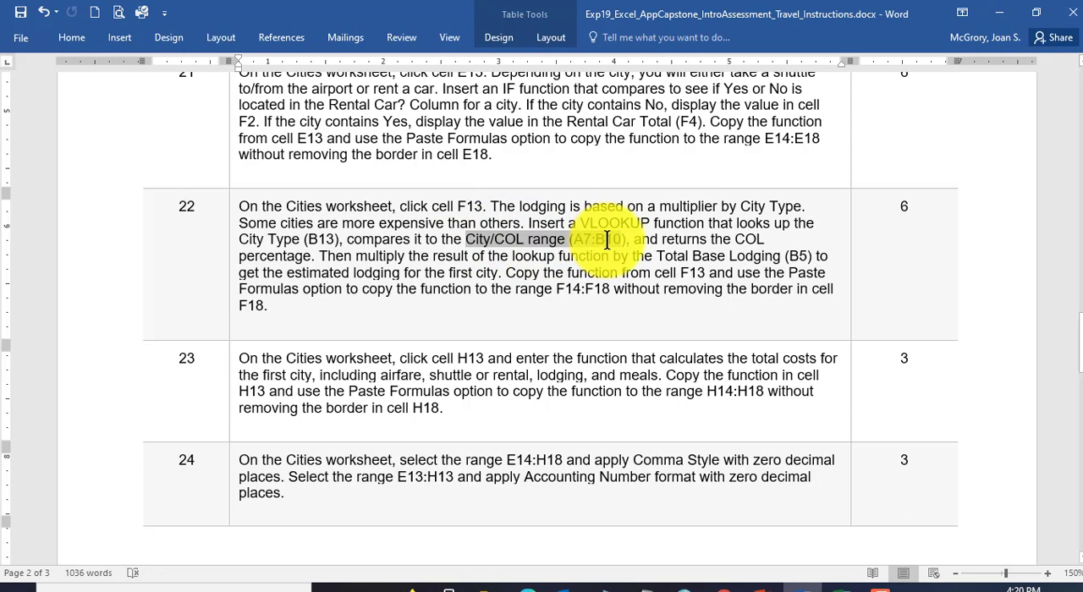
Step: Review instruction 22's remaining requirement to multiply the lookup result by Total Base Lodging (B5), highlighting that sentence and the VLOOKUP sentence
left_click(292, 258)
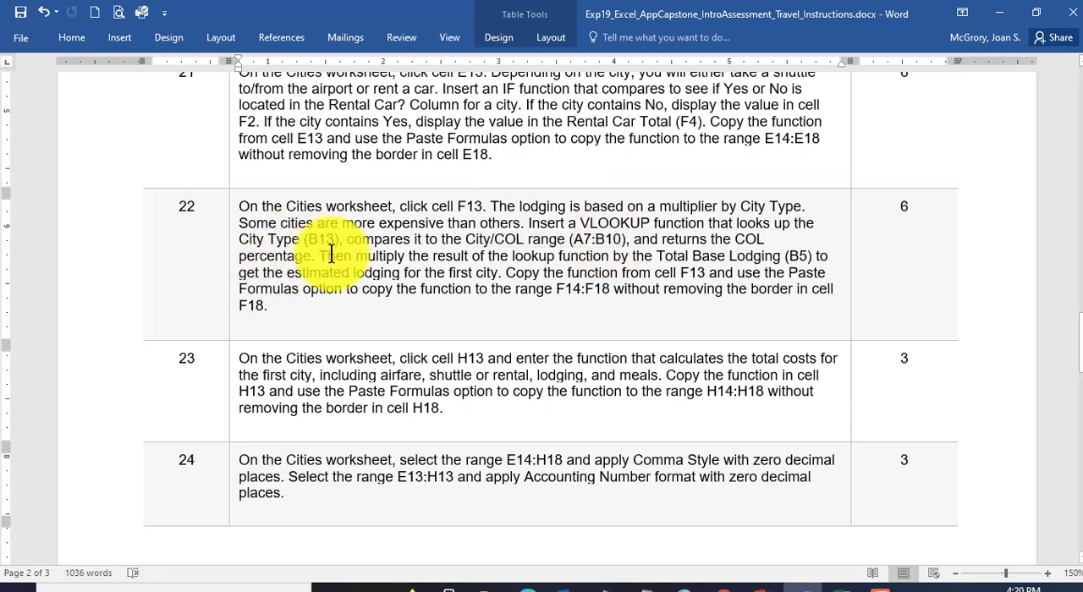
left_click_drag(326, 255, 717, 255)
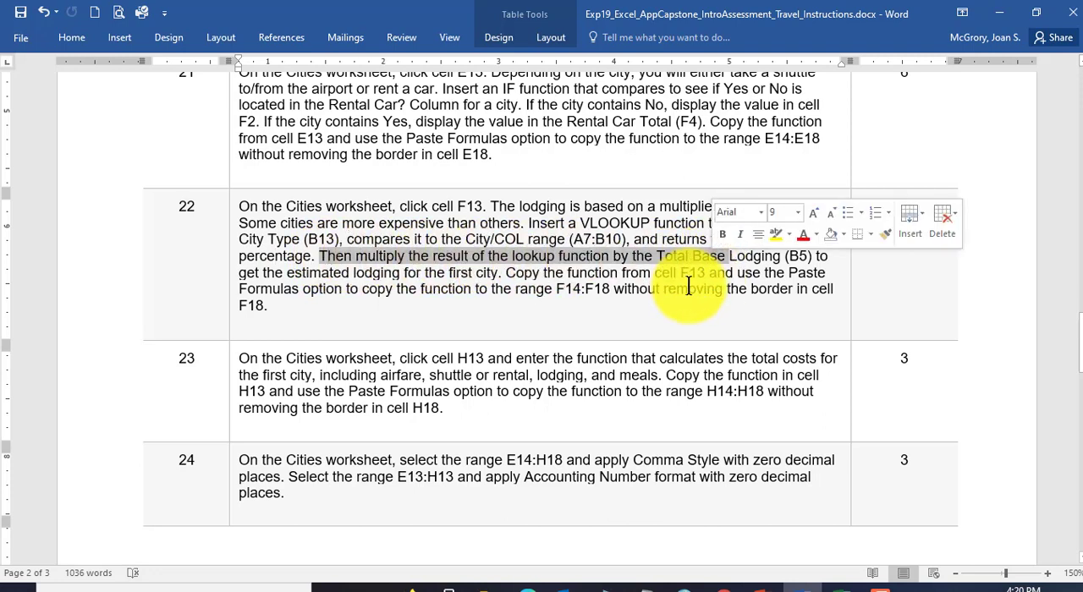
left_click(472, 288)
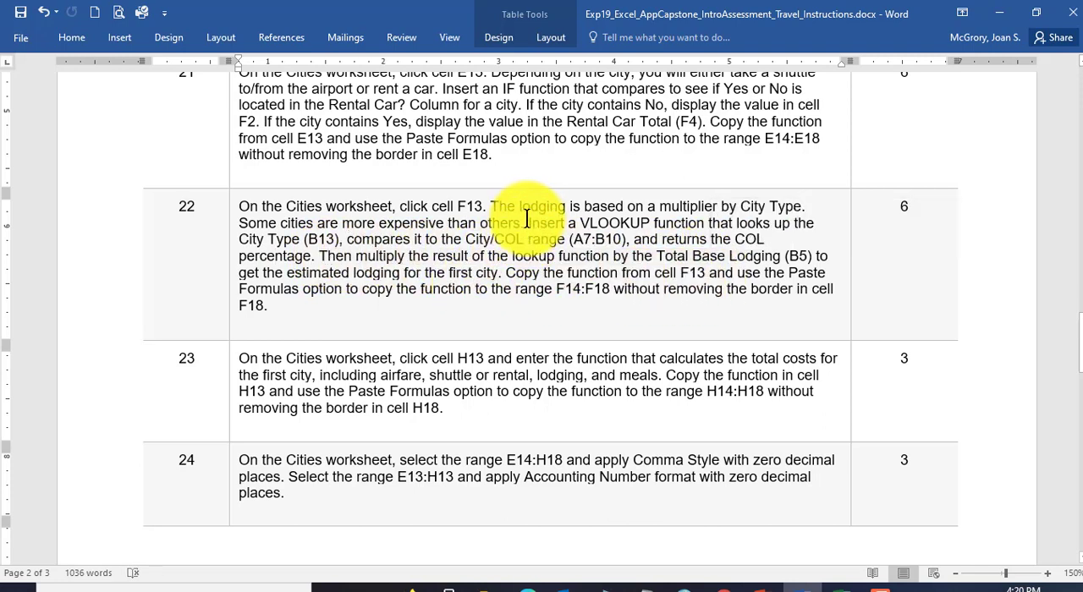
left_click_drag(528, 222, 320, 255)
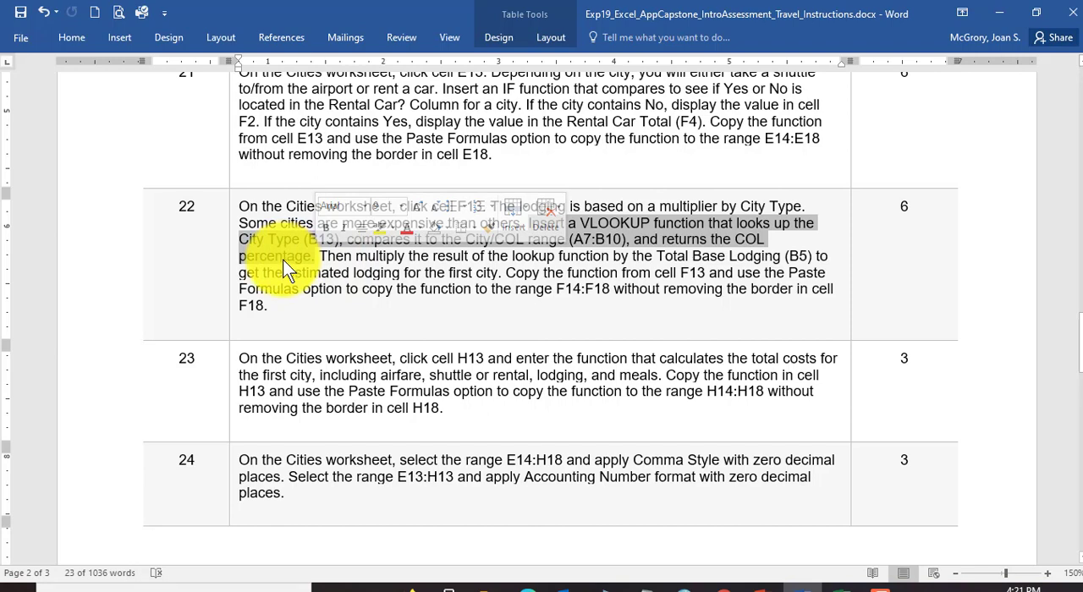
left_click(283, 259)
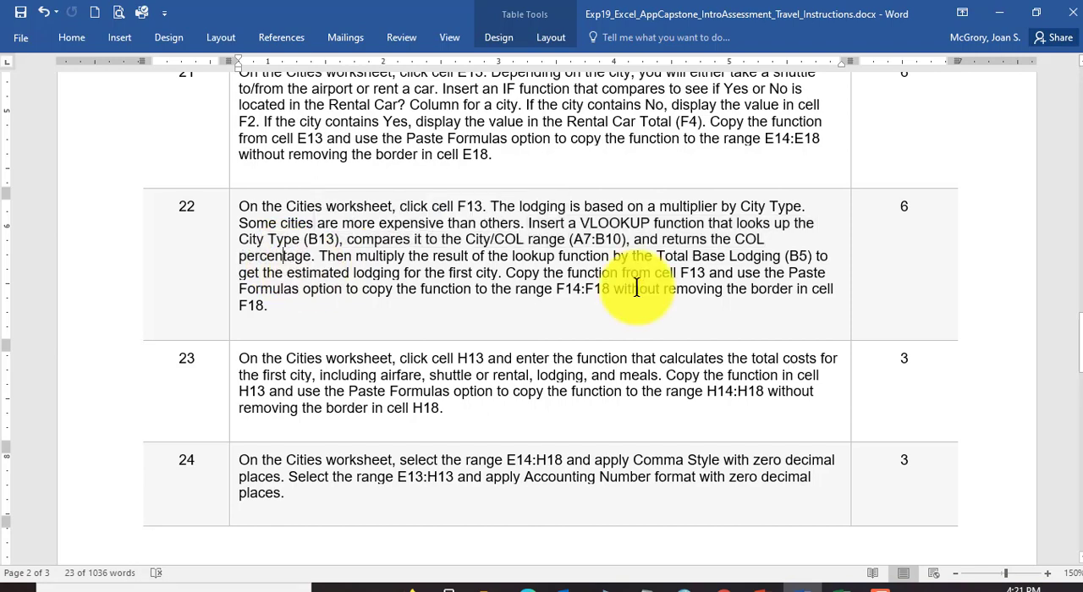
Step: Switch to Excel and insert a VLOOKUP function in Lodging cell F13, searching the function list for "vlookup"
left_click(830, 586)
left_click(371, 390)
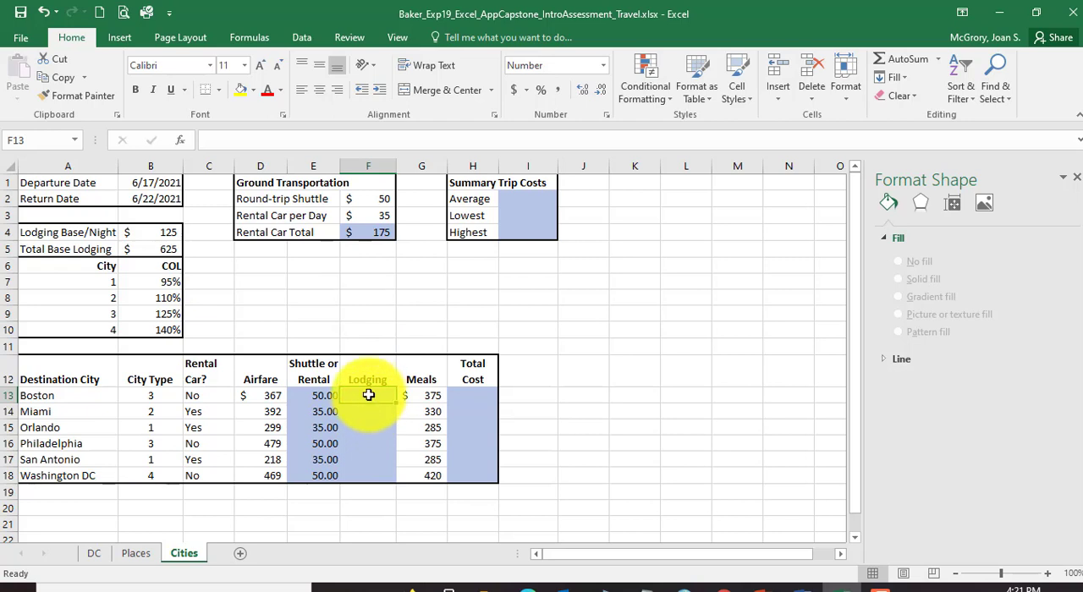
left_click(181, 141)
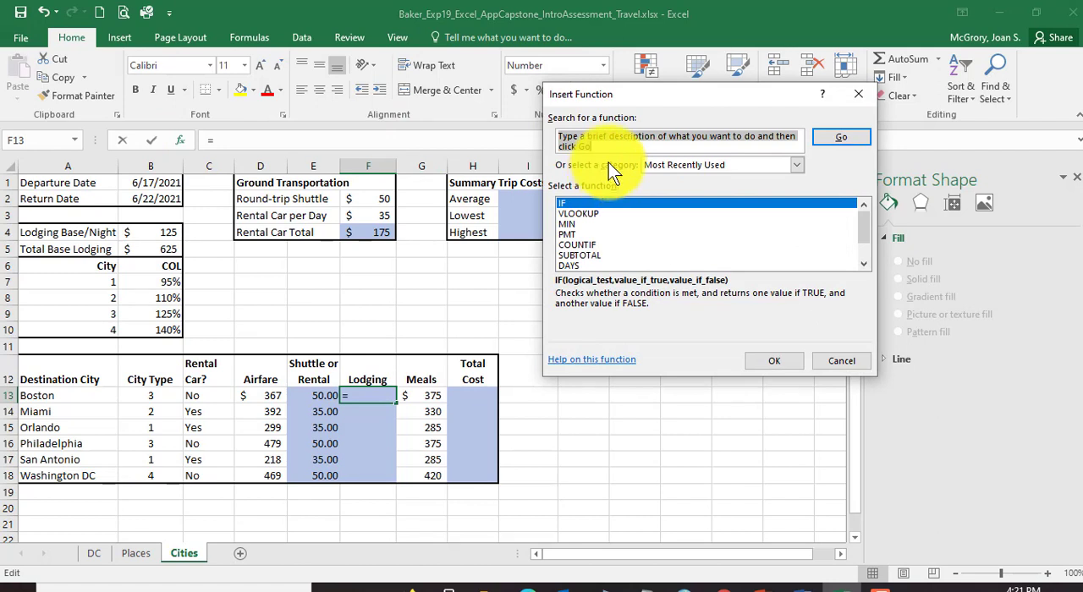
type("vlookup")
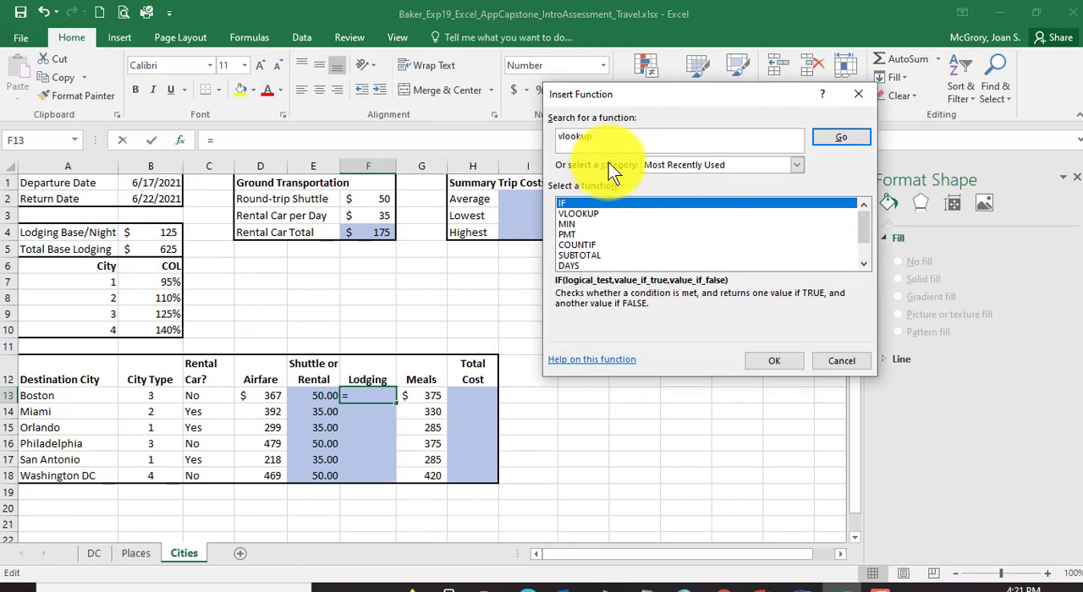
key("Return")
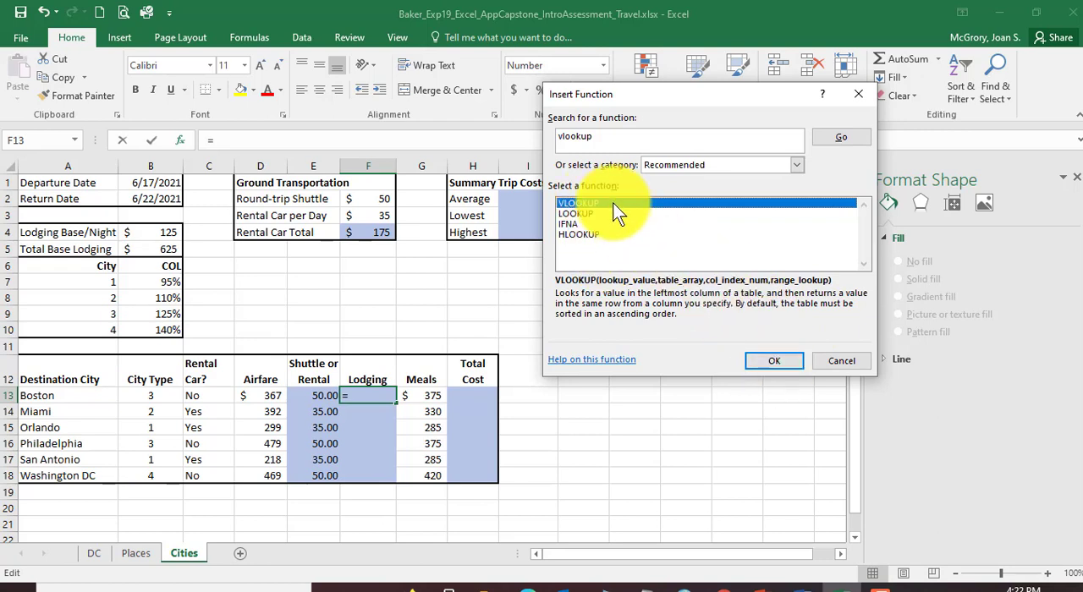
left_click(777, 360)
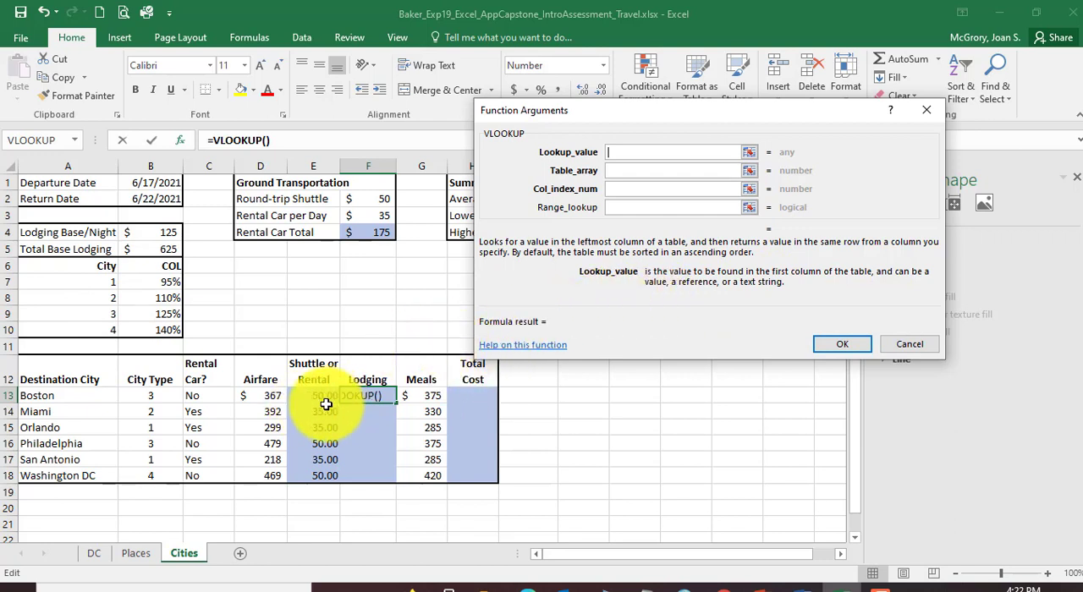
Step: Set the VLOOKUP's lookup value to B13 and its table array to the absolute City/COL range $A$7:$B$10
left_click(148, 395)
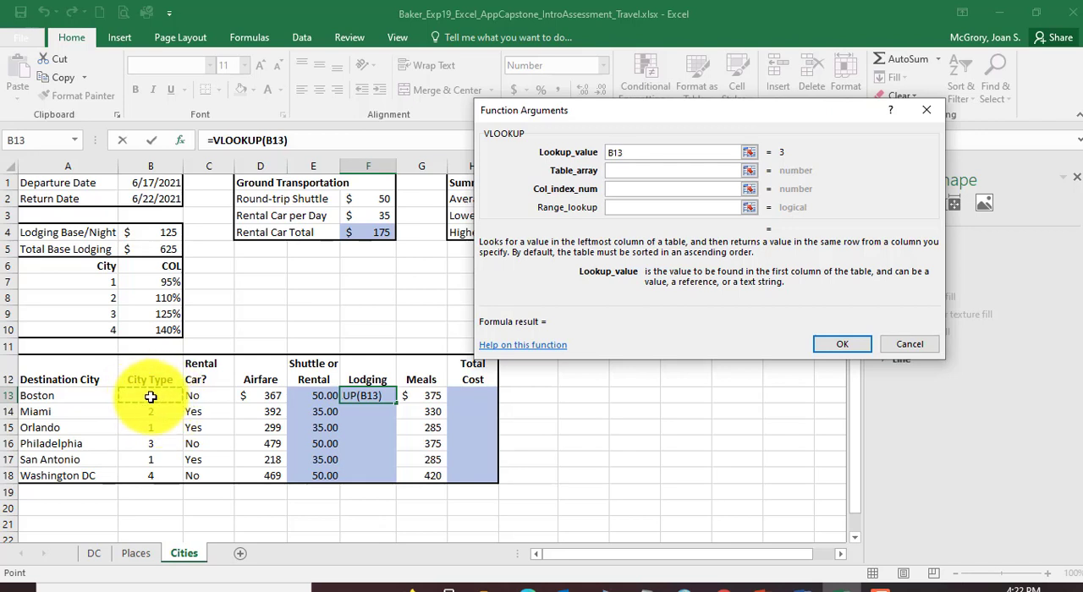
left_click(627, 171)
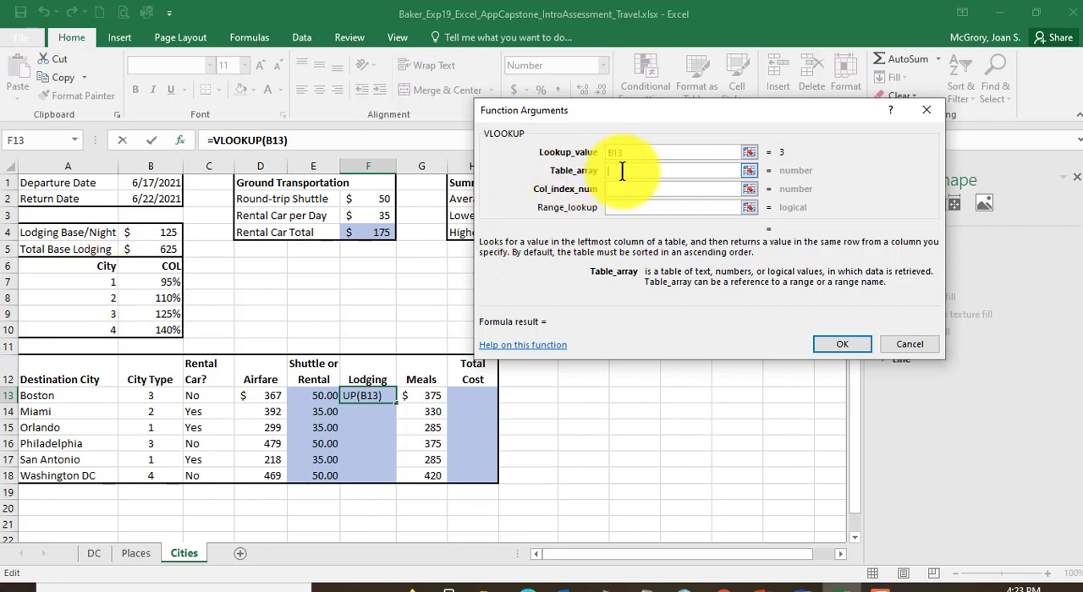
left_click_drag(99, 283, 156, 336)
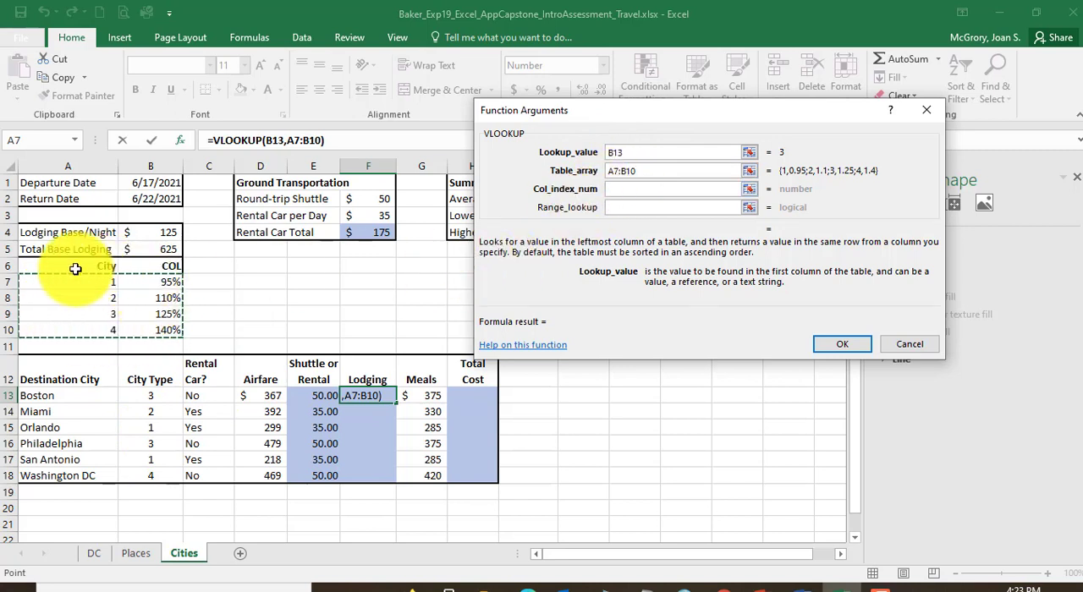
left_click(627, 171)
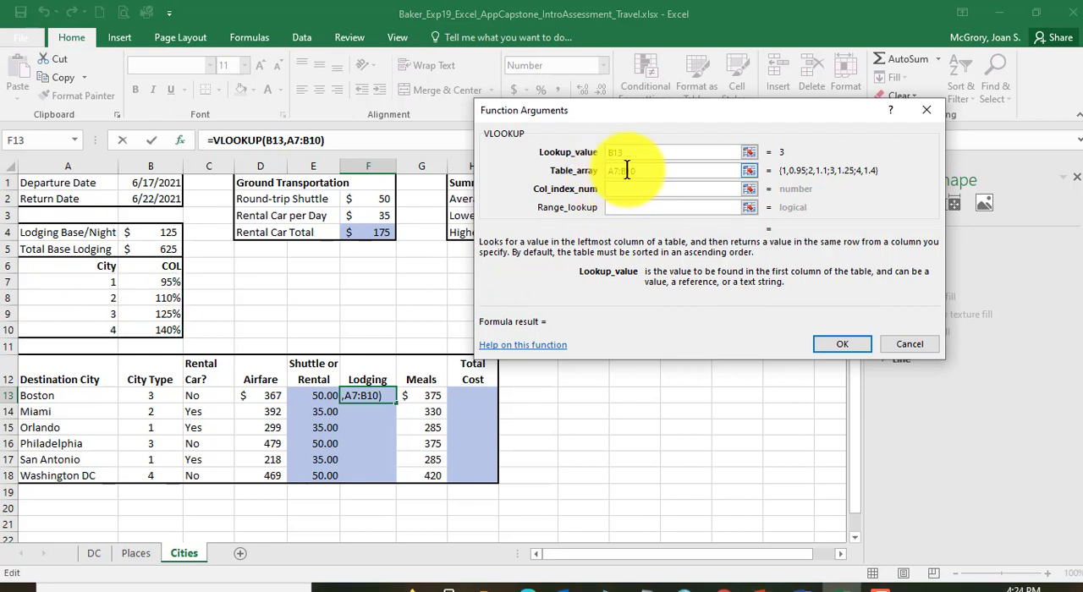
key("F4")
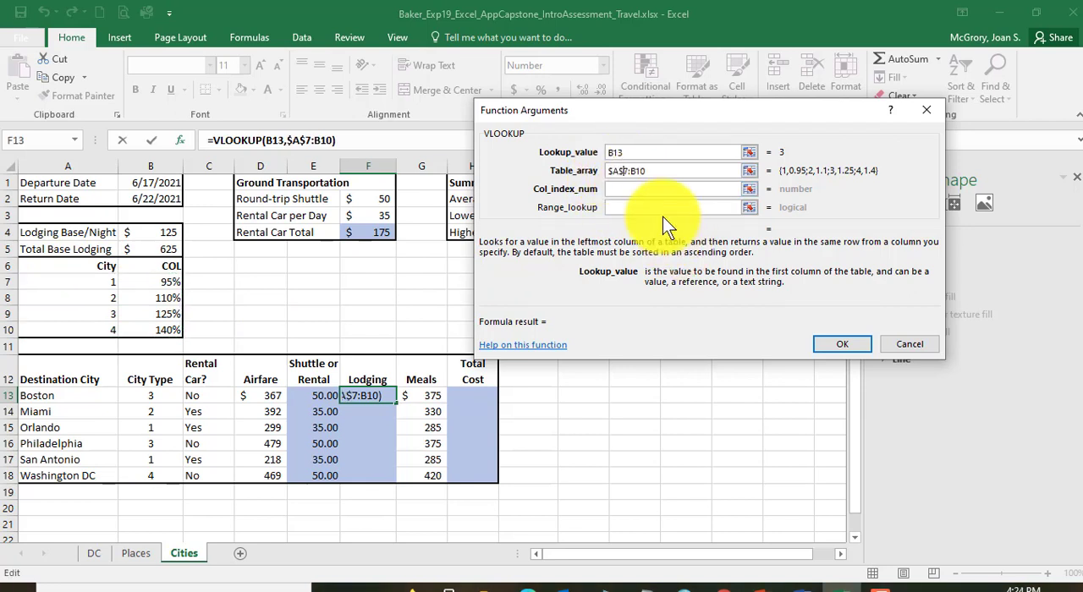
left_click(631, 171)
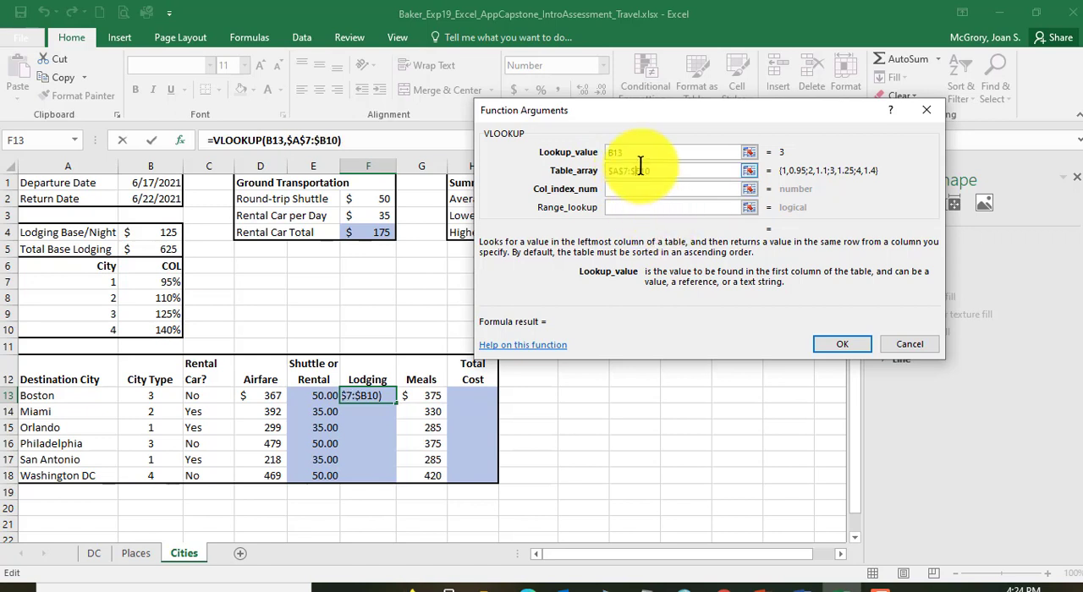
key("F4")
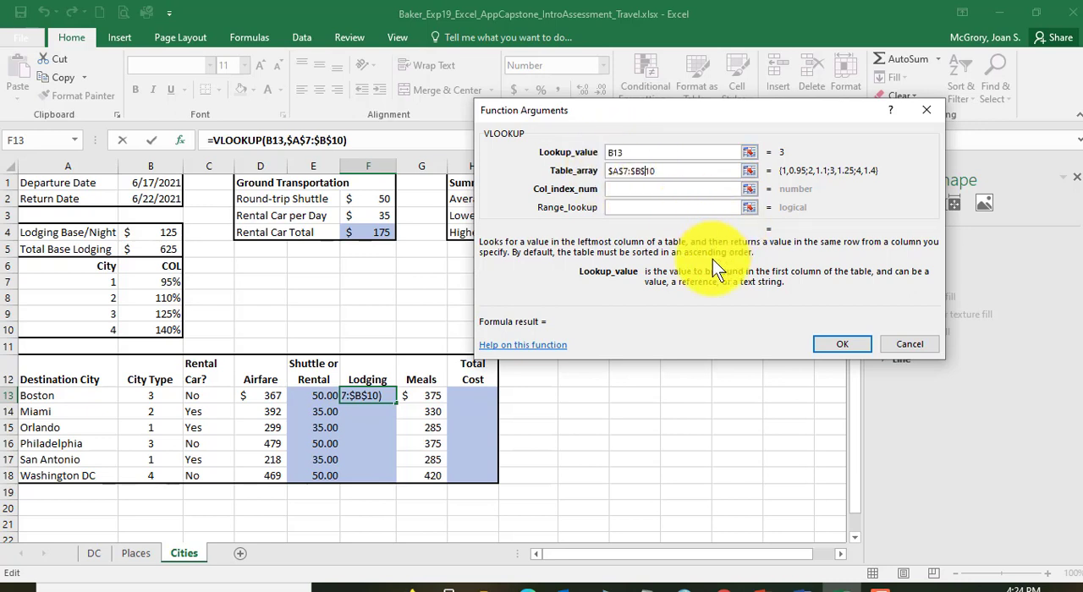
Step: Set the VLOOKUP's column index number to 2 and move on to its Range_lookup argument
left_click(628, 189)
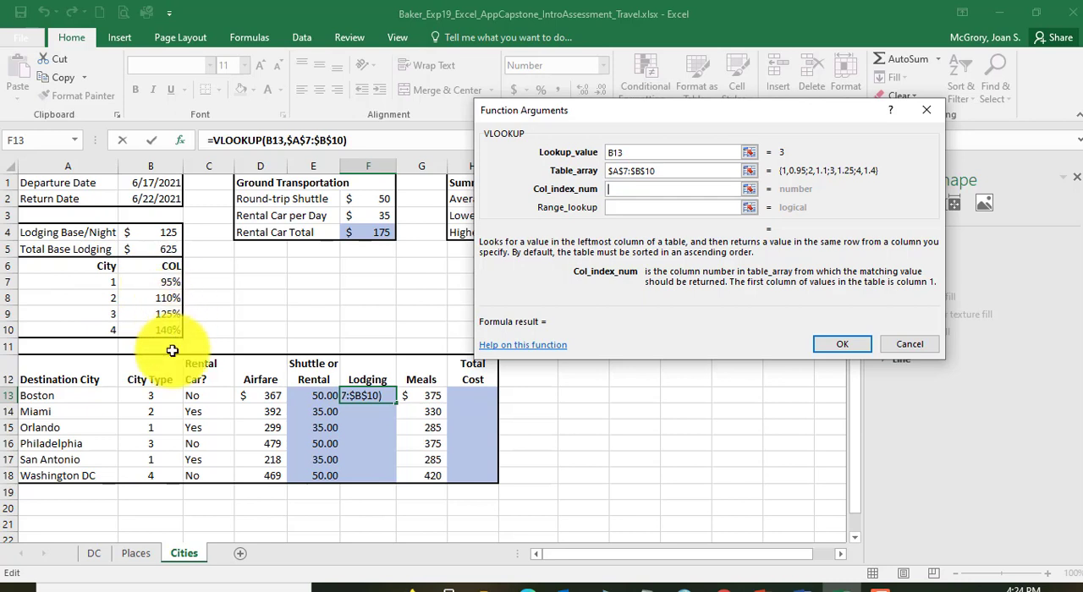
type("2")
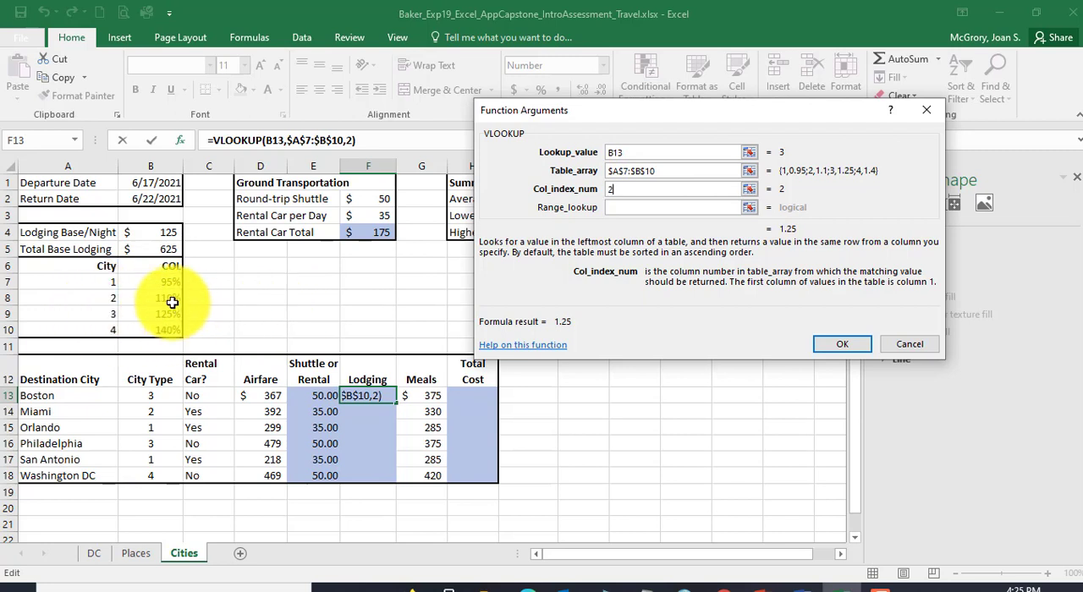
left_click(624, 209)
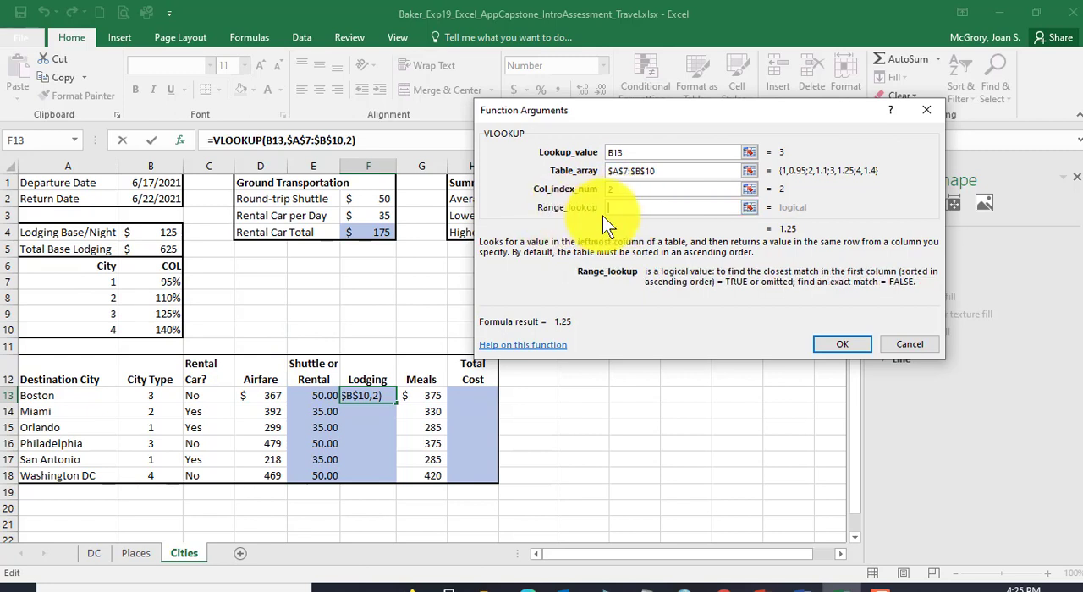
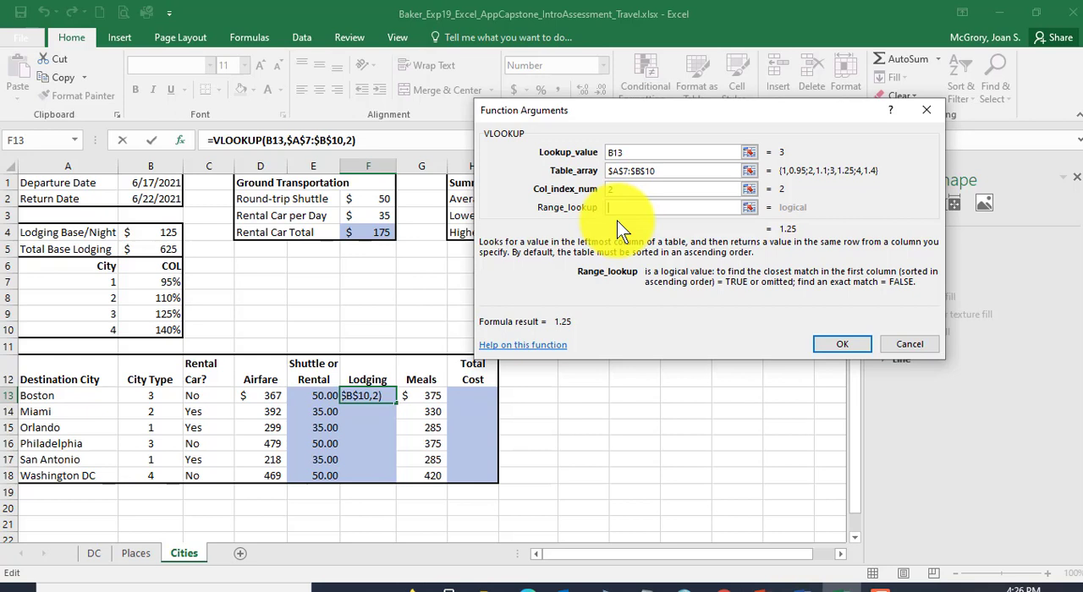
Step: Finish the VLOOKUP function in F13, leaving its Range_lookup argument blank
left_click(829, 348)
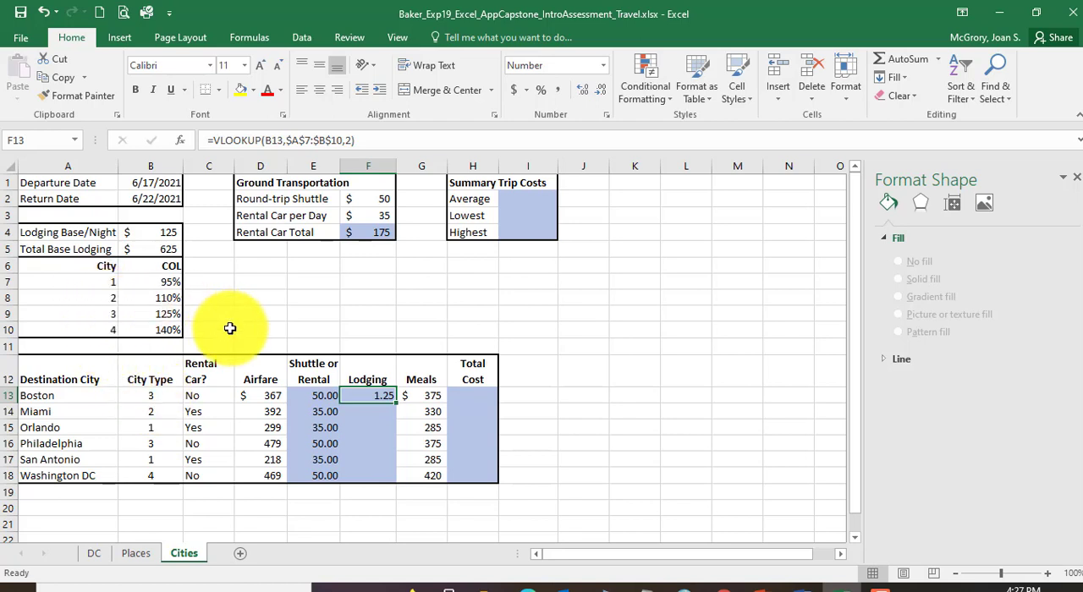
Step: Test the F13 lookup by entering 1 as Boston's City Type in B13, undo that entry, and keep the VLOOKUP in place
left_click(153, 396)
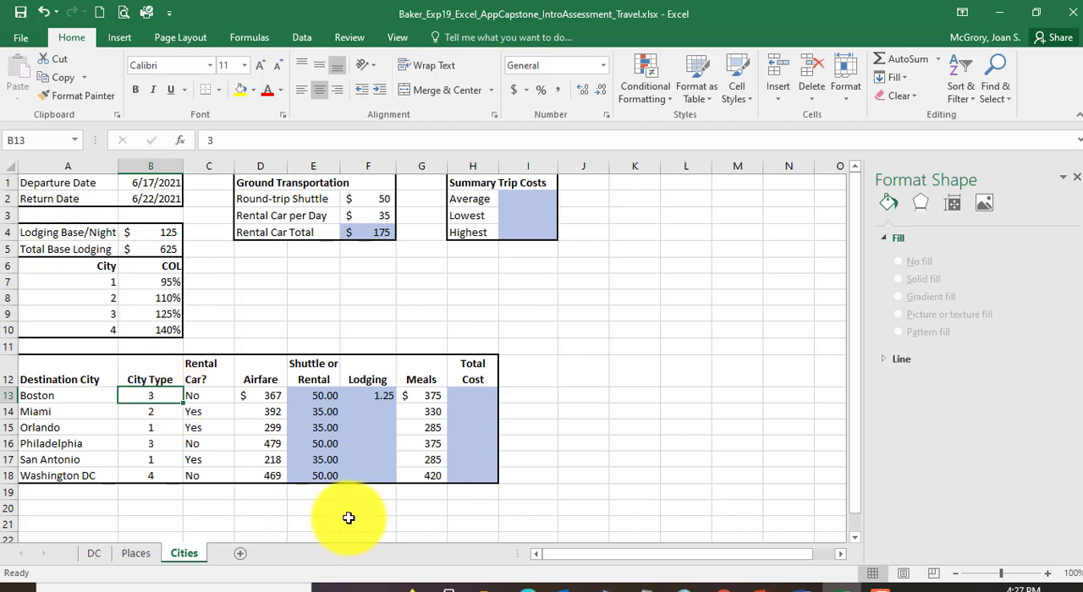
type("1")
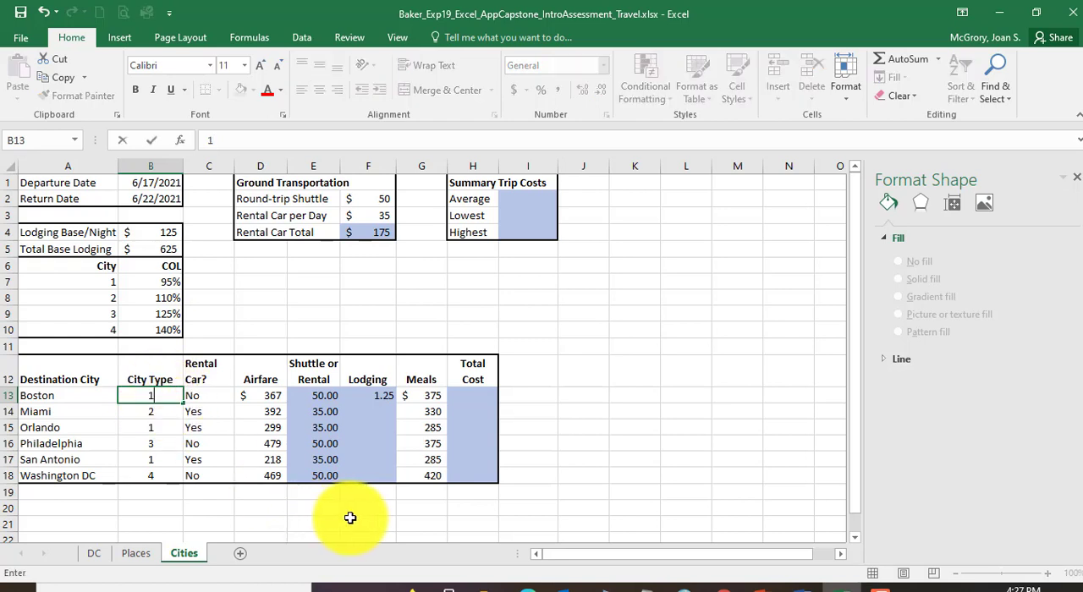
key("Return")
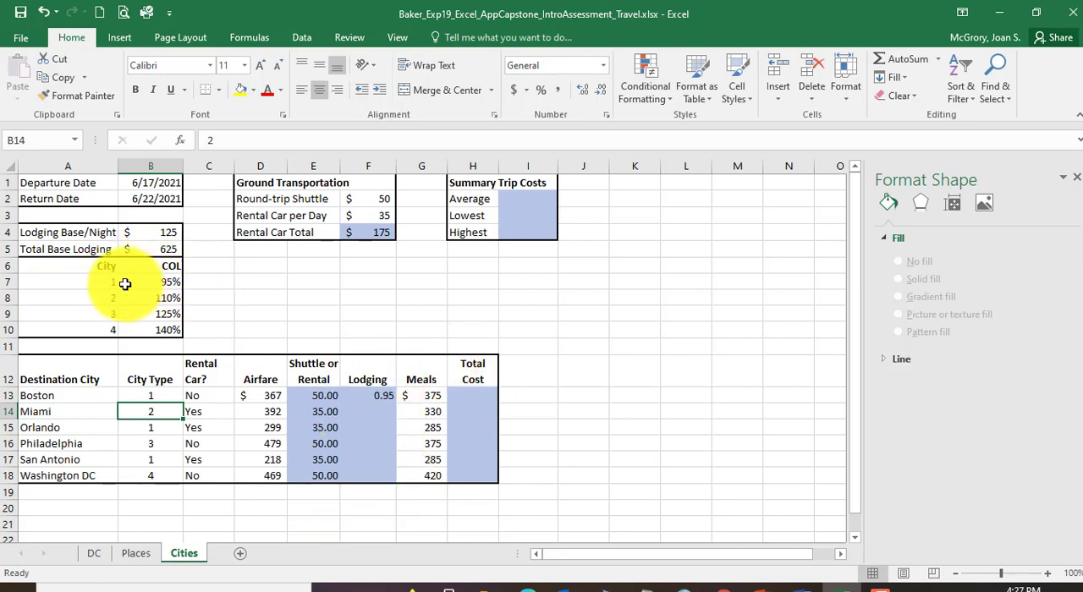
left_click(49, 12)
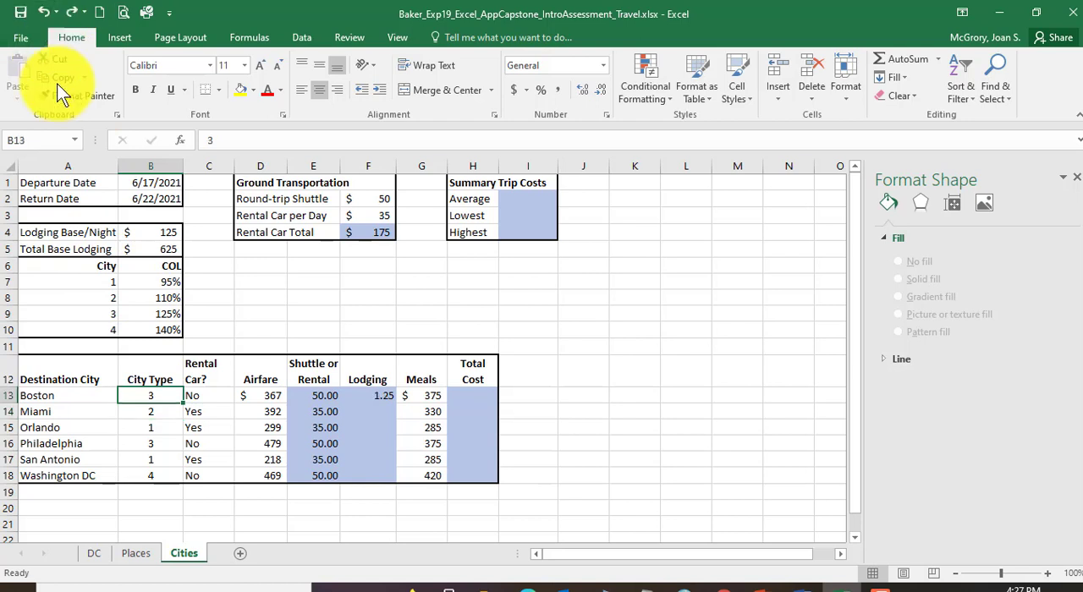
left_click(49, 12)
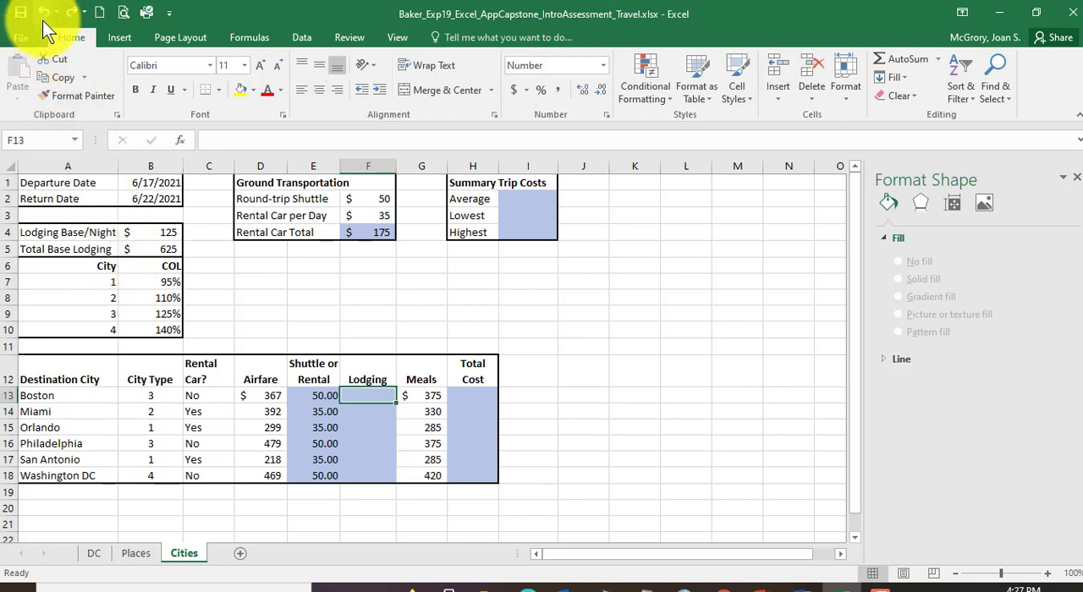
left_click(72, 12)
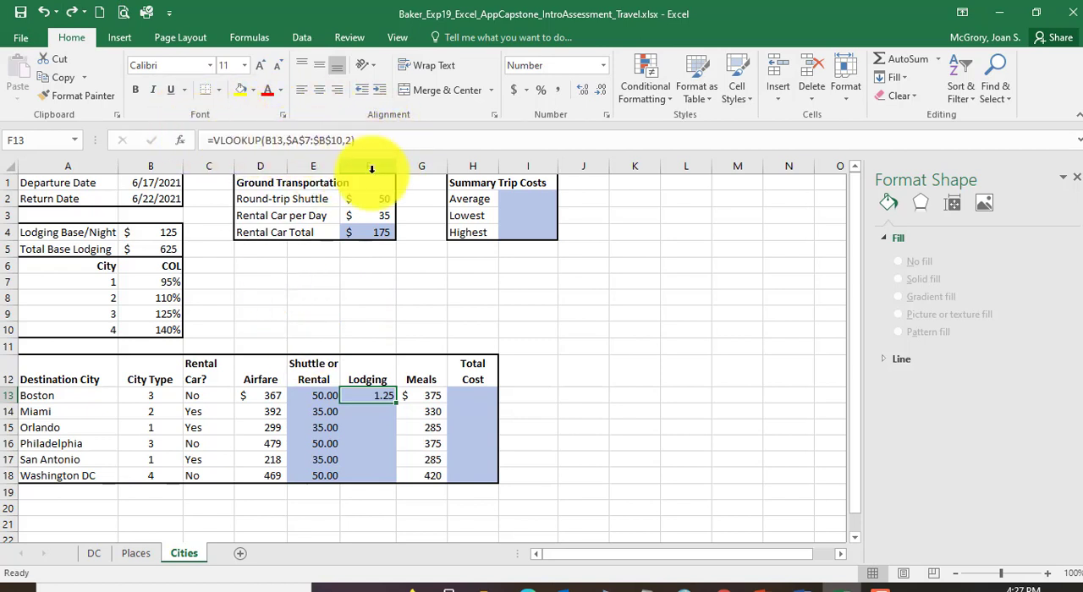
Step: Switch to the Word instructions, color "Then" red in instruction 22, and select its "Total Base Lodging (B5" text
left_click(803, 584)
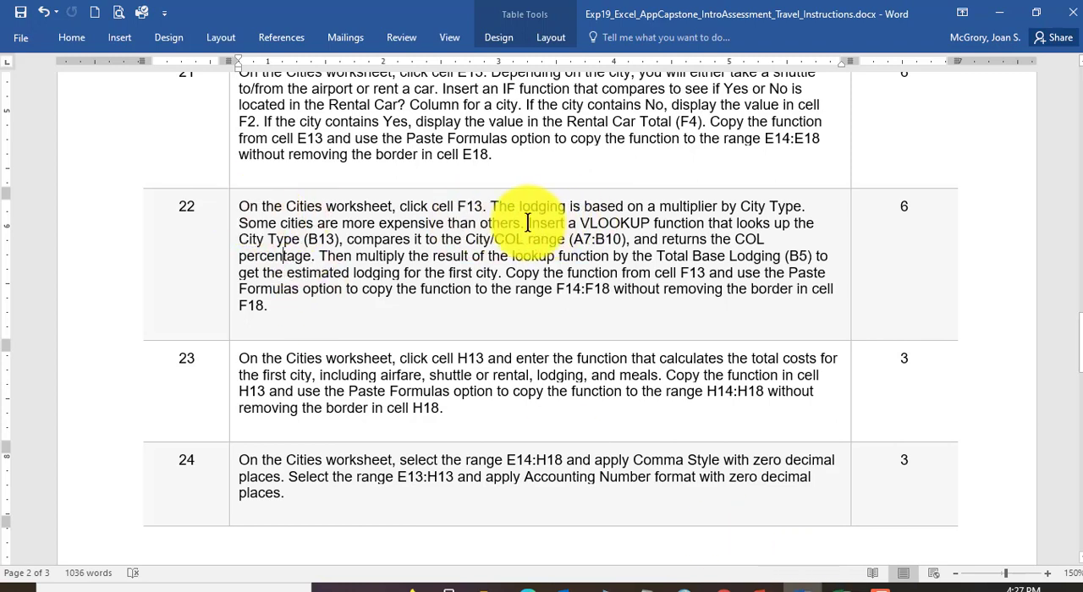
left_click_drag(529, 223, 330, 260)
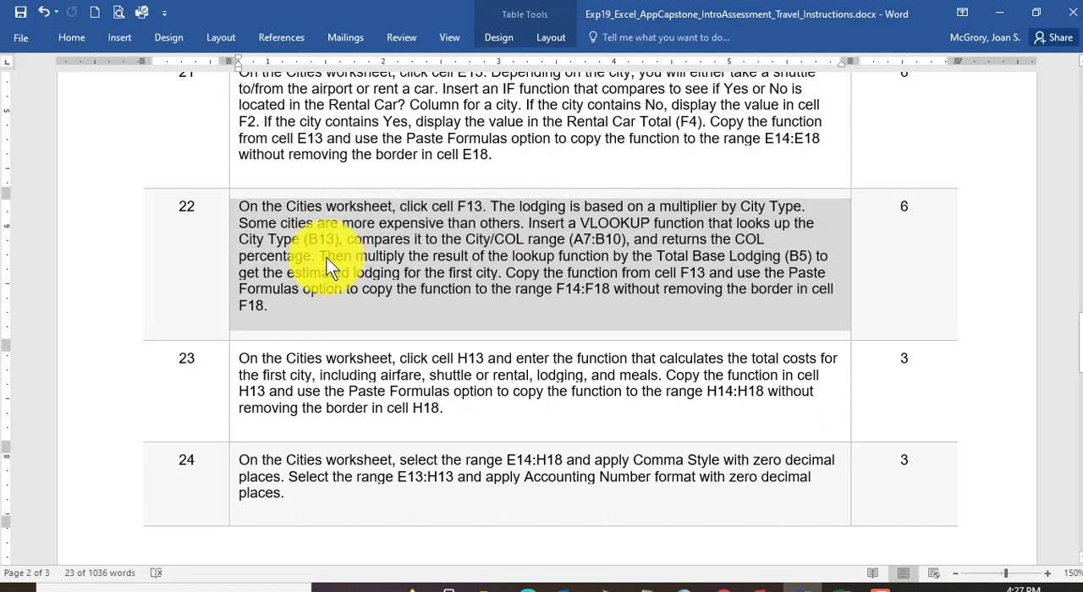
double_click(335, 256)
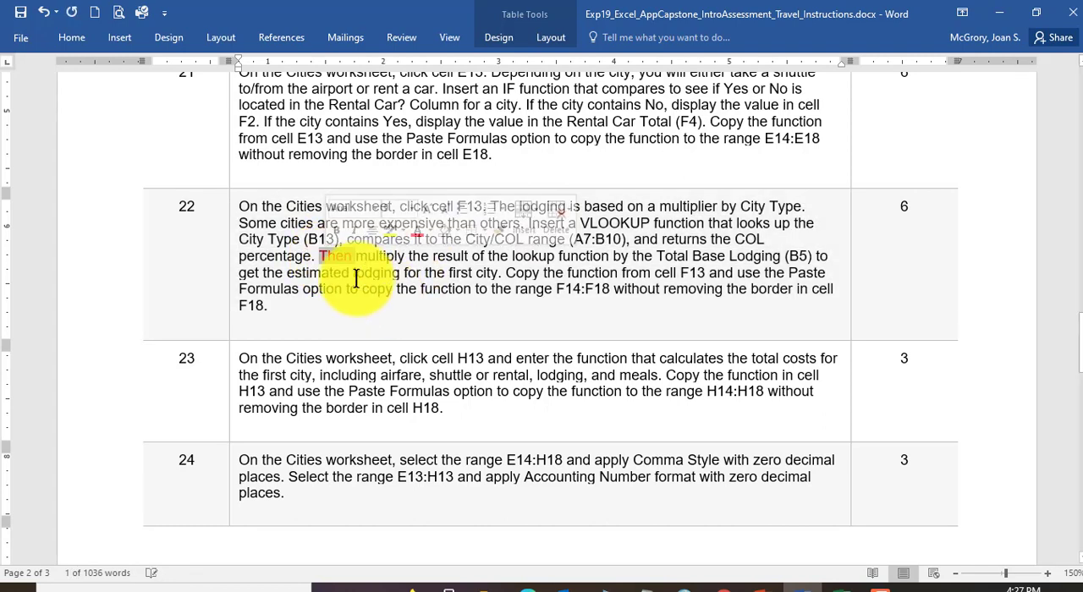
left_click(364, 254)
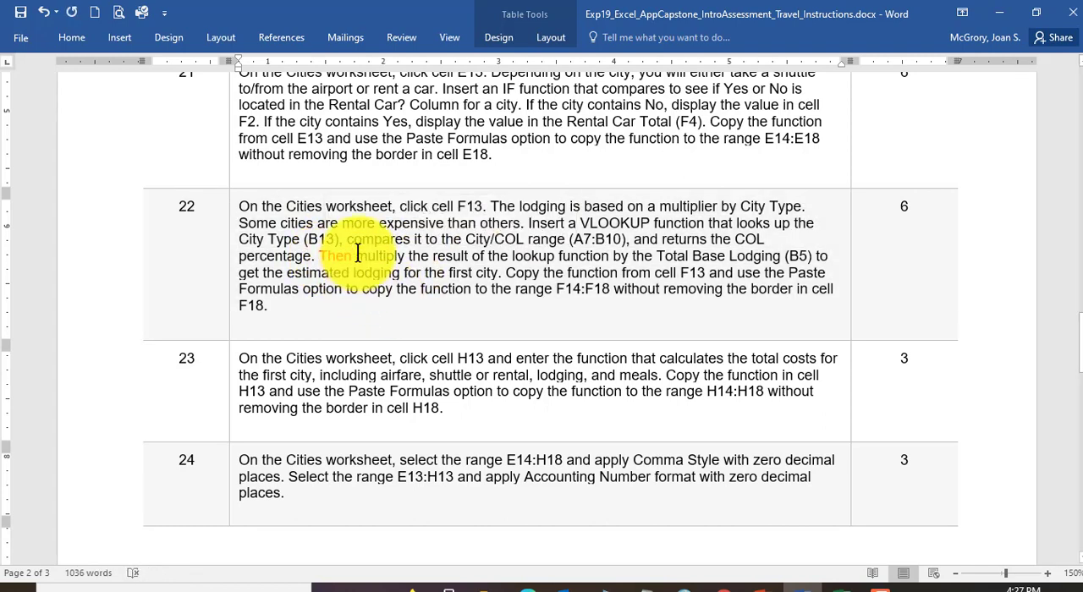
left_click_drag(375, 254, 809, 258)
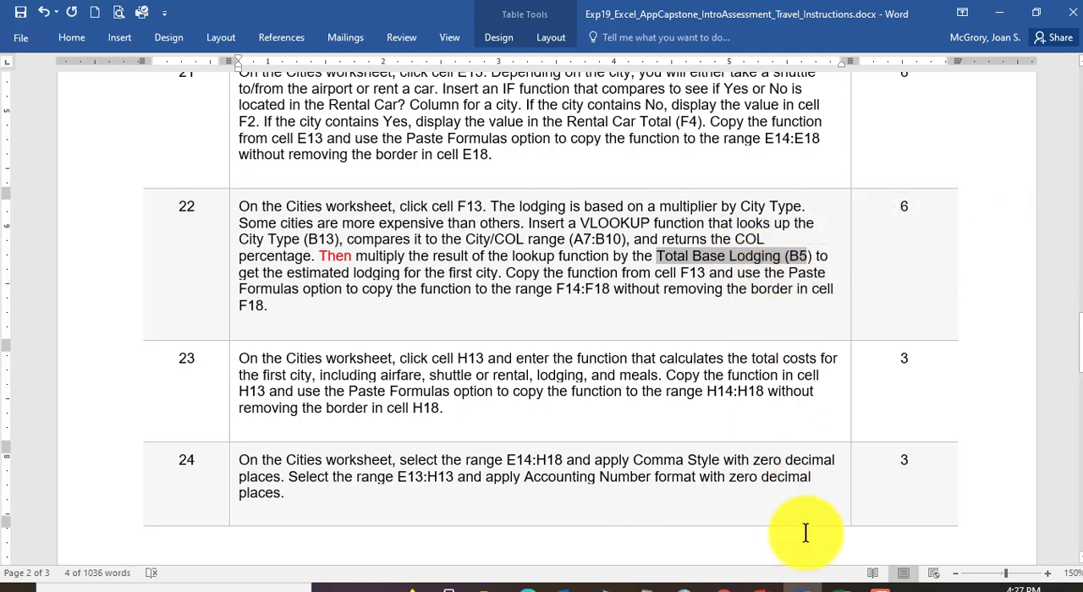
Step: Switch back to Excel and multiply the VLOOKUP in F13 by Total Base Lodging, cell B5
left_click(846, 585)
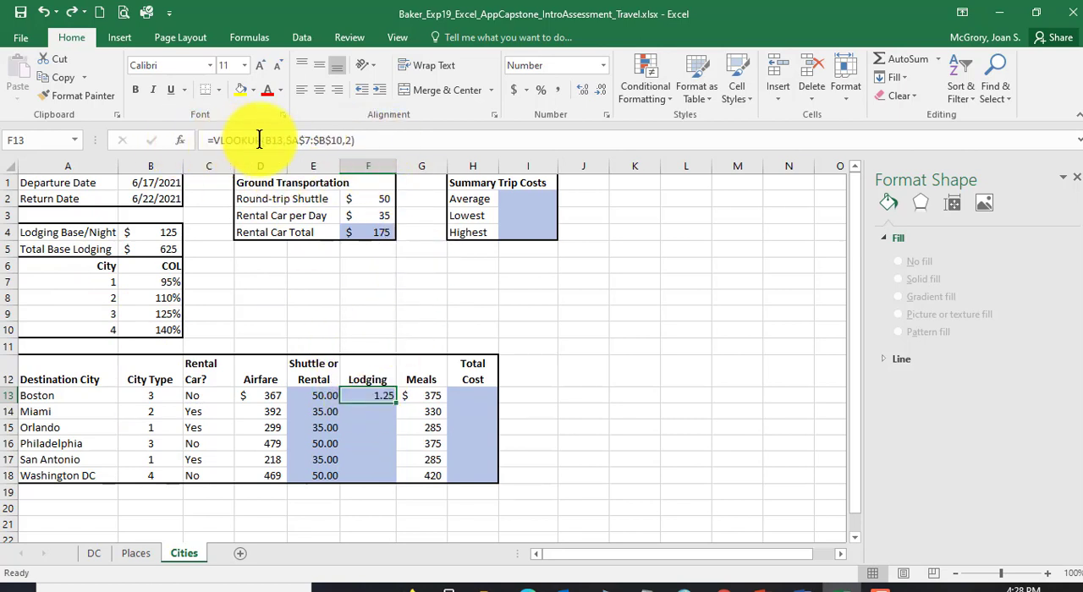
left_click(381, 140)
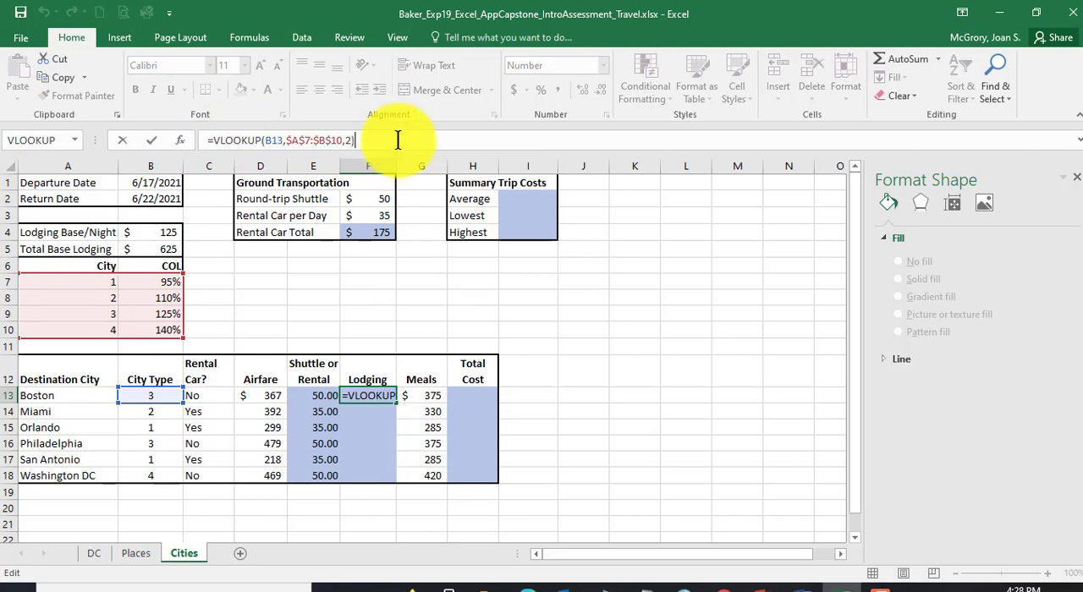
type(")")
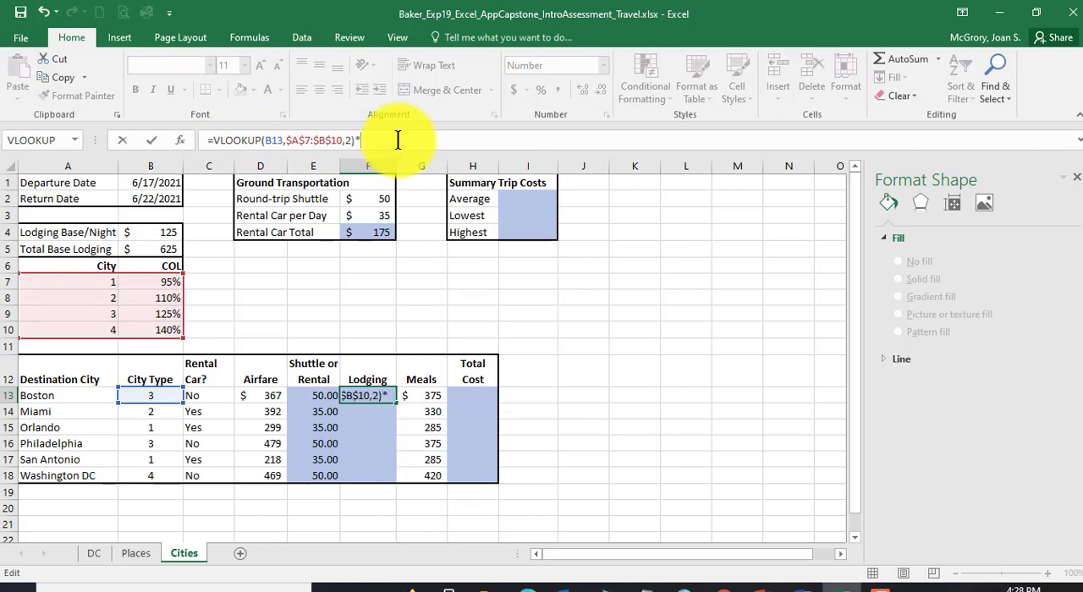
type("*")
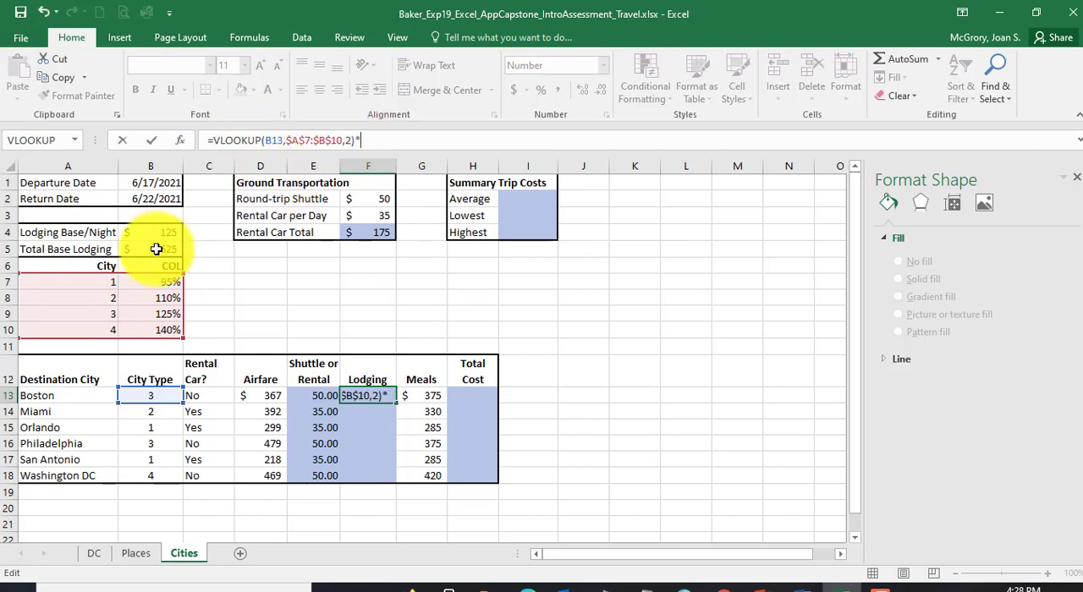
left_click(157, 248)
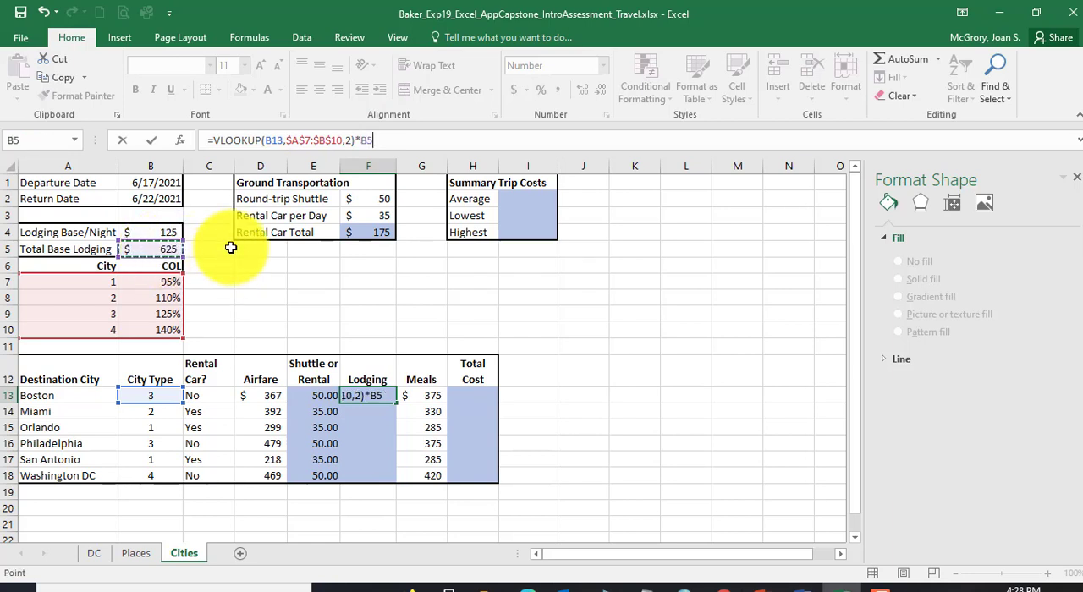
key("Return")
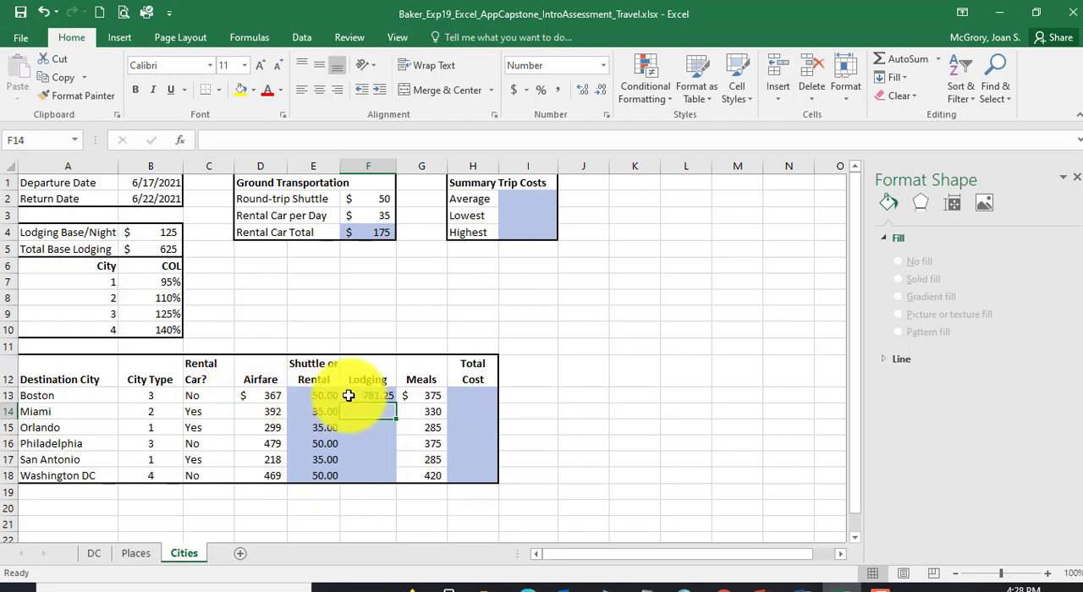
Step: Test Boston's Rental Car entry in C13 with Yes, and undo the change
left_click(203, 397)
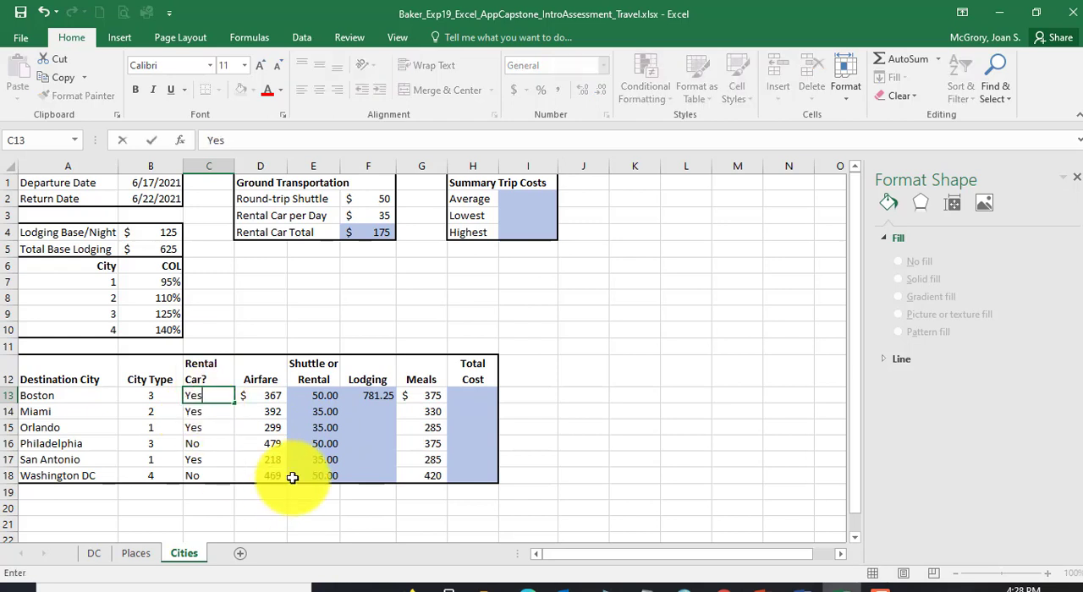
key("Return")
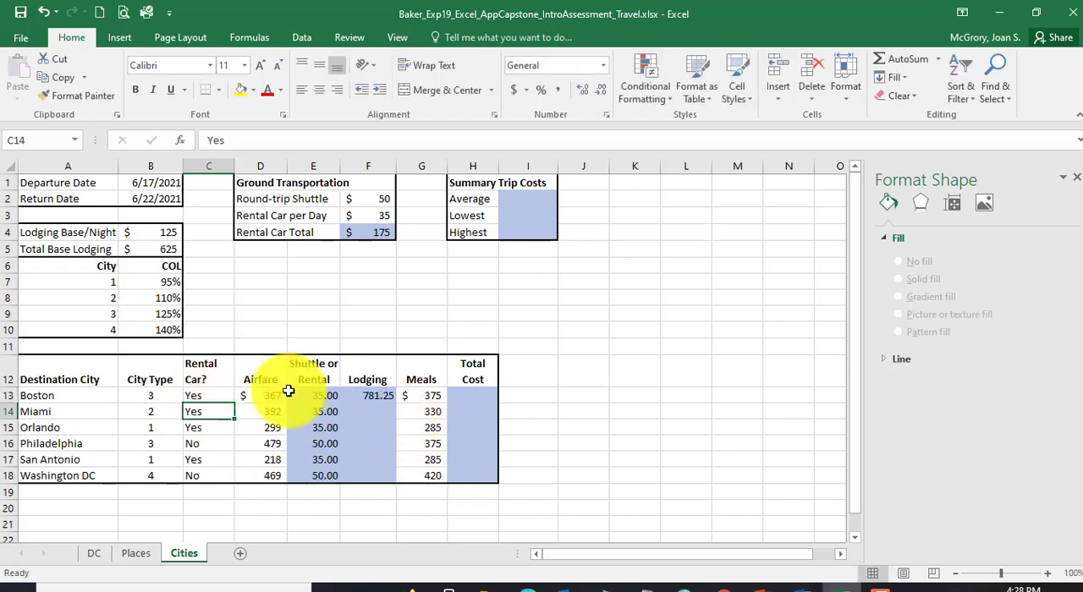
left_click(41, 14)
left_click(48, 10)
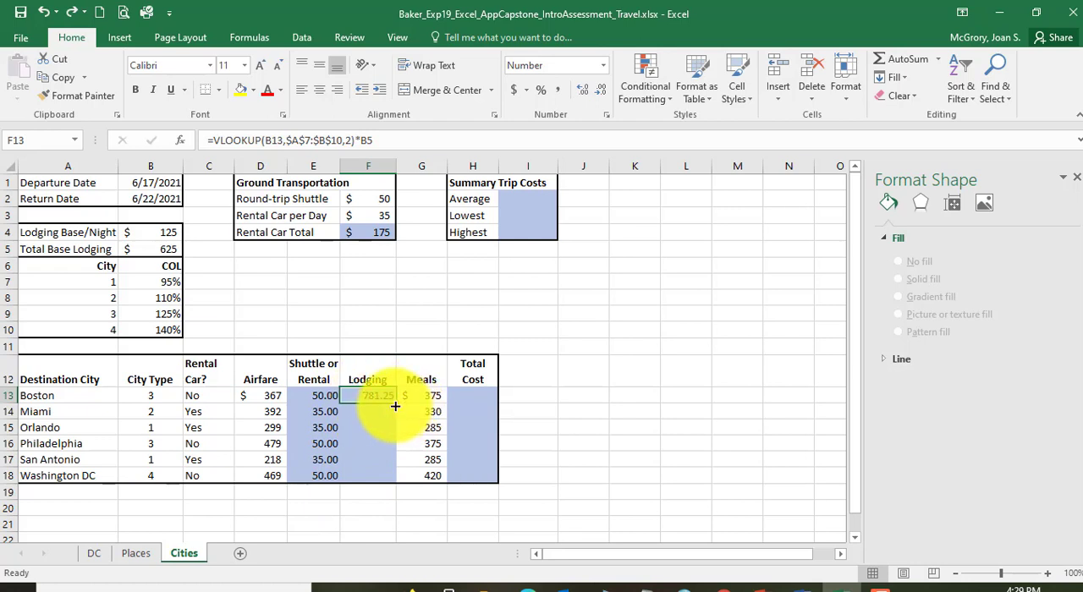
left_click(60, 80)
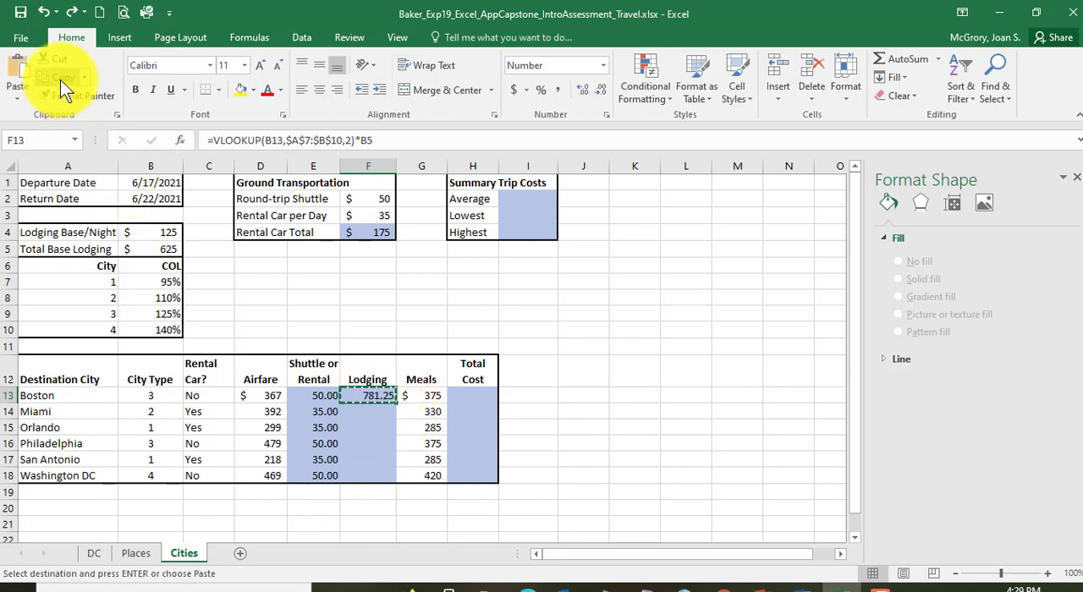
left_click_drag(374, 411, 370, 478)
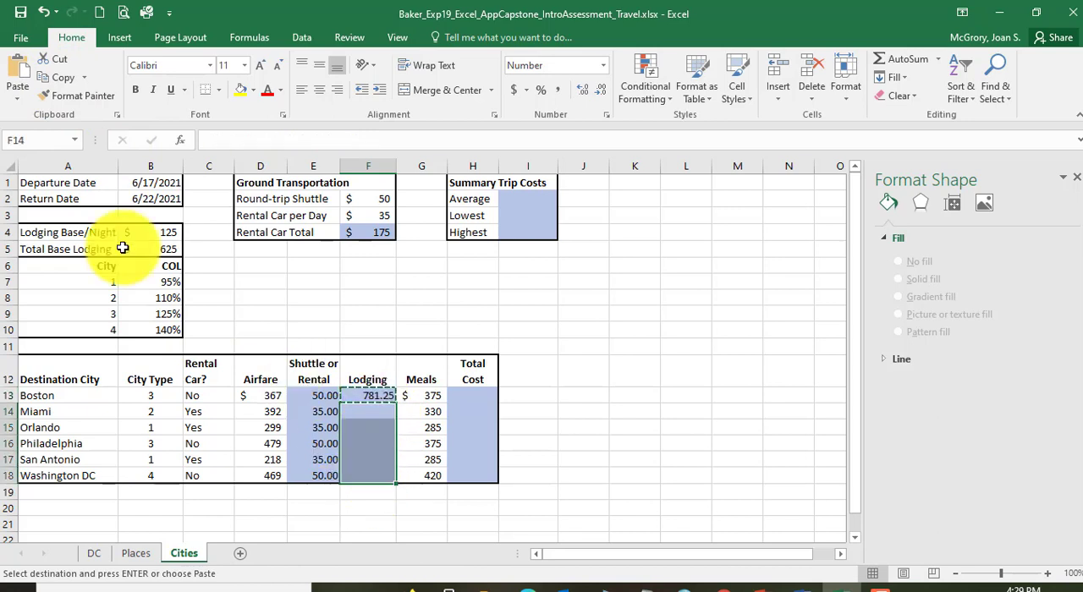
left_click(22, 104)
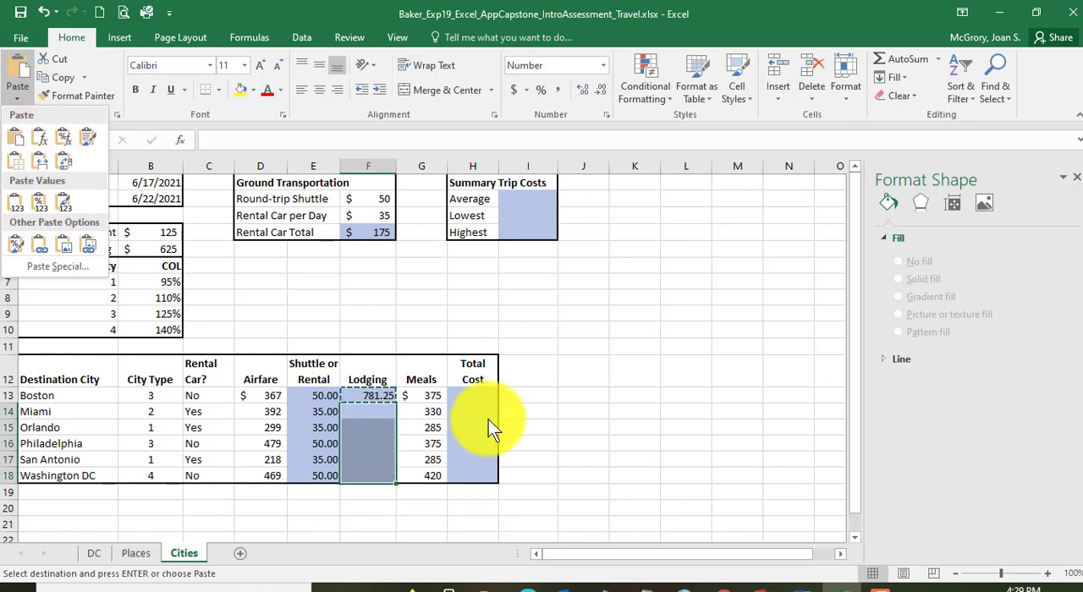
key("Escape")
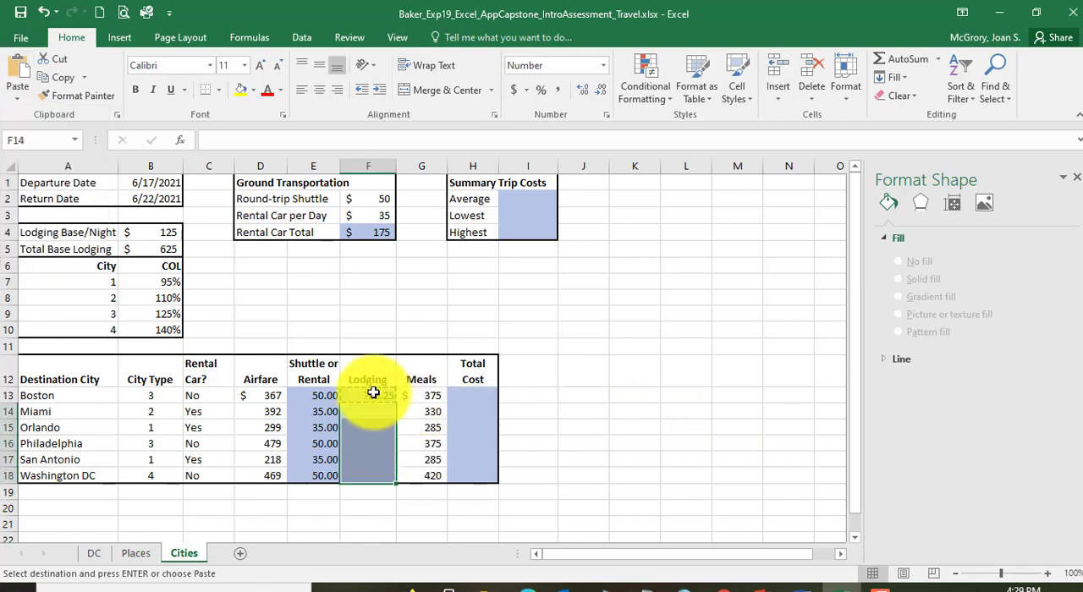
Step: Make the Total Base Lodging reference in F13's formula absolute as $B$5, save the workbook, and reselect F13
left_click(377, 396)
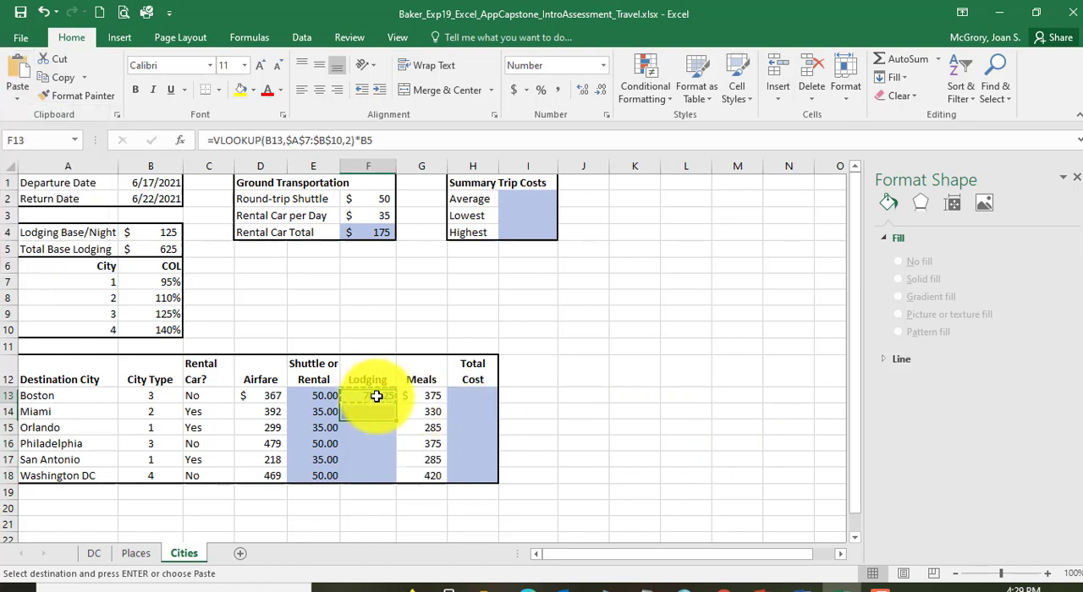
left_click(374, 140)
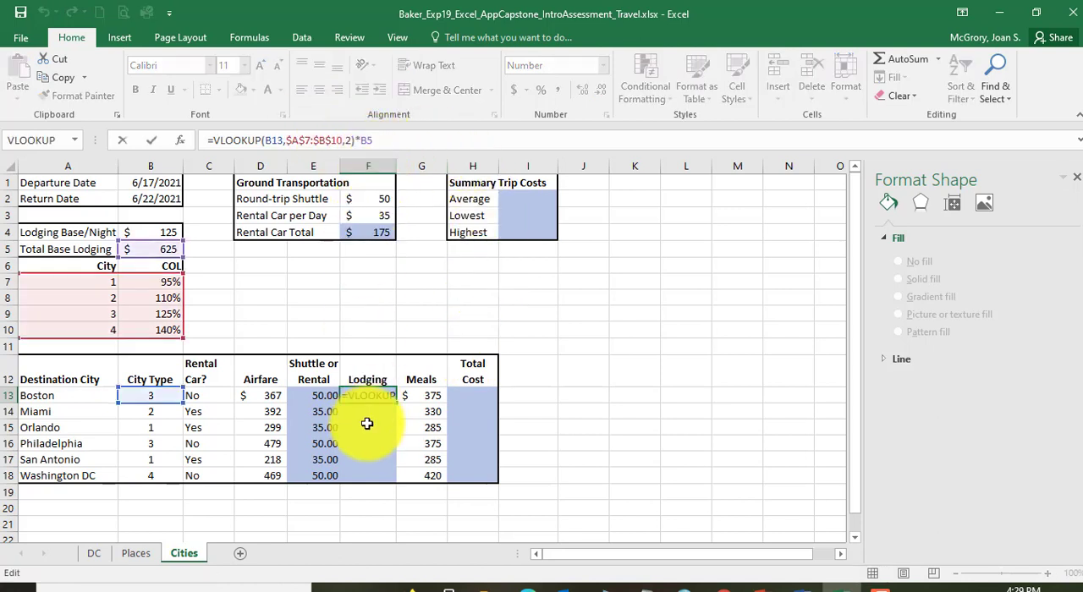
key("Escape")
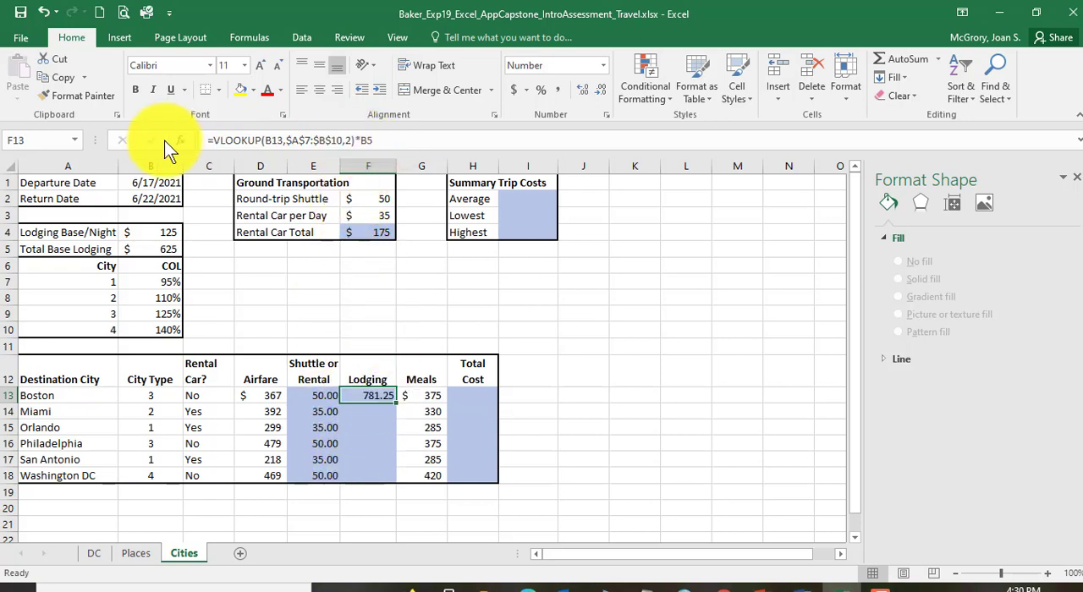
left_click(361, 140)
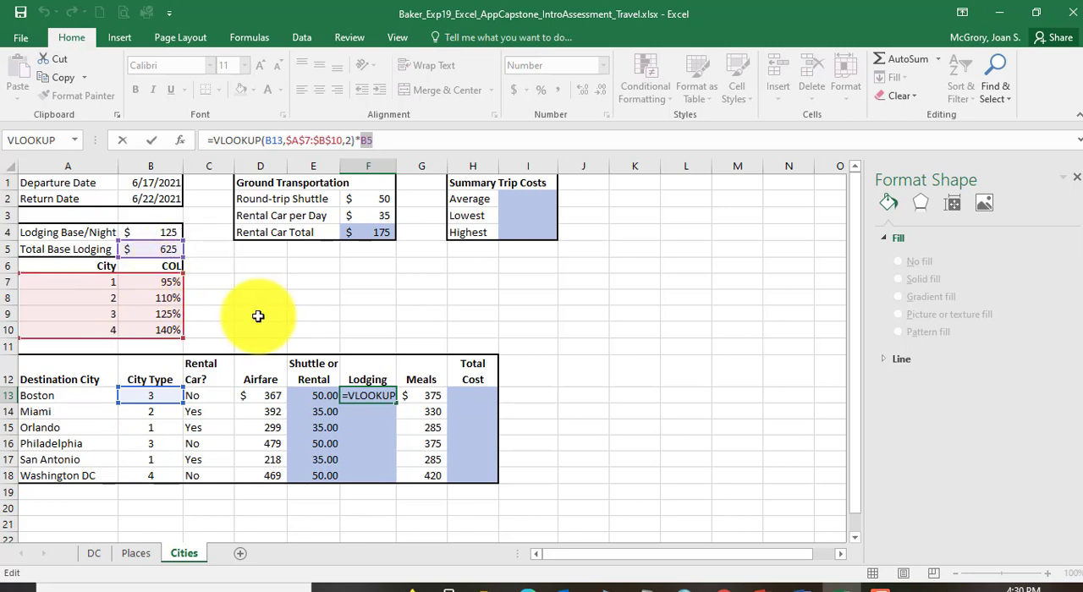
key("ctrl+Return")
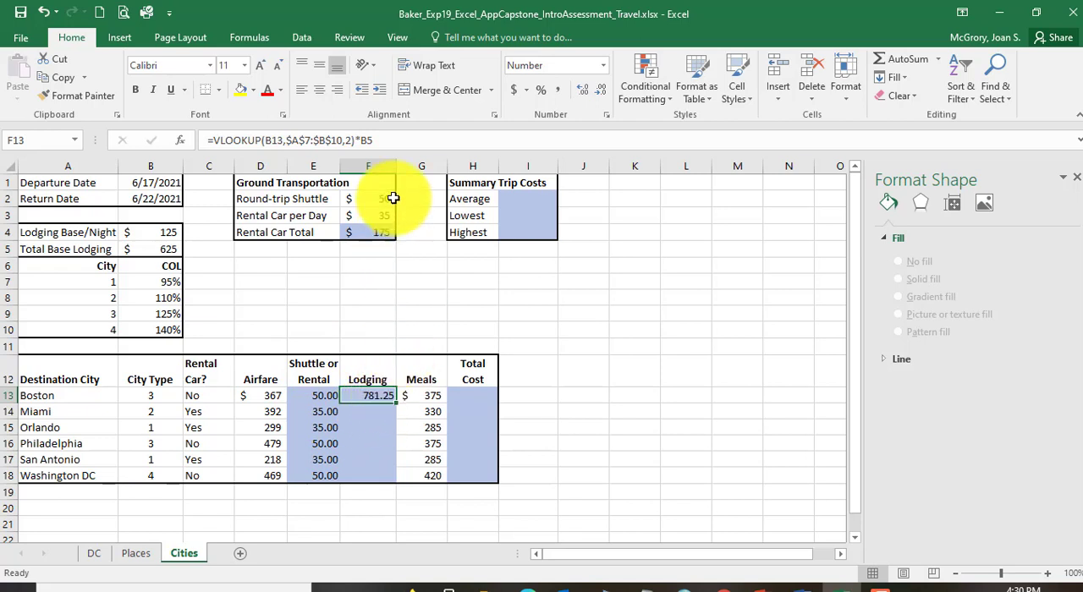
left_click(362, 140)
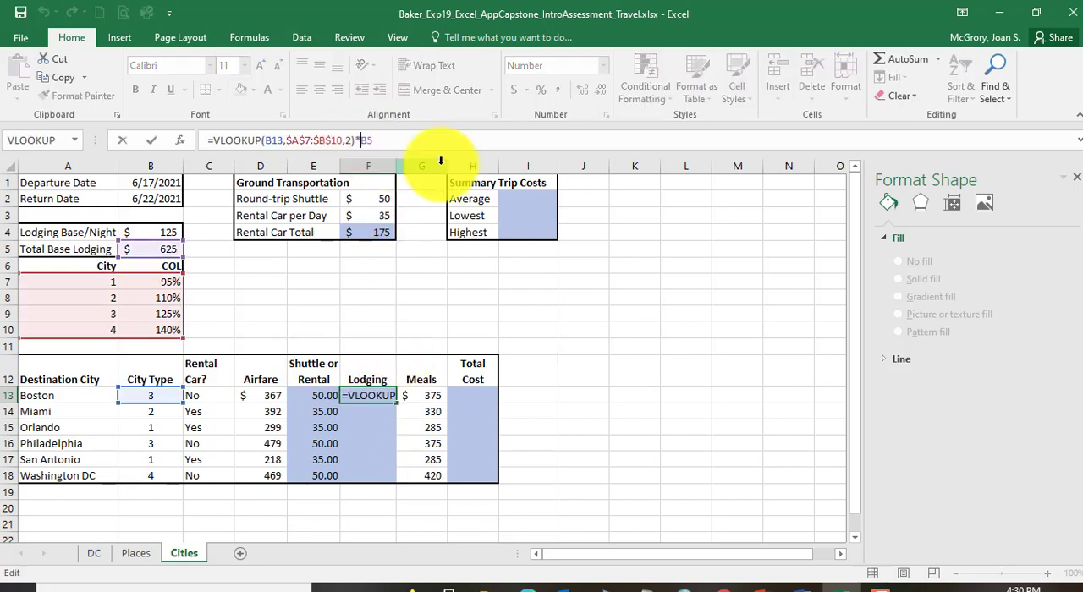
key("F4")
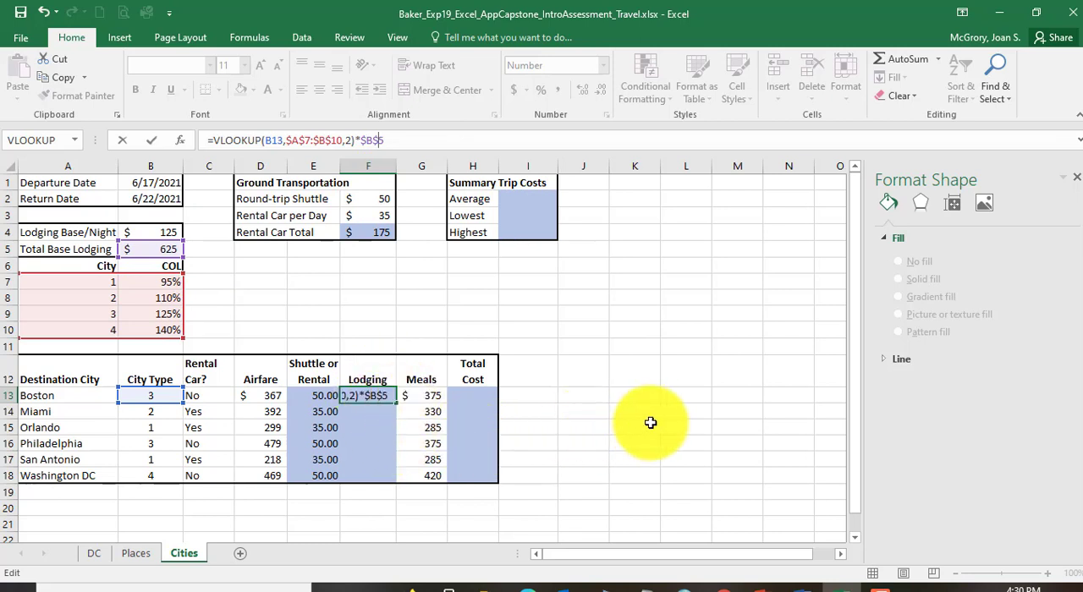
key("Return")
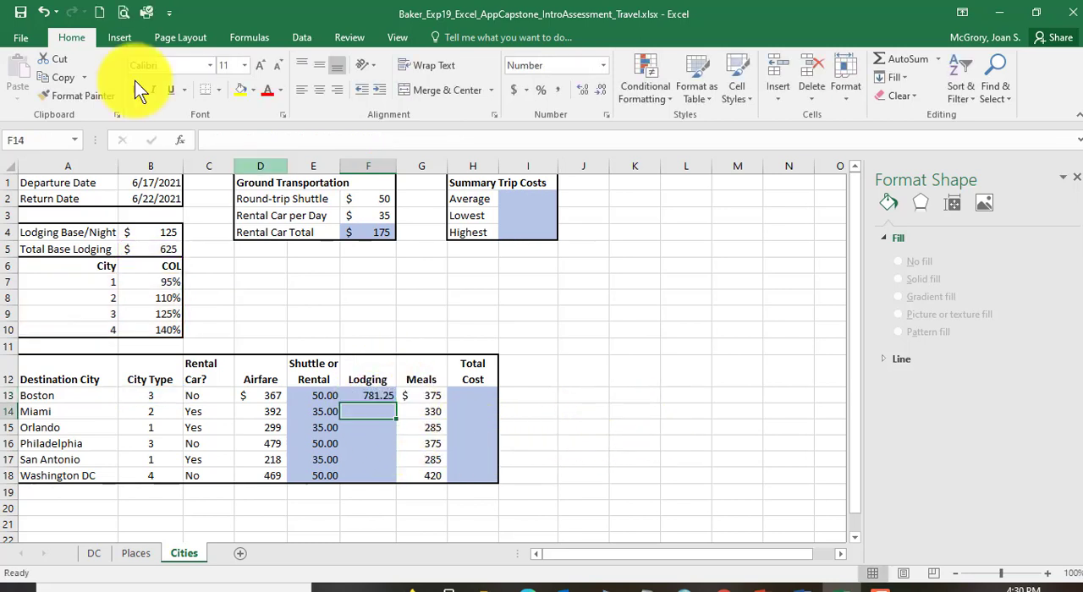
left_click(21, 12)
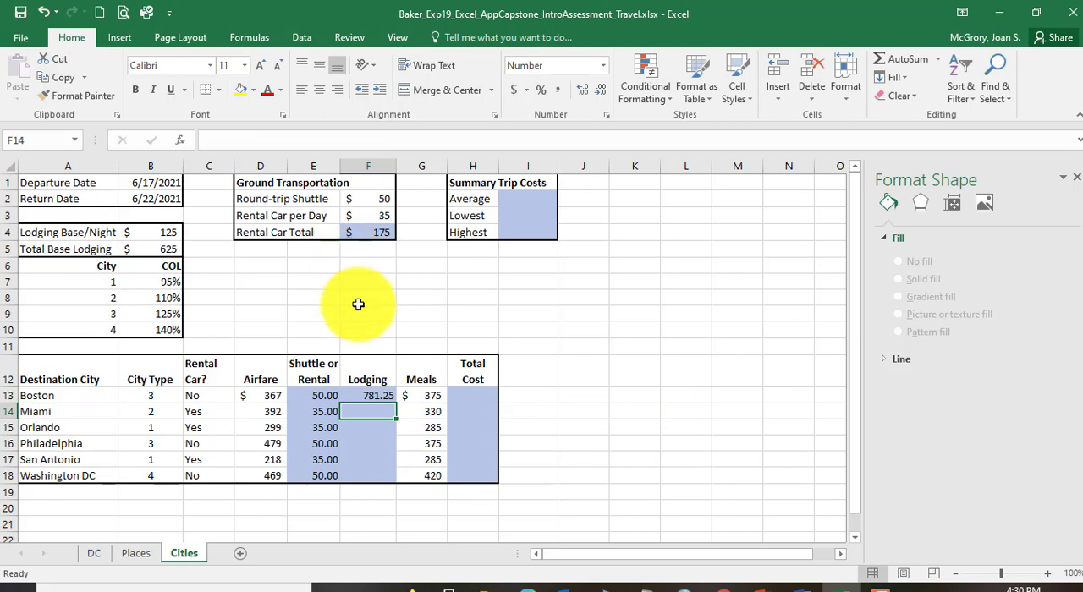
left_click(382, 396)
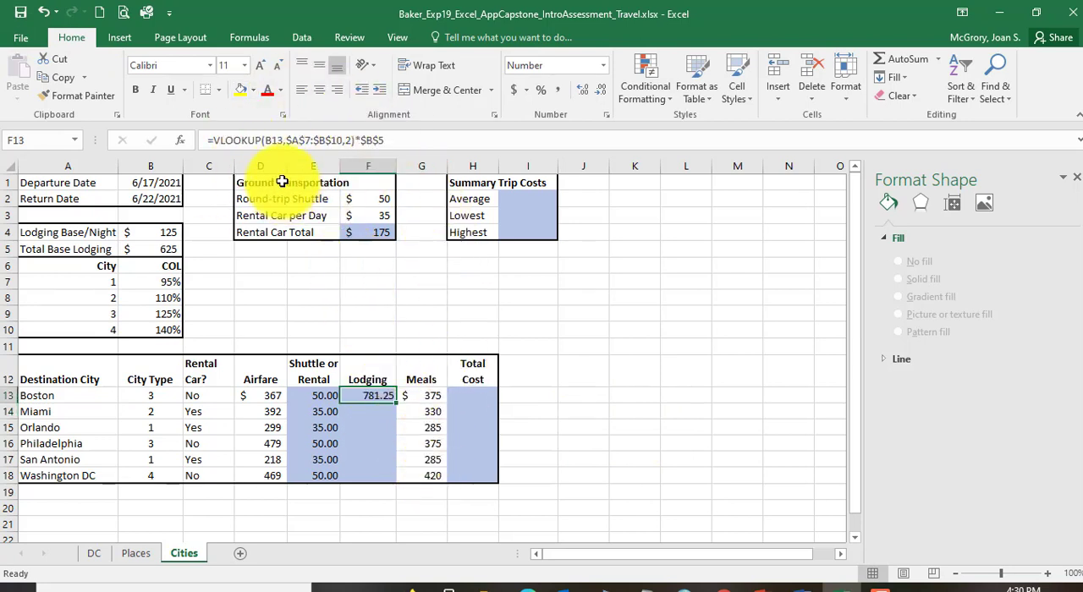
Step: Copy the lodging formula in F13 to F14:F18, pasting formulas only to preserve the border
left_click(69, 79)
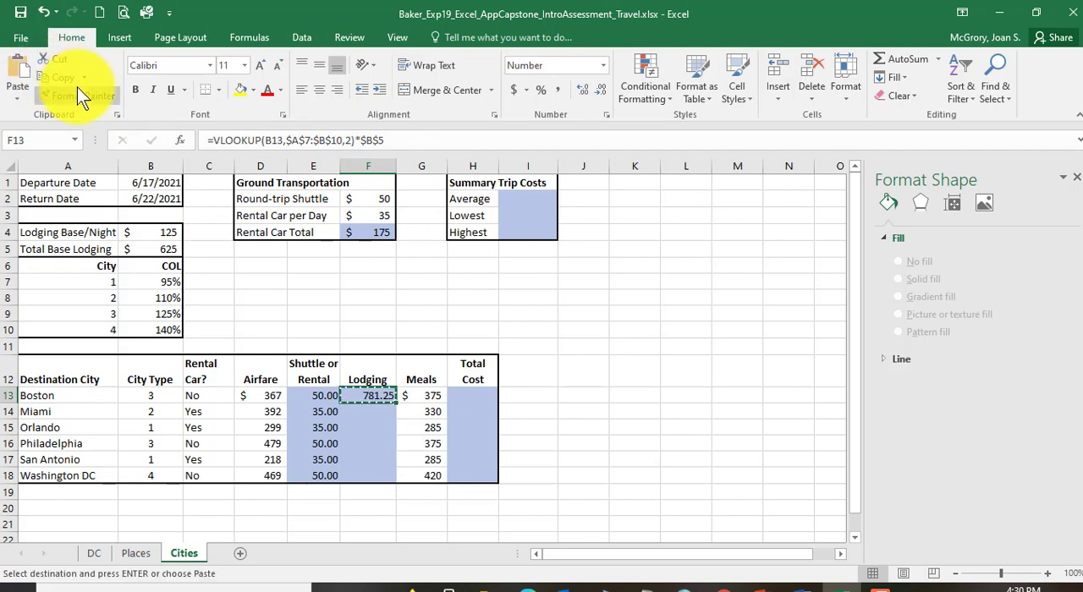
left_click_drag(382, 411, 372, 477)
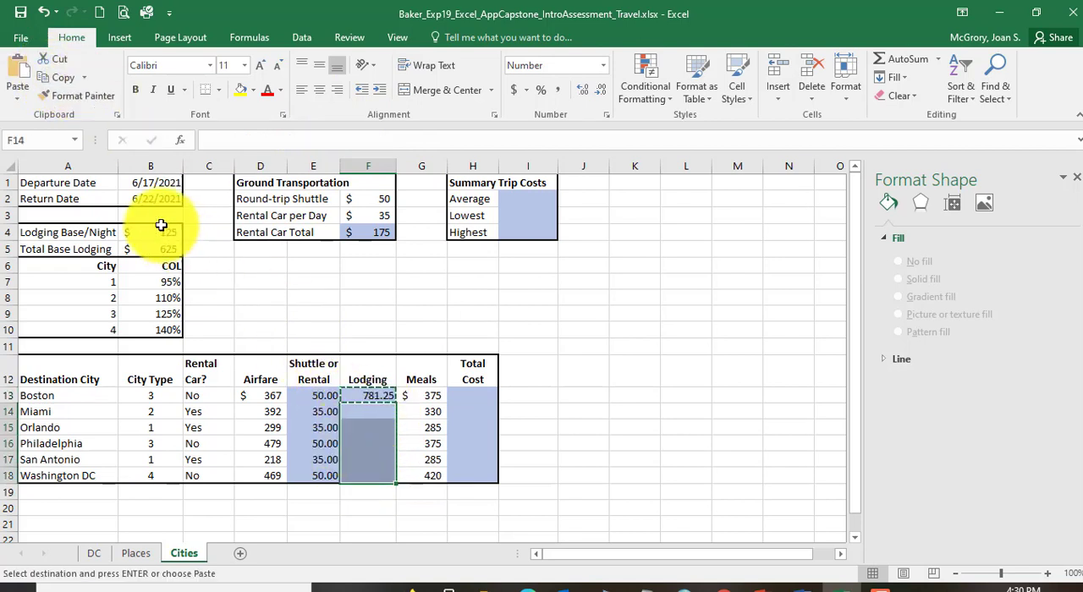
left_click(11, 95)
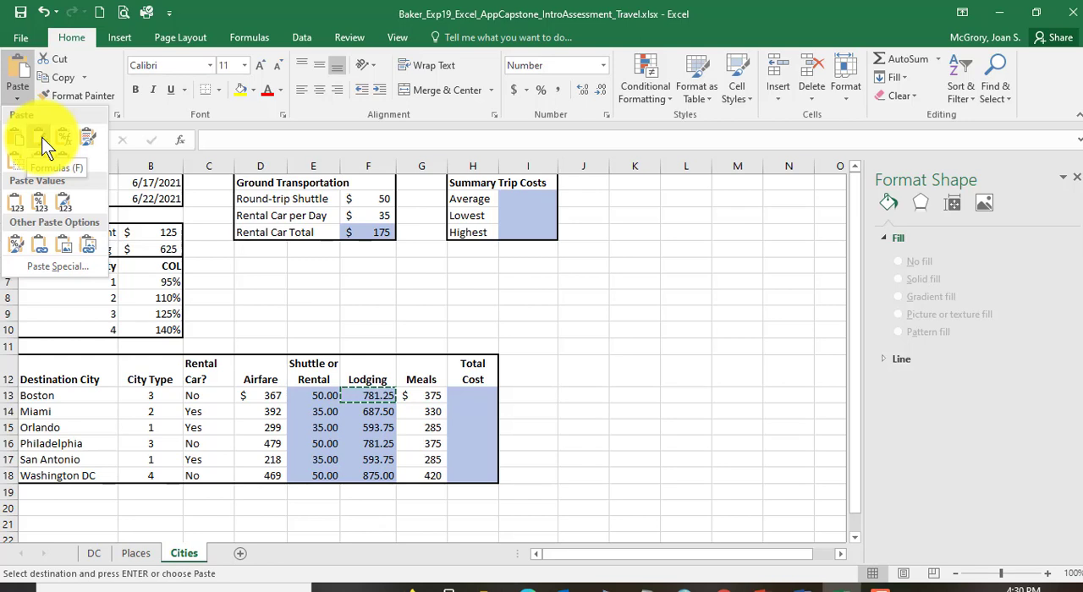
left_click(41, 137)
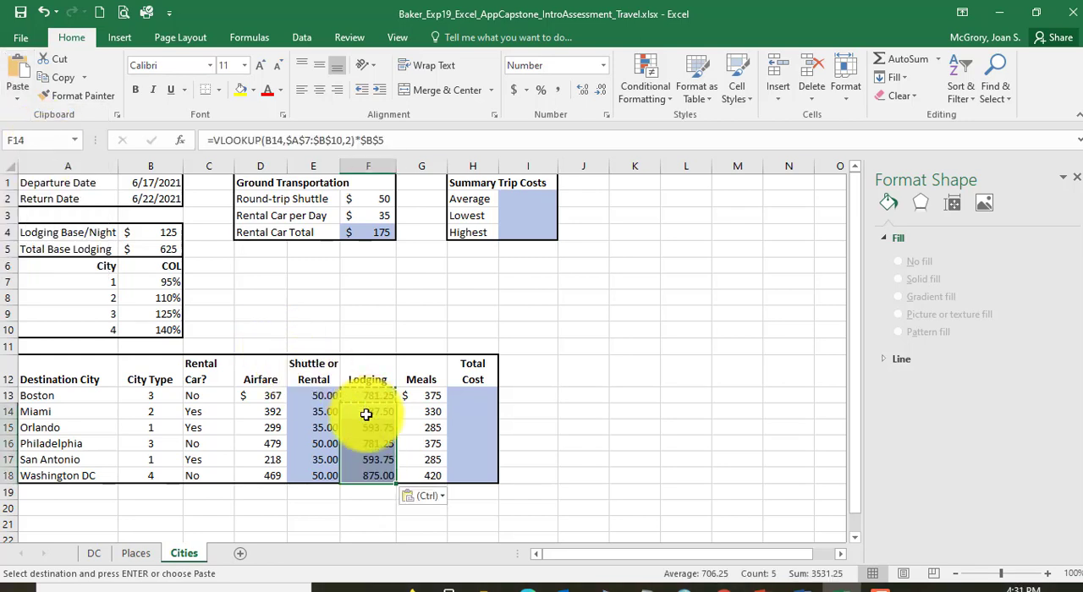
Step: Check the copied lodging formulas in F14:F17 against F13, and end copy mode
left_click(369, 455)
left_click(374, 430)
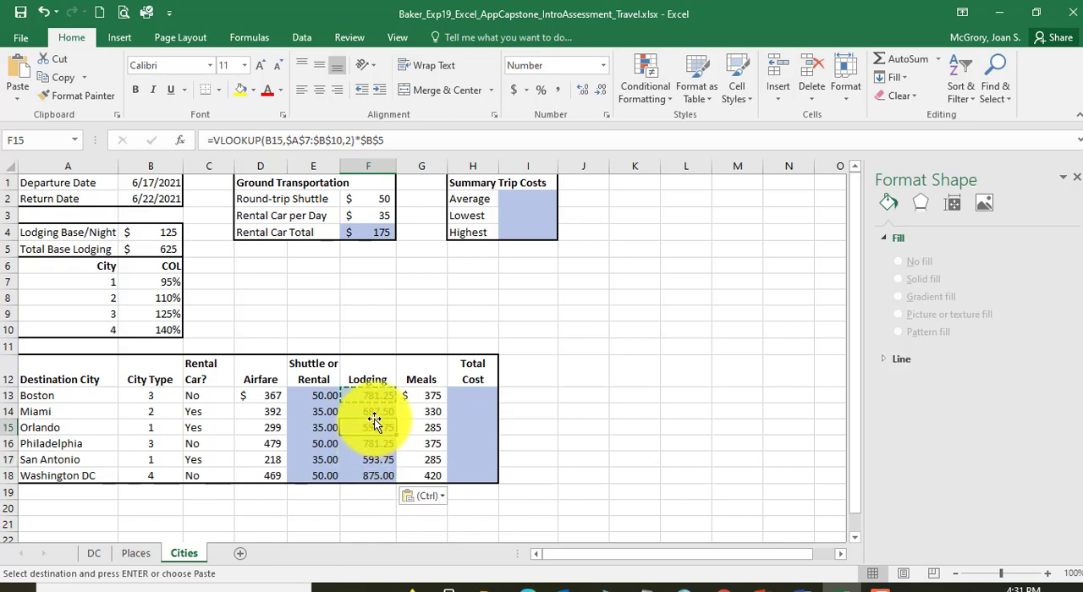
left_click(375, 413)
left_click(375, 444)
left_click(375, 457)
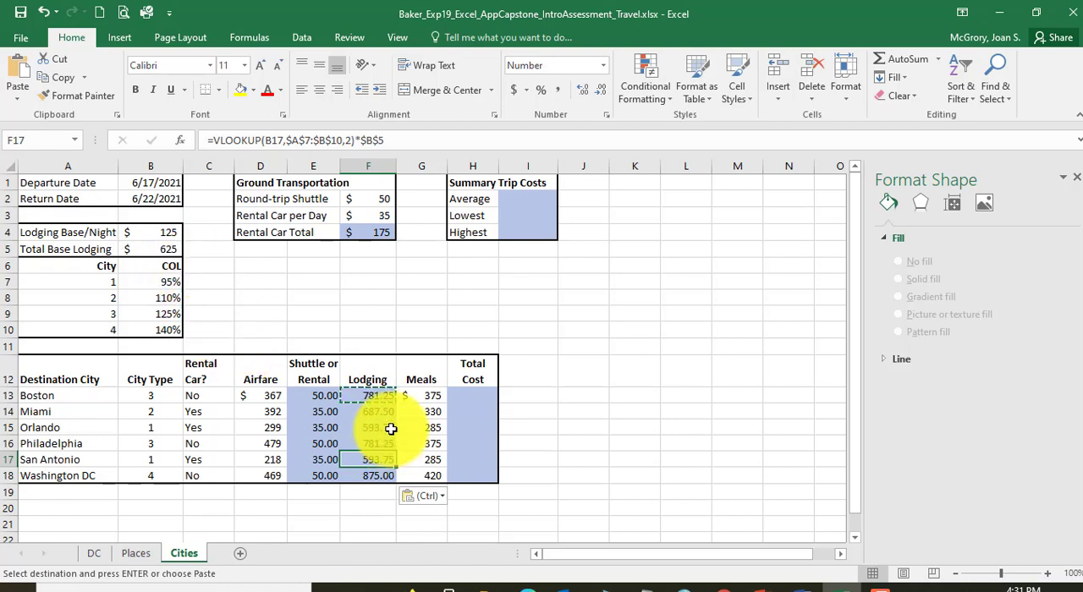
left_click(368, 391)
key("Escape")
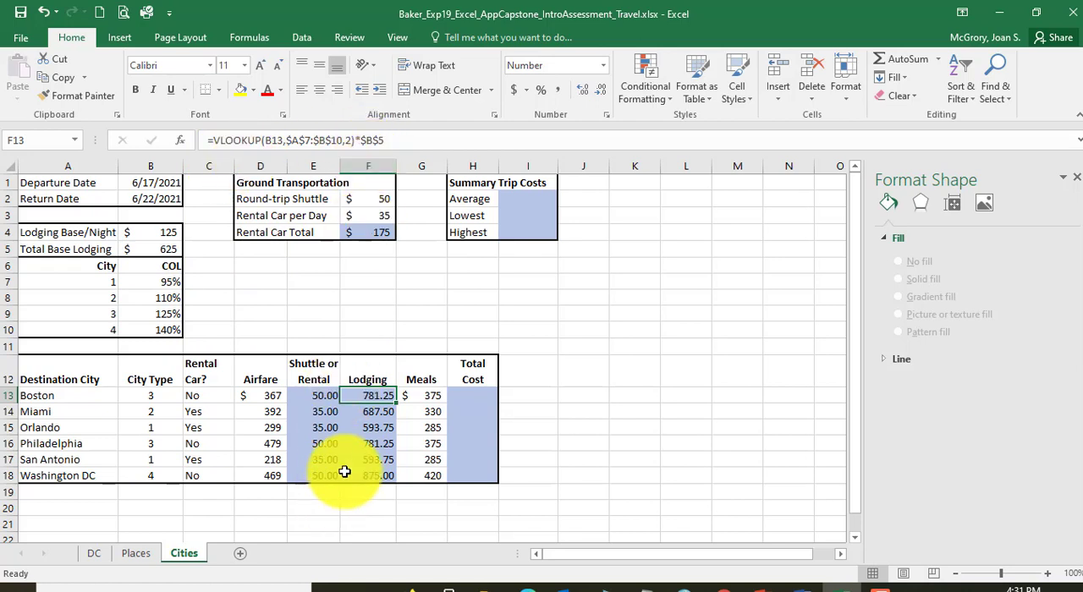
Step: Switch to the Word instructions, read instruction 23, and select its "On the Cities worksheet" text
scroll(369, 438, "down", 2)
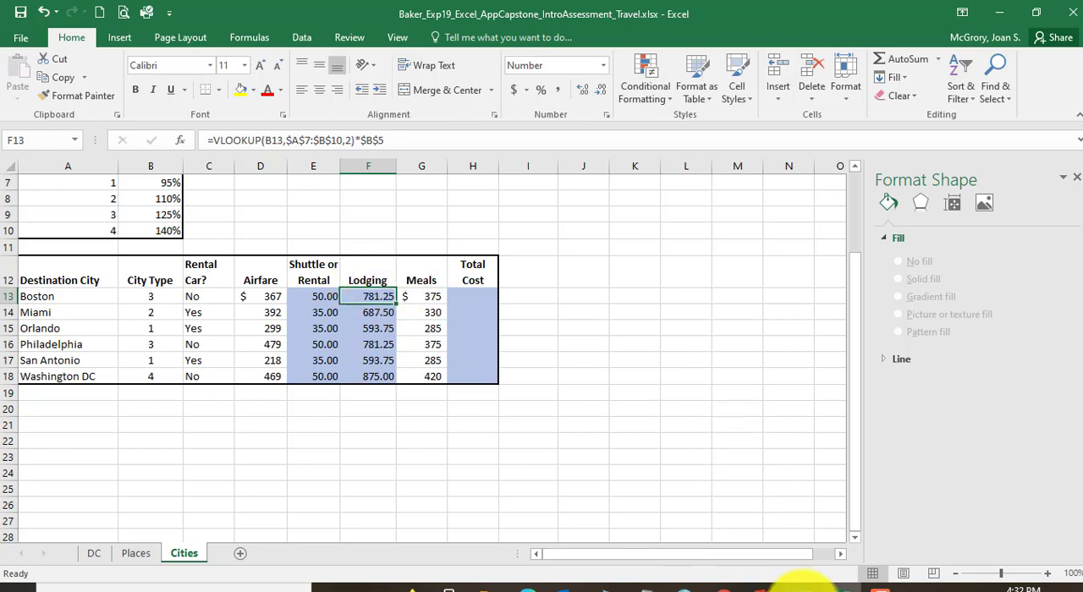
left_click(798, 584)
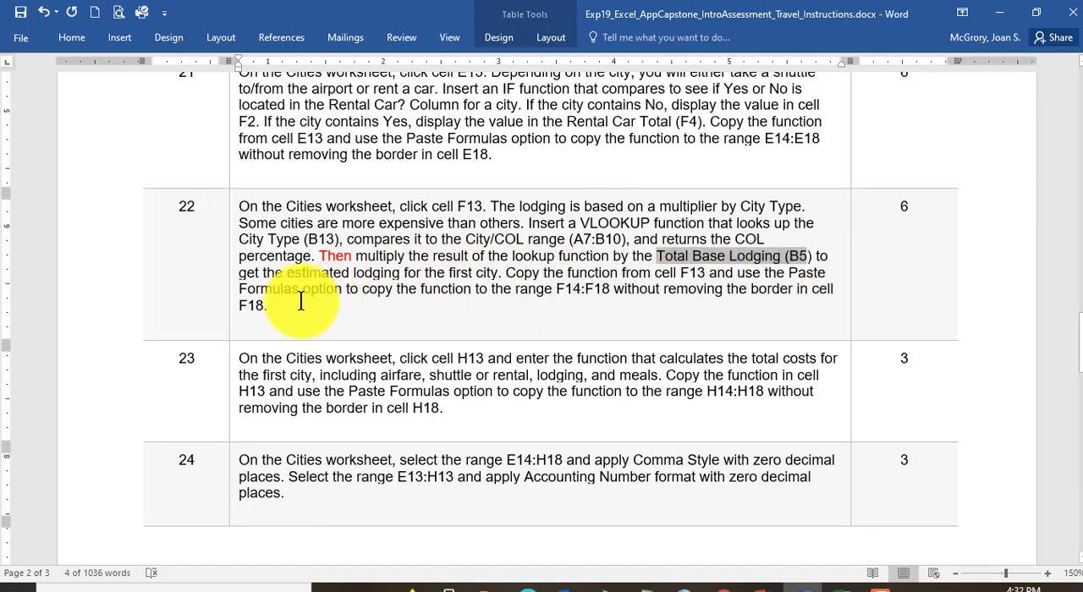
scroll(300, 302, "down", 4)
scroll(300, 302, "up", 2)
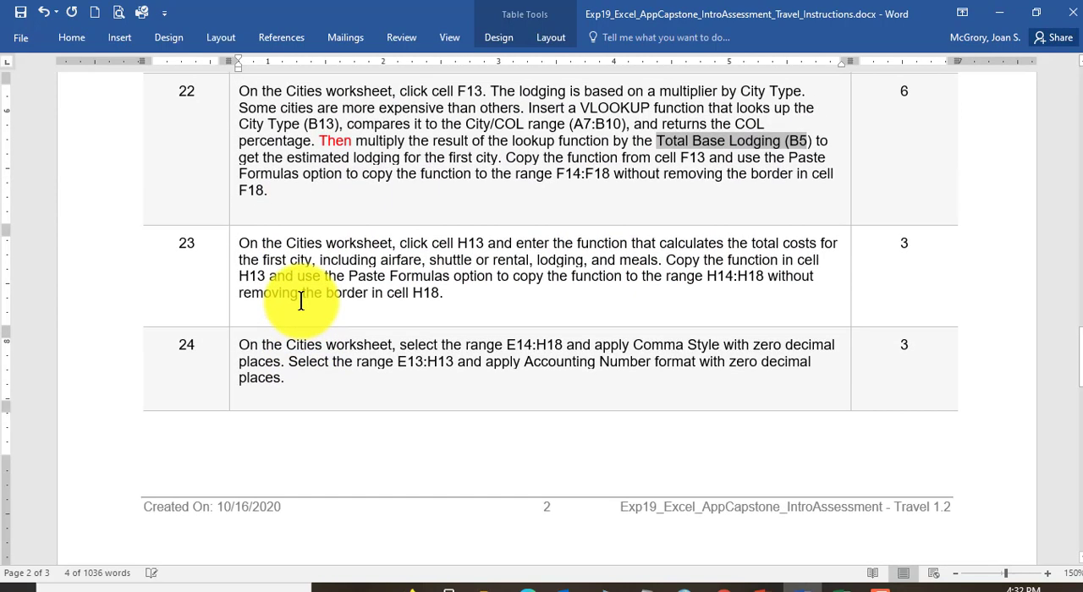
scroll(309, 309, "down", 2)
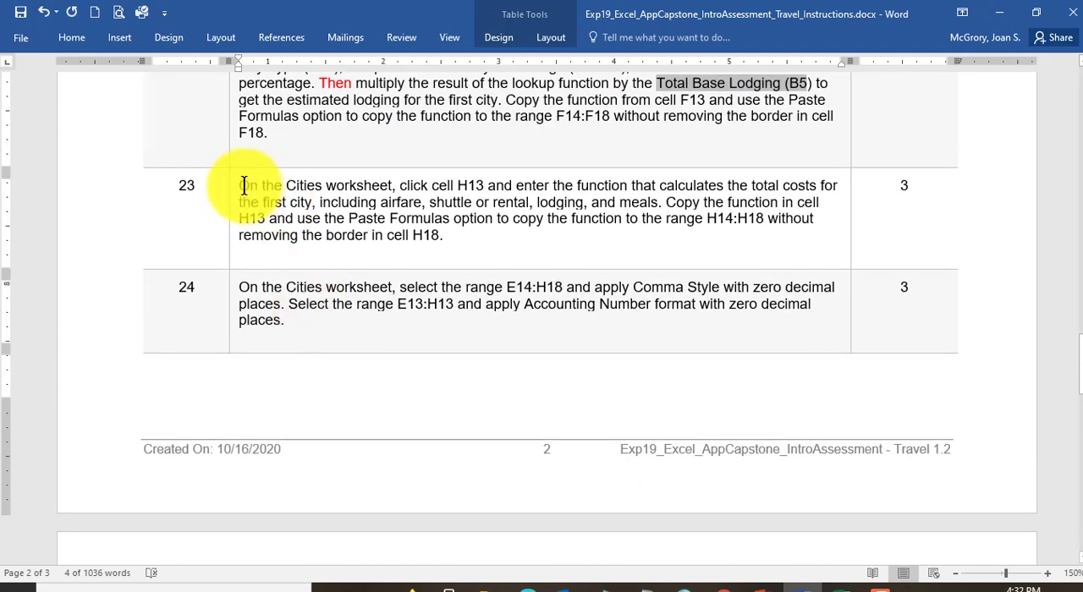
left_click_drag(241, 186, 415, 183)
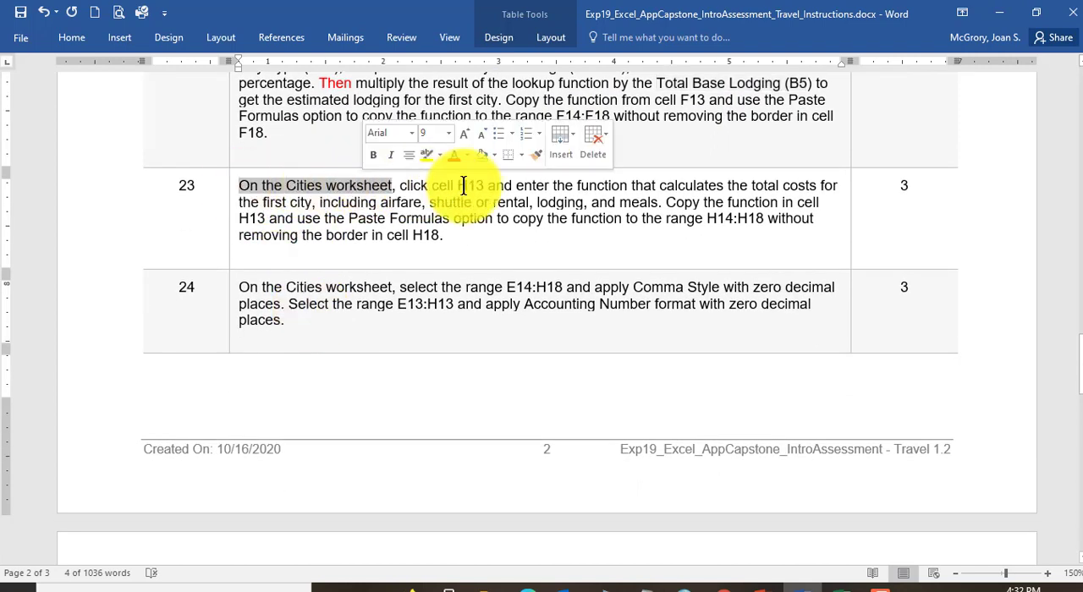
Step: Switch to Excel, inspect Boston's airfare, shuttle or rental, lodging, and meals cells, and select Total Cost cell H13
left_click(848, 586)
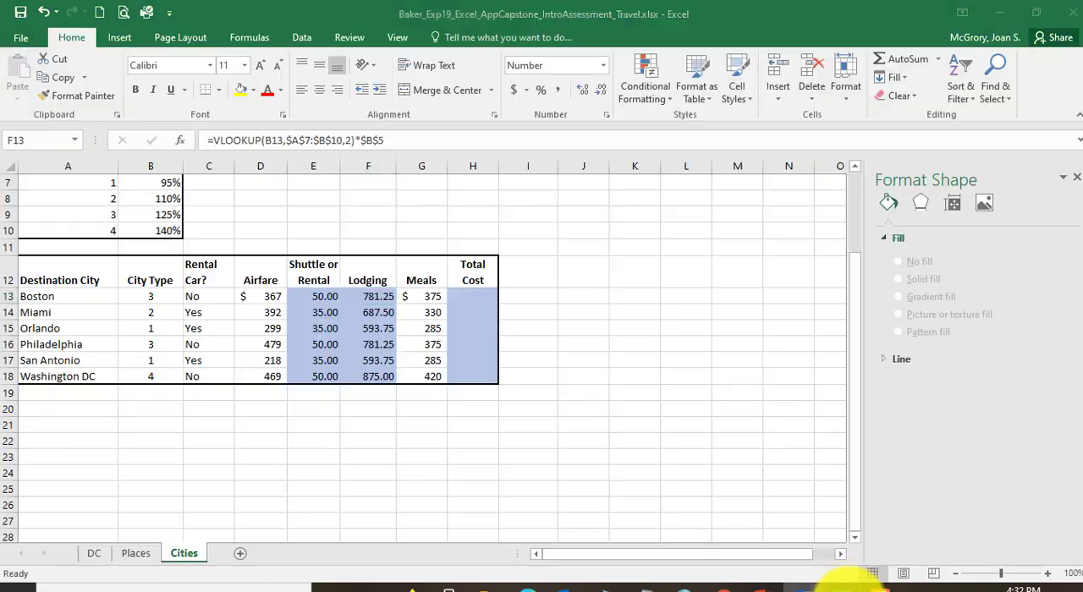
left_click(470, 297)
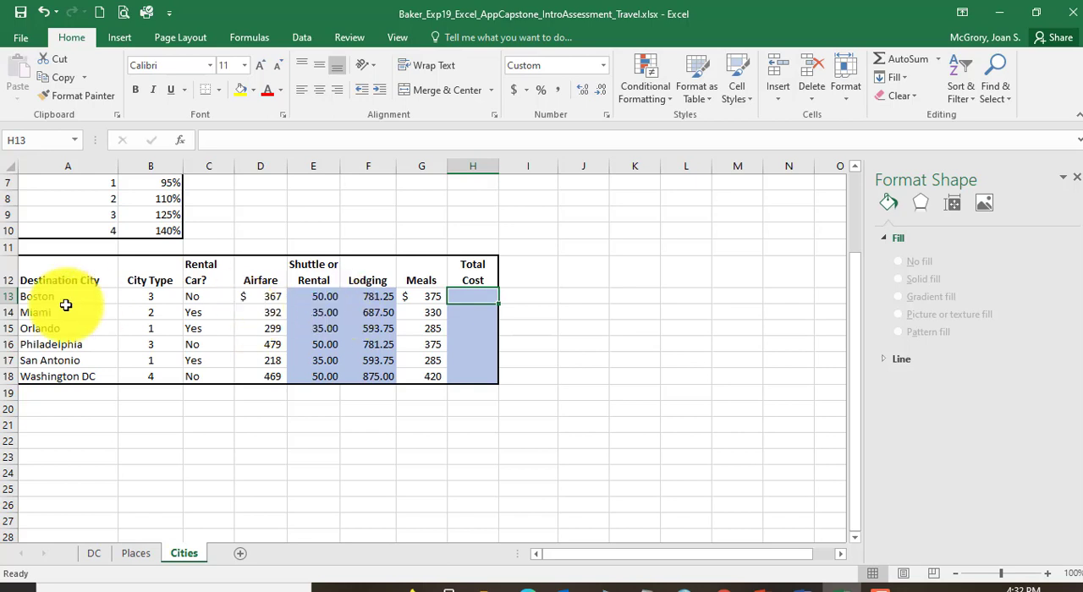
left_click(267, 296)
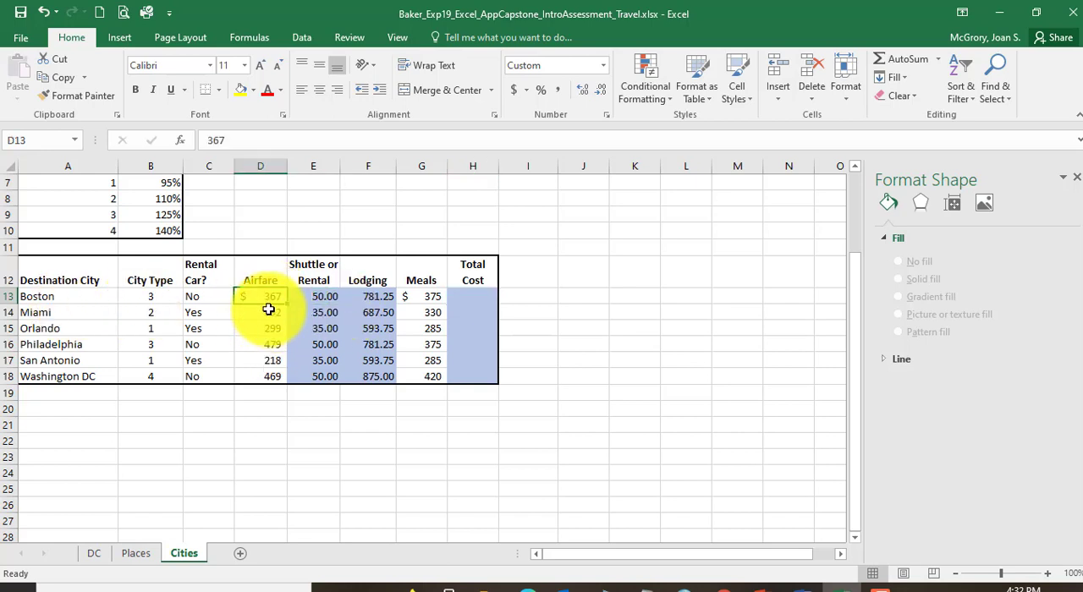
left_click(320, 296)
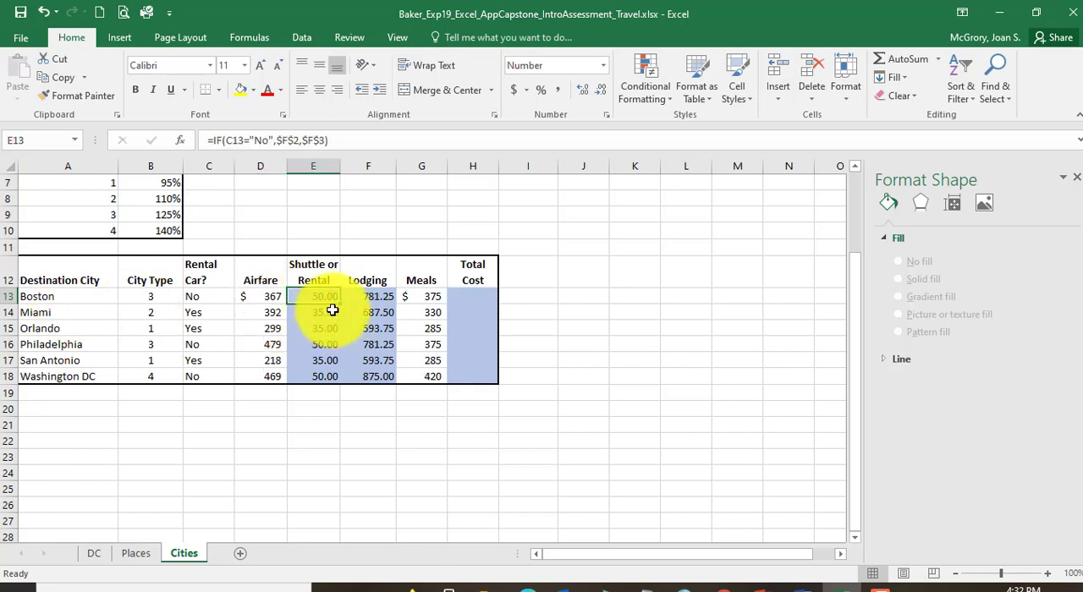
left_click(373, 297)
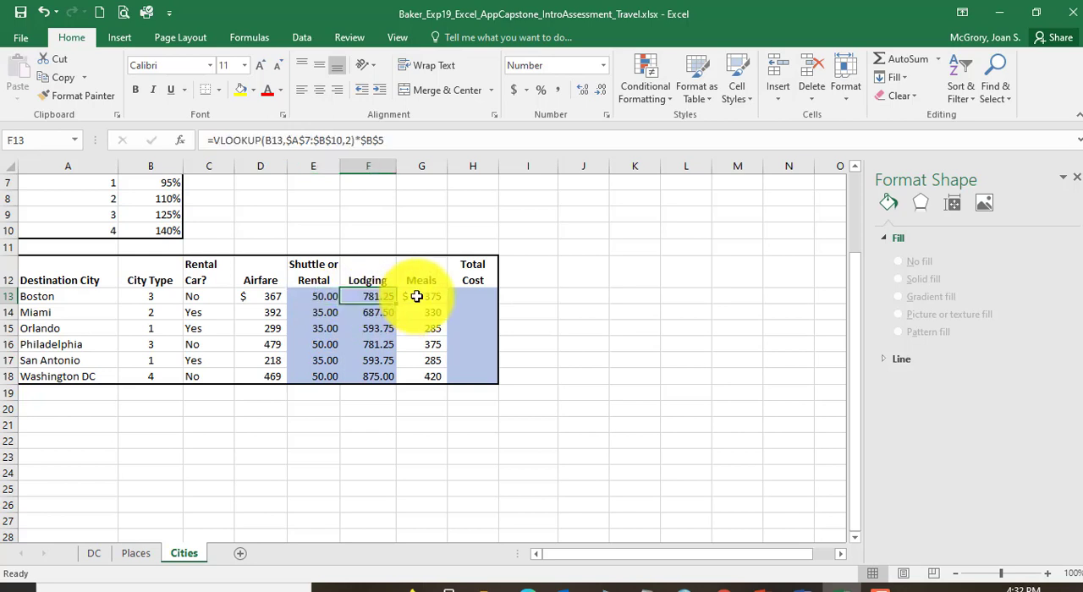
left_click(411, 296)
left_click(488, 296)
Step: Switch to the Word instructions and review which costs instruction 23 includes in the first city's total
left_click(802, 584)
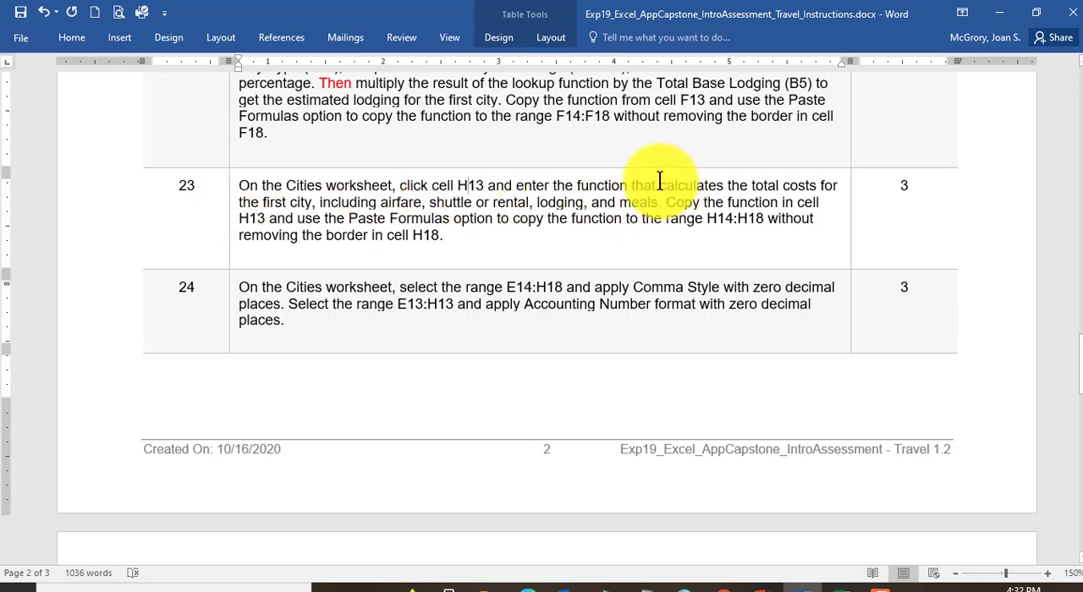
left_click_drag(660, 182, 809, 183)
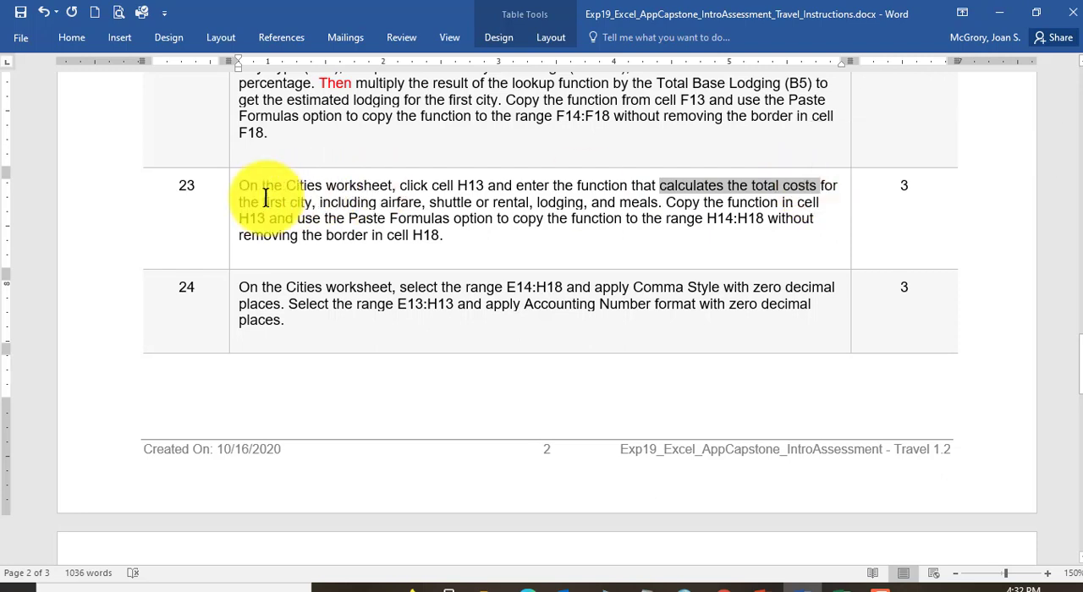
left_click_drag(263, 202, 383, 203)
left_click(396, 205)
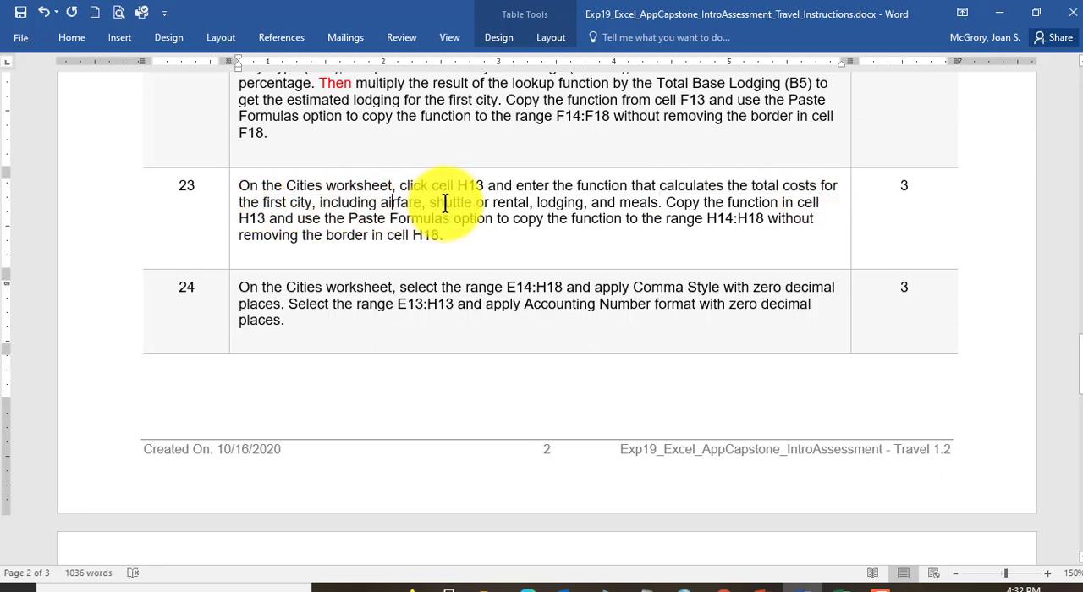
left_click(445, 203)
left_click(519, 203)
left_click(568, 202)
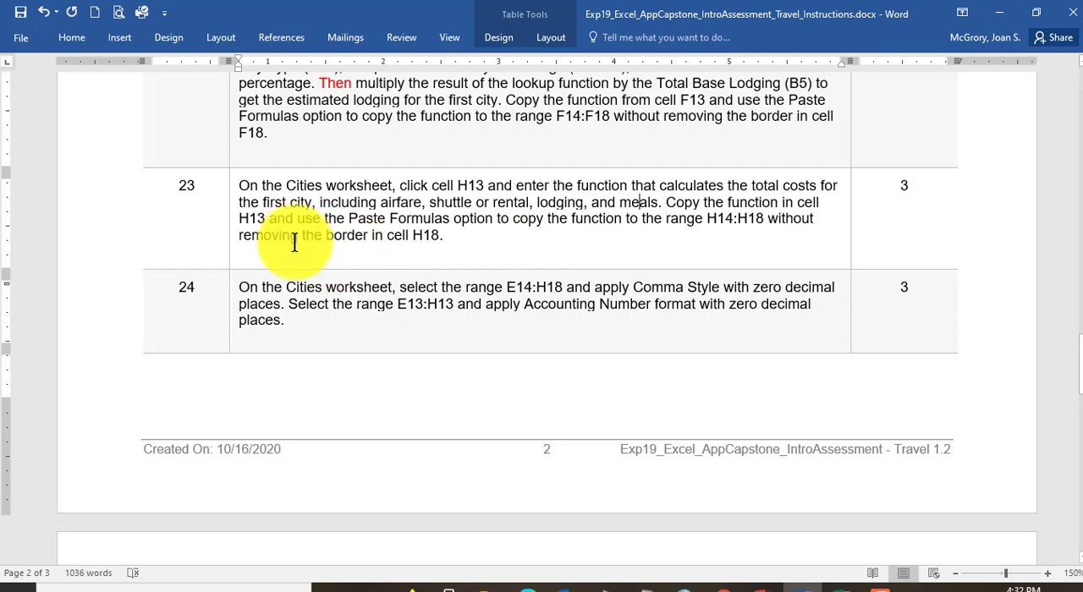
Step: Switch back to Excel and total Boston's costs in H13 with =SUM(D13:G13)
left_click(818, 582)
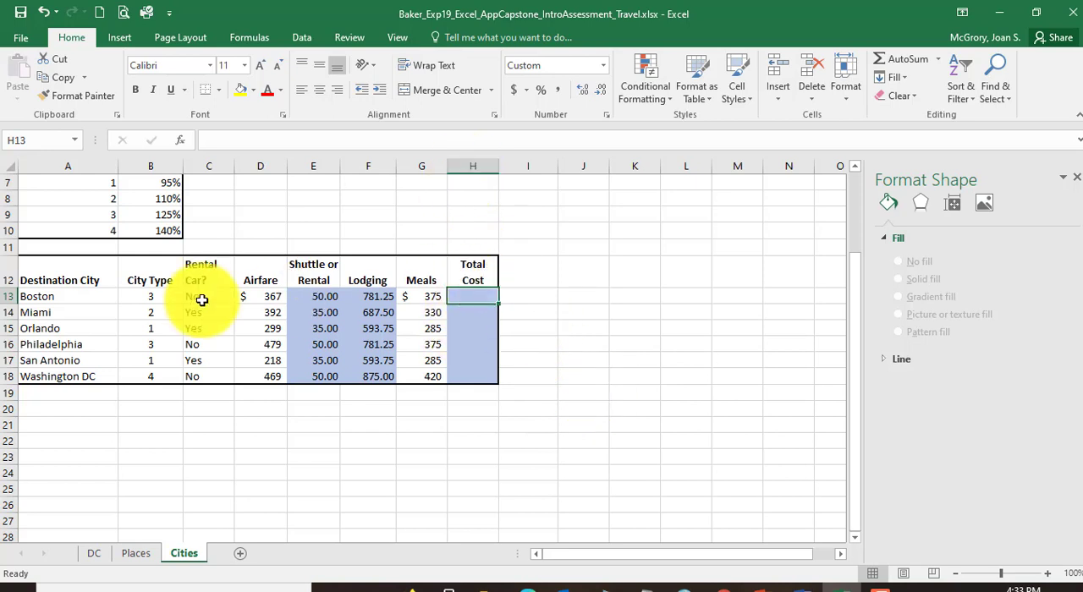
left_click(906, 56)
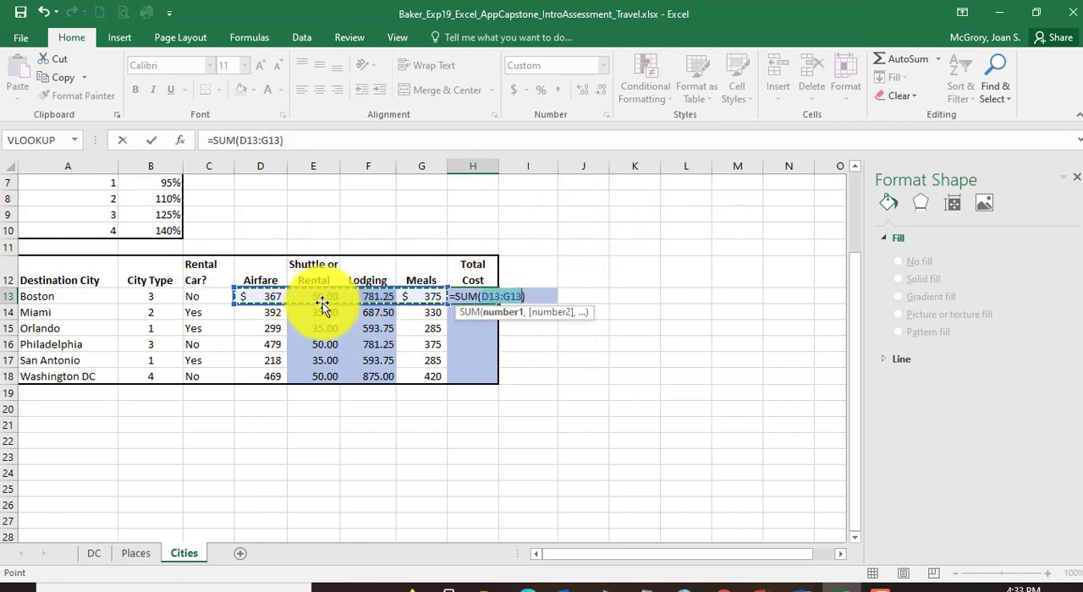
key("Return")
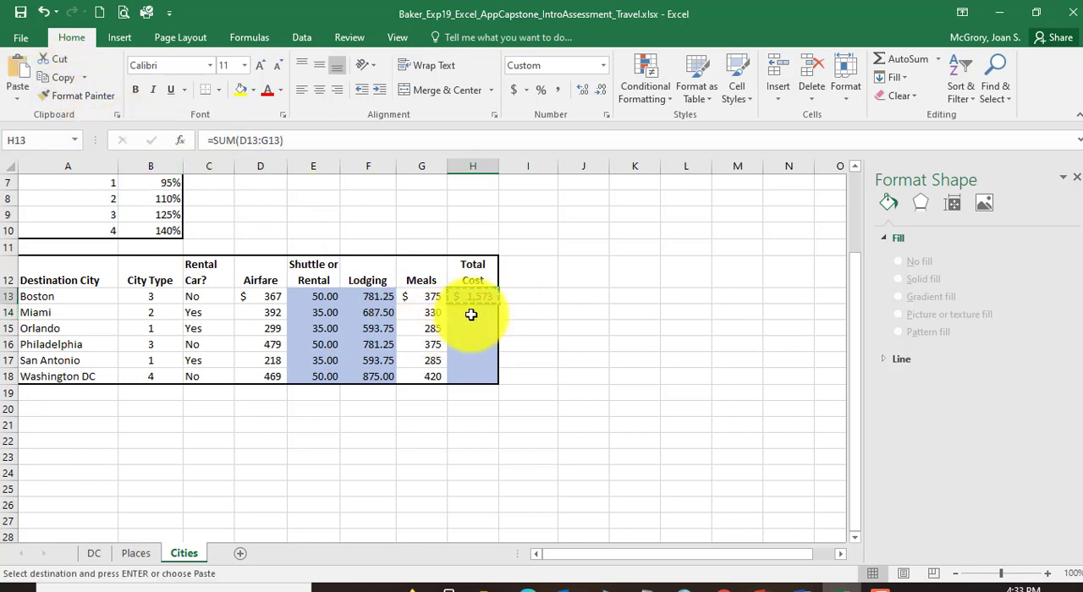
Step: Copy the Total Cost formula in H13 to H14:H18, pasting formulas only to preserve the border
left_click_drag(472, 339, 469, 373)
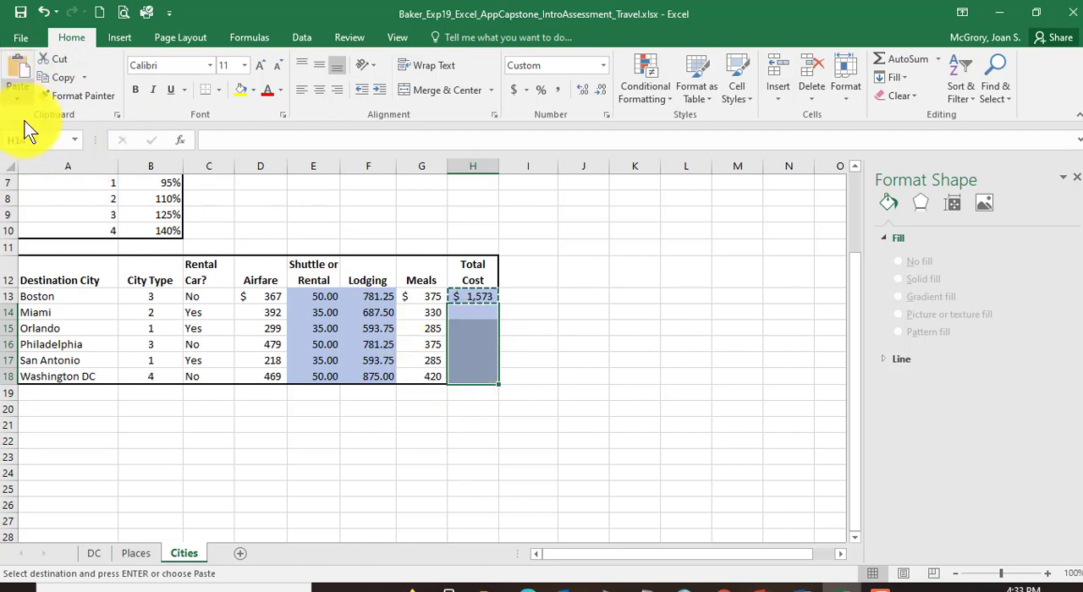
left_click(13, 101)
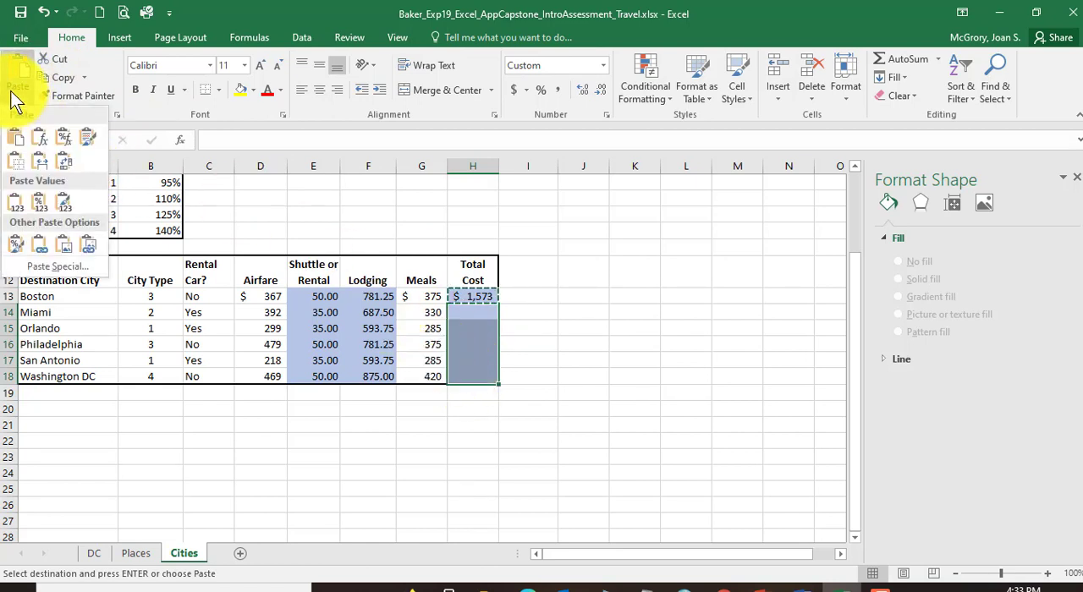
left_click(44, 150)
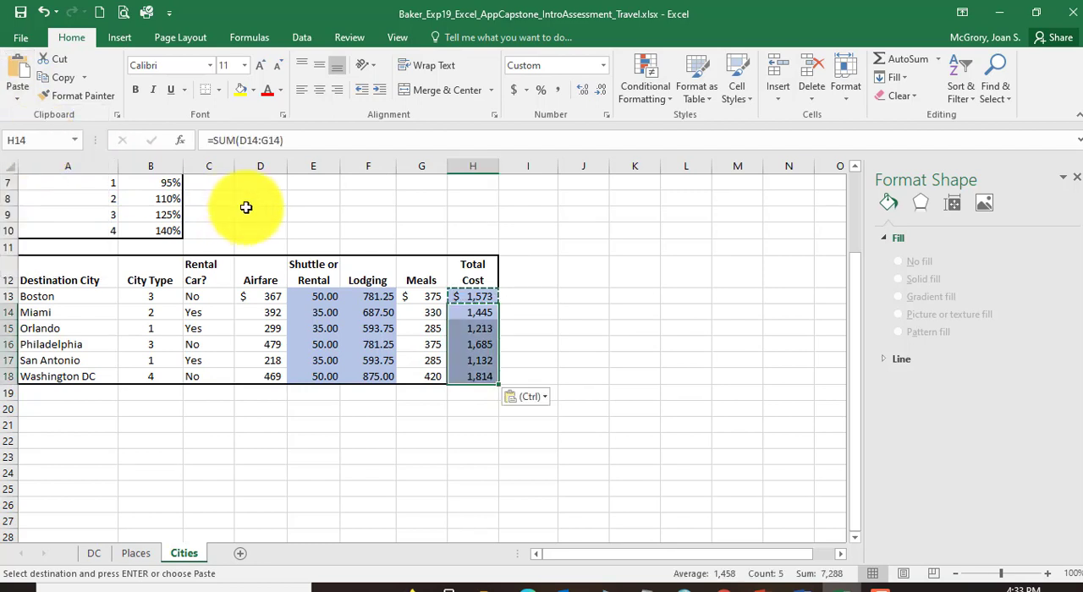
Step: Check the copied Total Cost formulas in H15:H18 and save the workbook
left_click(550, 313)
left_click(473, 370)
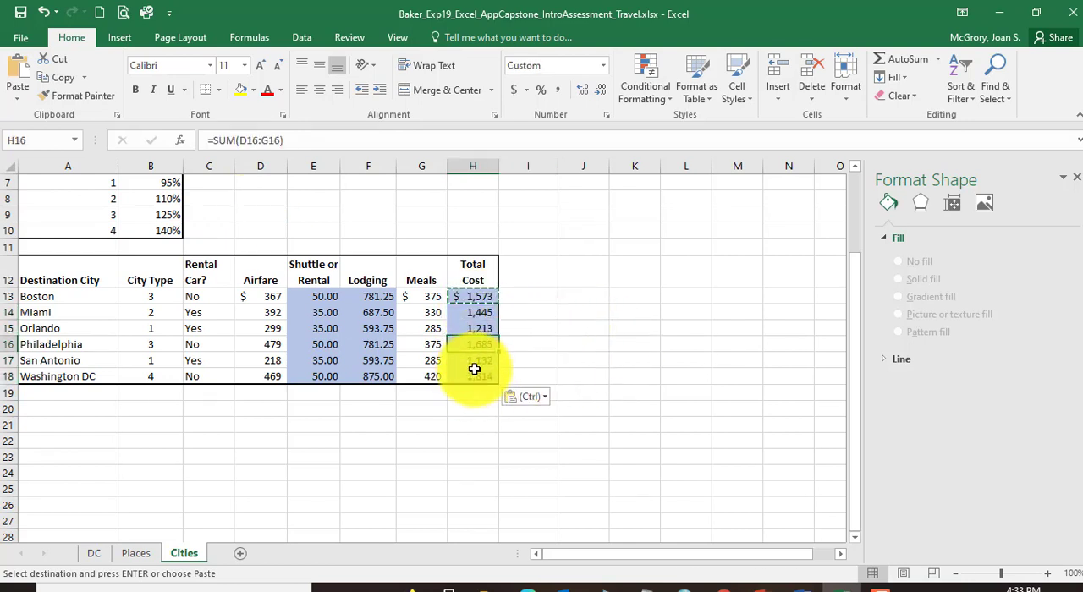
left_click_drag(474, 370, 477, 342)
left_click(474, 370)
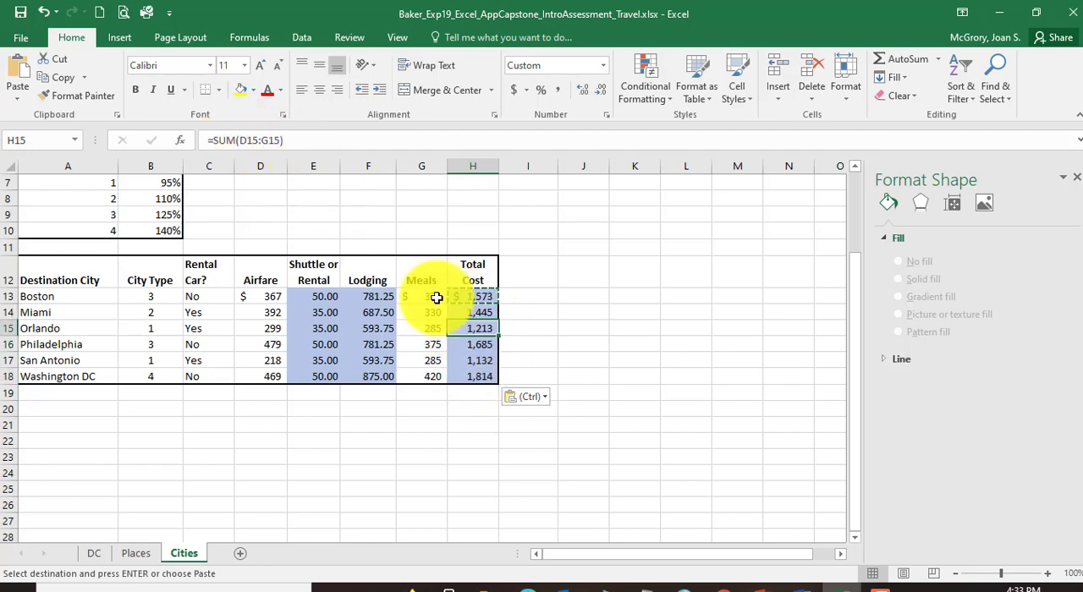
left_click(480, 344)
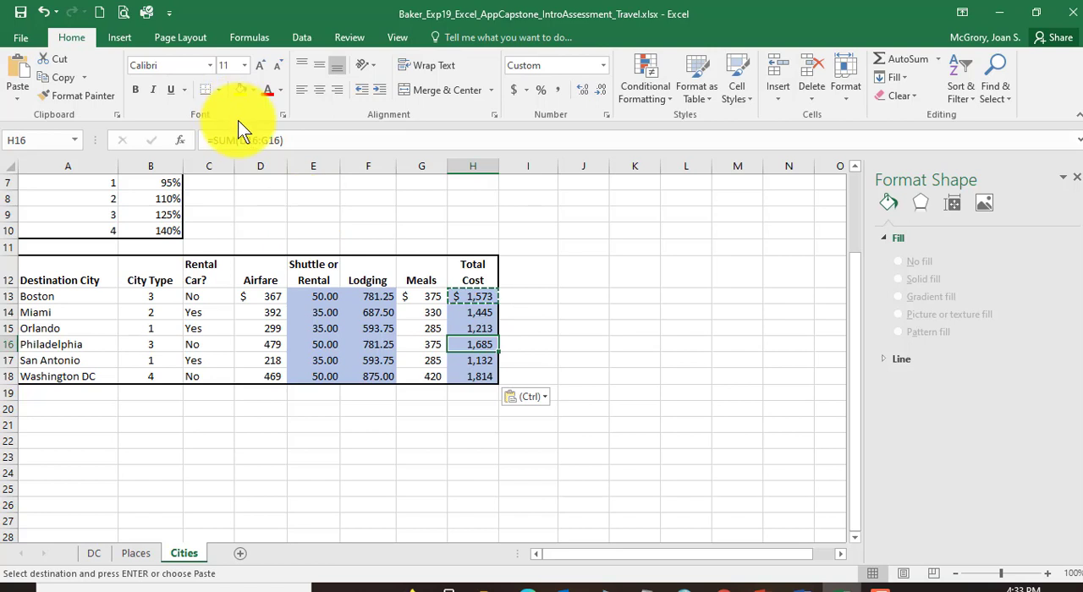
left_click(473, 364)
left_click(479, 375)
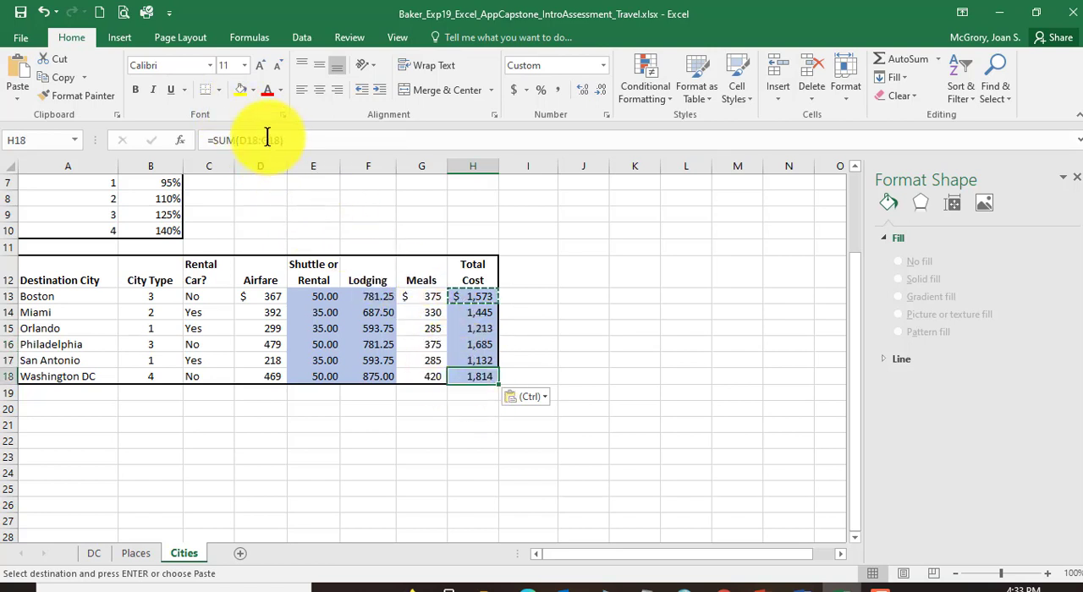
left_click(22, 12)
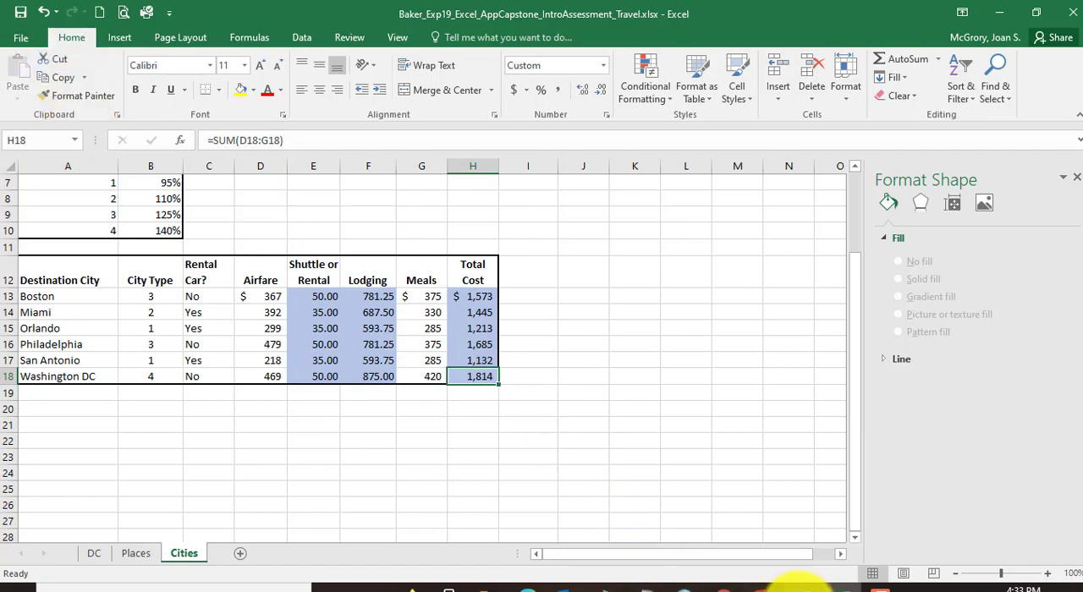
Step: Switch to the Word instructions, read instruction 24, and select its "E14:H18" range text
left_click(798, 587)
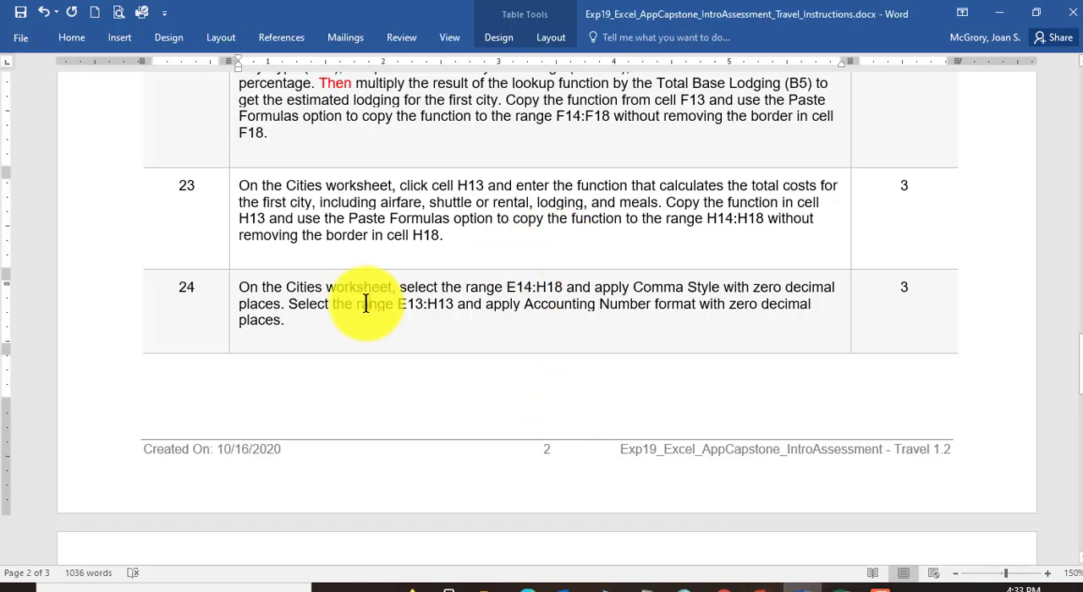
scroll(364, 303, "down", 1)
scroll(245, 250, "down", 1)
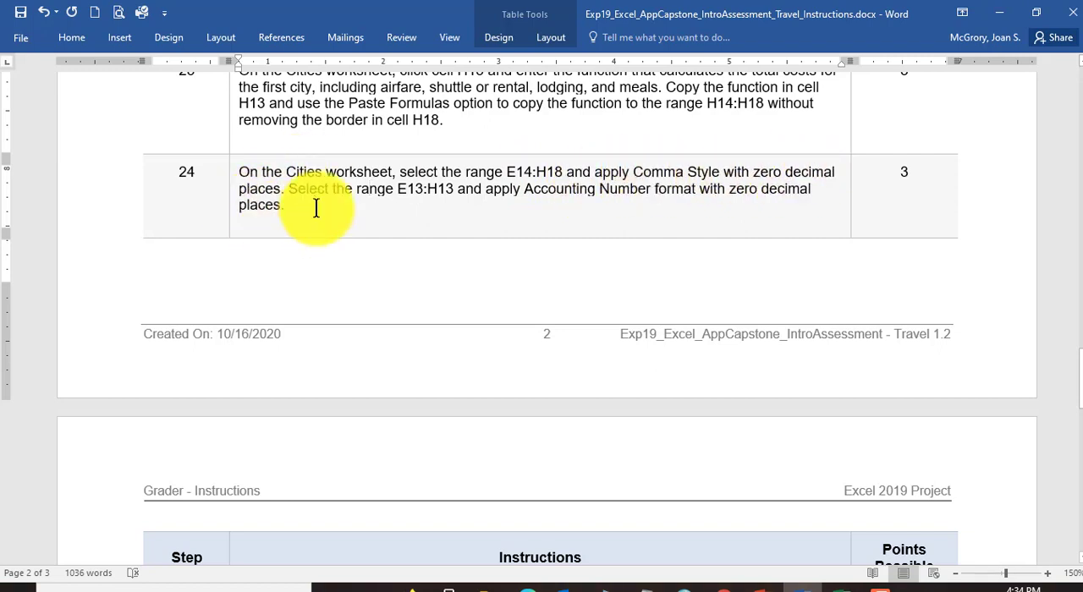
left_click_drag(505, 170, 563, 172)
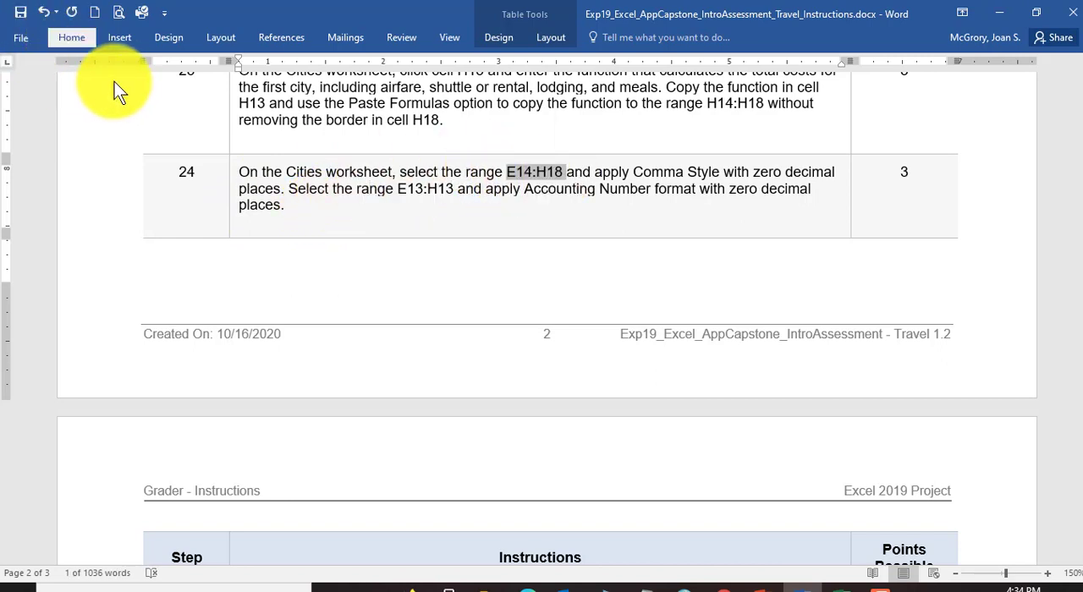
Step: Format the selected "E14:H18" range text in instruction 24 as bold and red
left_click(78, 38)
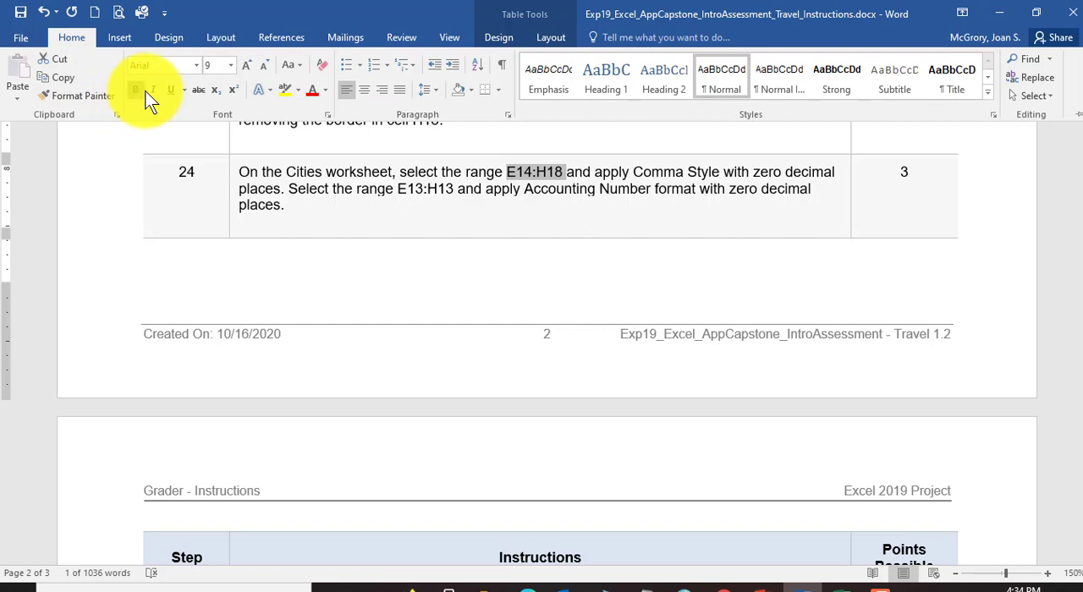
left_click(314, 90)
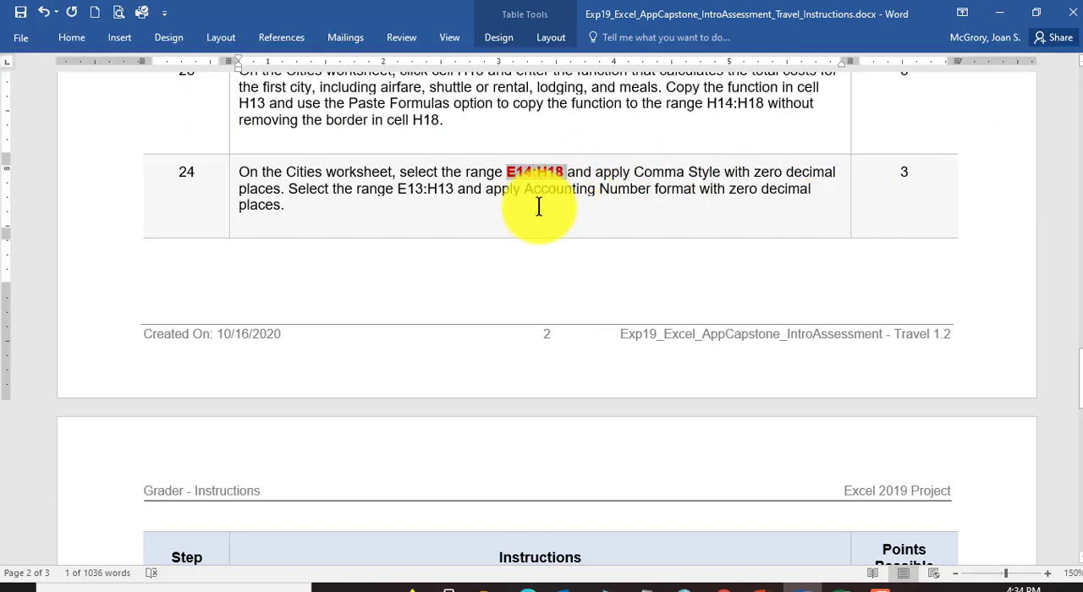
left_click(538, 207)
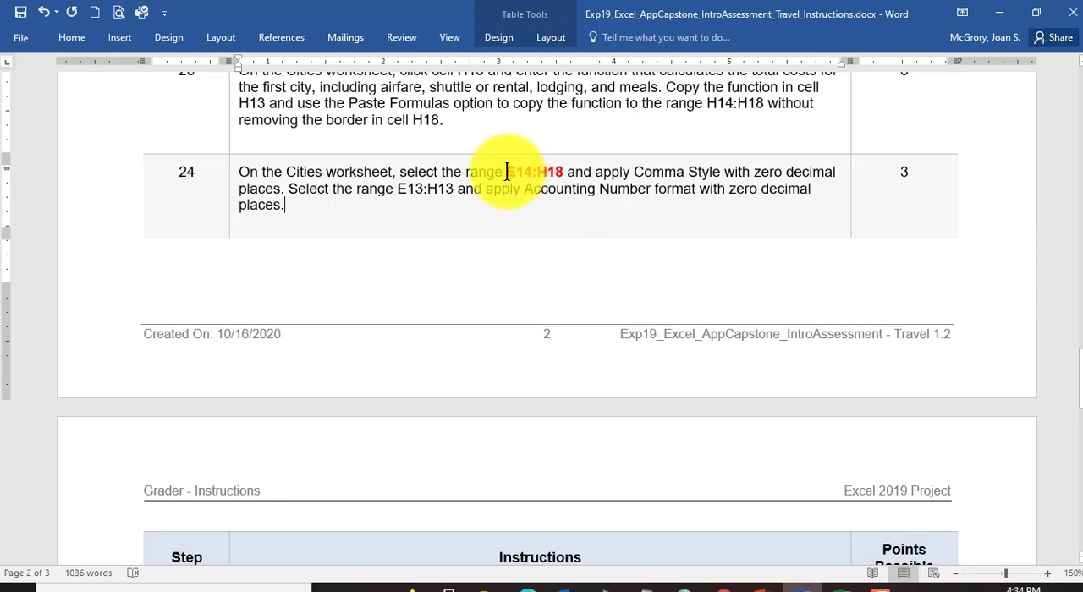
scroll(507, 189, "down", 1)
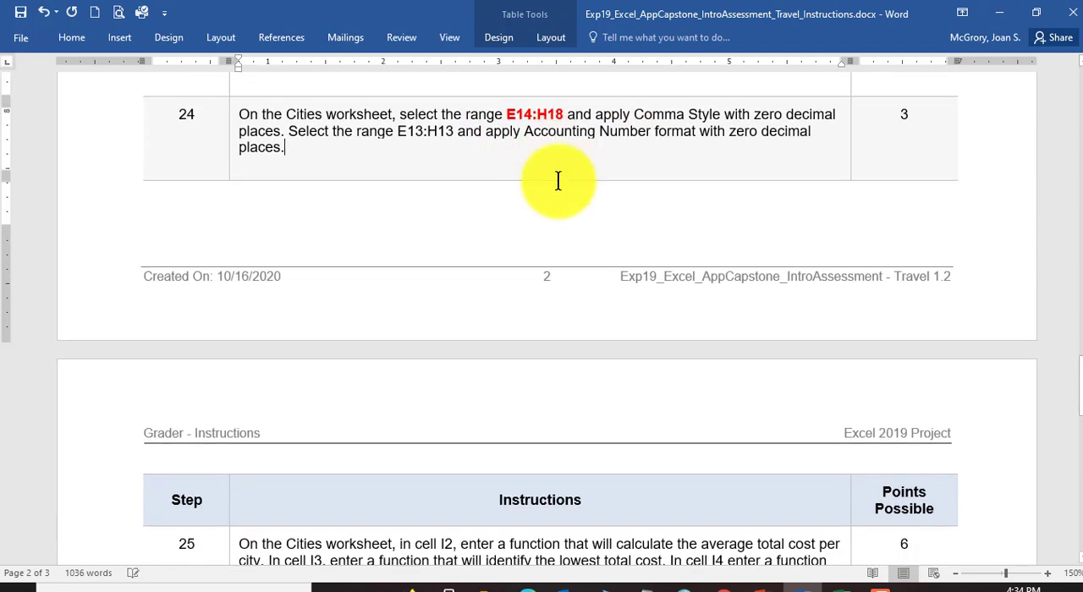
Step: Switch to Excel and apply Comma Style with zero decimal places to E14:H18 on the Cities sheet, rechecking instruction 24 in Word
left_click(814, 585)
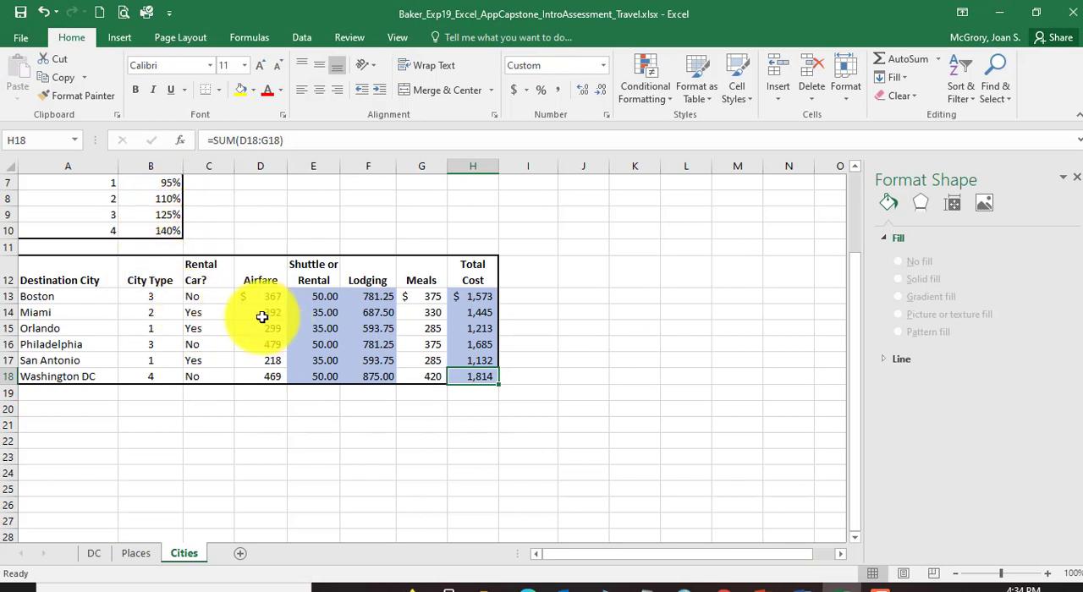
left_click(322, 314)
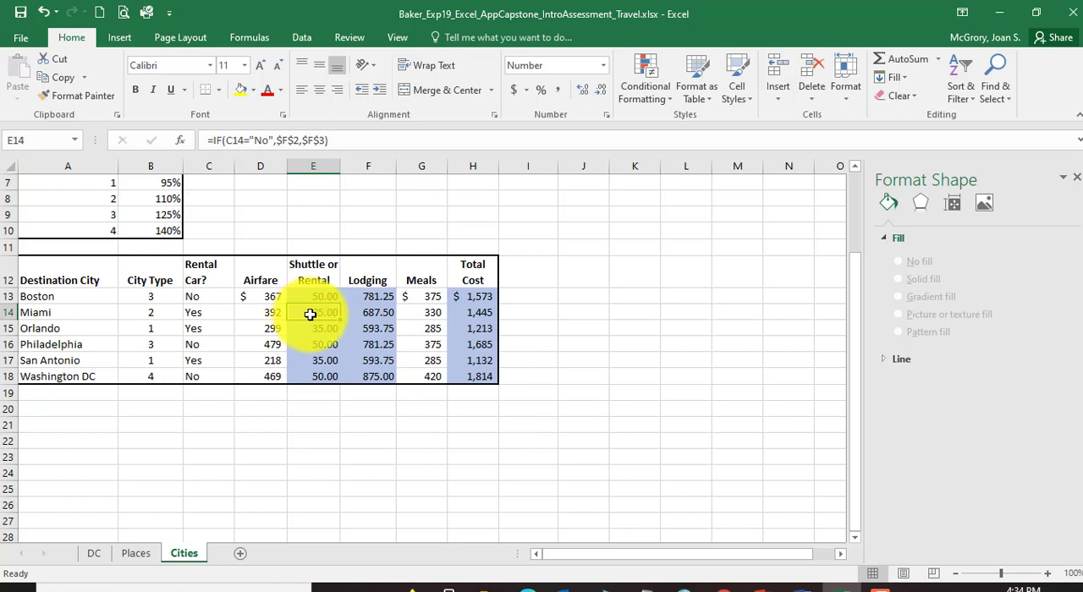
left_click_drag(311, 315, 466, 380)
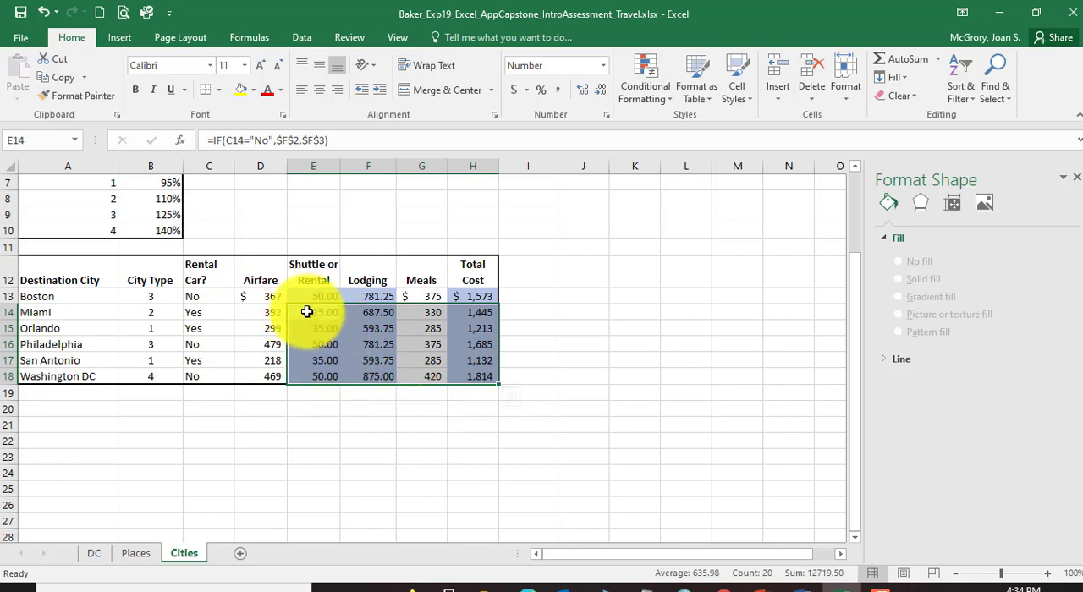
left_click(803, 586)
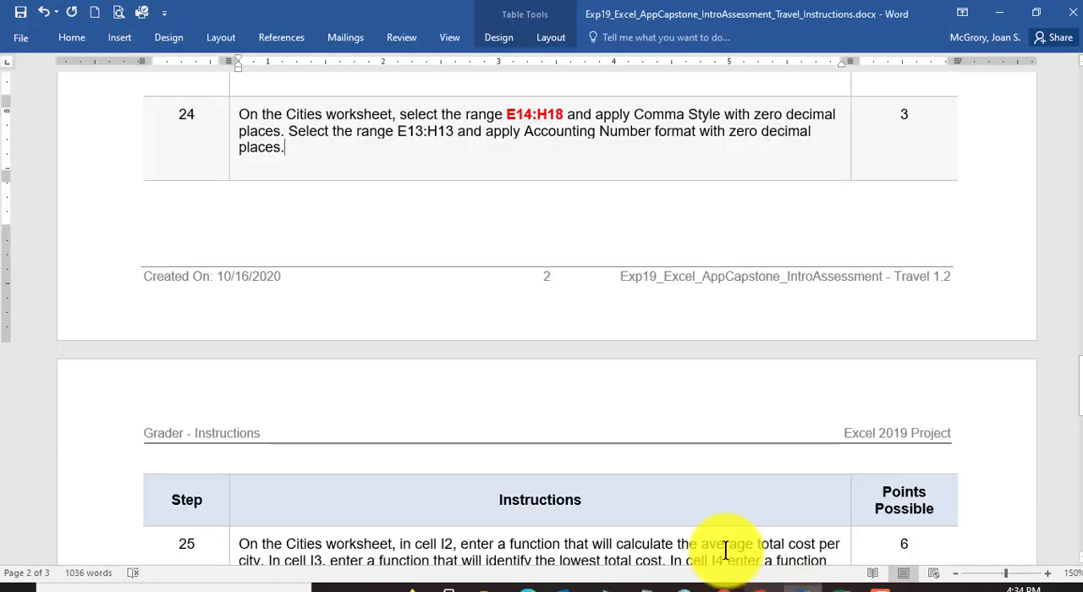
left_click(806, 585)
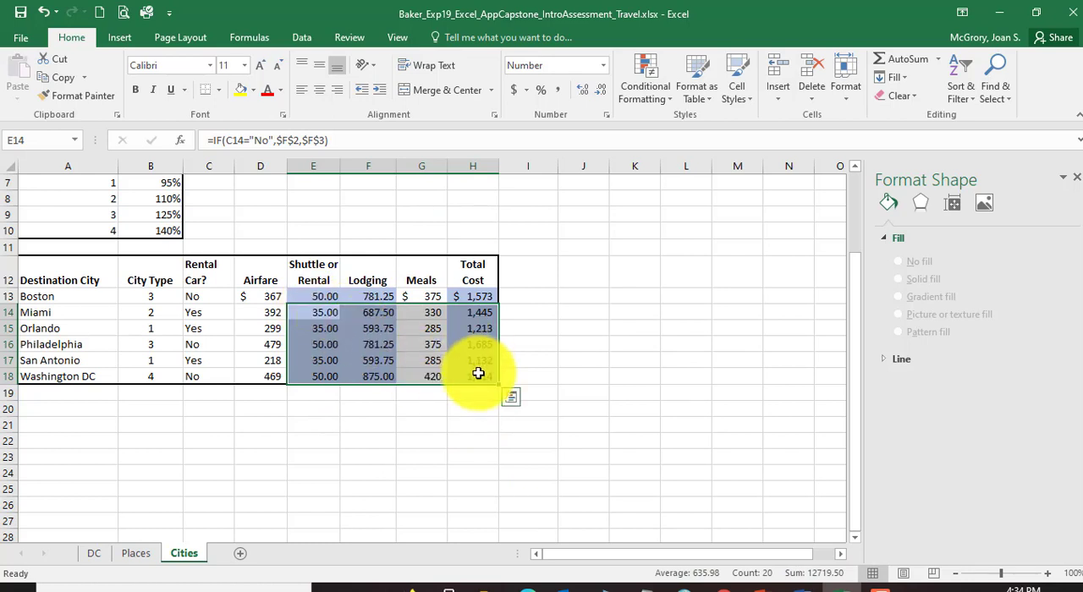
left_click(559, 92)
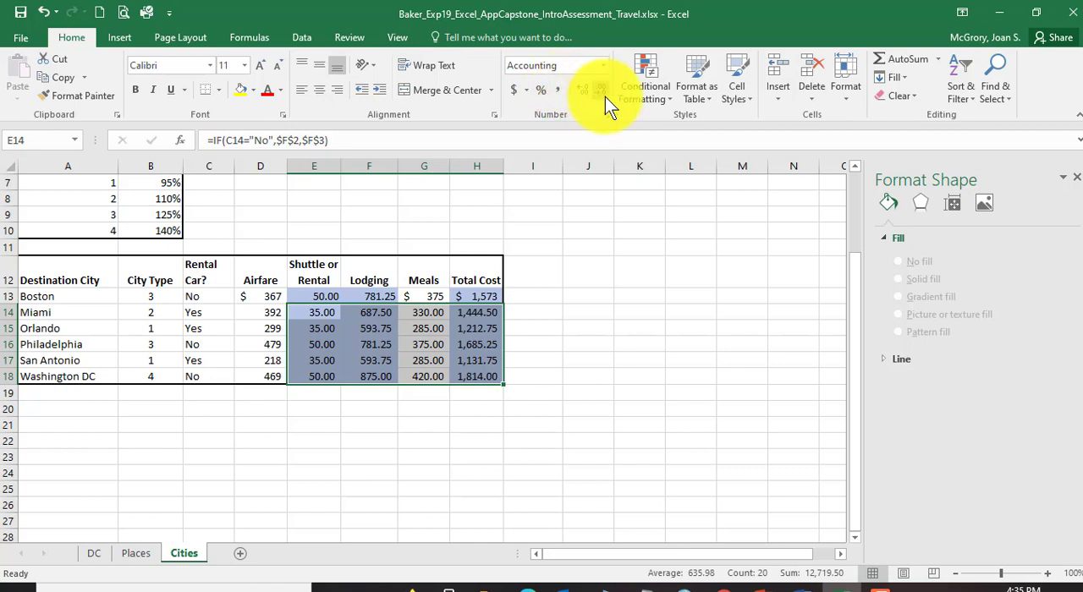
left_click(598, 91)
left_click(598, 92)
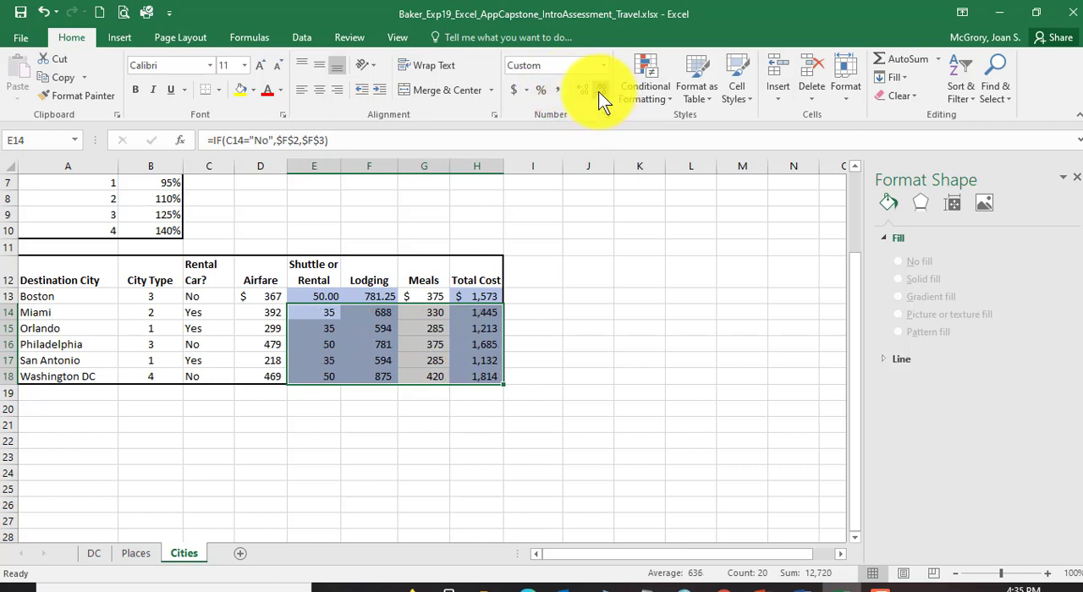
left_click(380, 337)
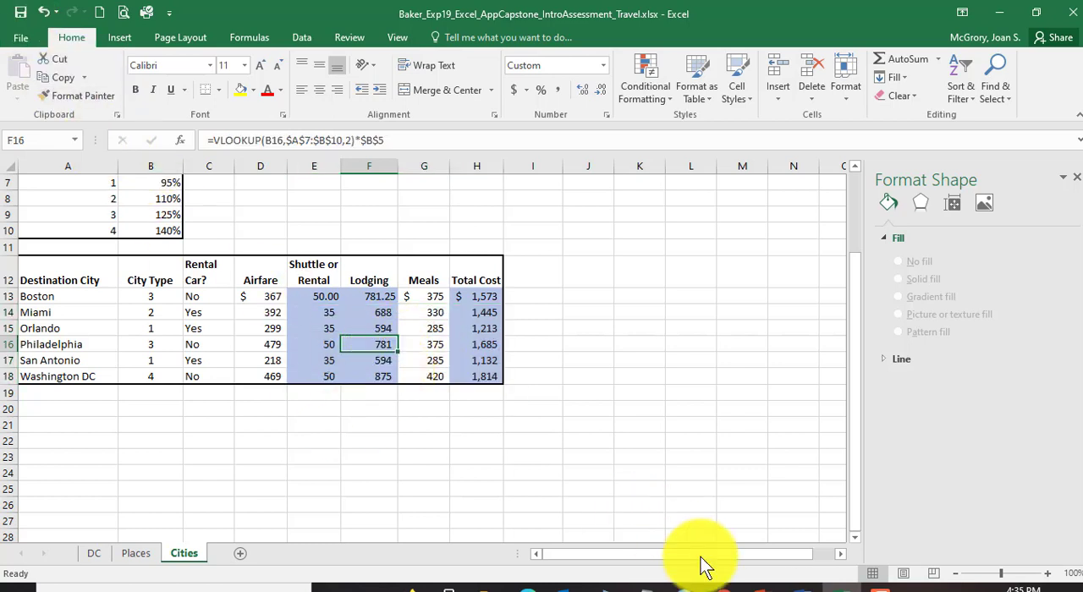
Step: Check instruction 24's second range in Word, then return to Excel and format E13:H13 as Accounting with zero decimal places
left_click(800, 585)
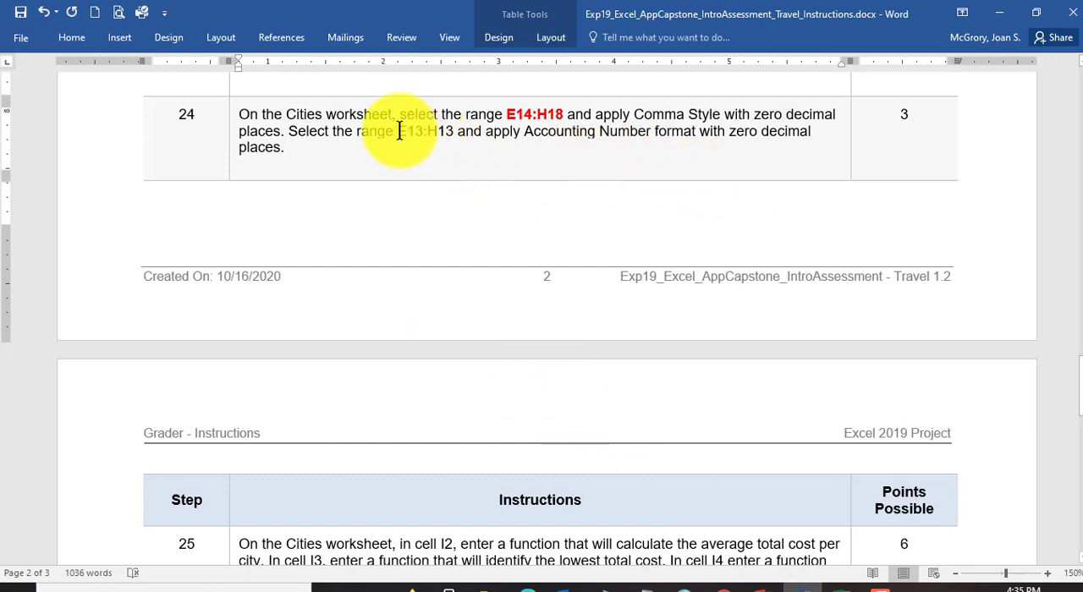
left_click_drag(446, 131, 448, 133)
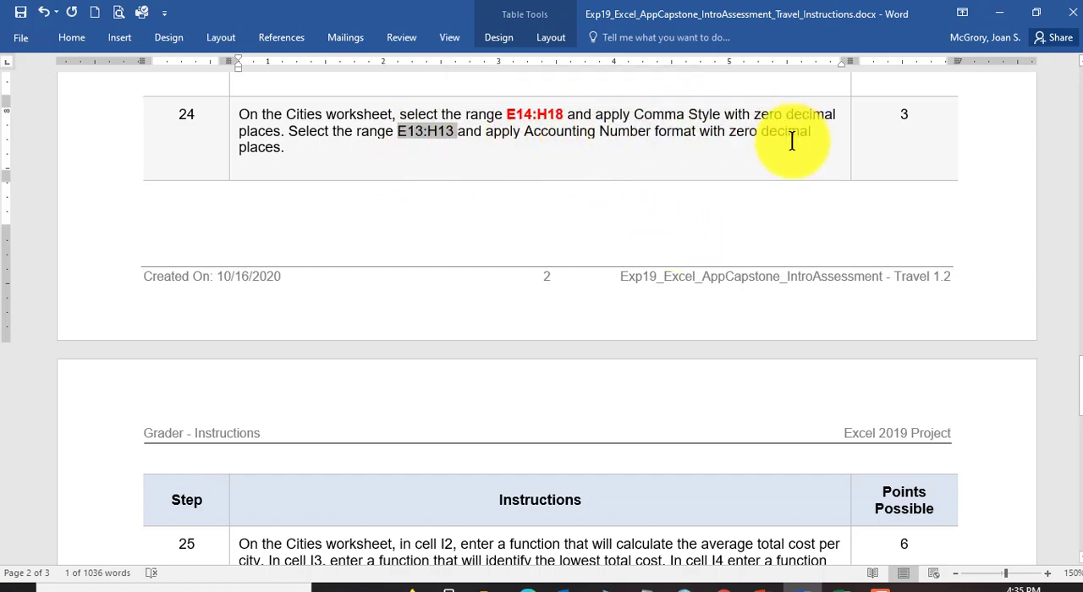
left_click(839, 585)
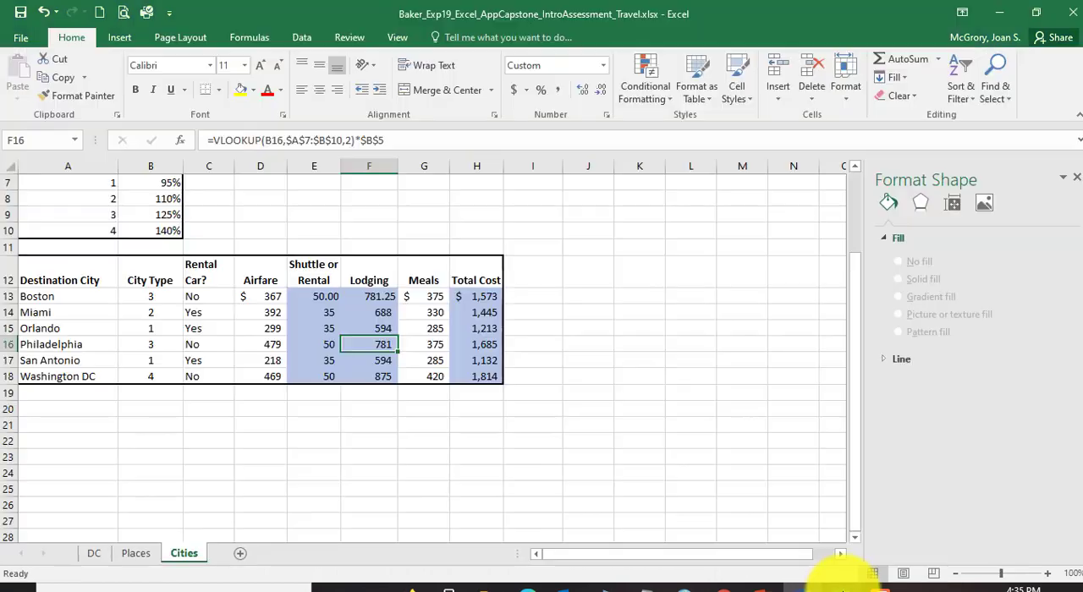
left_click(318, 295)
left_click_drag(324, 295, 485, 294)
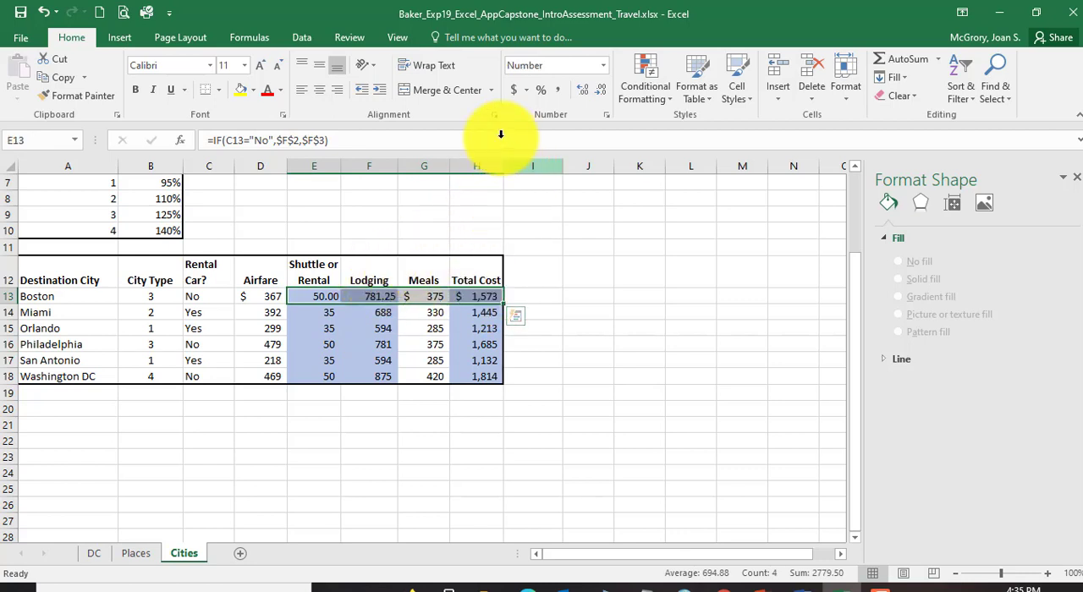
left_click(513, 89)
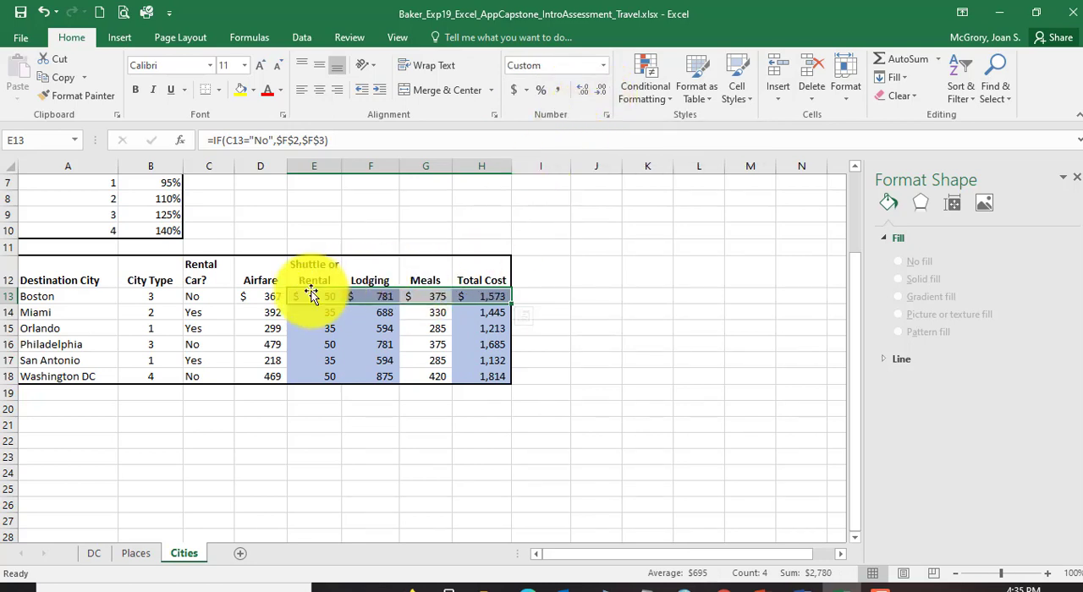
left_click(473, 345)
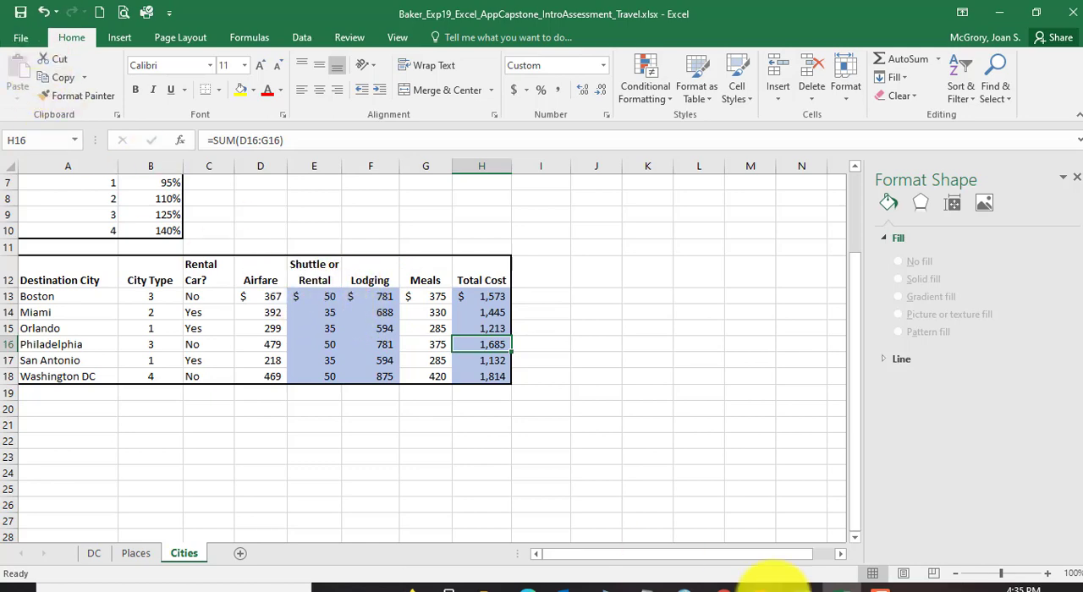
Step: Switch to the Word instructions and read instruction 25 about the average, lowest and highest total costs
left_click(796, 585)
scroll(431, 261, "down", 5)
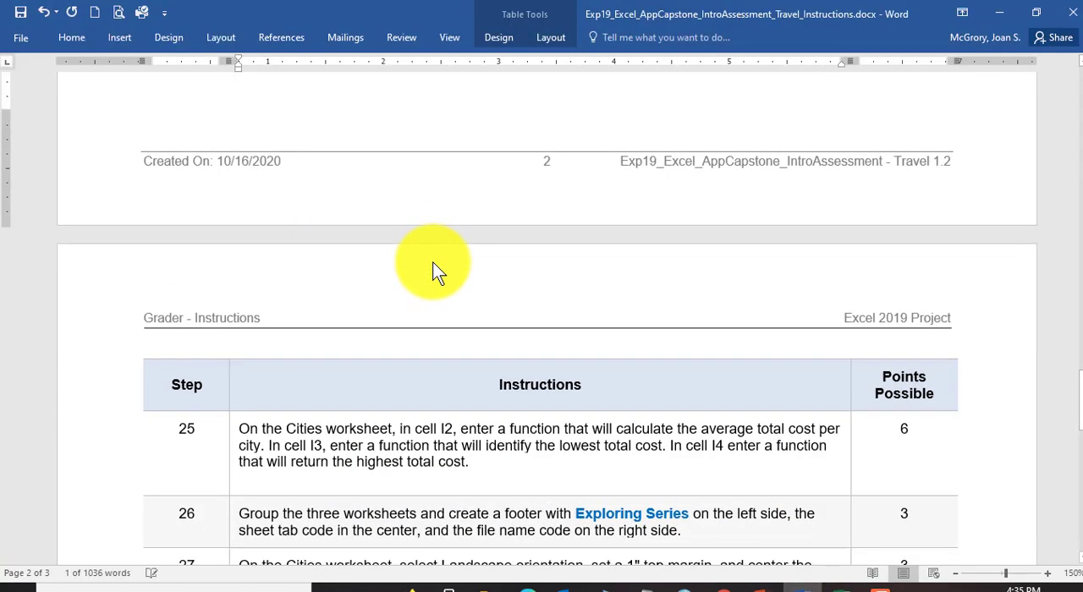
scroll(414, 269, "down", 1)
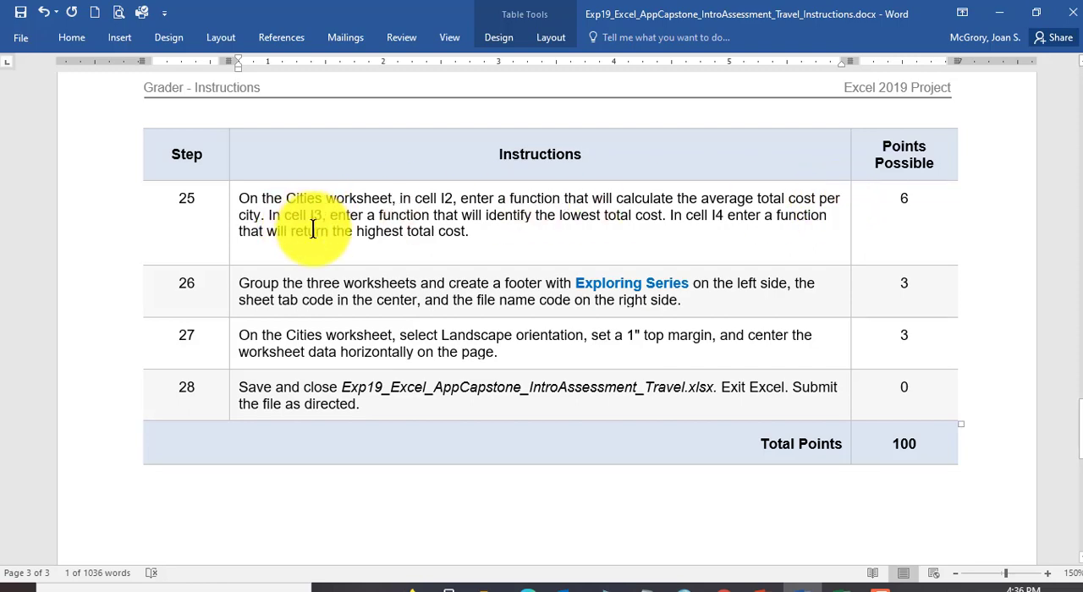
Step: Switch back to Excel and calculate the average total cost in I2 with =AVERAGE(H13:H18)
left_click(829, 587)
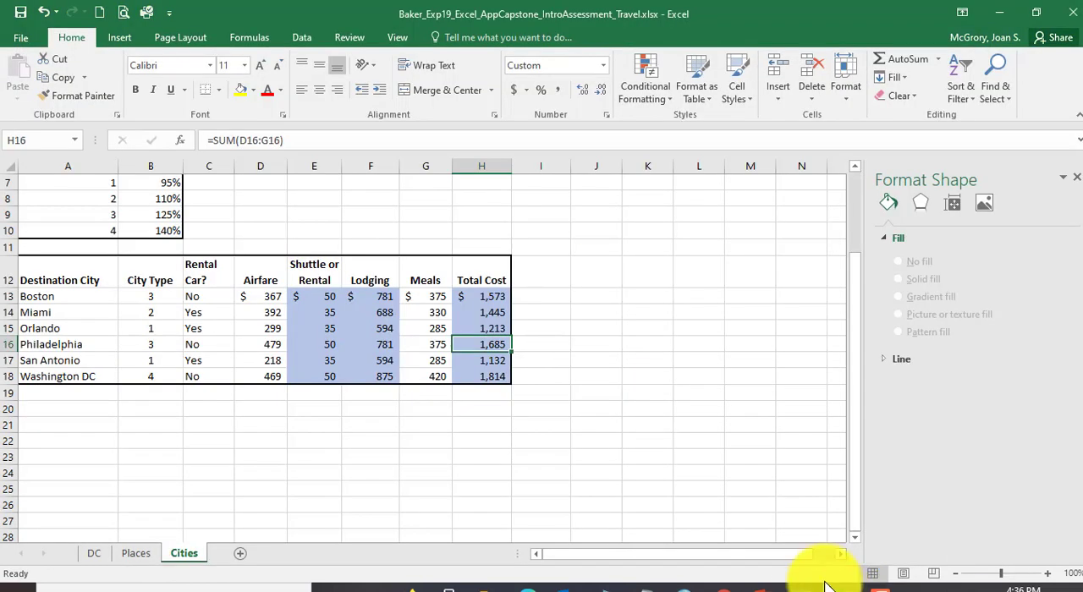
left_click(538, 199)
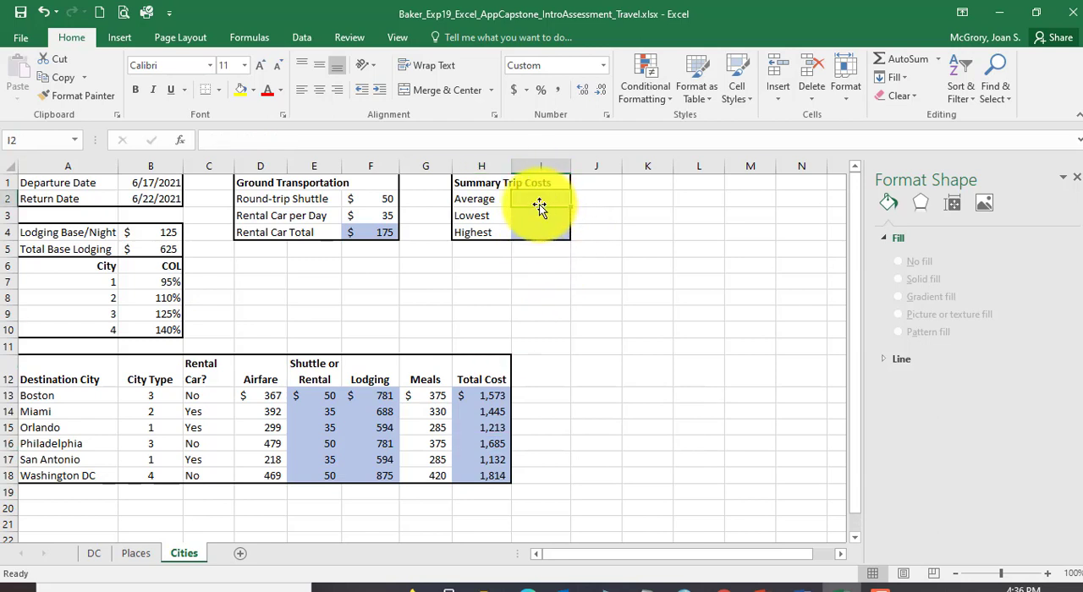
left_click_drag(539, 205, 527, 234)
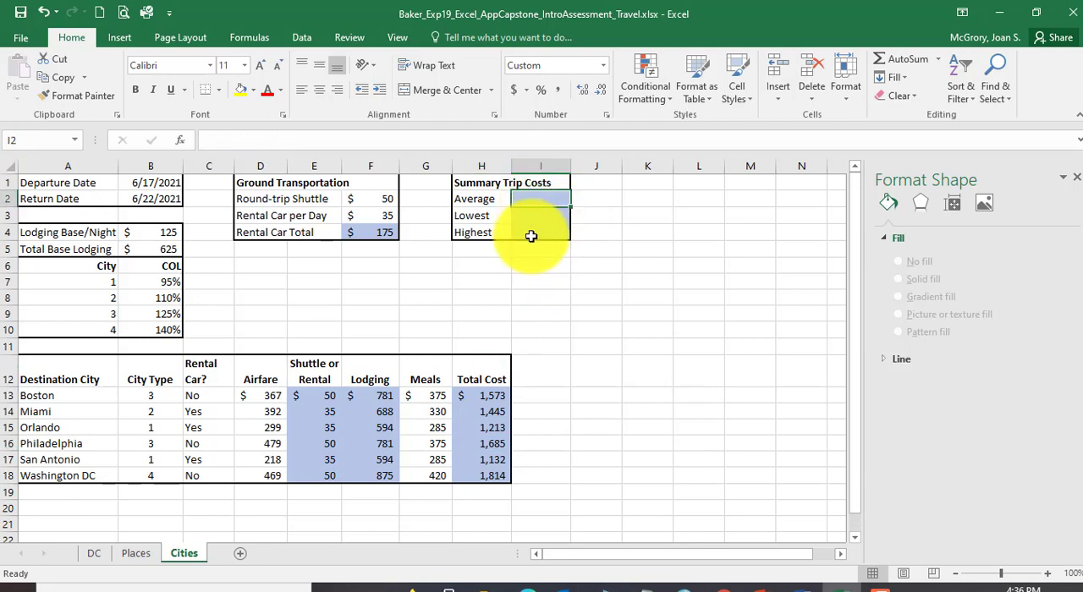
left_click(938, 58)
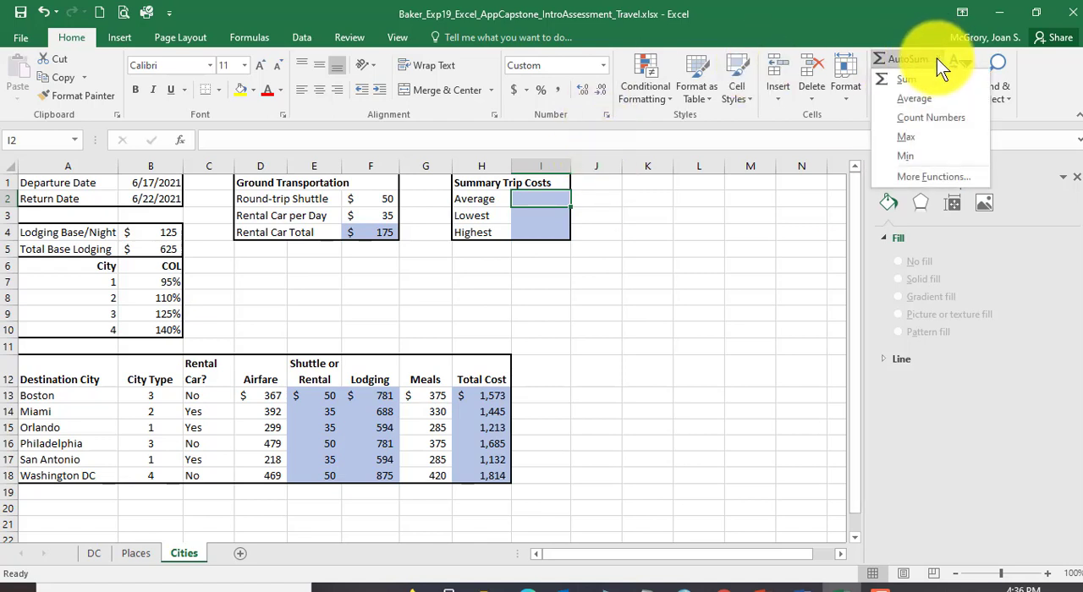
left_click(913, 100)
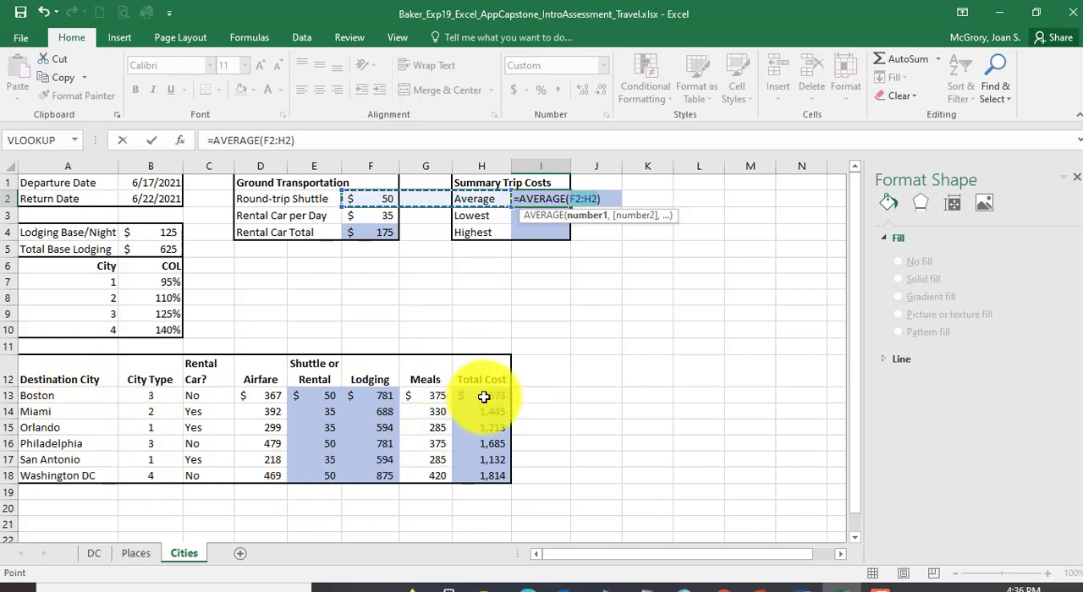
left_click_drag(492, 396, 488, 477)
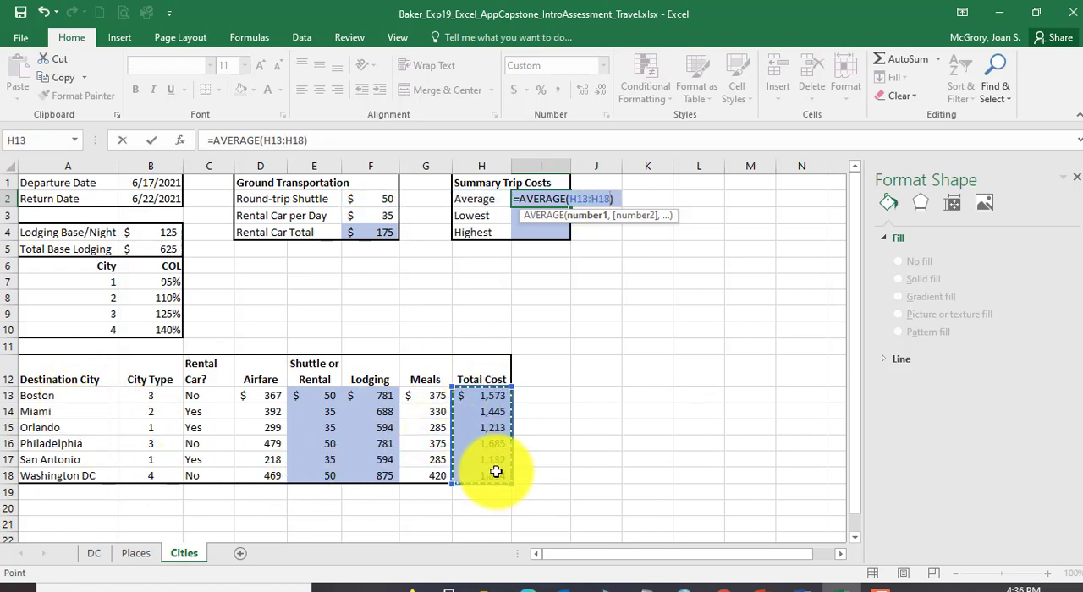
key("Return")
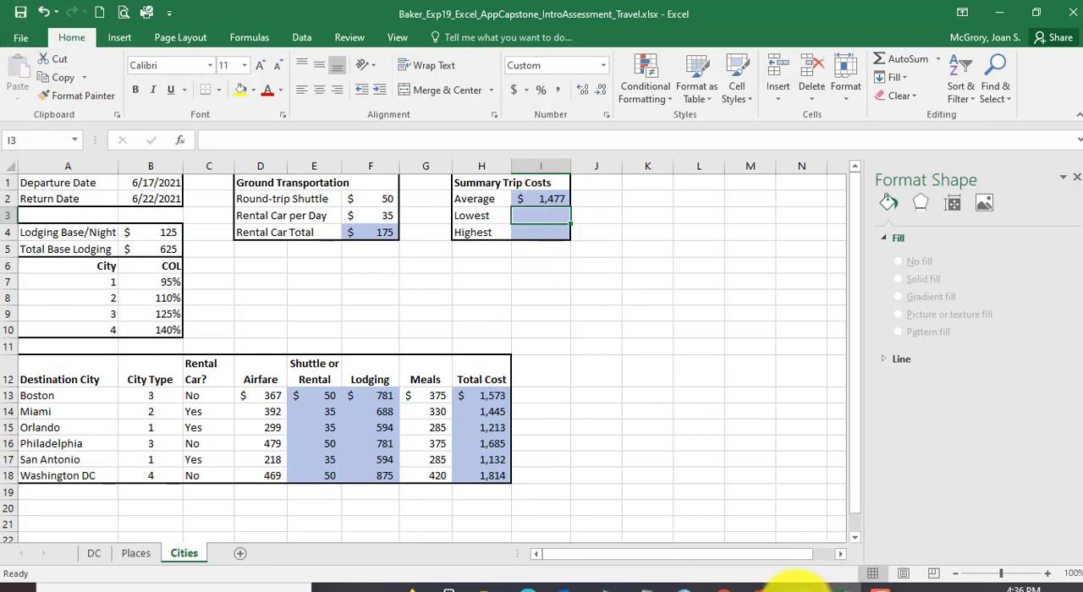
Step: Switch to Word and reread instruction 25's part for cell I3, selecting the "identify the lowest total cost" text
left_click(806, 586)
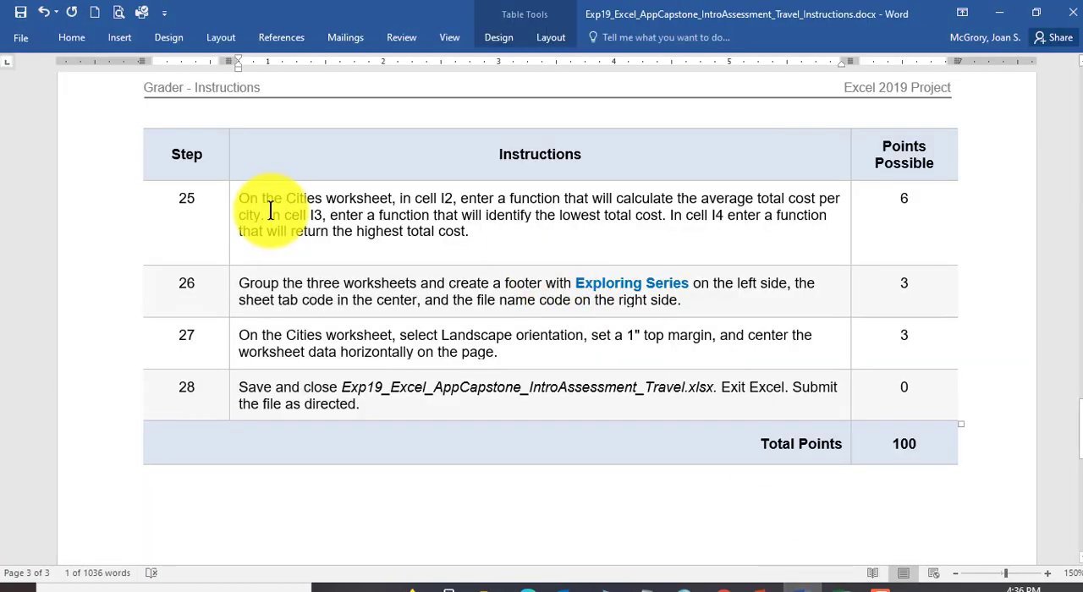
left_click_drag(267, 212, 324, 212)
left_click_drag(510, 215, 660, 218)
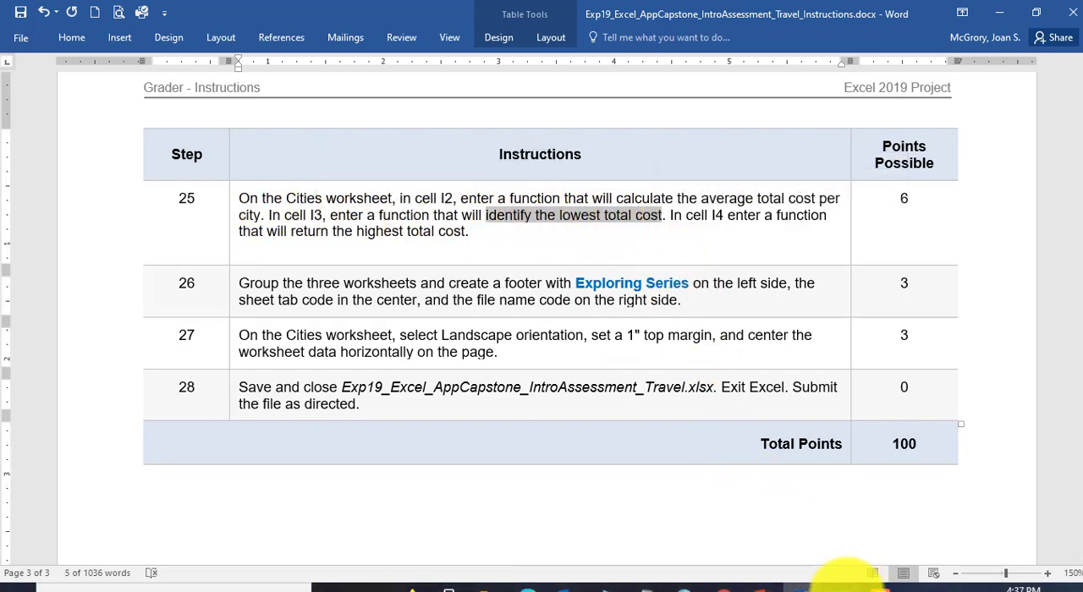
Step: Return to Excel and calculate the lowest total cost in I3 with =MIN(H13:H18)
left_click(846, 584)
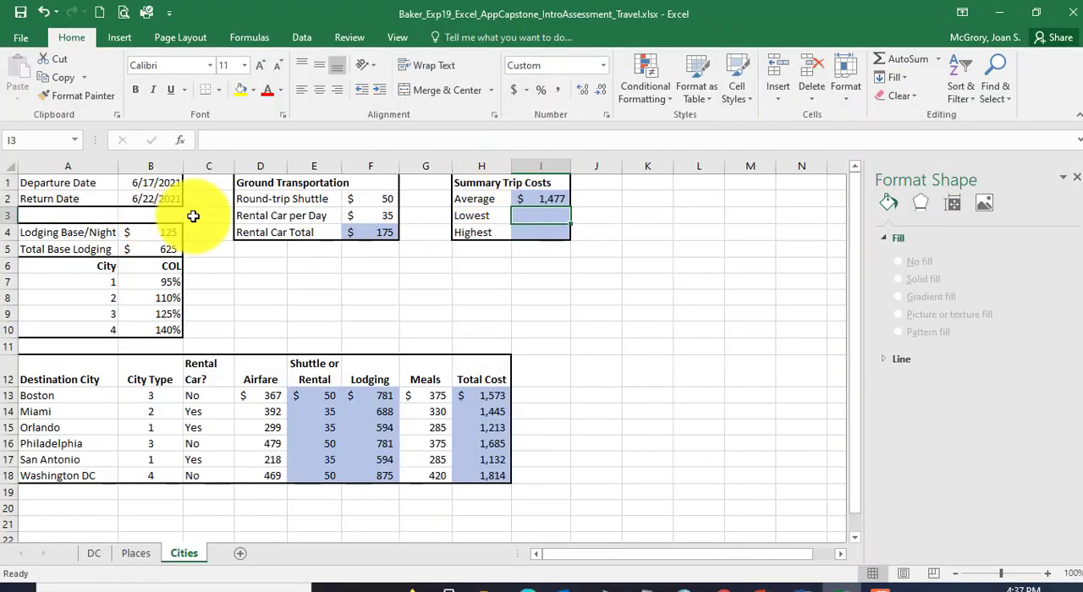
left_click_drag(539, 218, 550, 225)
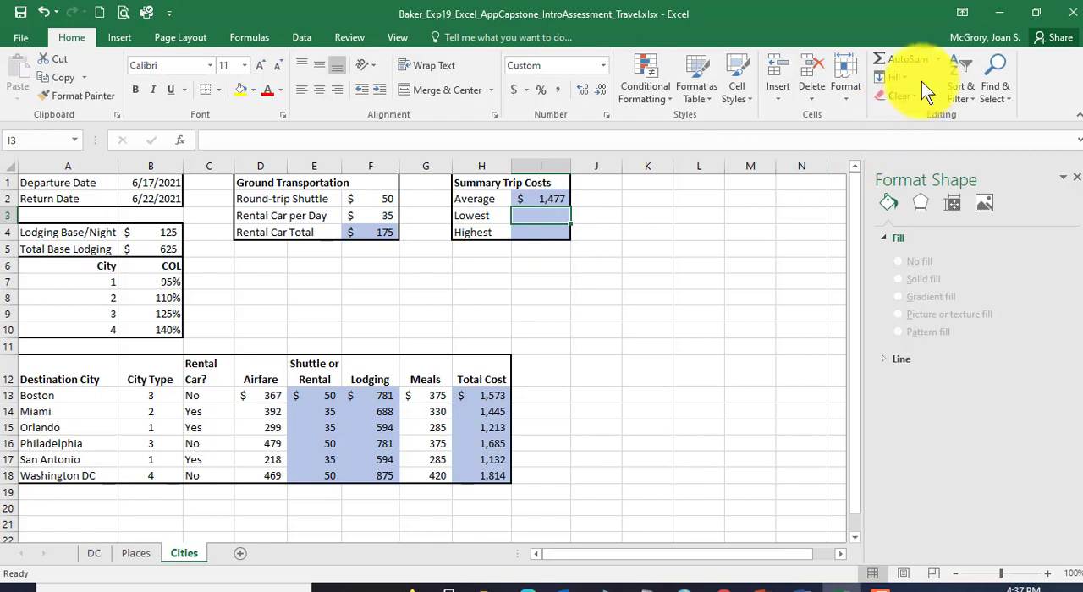
left_click(939, 62)
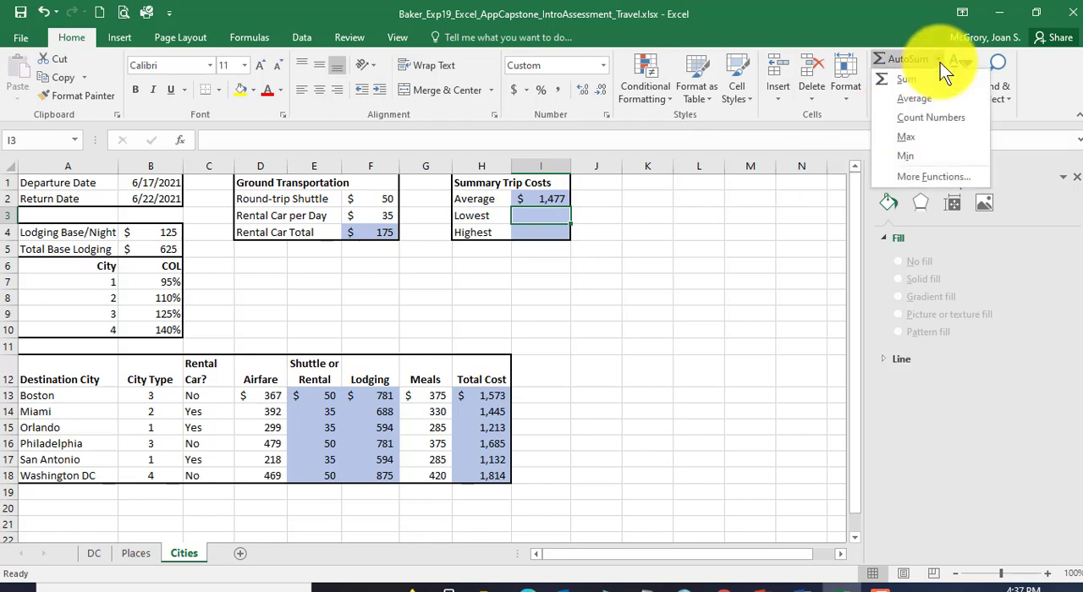
left_click(911, 157)
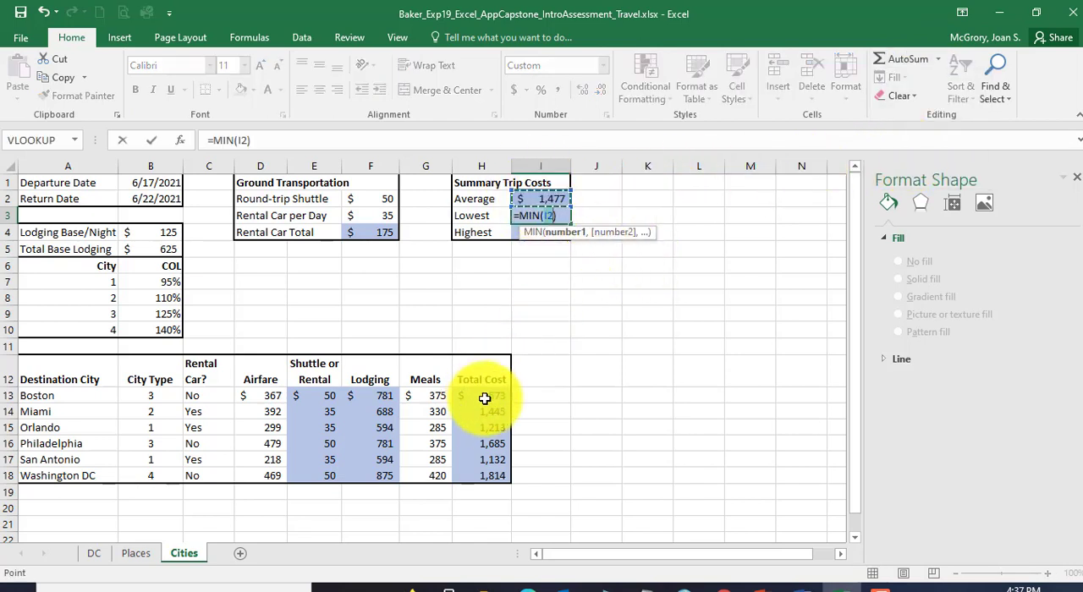
left_click_drag(487, 396, 488, 474)
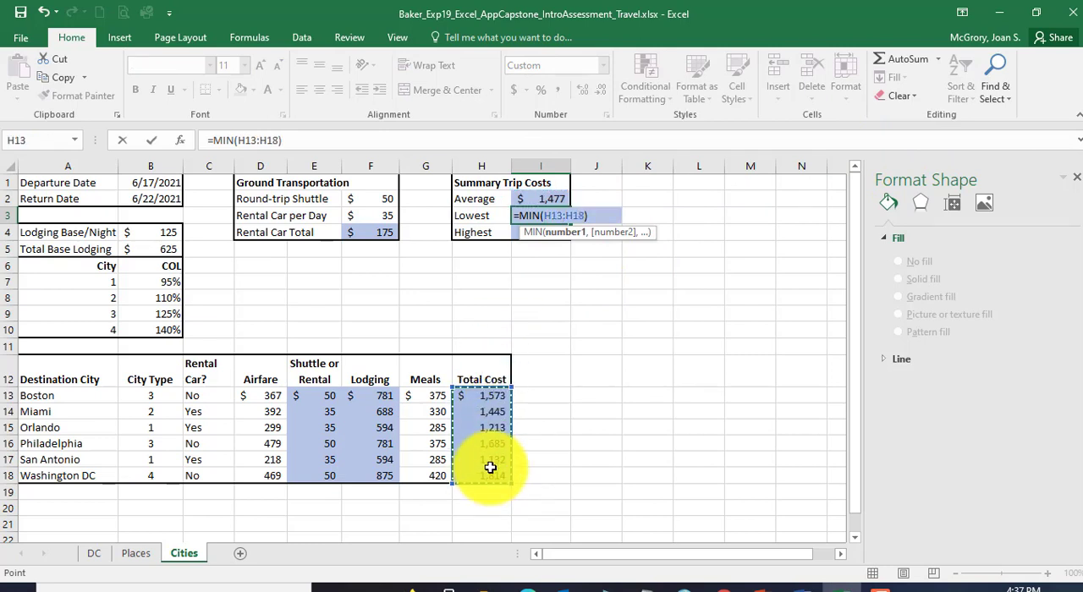
key("Return")
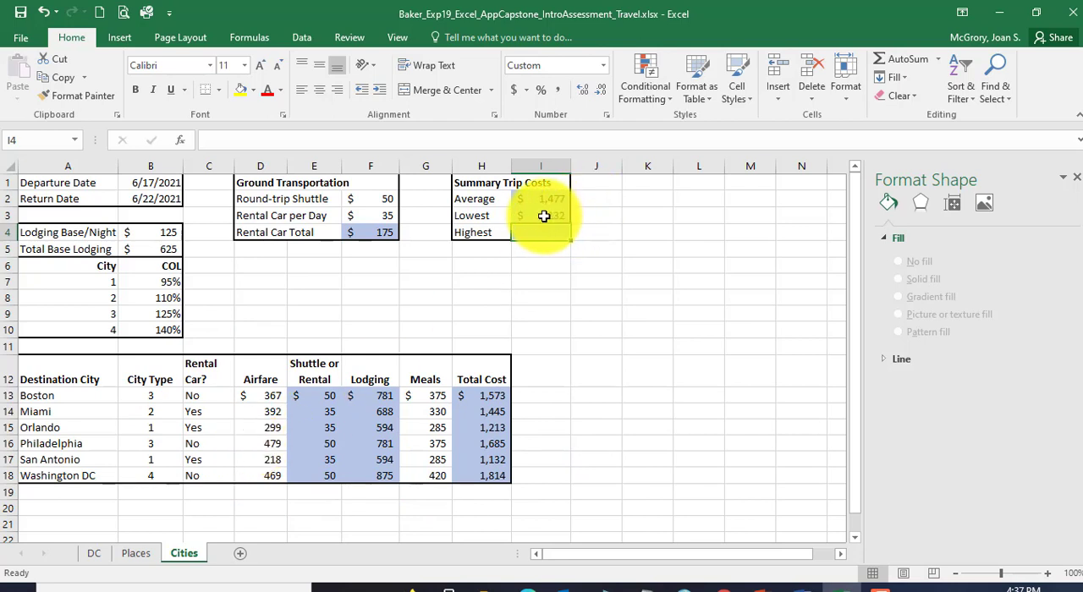
Step: Switch to the Word instructions and reread instruction 25's part for cell I4, selecting the sentence about the highest total cost
left_click_drag(542, 219, 541, 199)
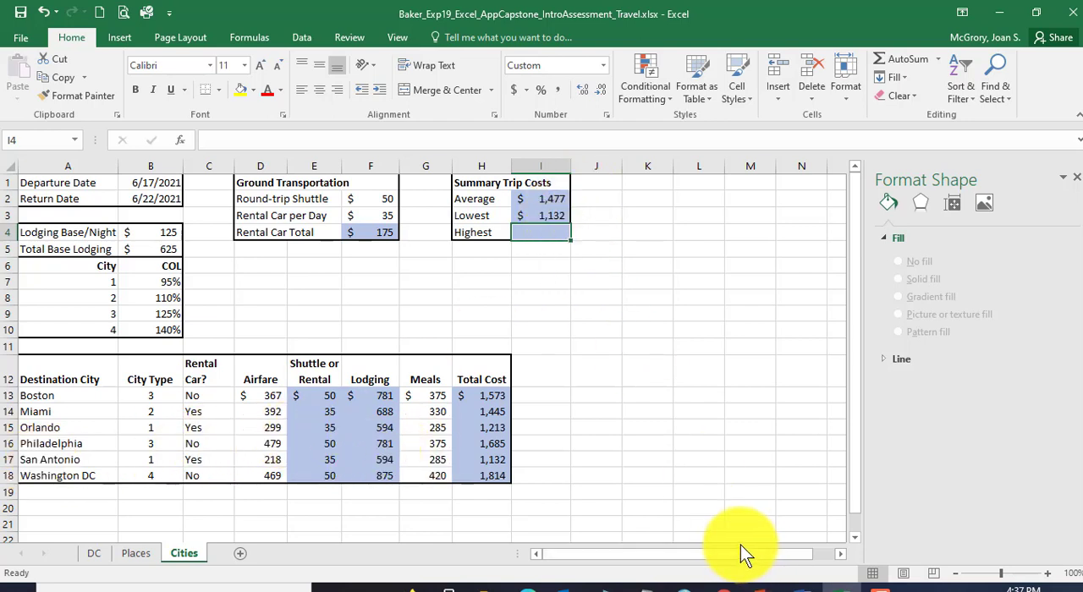
left_click(795, 589)
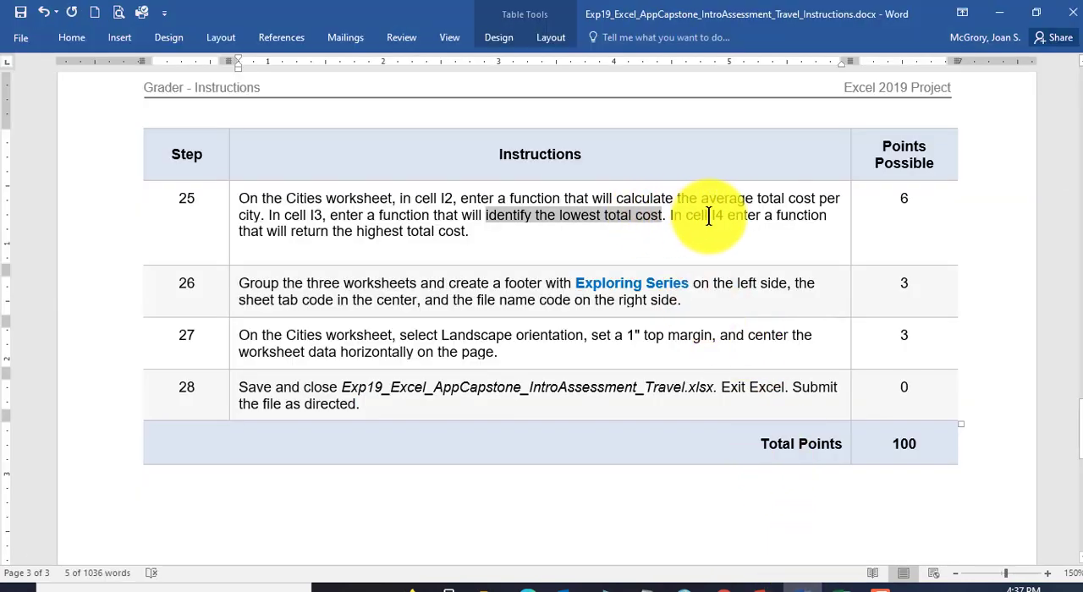
left_click_drag(672, 215, 467, 232)
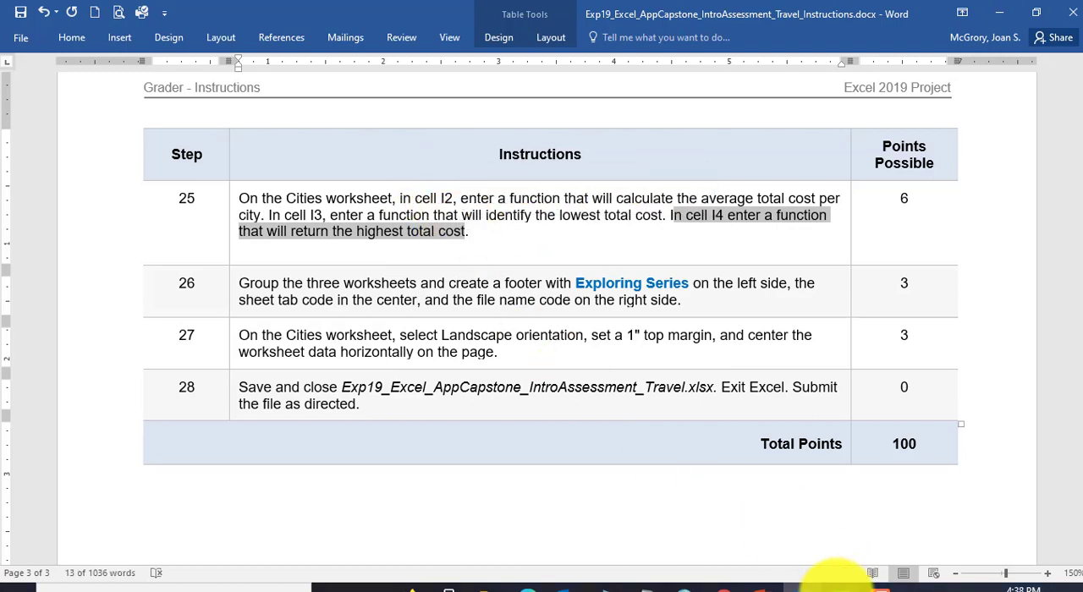
Step: Return to Excel, calculate the highest total cost in I4 with =MAX(H13:H18), and save the workbook
left_click(831, 584)
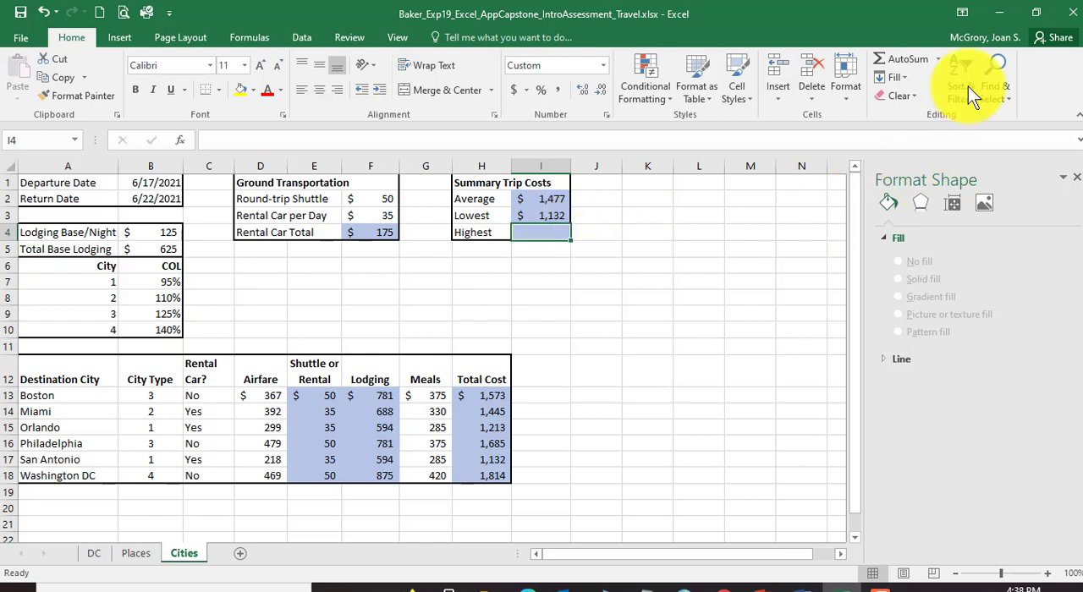
left_click(939, 57)
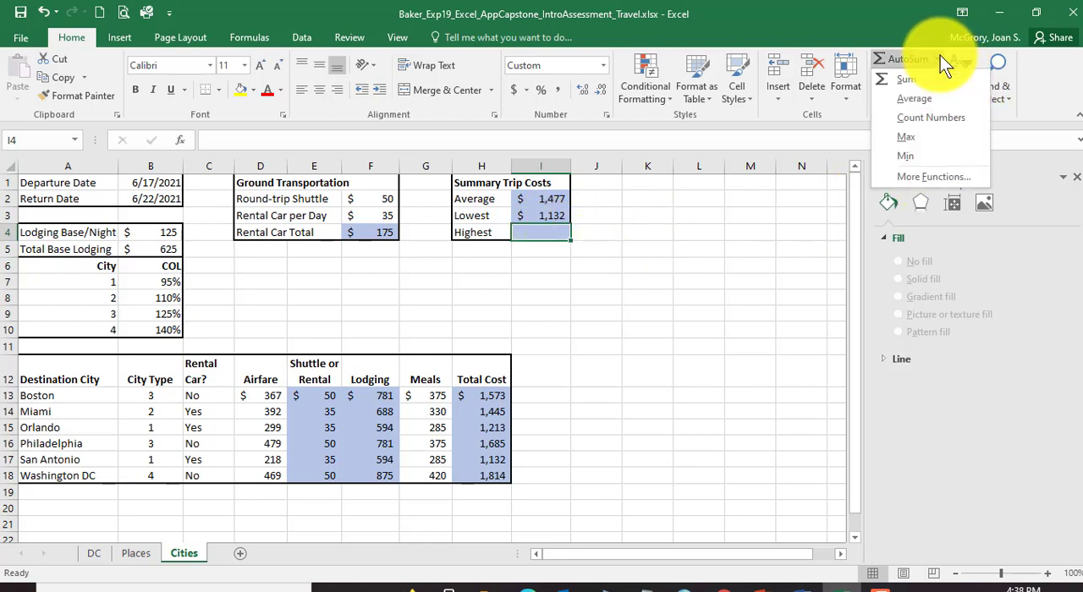
left_click(897, 135)
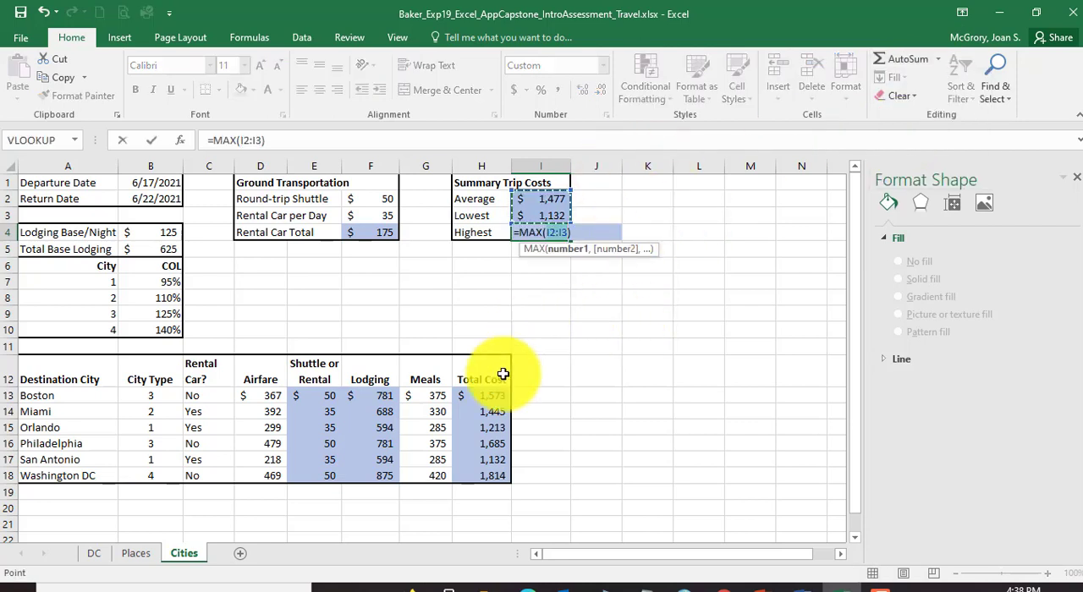
left_click_drag(476, 398, 484, 478)
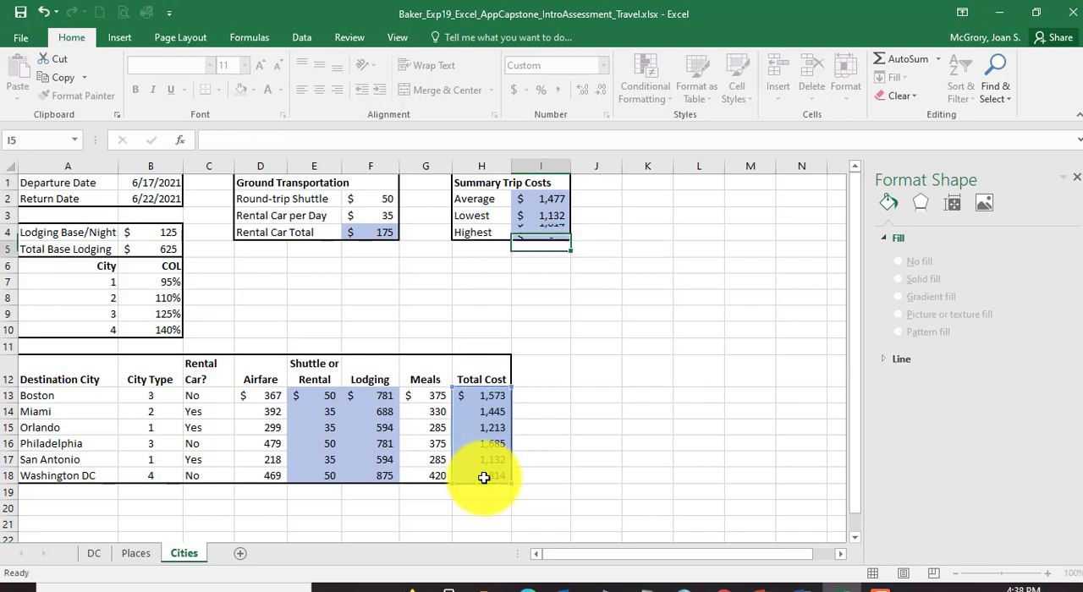
key("Return")
left_click(546, 234)
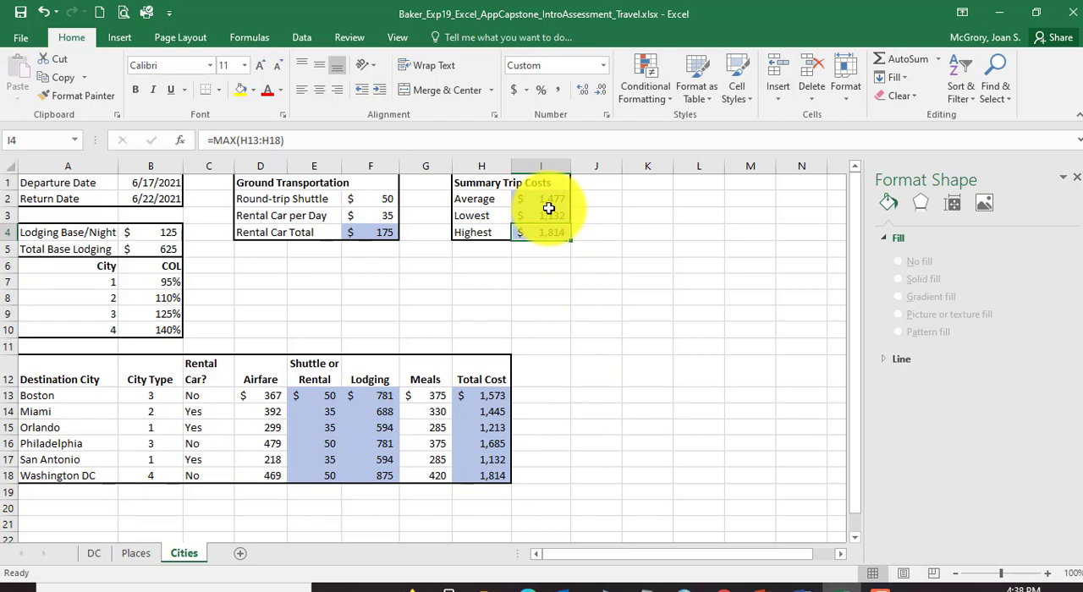
left_click(21, 17)
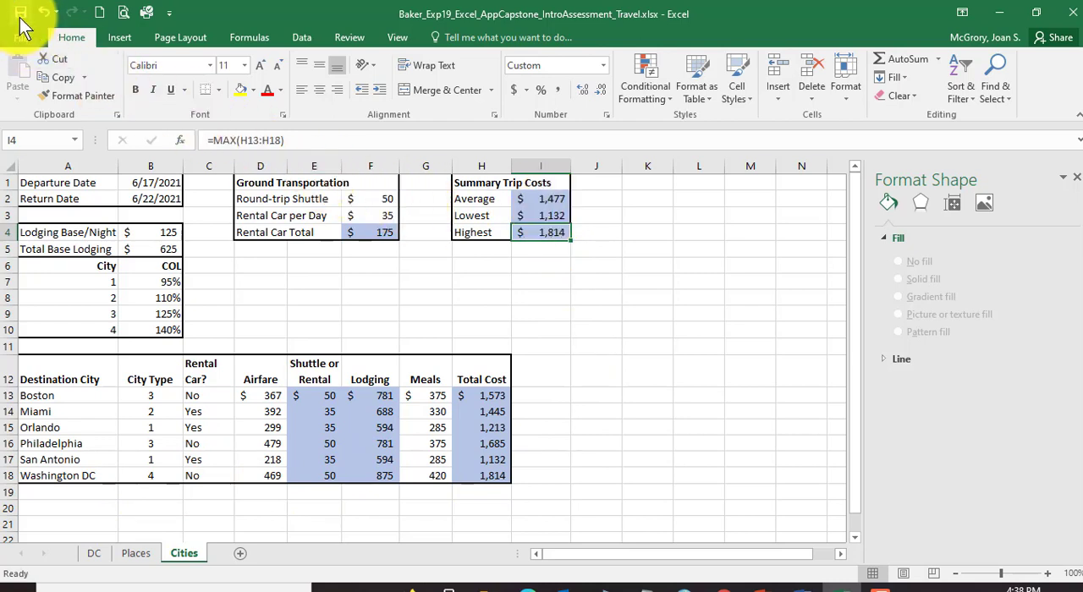
Step: Switch to Word and read instruction 26 about grouping the three worksheets and creating a footer
left_click(798, 584)
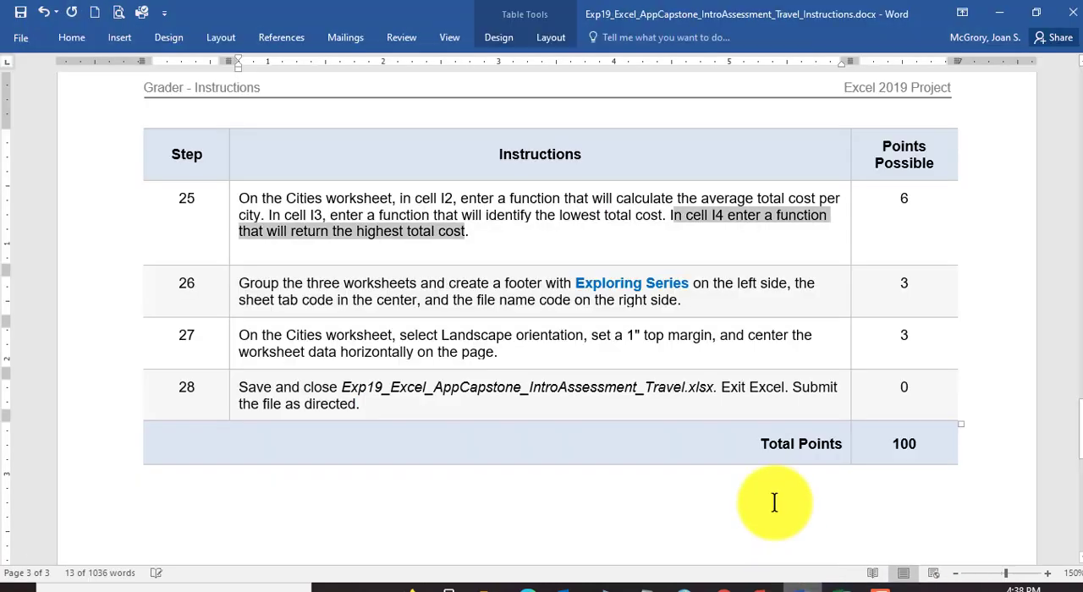
left_click(384, 242)
scroll(380, 253, "down", 1)
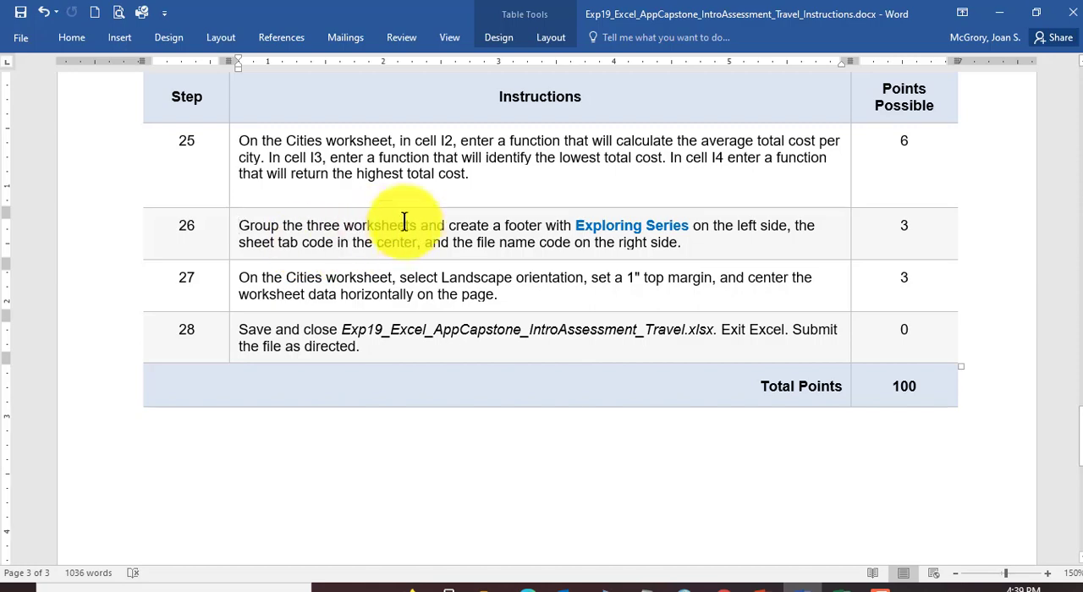
Step: Switch back to Excel and group the DC, Places and Cities worksheets
left_click(822, 585)
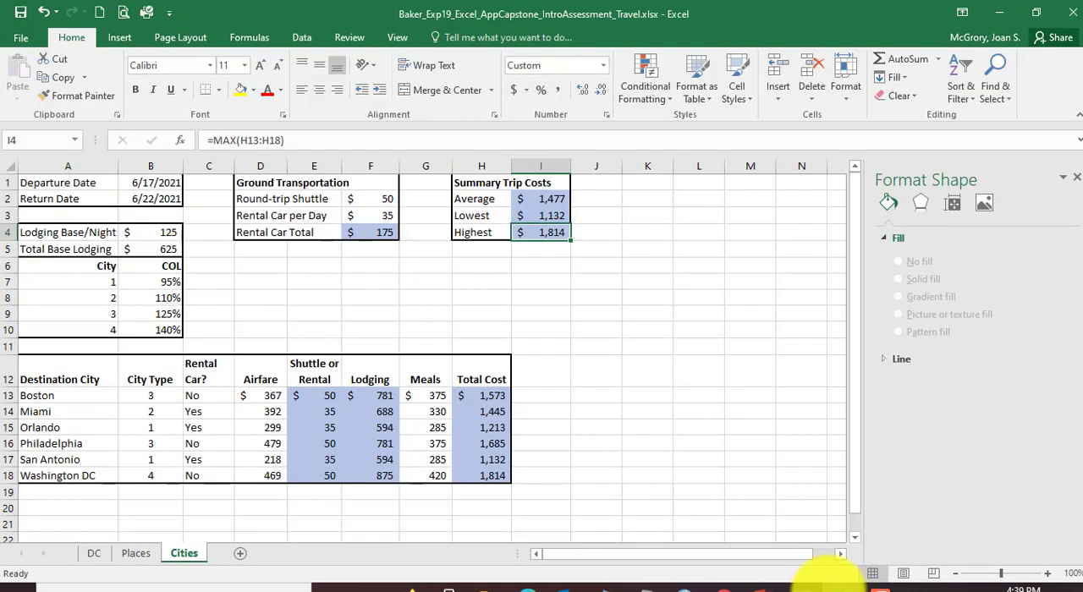
left_click(94, 554)
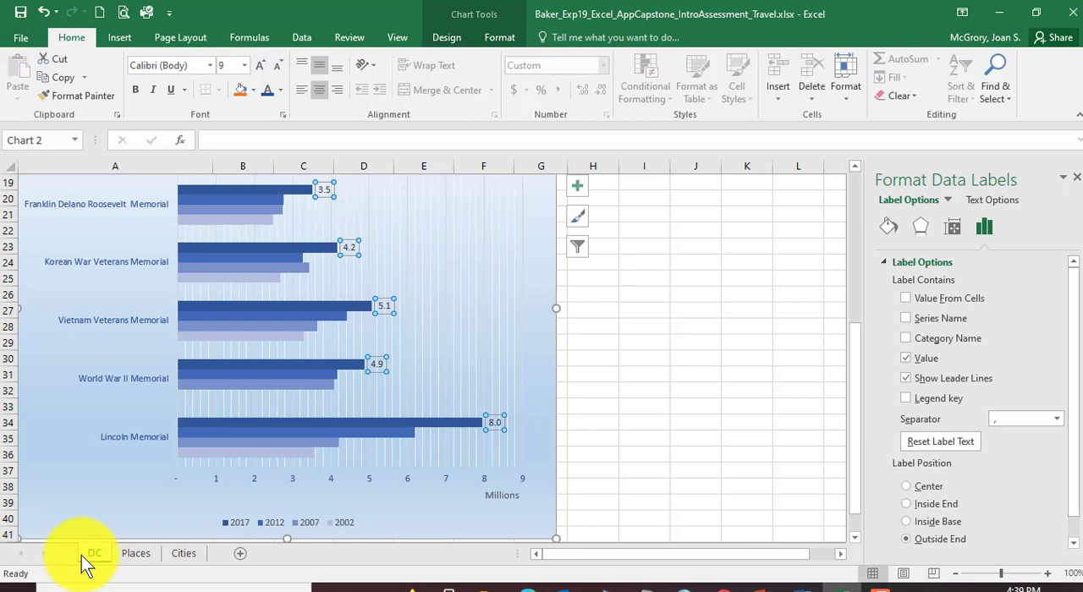
left_click(185, 554, "shift")
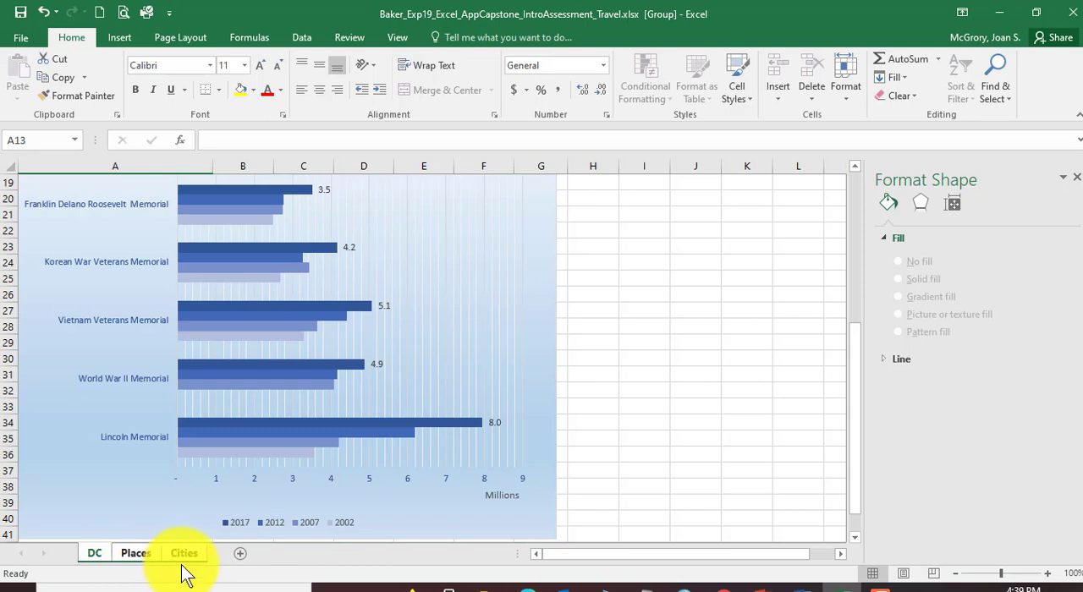
Step: Switch to Word and reread instruction 26's footer contents for the left side, center and right side, selecting the text while reading
left_click(802, 587)
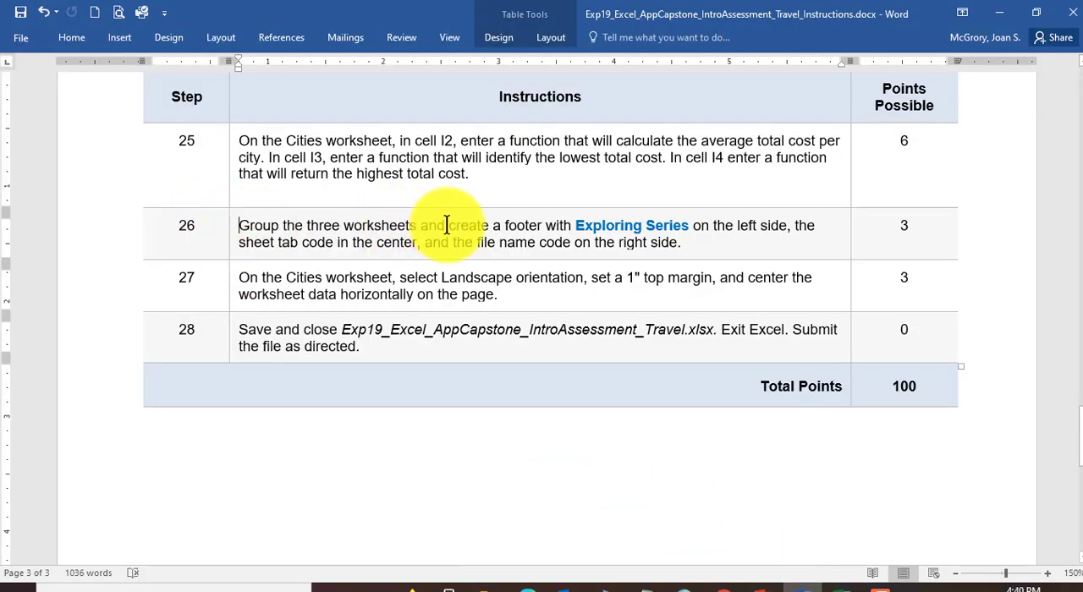
left_click_drag(446, 225, 787, 225)
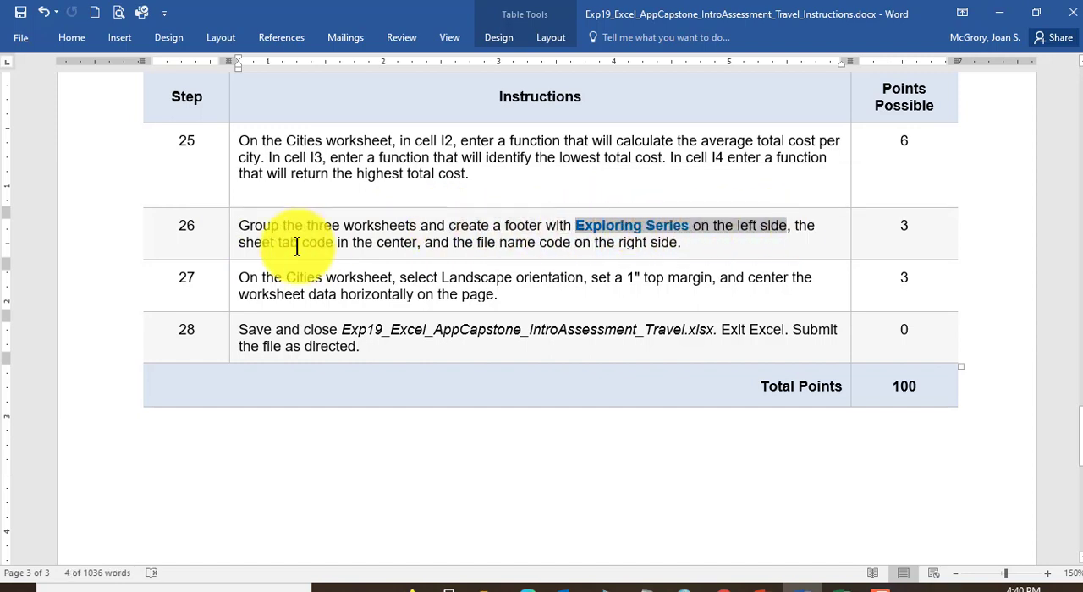
left_click_drag(239, 243, 689, 254)
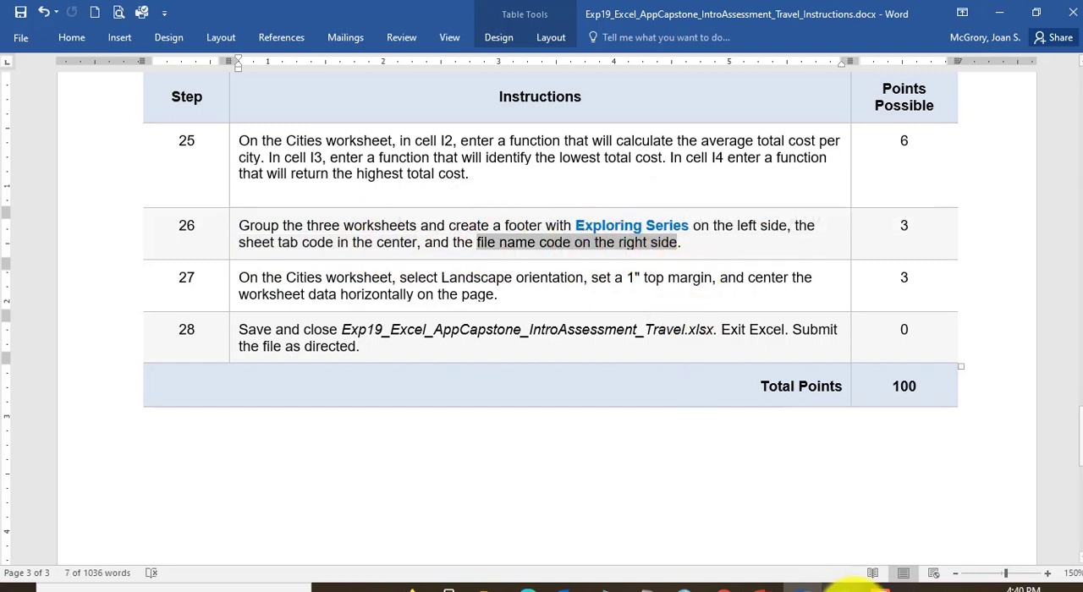
Step: Return to Excel and give the grouped sheets a custom footer: "Exploring Series" left, sheet tab code &[Tab] center, file name code &[File] right
left_click(824, 585)
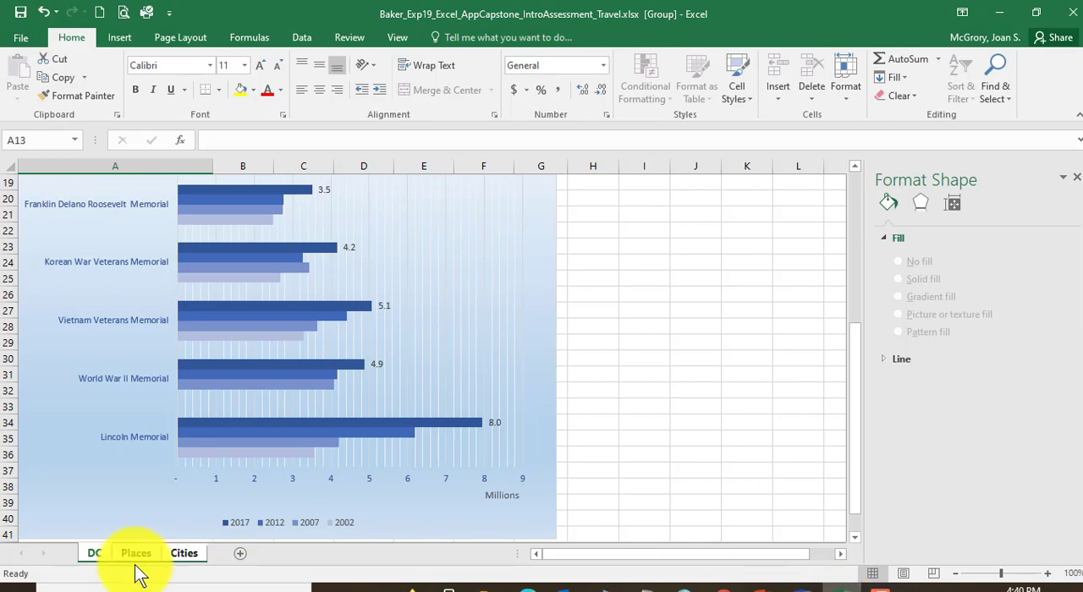
left_click(175, 38)
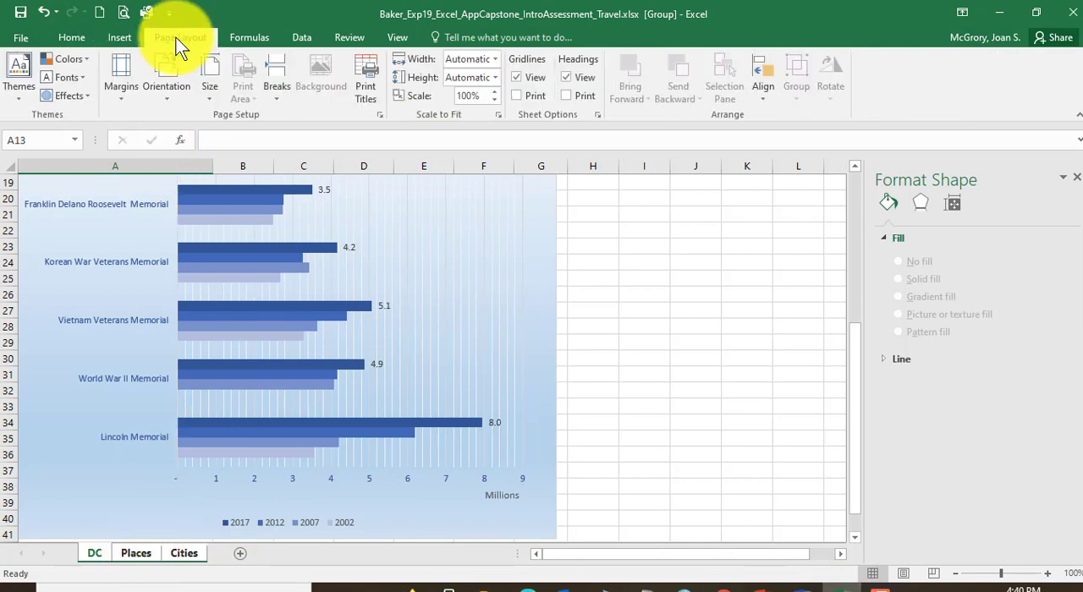
left_click(378, 114)
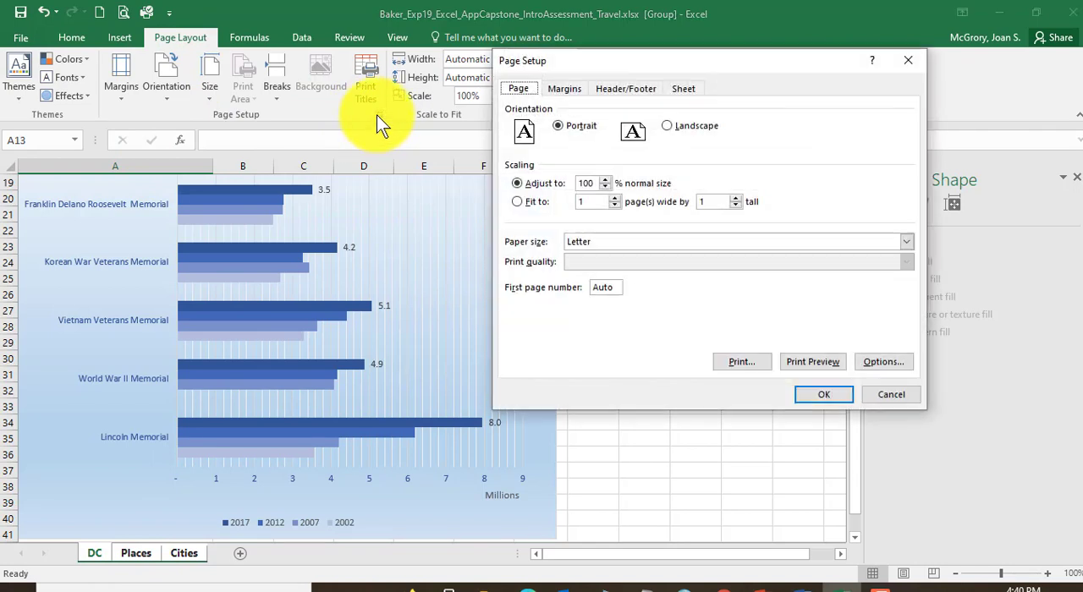
left_click(632, 88)
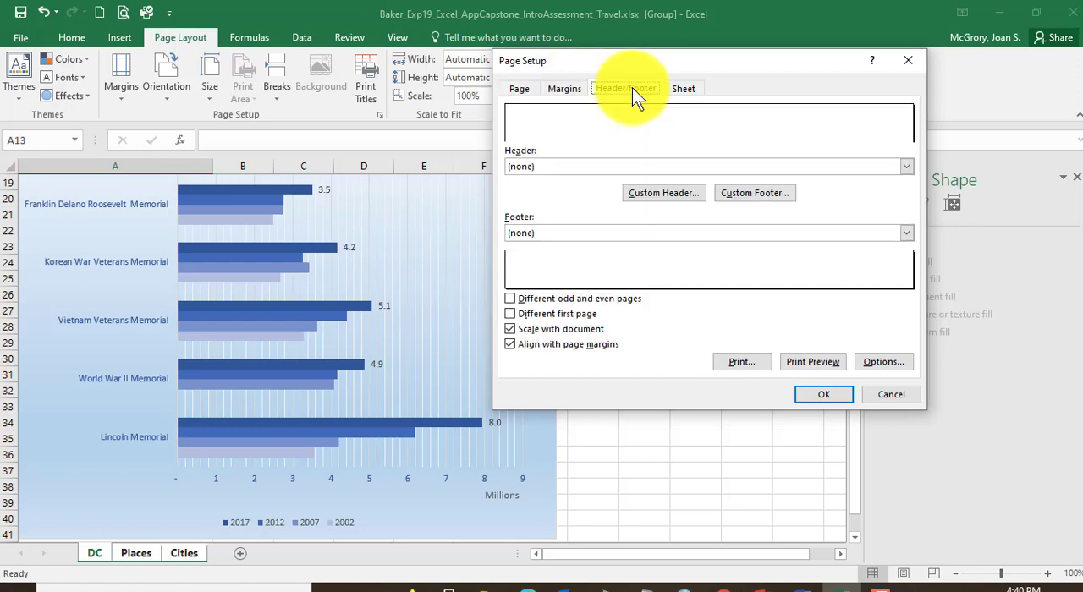
left_click(757, 194)
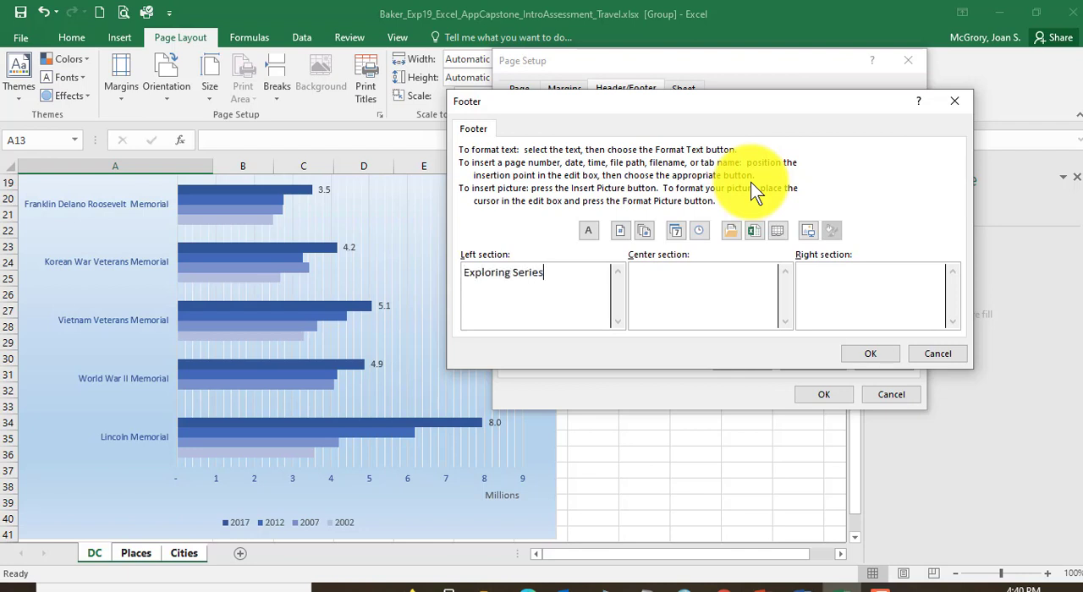
left_click(755, 272)
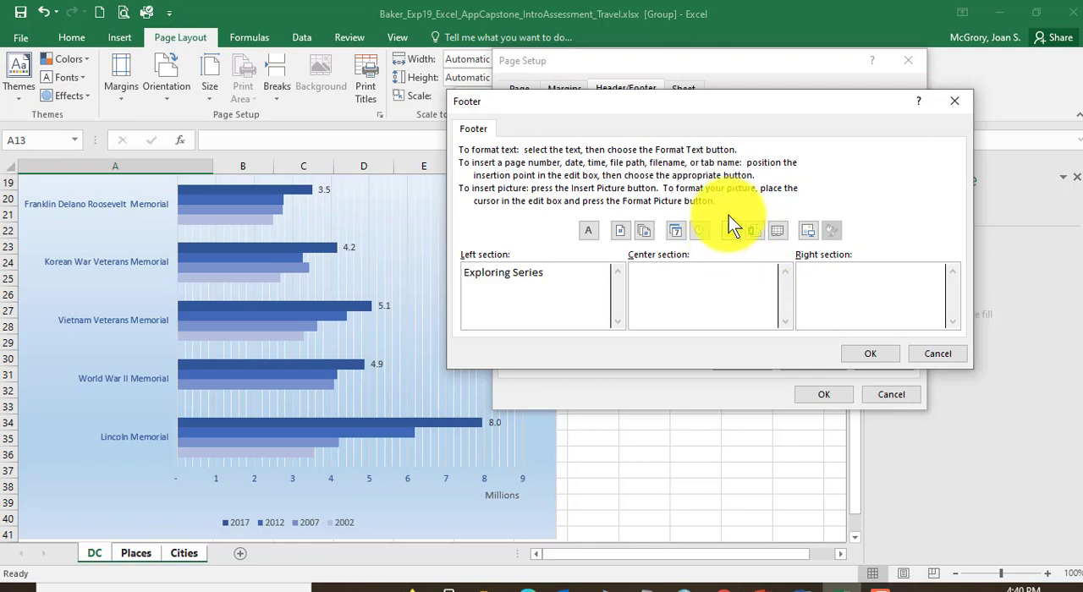
left_click(778, 237)
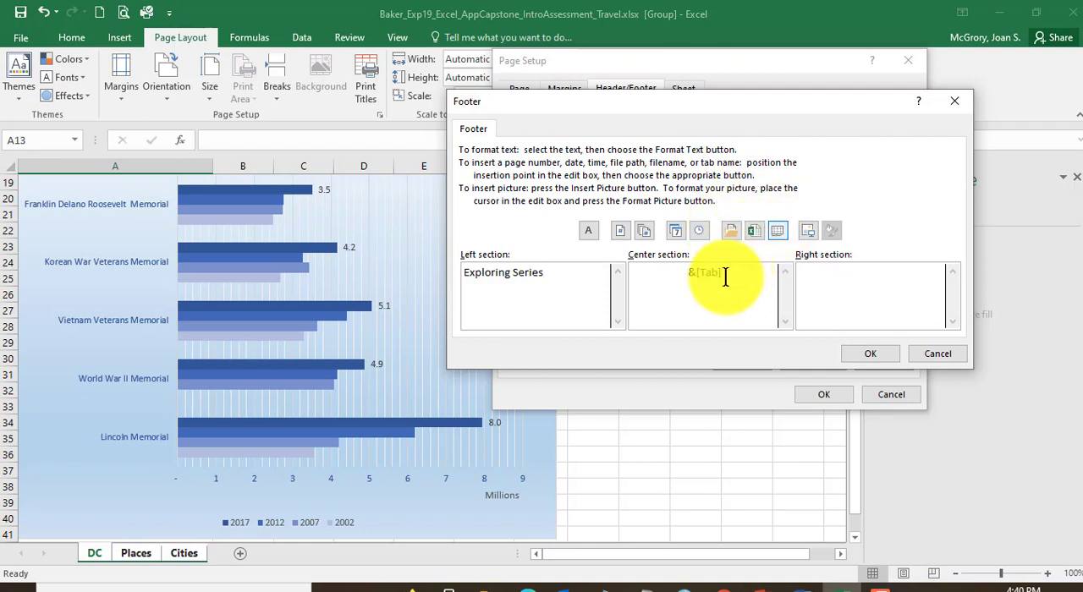
left_click(905, 279)
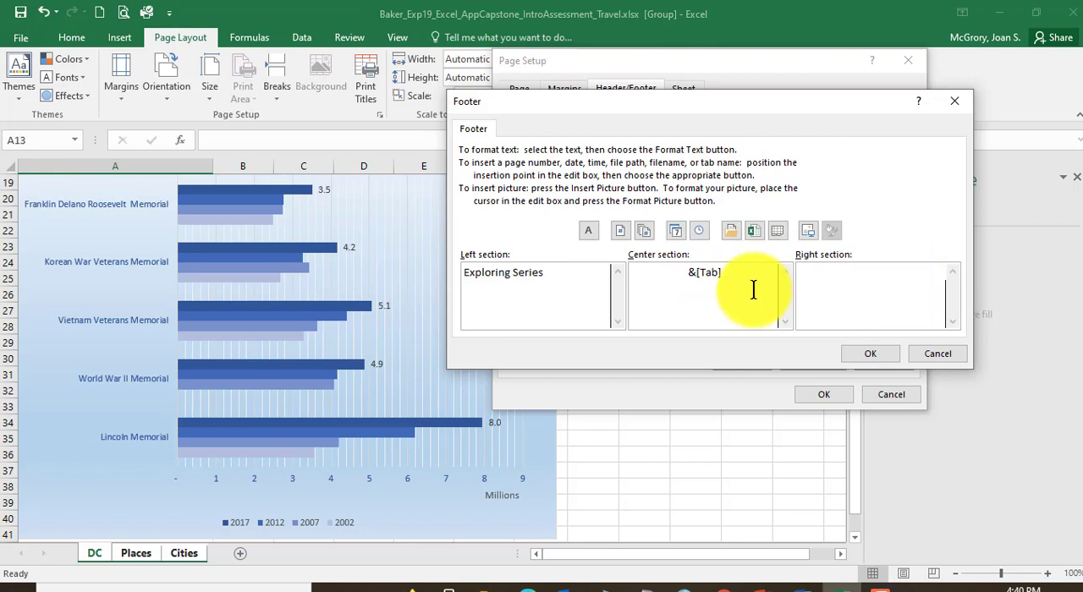
left_click(756, 235)
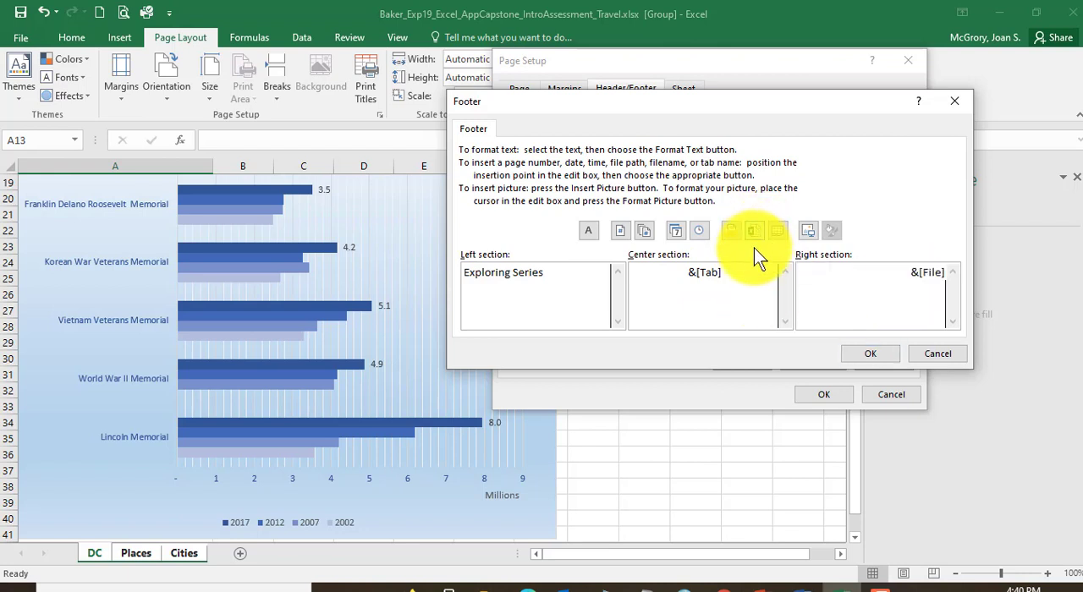
left_click(877, 350)
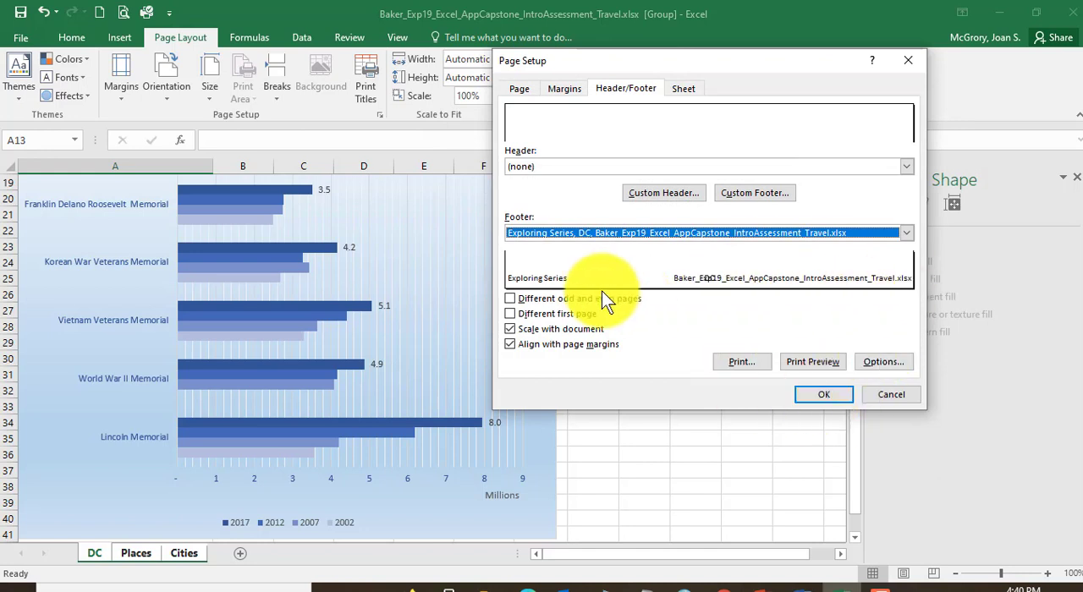
left_click(828, 396)
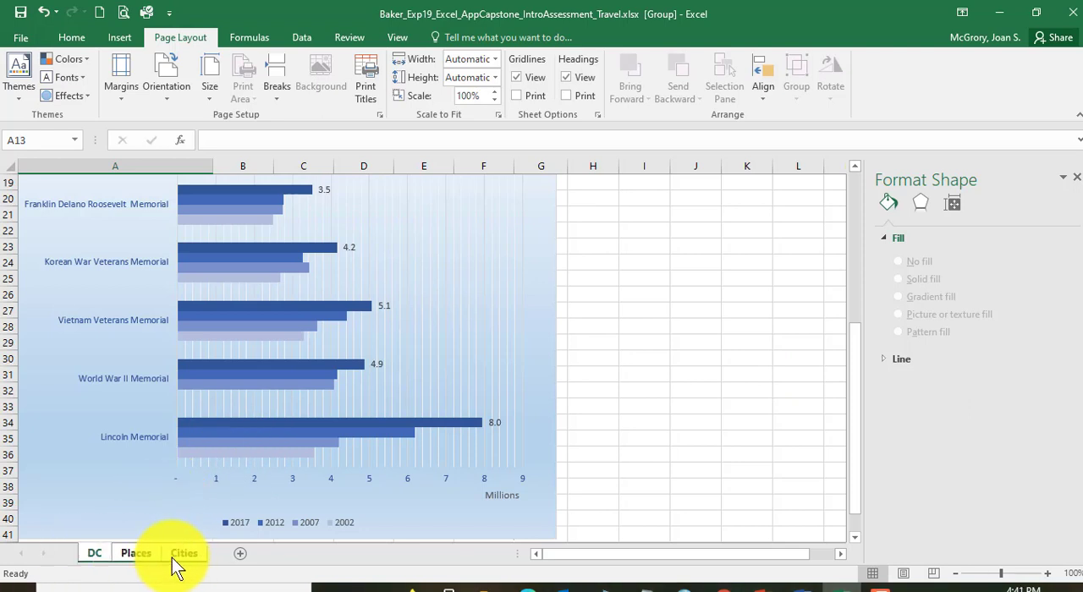
Step: Ungroup the worksheets and look through the Places, DC and Cities sheets, ending on DC
left_click(135, 562)
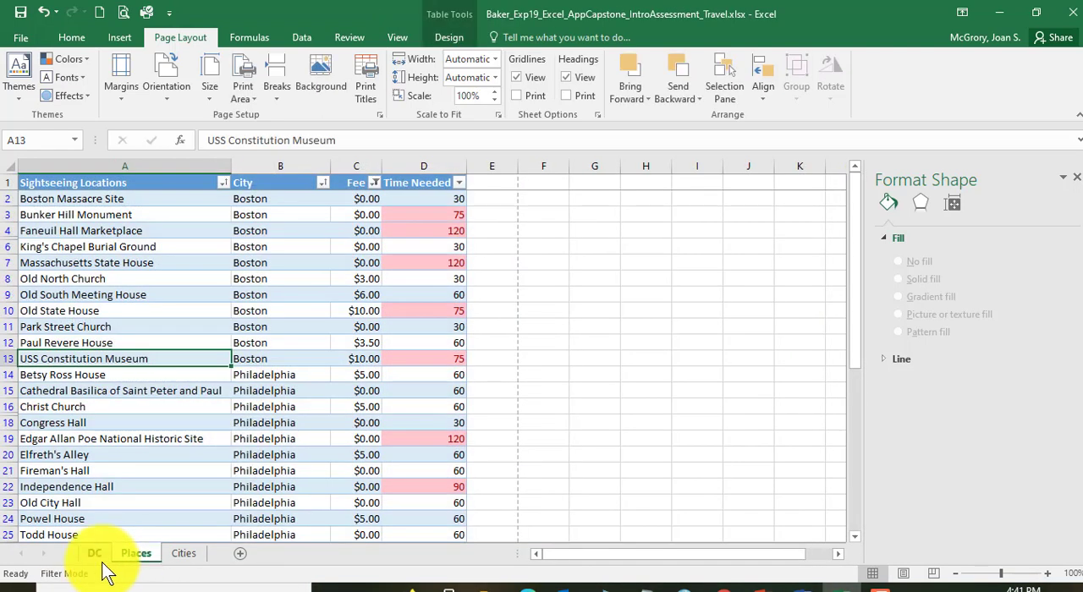
left_click(96, 560)
left_click(142, 560)
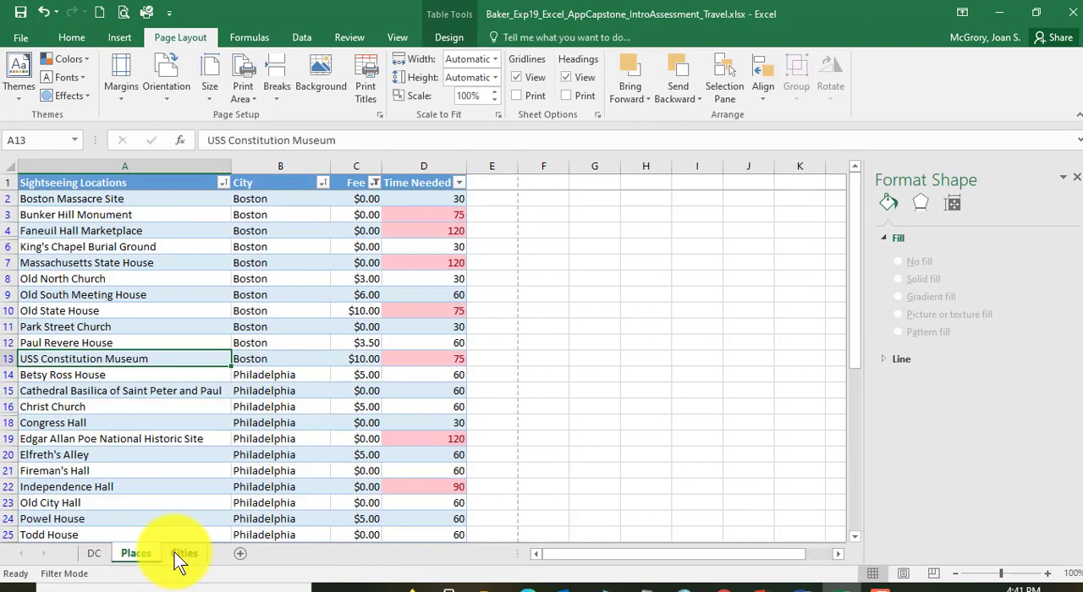
left_click(179, 560)
left_click(91, 556)
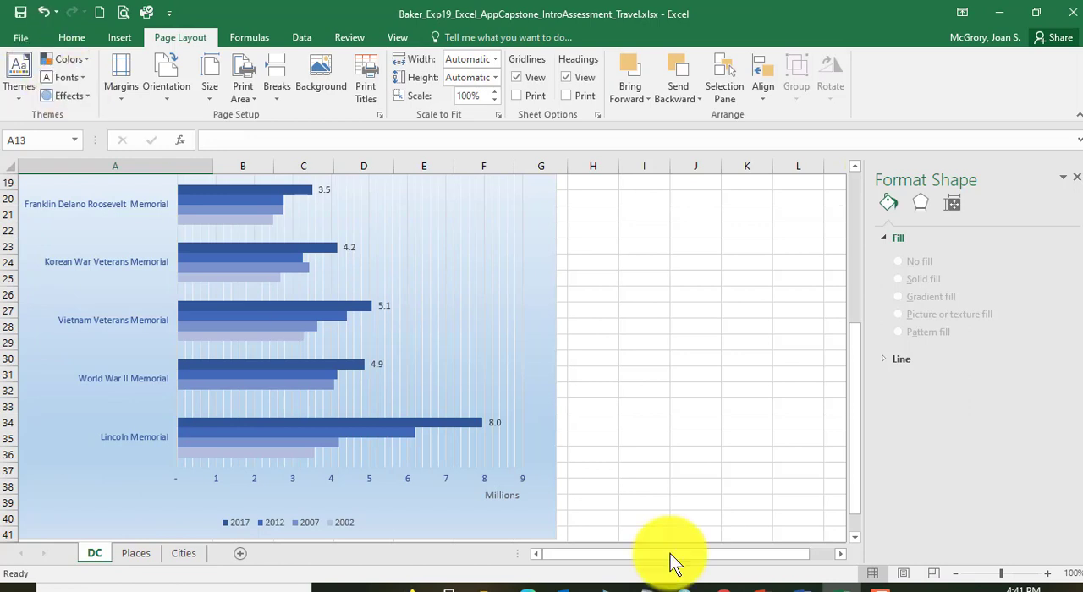
Step: Switch to Word and read instruction 27 about the Cities sheet's Landscape orientation, 1" top margin and horizontal centering, selecting its key phrases
left_click(800, 585)
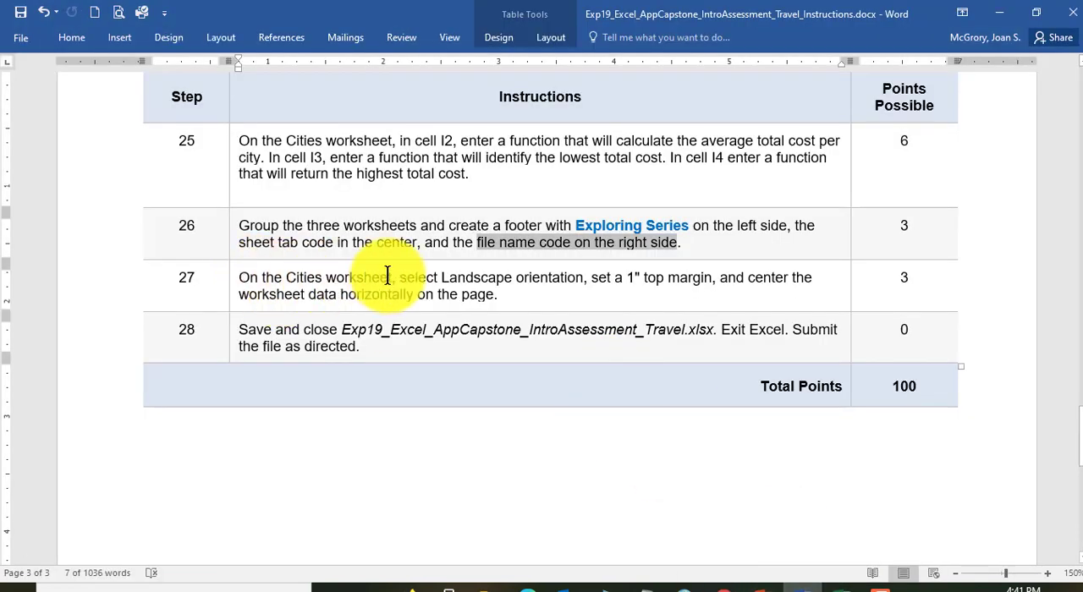
left_click_drag(401, 277, 562, 278)
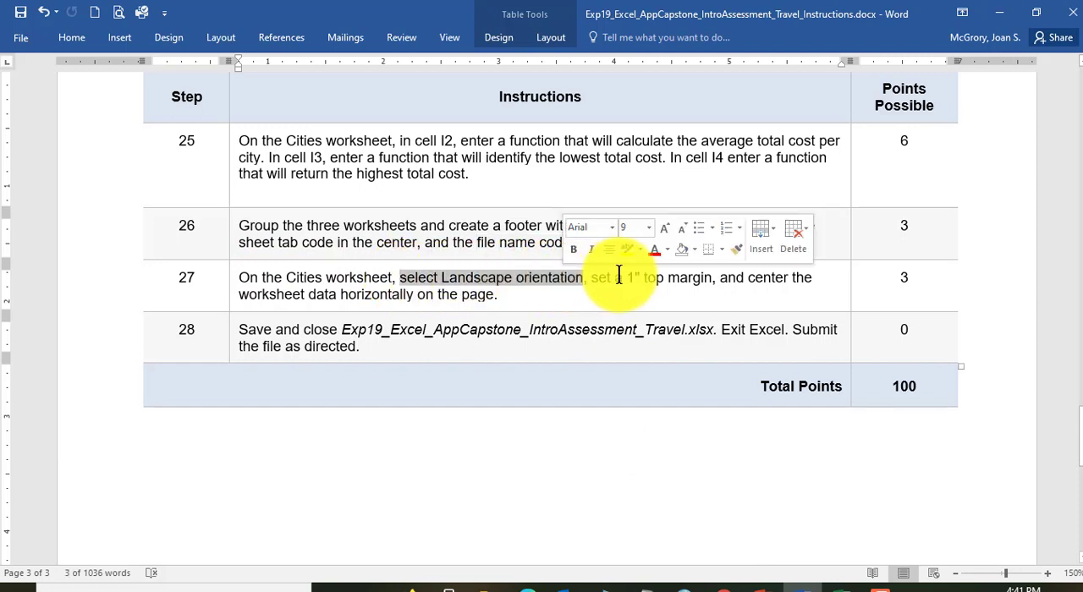
left_click_drag(592, 278, 712, 277)
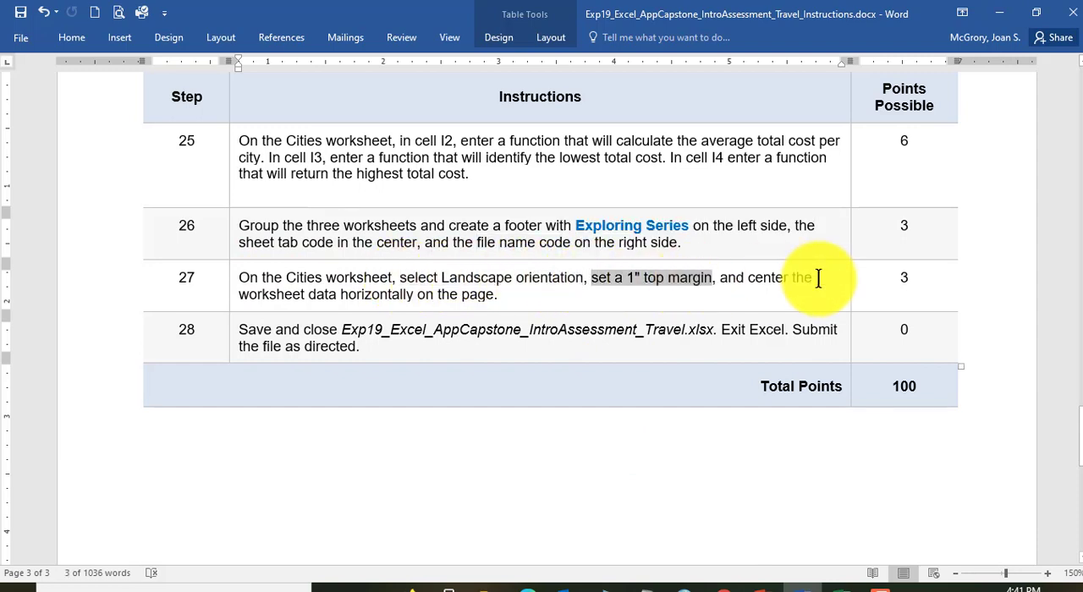
left_click_drag(343, 294, 413, 295)
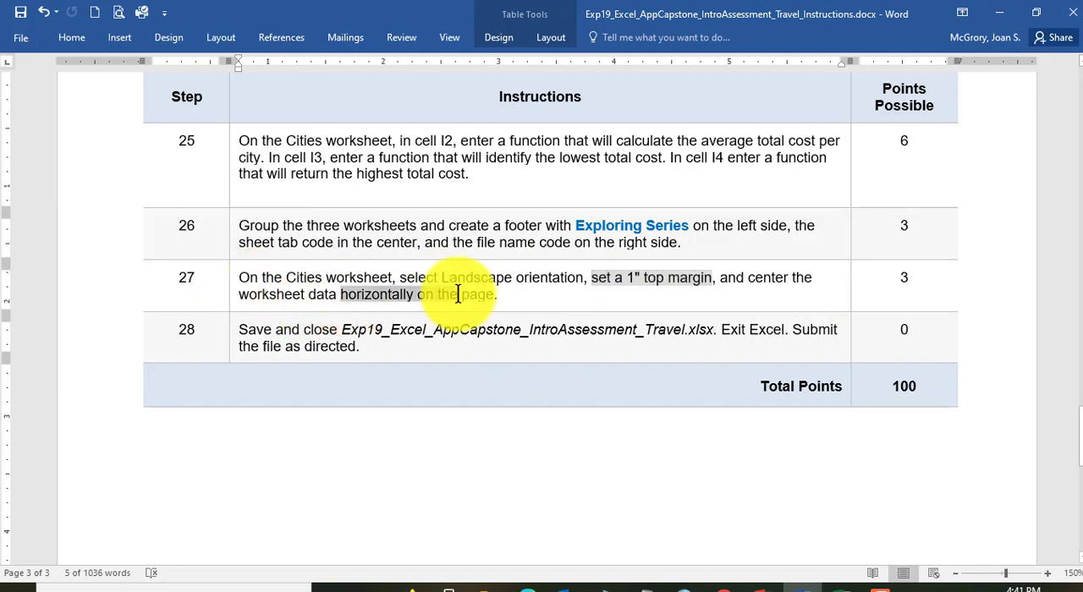
Step: Switch from Word back to Excel and set the Cities worksheet's page orientation to Landscape
left_click(435, 294)
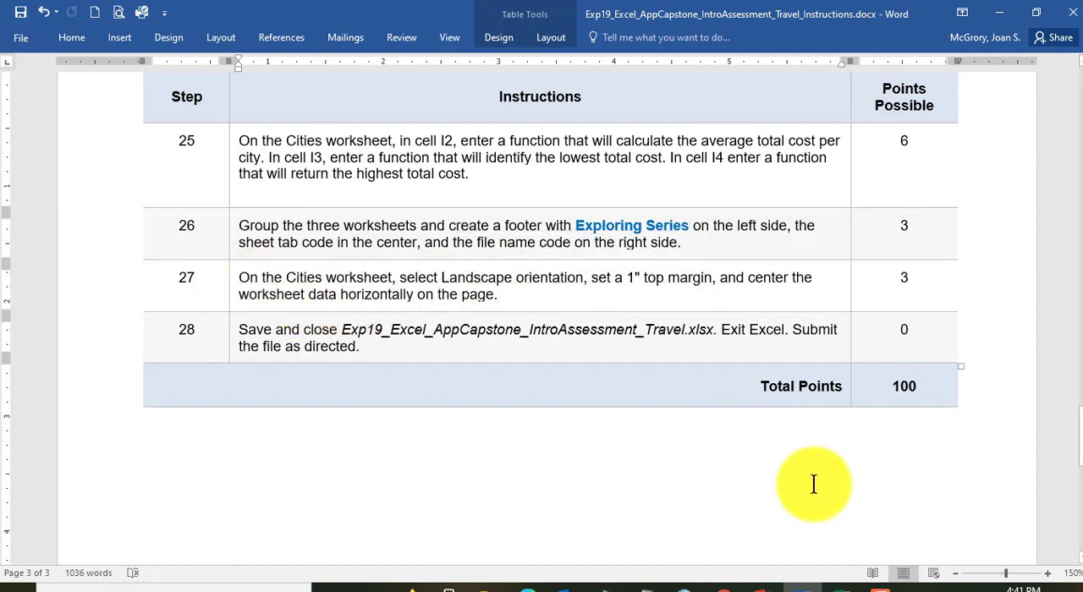
left_click(845, 586)
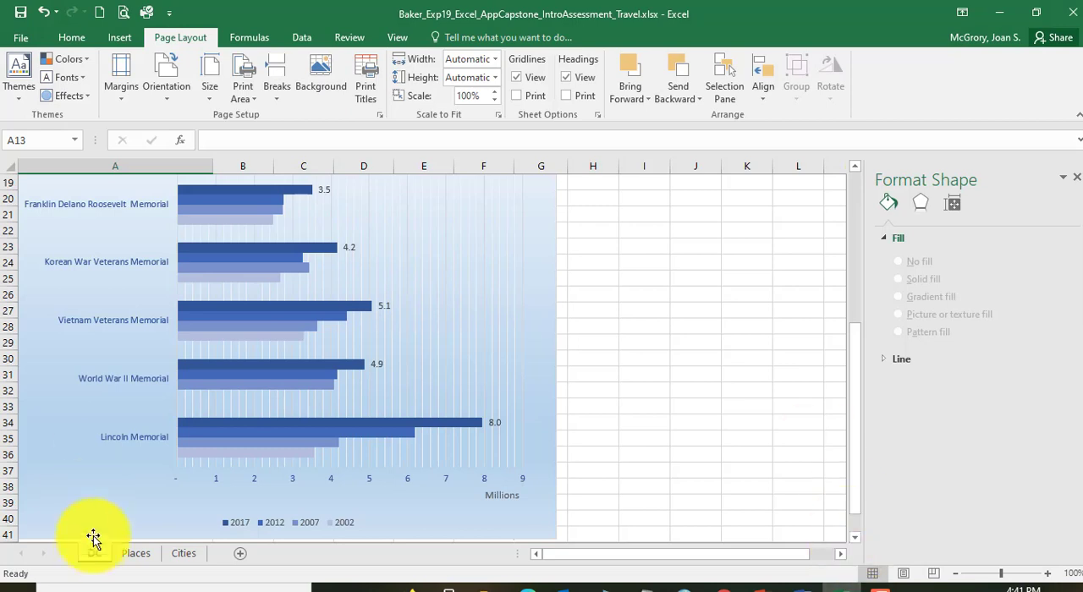
left_click(188, 556)
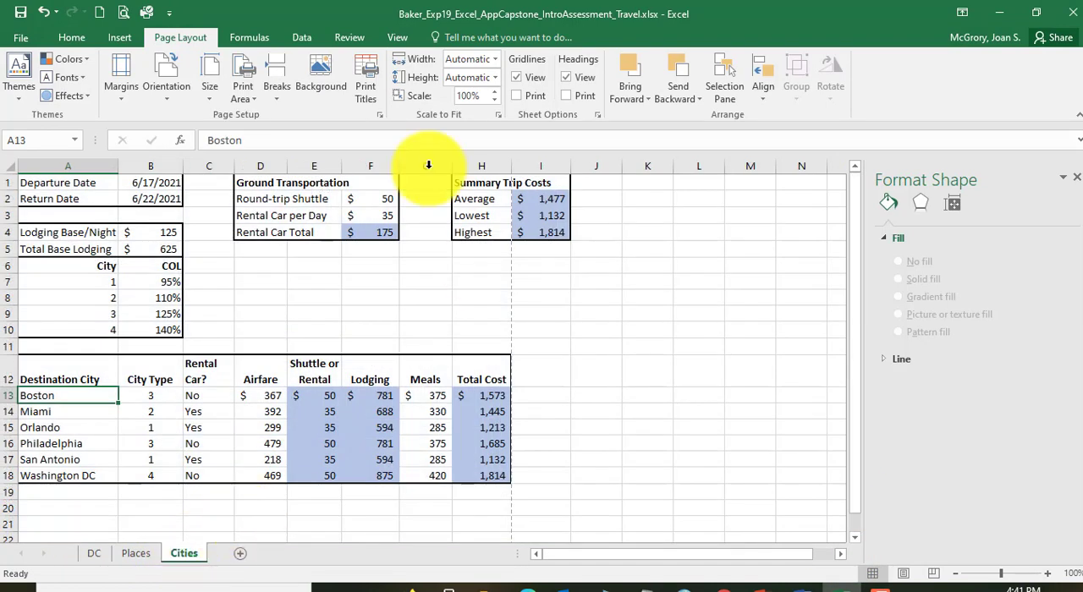
left_click(168, 94)
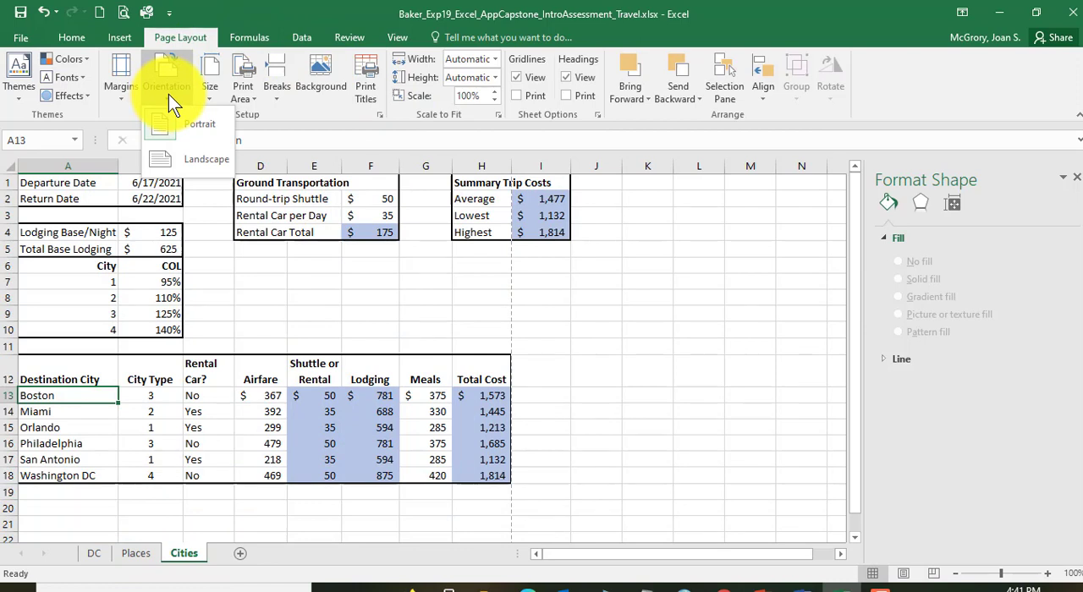
left_click(175, 161)
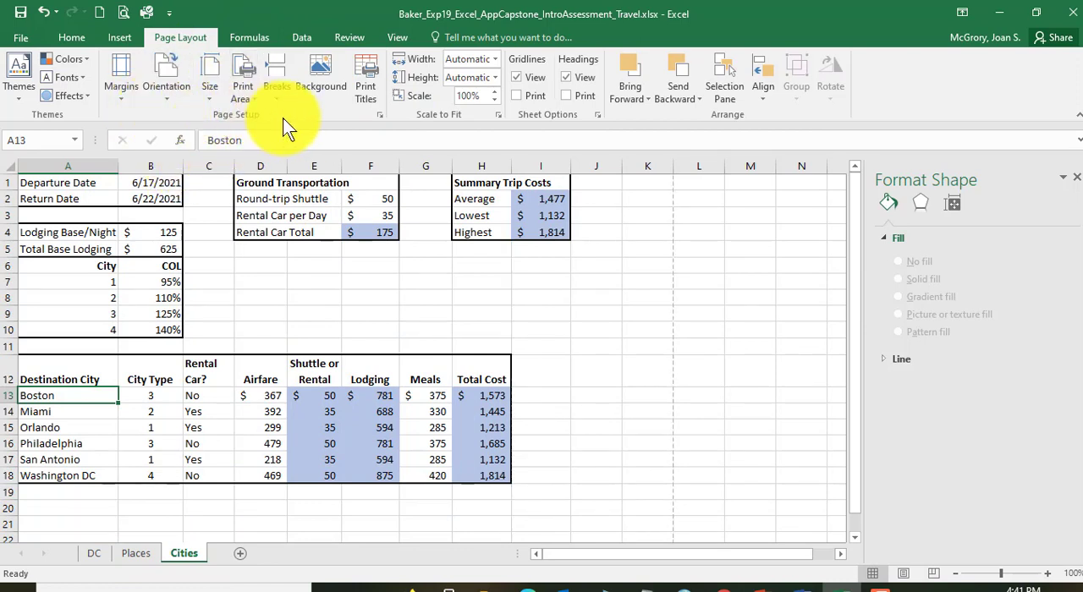
Step: In the Cities sheet's page setup, set the top and bottom margins to 1 and center the data horizontally on the page
left_click(381, 115)
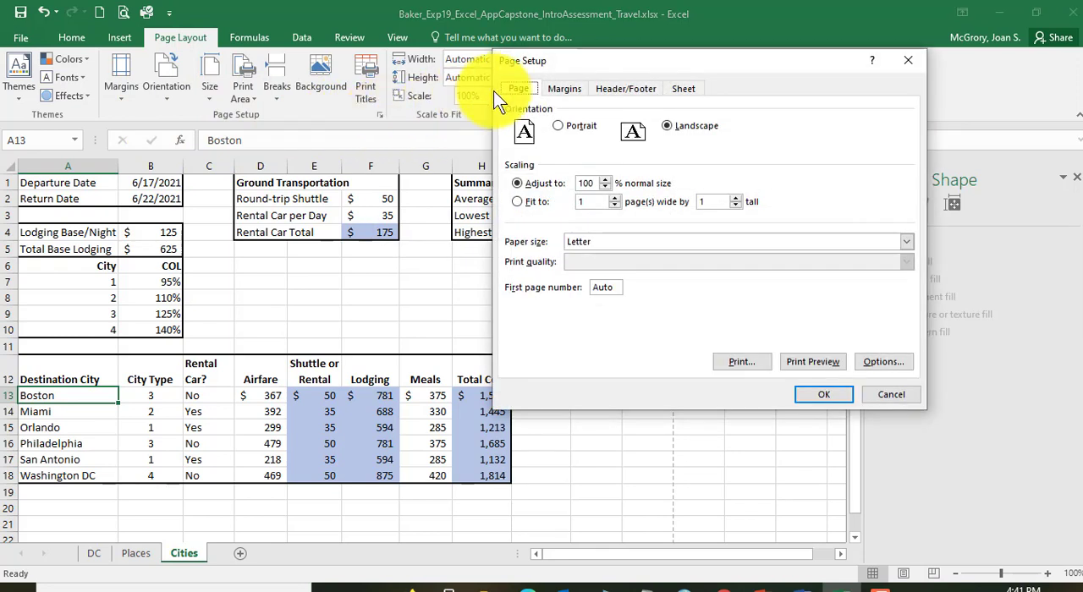
left_click(565, 89)
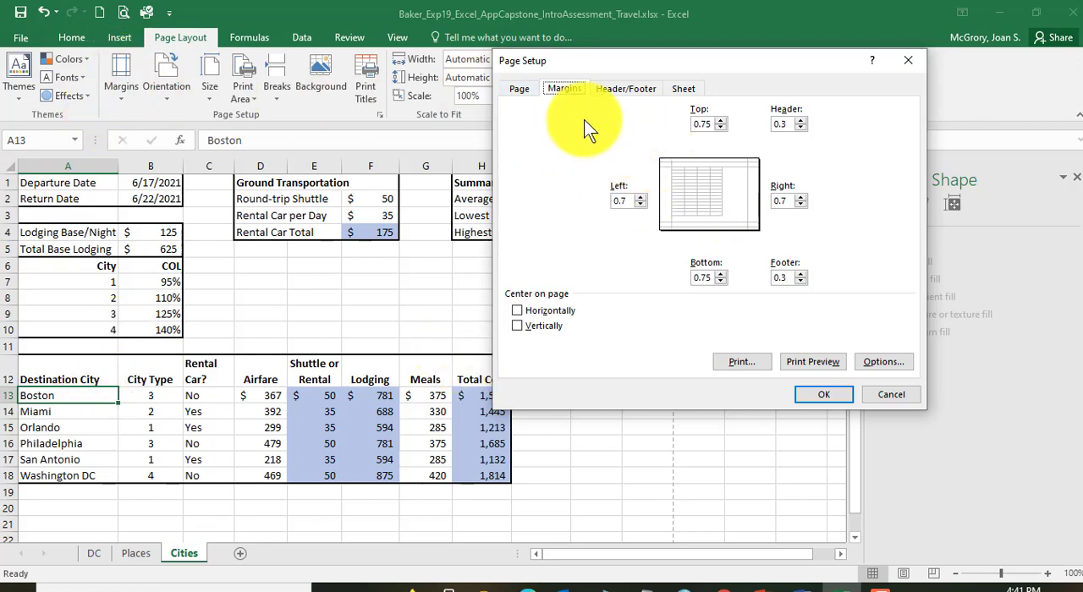
left_click(722, 119)
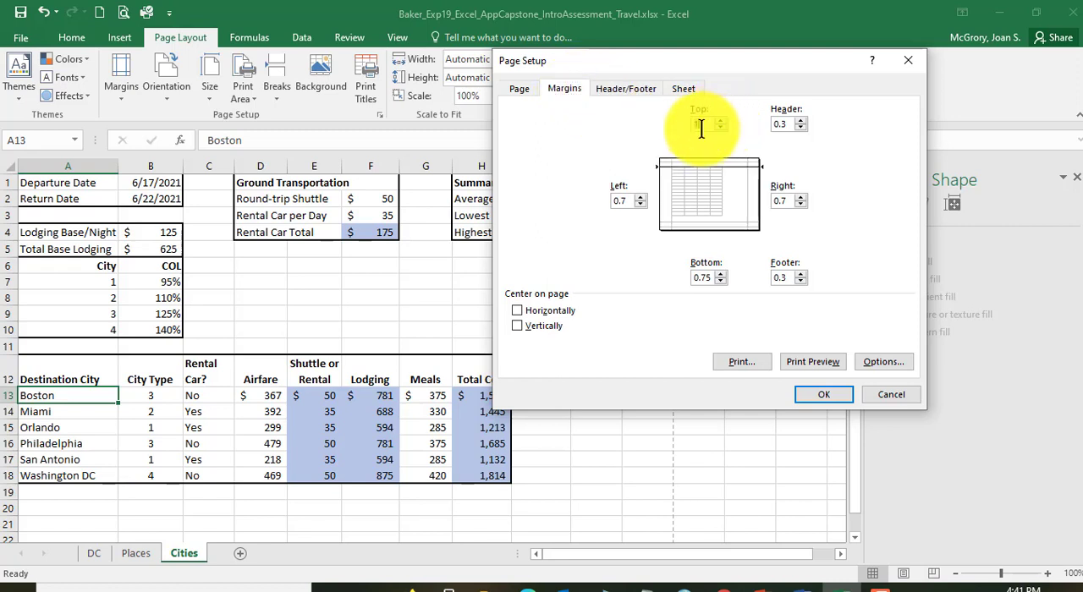
left_click(719, 274)
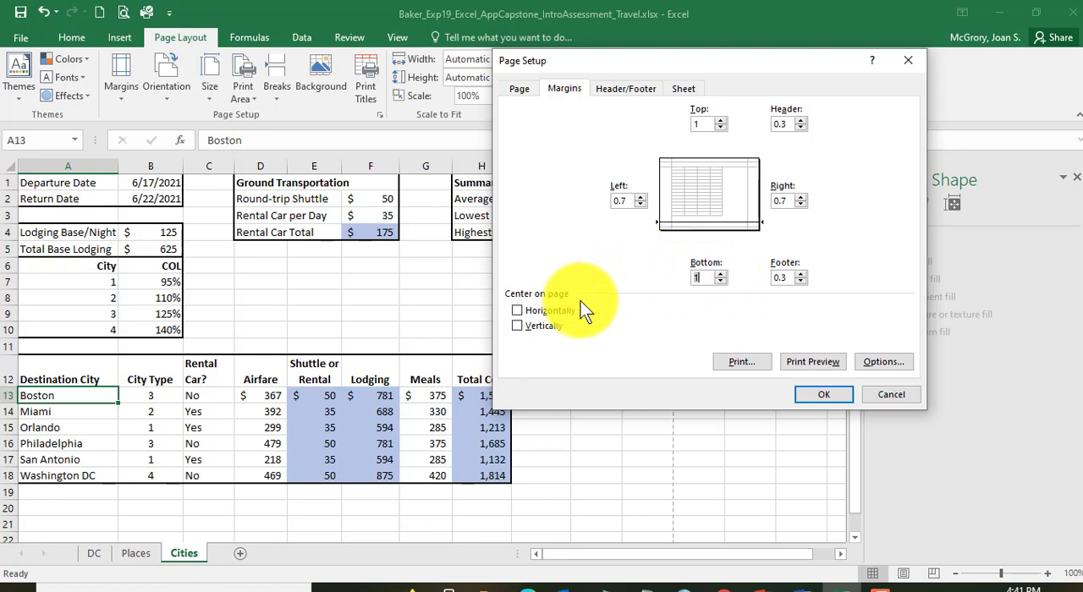
left_click(519, 312)
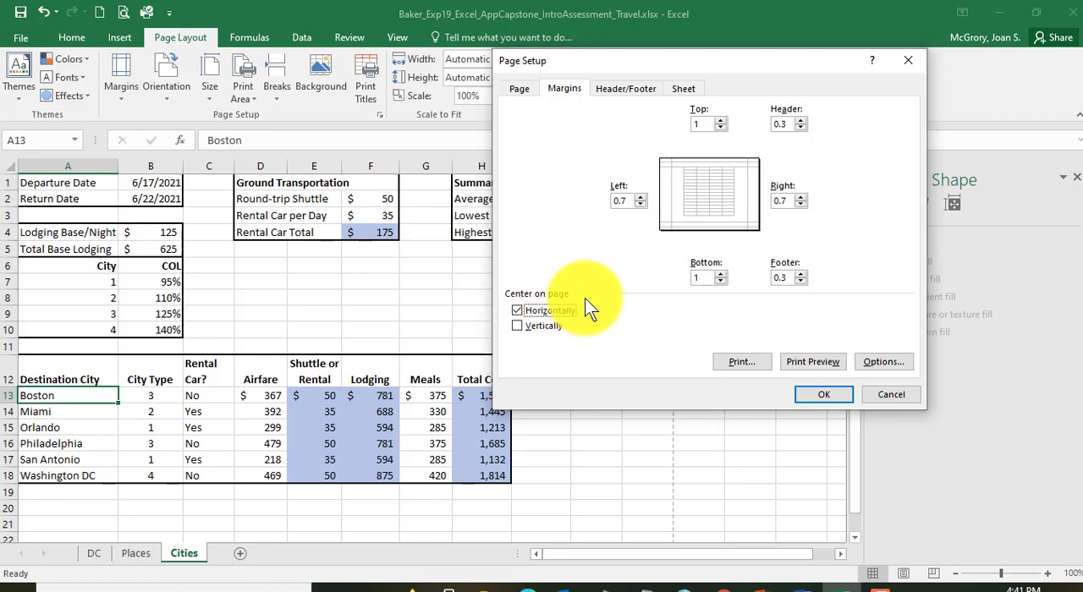
left_click(812, 394)
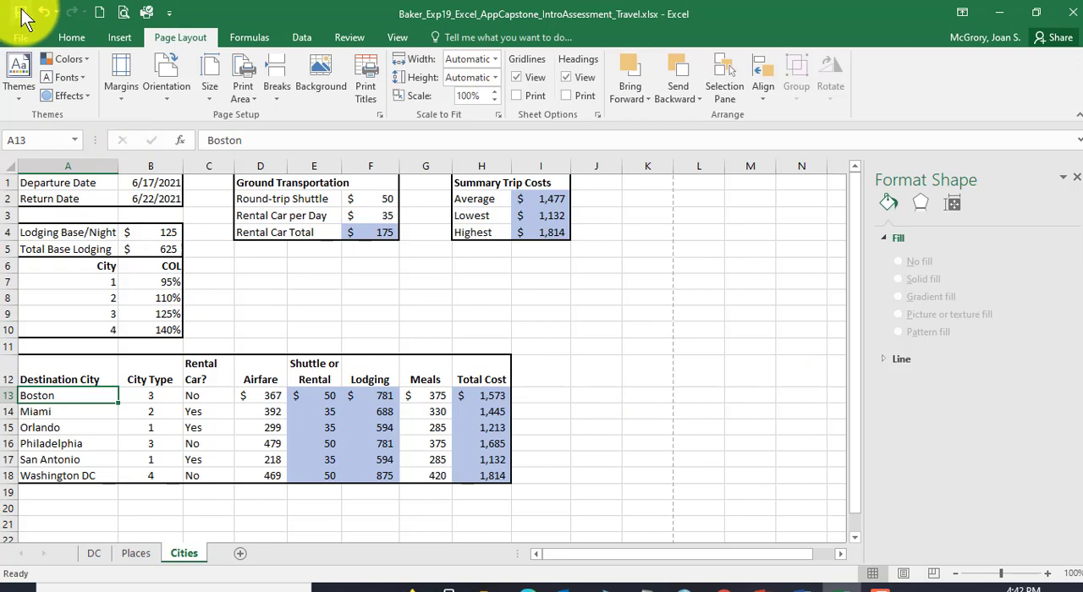
Step: Read instruction 28 in Word about saving and closing the file, return to Excel and close the Travel workbook
left_click(785, 584)
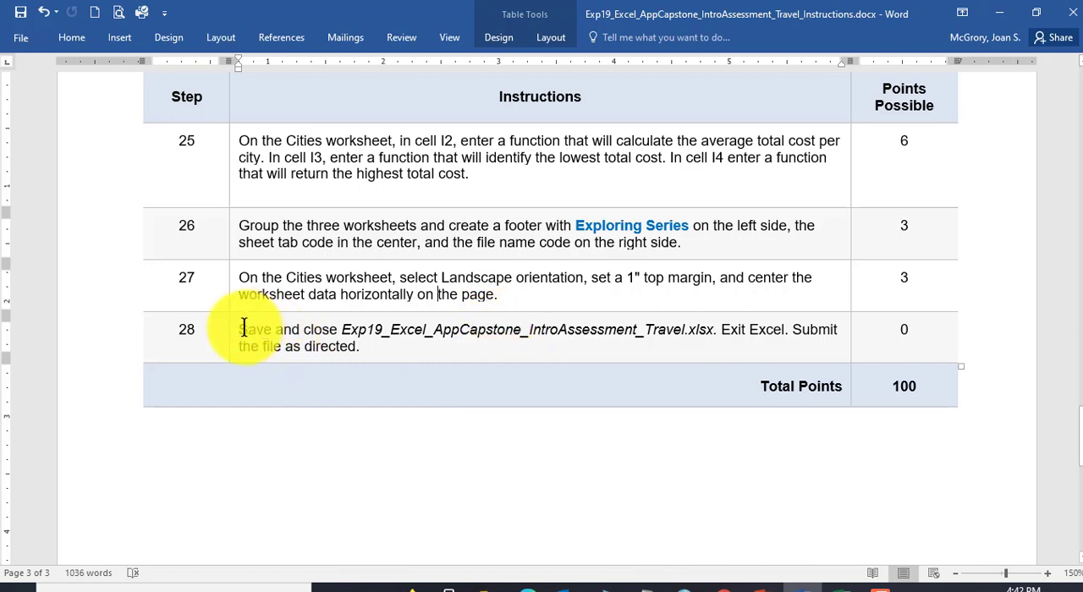
left_click_drag(243, 329, 370, 329)
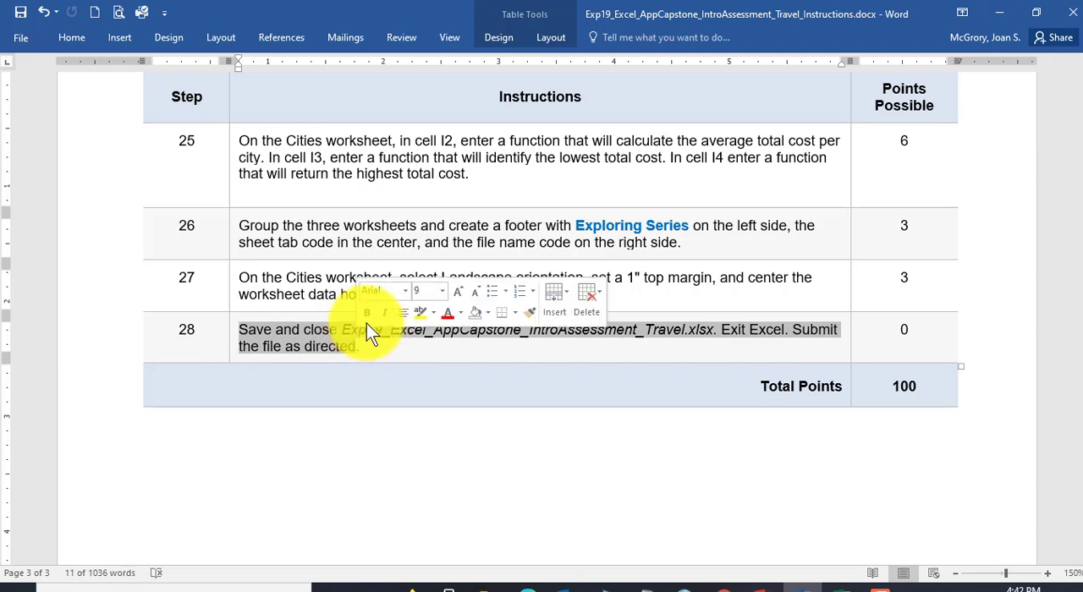
left_click(820, 585)
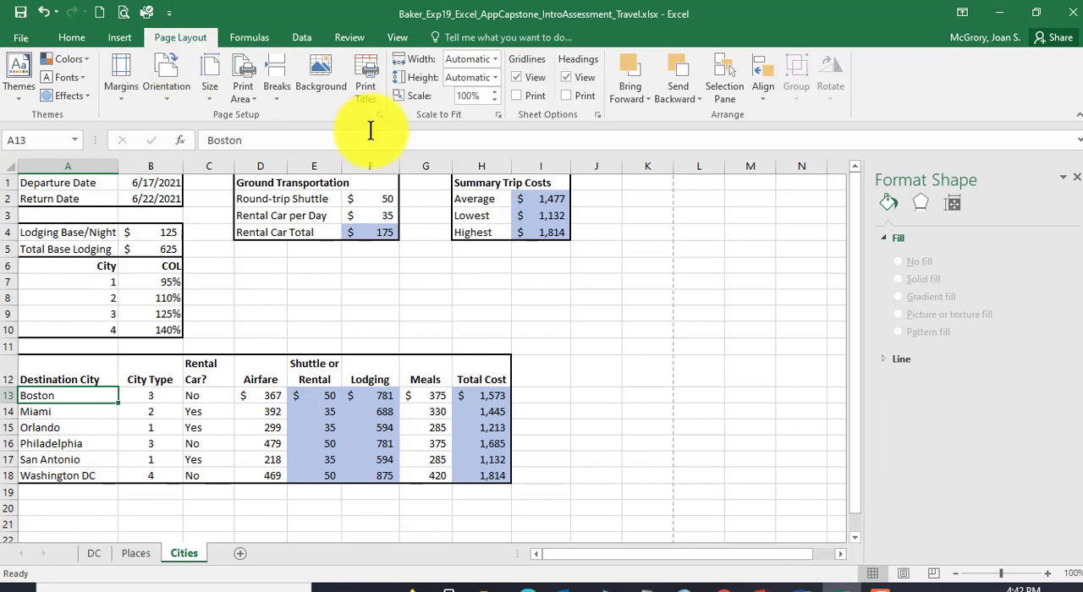
left_click(1071, 17)
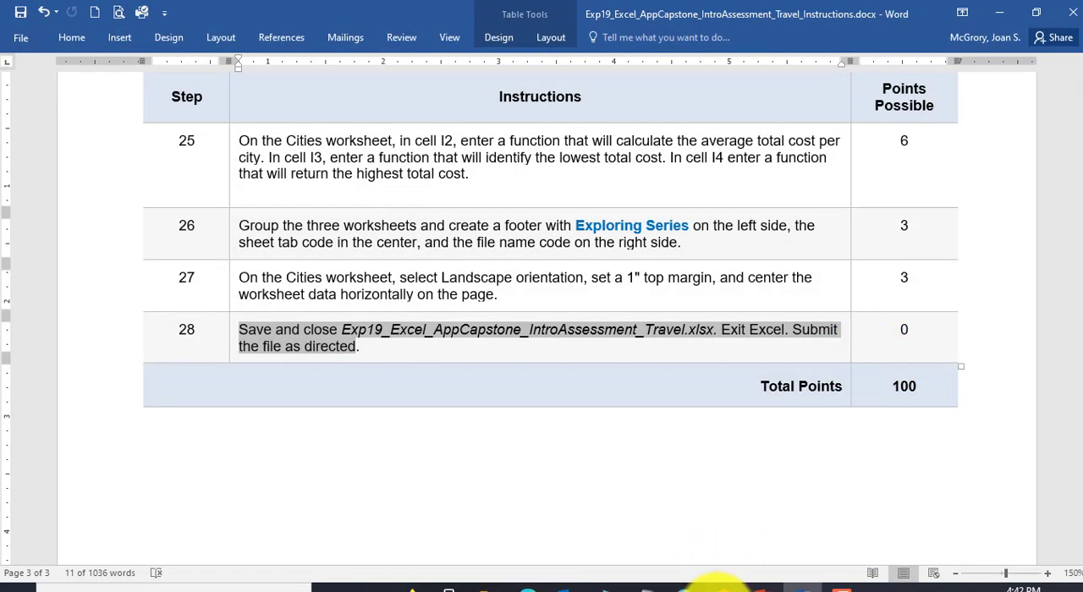
Step: Switch to Chrome, upload the completed Travel workbook from the Excel-Capstone folder on the grader page, submit it for grading and close the assignment
left_click(723, 587)
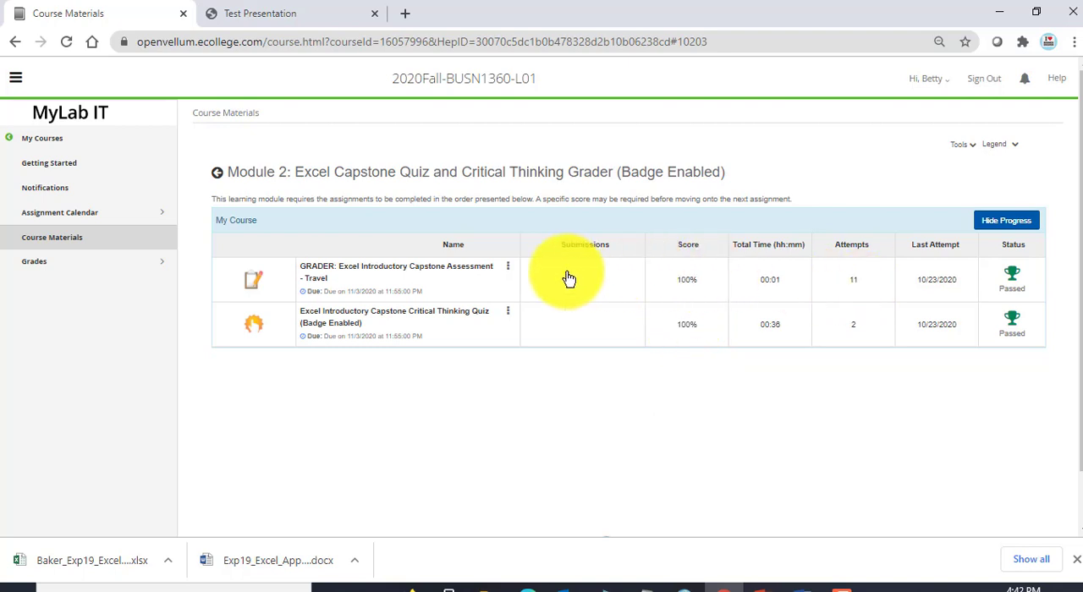
left_click(261, 14)
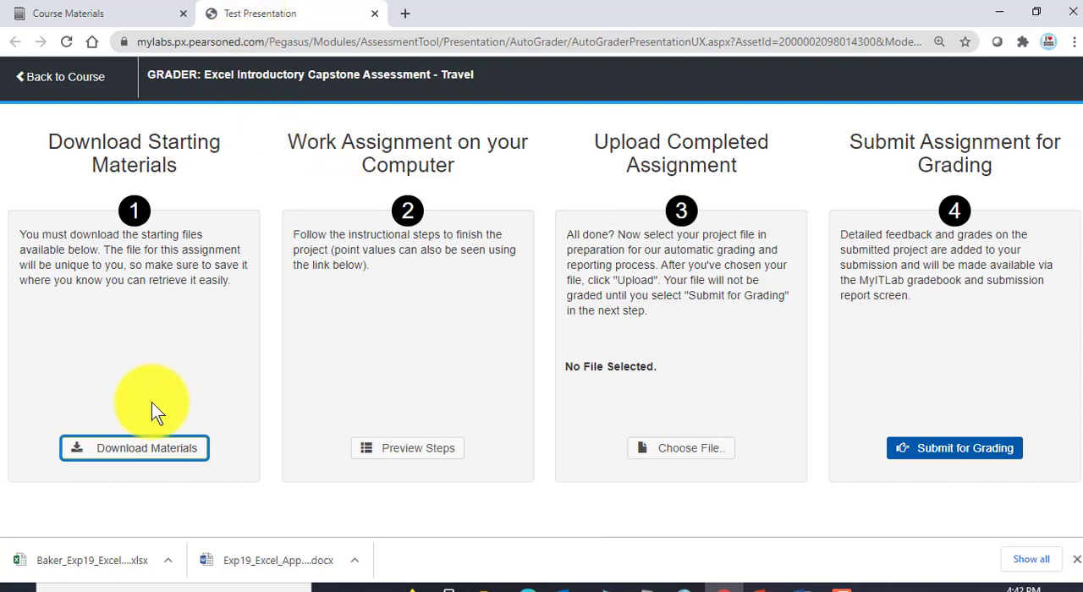
left_click(679, 459)
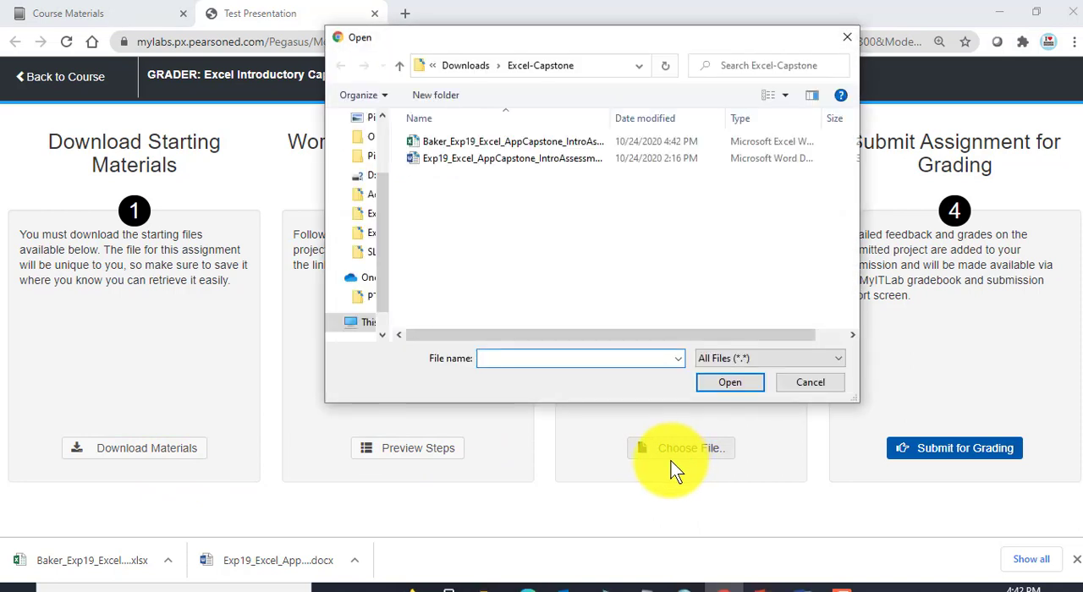
left_click(461, 141)
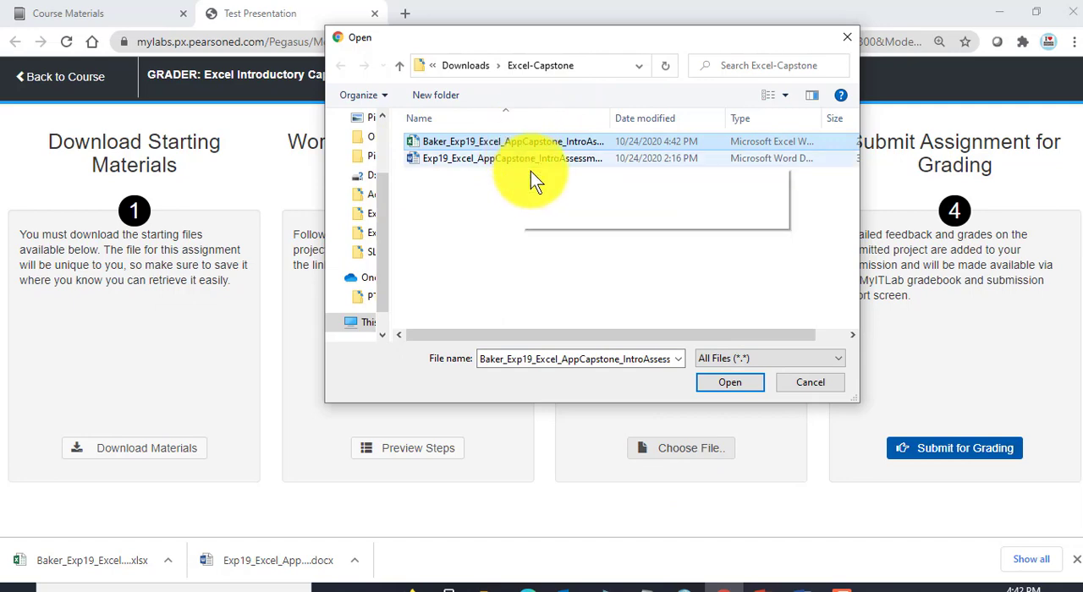
left_click(731, 385)
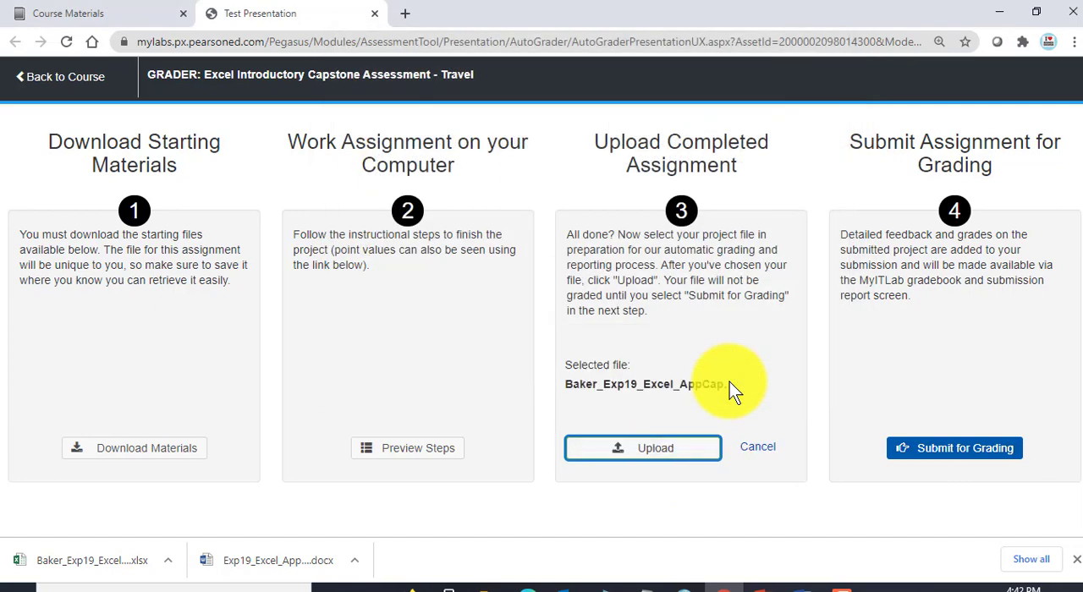
left_click(622, 454)
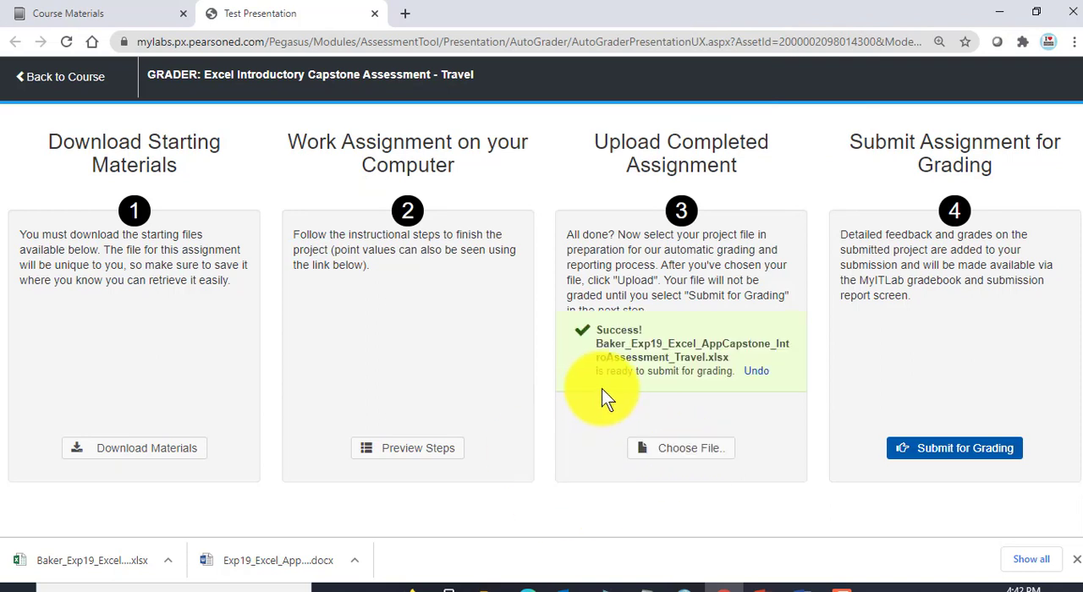
left_click(962, 457)
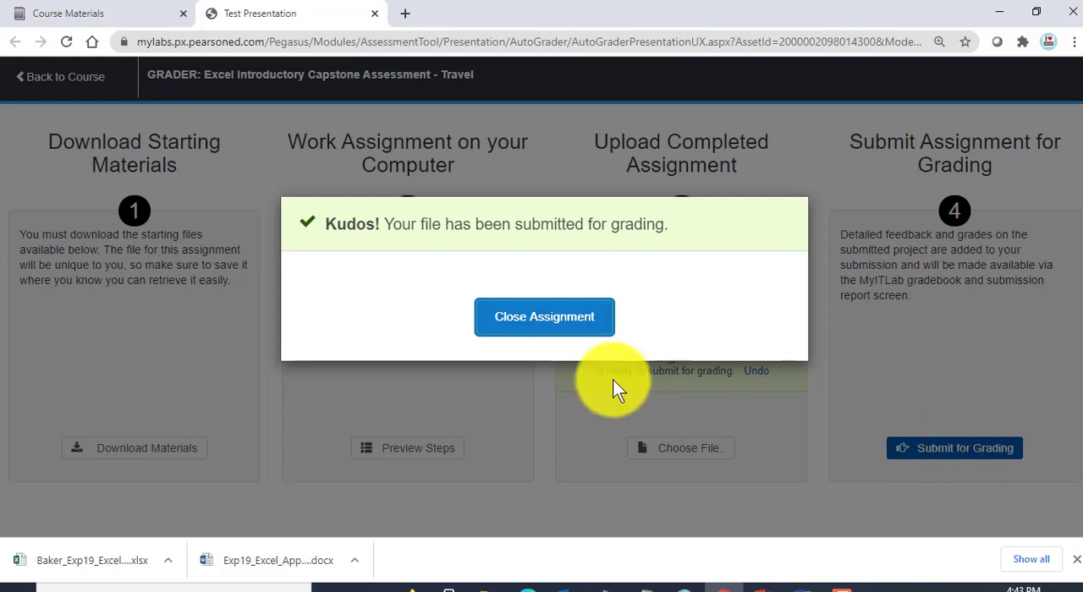
left_click(546, 327)
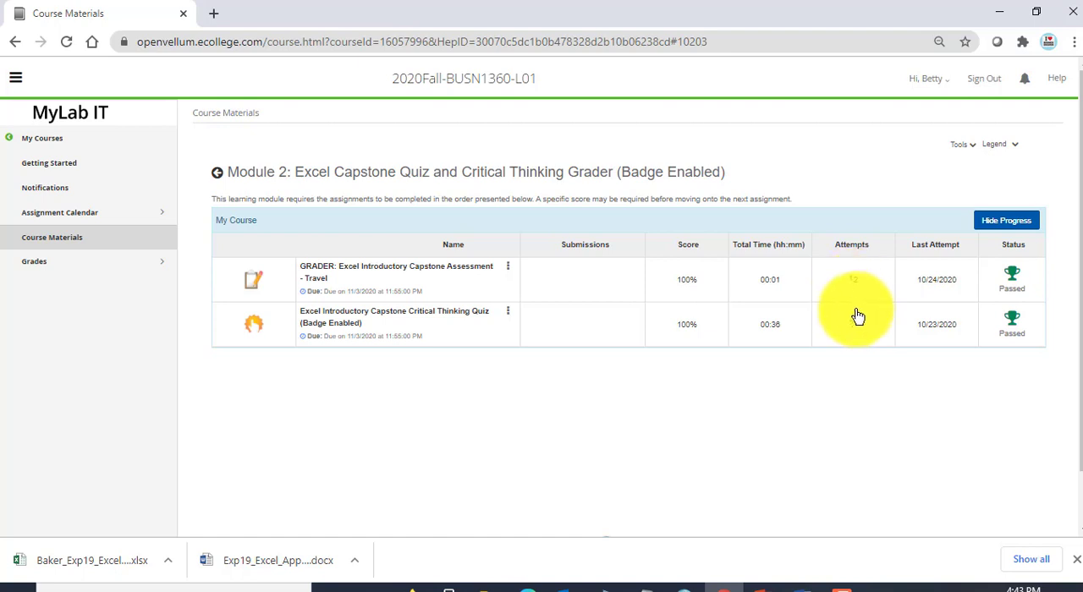
Step: View the Travel grader's submissions, open Submission 12/12 and look over its score card and score summary
left_click(508, 269)
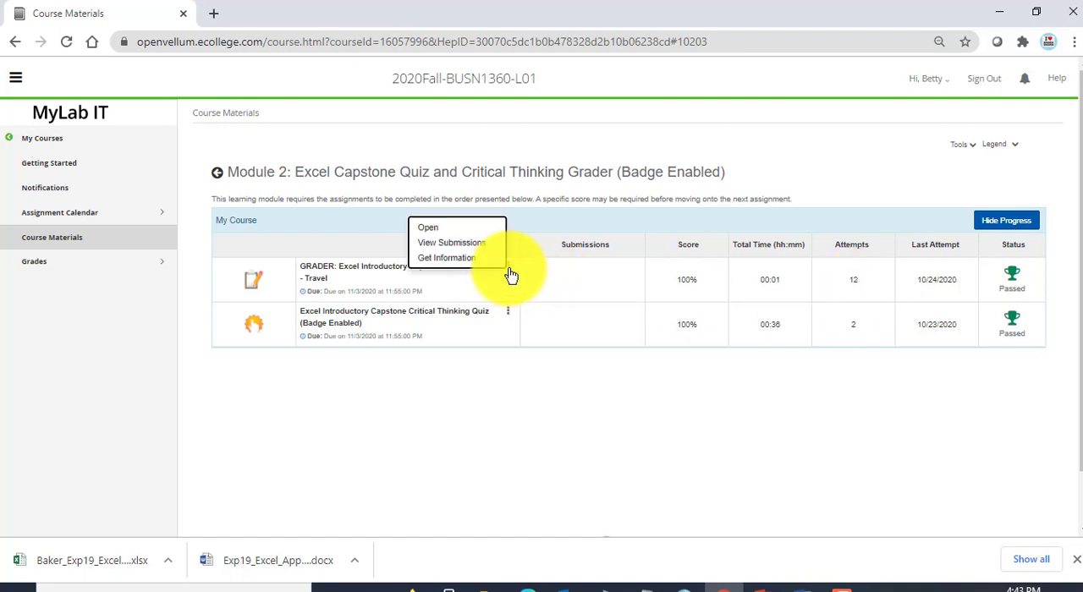
left_click(434, 245)
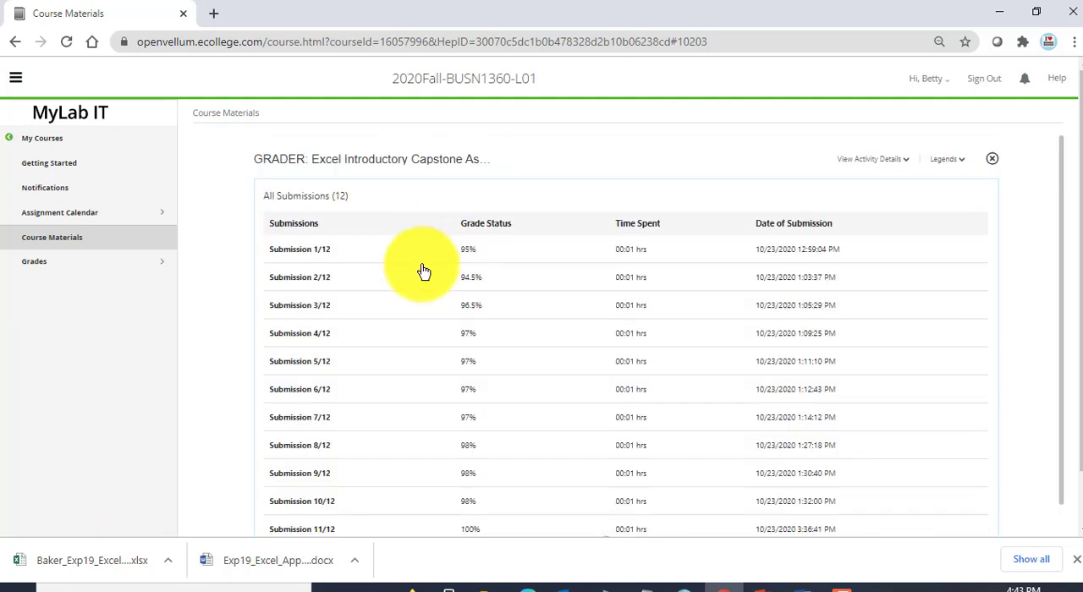
scroll(424, 270, "down", 2)
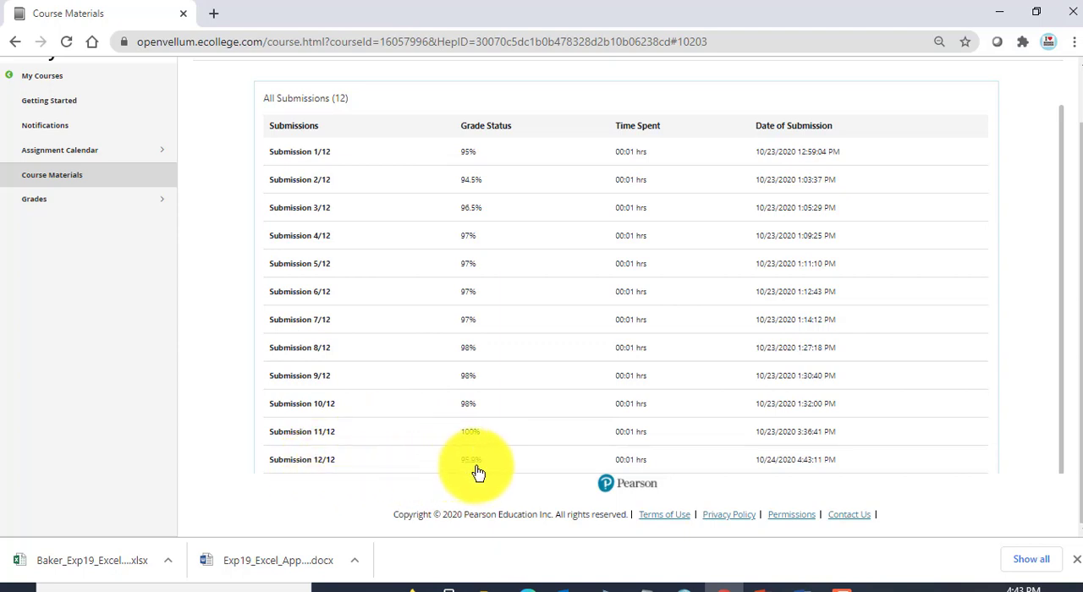
left_click(299, 461)
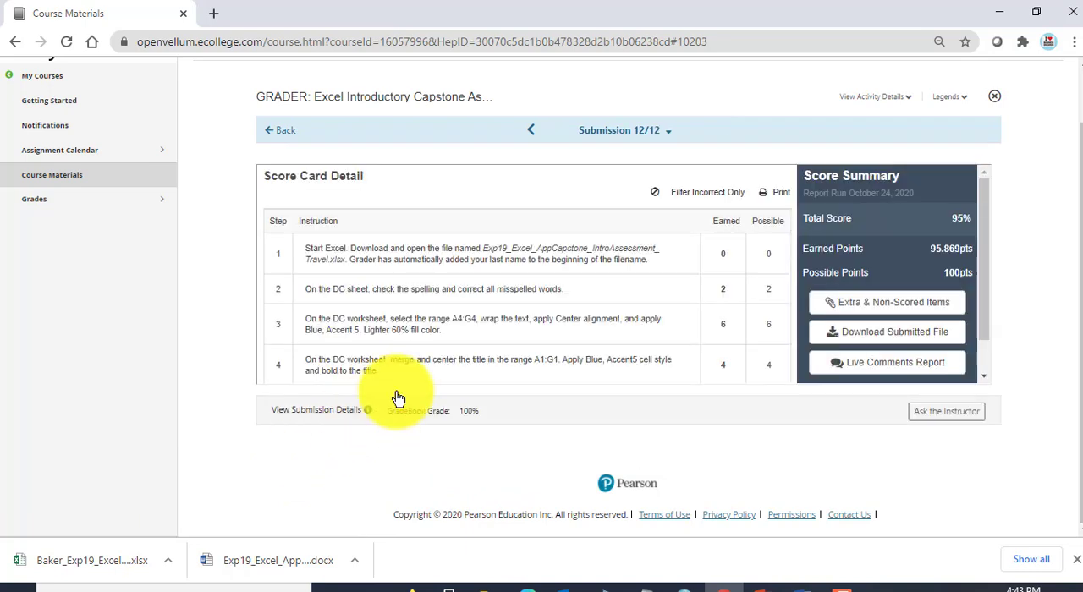
scroll(619, 298, "down", 4)
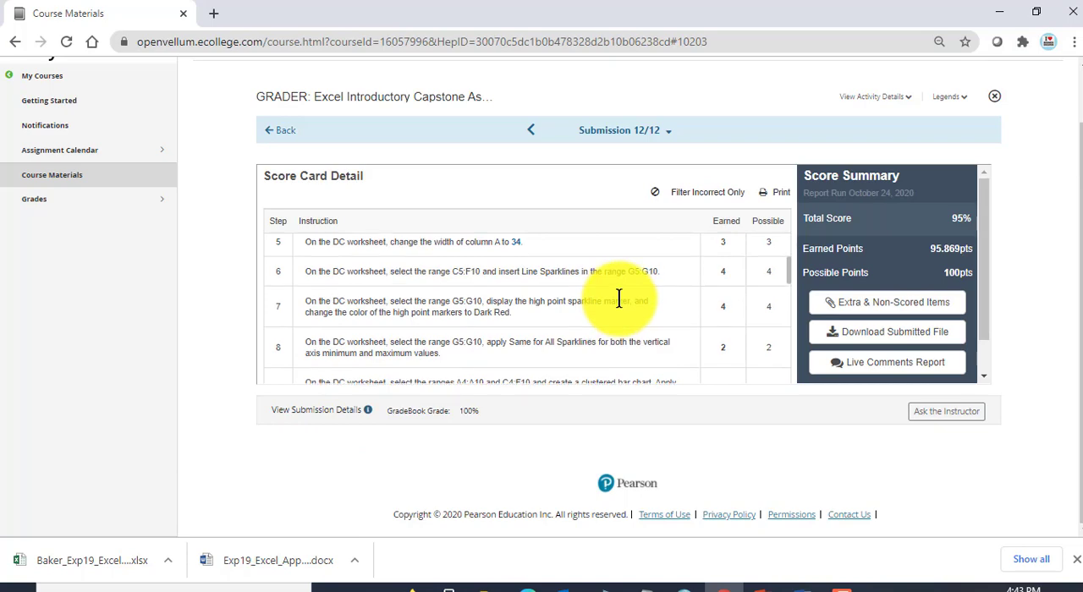
scroll(619, 298, "up", 4)
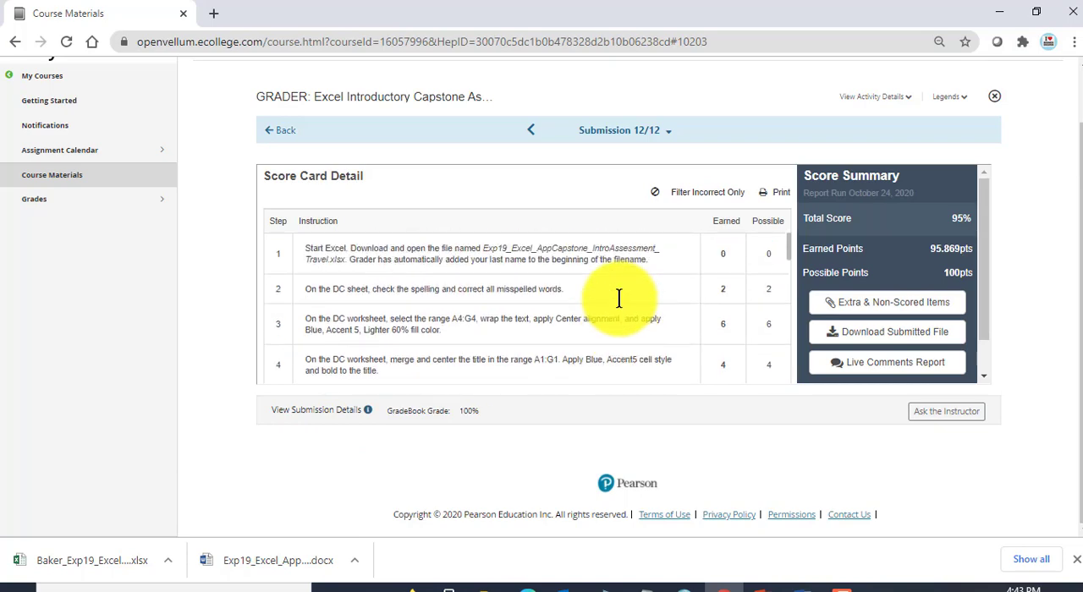
Step: Switch to PowerPoint and review the "Two Errors in This Grader" slide on the Step #3 fill color and Step #9 chart palette
left_click(765, 588)
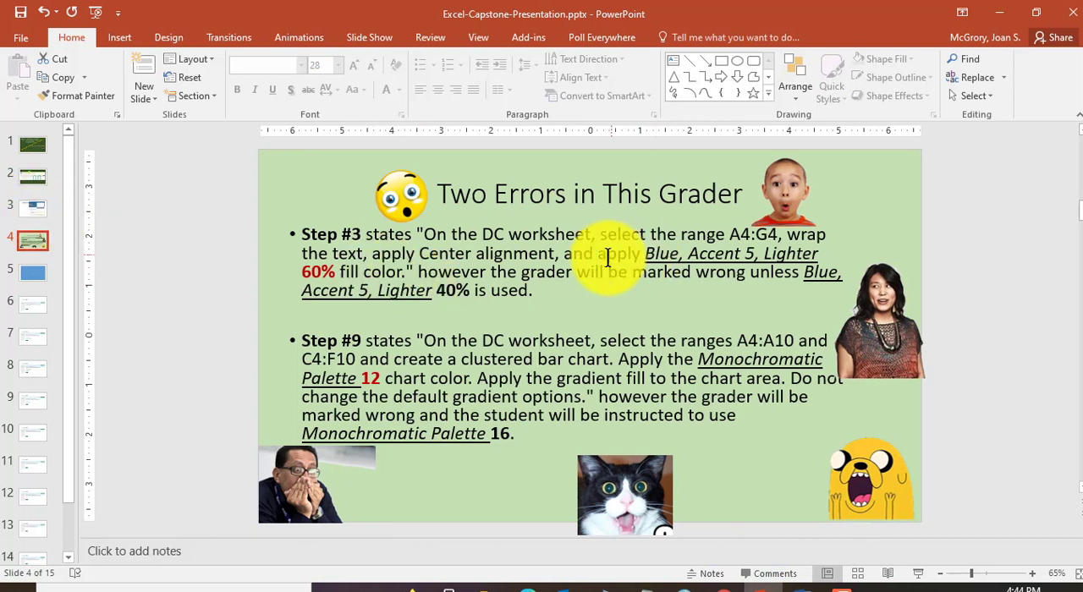
double_click(445, 290)
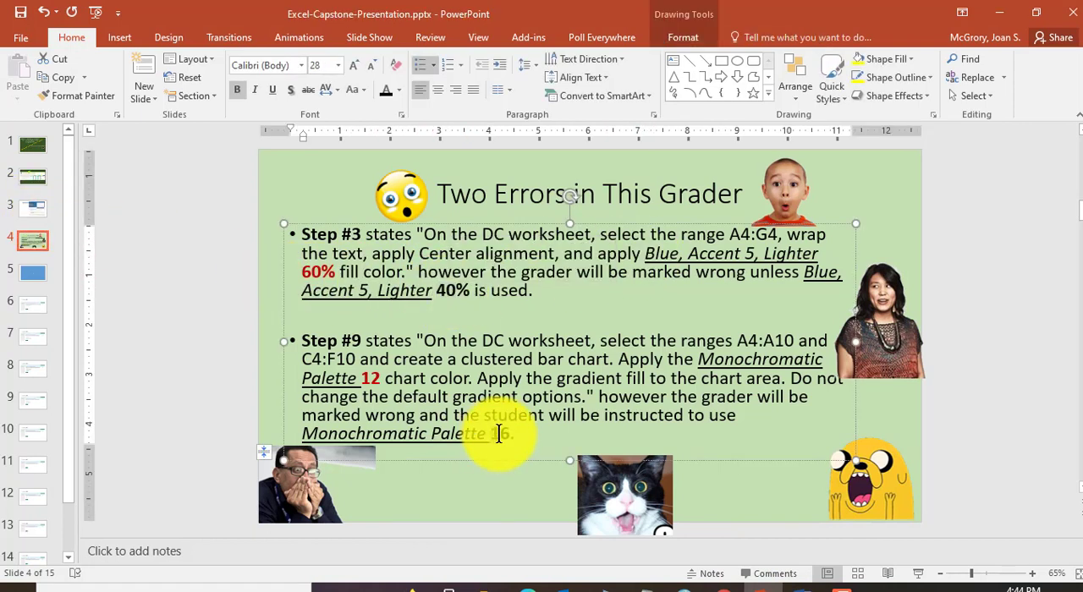
double_click(500, 433)
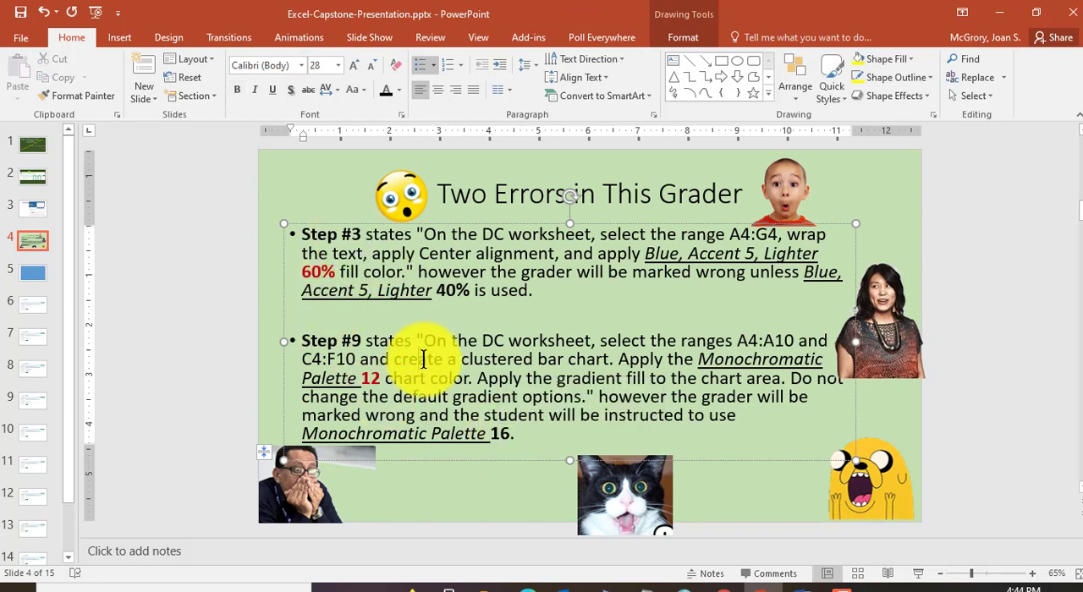
left_click(418, 358)
Step: Switch to Chrome and look through the Submission 12/12 score card from step 3 to the point deduction on step 21
left_click(708, 583)
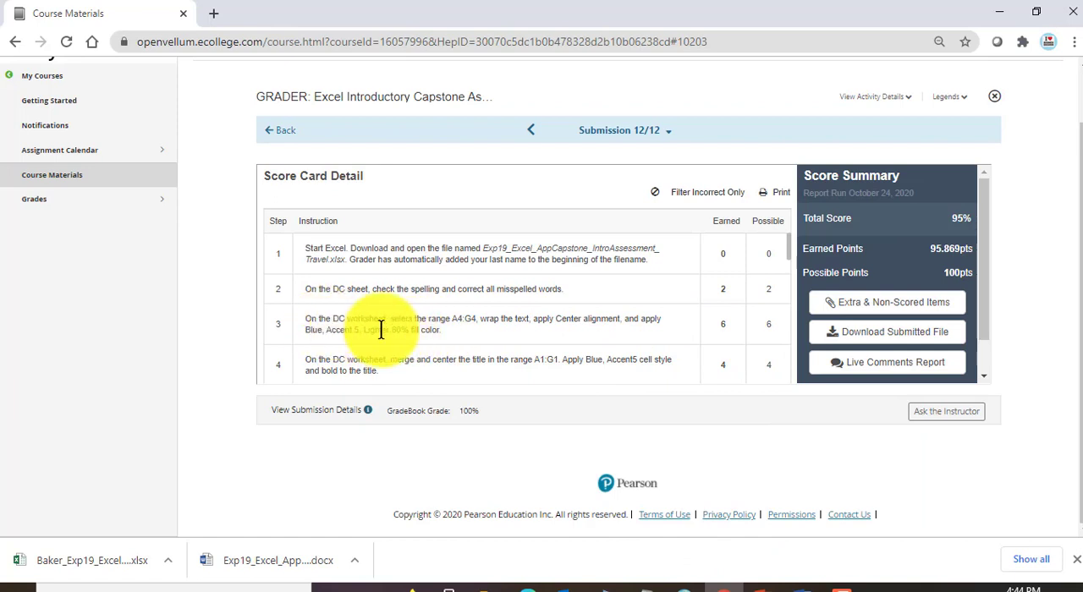
scroll(578, 336, "down", 4)
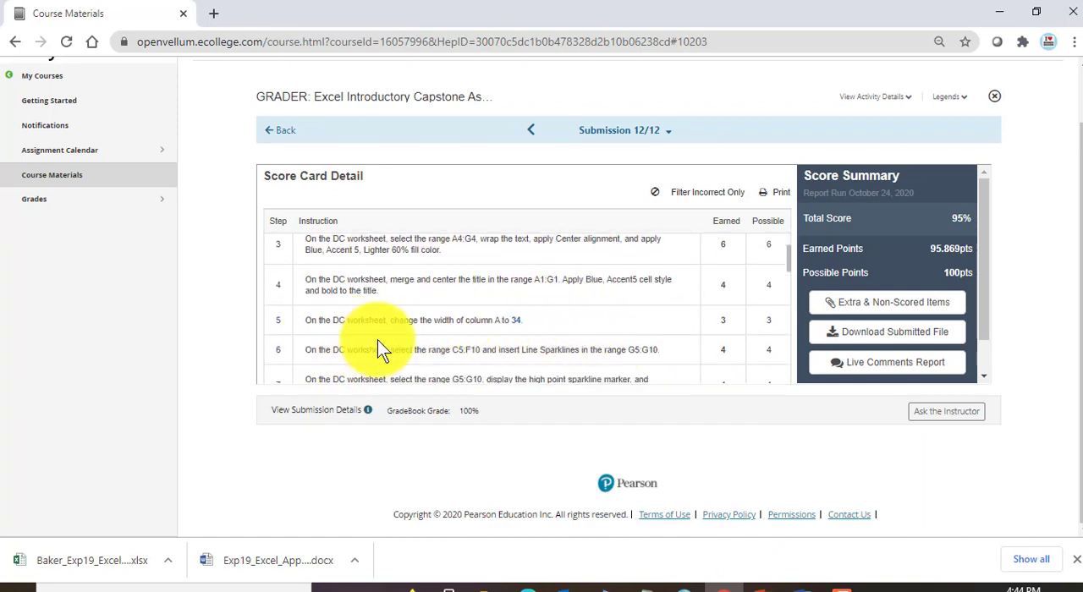
scroll(423, 345, "down", 3)
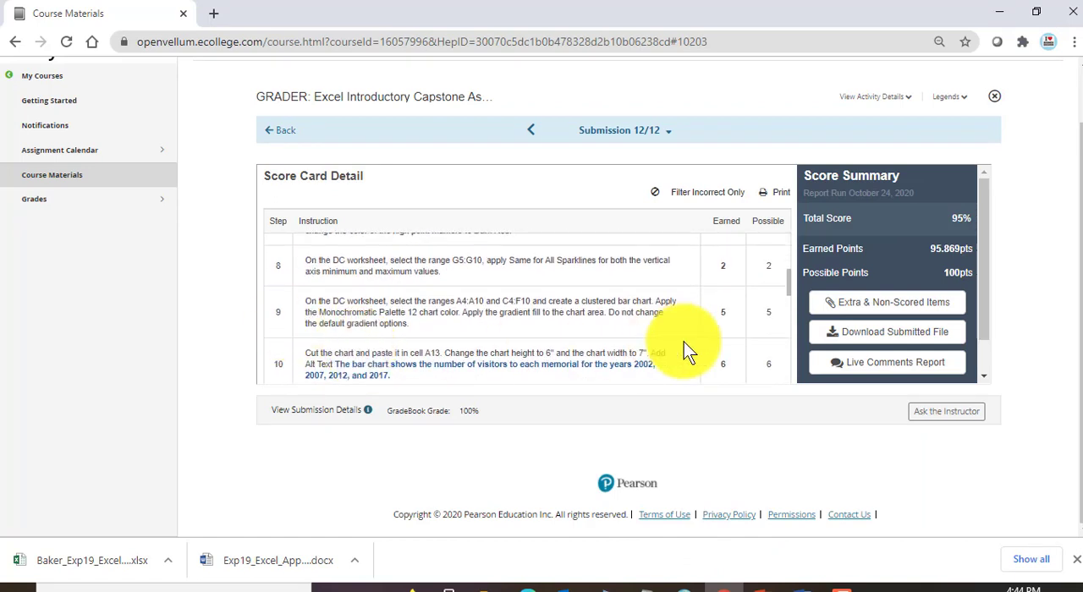
scroll(505, 321, "down", 3)
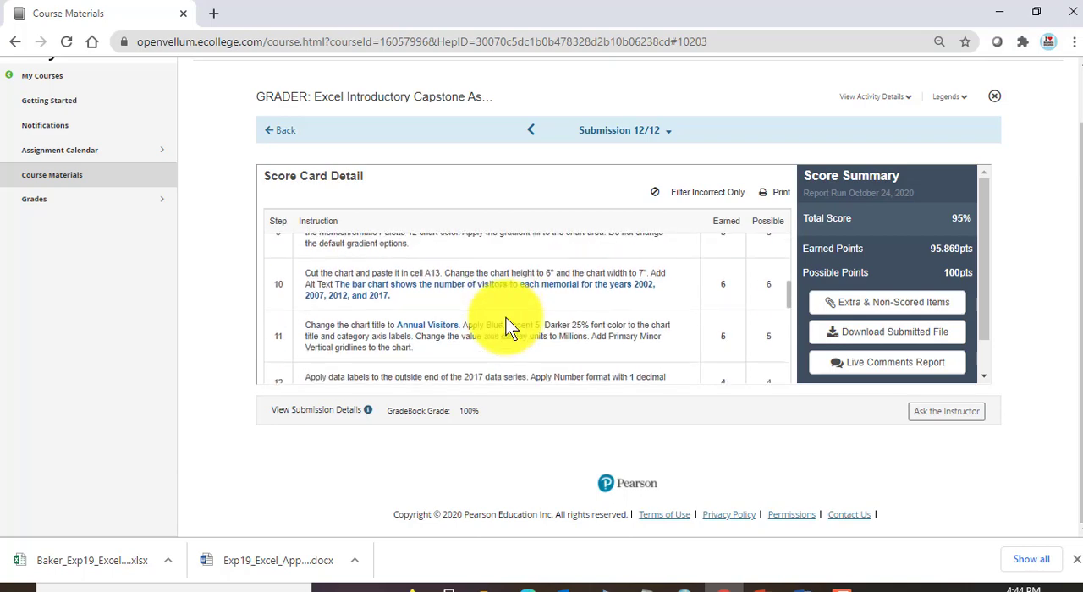
scroll(507, 325, "down", 8)
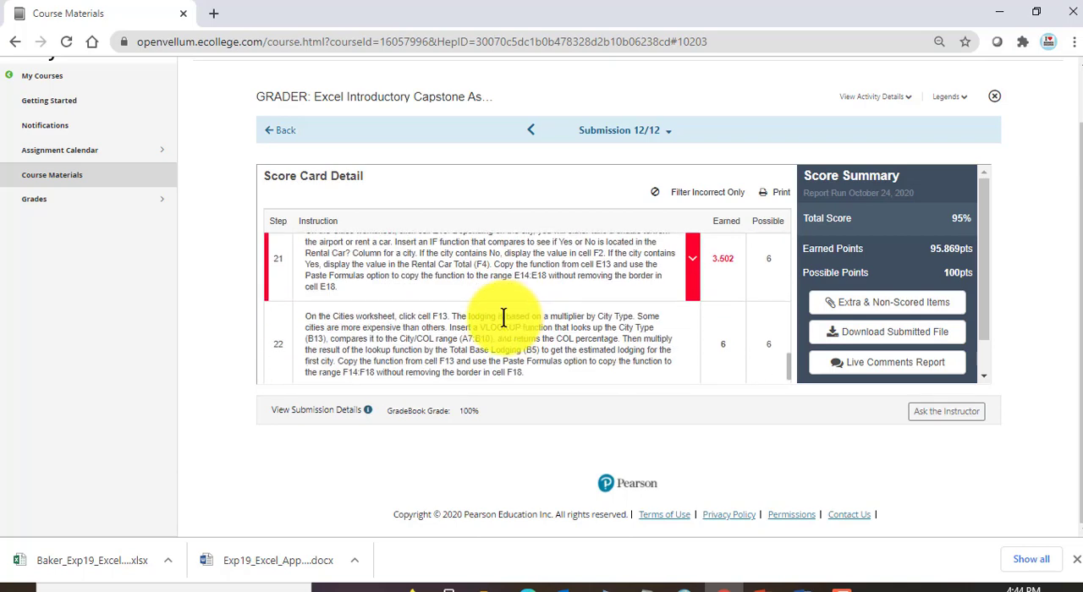
scroll(503, 317, "up", 1)
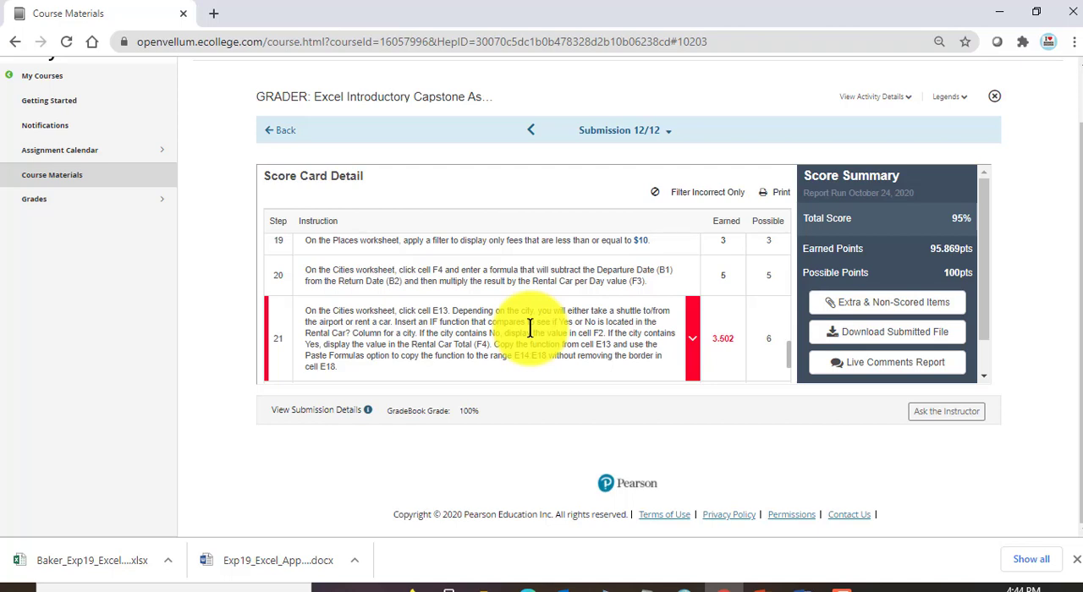
Step: Expand the step 21 deduction details and read the feedback on the Cities worksheet formulas in E14, E15 and E17
left_click(692, 339)
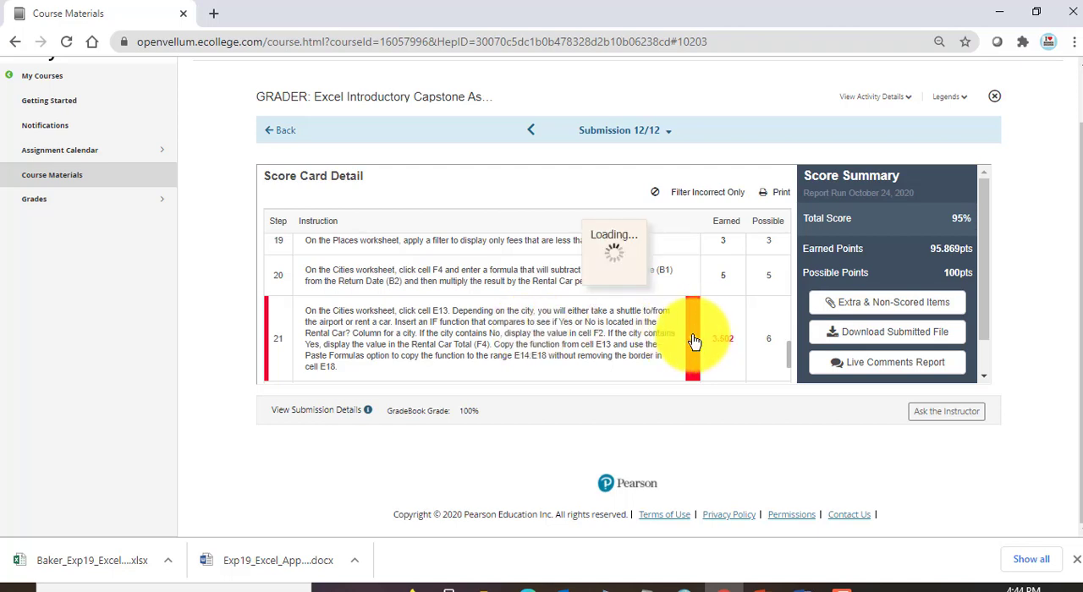
scroll(738, 328, "down", 1)
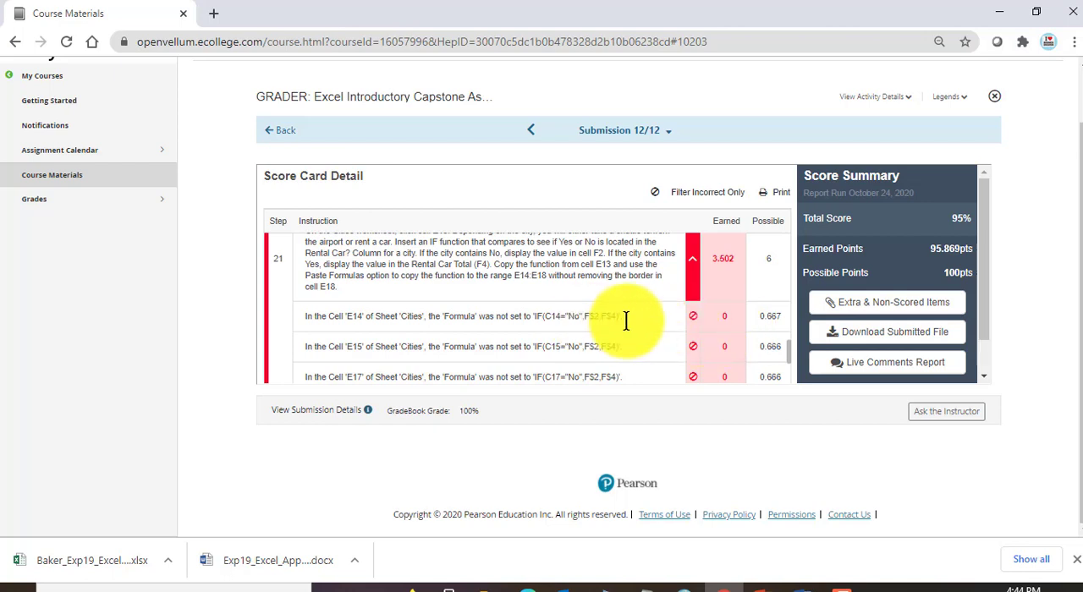
scroll(647, 330, "down", 1)
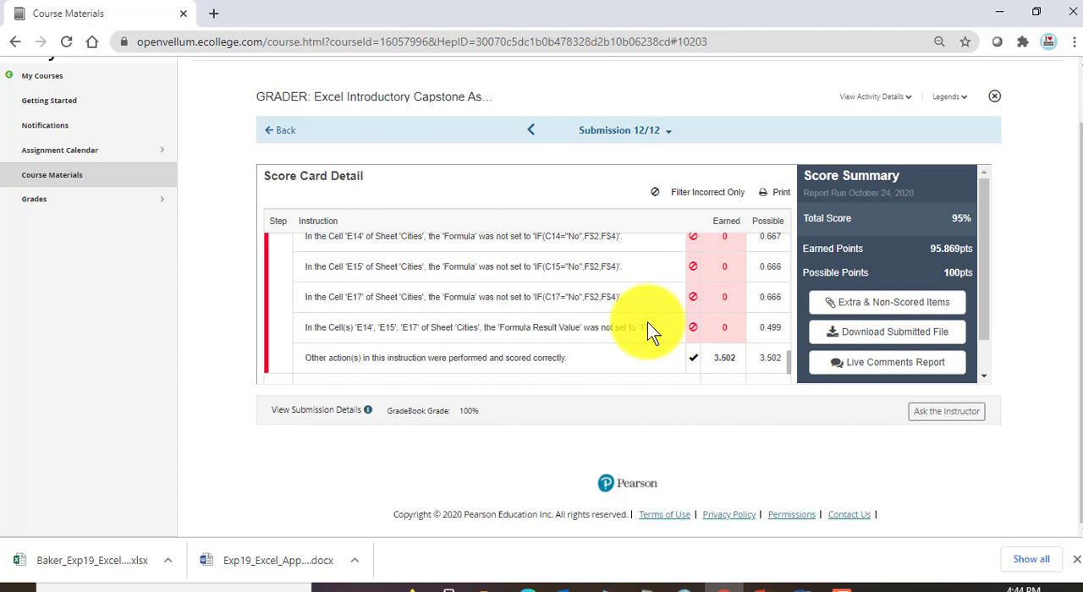
scroll(648, 330, "up", 1)
scroll(647, 330, "down", 1)
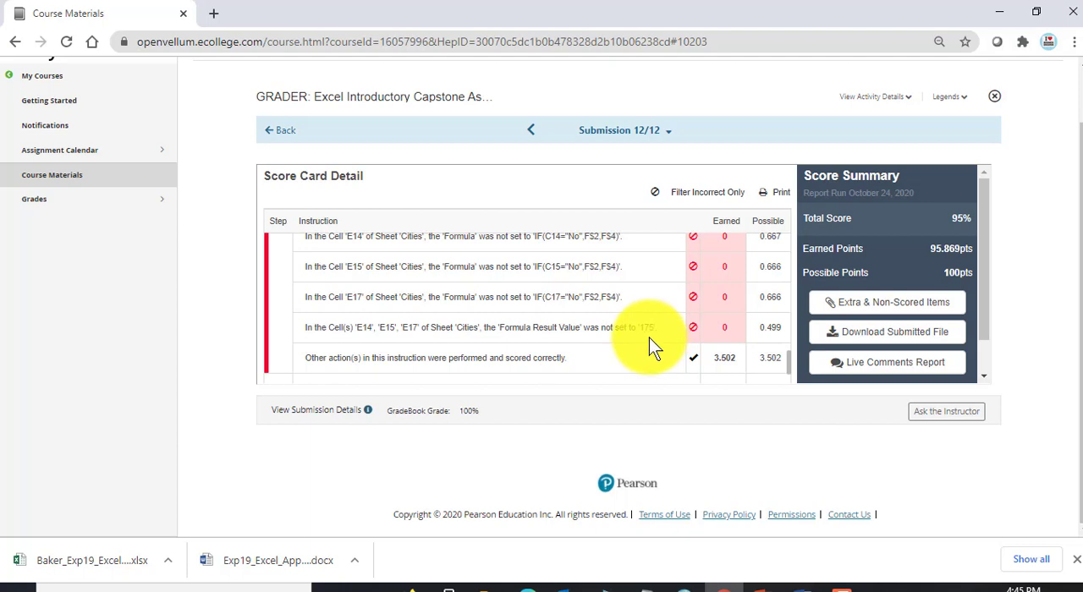
Step: Open the completed Travel workbook from the Excel-Capstone folder, maximize it and inspect the Shuttle or Rental formula in cell E15
mouse_move(478, 582)
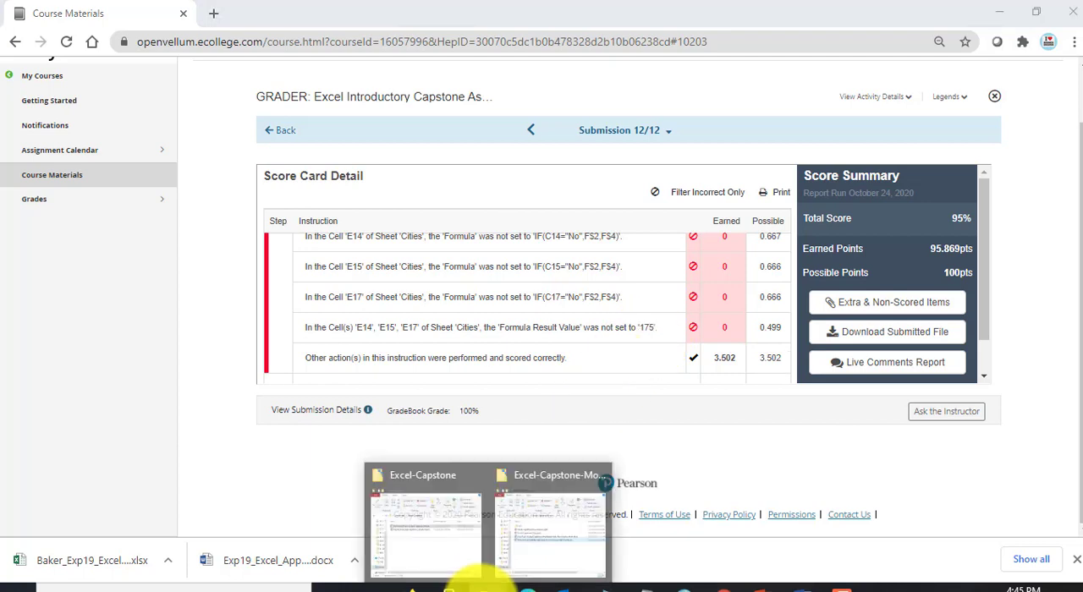
left_click(435, 527)
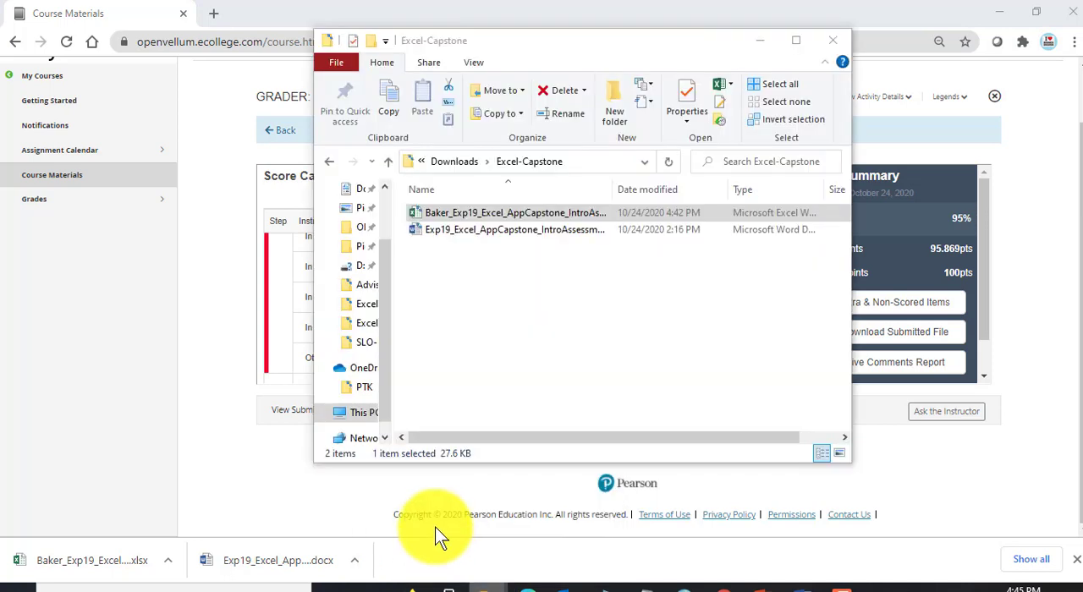
double_click(480, 214)
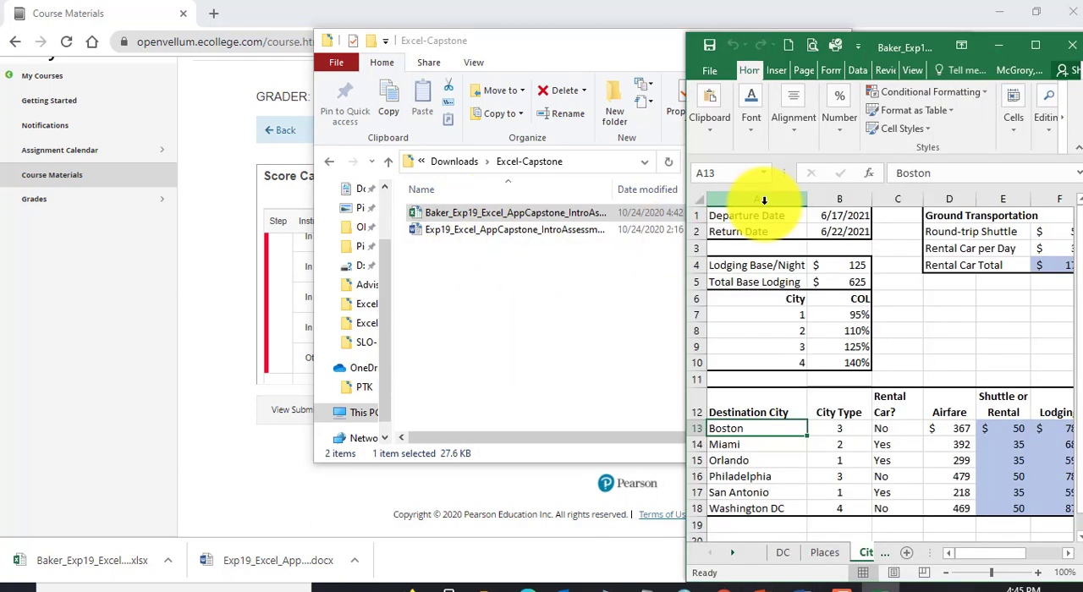
left_click(1035, 46)
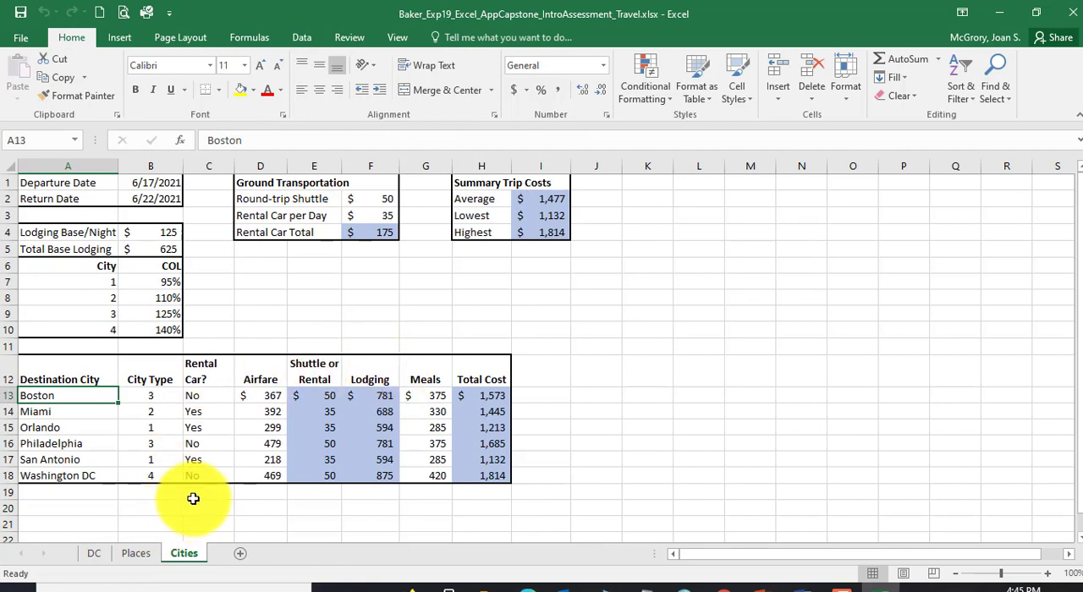
left_click(314, 411)
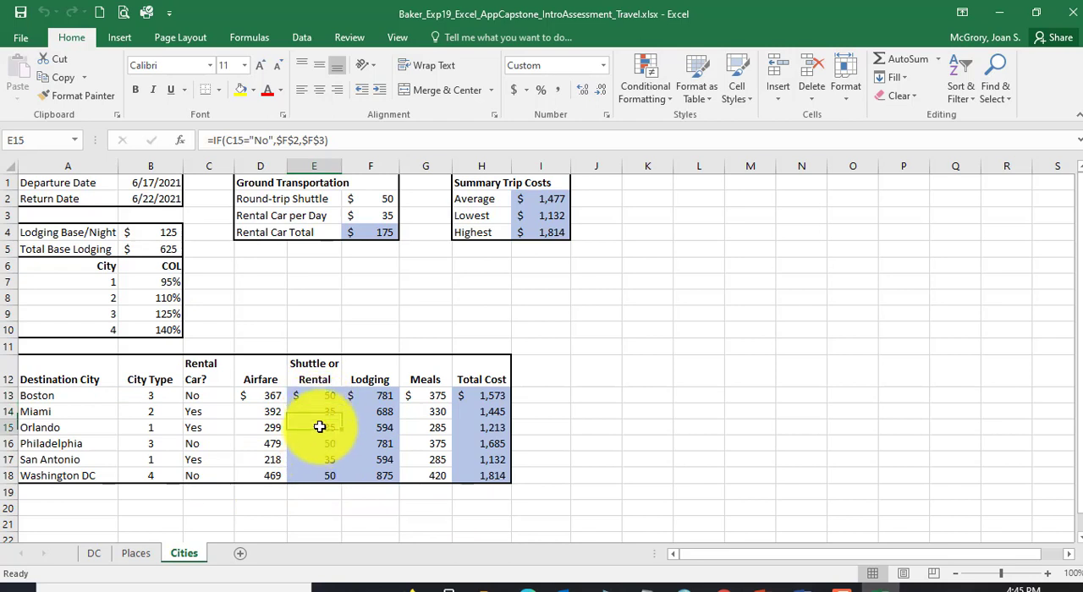
Step: Check the step 21 feedback in Chrome against the workbook in Excel and inspect the Shuttle or Rental formula in E16
left_click(717, 586)
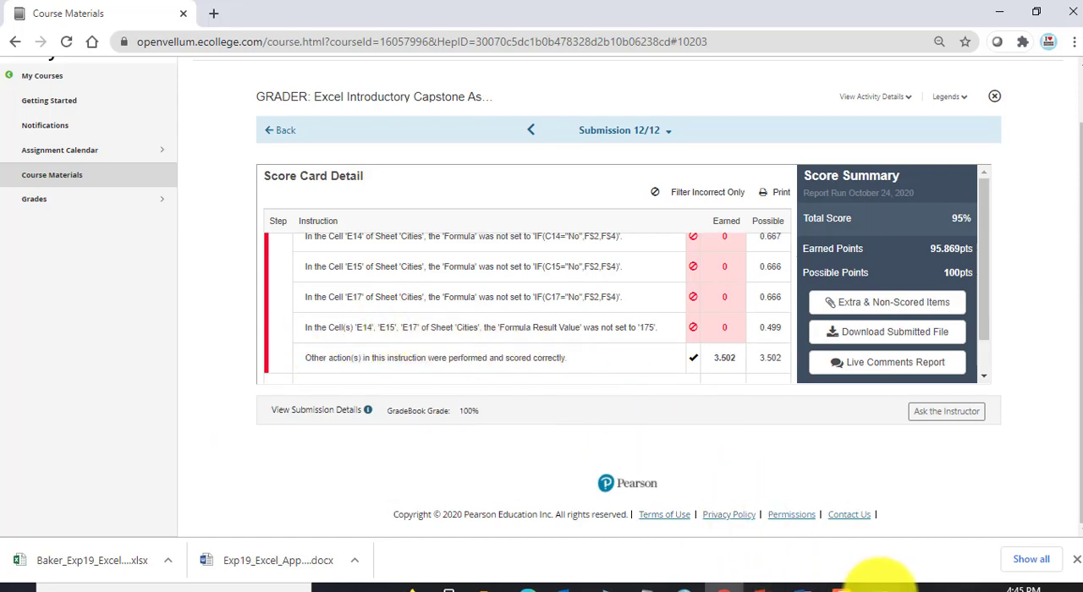
left_click(879, 585)
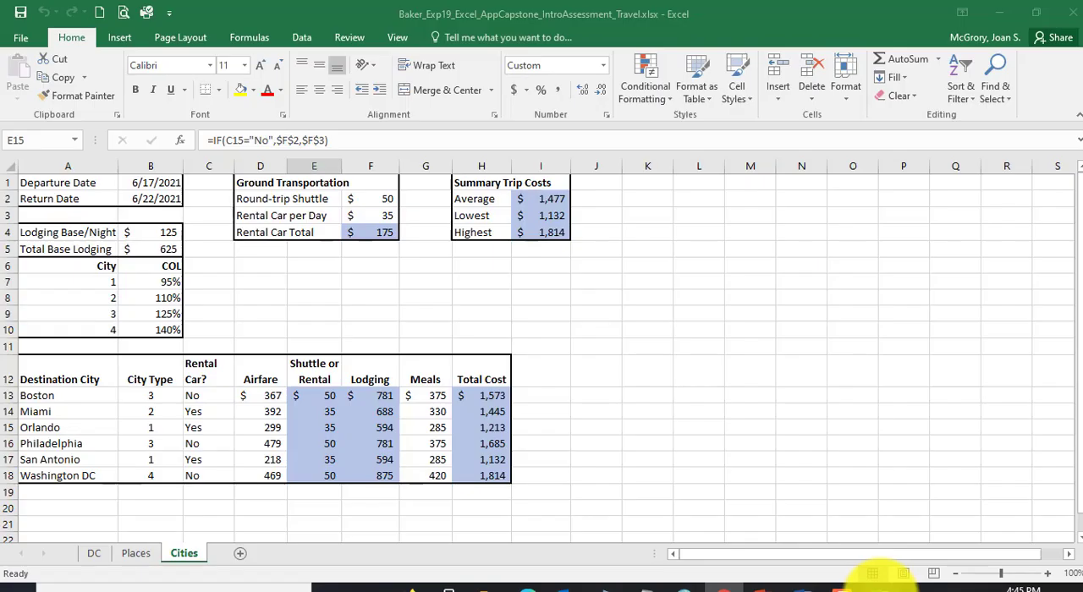
left_click(332, 444)
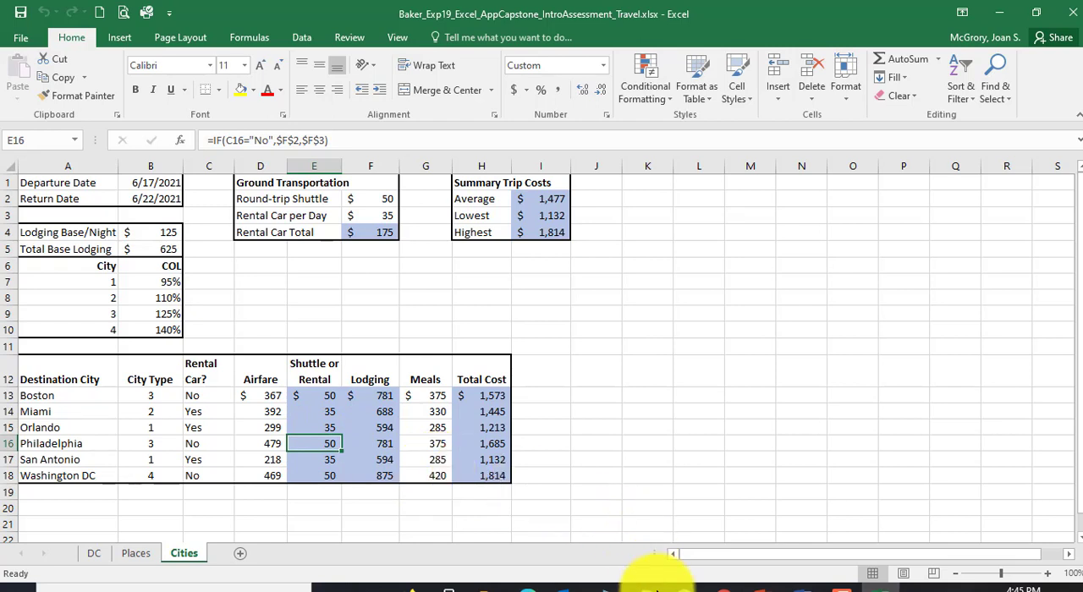
Step: Return to the score card in Chrome and reread the step 21 instruction and the feedback on the E14 formula
left_click(729, 585)
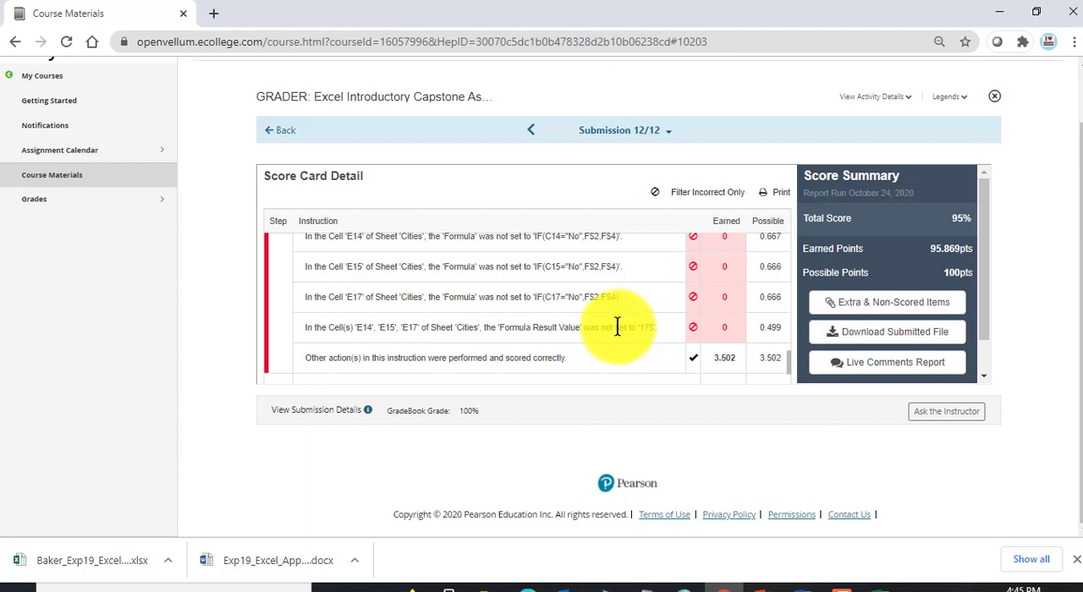
scroll(617, 328, "up", 2)
scroll(614, 330, "up", 4)
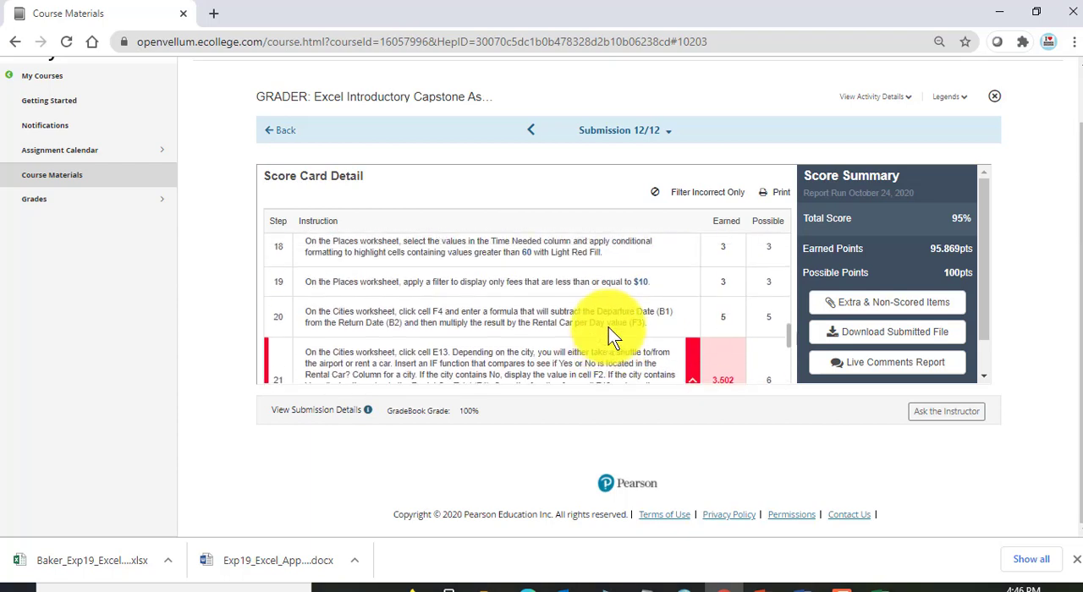
scroll(600, 341, "down", 2)
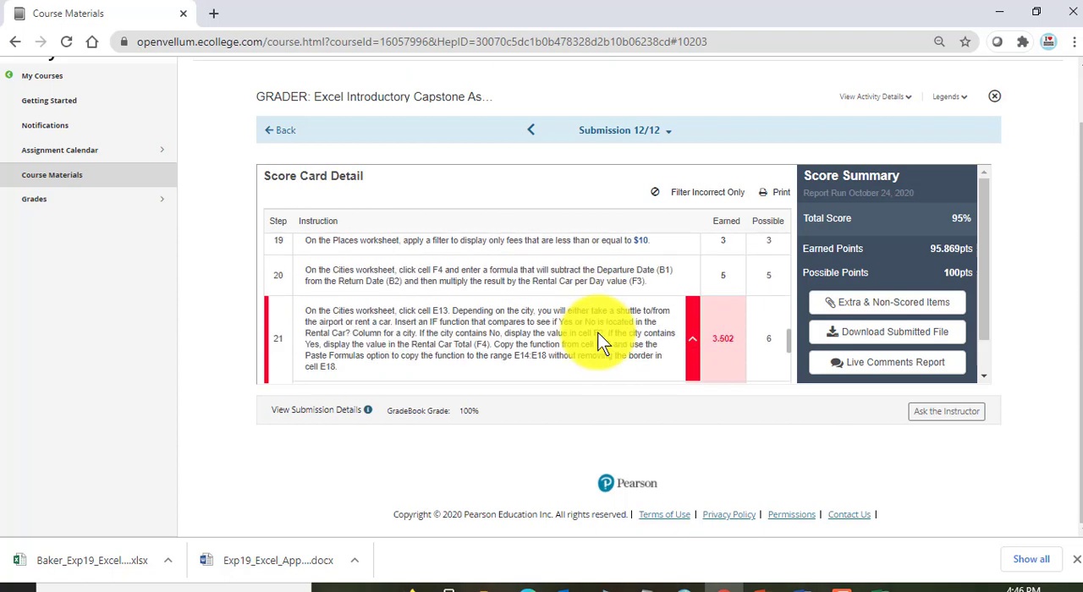
scroll(570, 323, "down", 2)
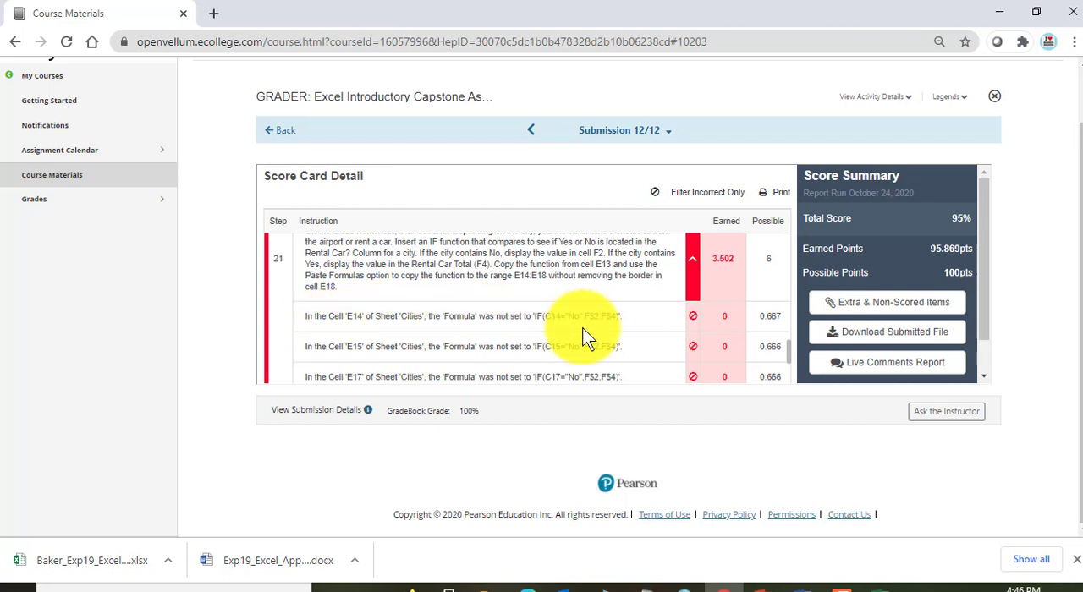
Step: Copy the E14 feedback line from the score card, switch to Notepad, replace all its text with that line and maximize the window
left_click_drag(631, 322, 326, 315)
key("ctrl+c")
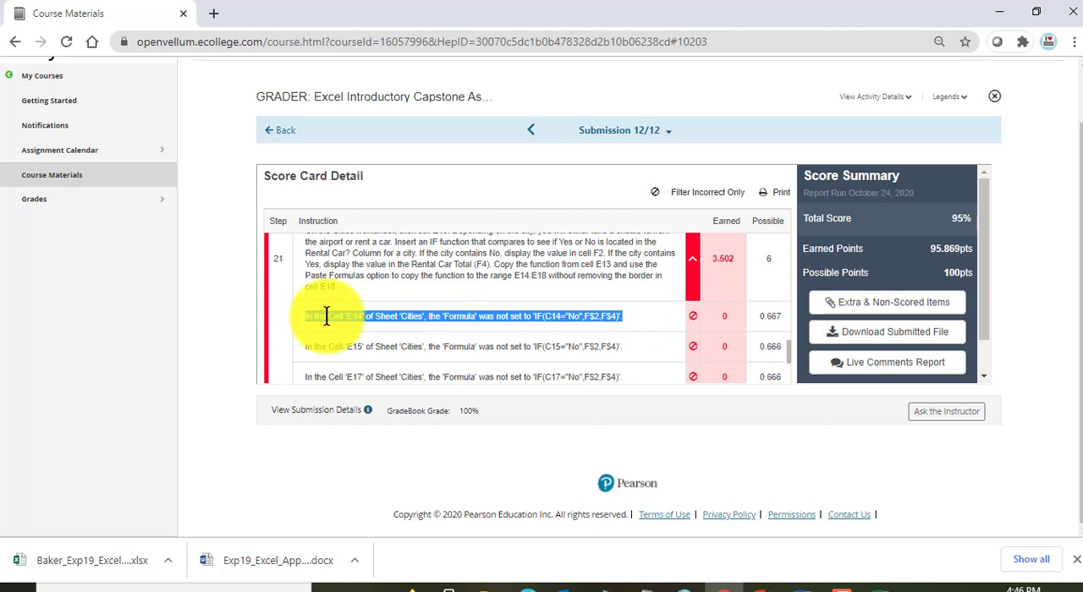
right_click(326, 316)
left_click(356, 326)
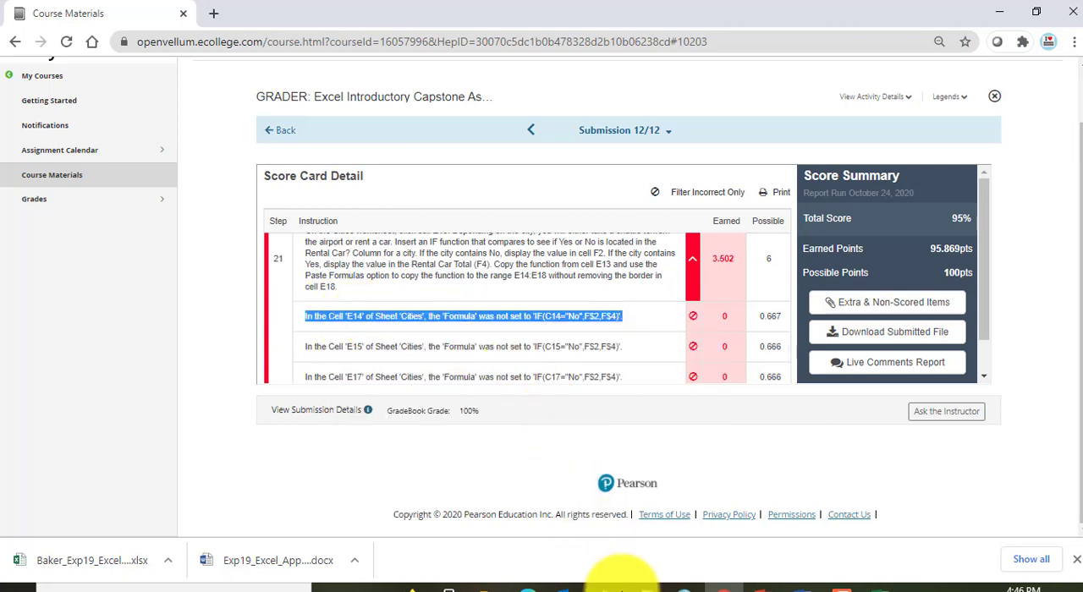
left_click(651, 585)
left_click(607, 355)
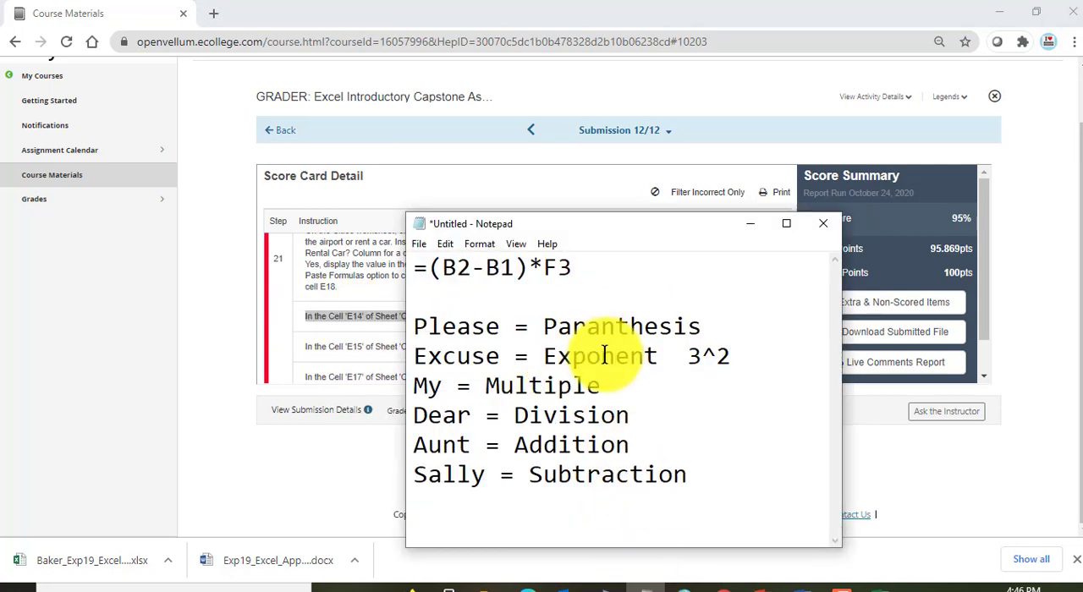
key("ctrl+a")
key("ctrl+v")
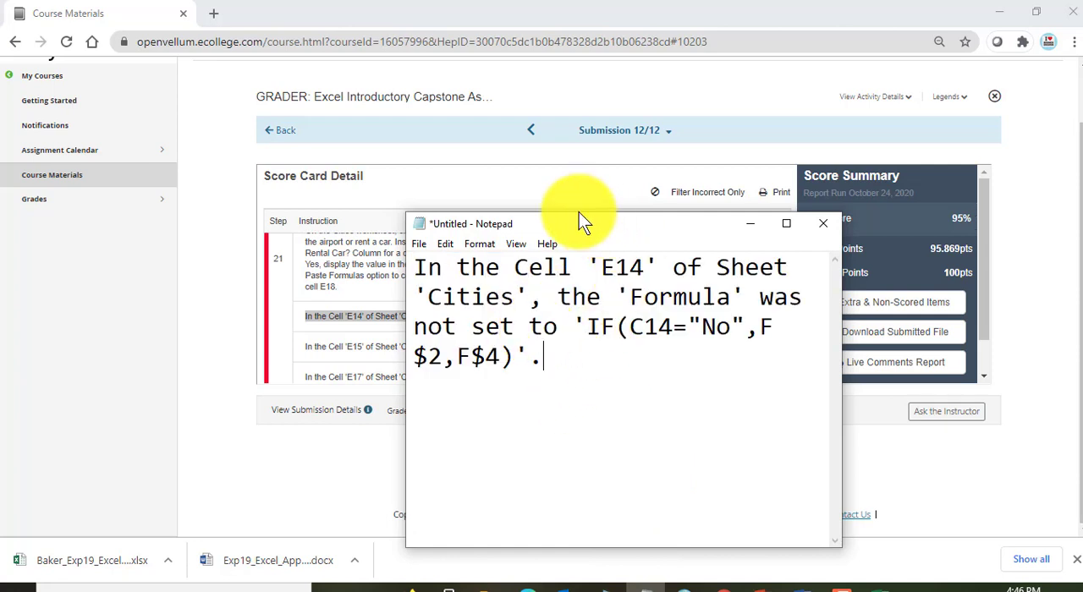
left_click_drag(580, 222, 474, 102)
left_click(660, 101)
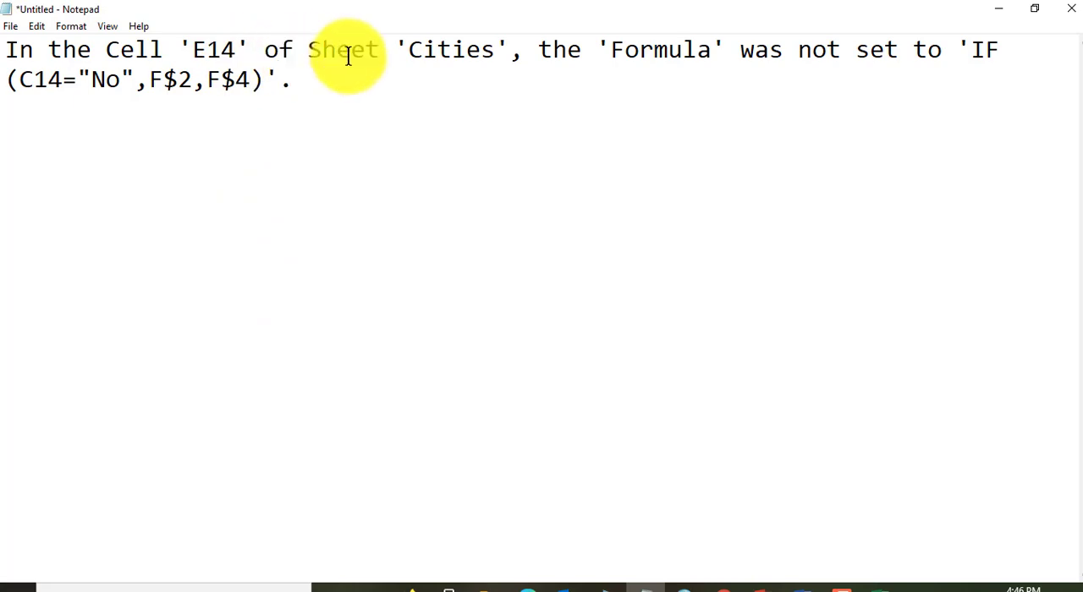
Step: Copy the formula =IF(C14="No",$F$2,$F$3) from cell E14 in Excel and paste it into Notepad below the feedback line
left_click(882, 585)
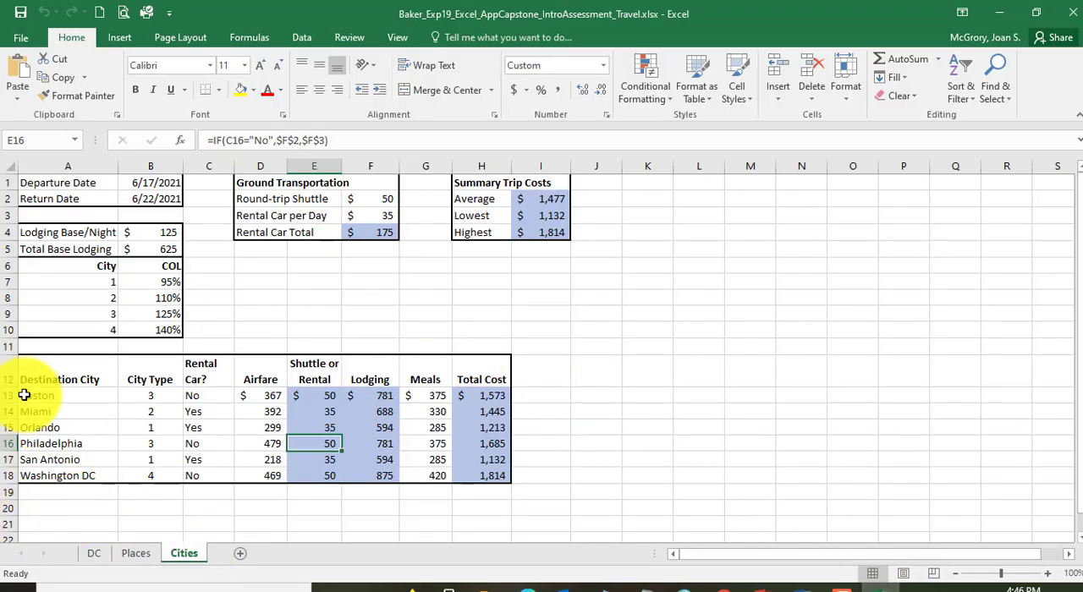
left_click(309, 414)
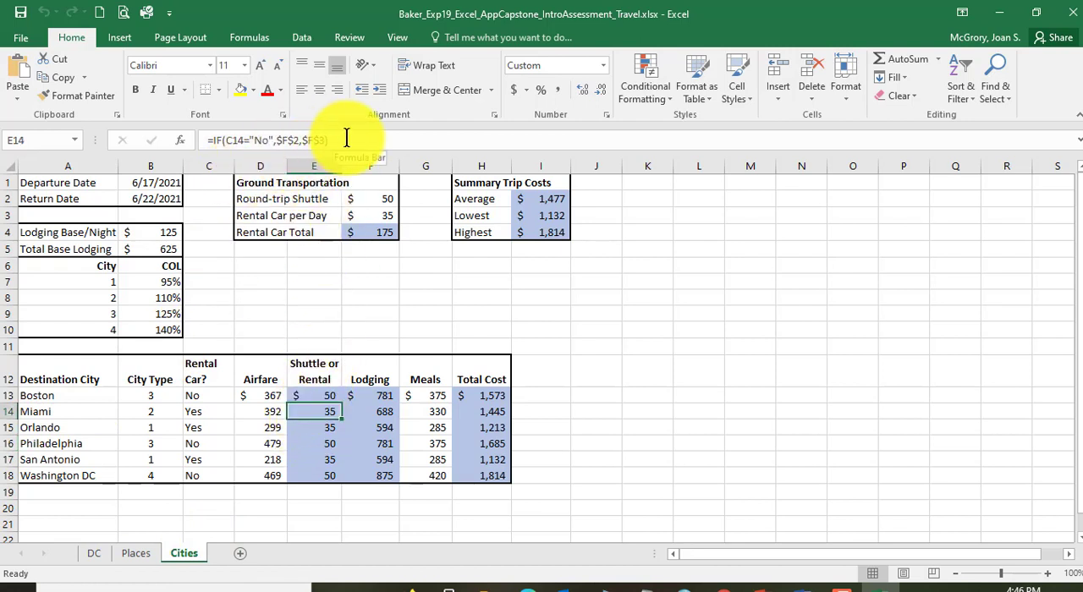
left_click_drag(347, 138, 182, 146)
key("ctrl+c")
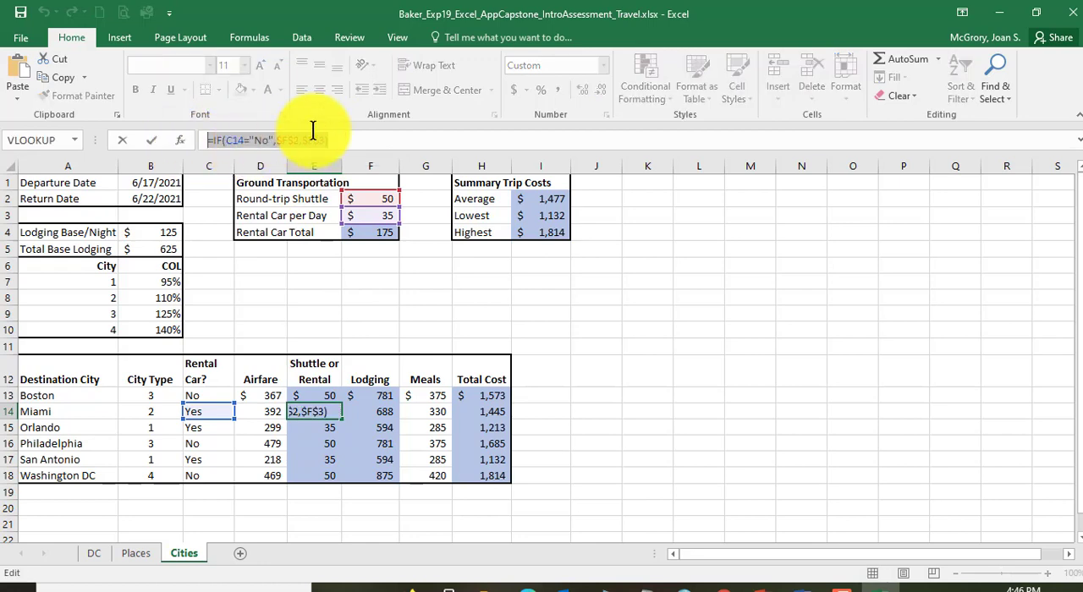
left_click(647, 583)
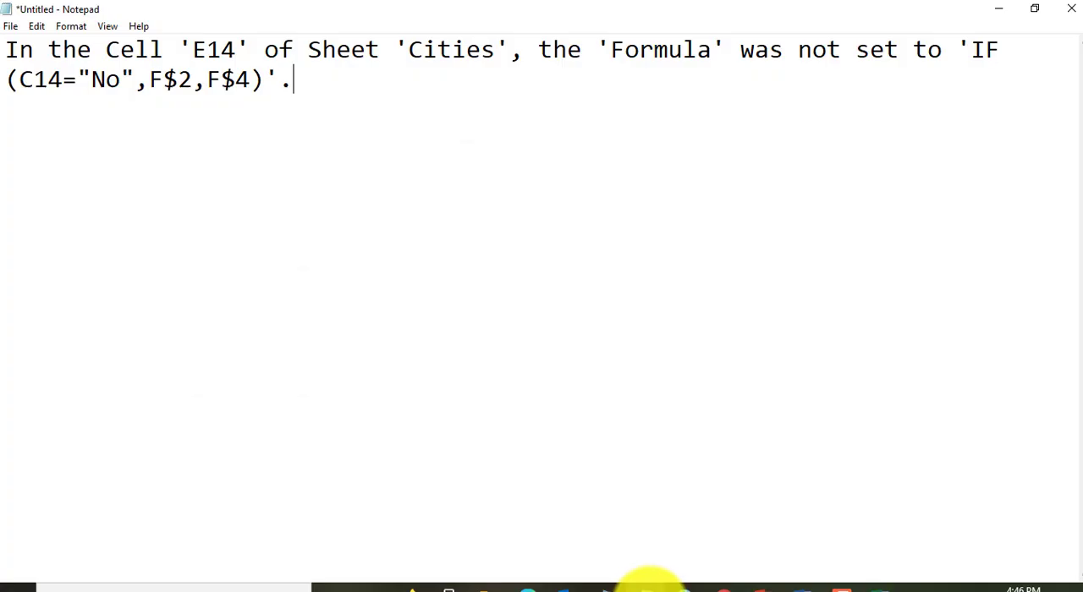
key("ctrl+v")
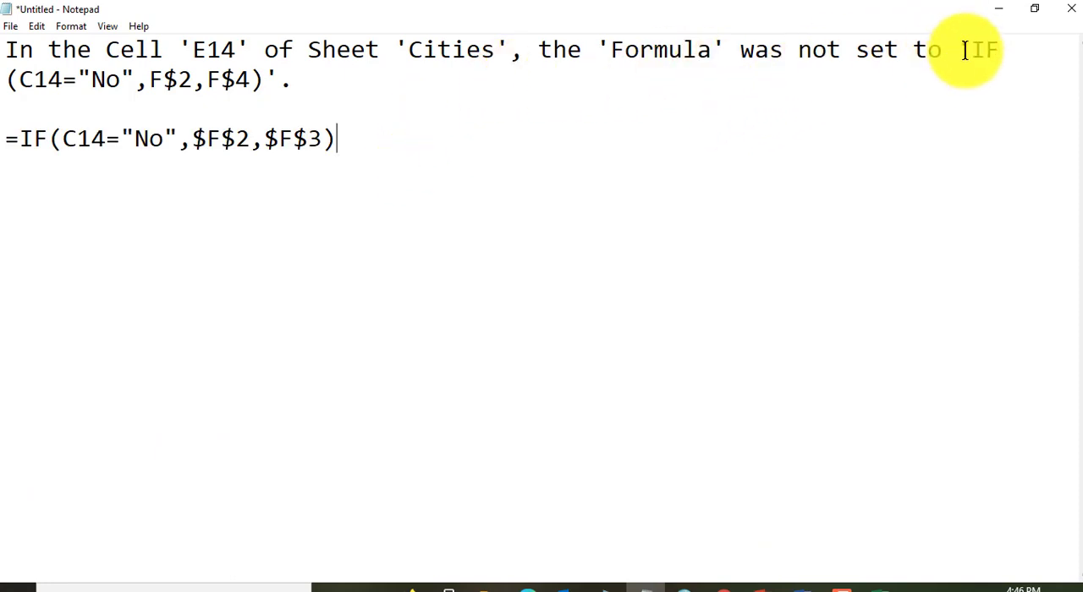
Step: Copy the arguments (C14="No",$F$2,$F$3) from the pasted formula to the blank line directly under the feedback's arguments for comparison
left_click_drag(978, 49, 414, 51)
left_click(414, 107)
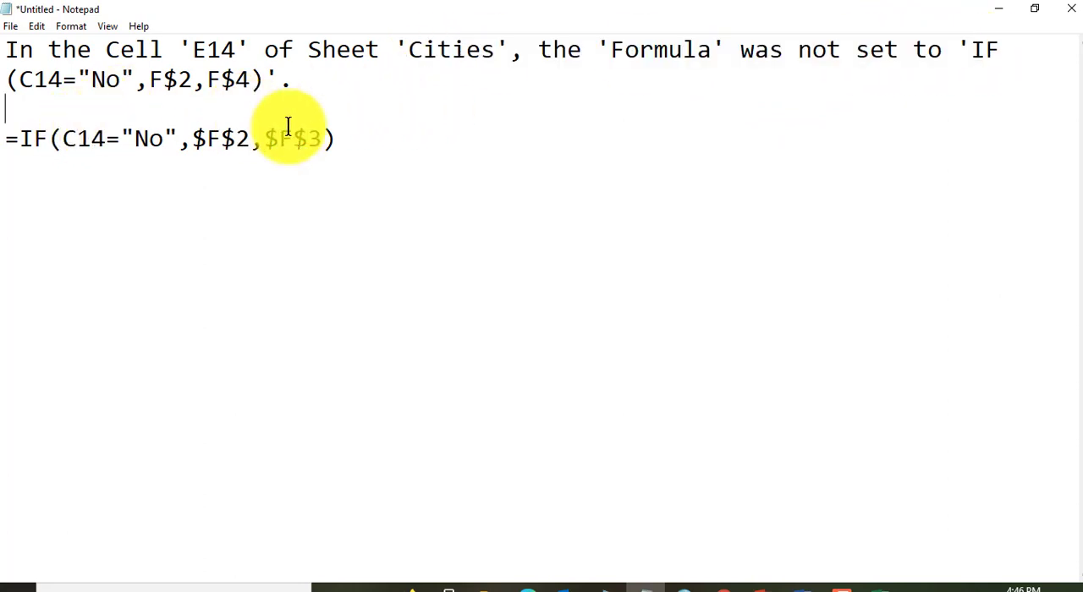
left_click_drag(343, 136, 48, 141)
key("ctrl+c")
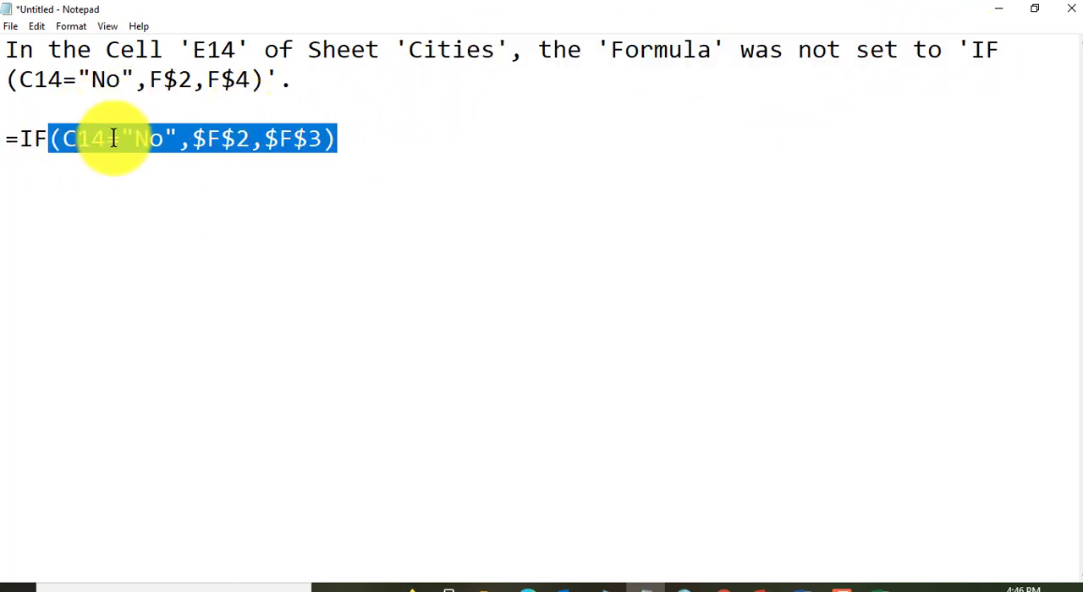
left_click(49, 105)
key("ctrl+v")
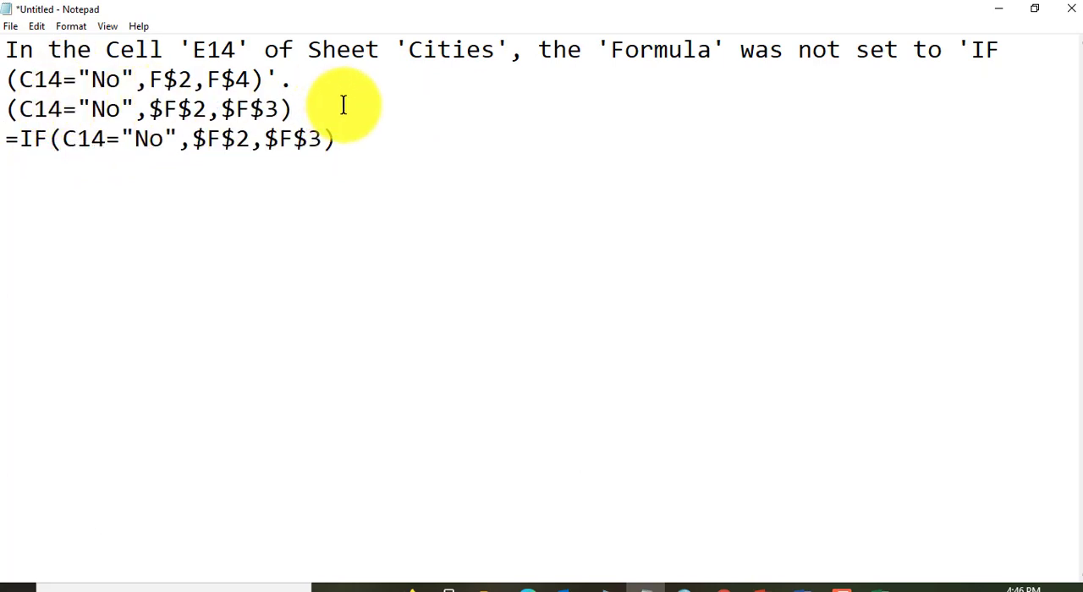
Step: Insert blank lines between the copied arguments and the full =IF formula to set them apart for the comparison
key("Return")
key("Return")
key("Return")
key("Return")
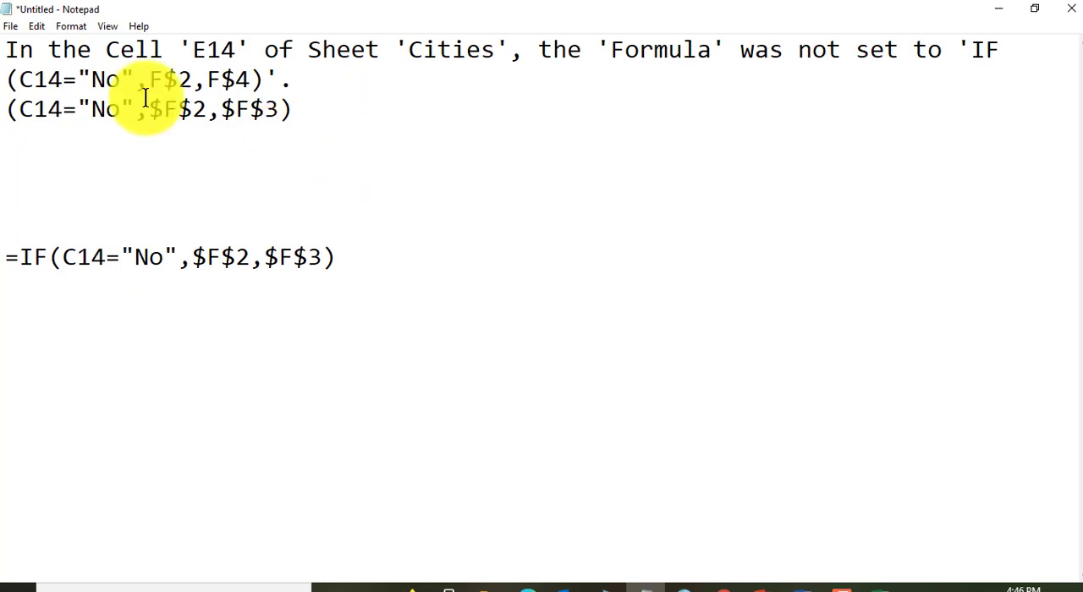
Step: Compare the condition C14="No" and the comma after it in the feedback's arguments with the submitted arguments on the line below
left_click_drag(19, 79, 78, 78)
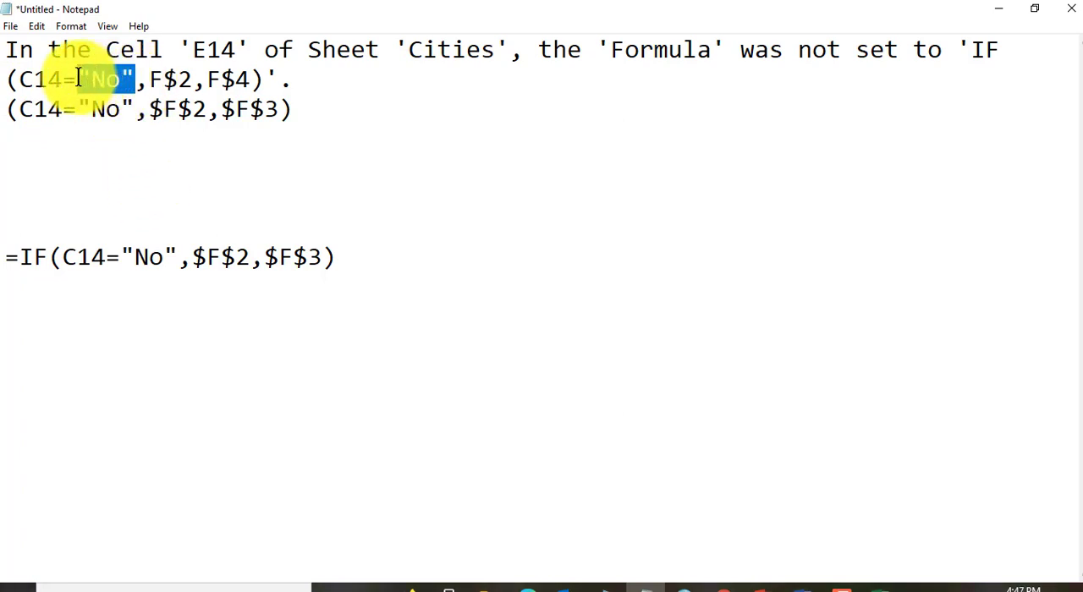
left_click(138, 86)
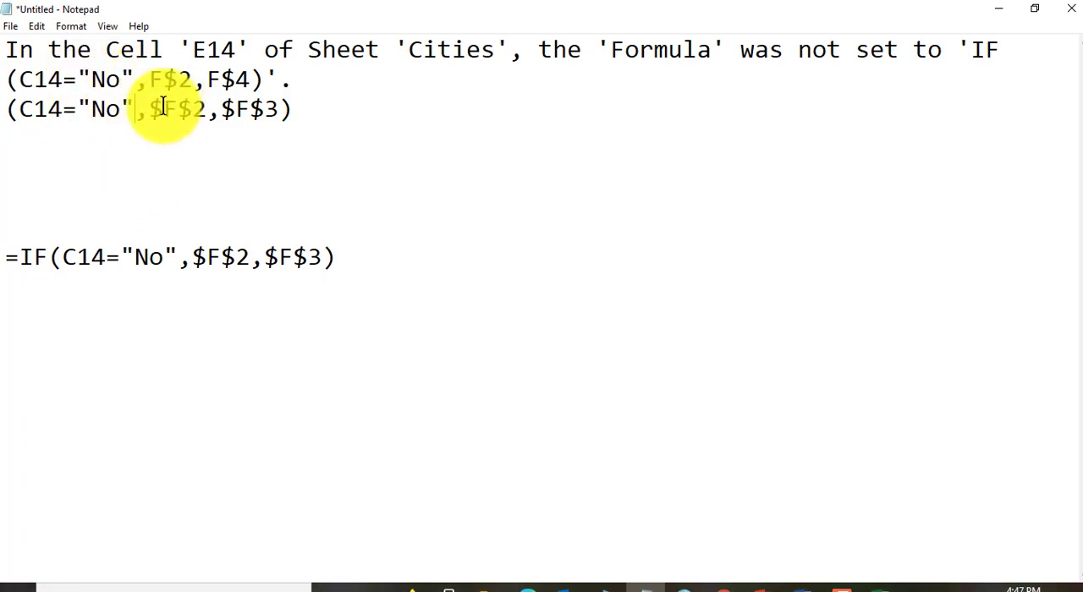
key("Delete")
key("ctrl+z")
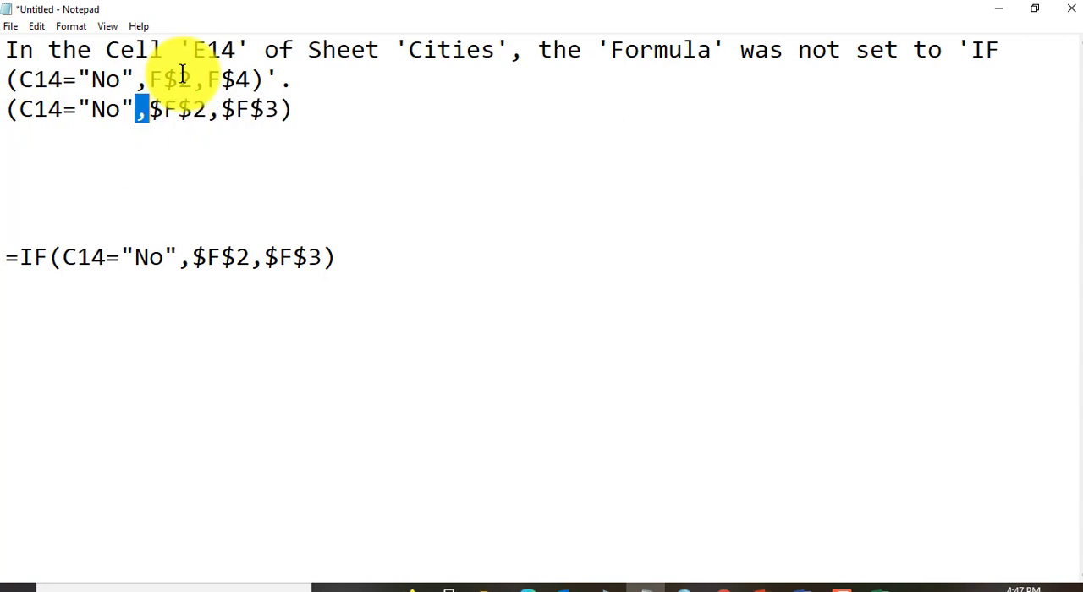
Step: Compare the feedback's references F$2 and F$4 with the submitted $F$2 and $F$3, checking the dollar signs and row numbers
left_click(179, 105)
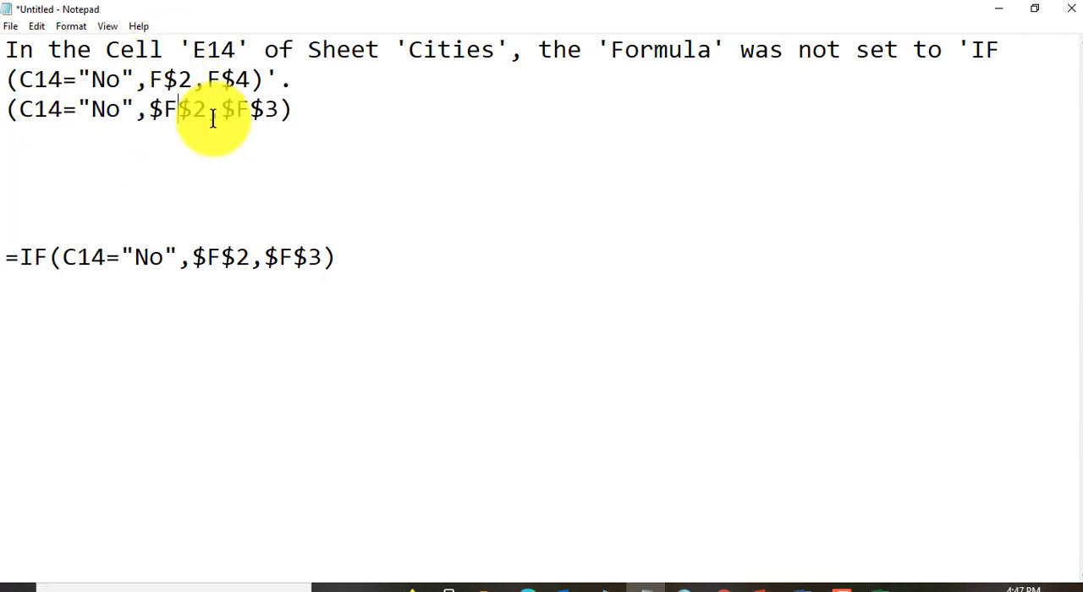
left_click(149, 77)
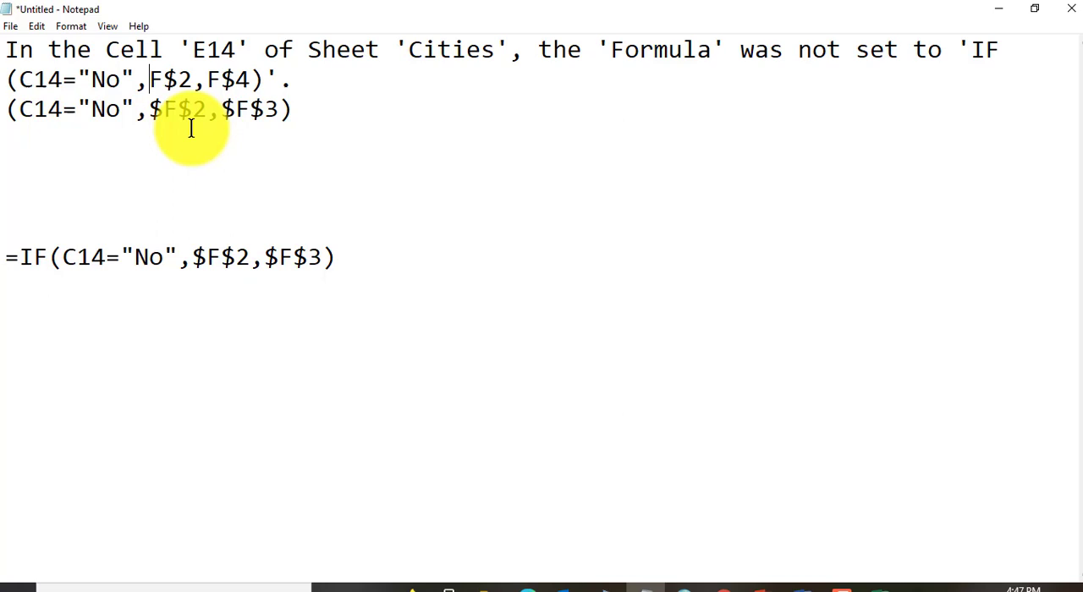
left_click(207, 80)
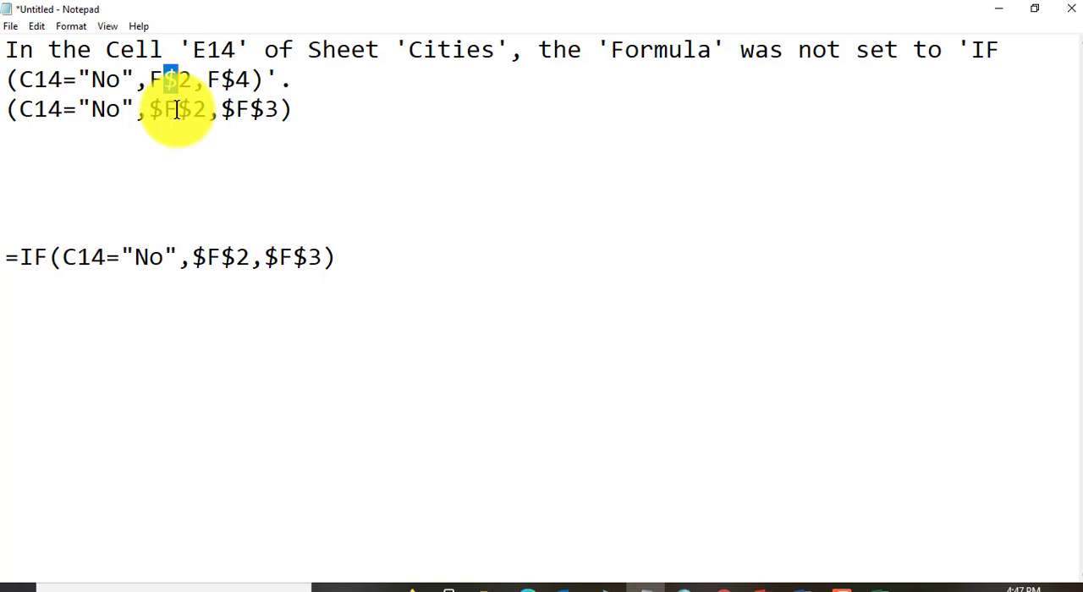
left_click_drag(164, 110, 153, 109)
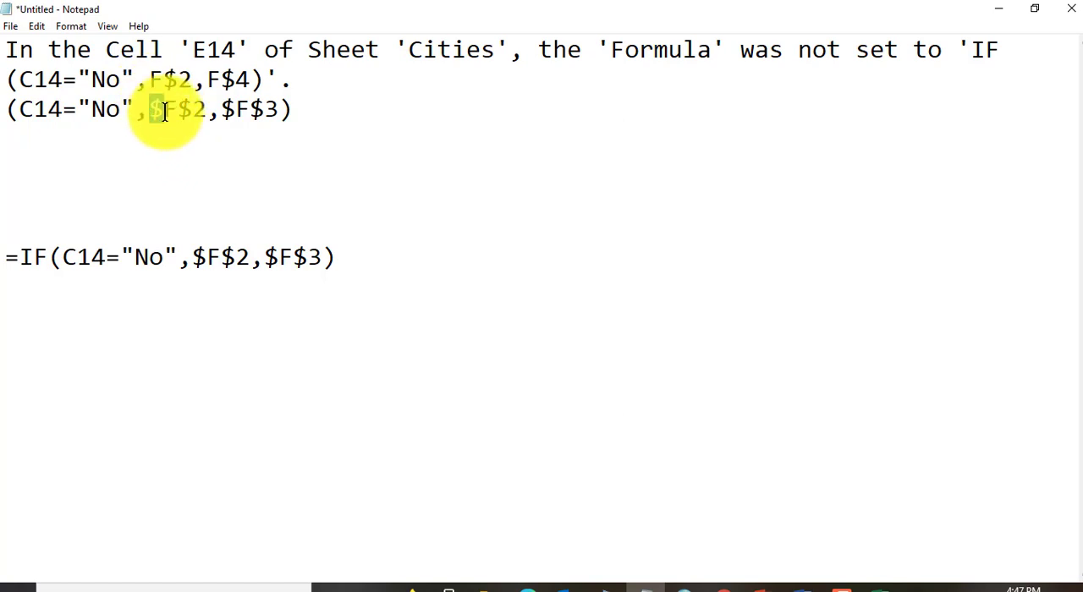
left_click(157, 109)
left_click_drag(150, 110, 203, 111)
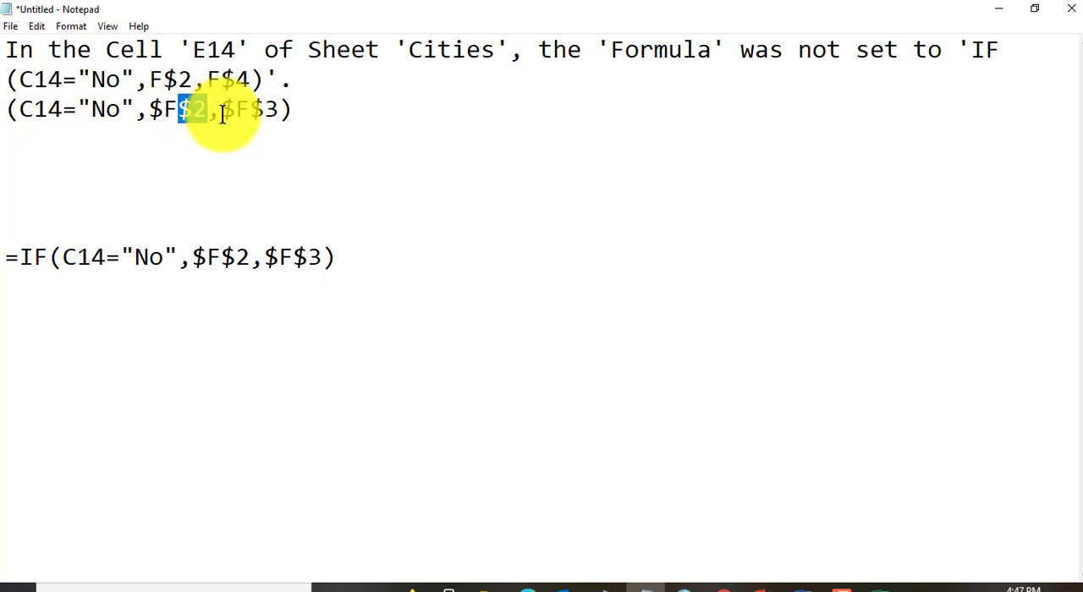
left_click_drag(226, 107, 279, 114)
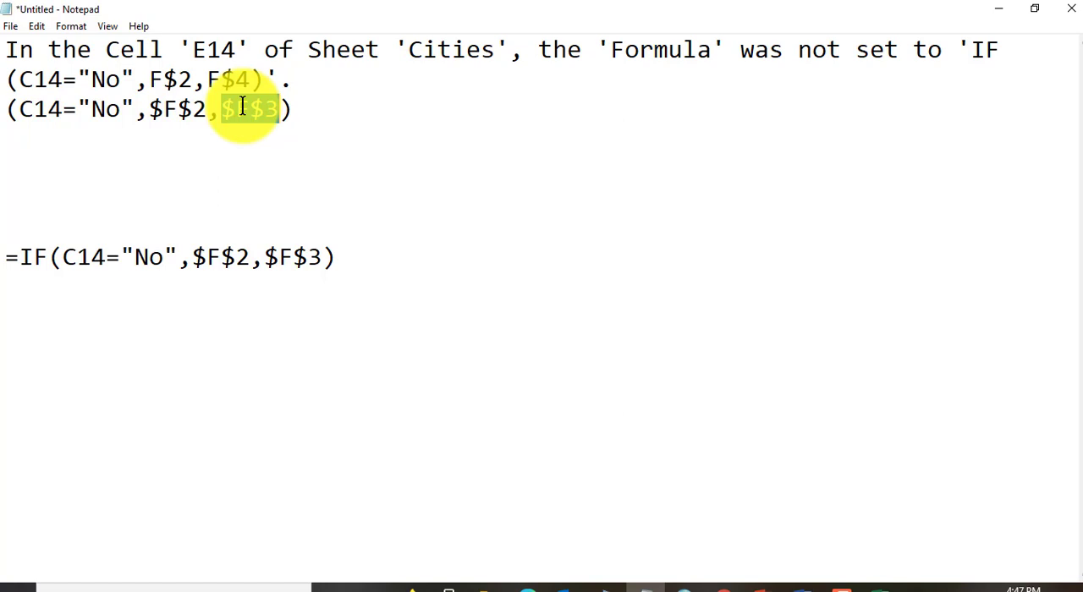
left_click(235, 107)
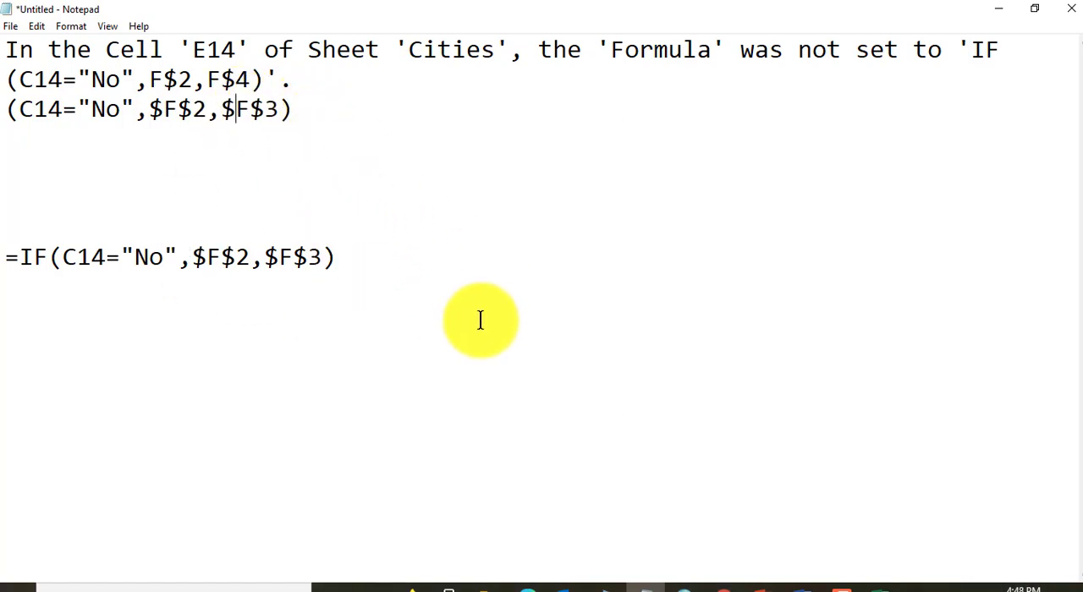
Step: Switch to Excel, open the recent workbook Perfect-Exp19_Excel_AppCapstone_IntroAssessment_Travel.xlsx and inspect the IF formula in cell E15 on the Cities sheet
mouse_move(879, 584)
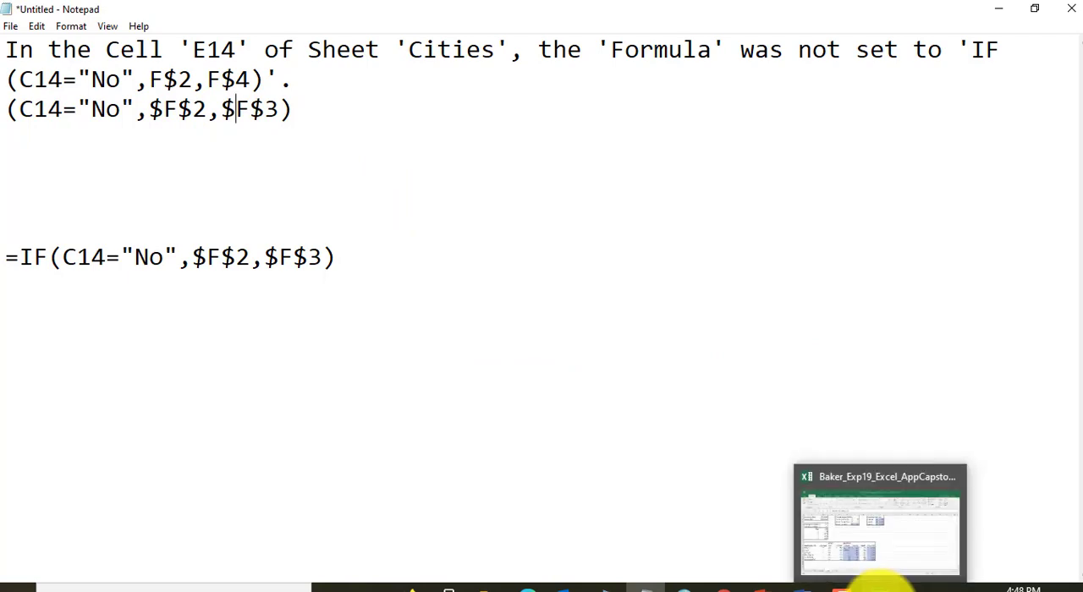
left_click(870, 544)
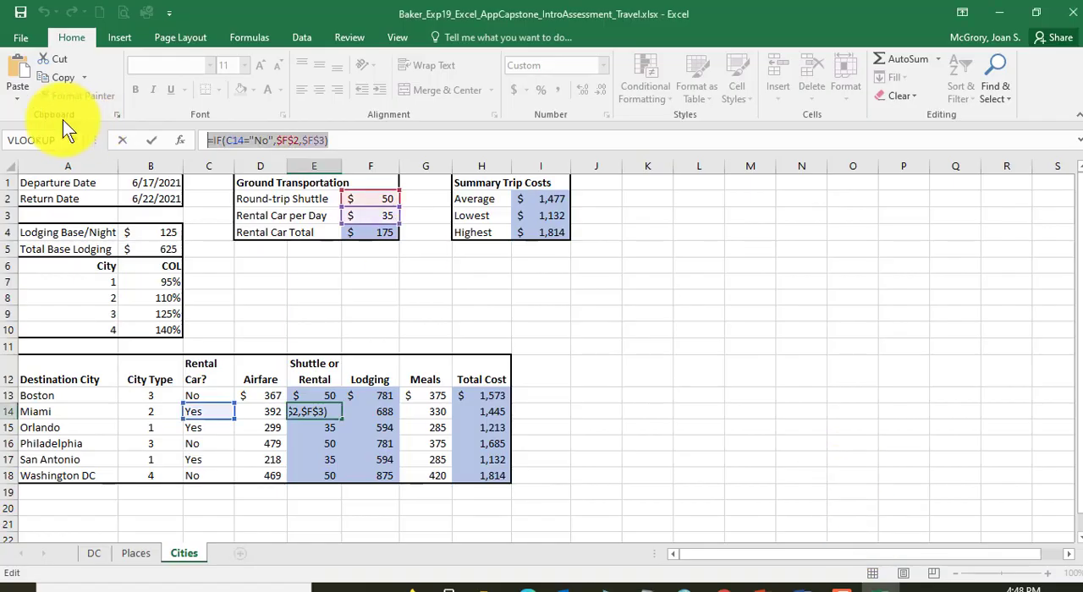
left_click(20, 36)
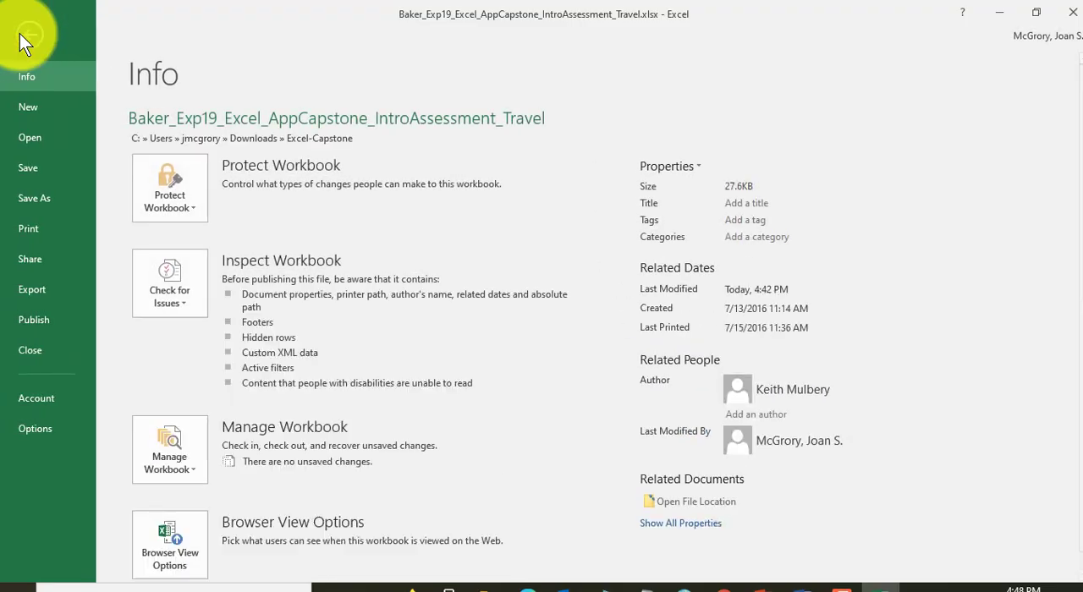
left_click(32, 134)
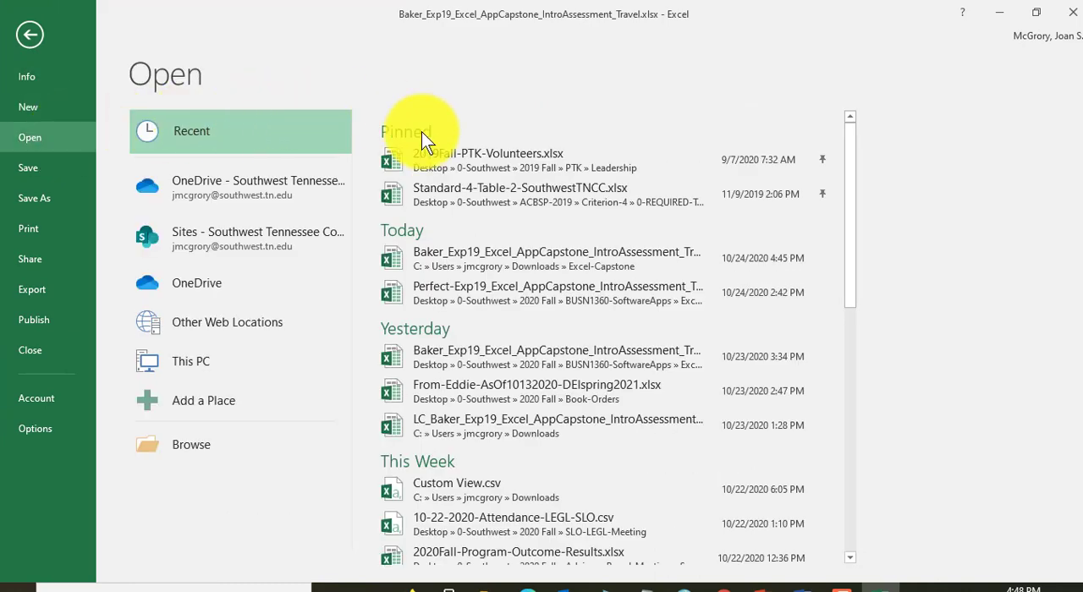
left_click(569, 286)
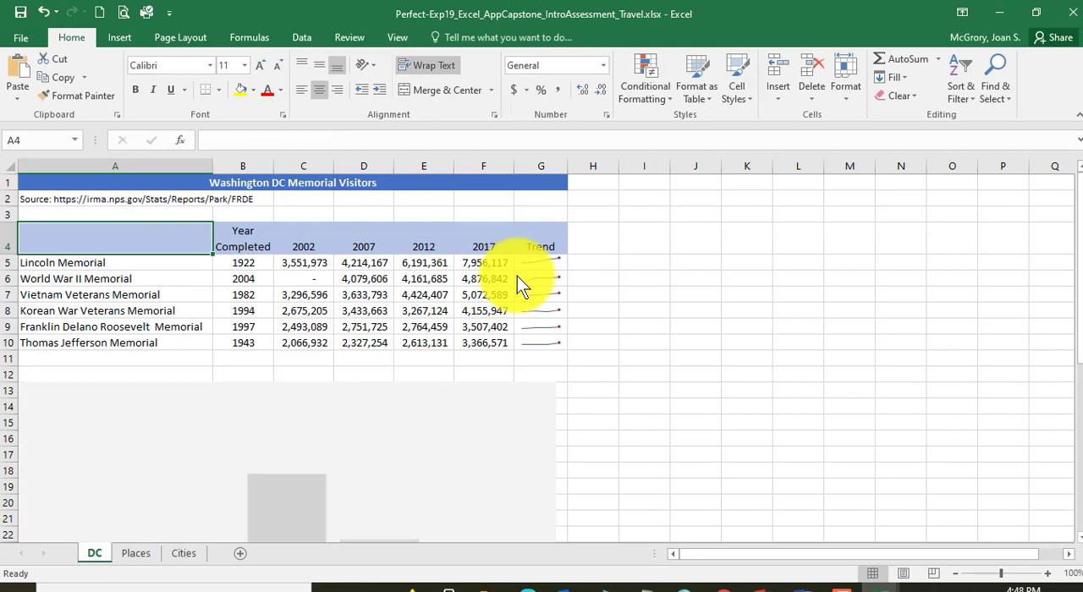
left_click(185, 554)
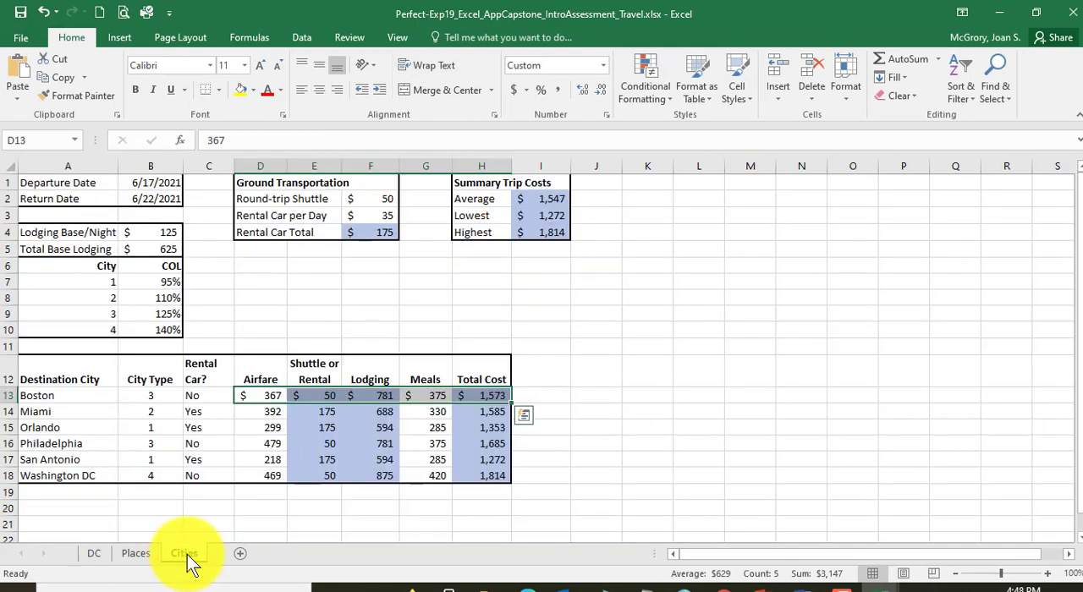
left_click(307, 434)
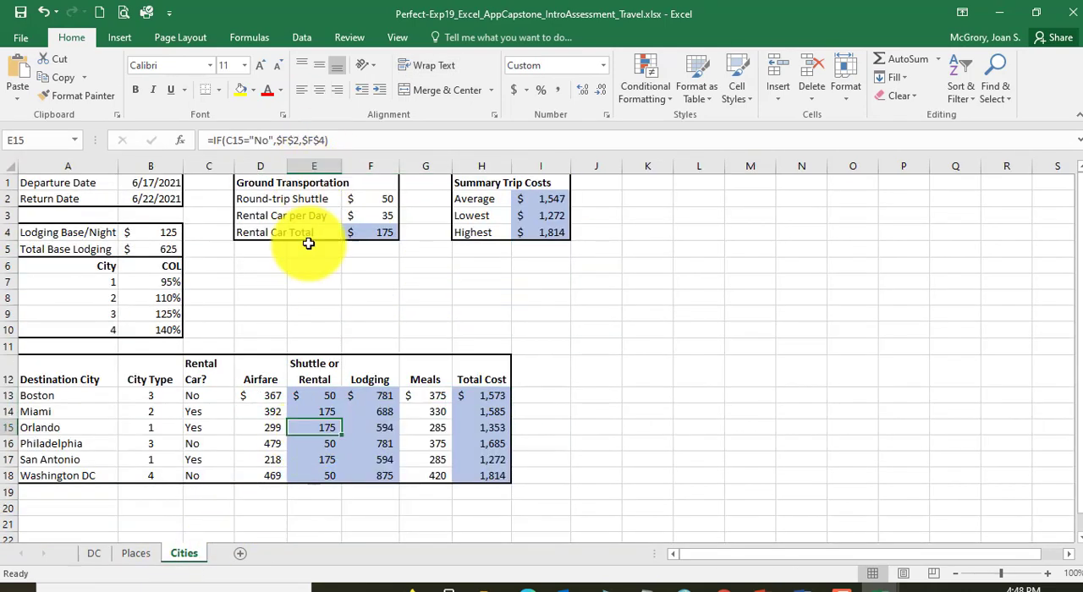
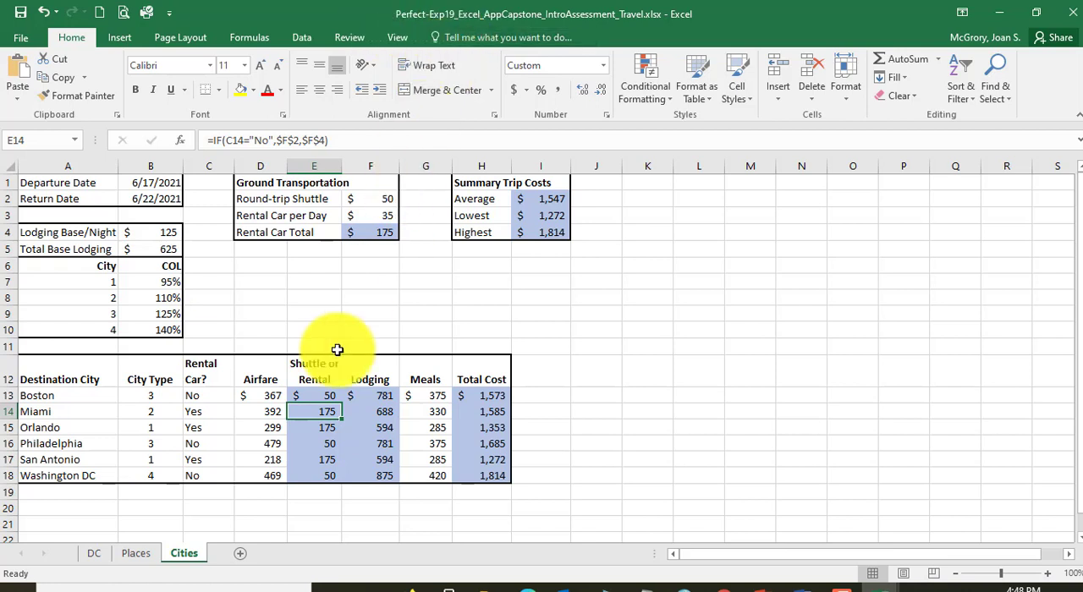
Step: Switch to Chrome and reread the step 21 instruction for the IF function in the grader's Score Card Detail
left_click(726, 584)
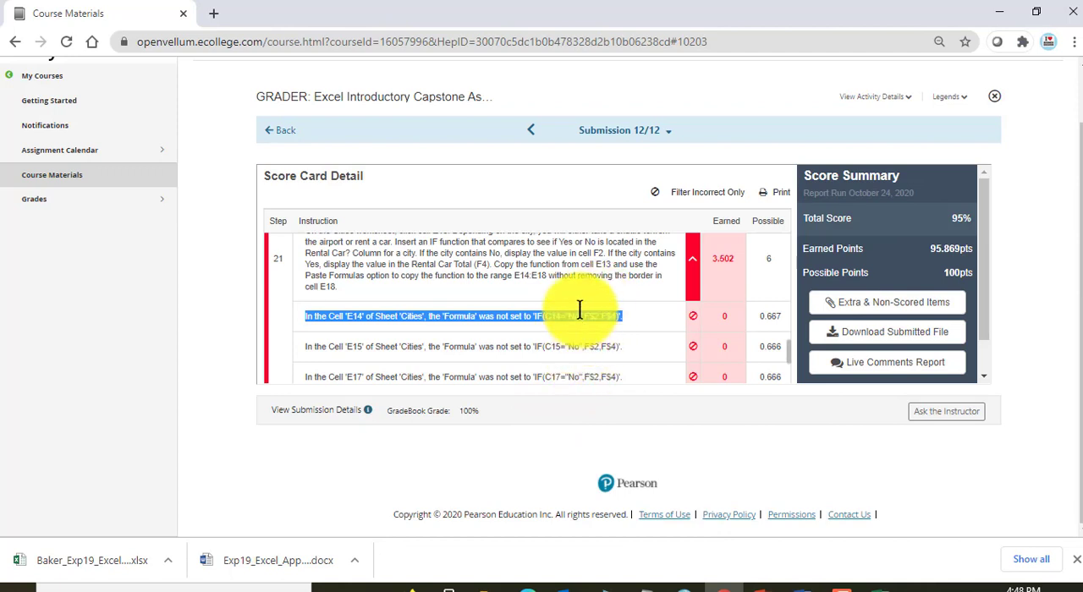
scroll(579, 310, "up", 2)
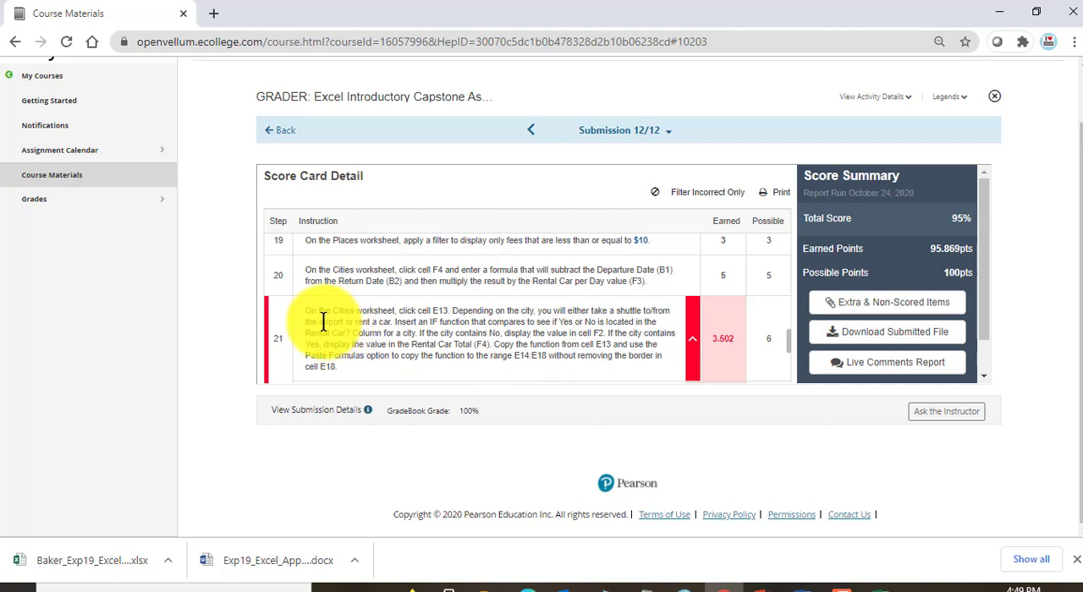
left_click_drag(324, 322, 360, 322)
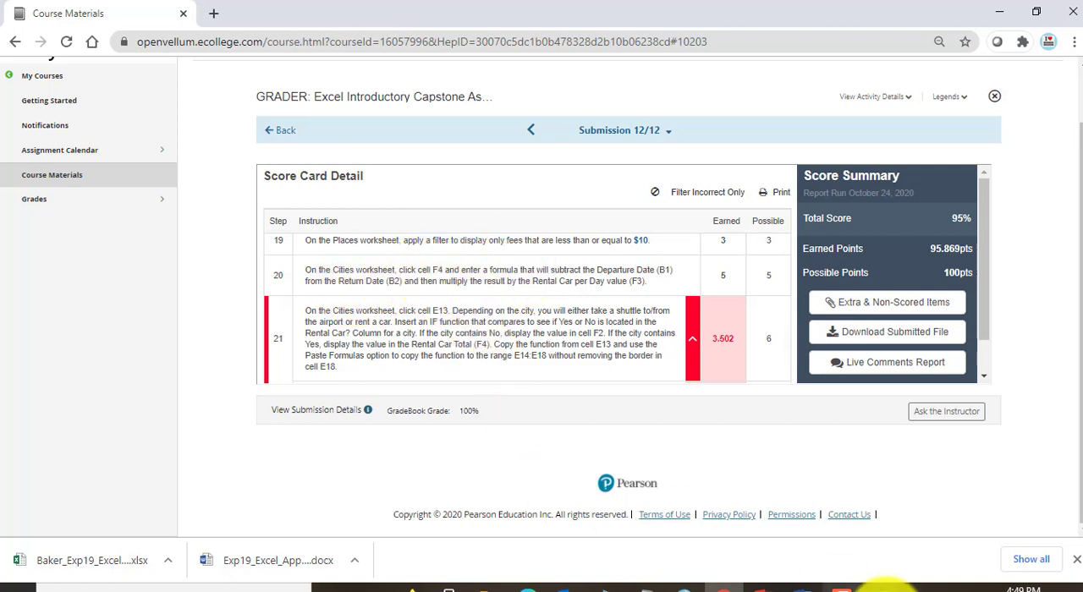
Step: Switch to the perfect-score workbook in Excel and inspect the Rental Car Total formula in cell F4
mouse_move(871, 585)
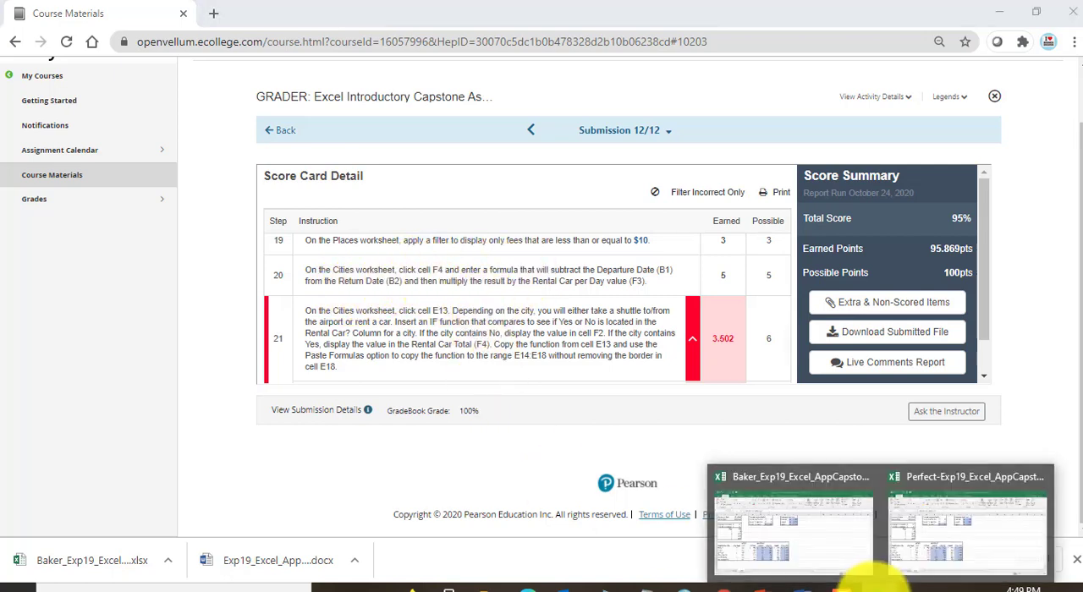
left_click(947, 541)
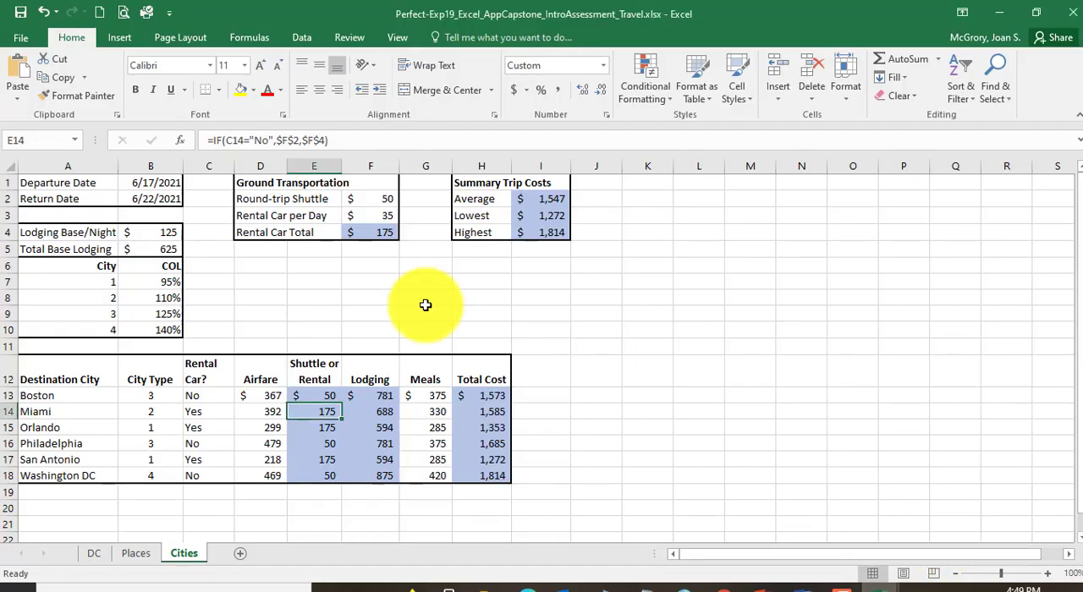
left_click(380, 233)
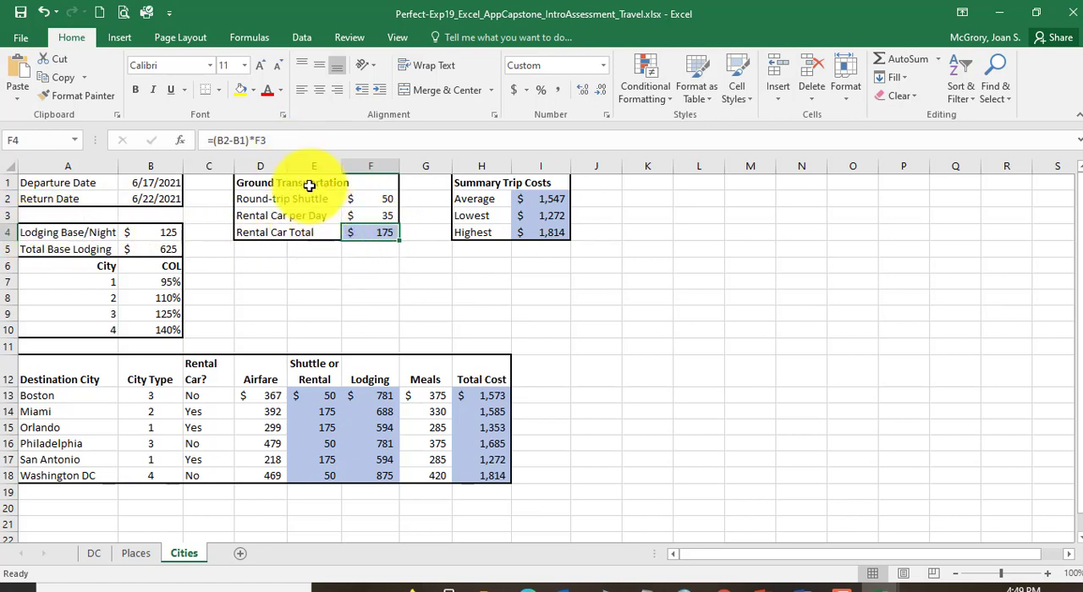
left_click_drag(275, 140, 197, 139)
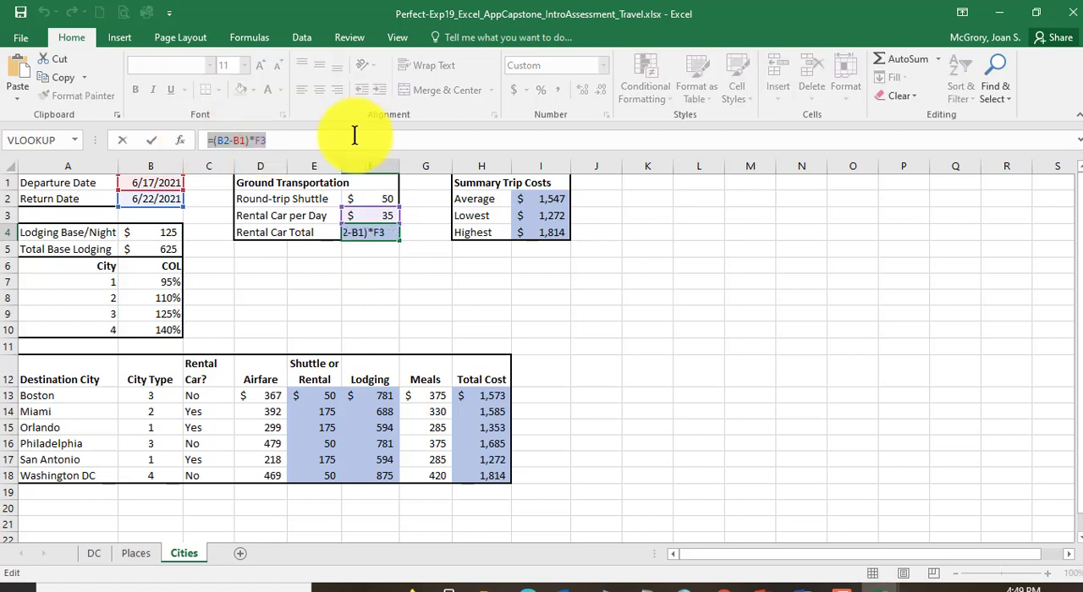
key("Escape")
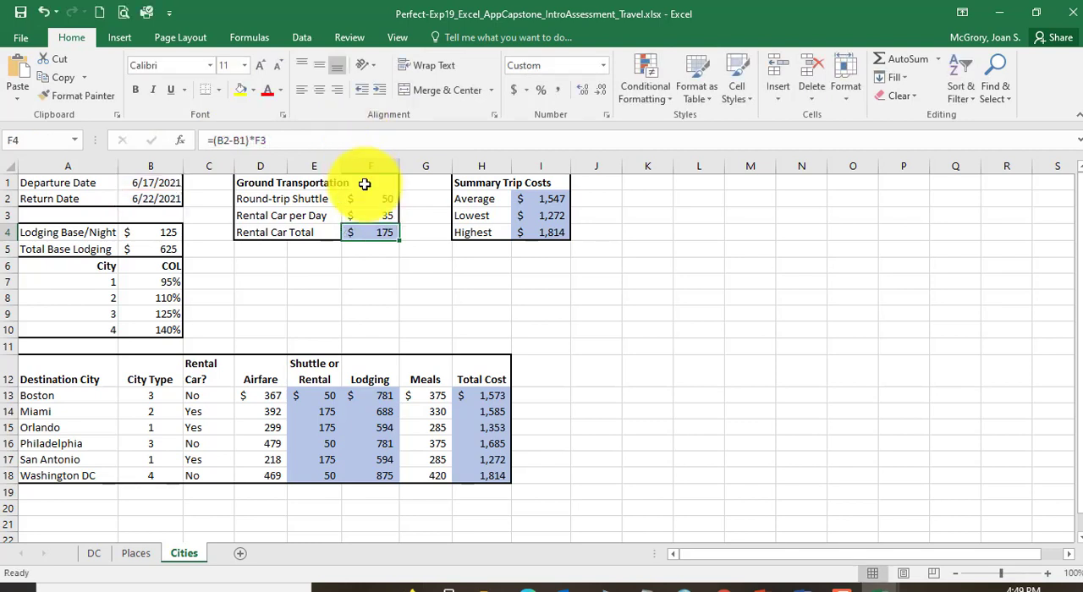
Step: Bring up the submitted workbook and examine its F4 formula against the perfect-score version, keeping it as it is
mouse_move(854, 586)
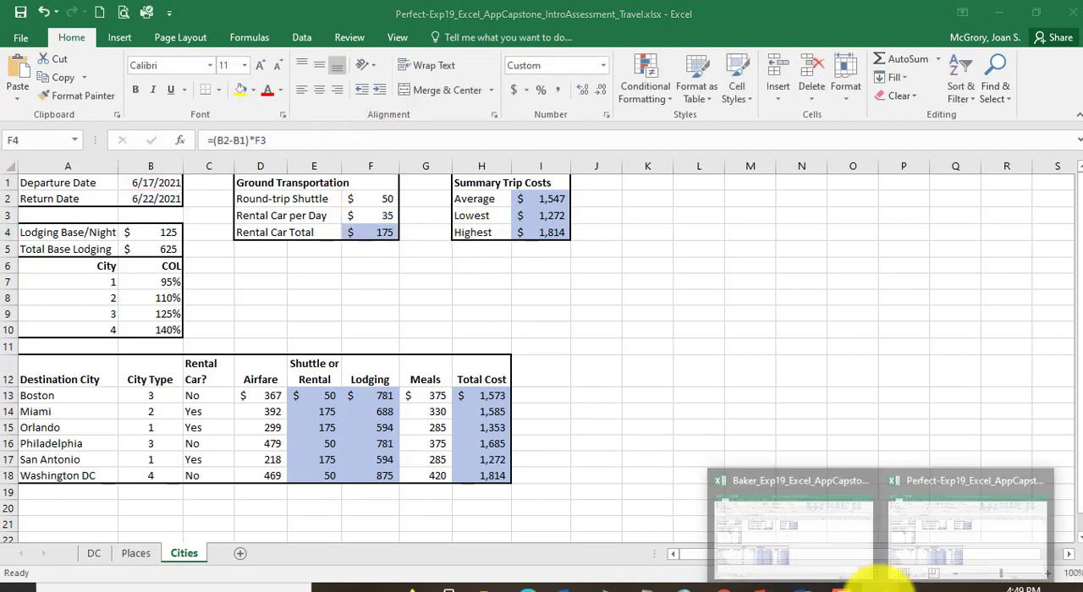
left_click(826, 546)
left_click(375, 231)
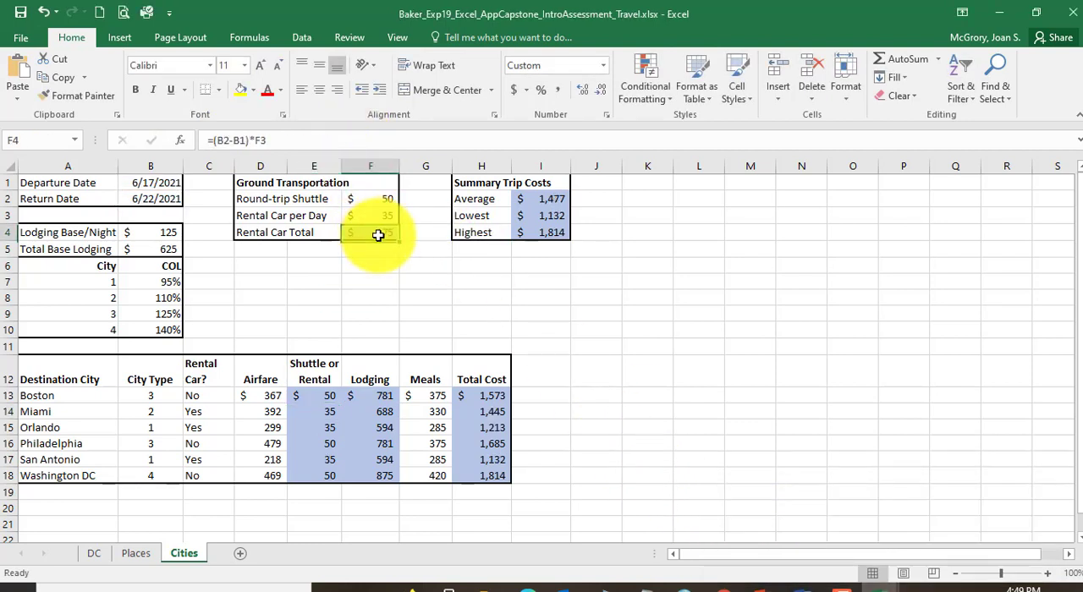
left_click(280, 139)
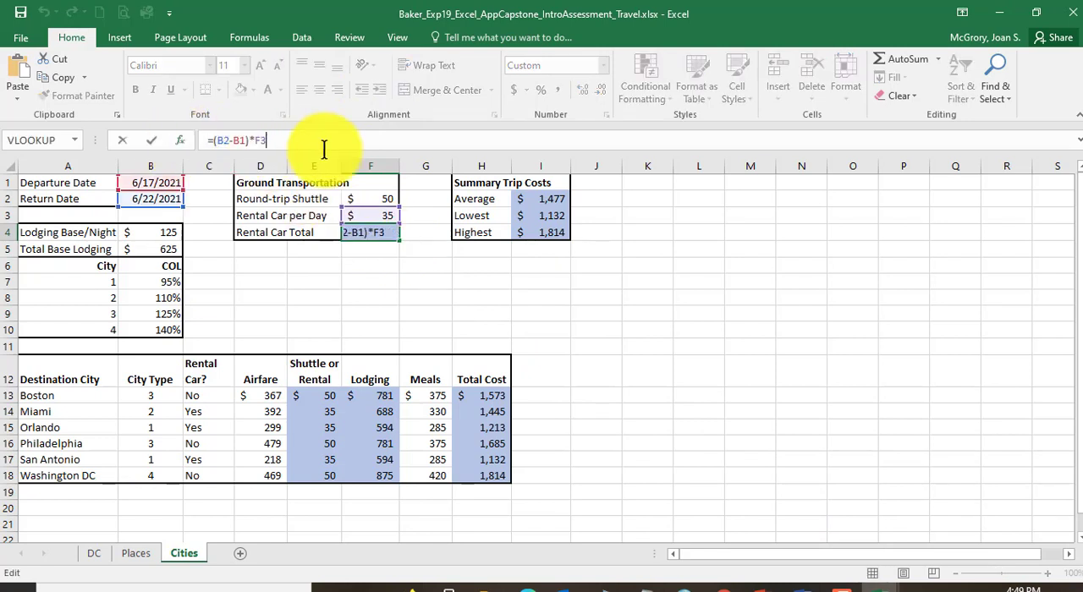
key("ctrl+z")
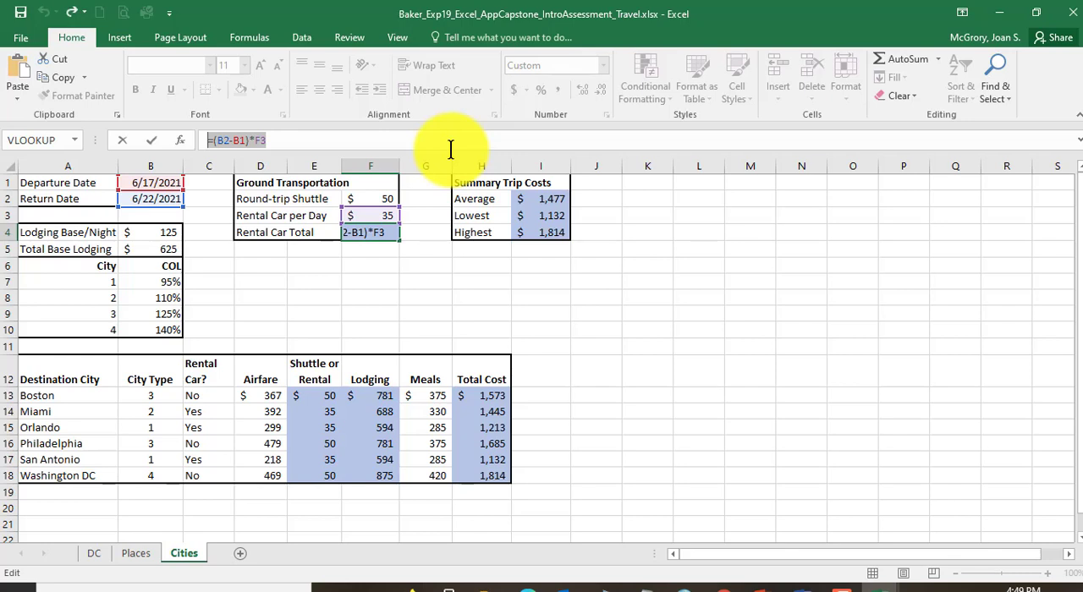
key("ctrl+y")
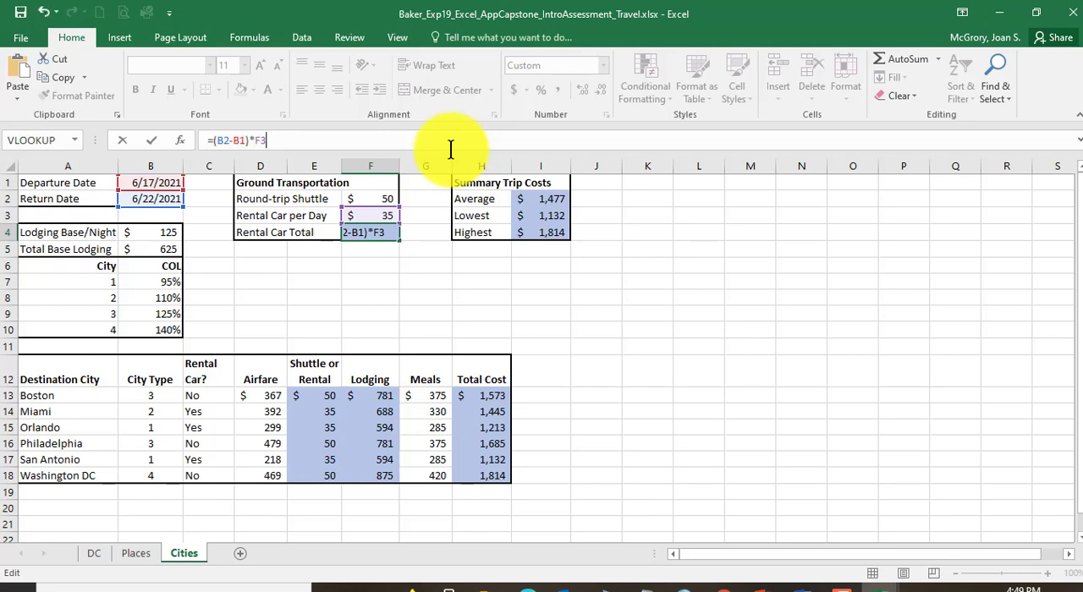
key("Return")
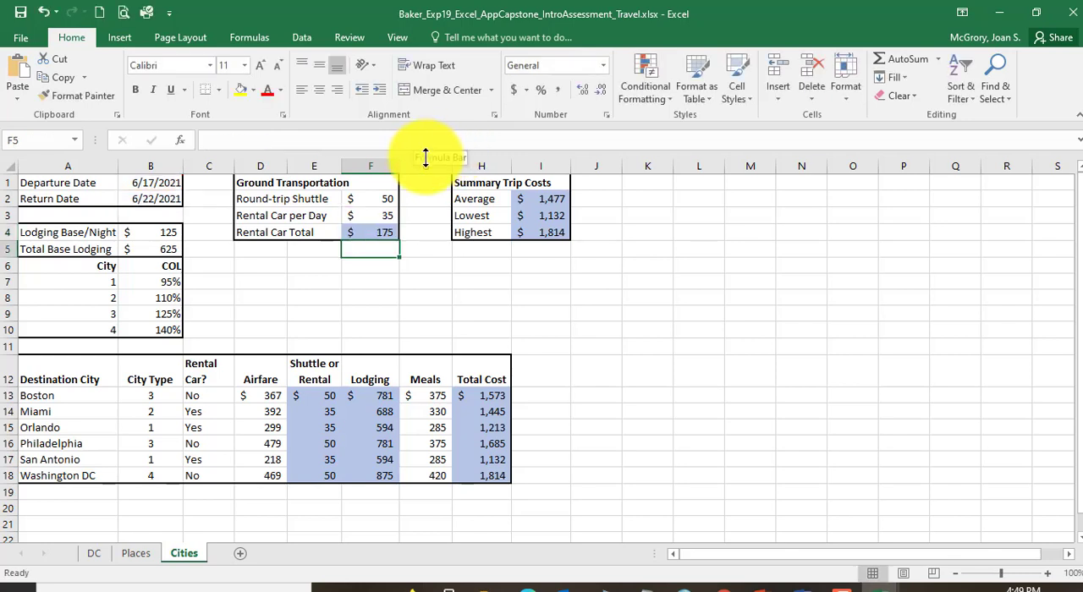
Step: Save the submitted workbook and compare the IF formulas in cells E13 and E14
left_click(321, 395)
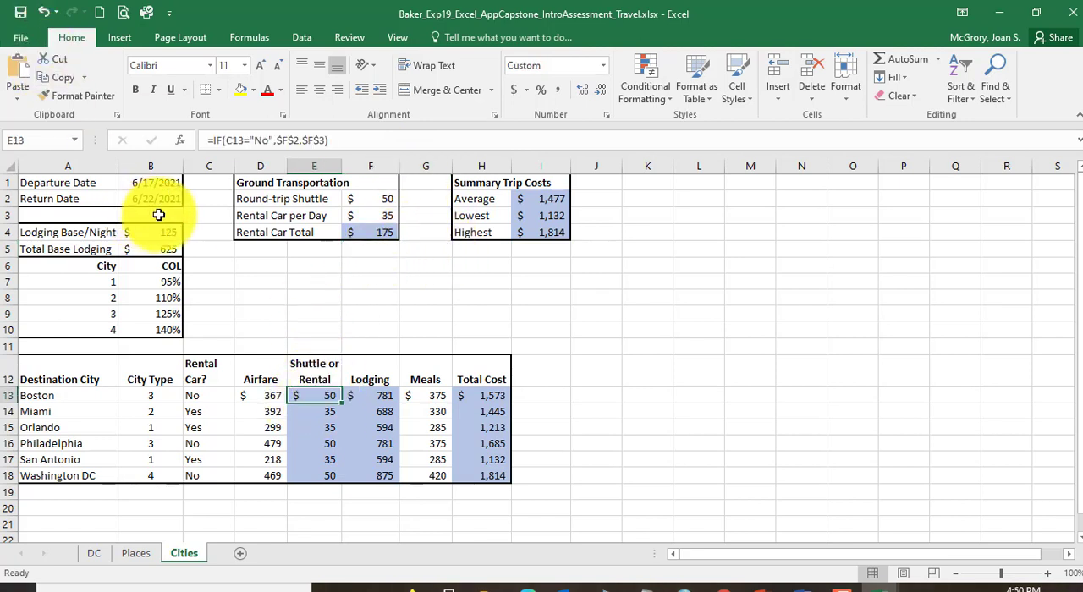
left_click(21, 12)
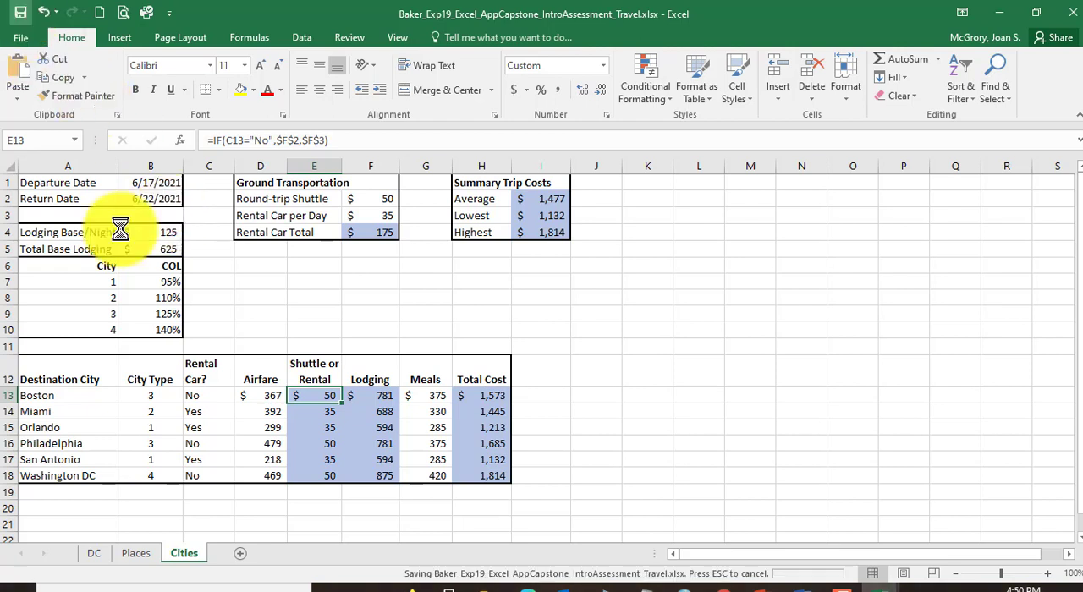
left_click(326, 414)
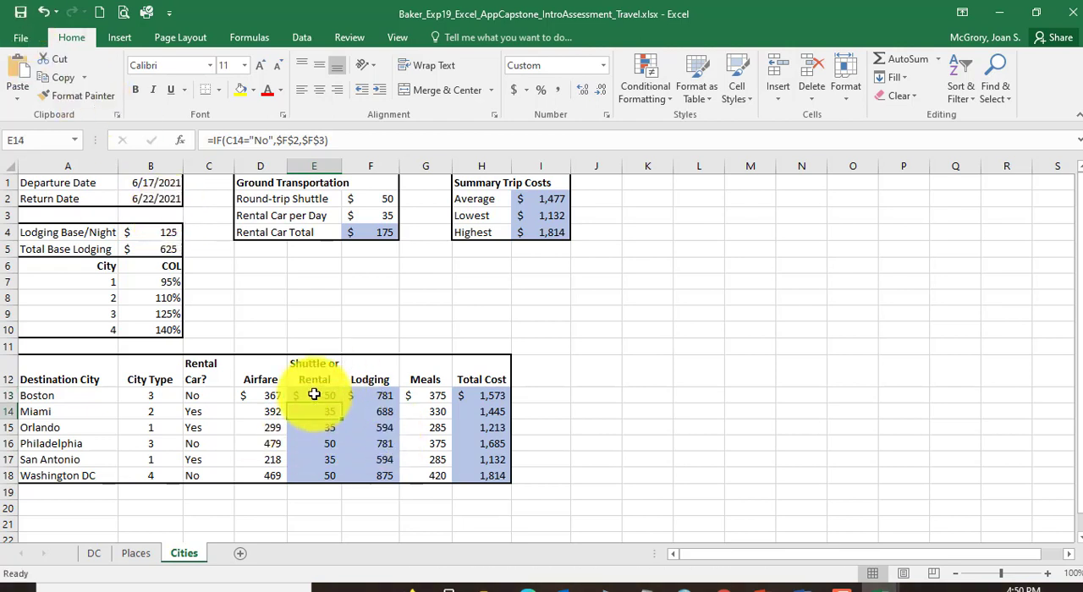
left_click(314, 395)
left_click(313, 408)
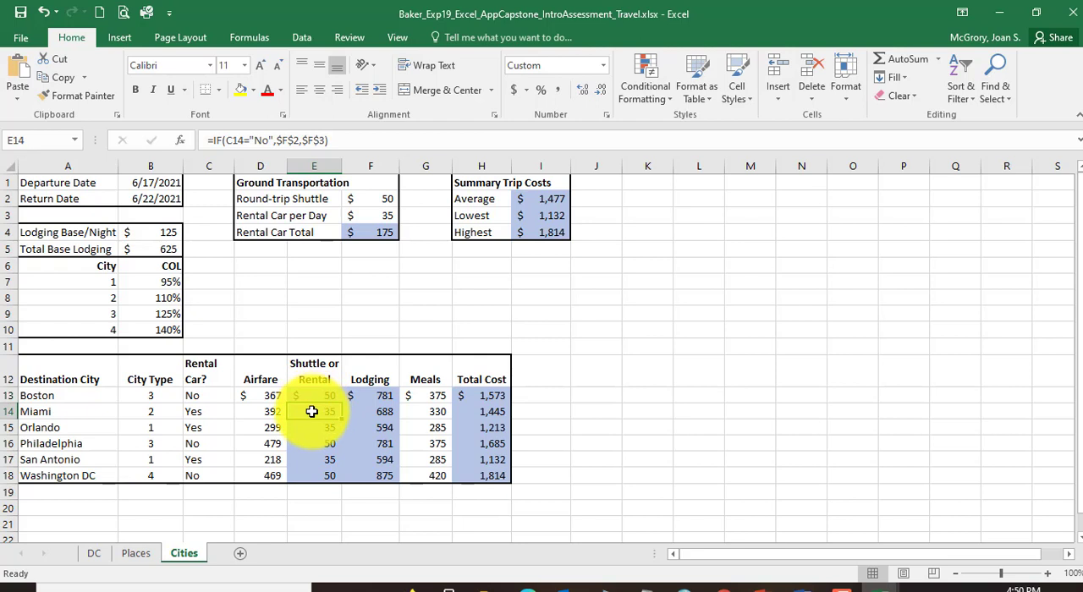
left_click(326, 396)
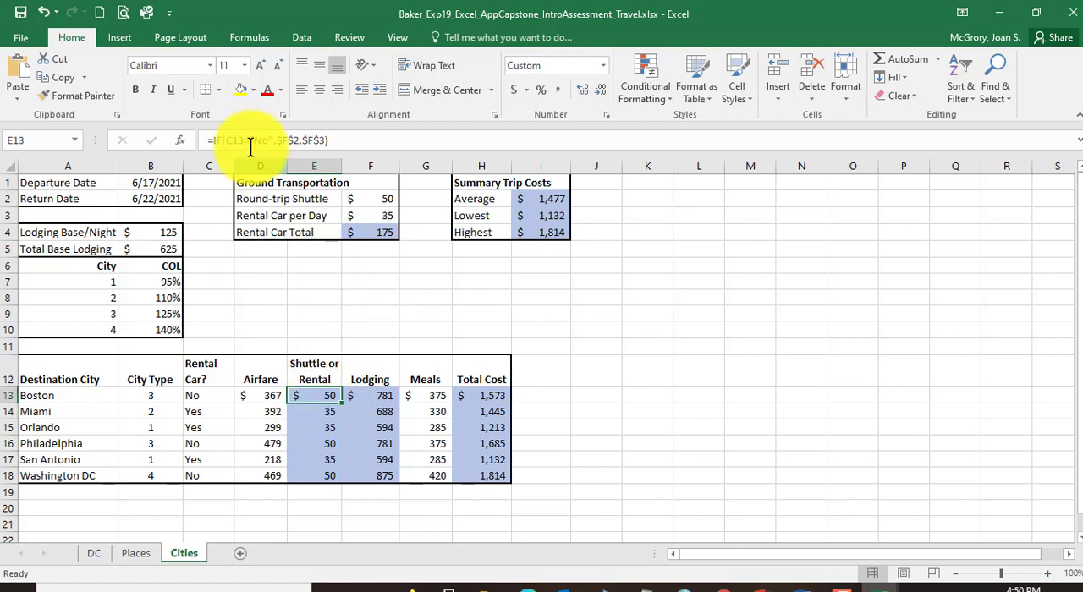
Step: Remove the dollar signs before the column letters in the references of cell E13's IF formula
left_click(280, 140)
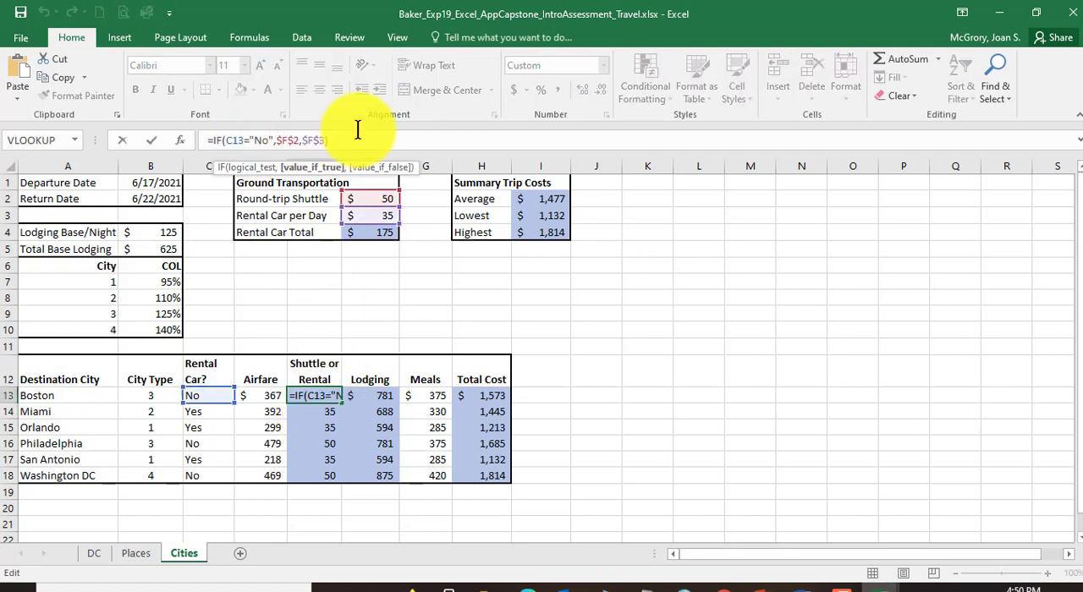
key("BackSpace")
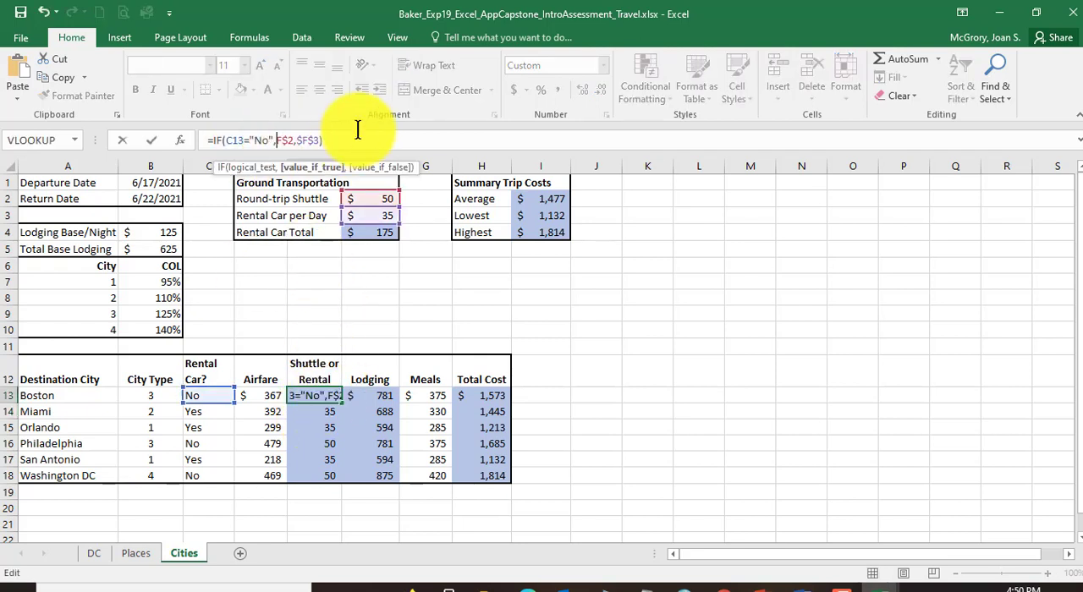
left_click(305, 136)
key("Return")
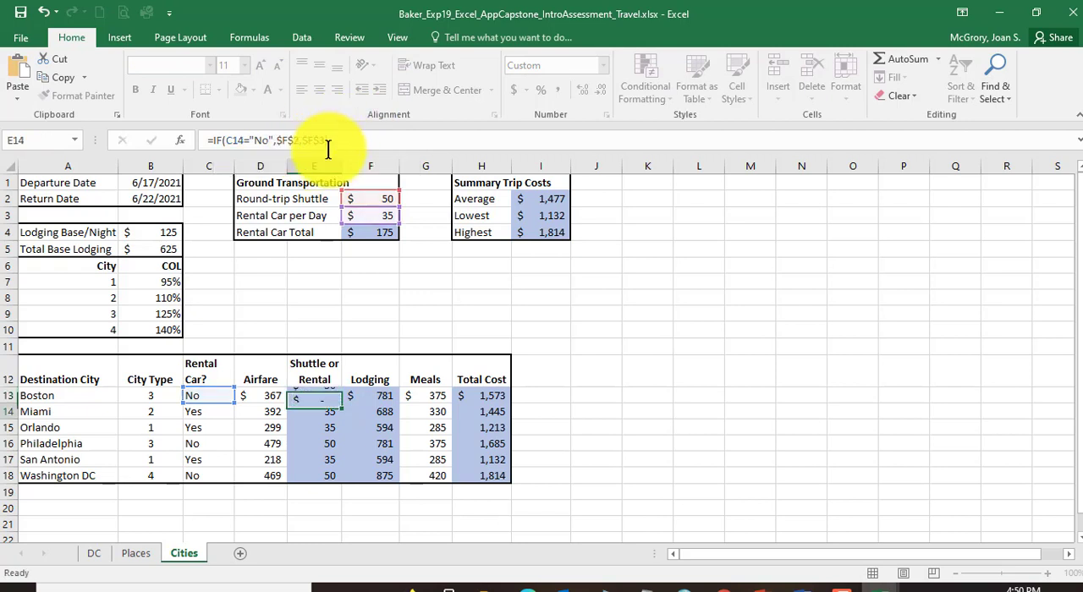
Step: Change the formula in cell E14 to =IF(C14="No",F$2,F$3)
left_click(285, 141)
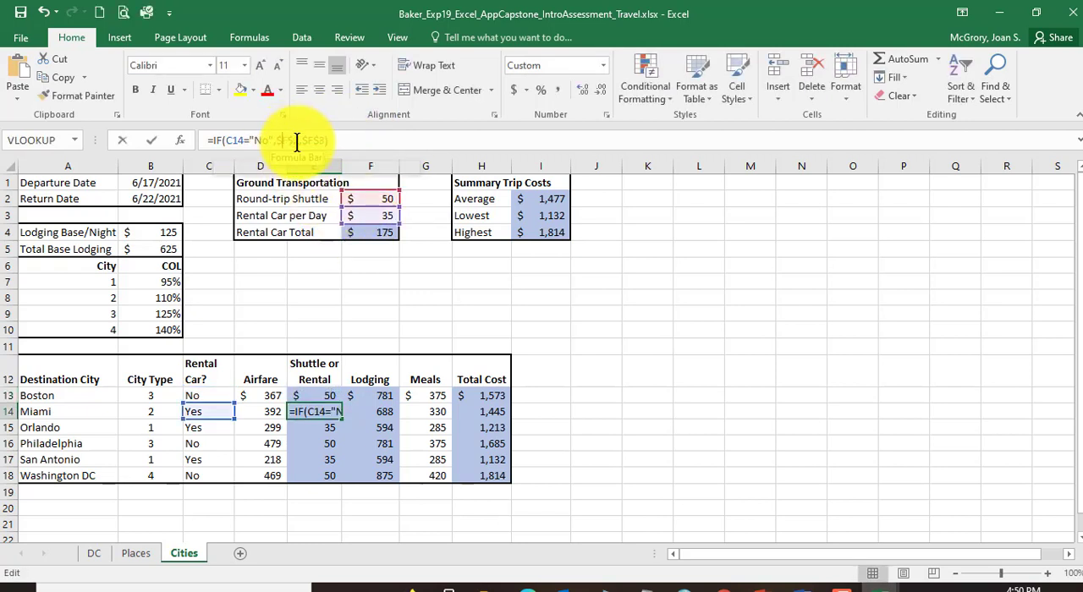
left_click(309, 141)
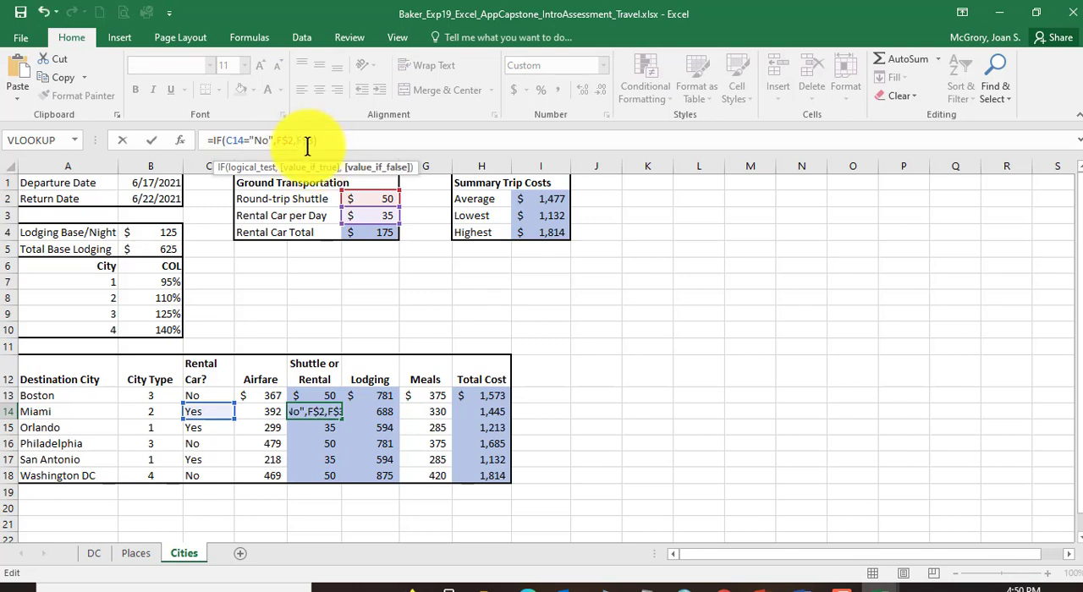
key("Return")
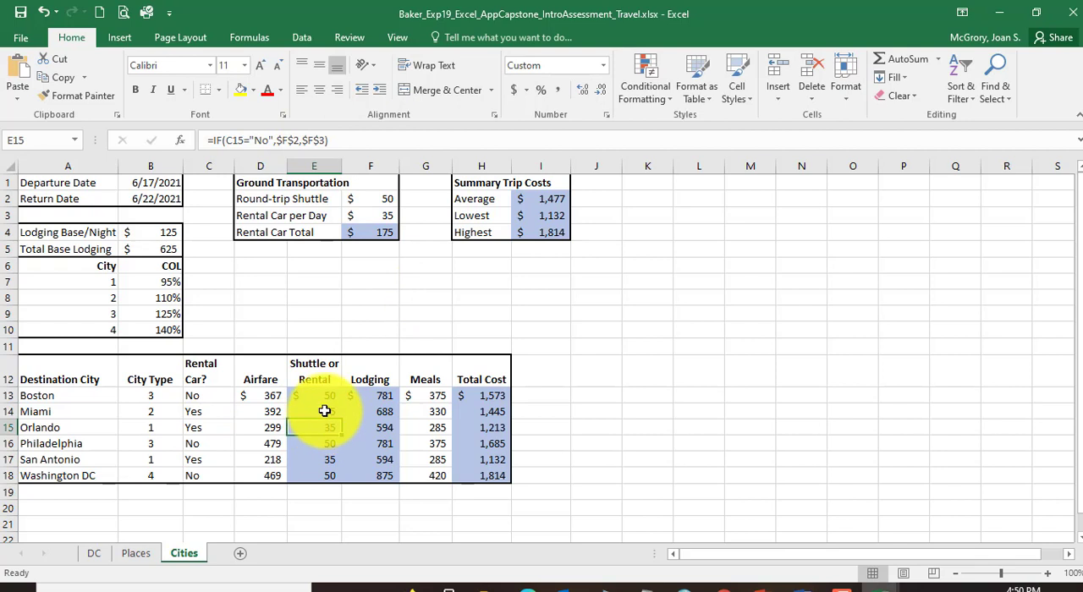
Step: Copy cell E14 and paste only its formula into E15:E18, checking the result in E16
key("ctrl+c")
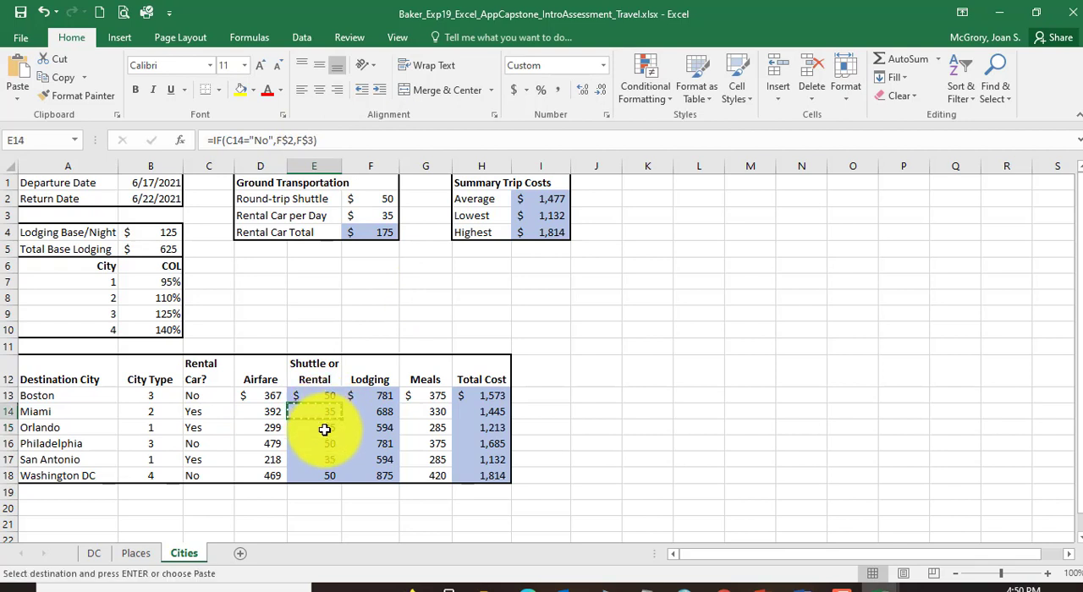
left_click(318, 428)
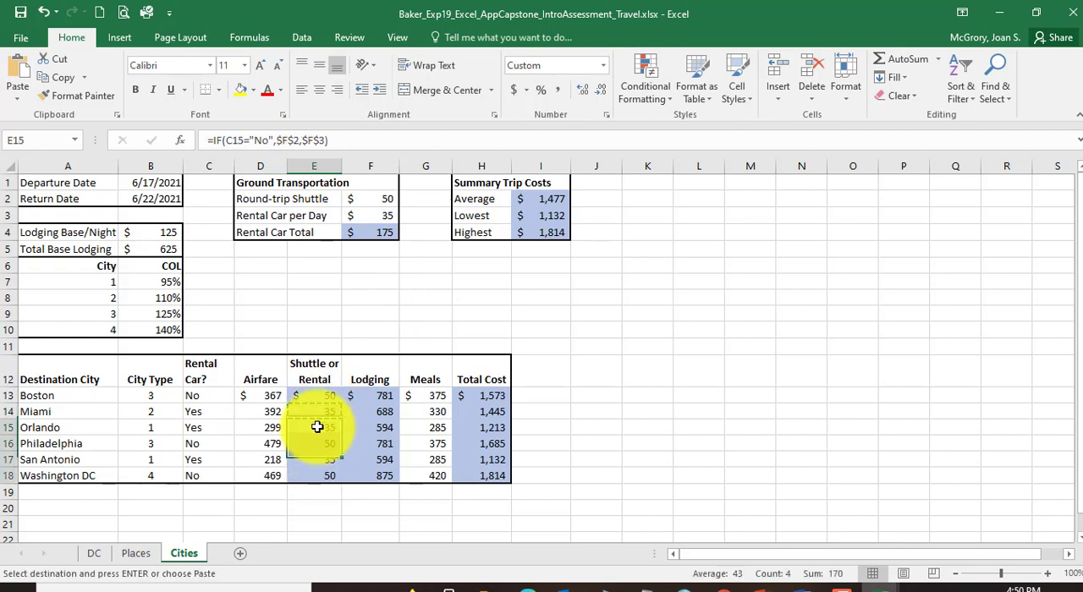
left_click_drag(317, 427, 313, 473)
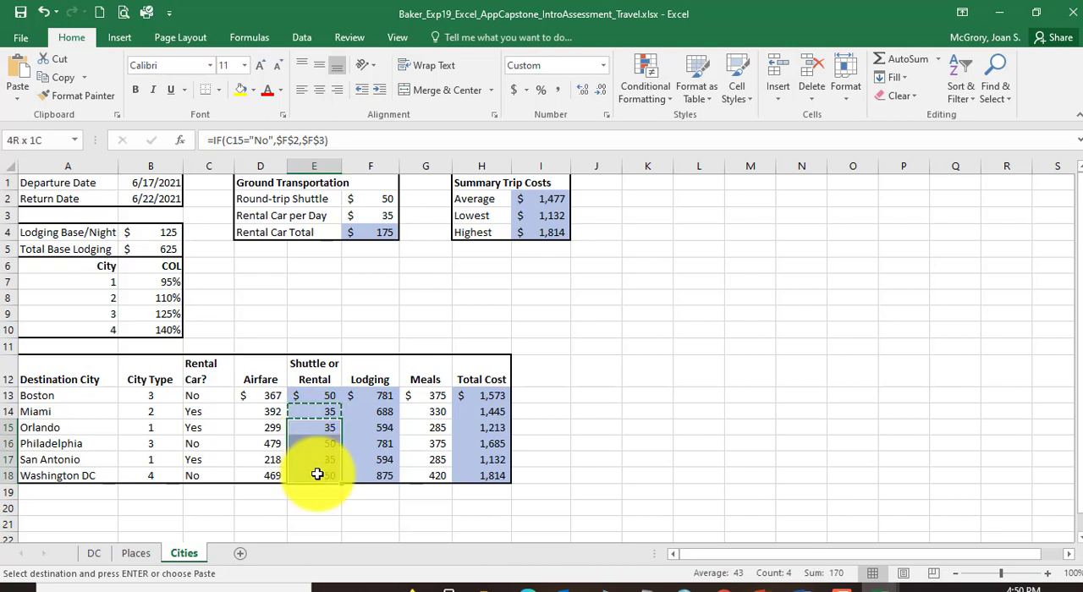
left_click(15, 98)
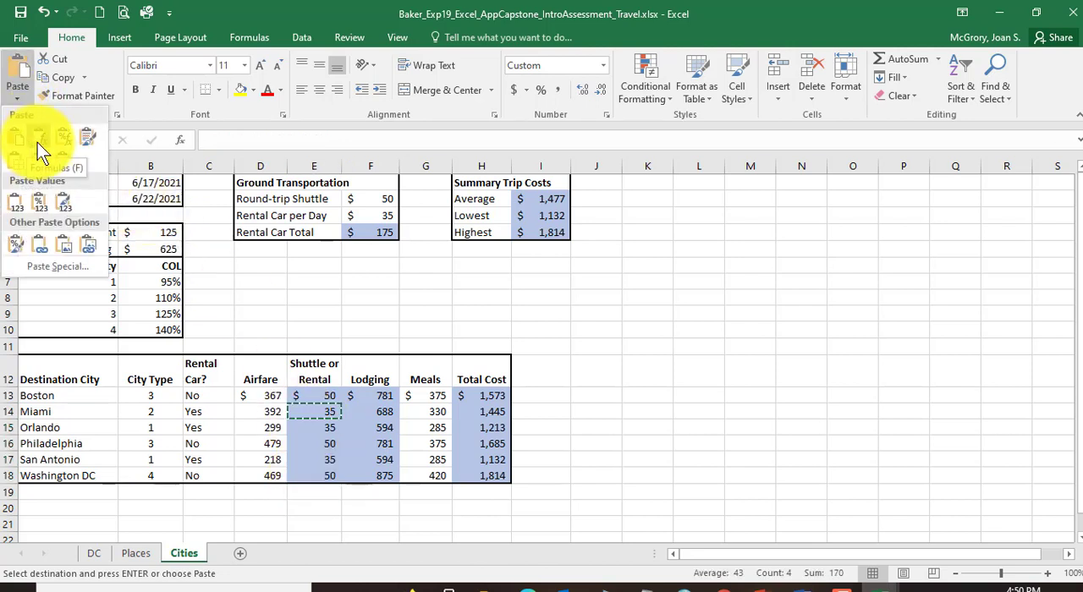
left_click(38, 145)
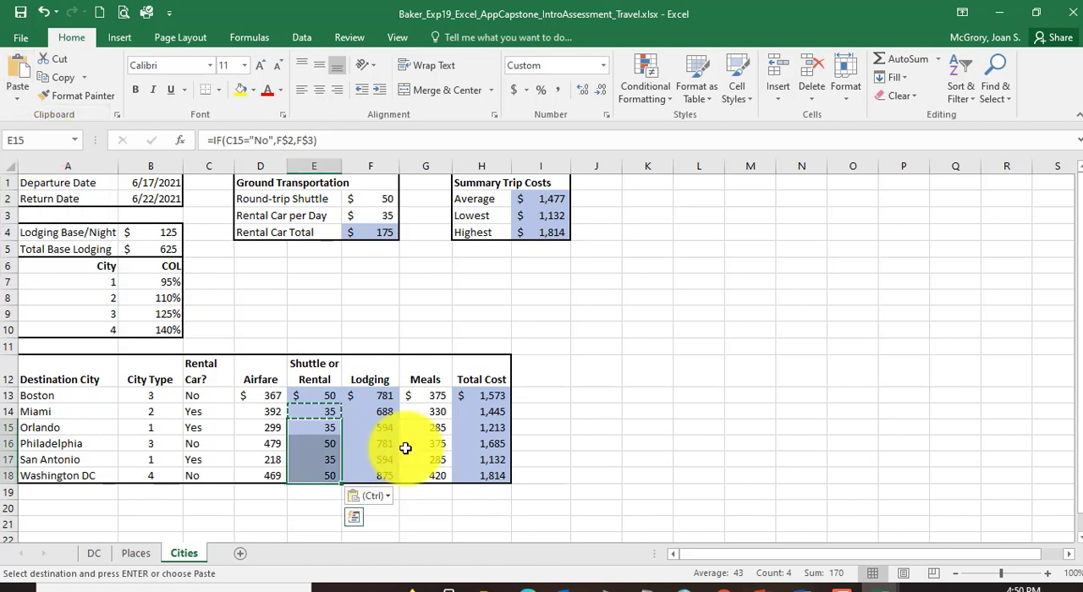
left_click(317, 443)
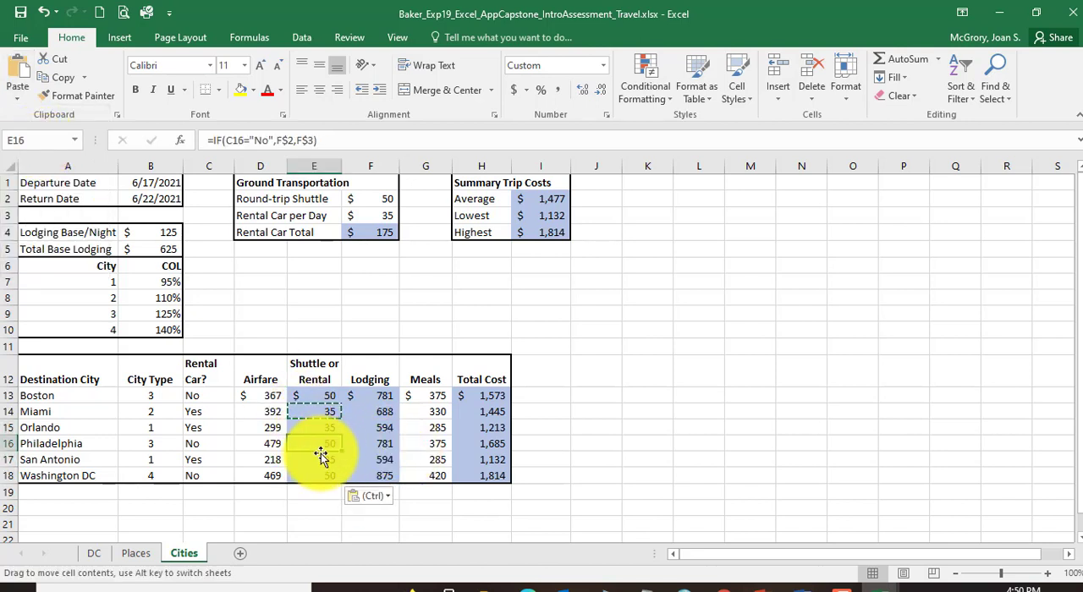
Step: Save and close the submitted workbook, and close the Perfect-Exp19 reference workbook without saving it
left_click(21, 12)
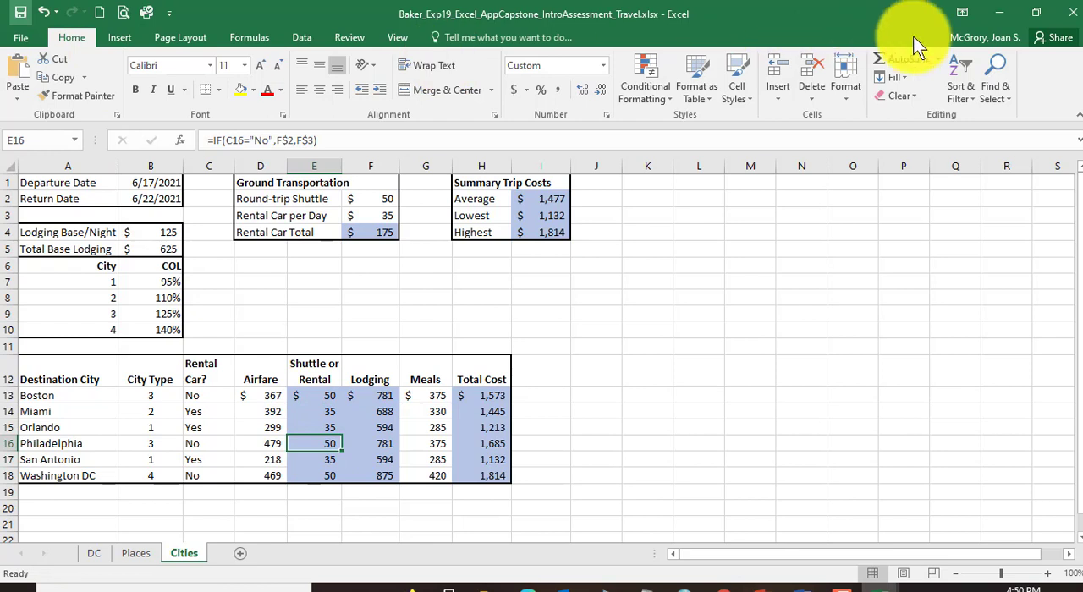
left_click(1072, 13)
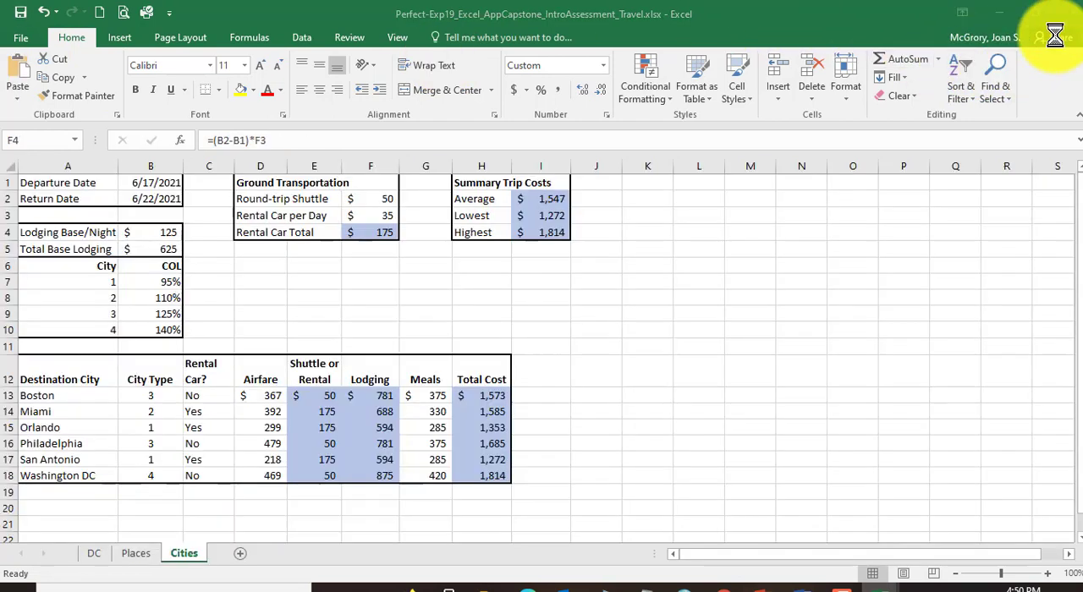
left_click(355, 298)
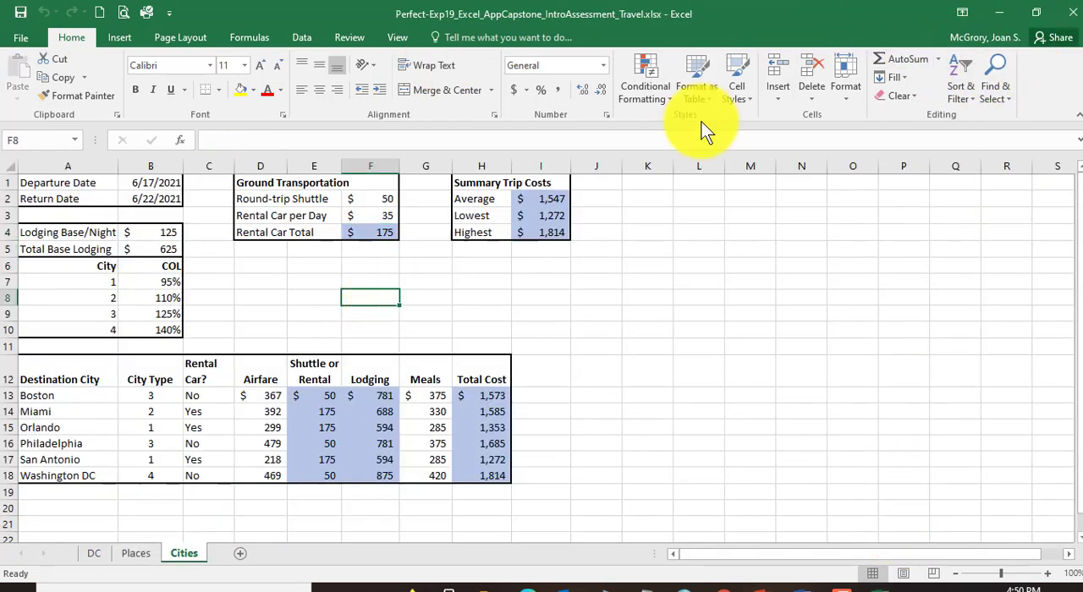
left_click(1073, 13)
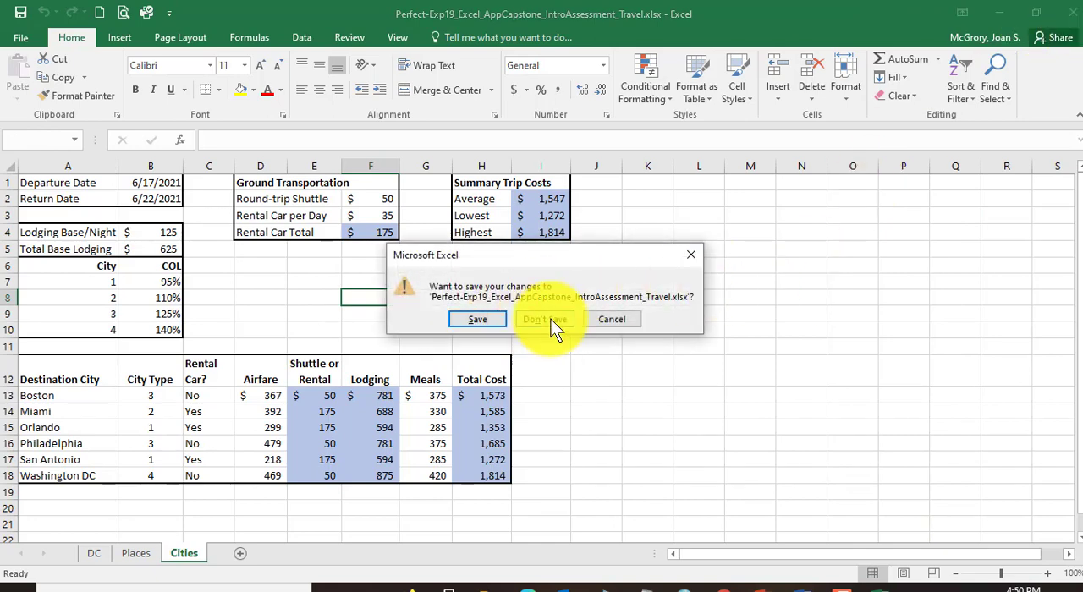
left_click(545, 320)
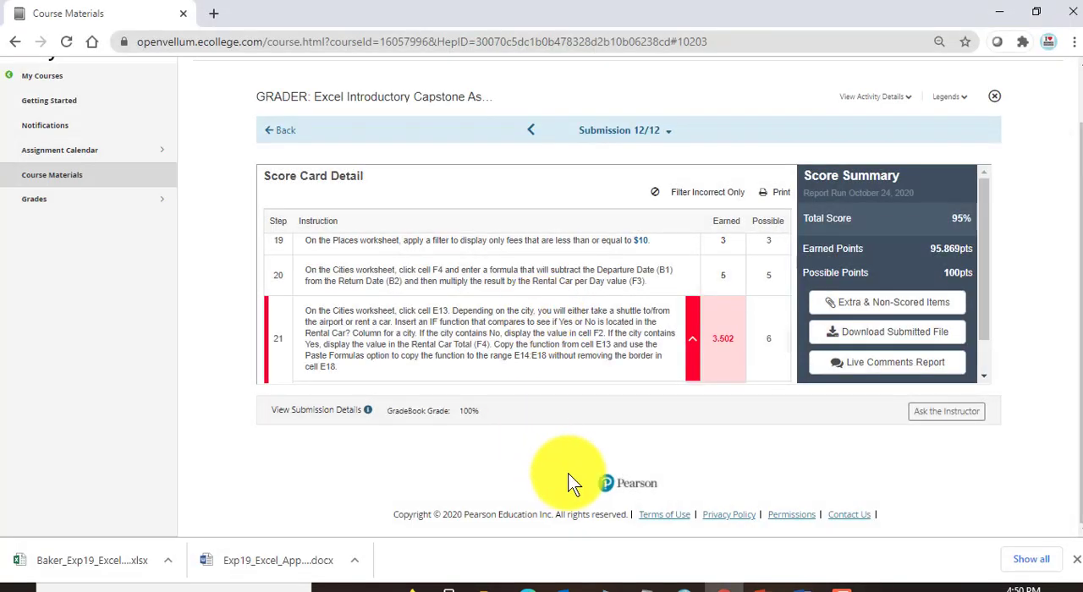
Step: Reopen Submission 12/12 from the list of submissions and review its score card for deductions through step 23
scroll(687, 466, "up", 2)
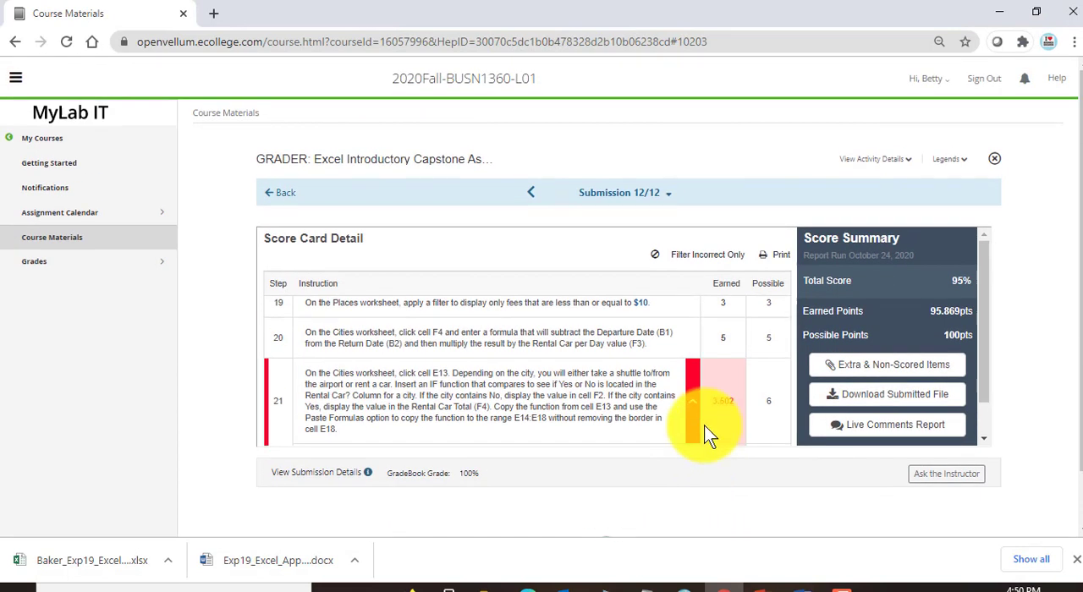
left_click(285, 194)
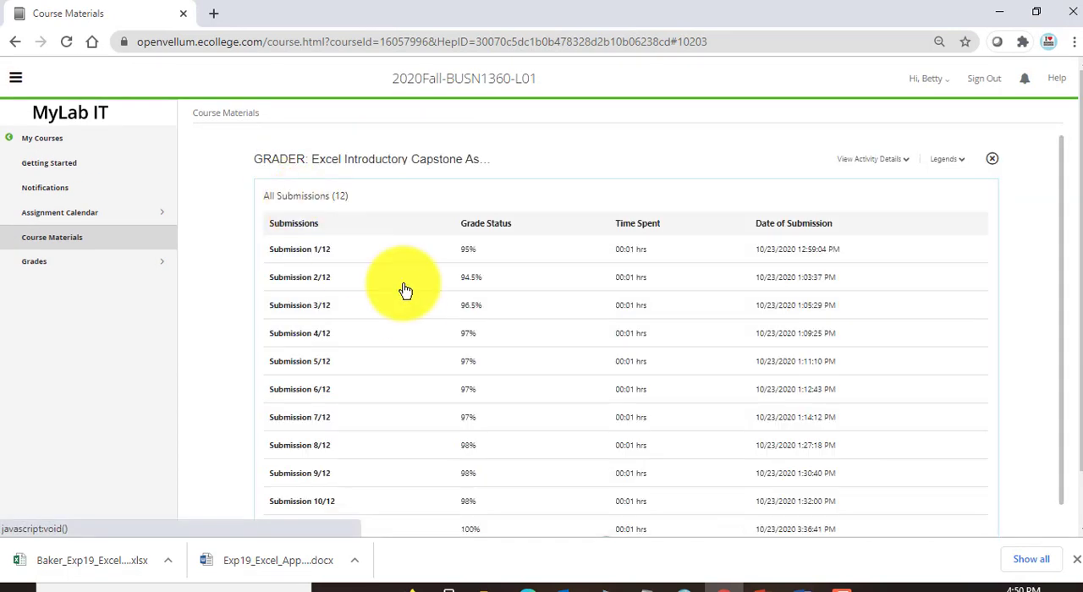
scroll(195, 463, "down", 1)
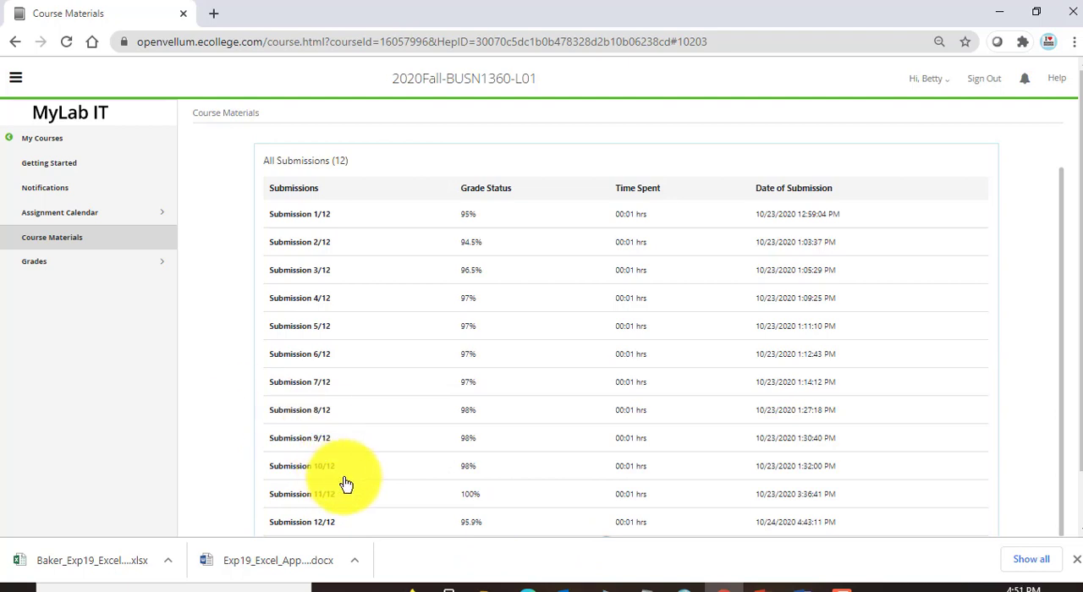
left_click(315, 529)
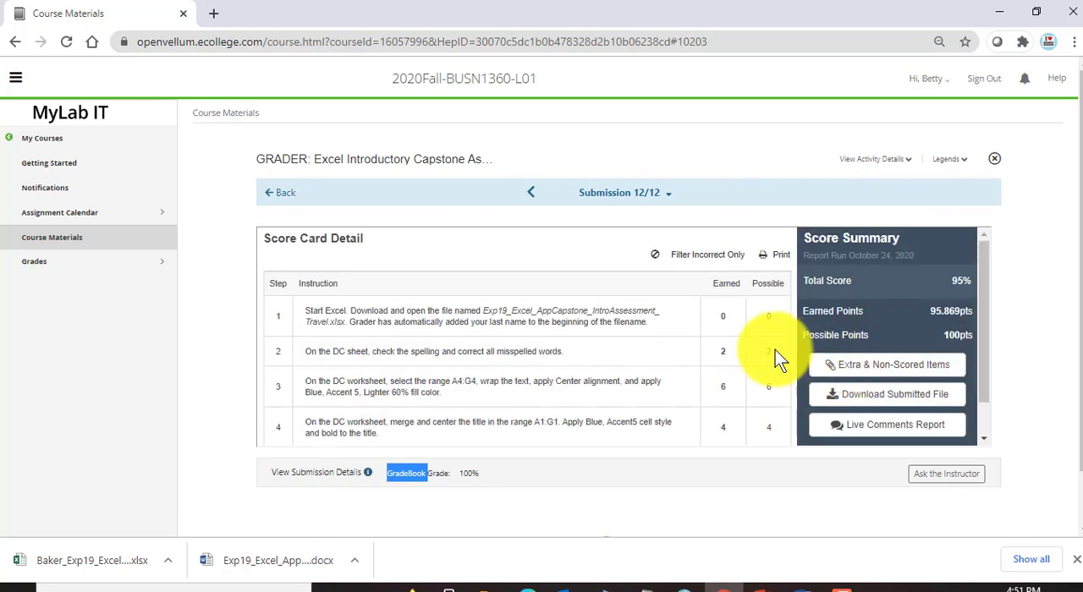
scroll(745, 355, "down", 3)
scroll(716, 349, "down", 15)
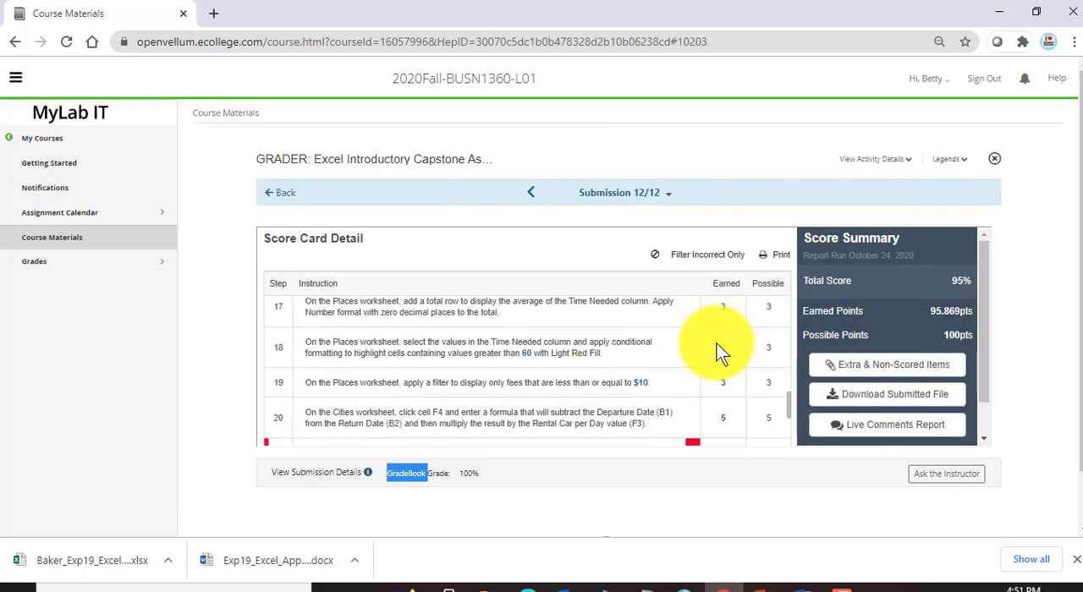
scroll(717, 350, "down", 2)
scroll(716, 349, "up", 1)
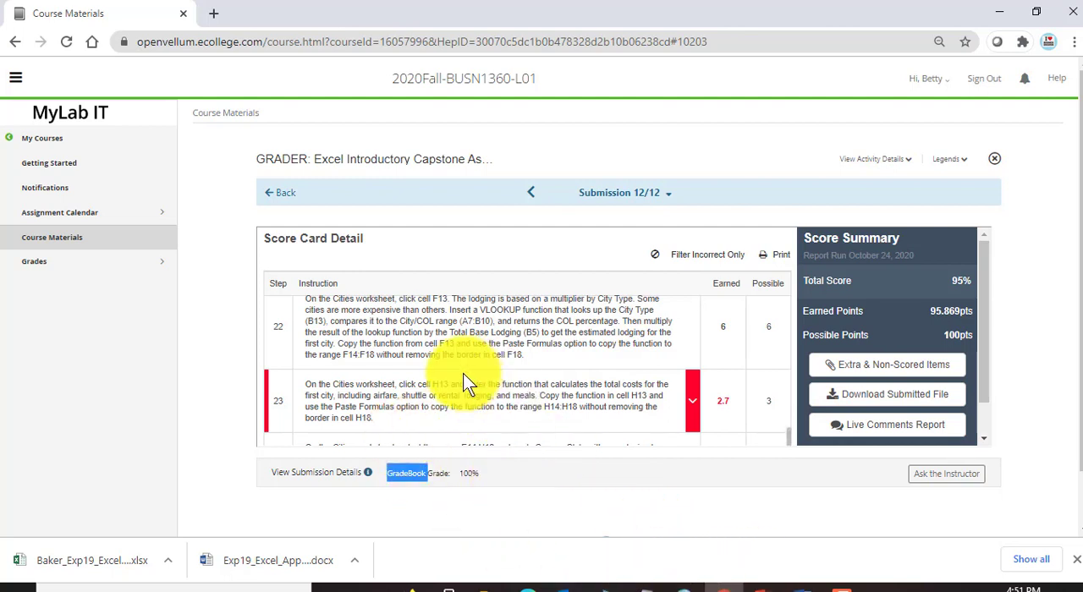
Step: Open the submitted Travel workbook from the Excel-Capstone folder in Excel
left_click(557, 583)
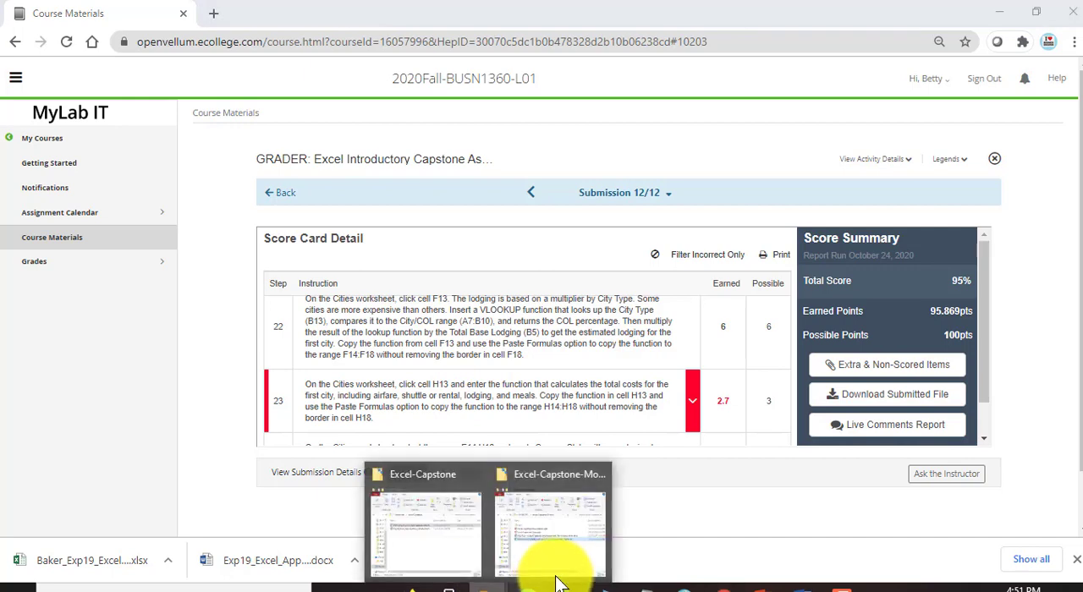
left_click(420, 542)
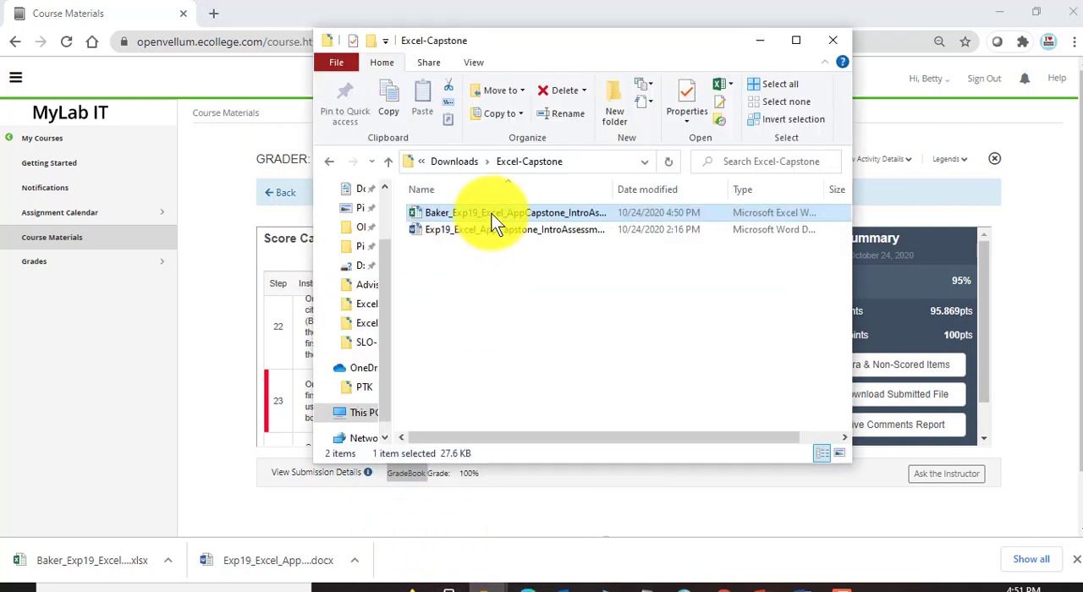
left_click(227, 376)
scroll(436, 395, "down", 3)
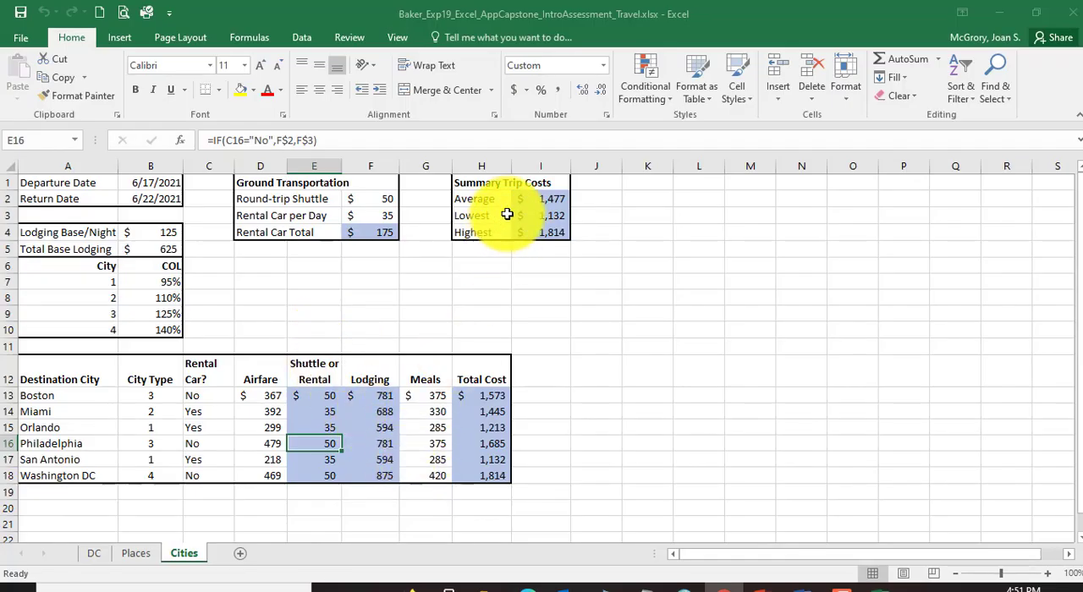
Step: Check the average formula in cell I2 and the total cost formula in cell H13 of the Cities worksheet
left_click(532, 198)
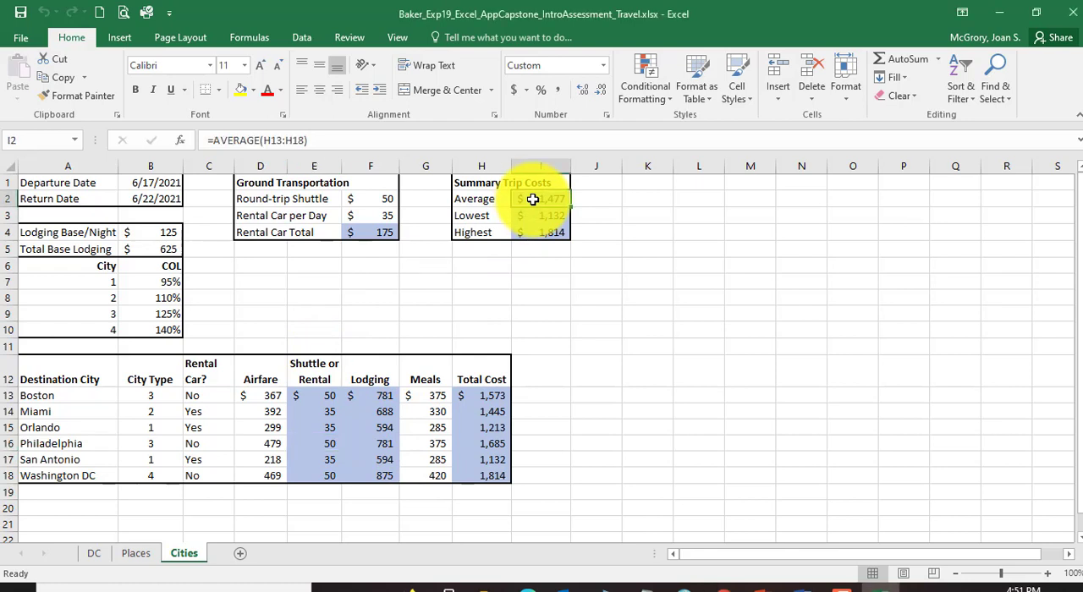
left_click(472, 395)
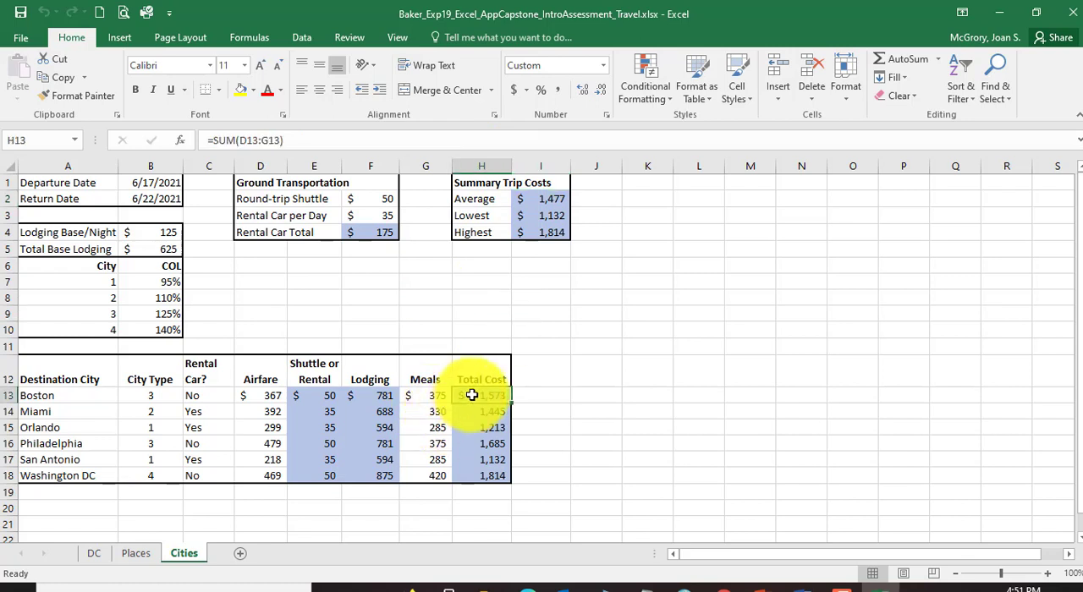
left_click(266, 140)
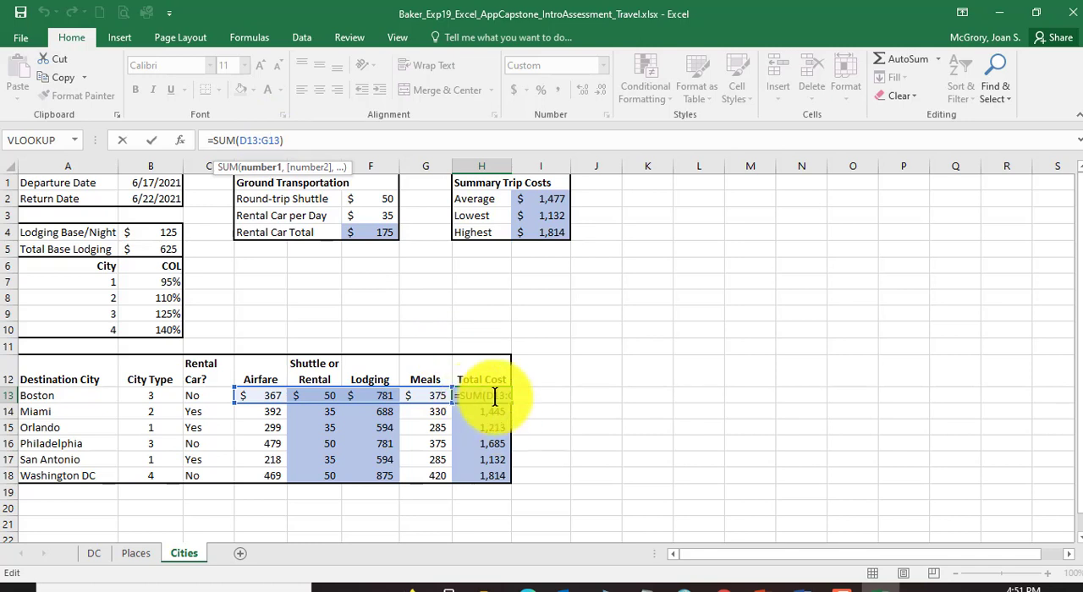
key("ctrl+Return")
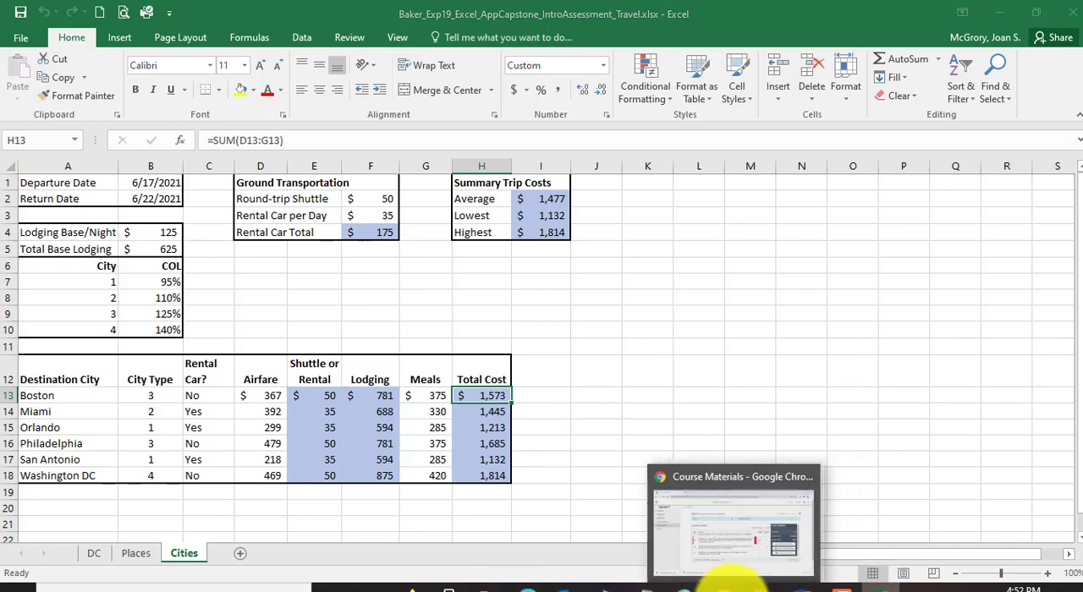
Step: Switch to the score card in Chrome and review the grading of steps 23 to 28
left_click(731, 584)
scroll(581, 385, "down", 1)
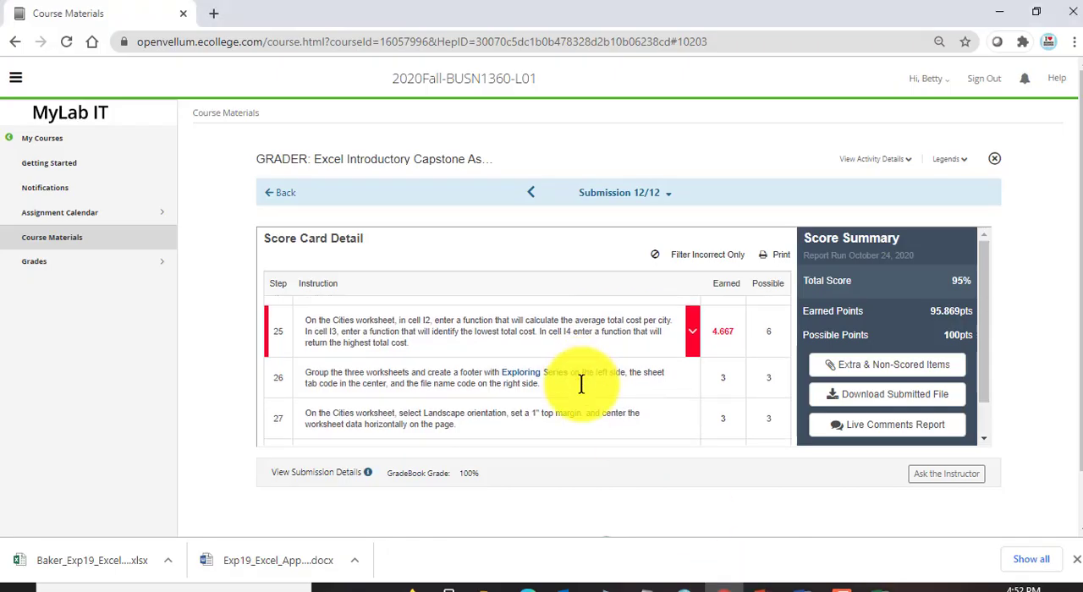
scroll(581, 385, "down", 3)
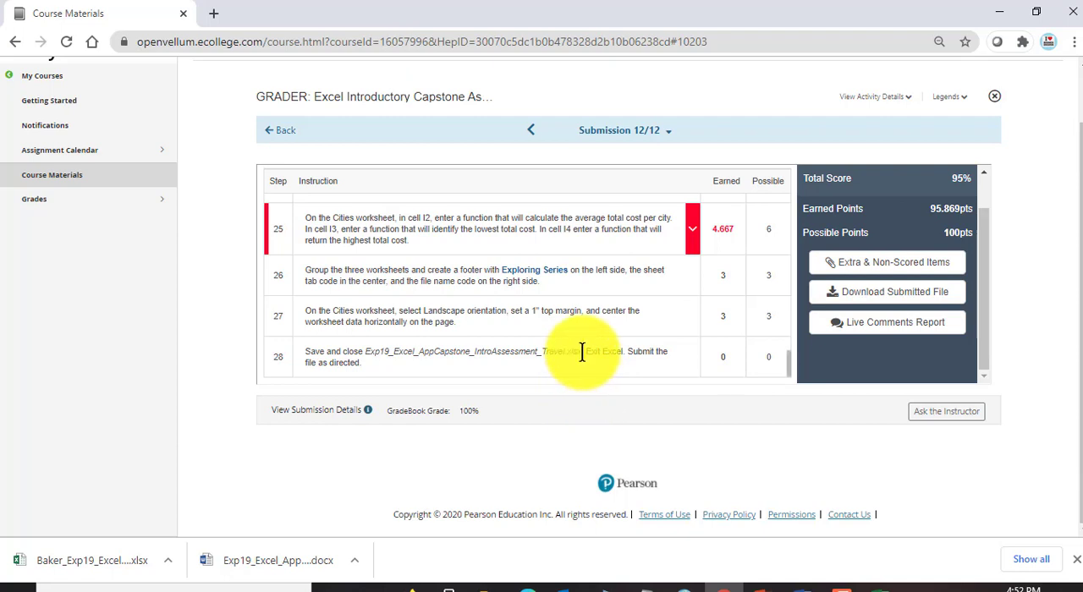
scroll(582, 353, "up", 2)
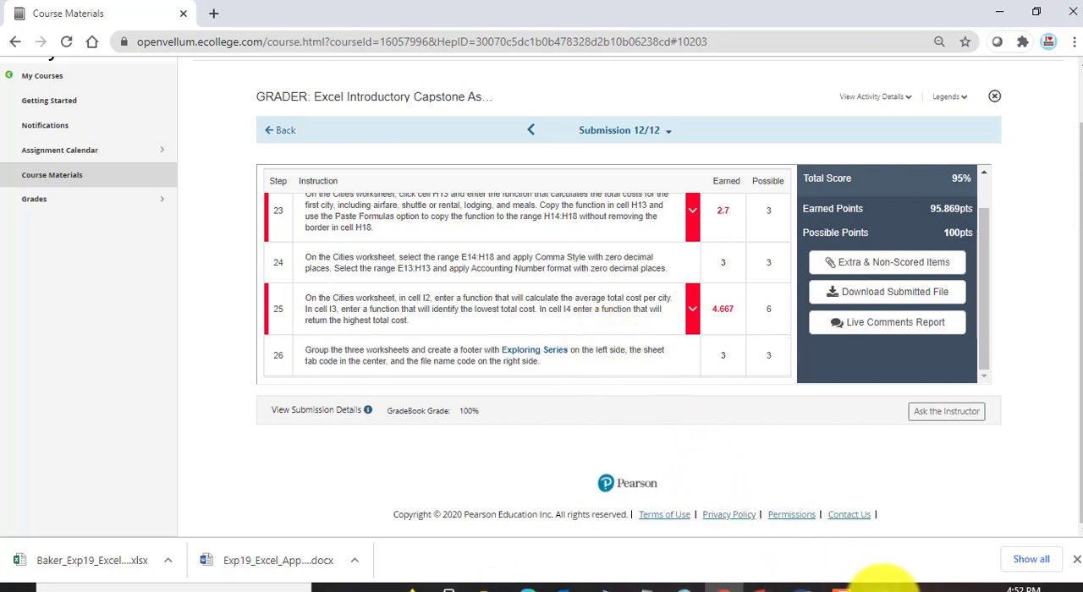
Step: Open Perfect-Exp19_Excel_AppCapstone_IntroAssessment_Travel.xlsx from the Excel-Capstone-Module folder and display its Cities worksheet
mouse_move(884, 584)
mouse_move(487, 583)
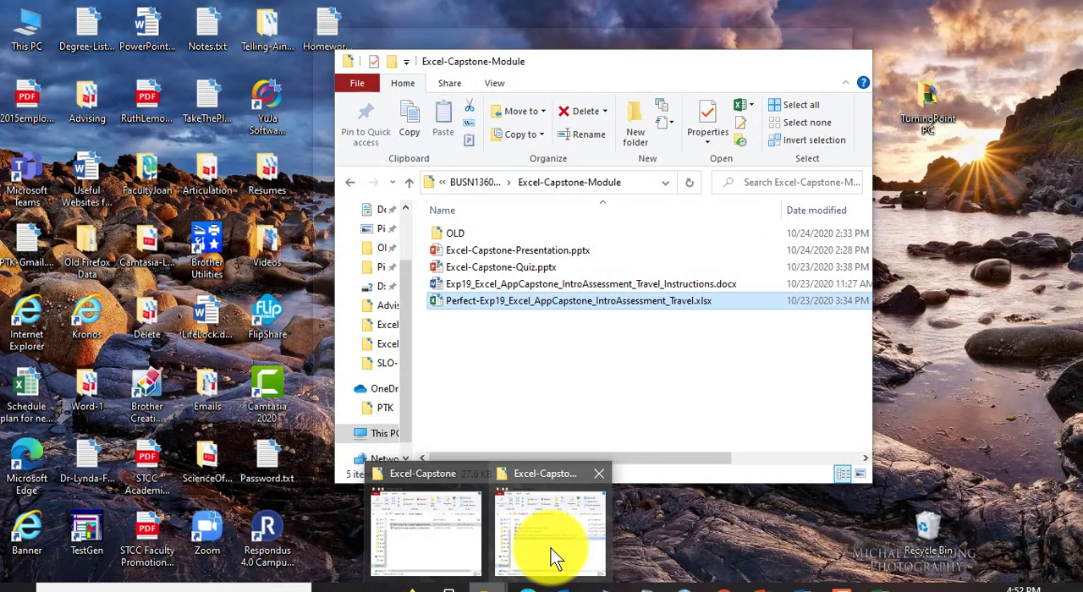
left_click(544, 551)
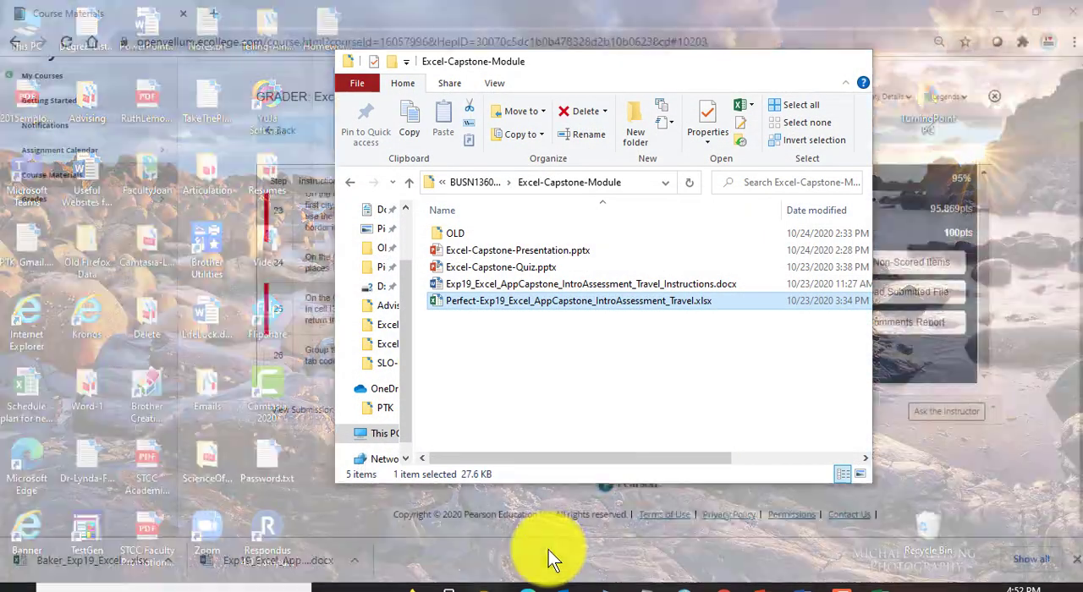
double_click(489, 305)
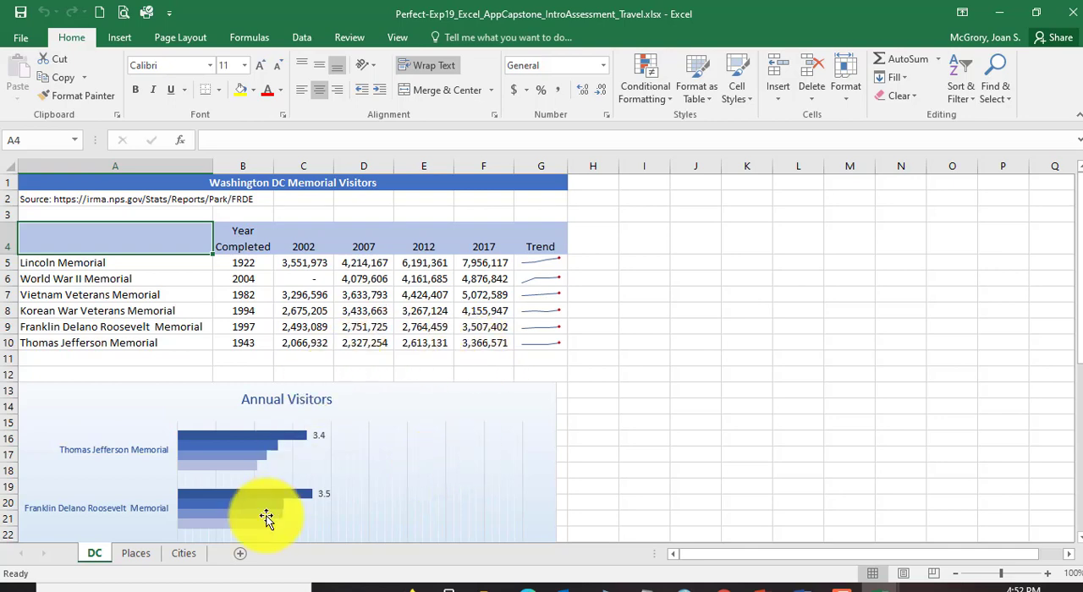
left_click(184, 553)
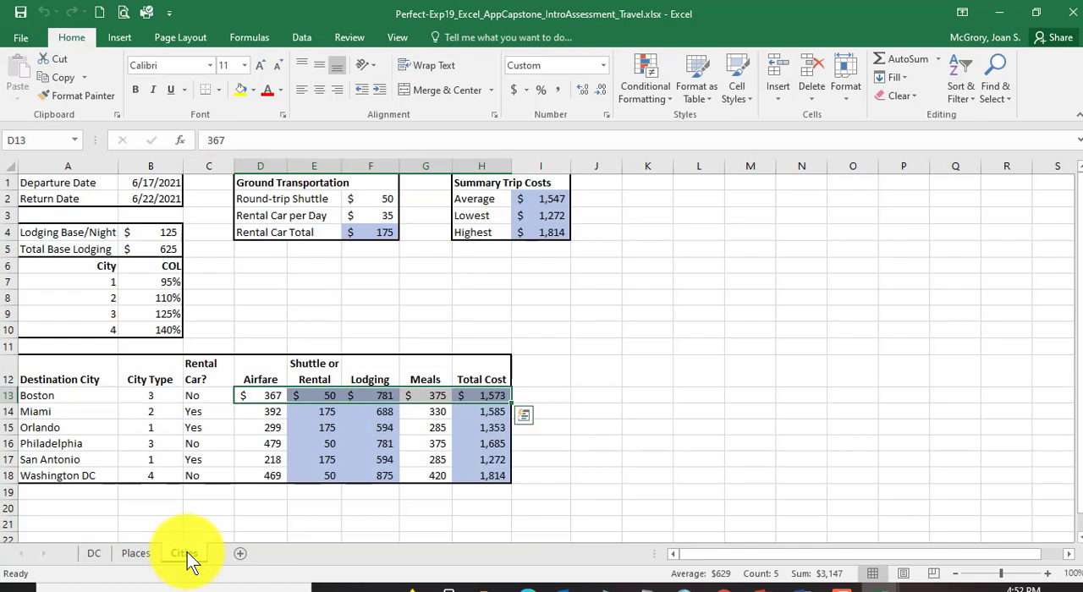
Step: Examine the reference workbook's total cost formula in H13 and the summary trip cost formulas in I2, I3 and I4
left_click(490, 395)
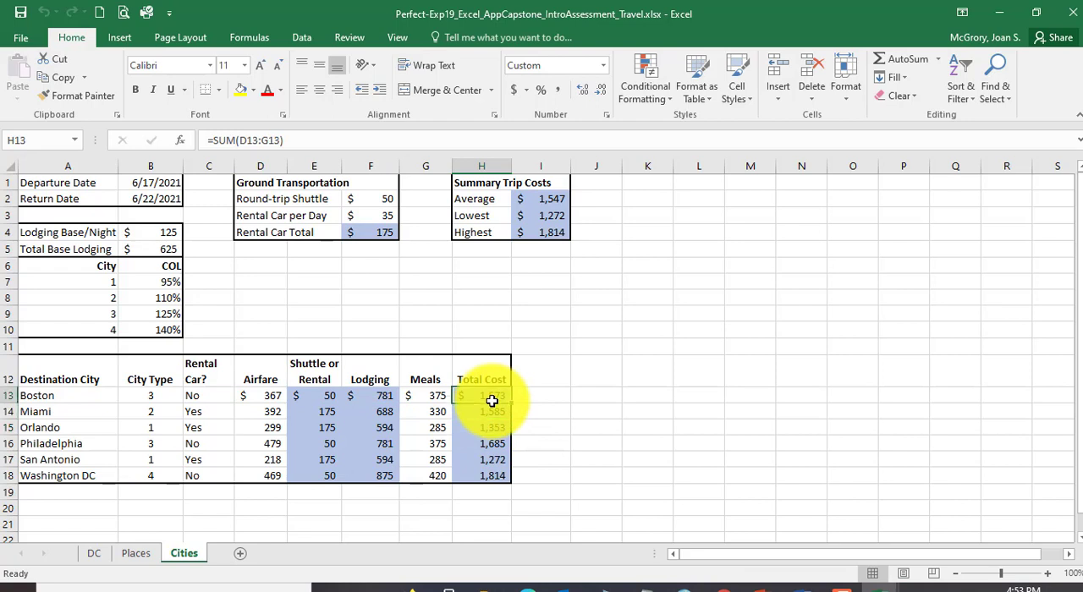
left_click(267, 139)
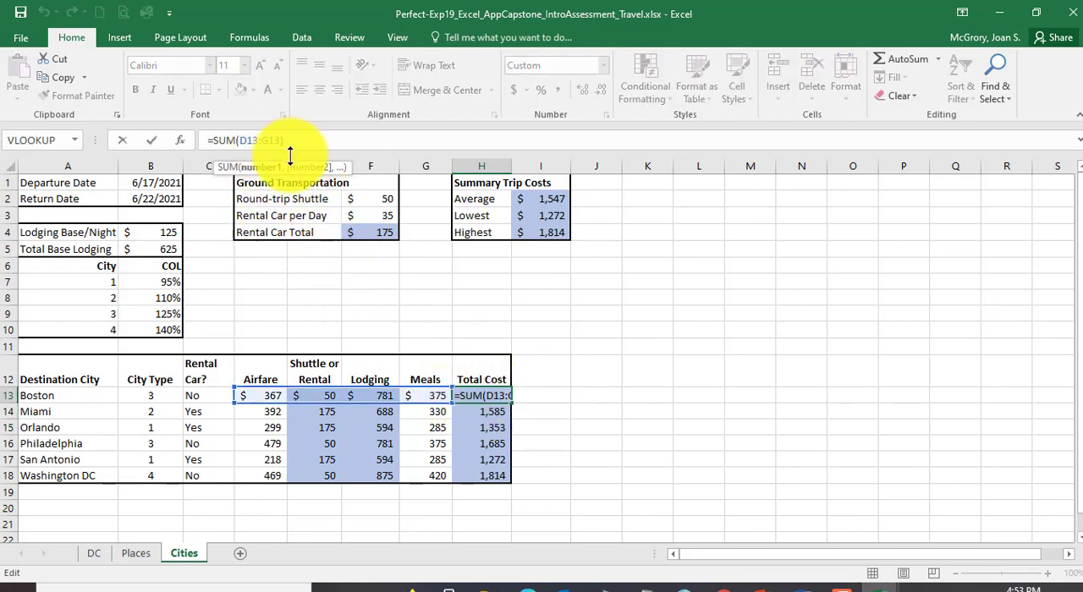
left_click(544, 201)
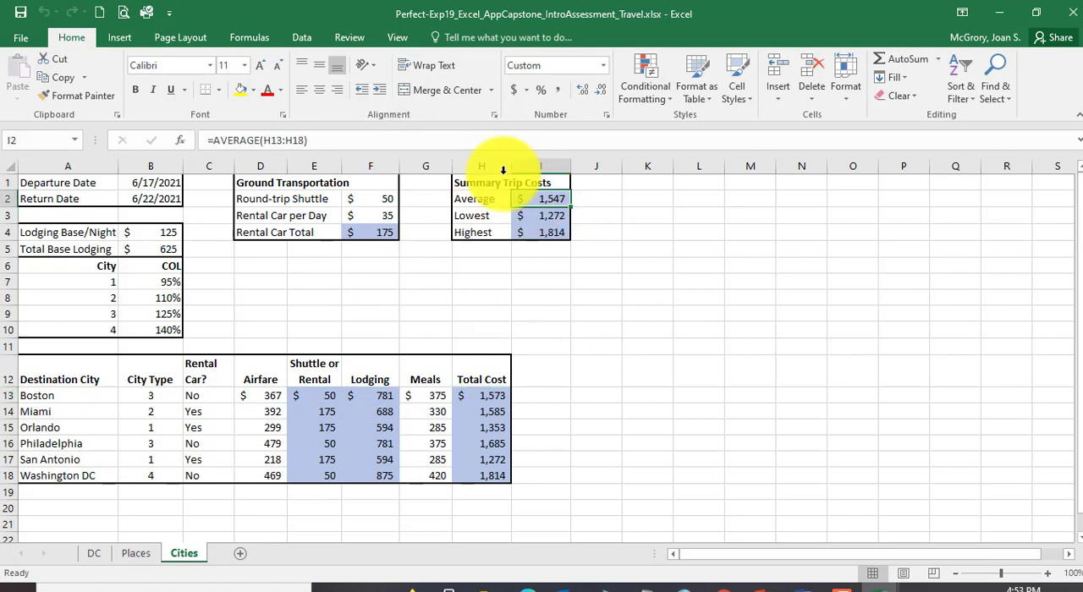
left_click(519, 215)
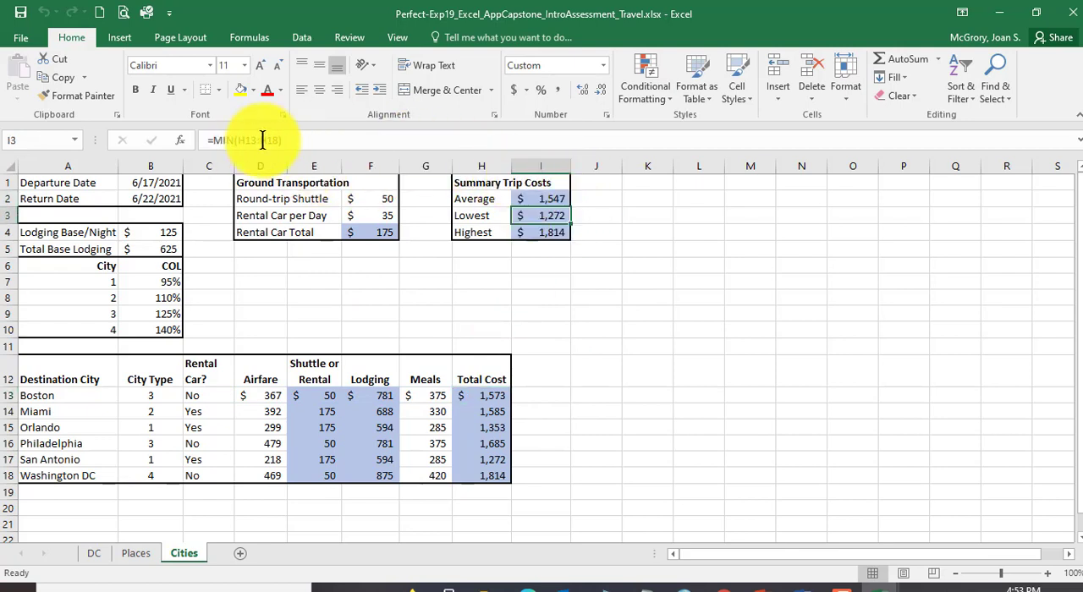
left_click(262, 140)
key("Escape")
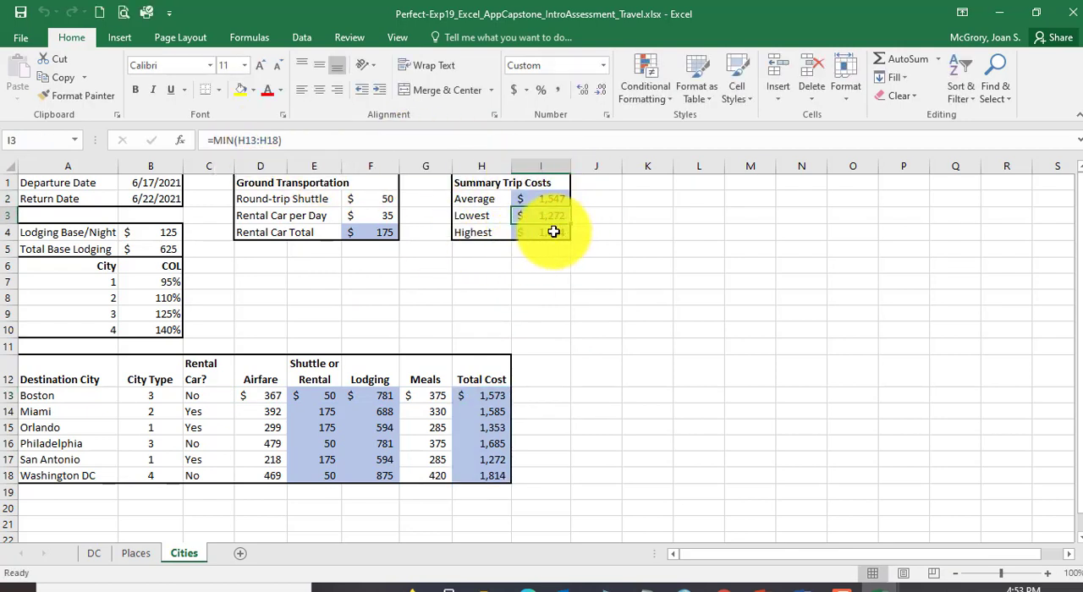
left_click(554, 232)
left_click(265, 140)
key("Escape")
Step: Check the reference formulas in cells H13, H14, E13 and F13, and close that workbook without saving
left_click(491, 397)
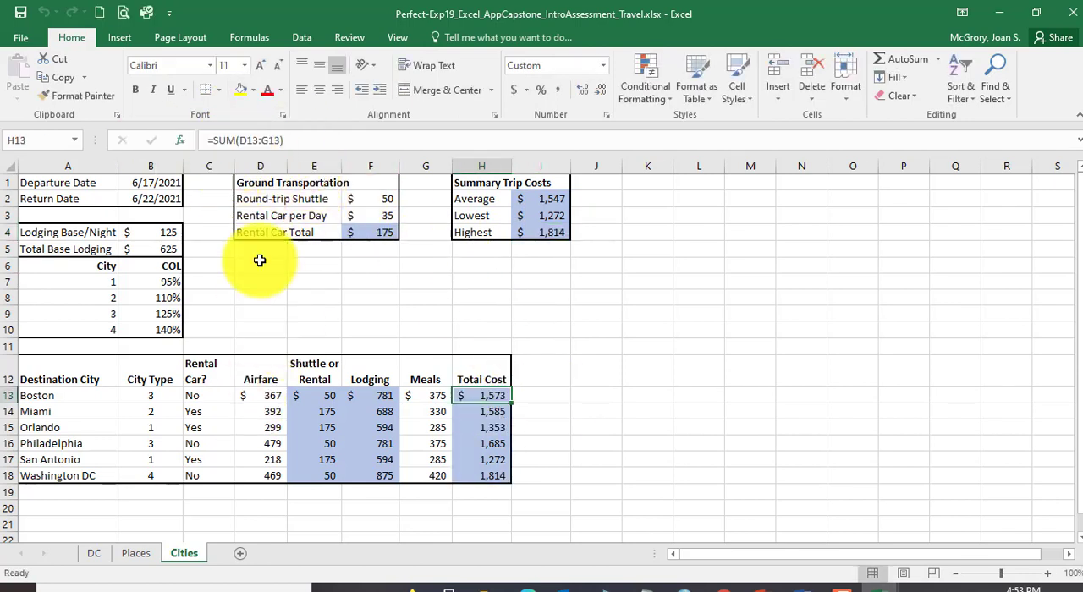
left_click(483, 411)
left_click(276, 144)
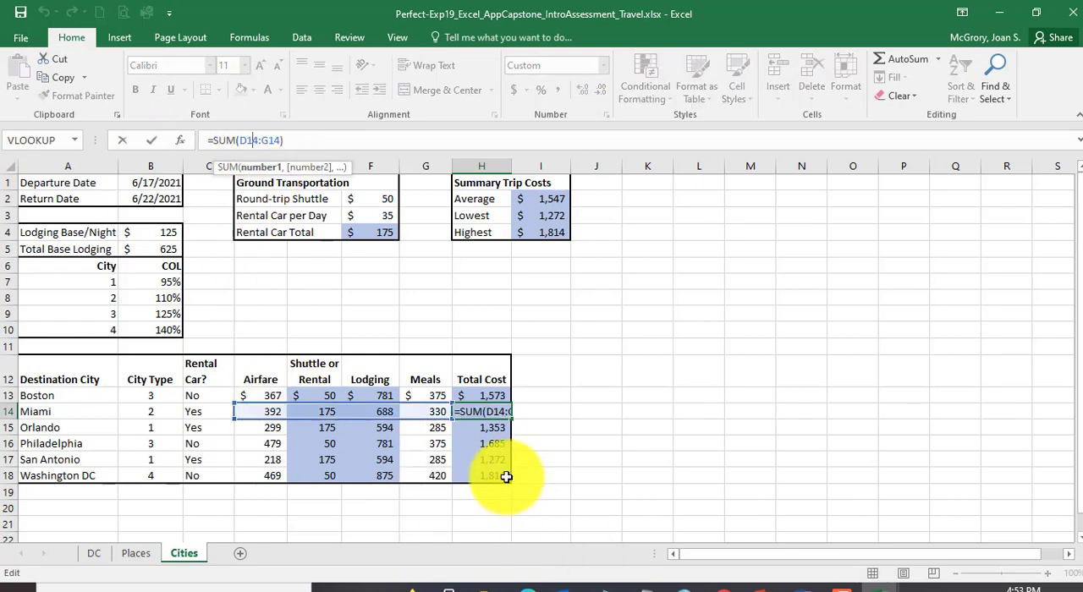
key("Escape")
left_click(314, 395)
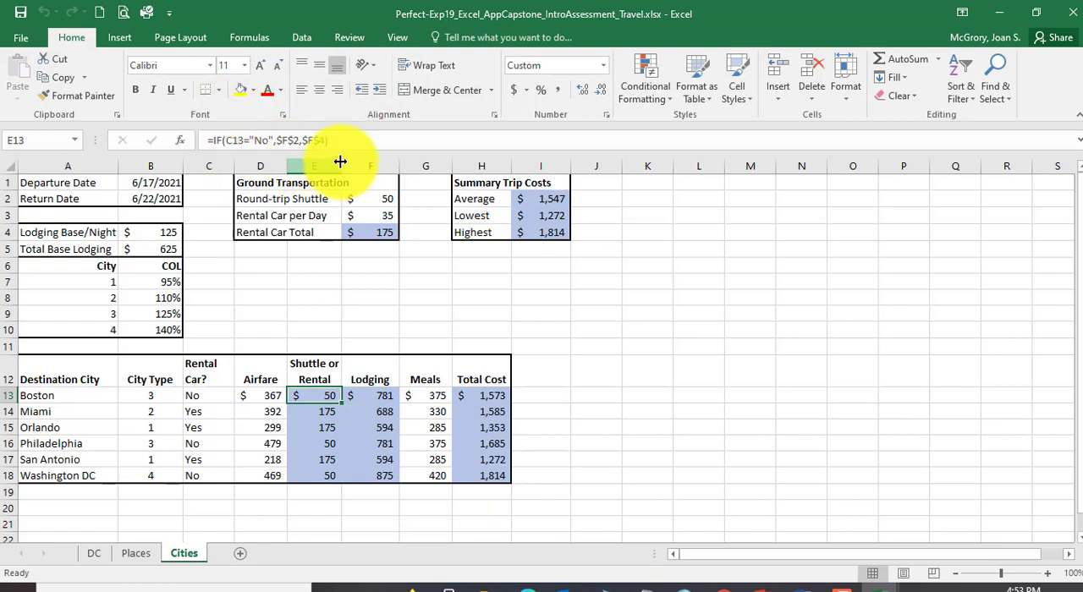
left_click(376, 395)
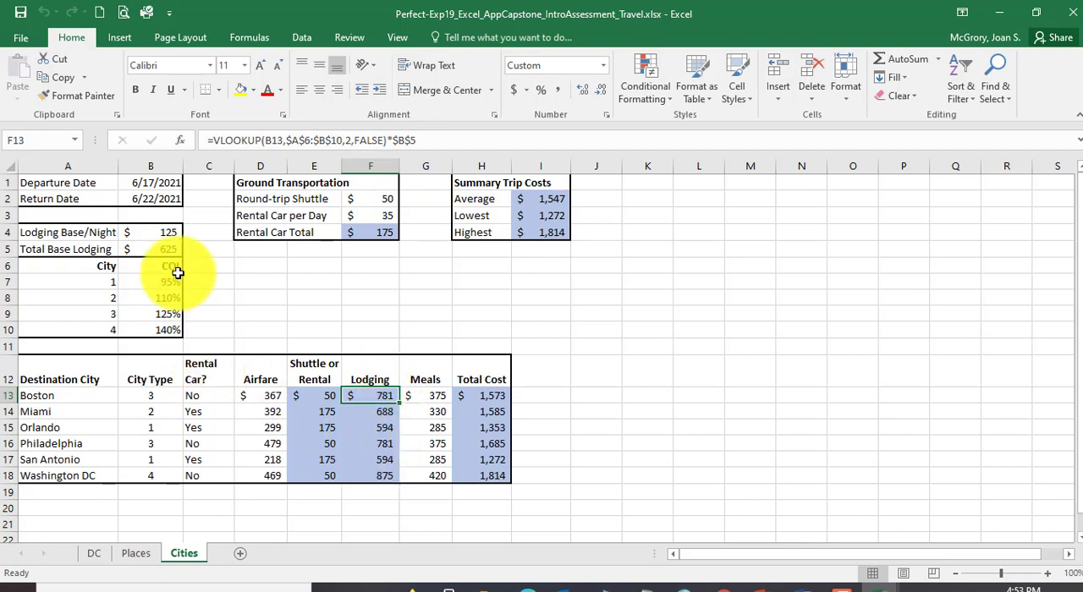
left_click(1063, 13)
left_click(552, 321)
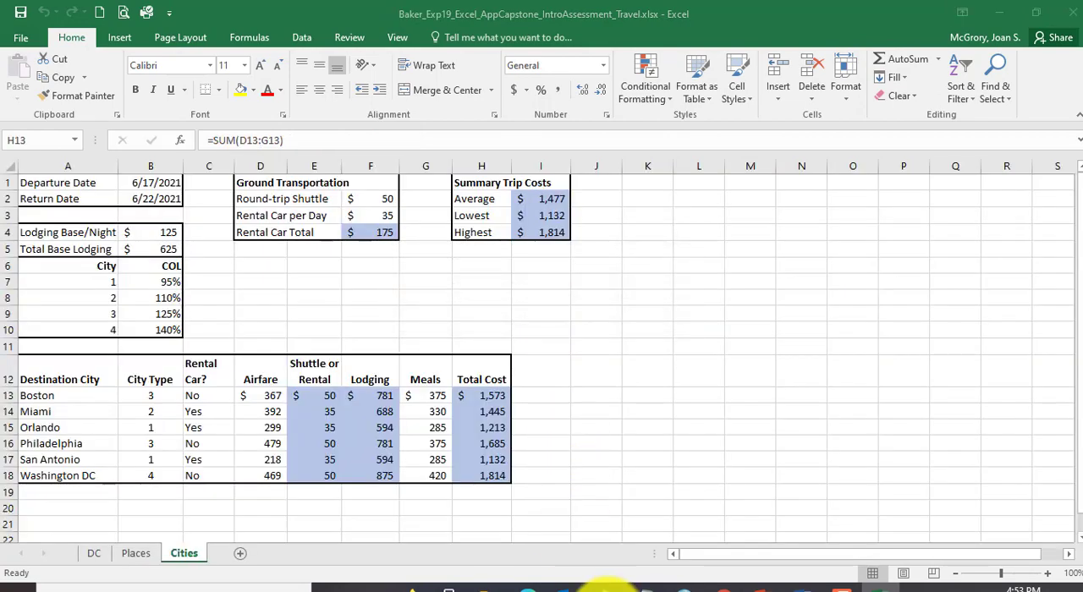
Step: Inspect the Boston row's IF formula in E13 and VLOOKUP formula in F13 on the submitted workbook's Cities worksheet
left_click(484, 583)
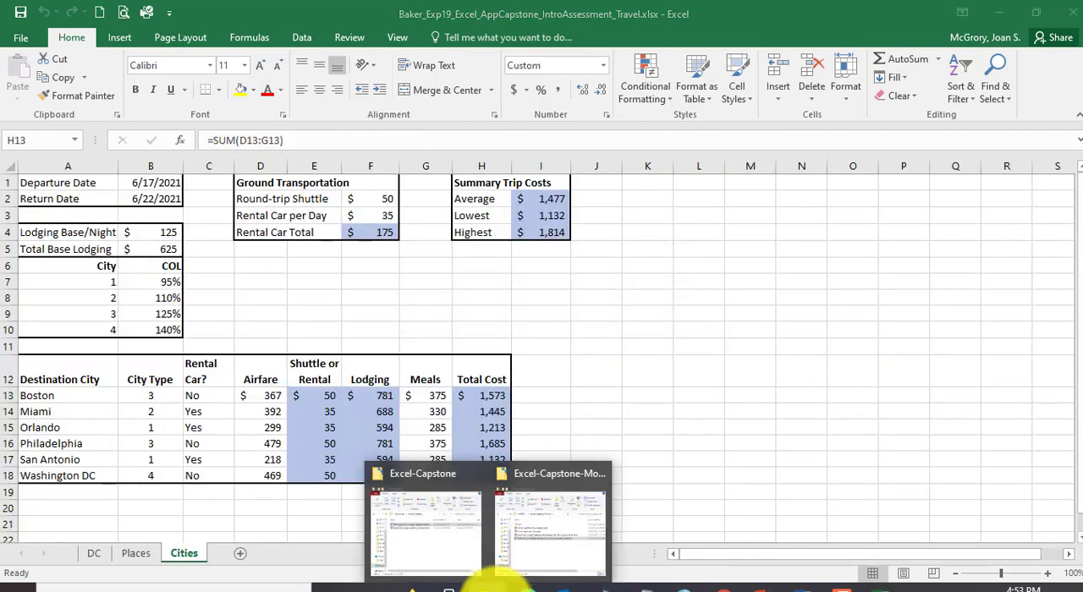
left_click(432, 542)
left_click(261, 297)
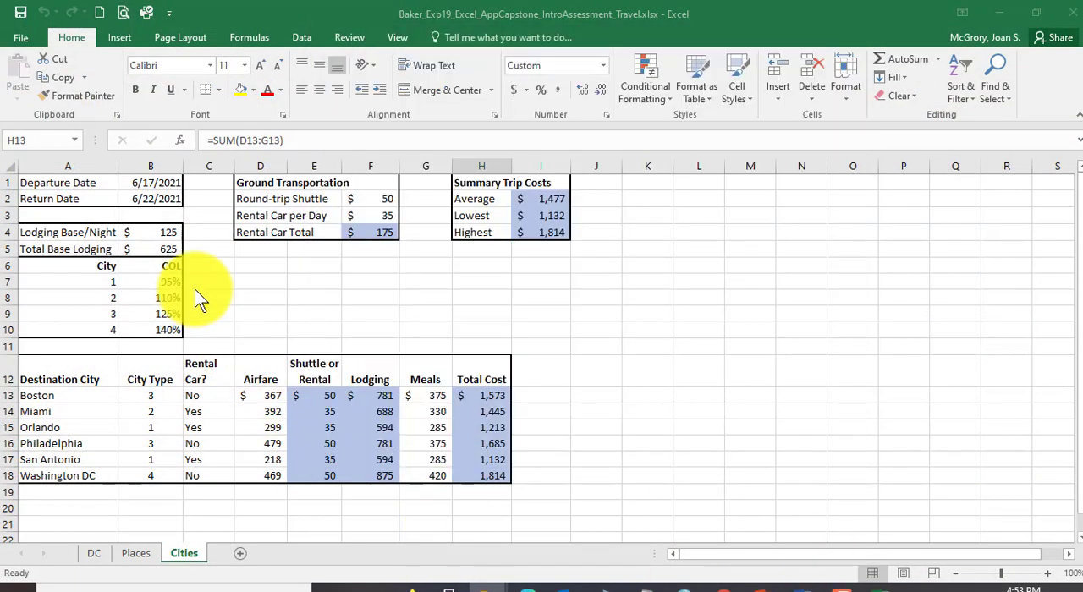
left_click(319, 392)
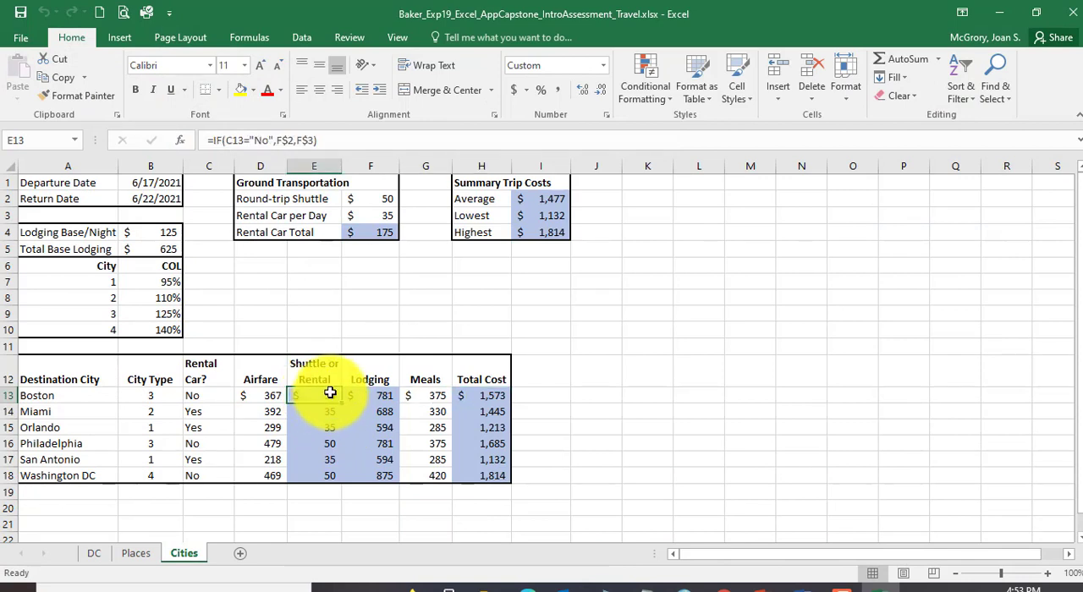
left_click(360, 395)
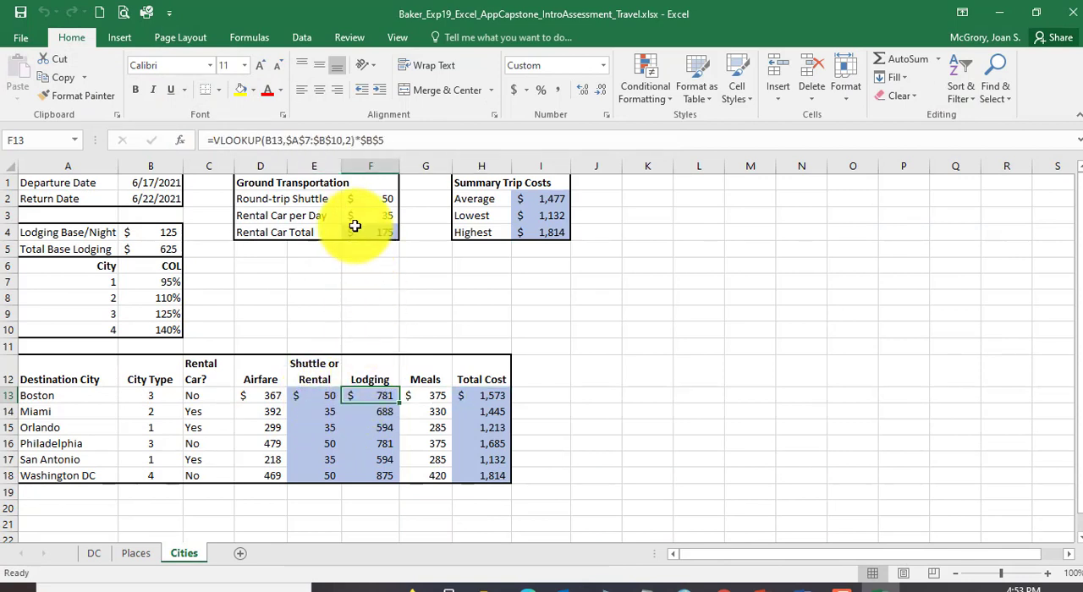
left_click(181, 141)
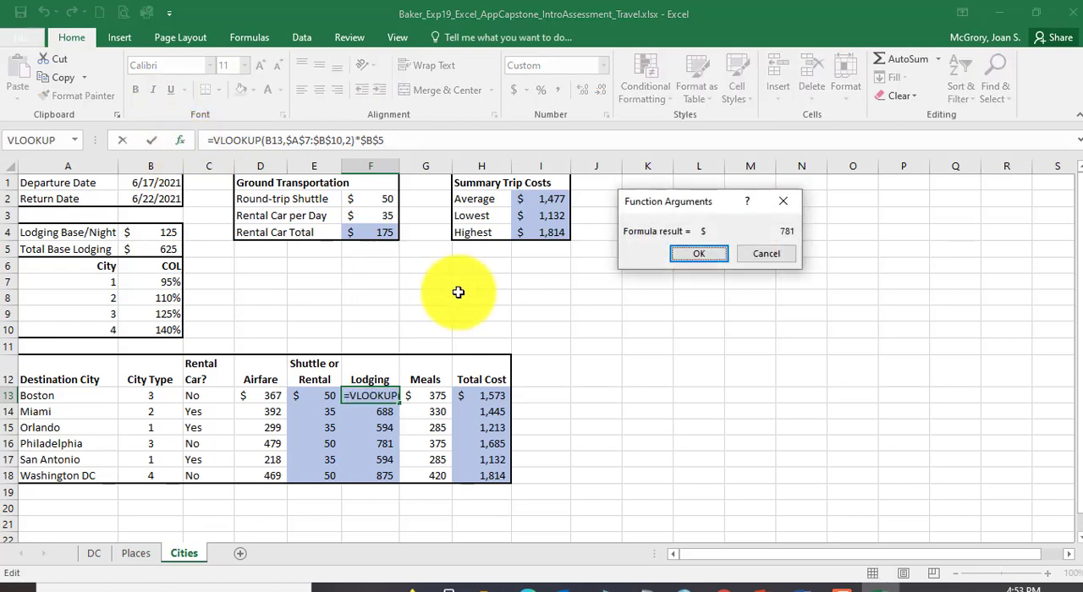
left_click(767, 253)
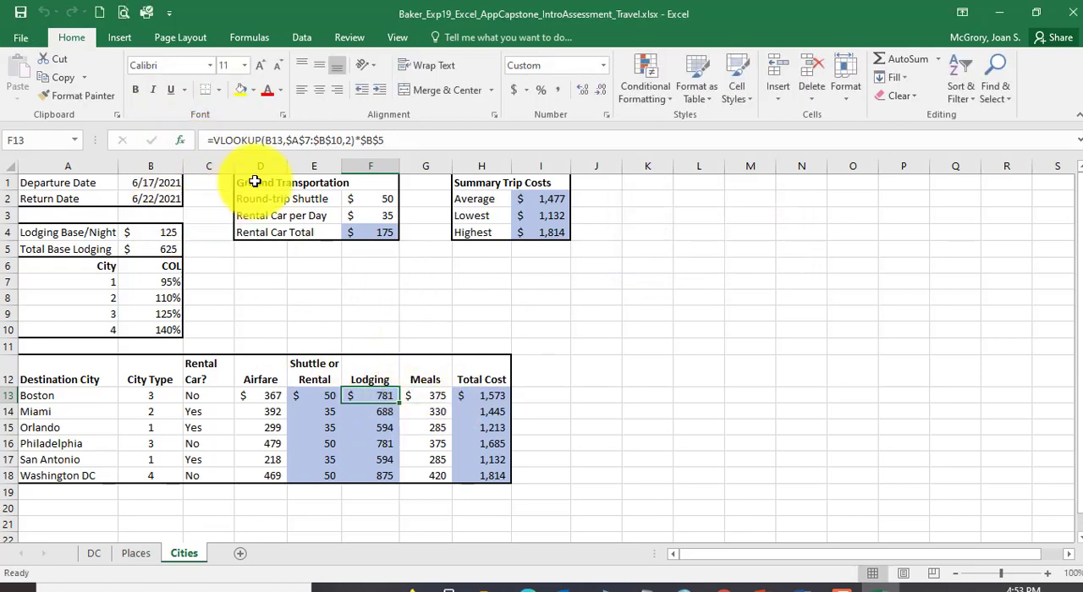
Step: Add FALSE as the range lookup argument in F13, making the formula =VLOOKUP(B13,$A$7:$B$10,2,FALSE)*$B$5
left_click(350, 140)
type(",false)")
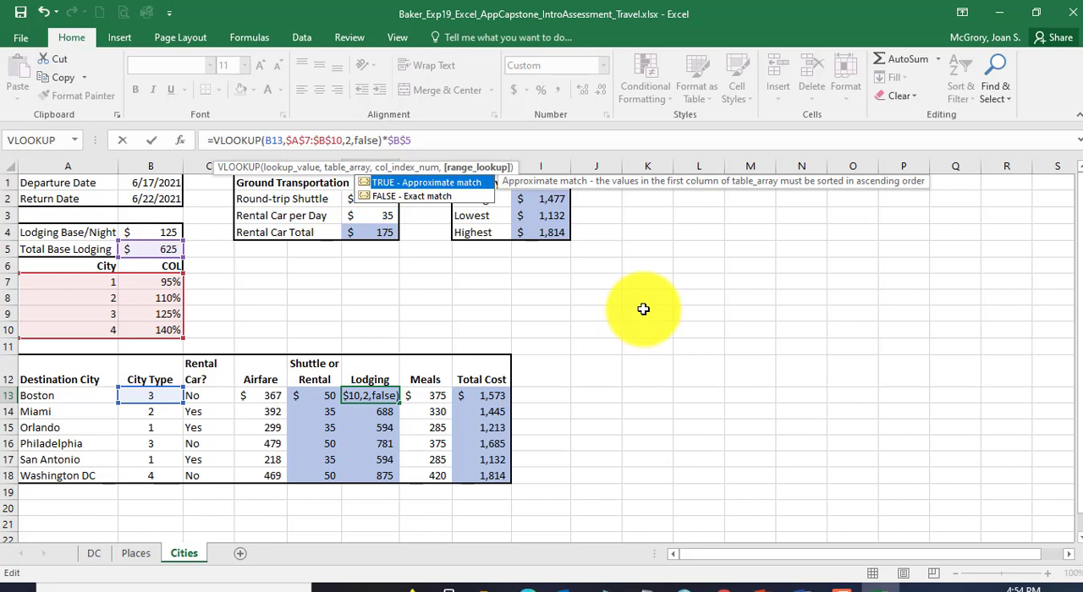
key("Return")
key("Up")
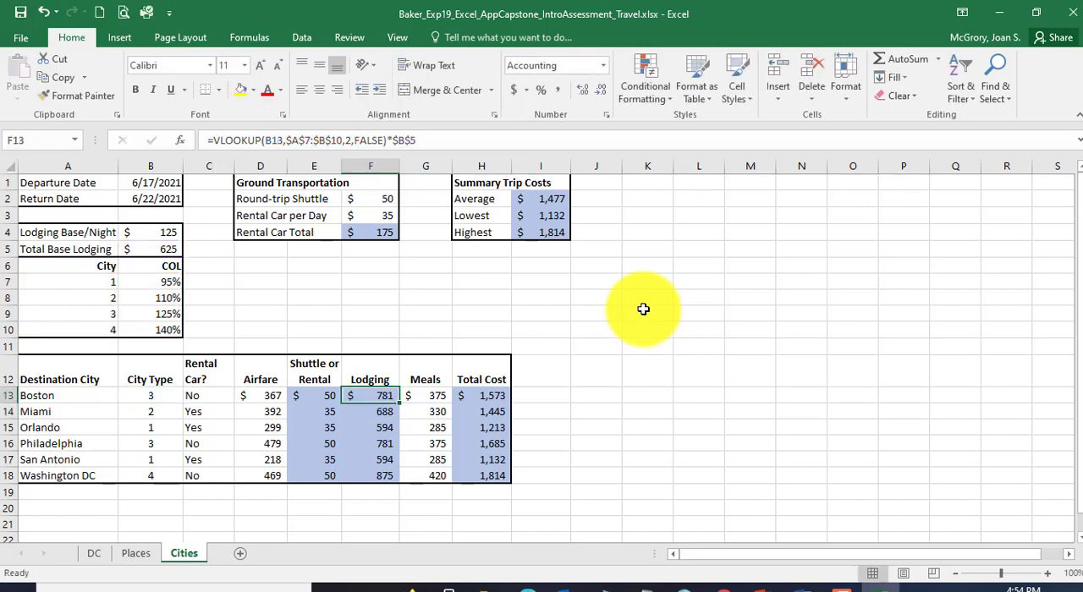
Step: Copy the lodging formula from F13 to F14:F18, pasting formulas only
key("ctrl+c")
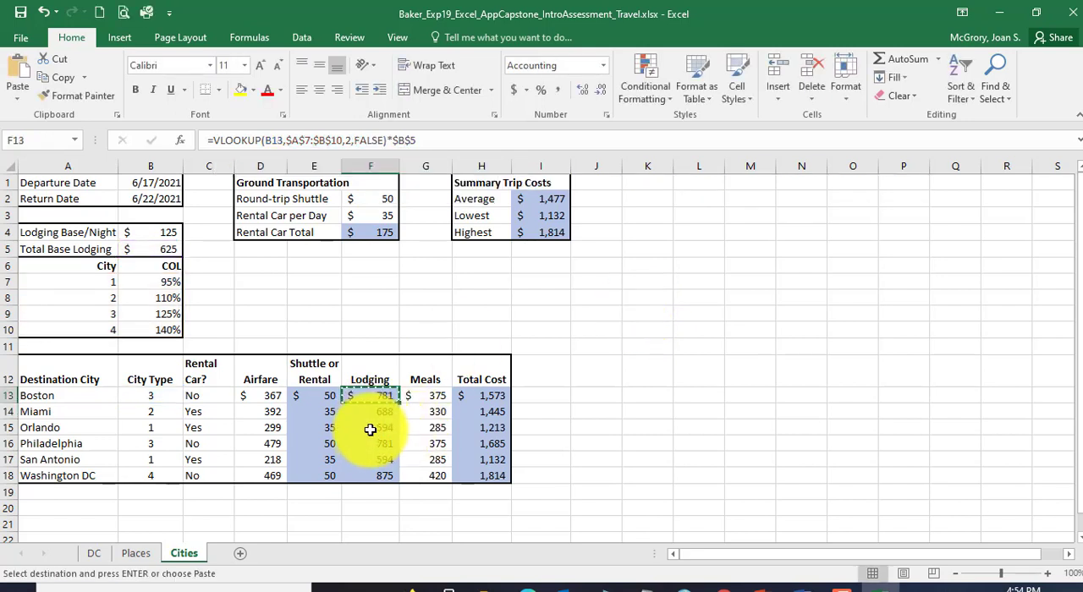
left_click_drag(363, 413, 370, 475)
key("ctrl+v")
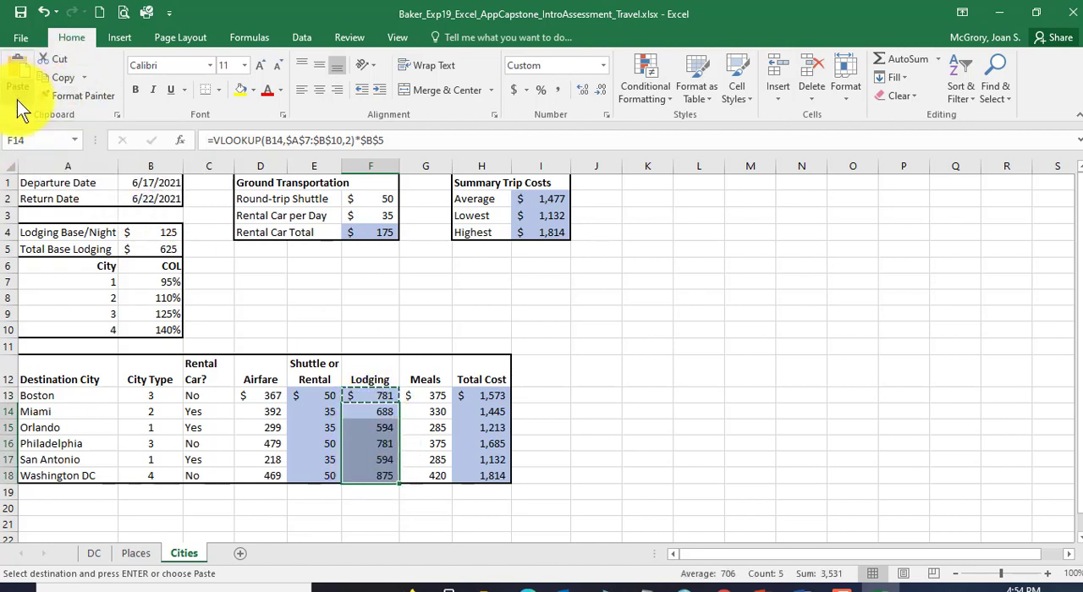
left_click(21, 108)
left_click(35, 140)
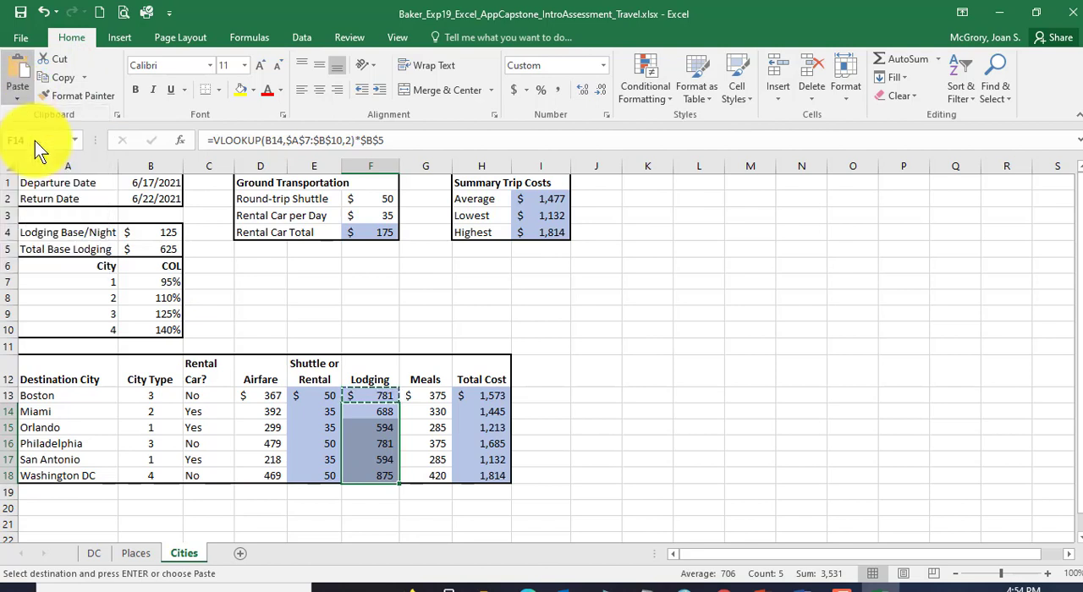
Step: Check the copied formula in F14, and save and close the workbook
left_click(385, 412)
key("Escape")
left_click(20, 12)
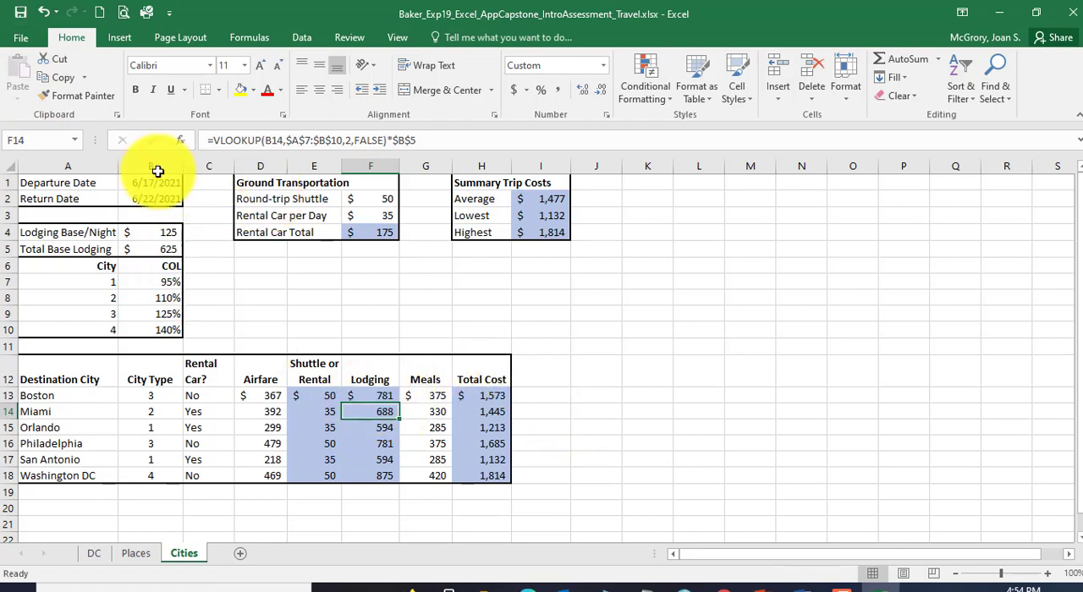
left_click(1073, 10)
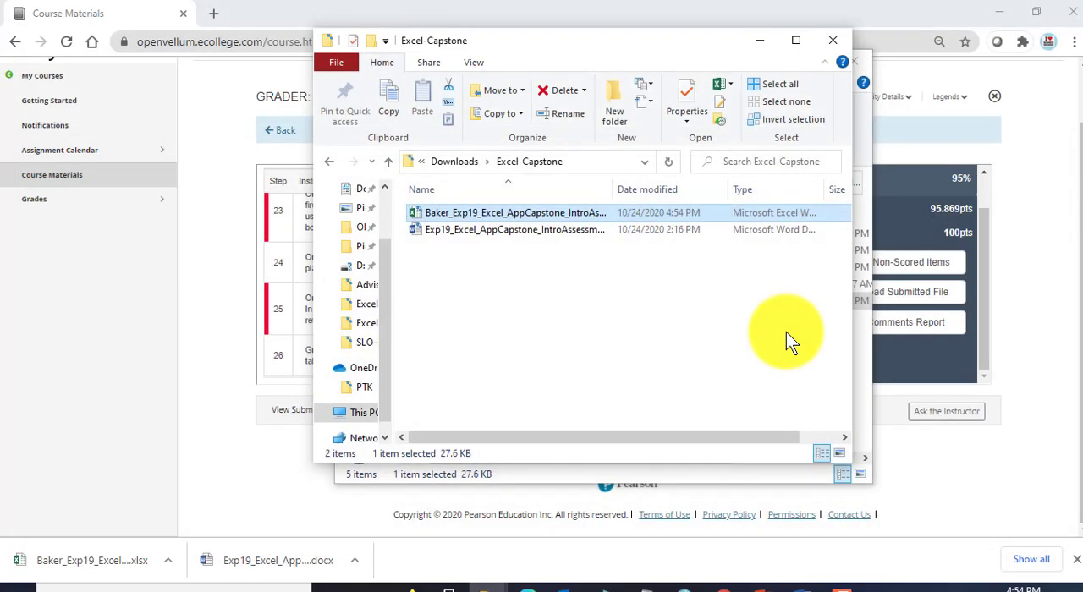
Step: Switch to Chrome and open the Excel Introductory Capstone Assessment - Travel grader from Module 2: Excel Critical Thinking Capstone in Course Materials
left_click(180, 443)
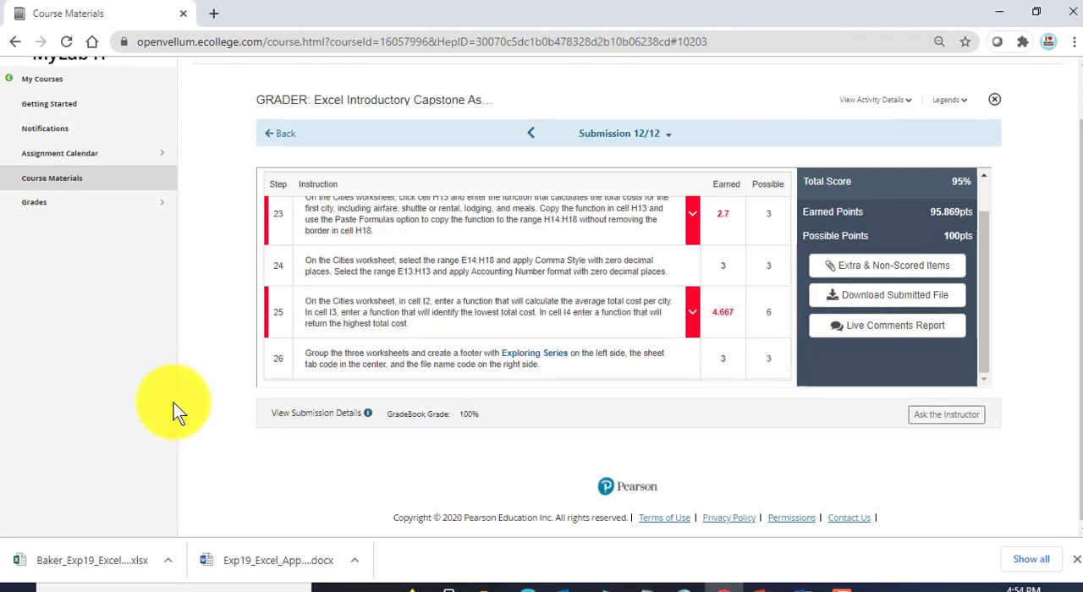
scroll(174, 403, "up", 2)
left_click(82, 244)
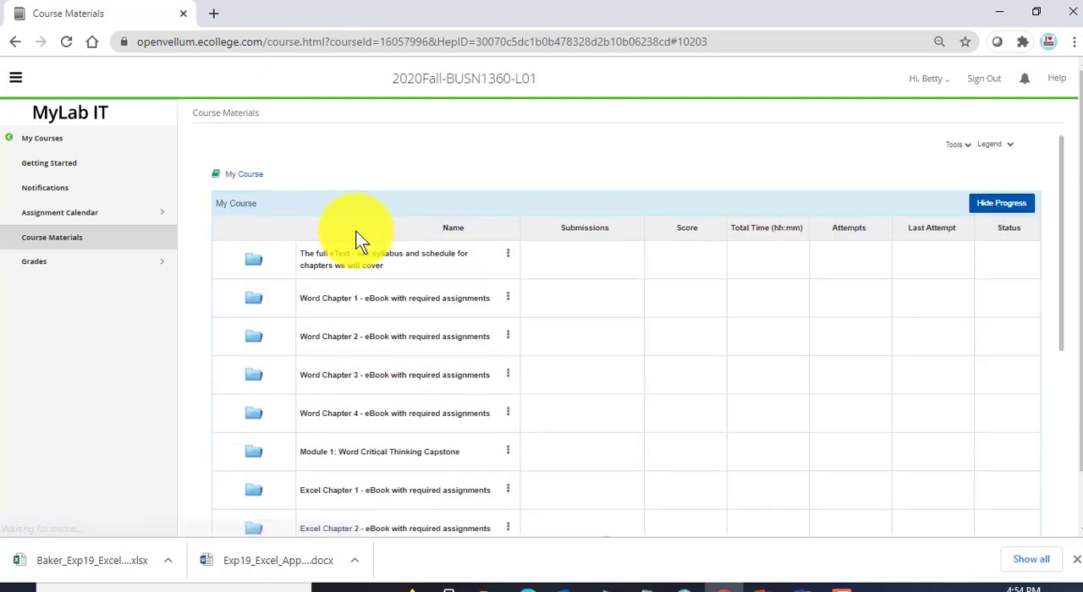
scroll(431, 421, "down", 2)
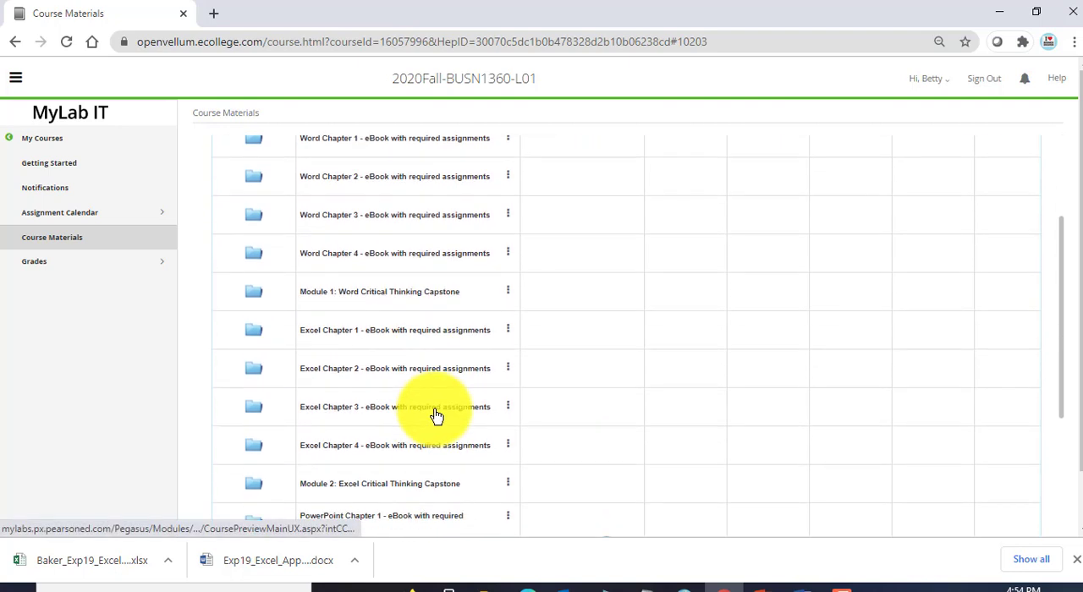
left_click(401, 483)
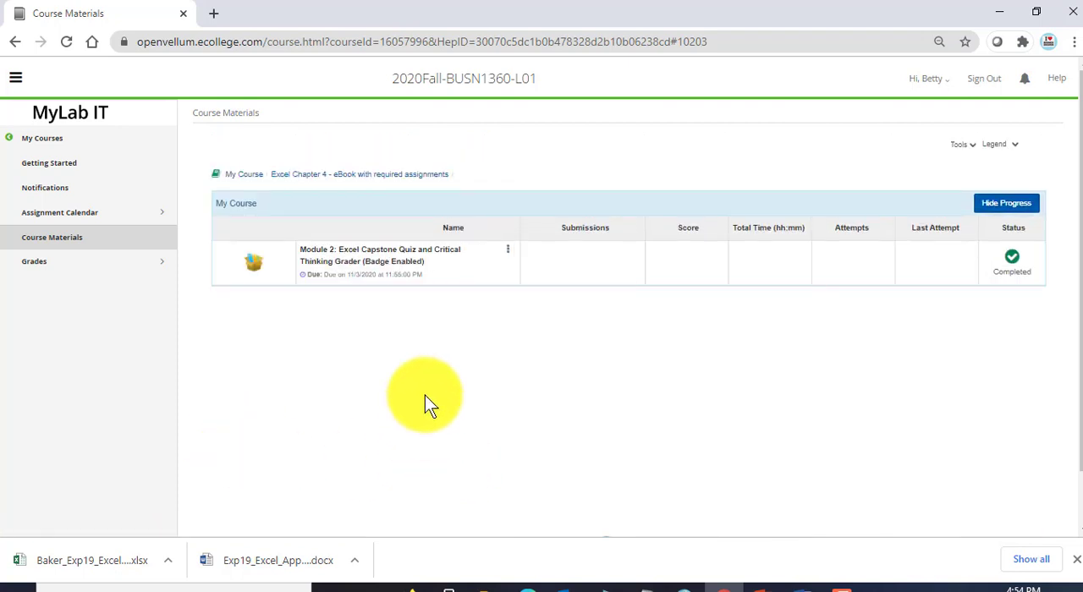
left_click(383, 264)
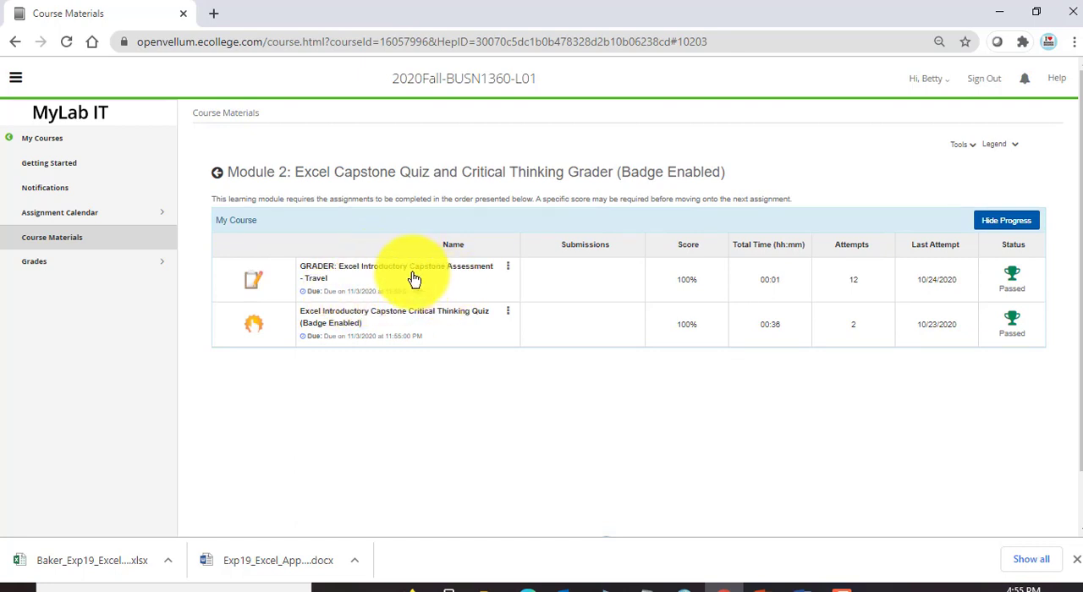
left_click(414, 279)
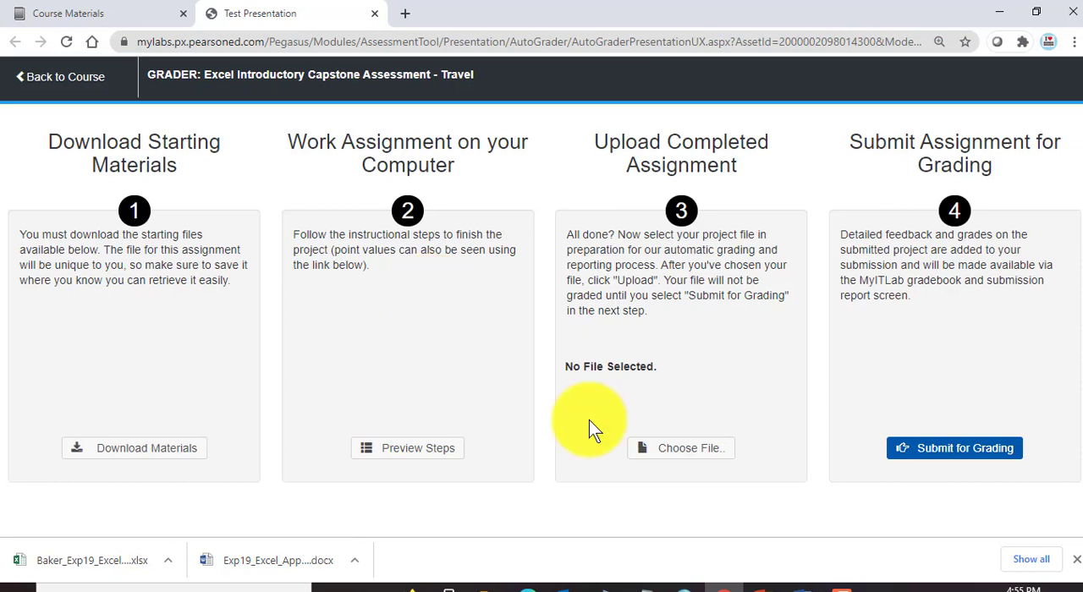
Step: Upload the corrected travel workbook from the Excel-Capstone folder, submit it for grading and close the assignment
left_click(703, 455)
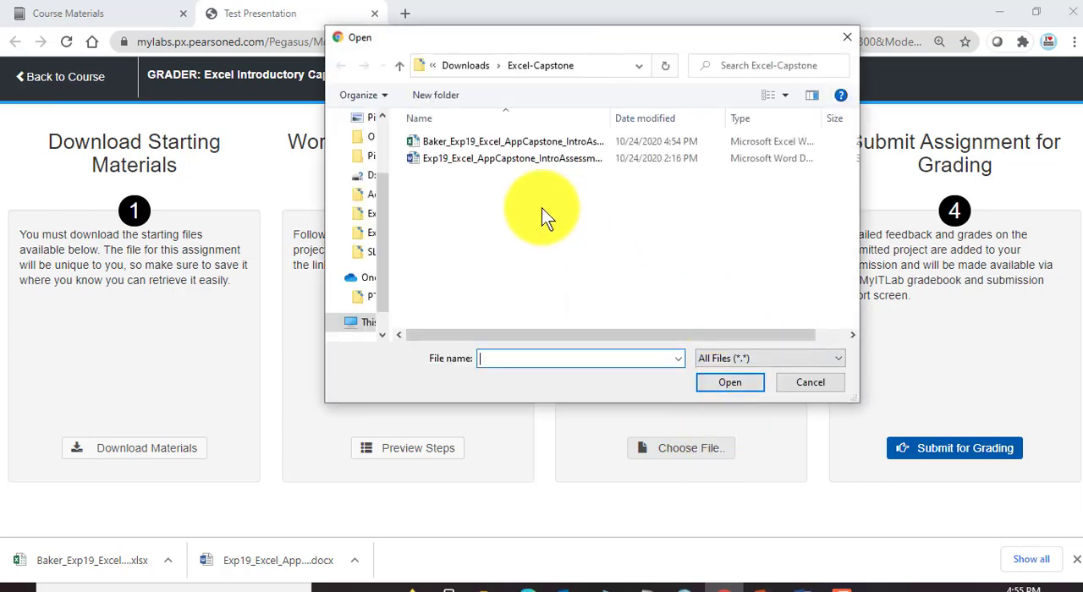
left_click(510, 140)
left_click(734, 384)
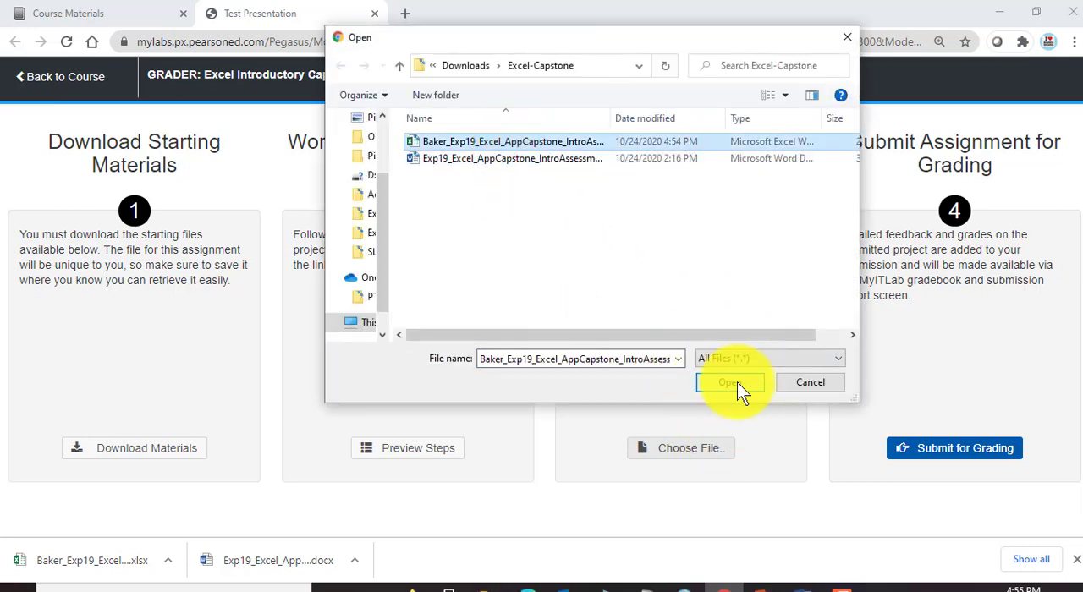
left_click(664, 449)
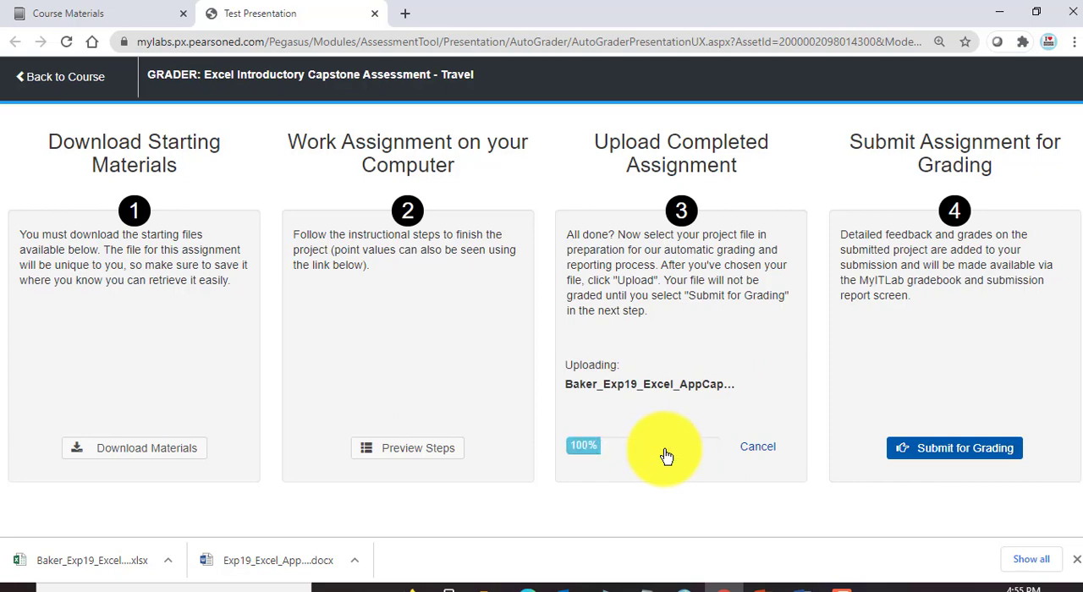
left_click(956, 458)
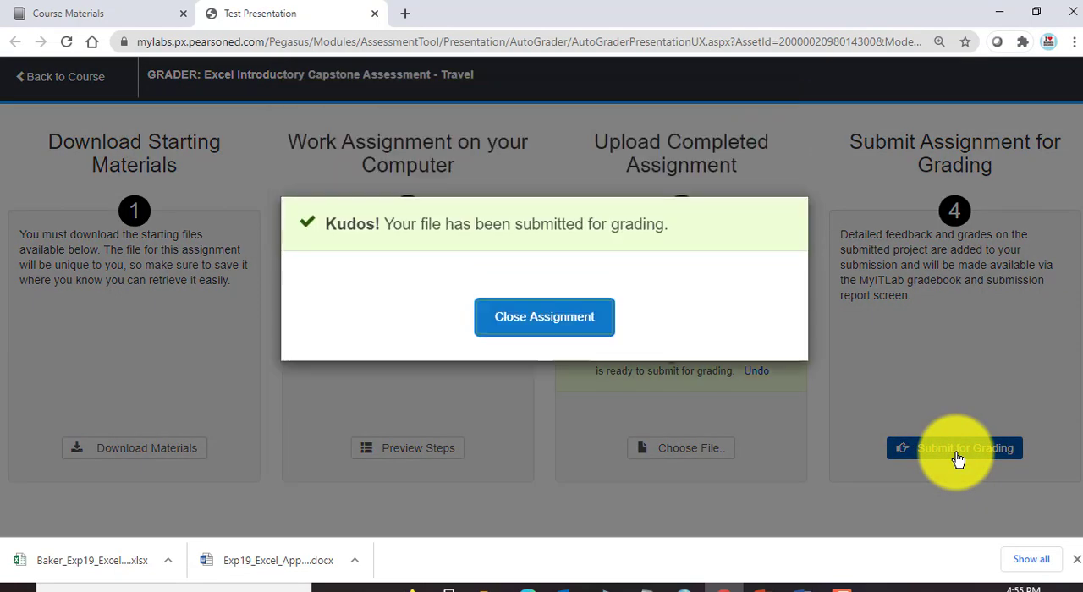
left_click(530, 328)
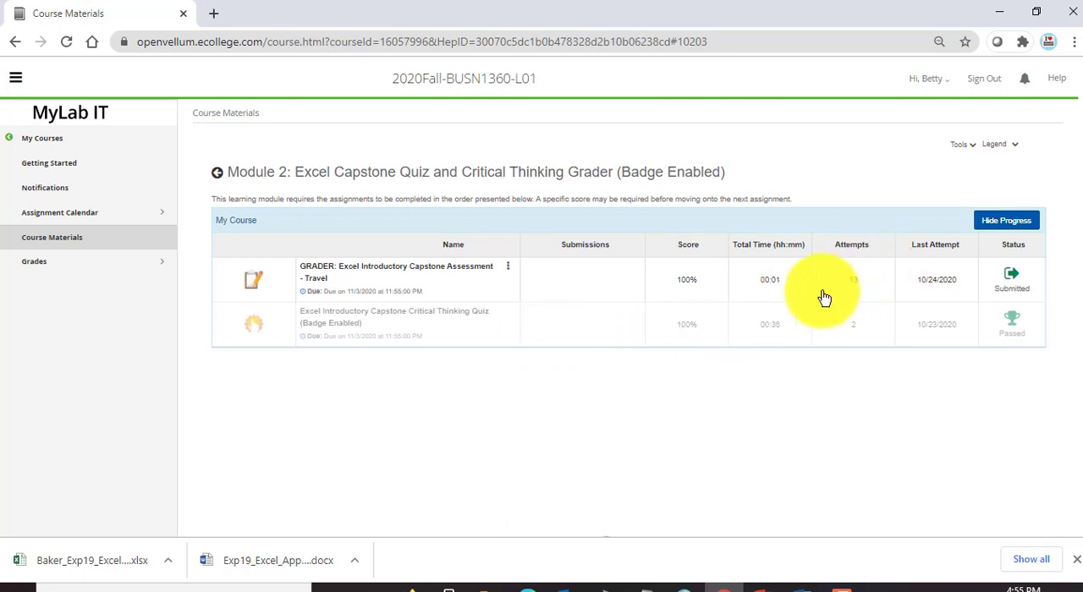
Step: View the Travel grader's submissions and open the score card for Submission 13/13
left_click(509, 269)
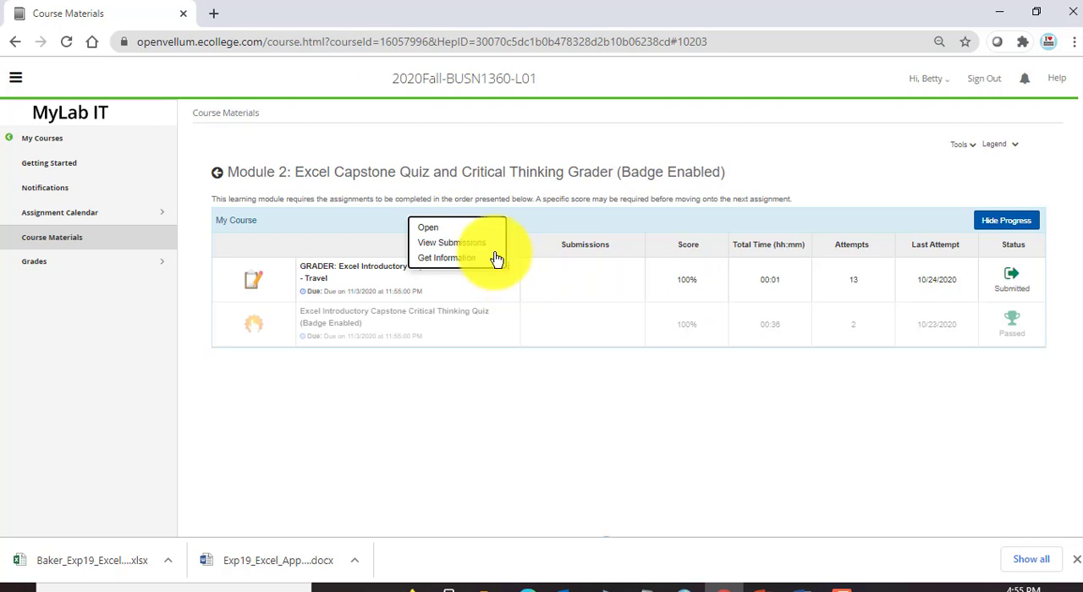
left_click(456, 244)
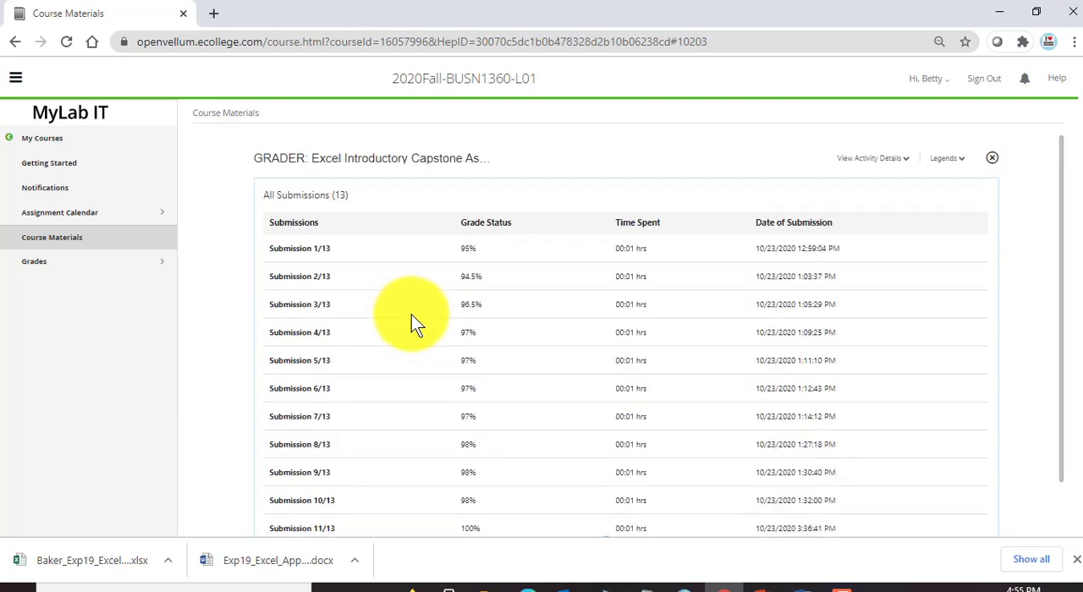
scroll(415, 324, "down", 1)
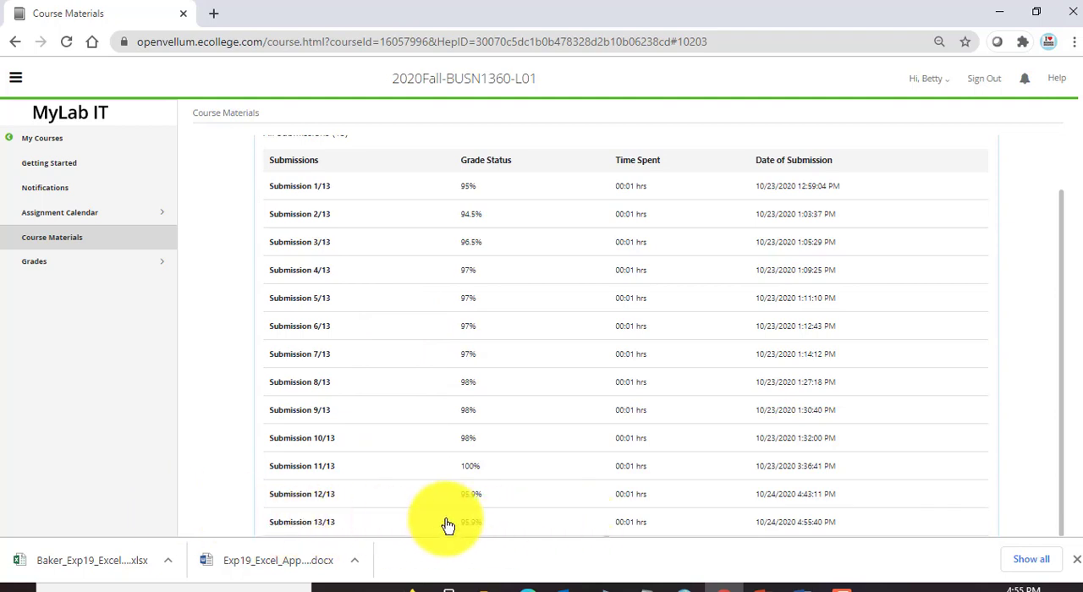
left_click(326, 530)
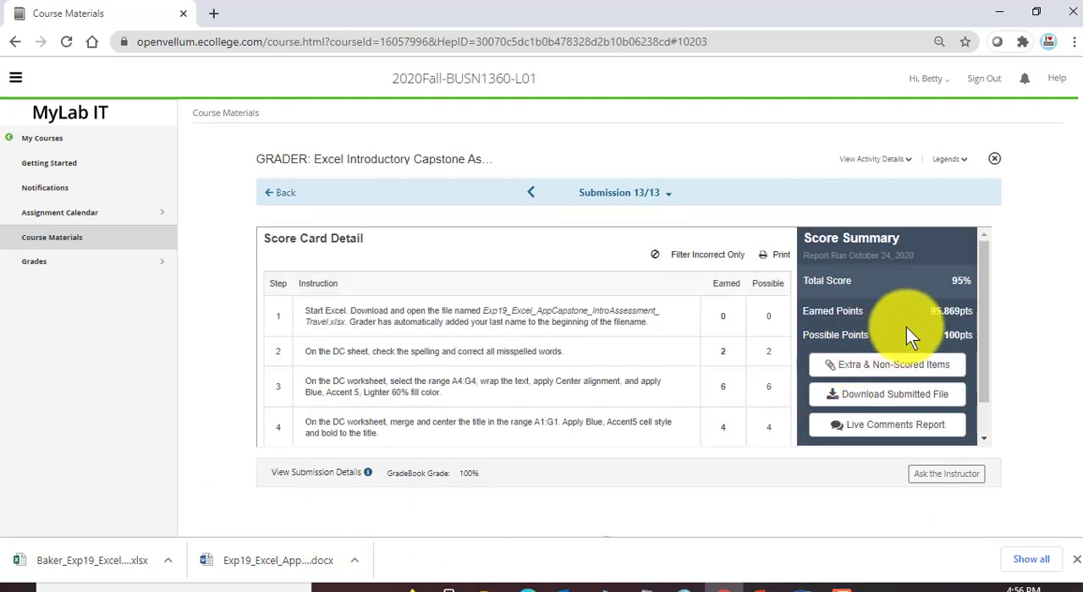
Step: Review the score card of Submission 13/13, examining the points earned for the Cities worksheet steps 20 to 27
scroll(744, 325, "down", 10)
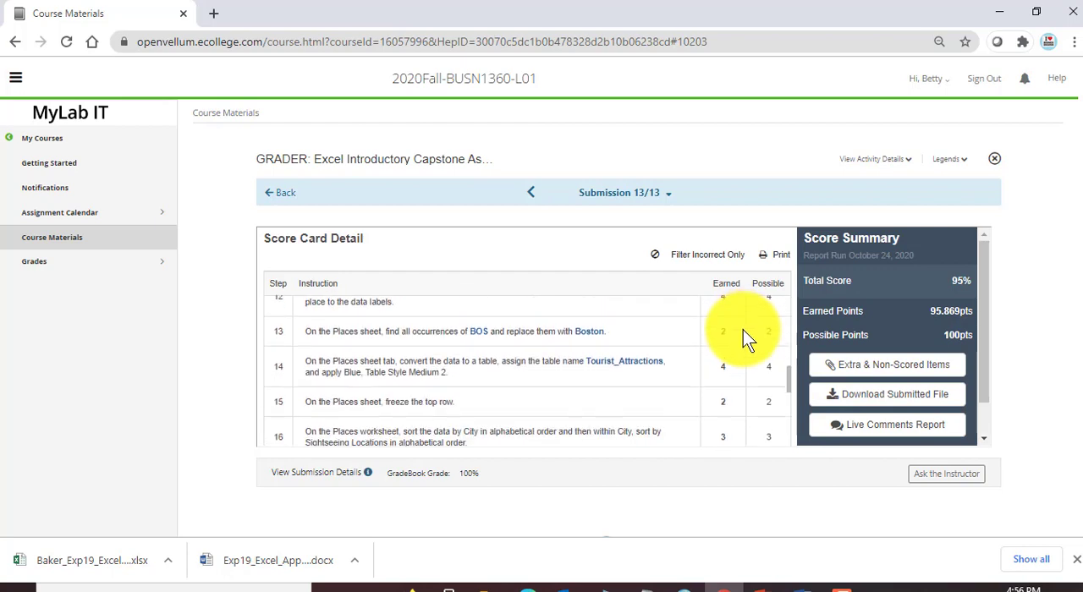
scroll(744, 336, "down", 5)
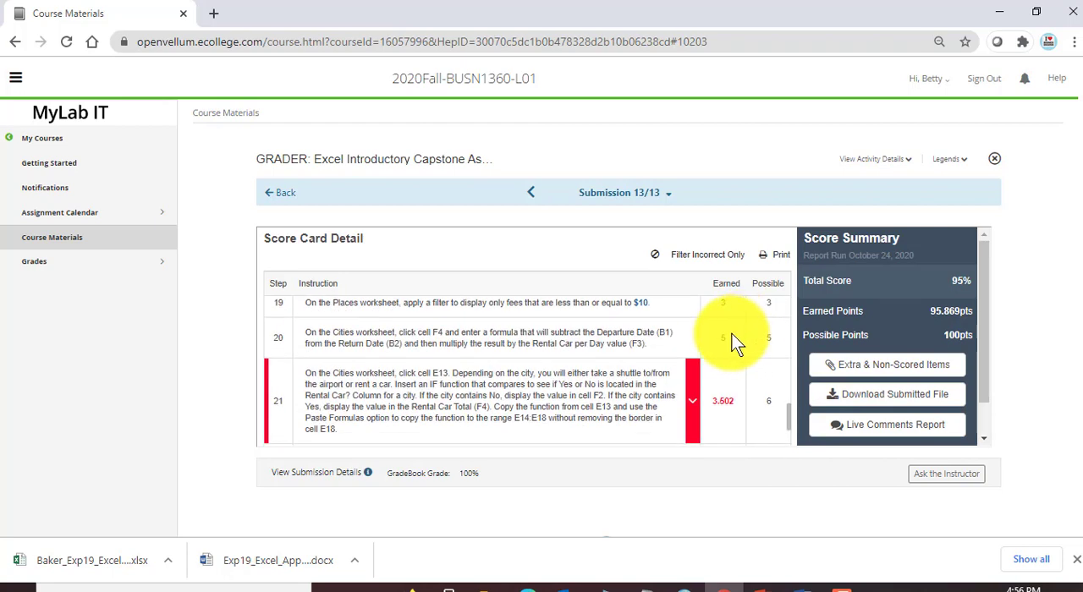
scroll(716, 394, "down", 2)
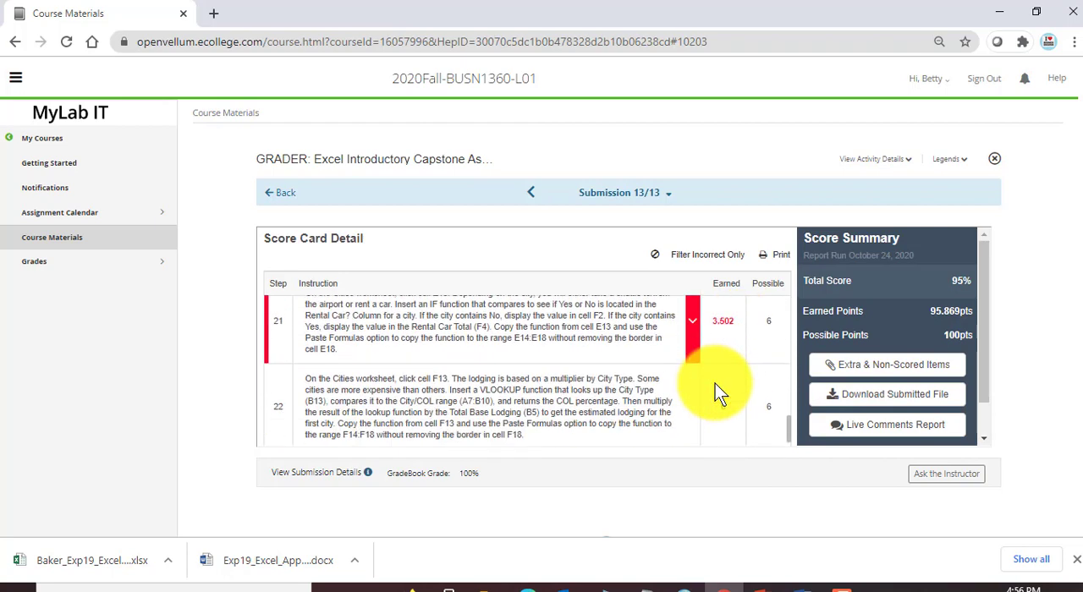
scroll(715, 385, "up", 2)
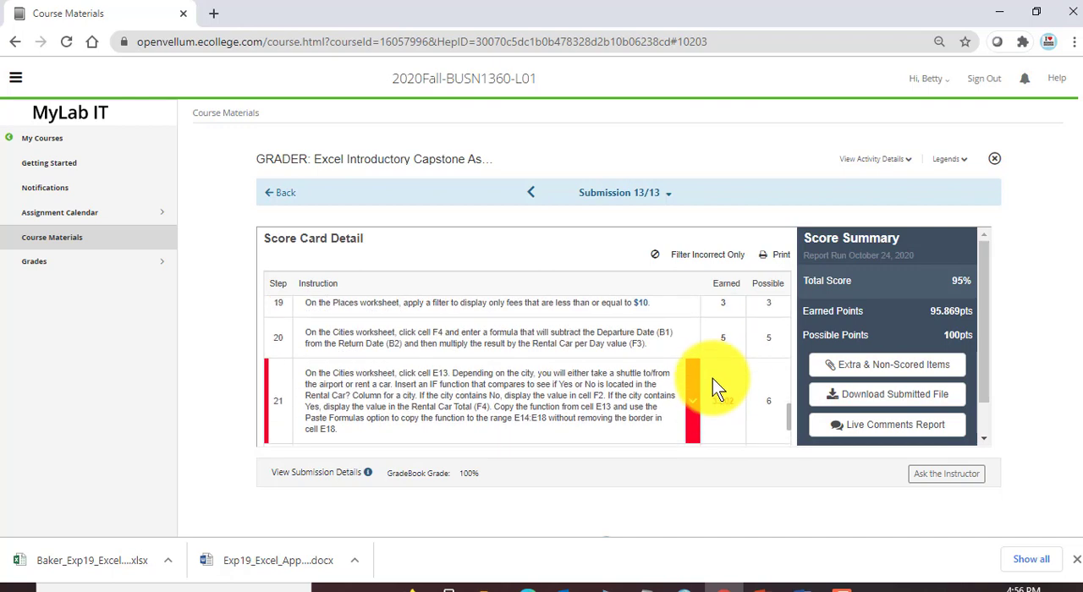
scroll(716, 398, "down", 3)
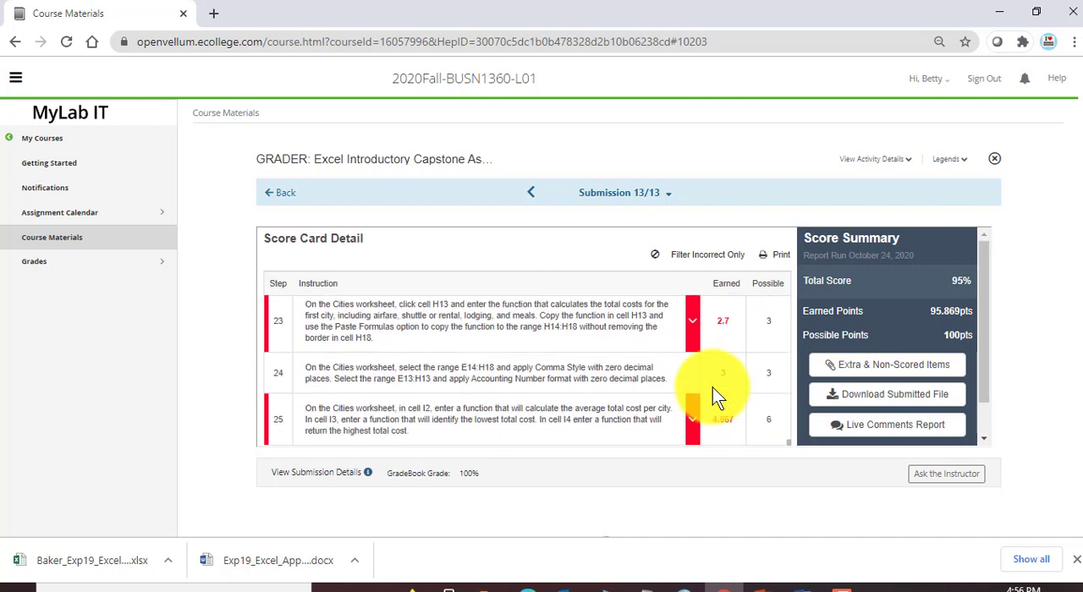
scroll(715, 397, "down", 2)
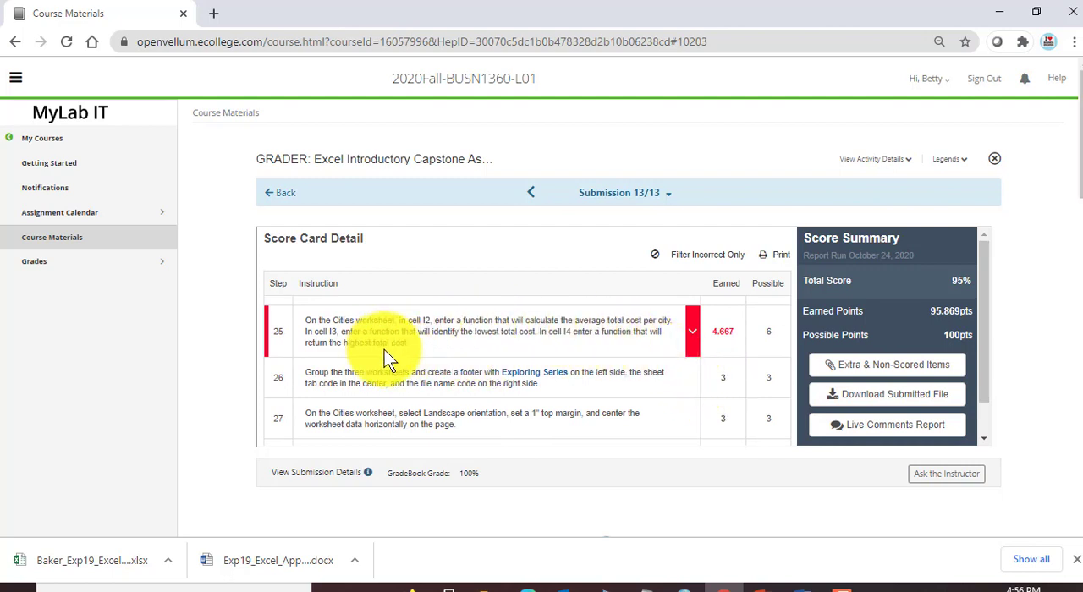
scroll(385, 373, "up", 2)
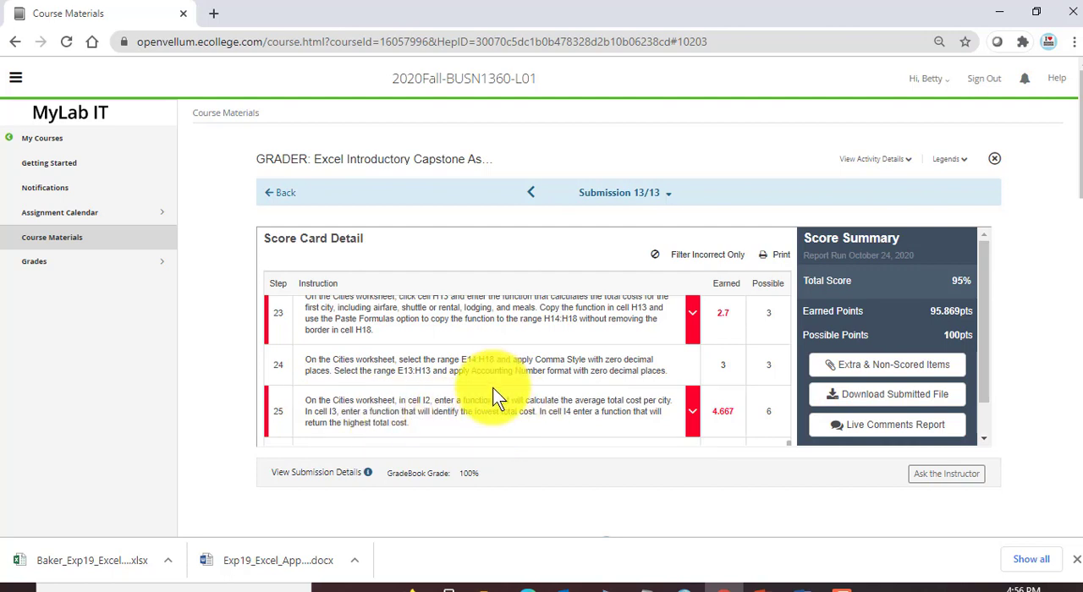
Step: Leave the score card and open the Excel Introductory Capstone Critical Thinking Quiz in Module 2: Excel Critical Thinking Capstone under Course Materials
scroll(494, 387, "up", 1)
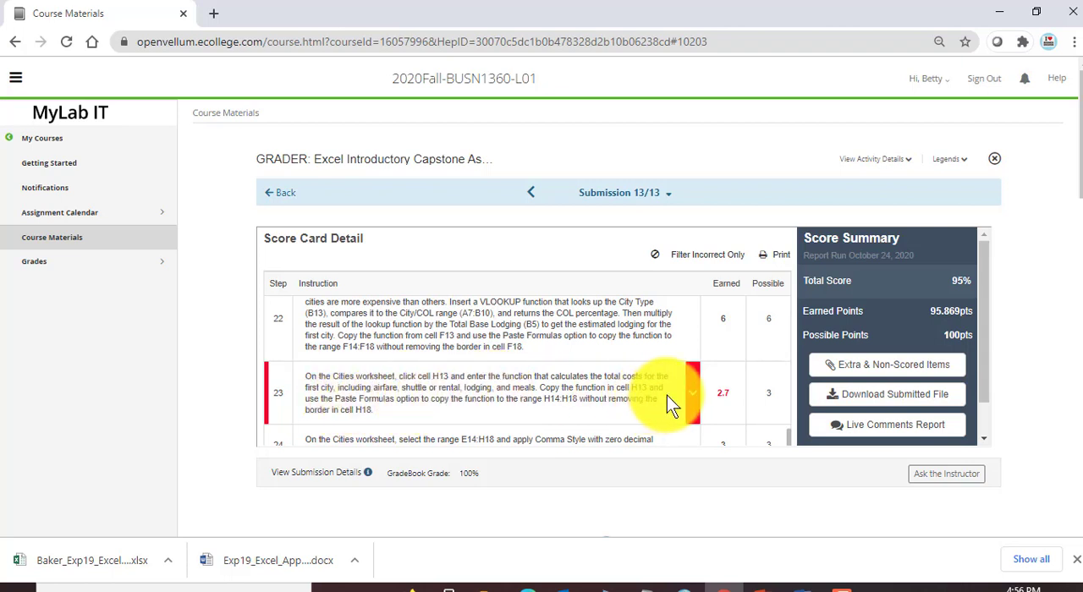
scroll(554, 367, "up", 2)
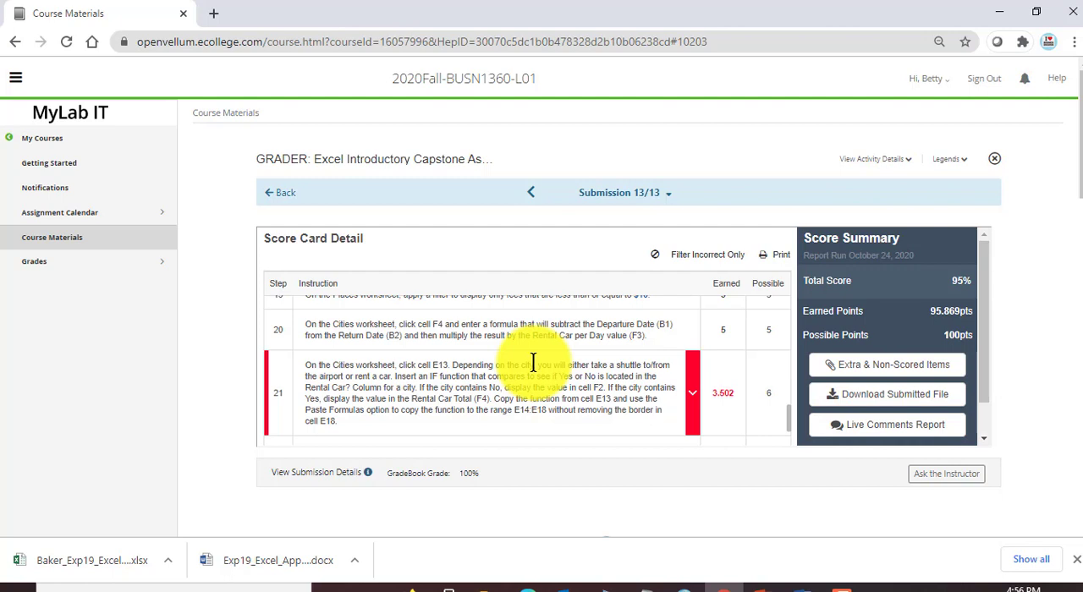
left_click(117, 246)
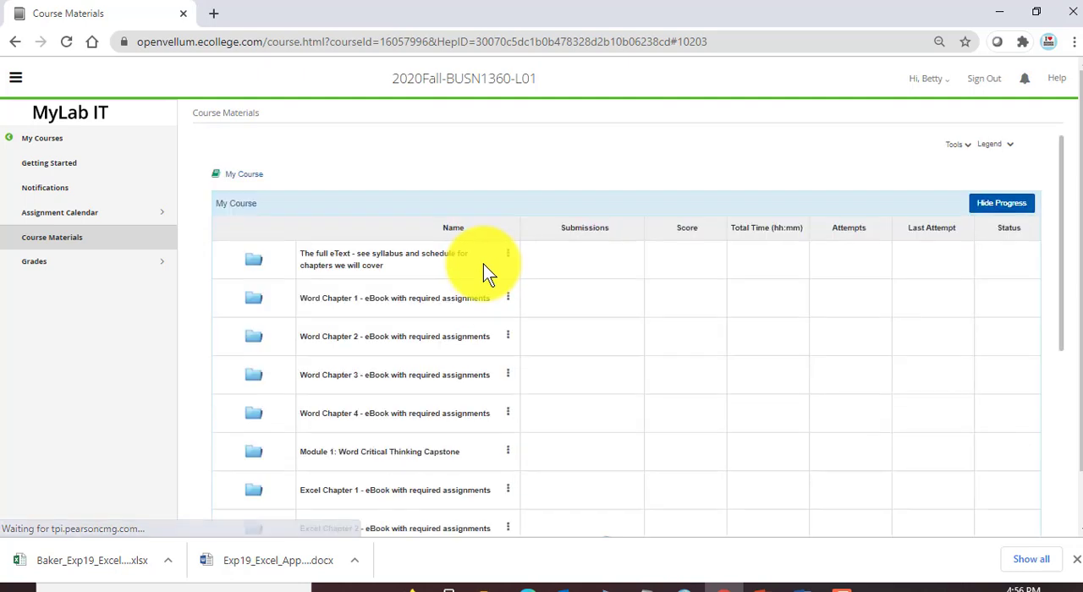
scroll(521, 383, "down", 3)
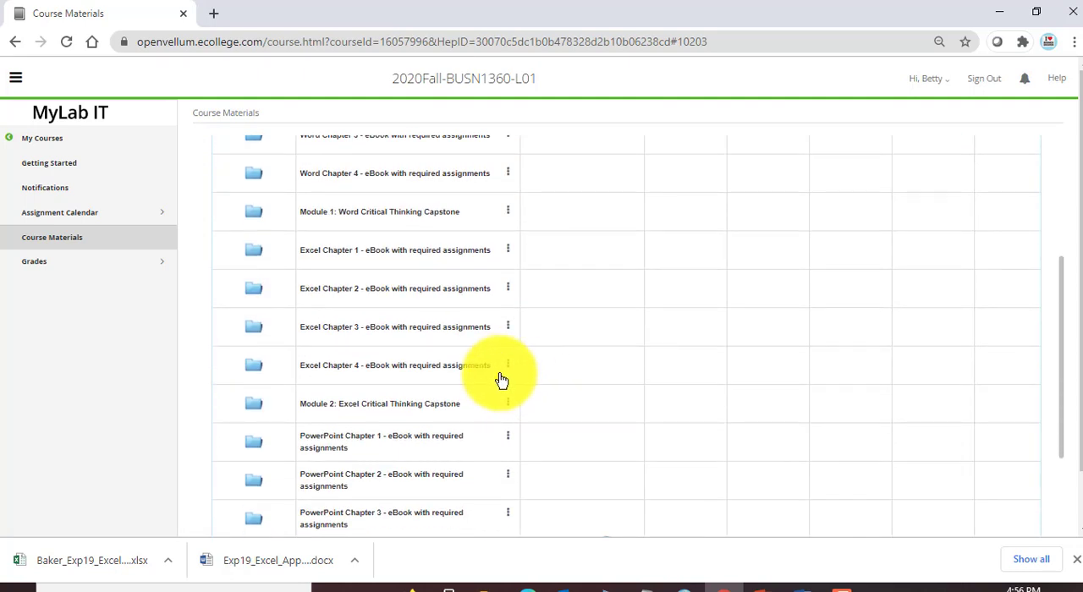
left_click(385, 408)
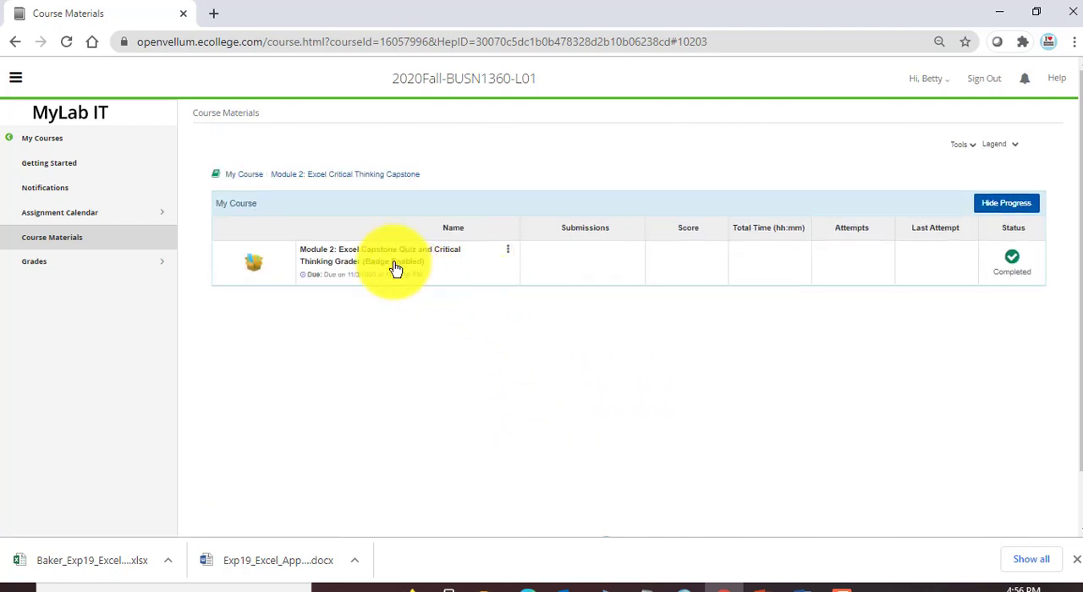
left_click(341, 262)
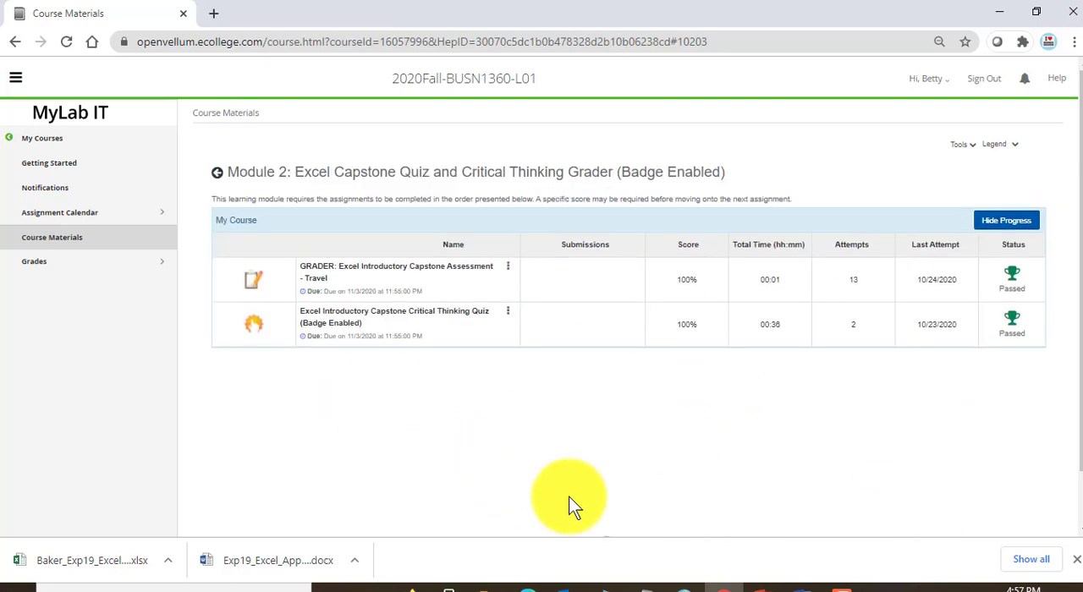
left_click(351, 326)
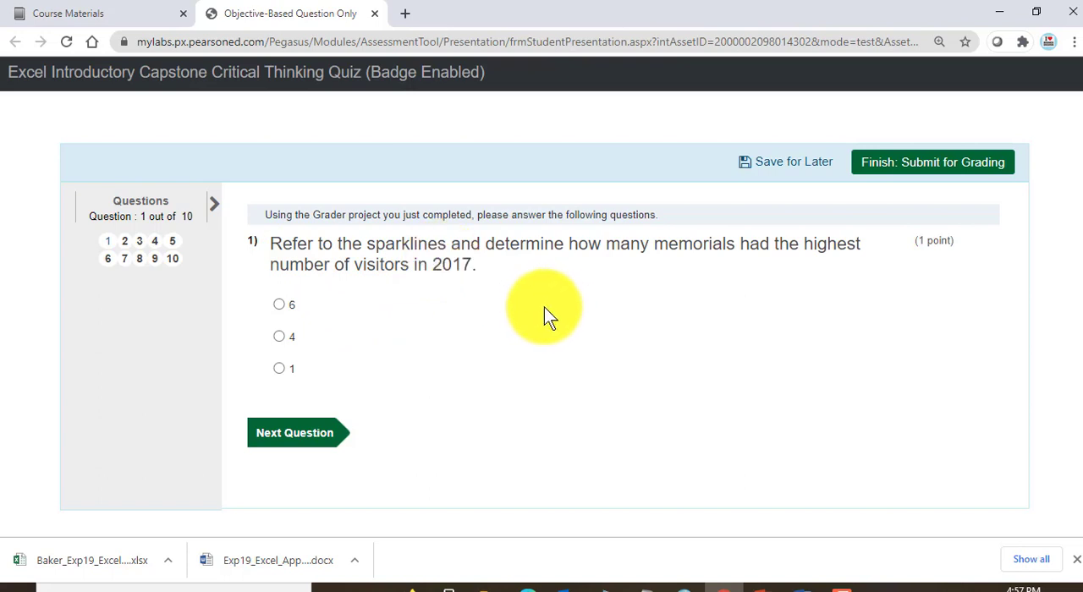
Step: Open the travel workbook from the Excel-Capstone folder in Excel and bring up the memorial visitors table on the DC worksheet
mouse_move(483, 585)
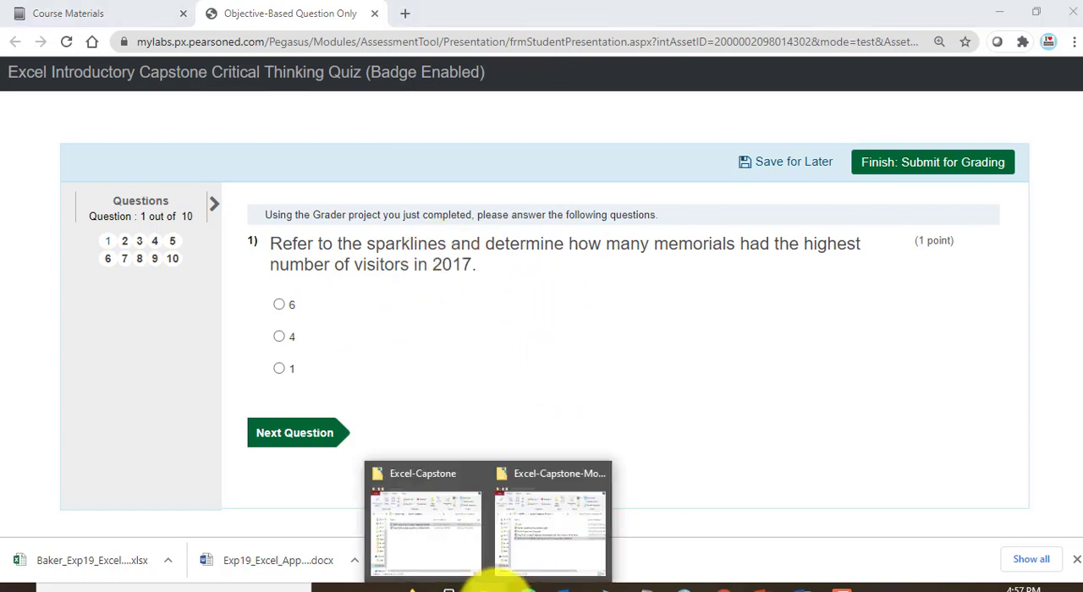
left_click(434, 556)
double_click(514, 215)
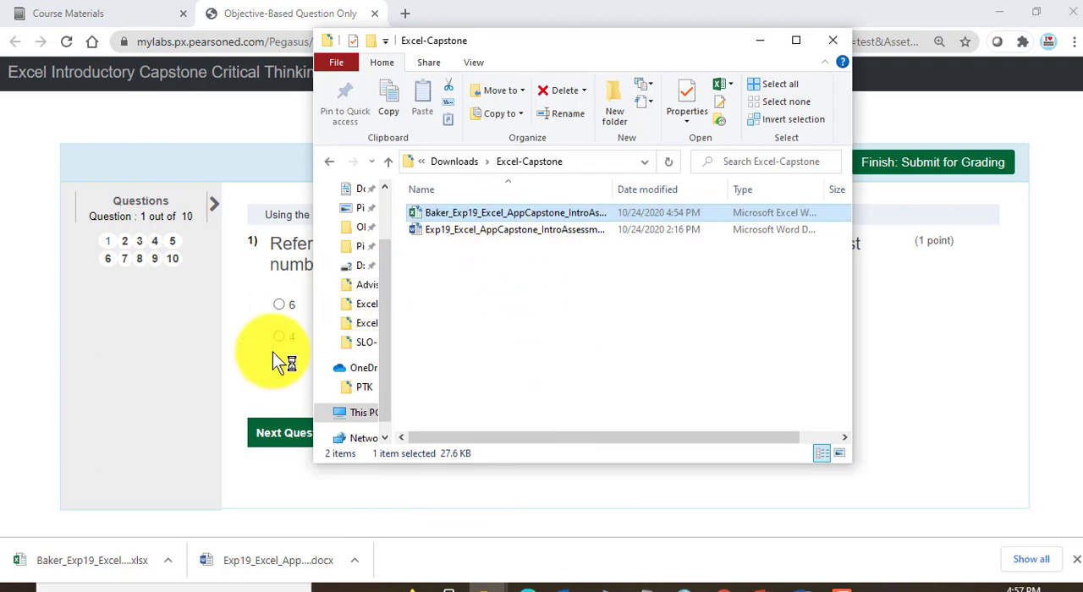
left_click(192, 401)
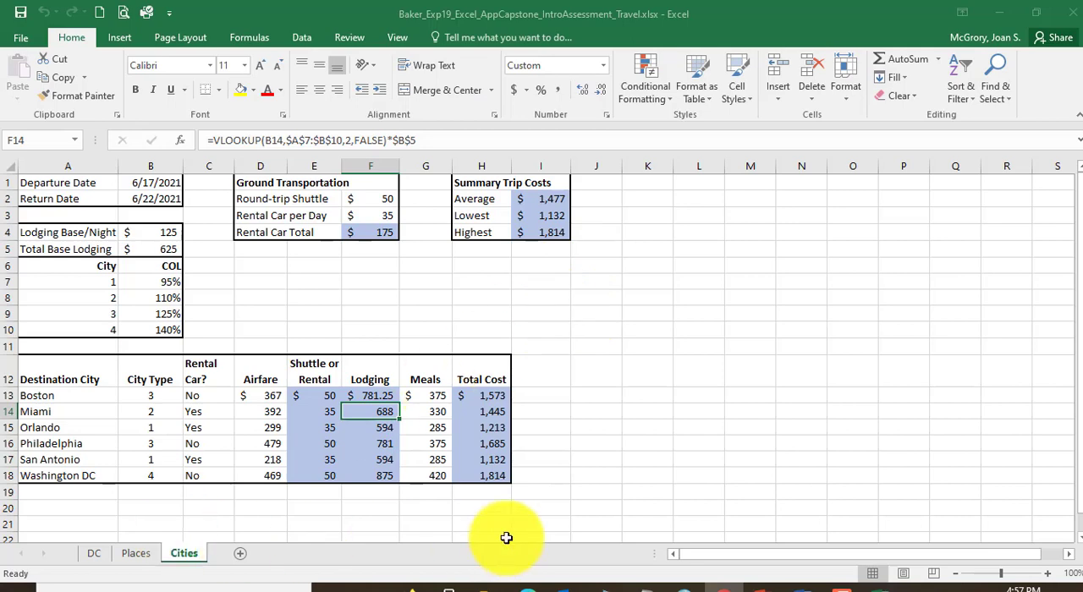
left_click(95, 553)
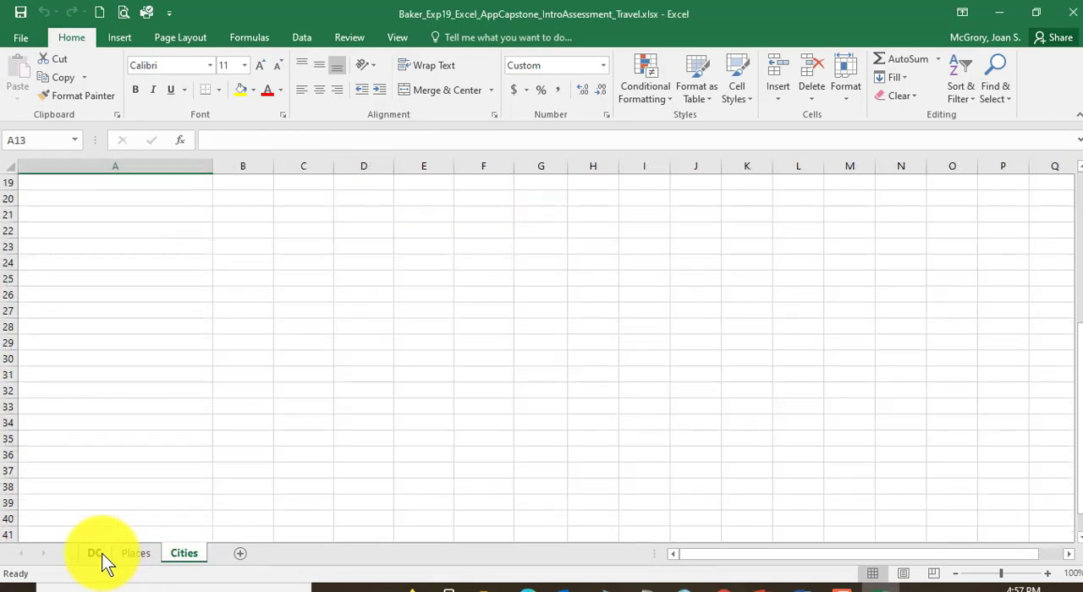
scroll(229, 431, "up", 4)
scroll(226, 423, "up", 3)
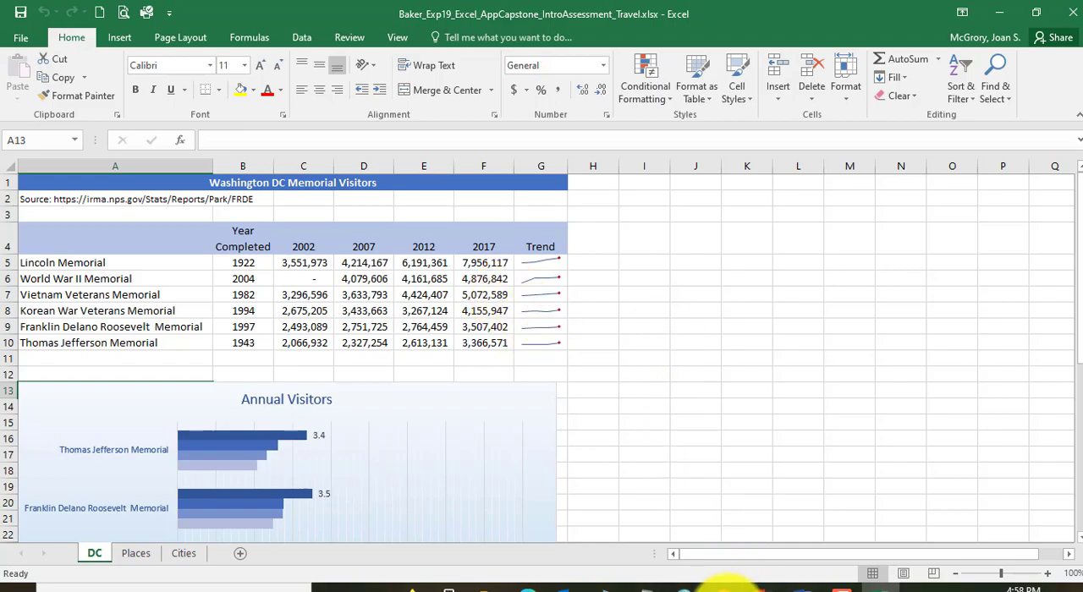
Step: Check quiz question 1 in Chrome against the DC worksheet, examining each memorial in A5:A10 and its 2002–2017 sparkline
left_click(729, 586)
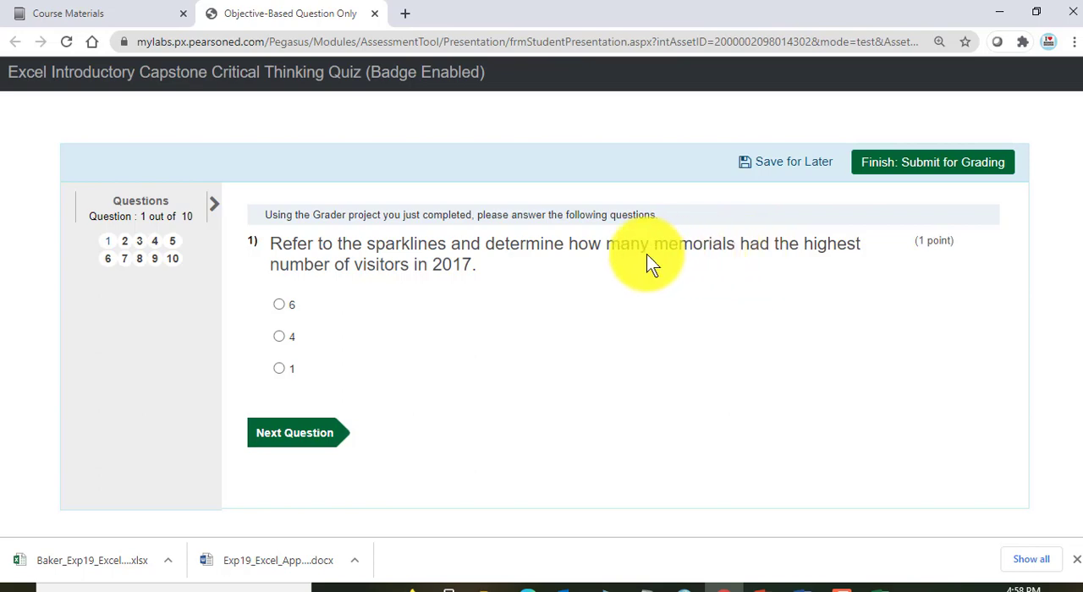
left_click(880, 586)
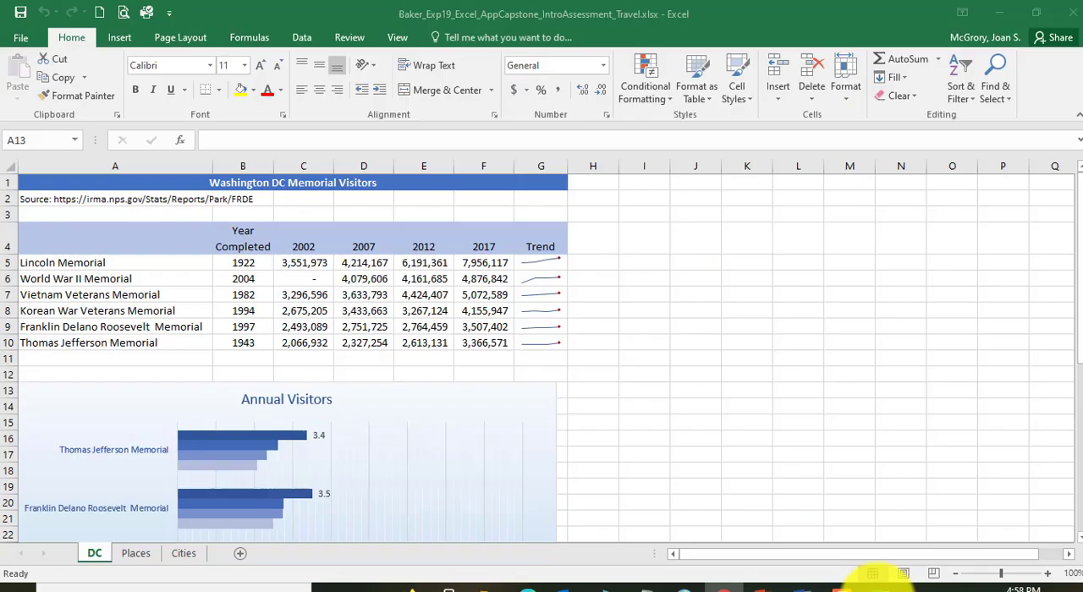
left_click(150, 266)
left_click(150, 279)
left_click(153, 295)
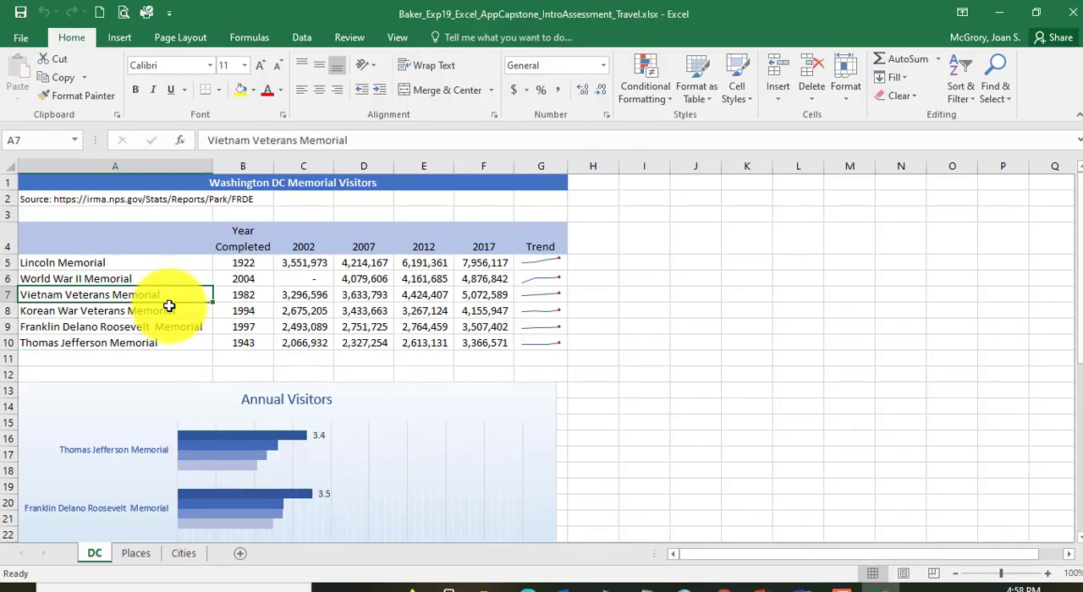
left_click(153, 311)
left_click(150, 327)
left_click(149, 341)
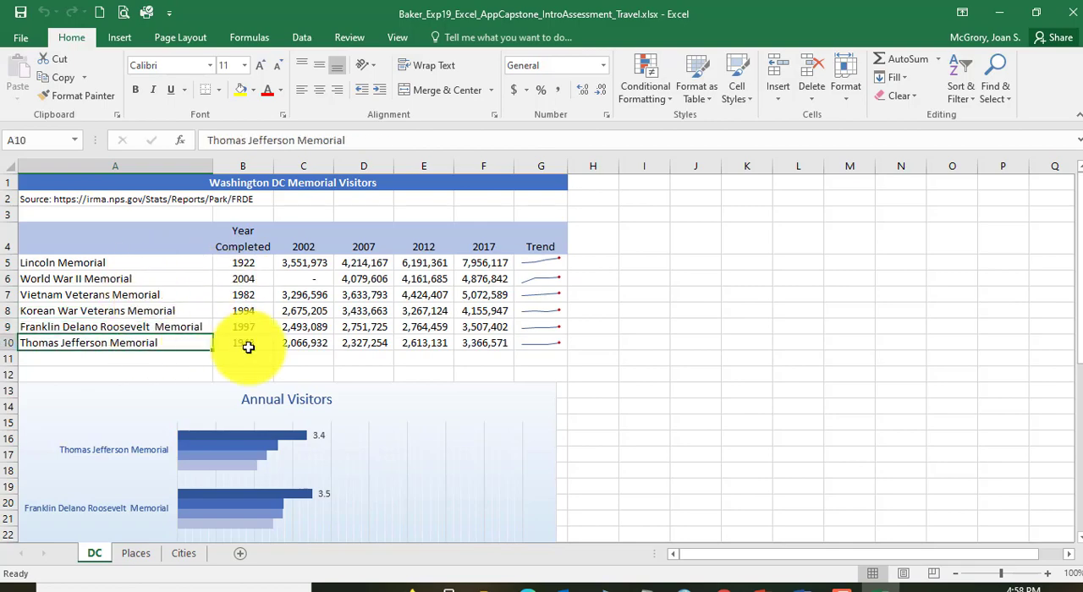
left_click(725, 585)
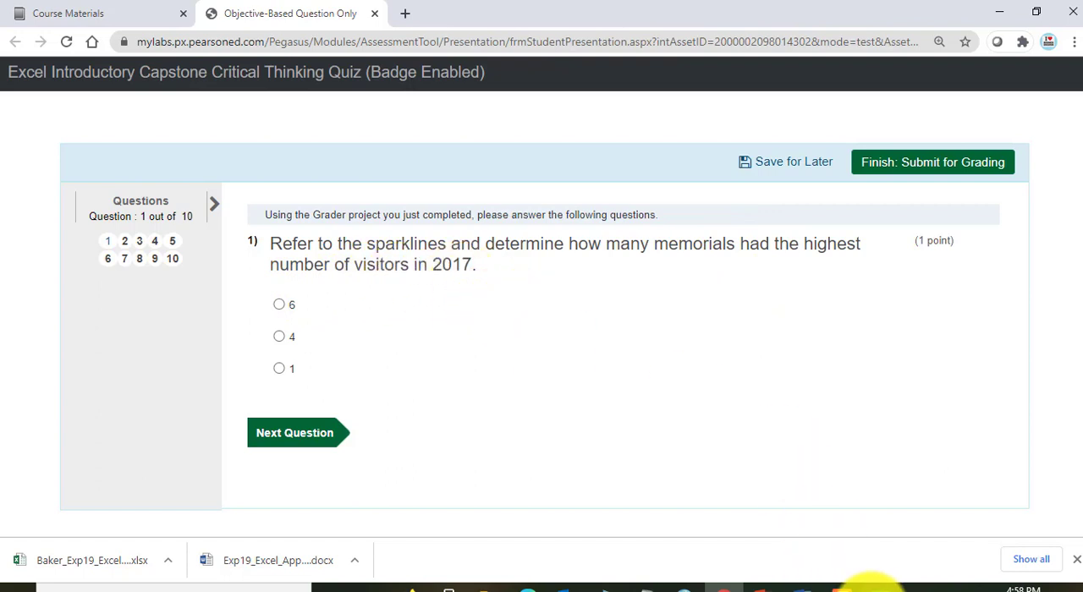
left_click(850, 586)
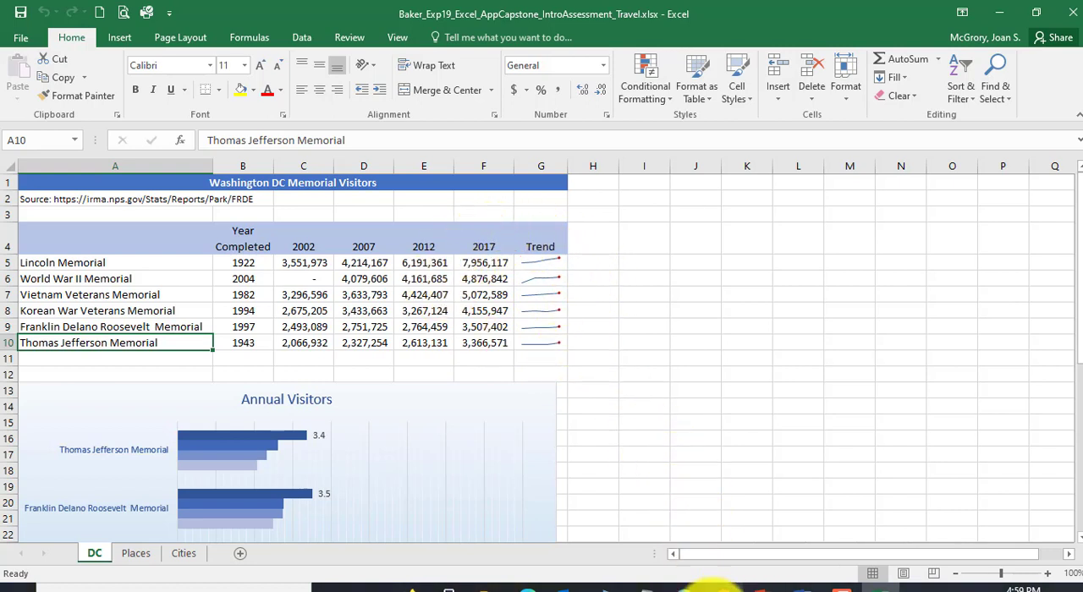
left_click(717, 587)
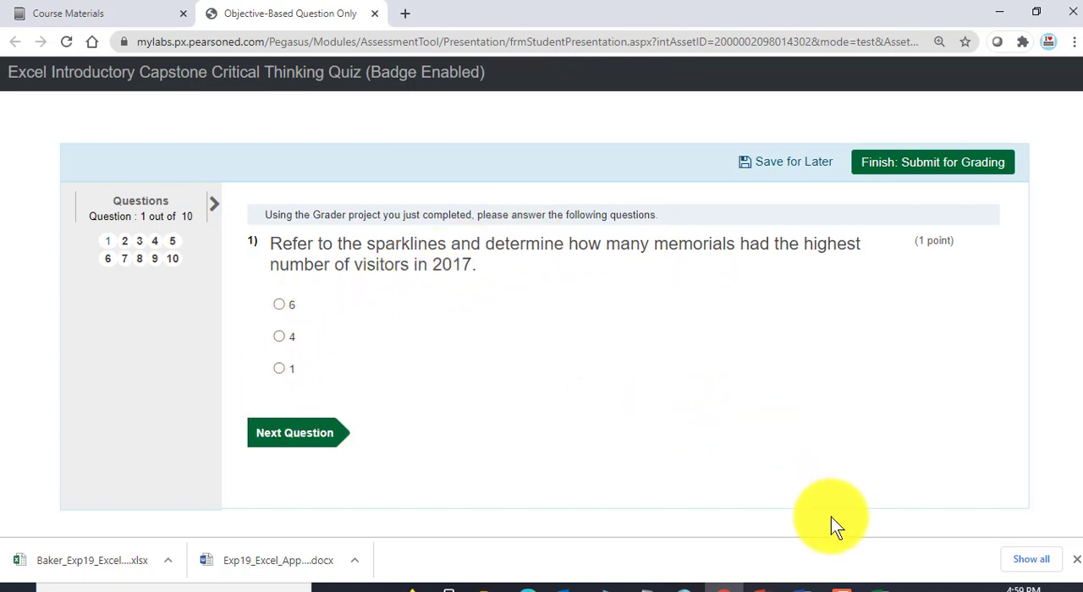
Step: Return to Excel and examine the World War II Memorial's visitor figures for 2002 to 2017 on the DC worksheet
left_click(885, 587)
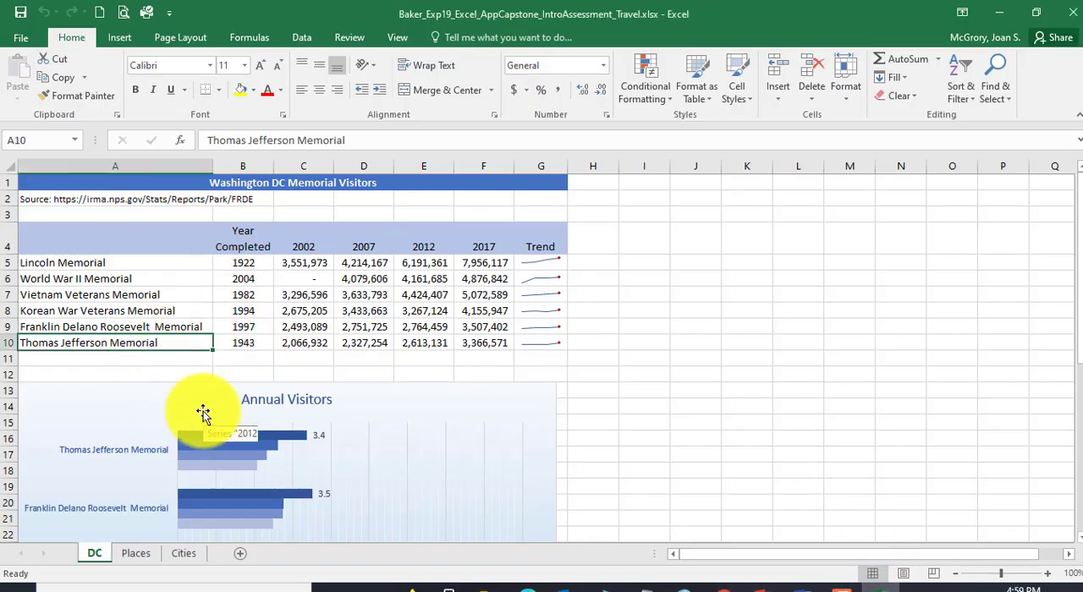
left_click(368, 278)
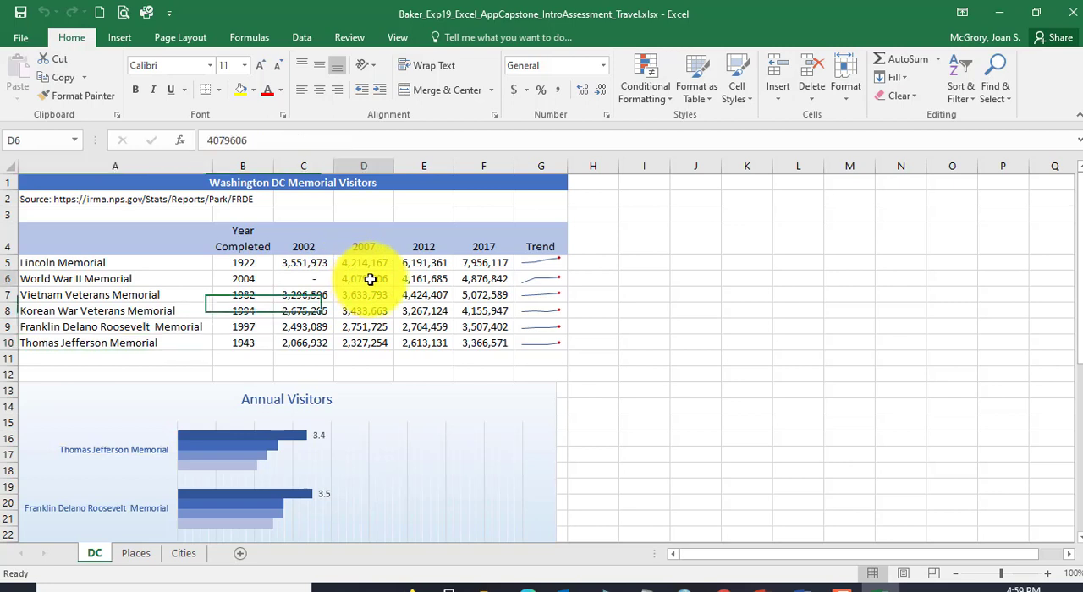
left_click(437, 278)
left_click(490, 278)
left_click(302, 278)
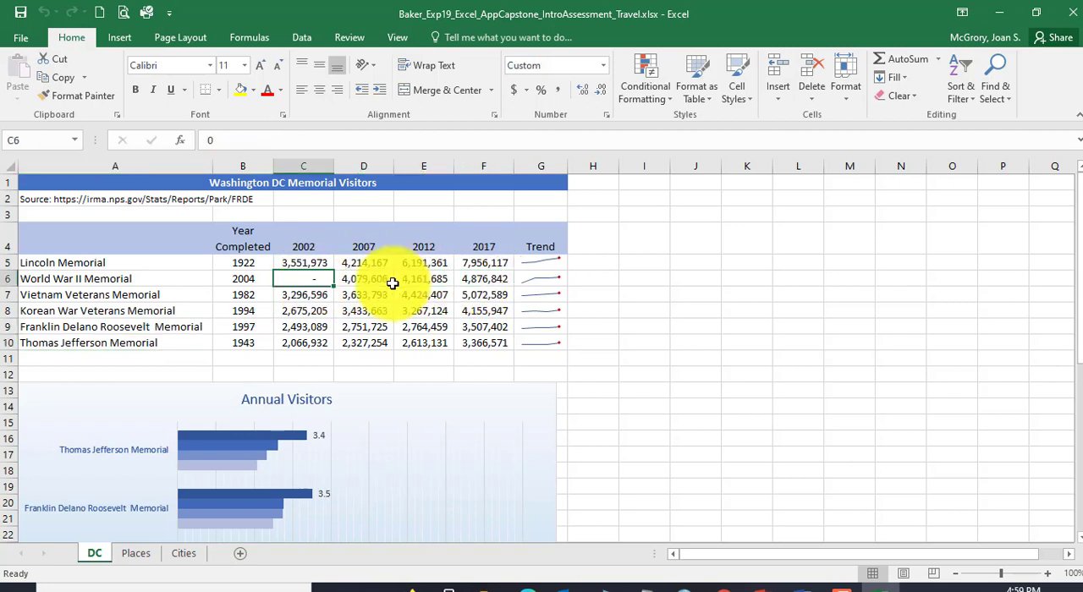
left_click(427, 278)
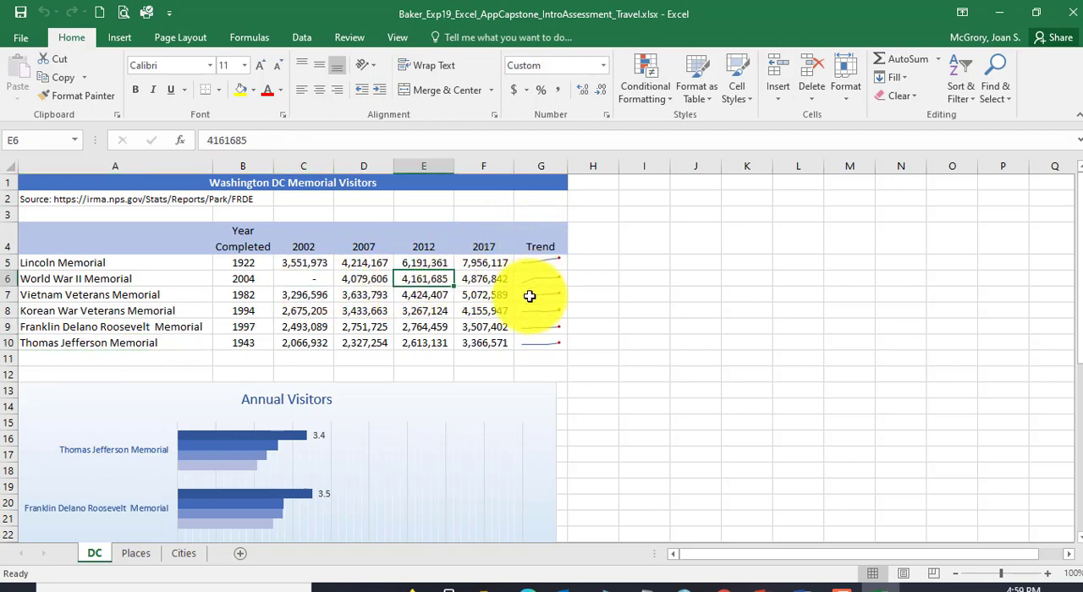
Step: Examine the bars, data labels and legend of the Annual Visitors chart on the DC worksheet
scroll(433, 441, "down", 4)
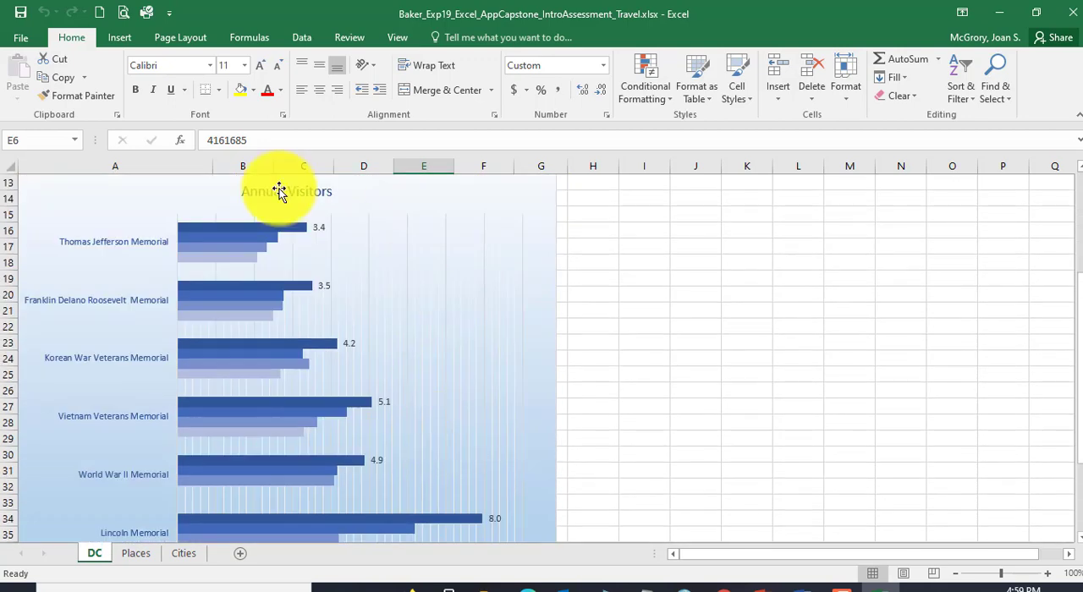
scroll(329, 451, "down", 2)
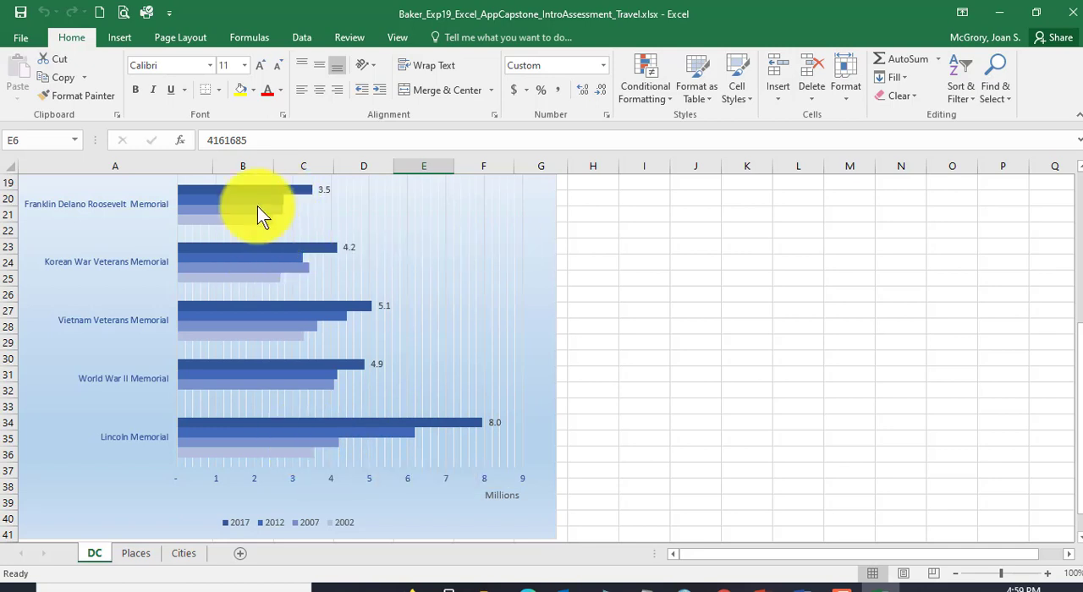
mouse_move(261, 207)
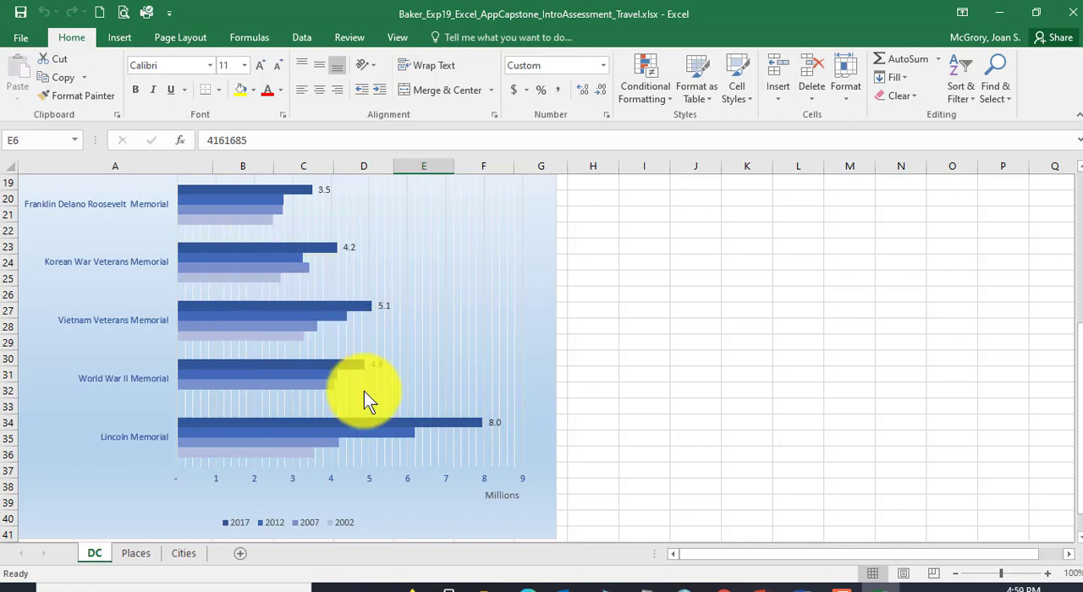
scroll(363, 391, "up", 2)
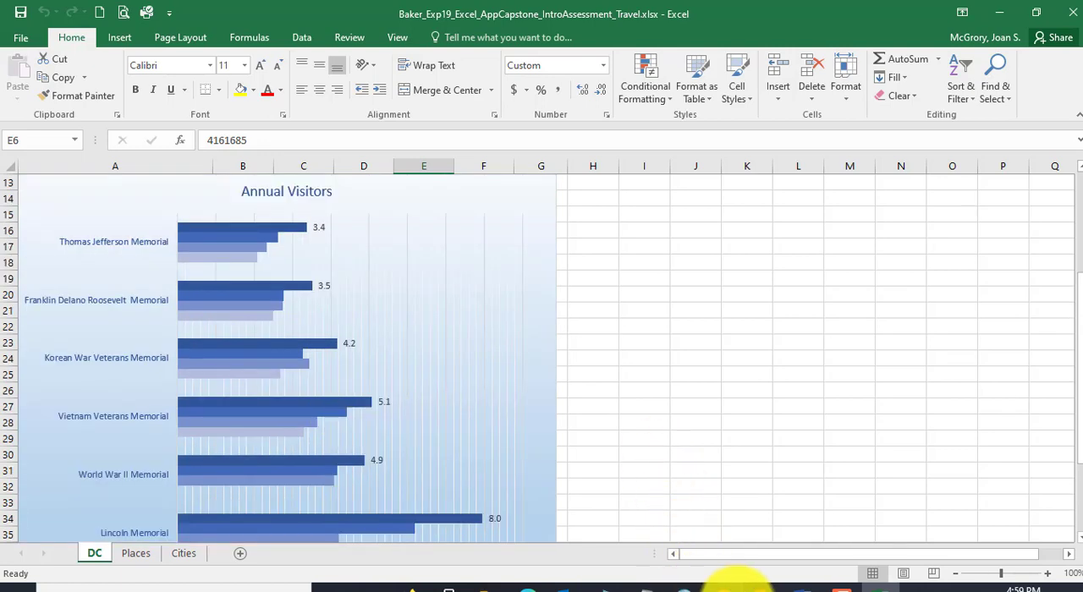
Step: Switch to Chrome and close the critical thinking quiz without answering, leaving the site despite unsaved changes
left_click(725, 584)
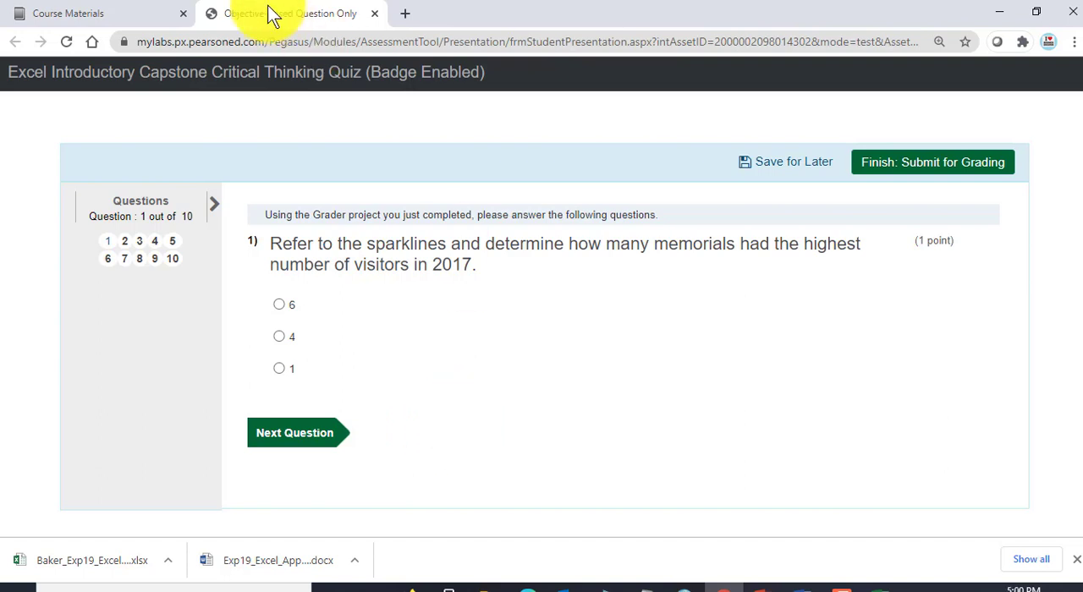
left_click(372, 10)
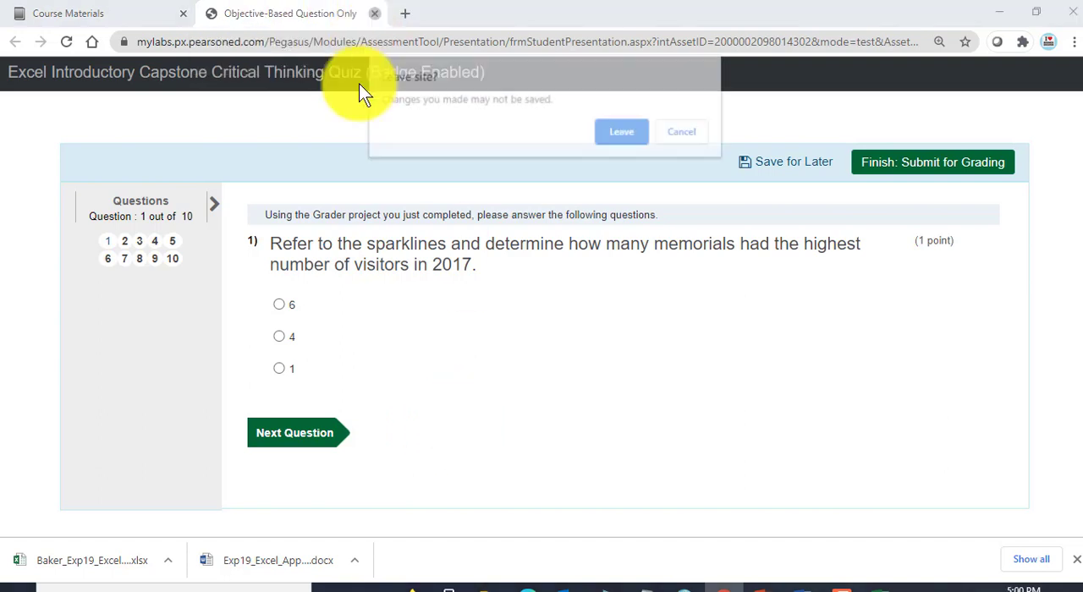
left_click(626, 135)
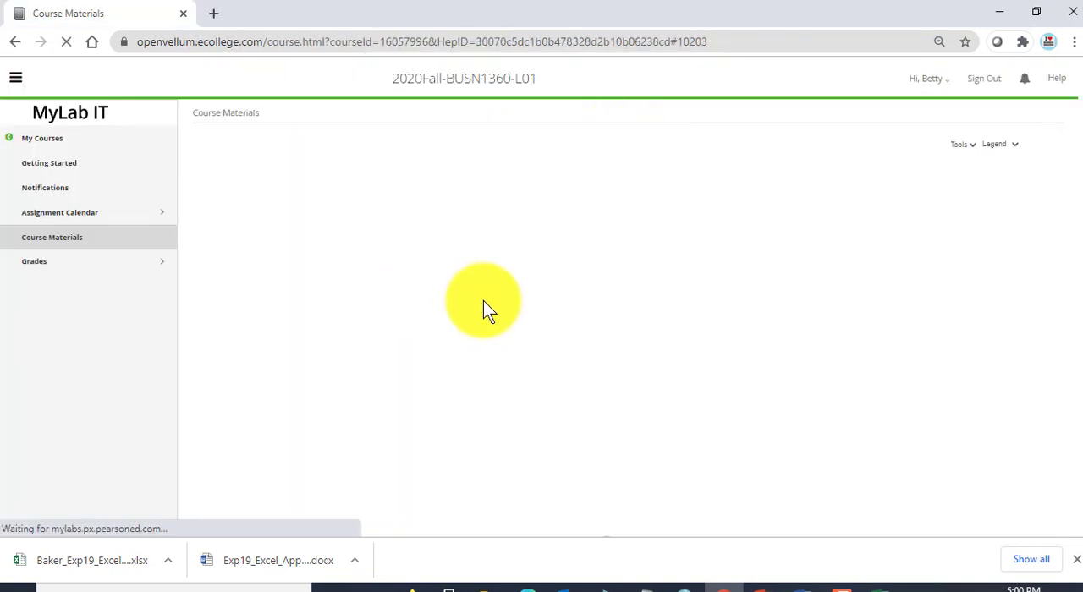